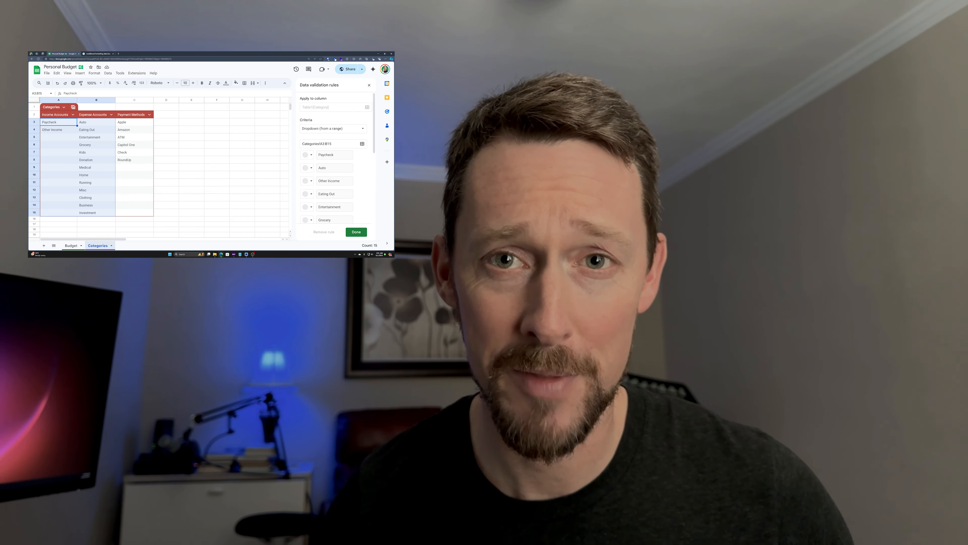
Step: Delete the extra trailing zeros from the pie chart's value label so it shows $89924.95
scroll(335, 180, "down", 5)
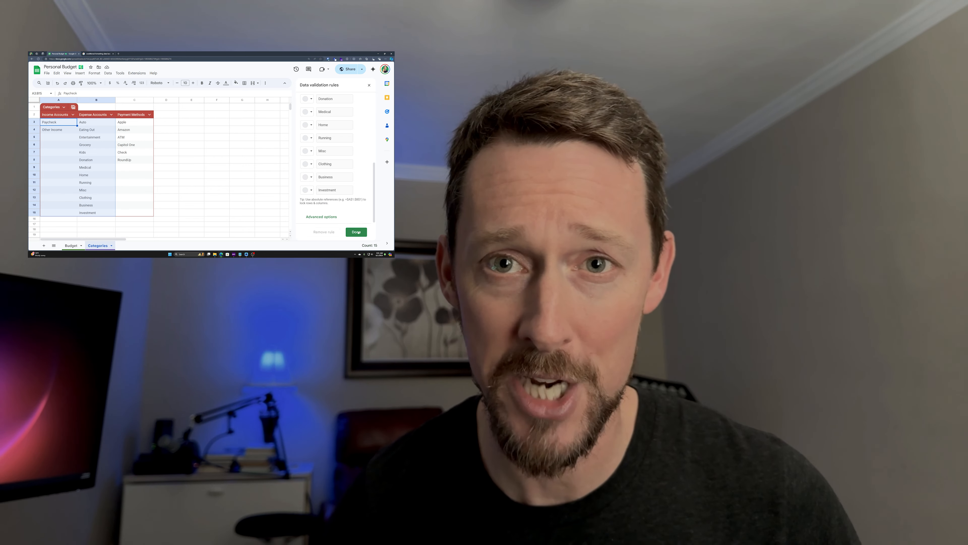
left_click(307, 151)
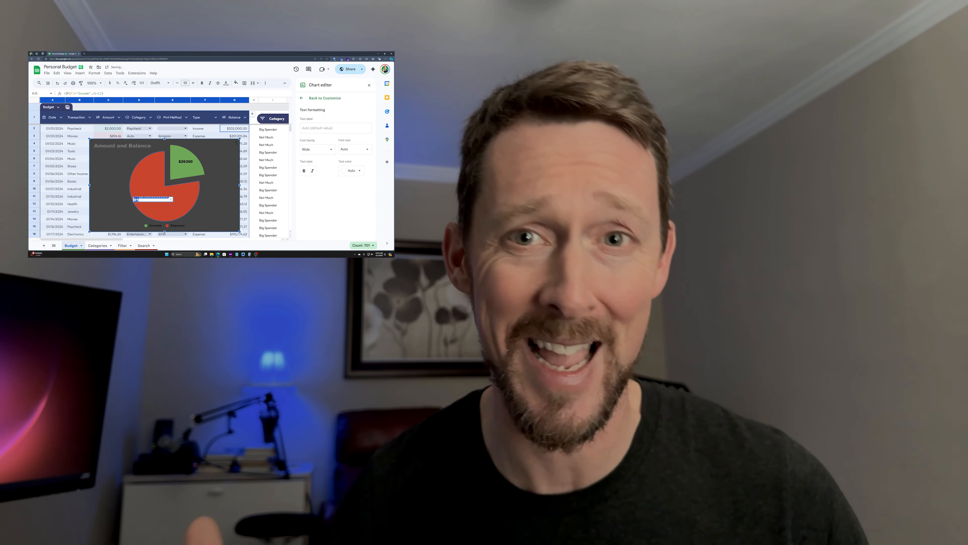
left_click_drag(142, 200, 150, 196)
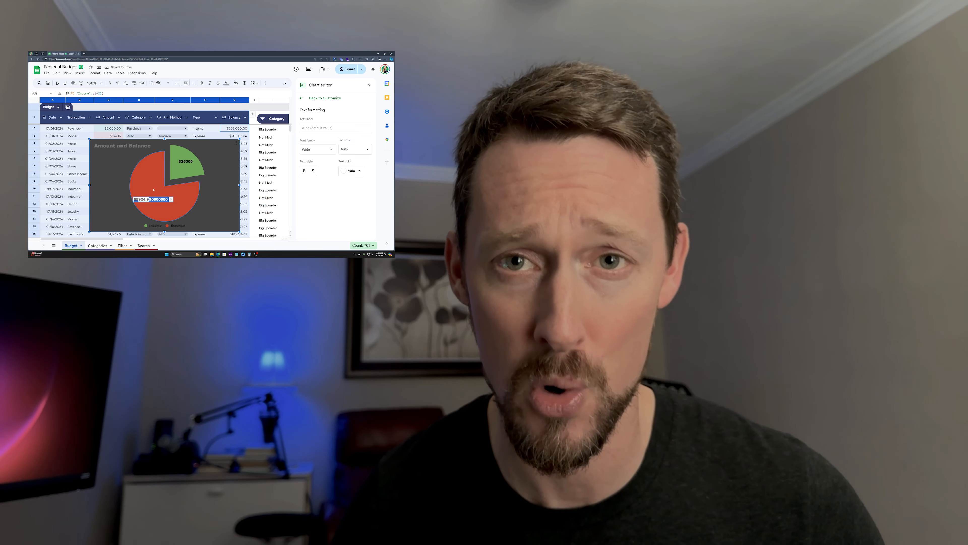
key("BackSpace")
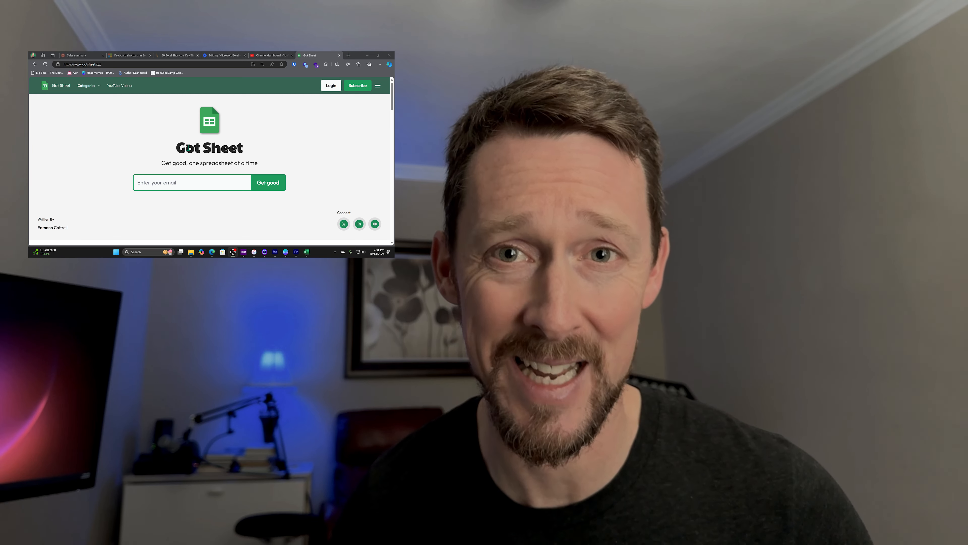
Step: Go to the Got Sheet subscribe page using the site header's Subscribe link
left_click(358, 86)
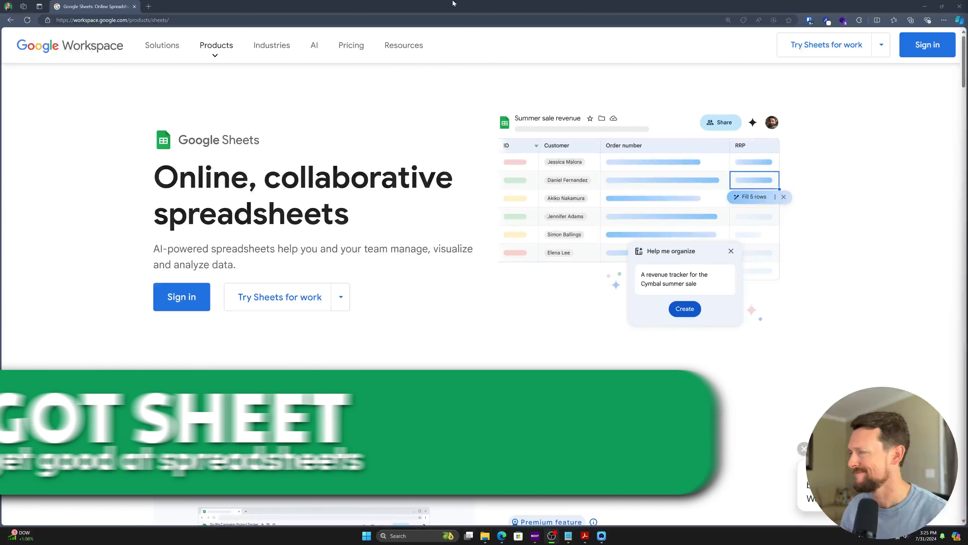
Step: Create a new blank Untitled spreadsheet via sheets.new in a new tab
key("ctrl+t")
type("sheets.")
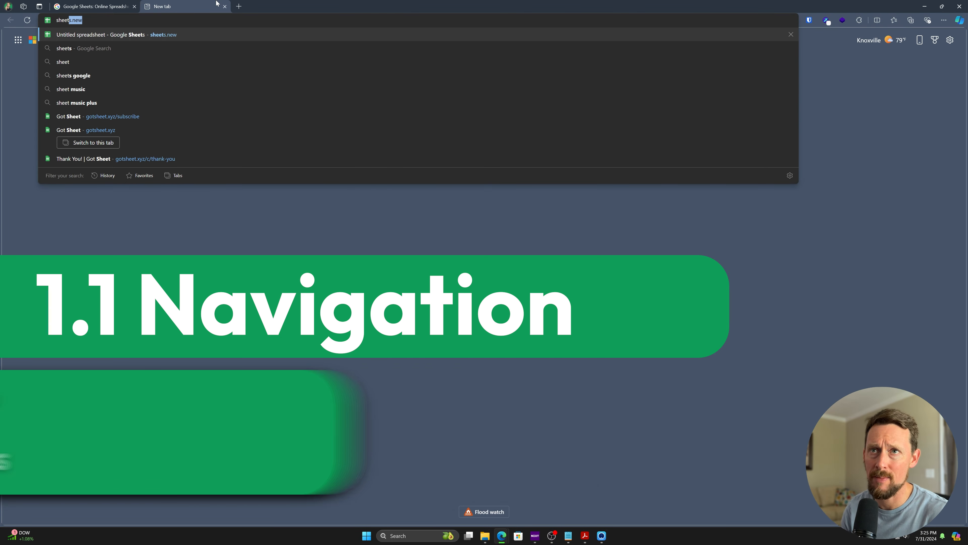
type("new")
key("Return")
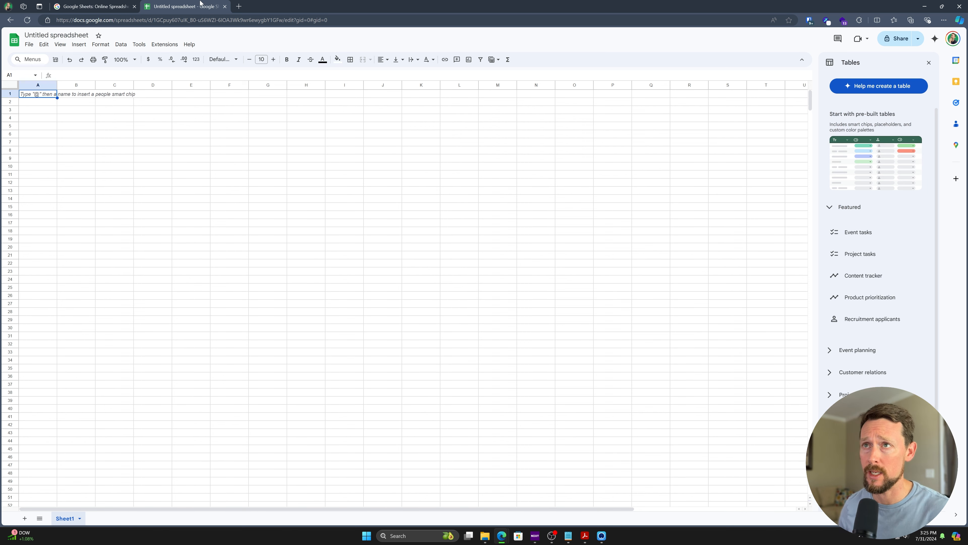
Step: Open a fresh InPrivate window after discarding an extra new tab
left_click(237, 6)
key("ctrl+w")
key("ctrl+shift+n")
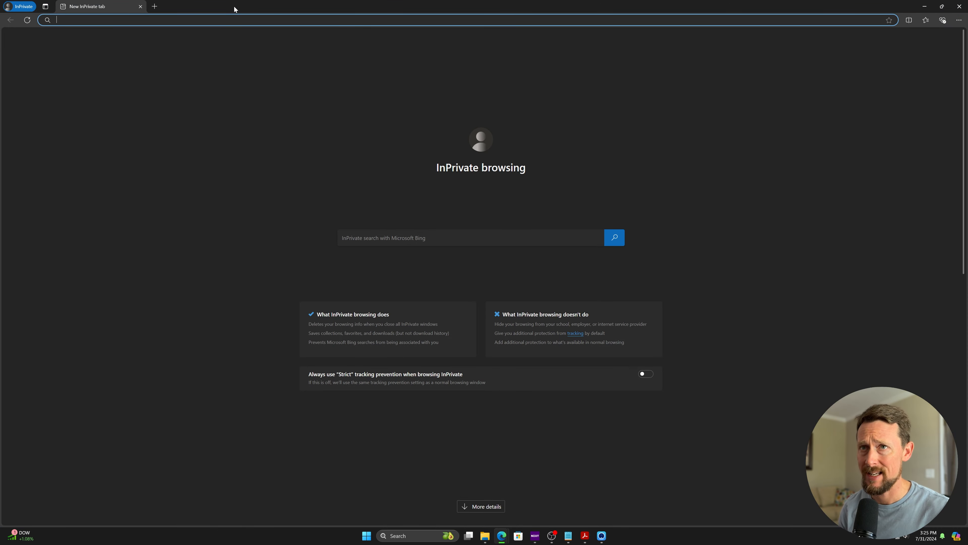
Step: Load sheets.new in the InPrivate window, reaching Google's sign-in page, and check the Create account options
type("g")
key("BackSpace")
key("BackSpace")
type("sheets.new")
key("Return")
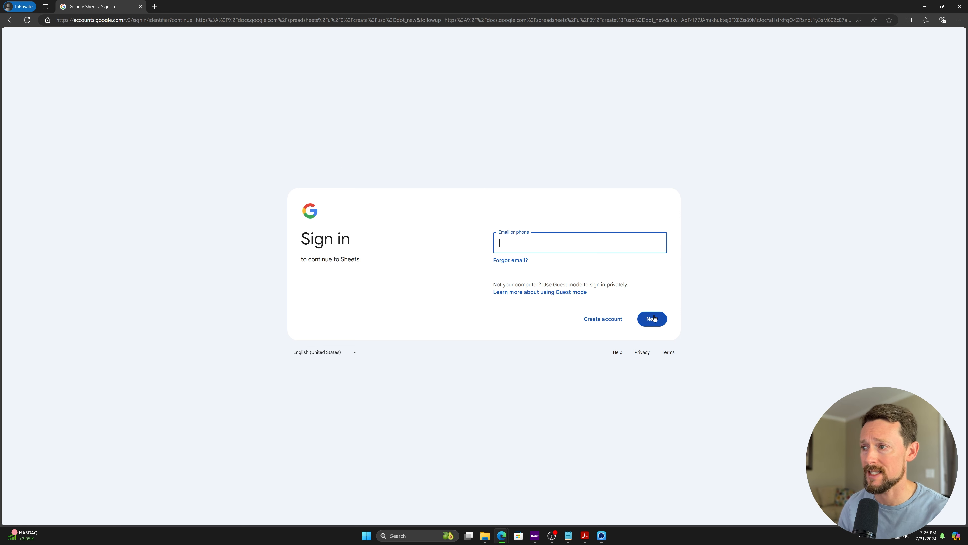
left_click(600, 322)
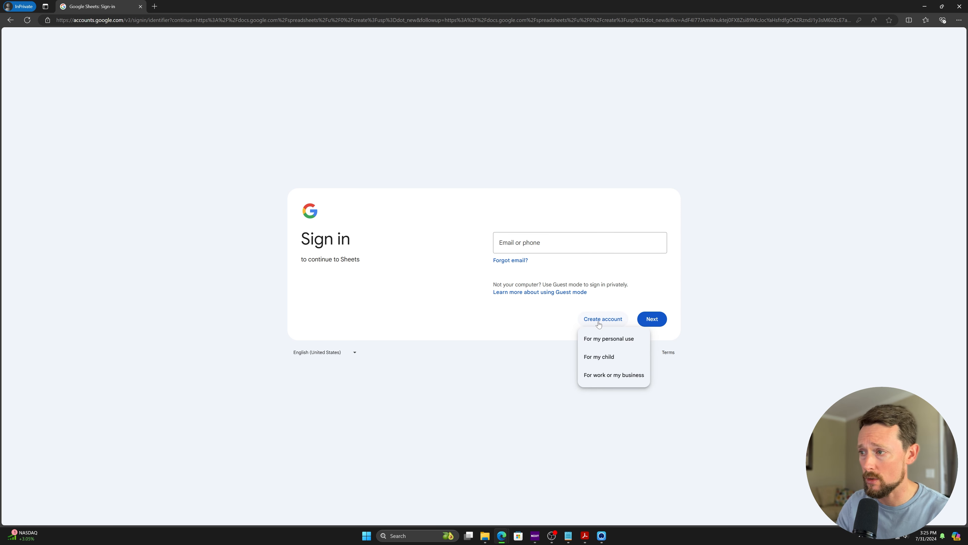
left_click(631, 77)
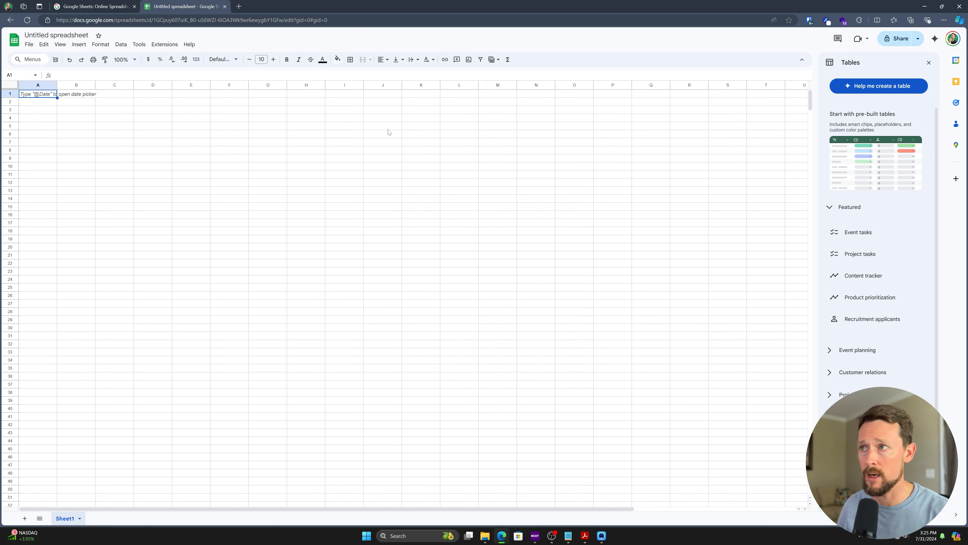
Step: Zoom the page to 150% and select columns A through G one by one
key("ctrl+plus")
key("ctrl+plus")
key("ctrl+plus")
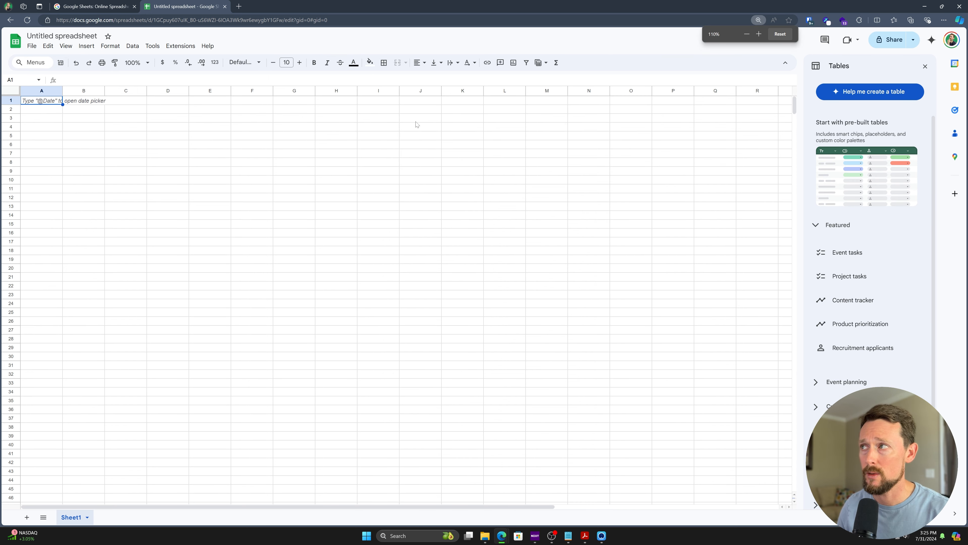
key("ctrl+plus")
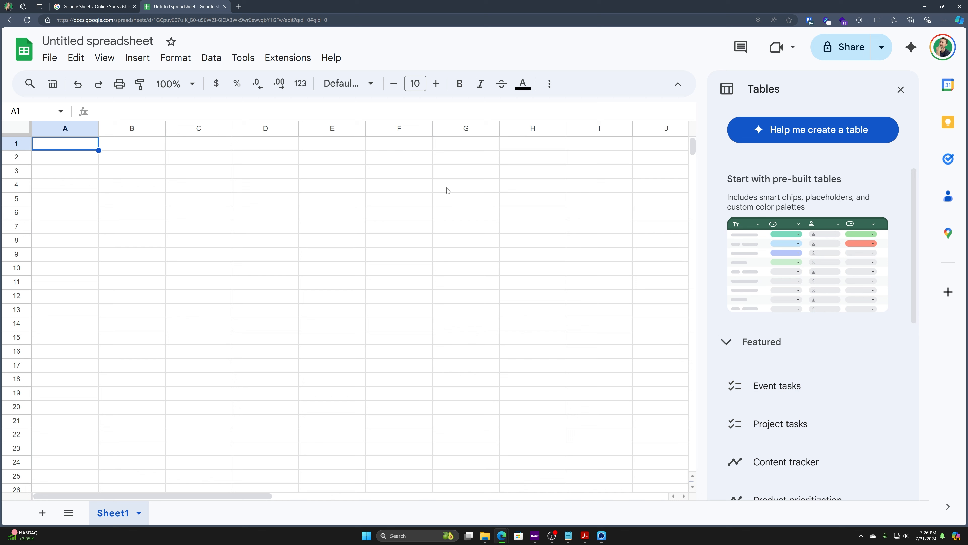
left_click(78, 132)
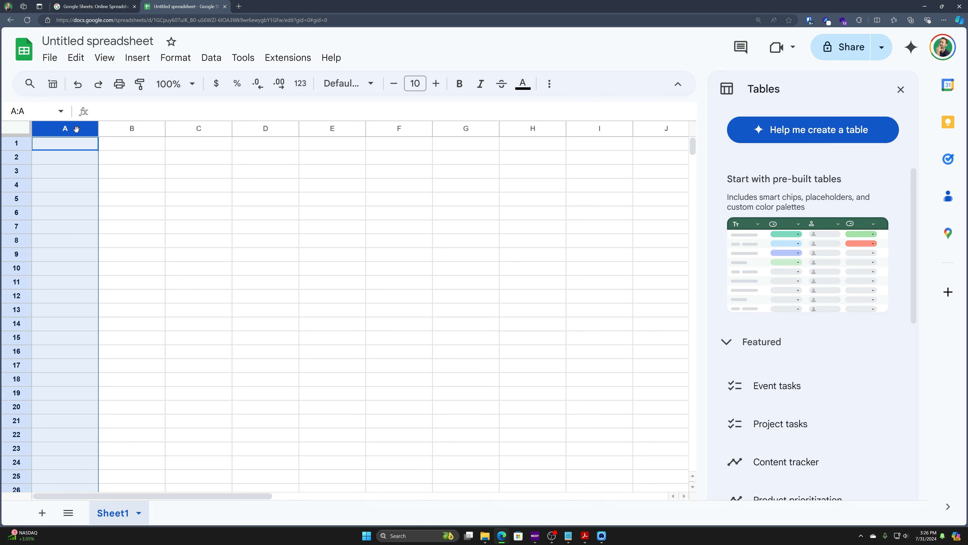
left_click(123, 130)
left_click(176, 128)
left_click(283, 128)
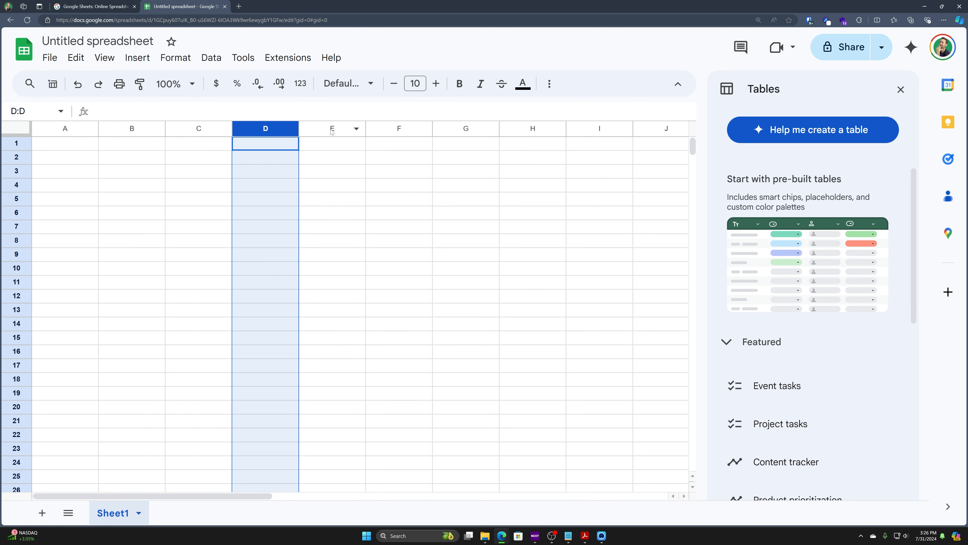
left_click(331, 128)
left_click(423, 128)
left_click(406, 125)
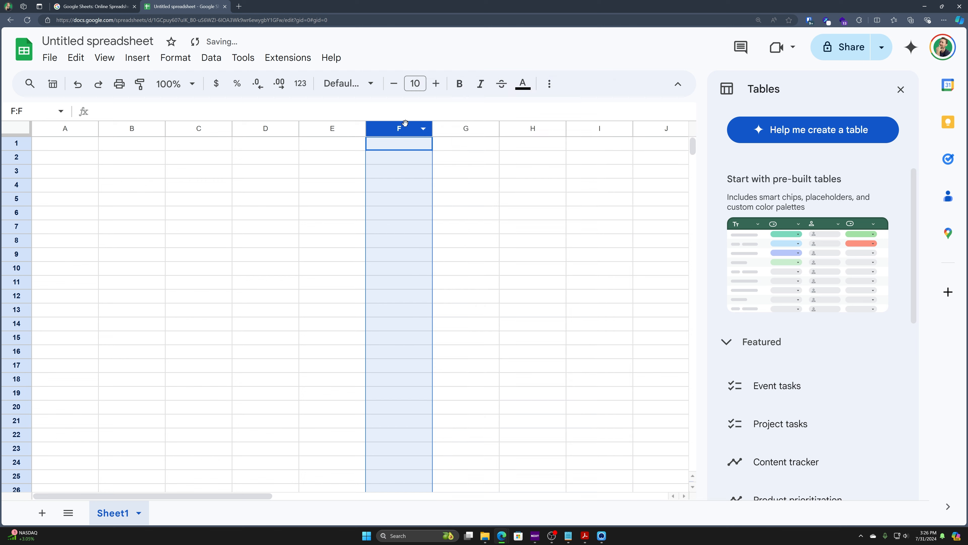
left_click(464, 128)
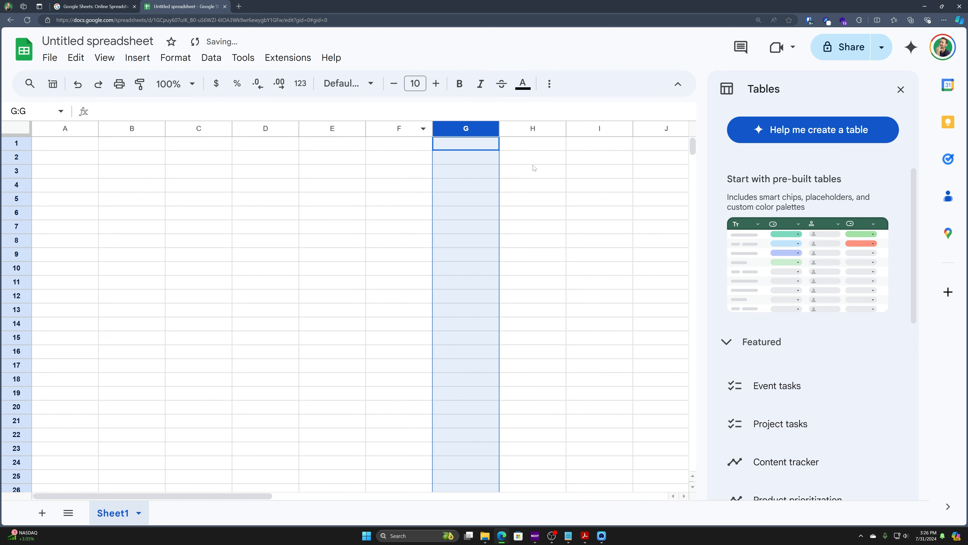
Step: Scroll right and select the six columns U through Z
scroll(534, 168, "right", 10)
scroll(540, 174, "right", 3)
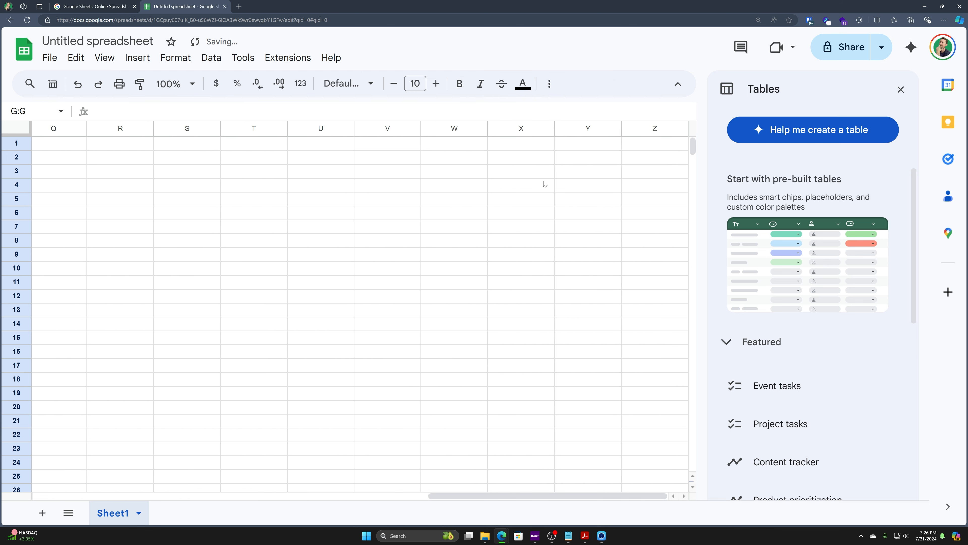
left_click_drag(665, 133, 318, 128)
right_click(313, 128)
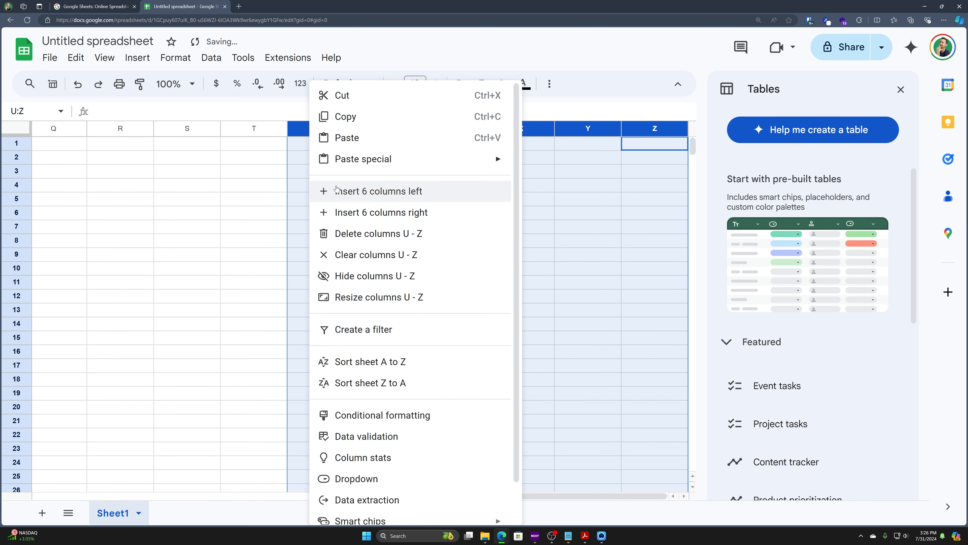
left_click(368, 212)
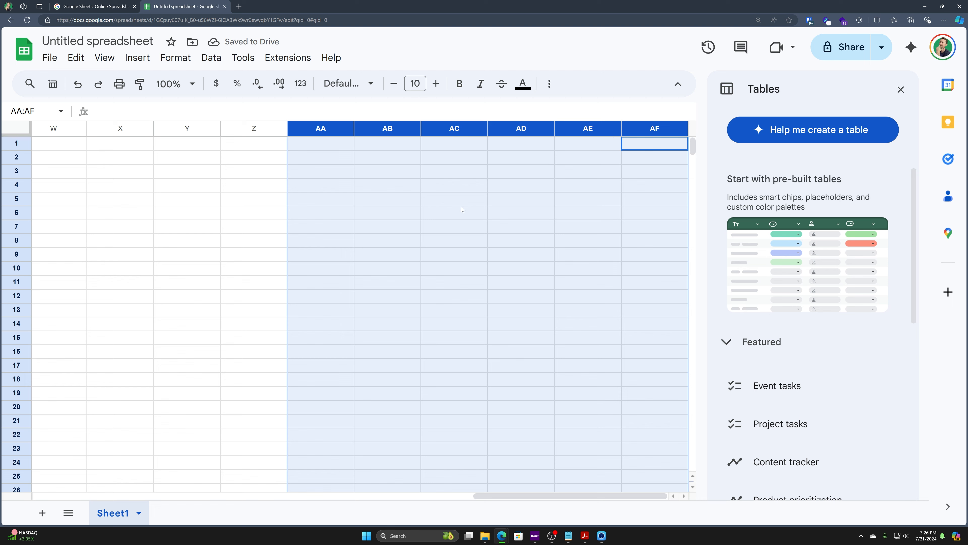
left_click(485, 188)
left_click_drag(332, 128, 645, 129)
right_click(644, 130)
left_click(678, 233)
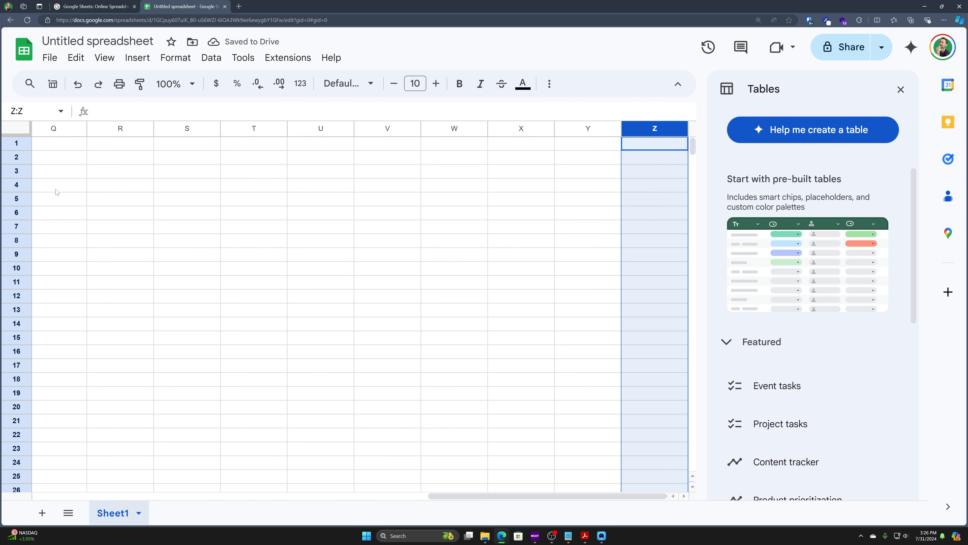
Step: Select rows 1–18, then scroll down and select row 1000, the last row
left_click_drag(23, 143, 52, 386)
scroll(53, 374, "down", 20)
scroll(56, 356, "down", 20)
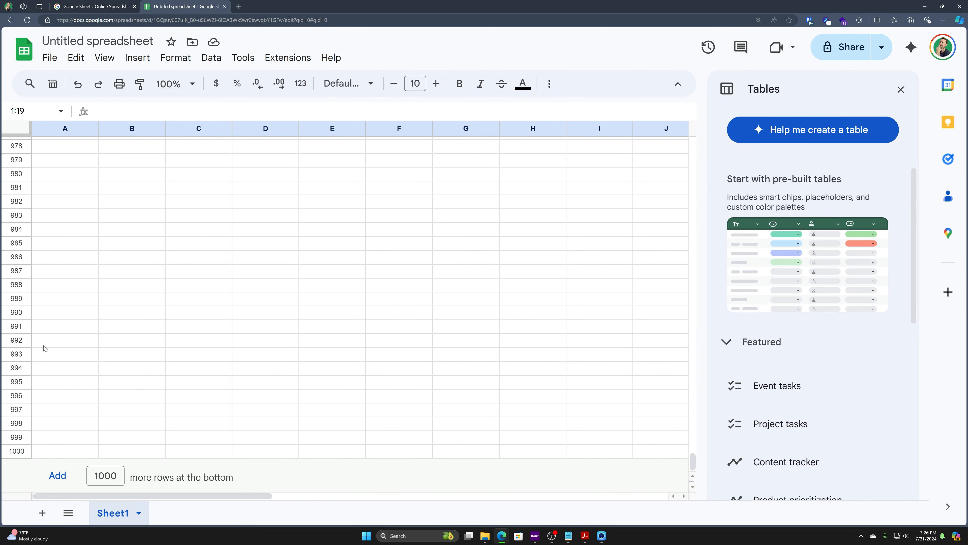
left_click(17, 451)
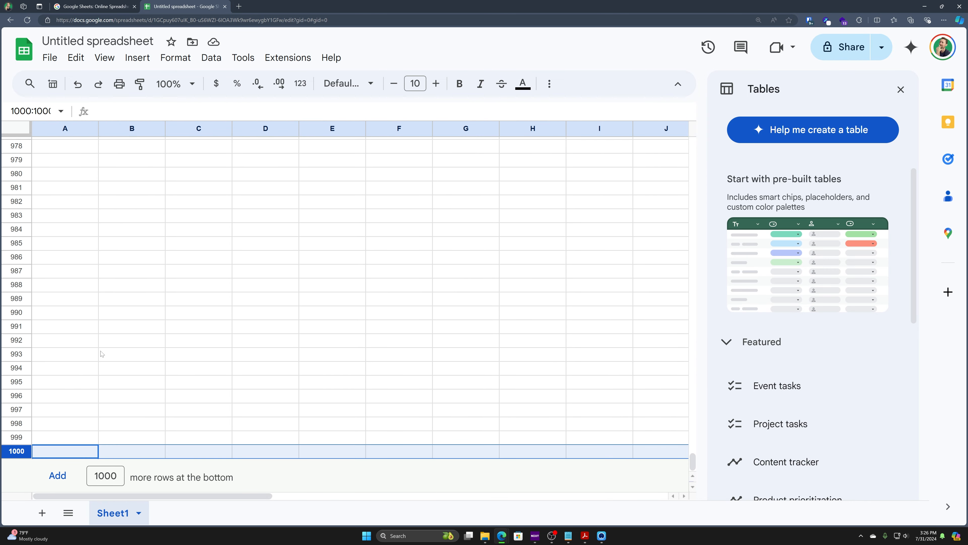
Step: Add 1000 more rows at the bottom, then jump from A3000 back to the top
left_click_drag(112, 477, 79, 479)
left_click(106, 478)
left_click(69, 481)
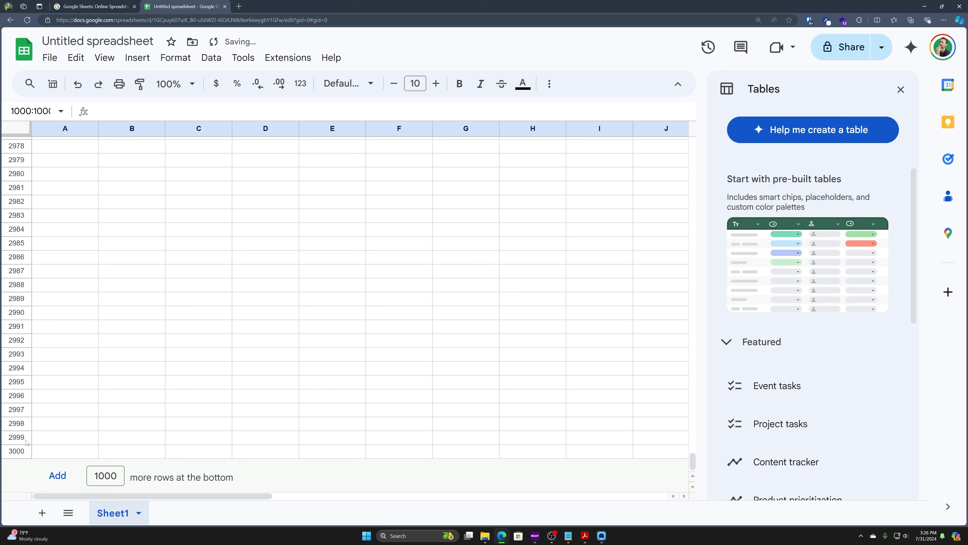
left_click(50, 452)
key("ctrl+Up")
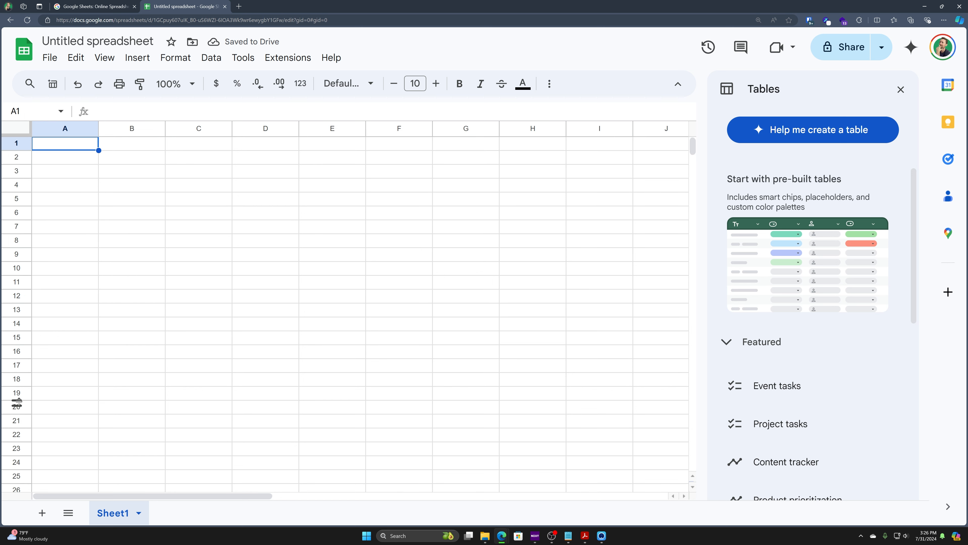
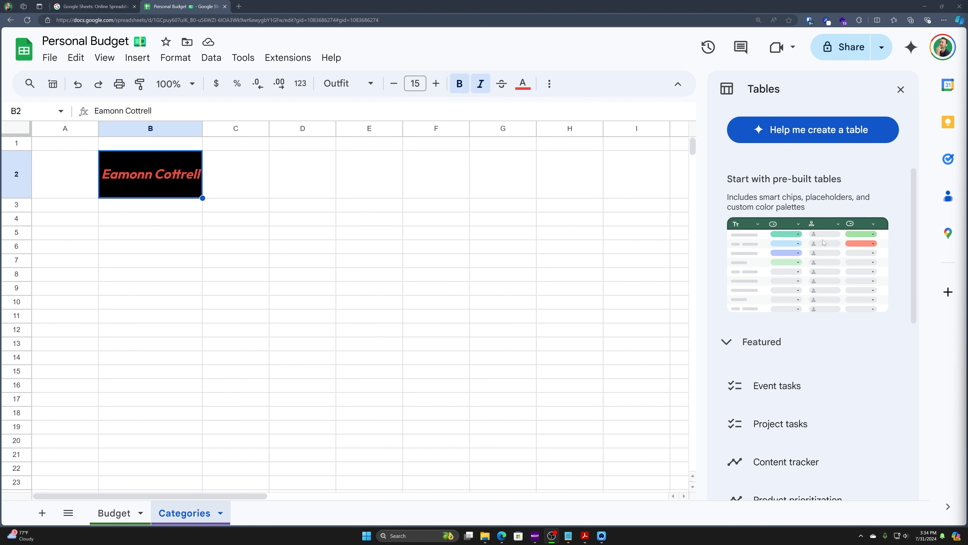
Step: Insert the Event schedule, tasks, guest list, vendor list and budget templates as Sheet3 through Sheet7
scroll(823, 236, "down", 9)
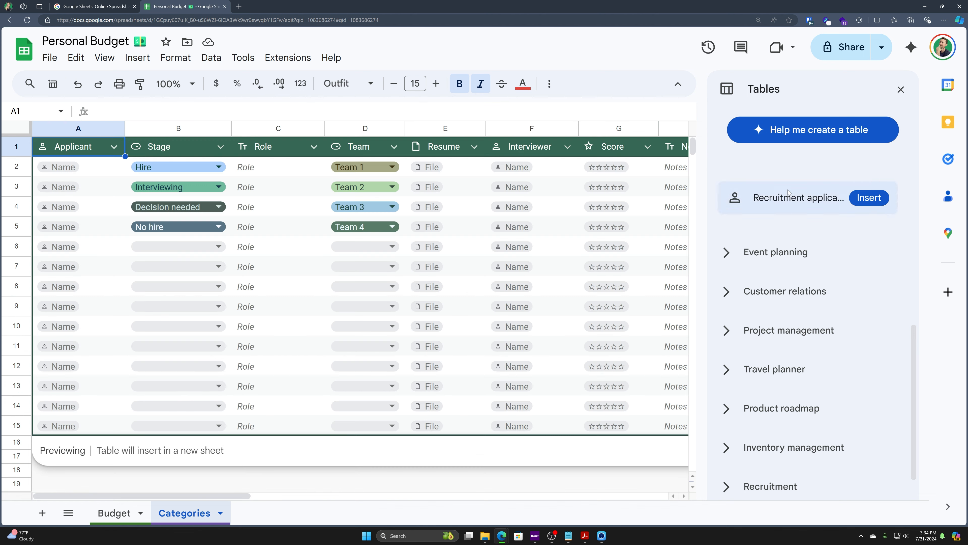
left_click(731, 261)
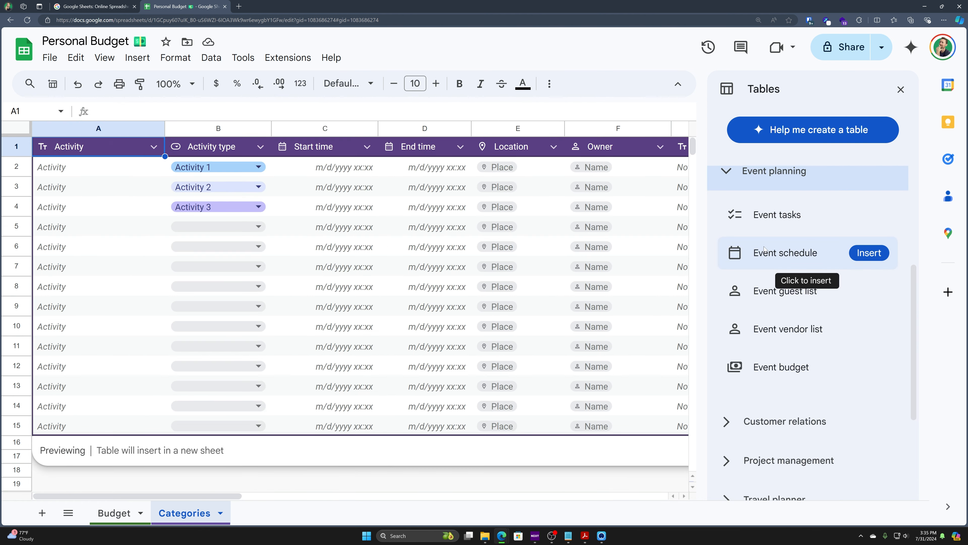
left_click(761, 234)
left_click(762, 234)
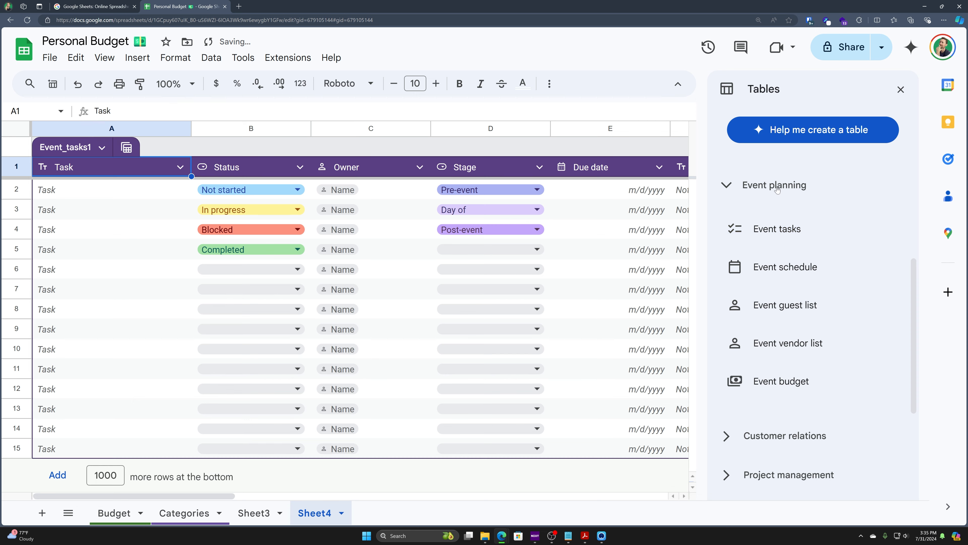
left_click(784, 322)
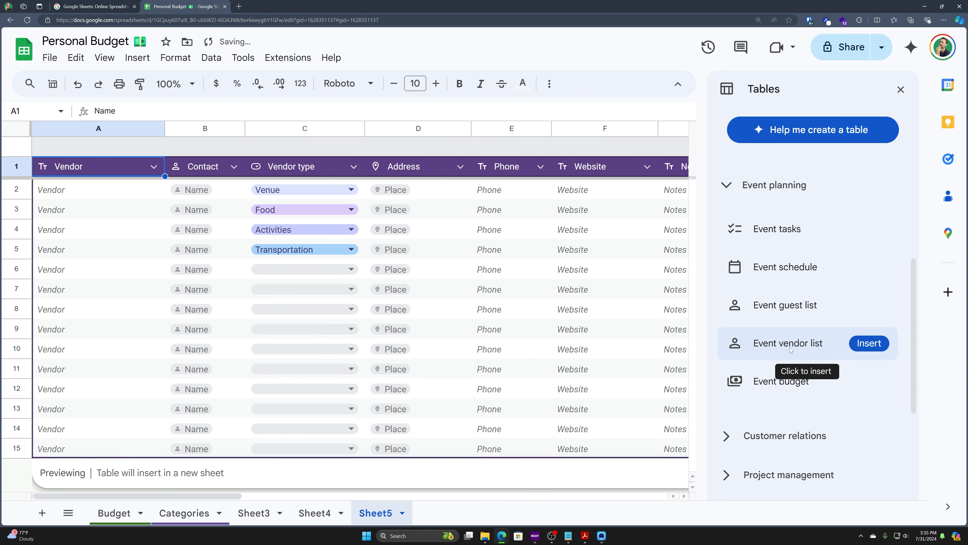
left_click(789, 349)
left_click(768, 380)
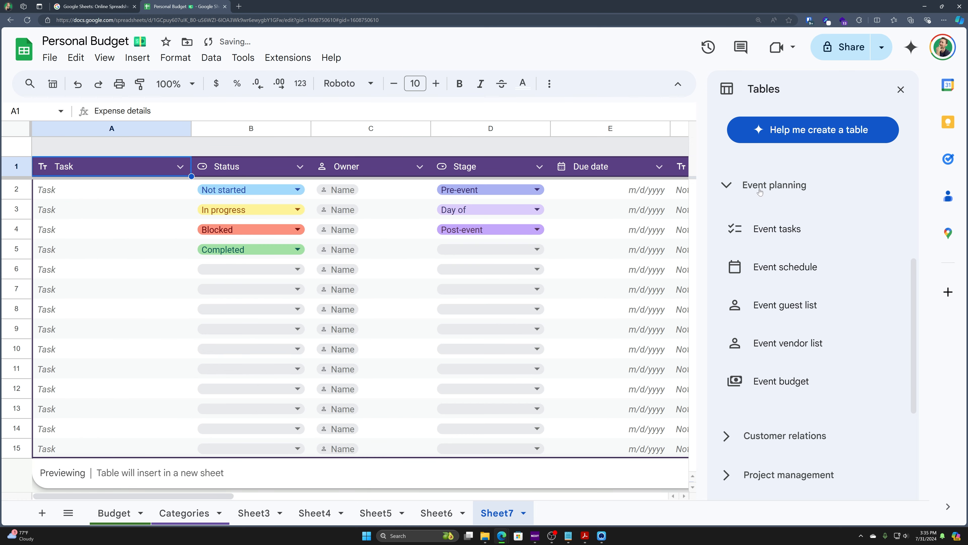
left_click(729, 190)
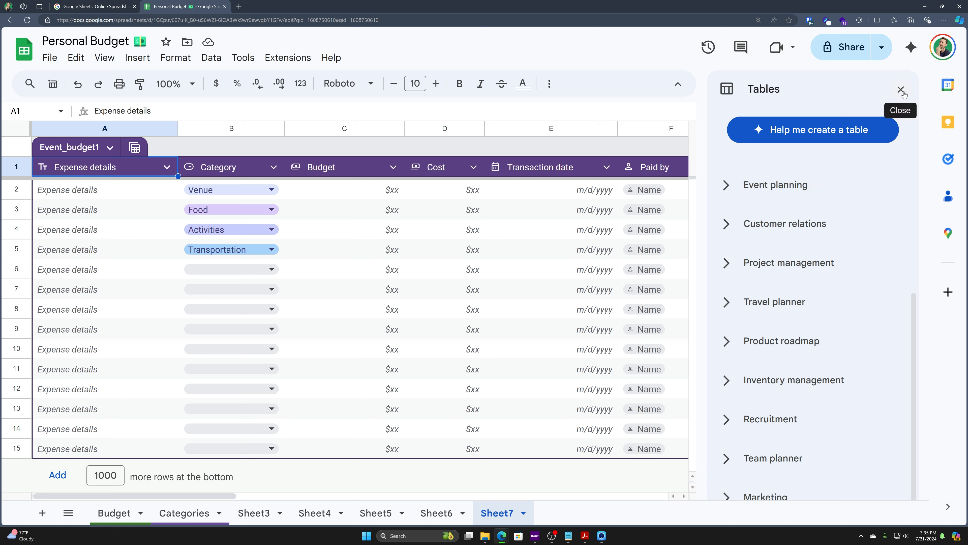
Step: Close the Tables panel and undo the inserted event sheets until only Budget and Categories remain
left_click(902, 90)
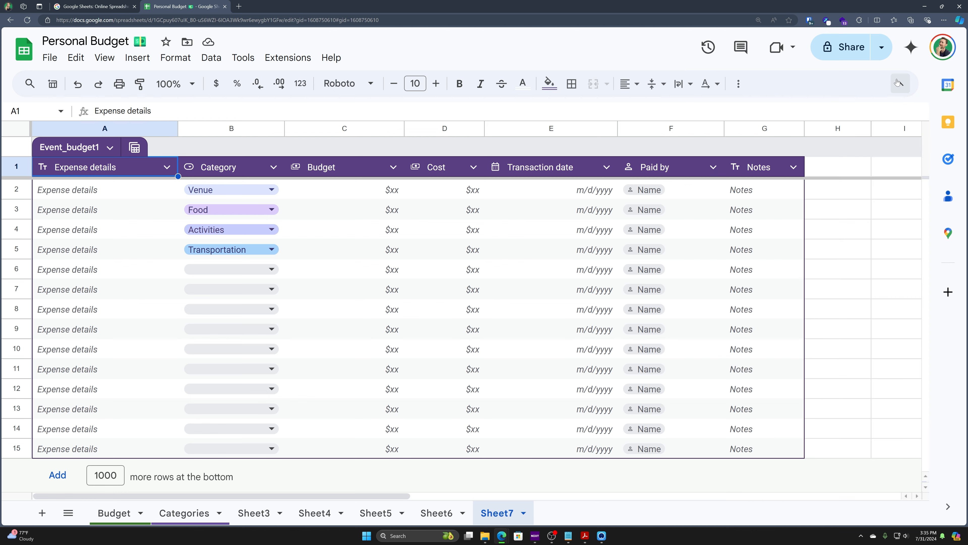
key("ctrl+z")
key("ctrl+z")
key("ctrl+z")
key("ctrl+z")
key("ctrl+z")
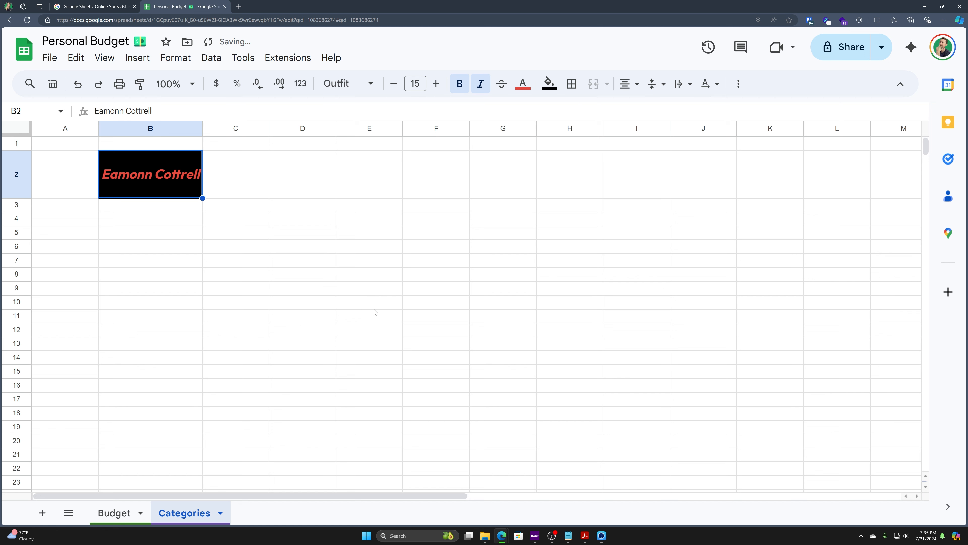
left_click(375, 307)
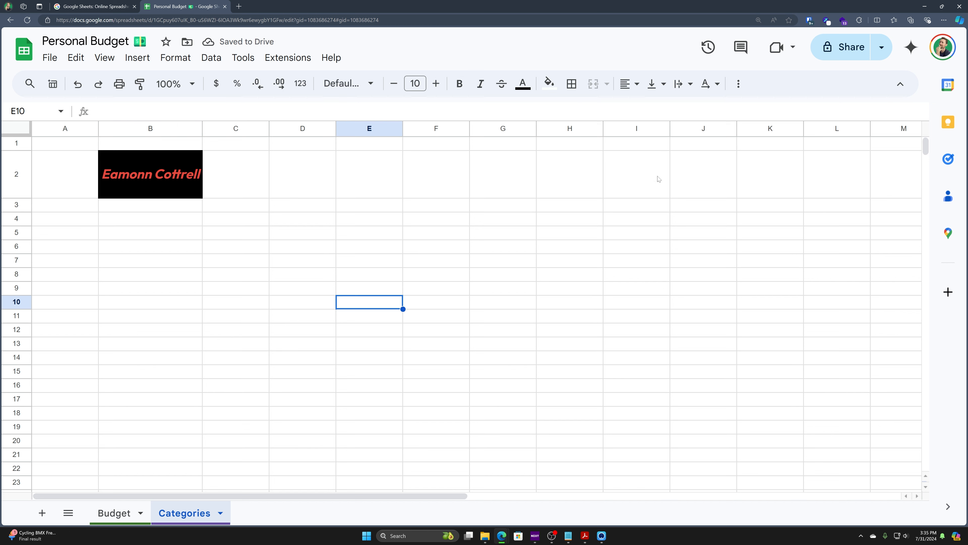
left_click(513, 222)
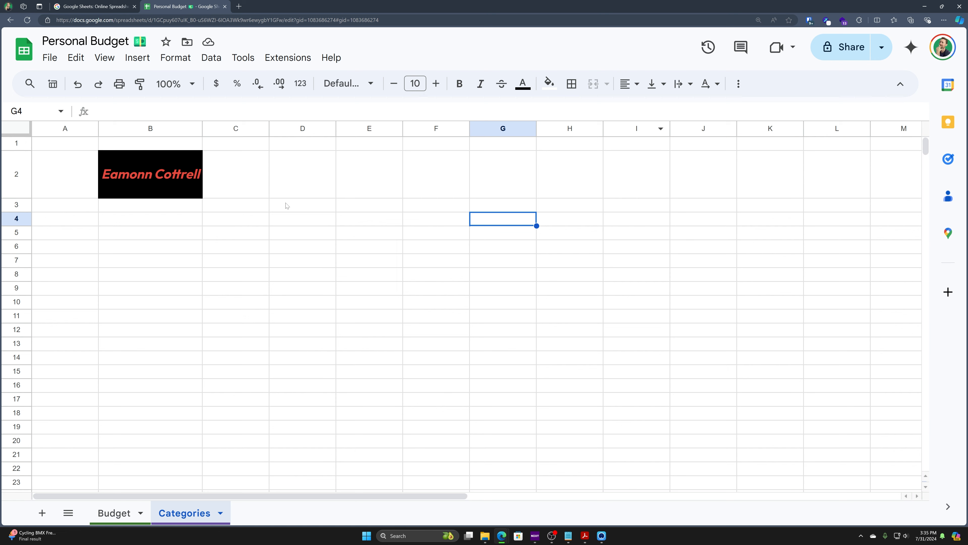
key("ctrl+plus")
scroll(459, 196, "down", 1)
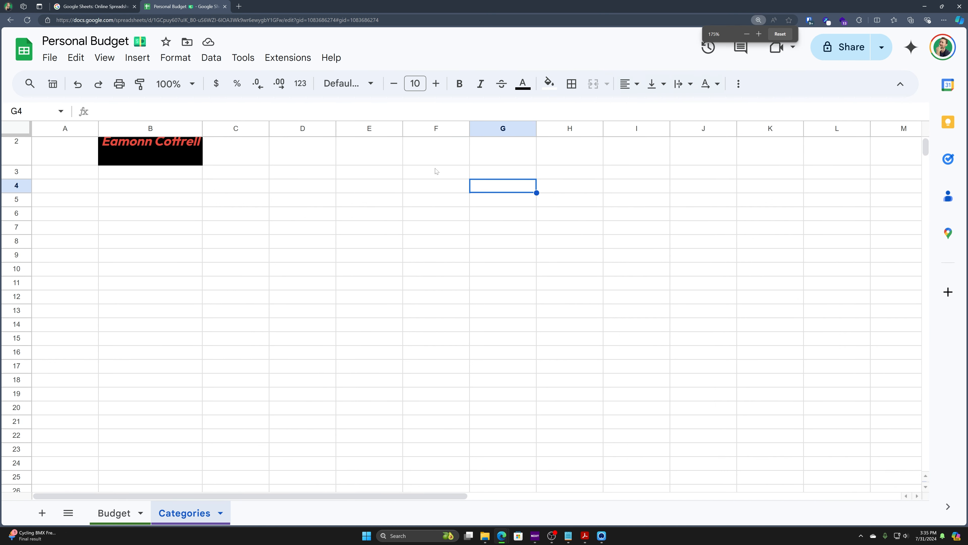
scroll(435, 168, "up", 1)
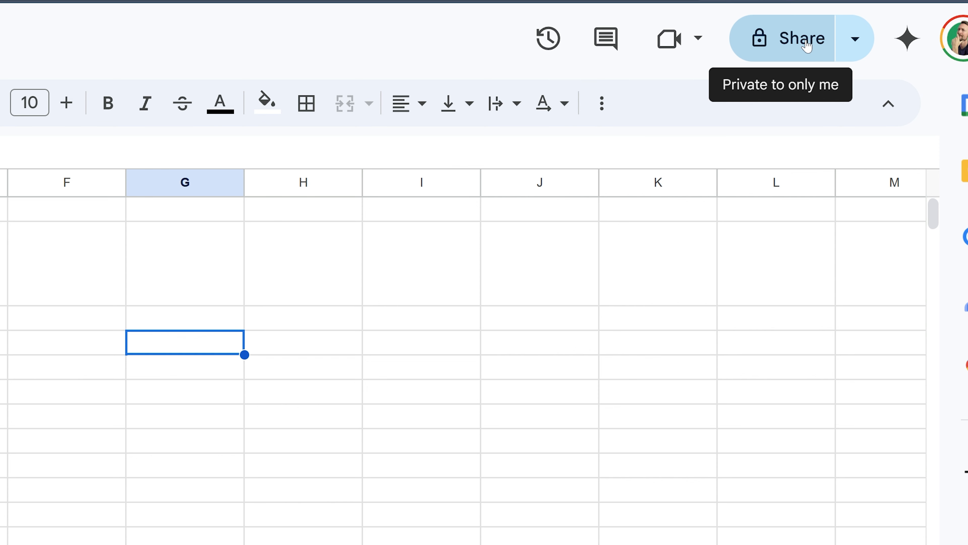
Step: Copy the spreadsheet link, test it in a private window, then bring up the Share dialog
left_click(854, 39)
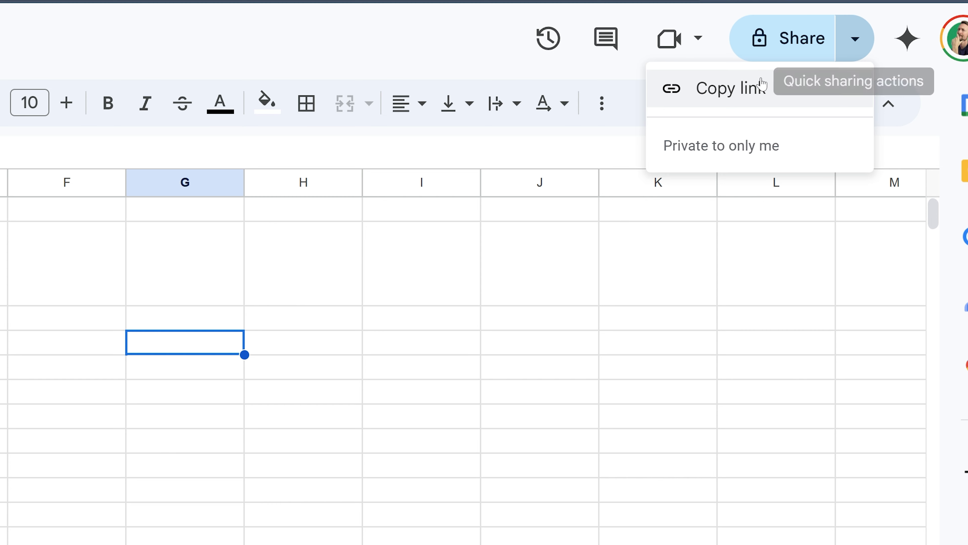
left_click(698, 88)
key("ctrl+shift+n")
key("ctrl+v")
key("Return")
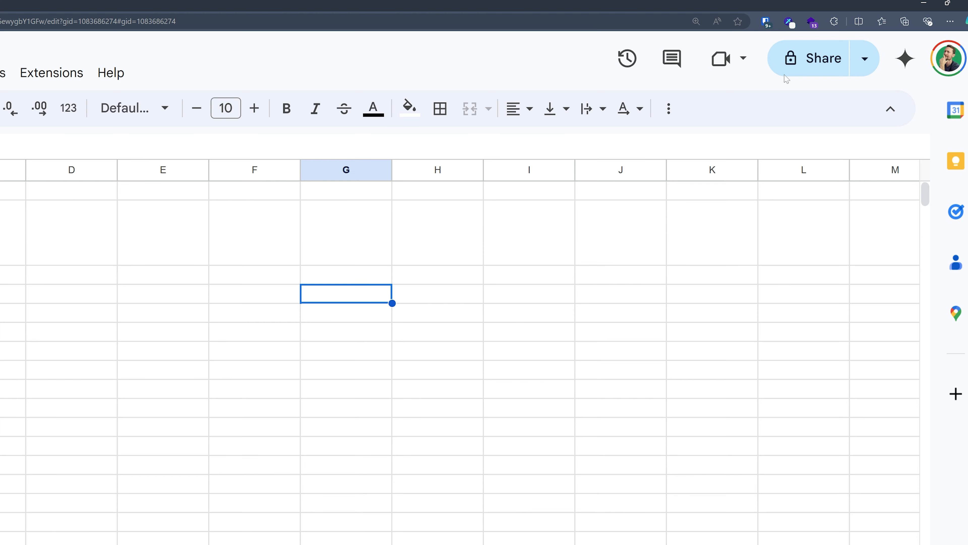
left_click(815, 60)
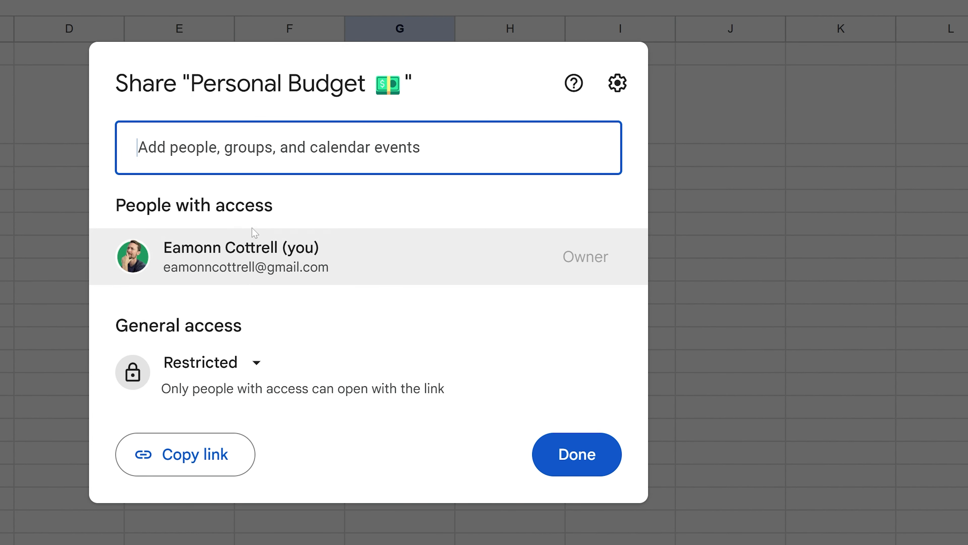
Step: Change general access to Anyone with the link and the link role from Viewer to Editor
left_click(264, 157)
key("Escape")
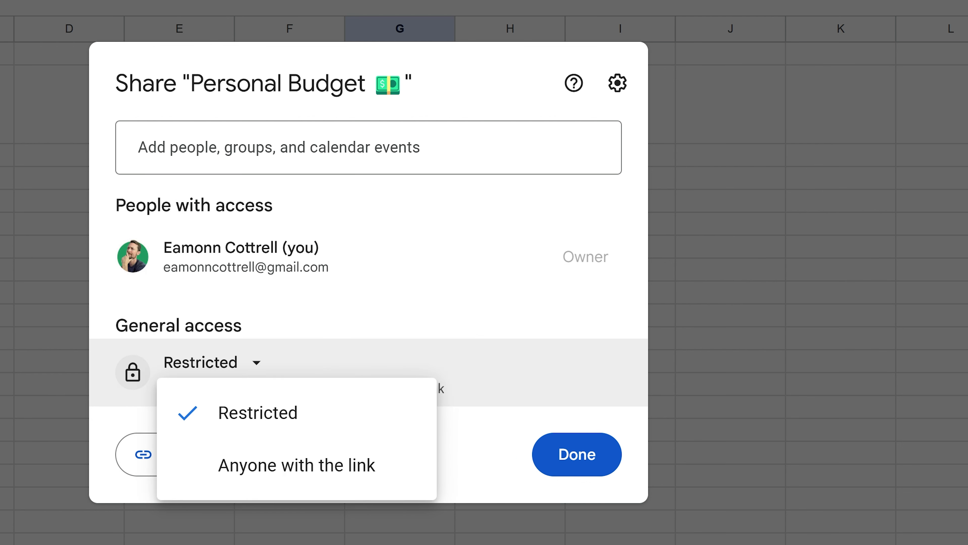
left_click(269, 467)
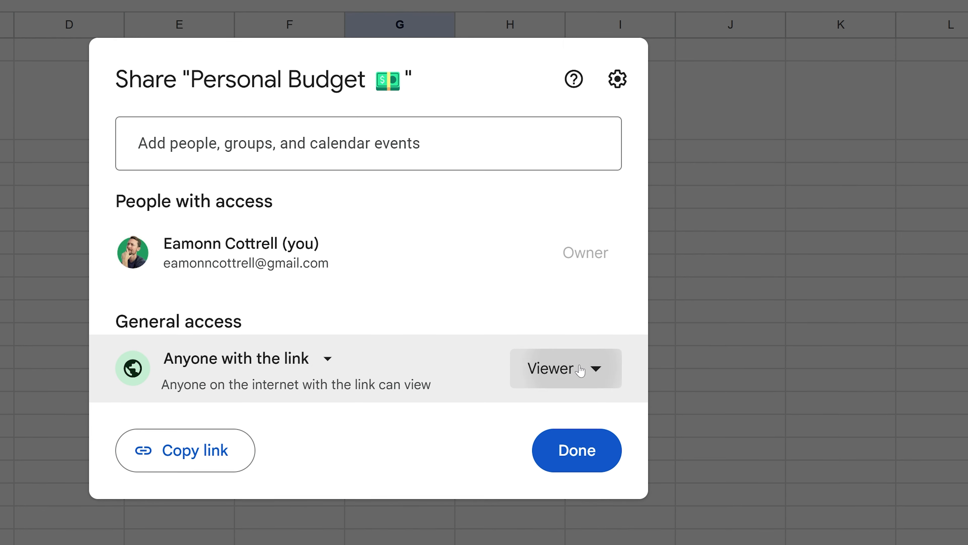
left_click(580, 373)
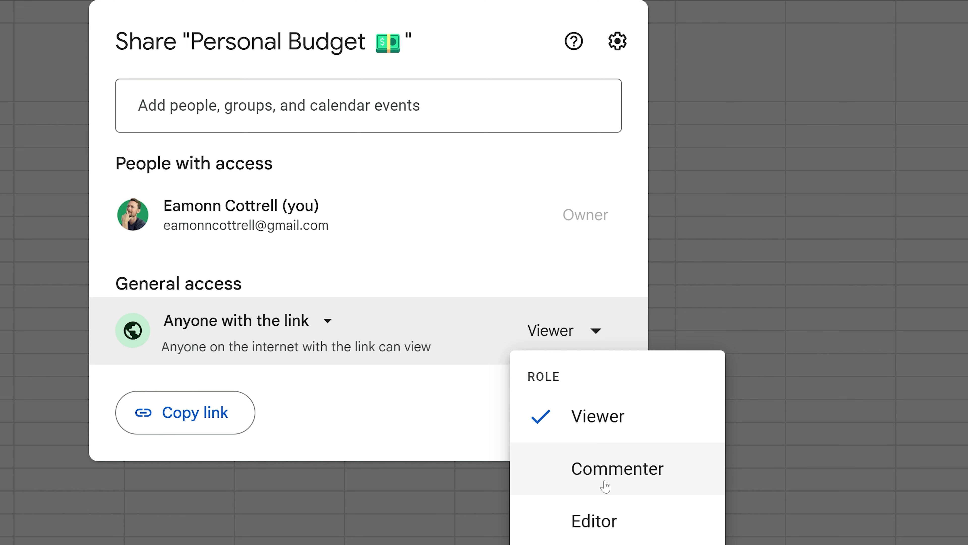
left_click(621, 522)
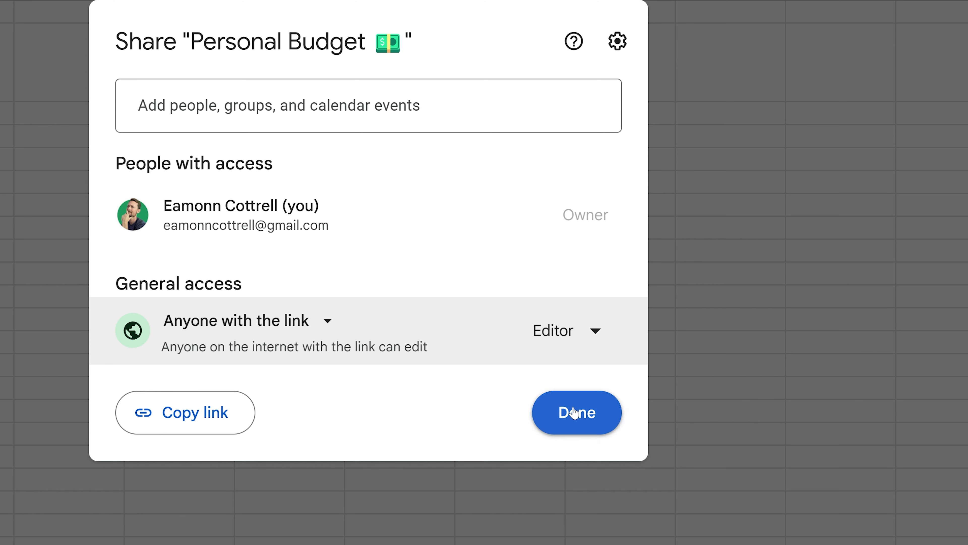
Step: Invite the suggested contact with the note 'Hey buddy, here's a sheet from the video course.'
left_click(485, 107)
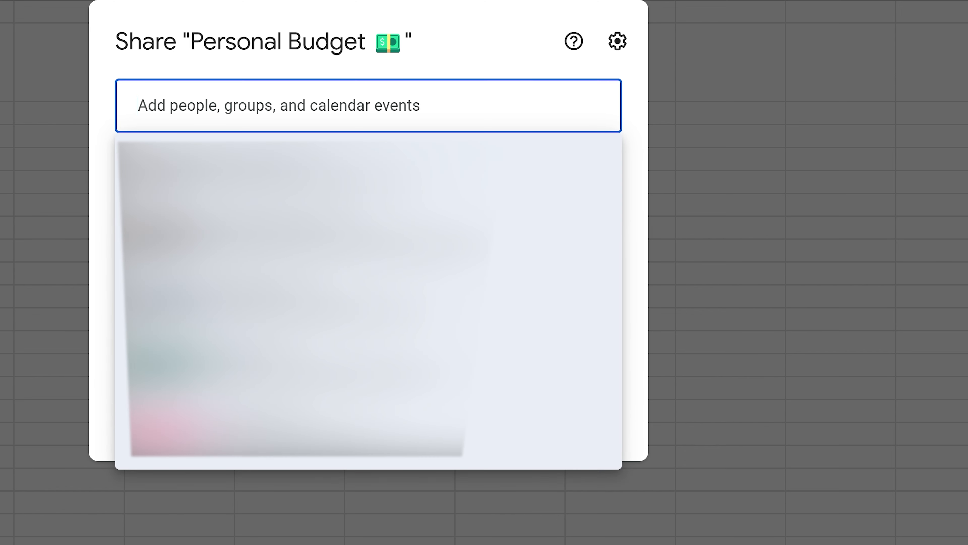
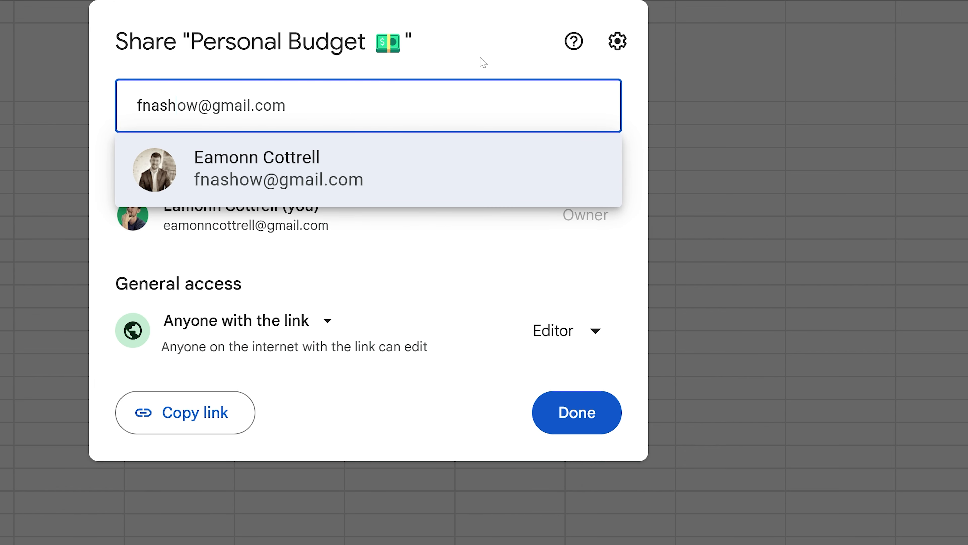
left_click(379, 148)
left_click(521, 328)
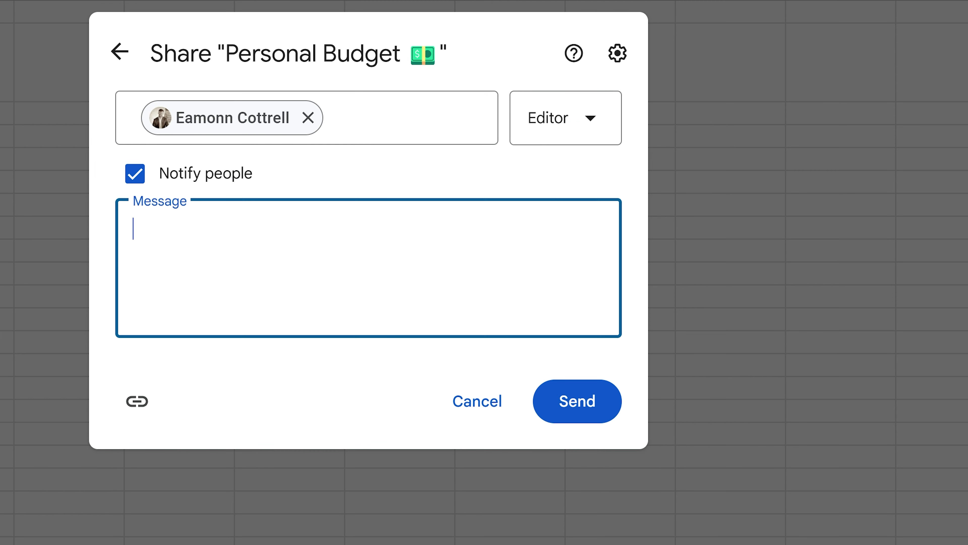
type("Hey buddy, h")
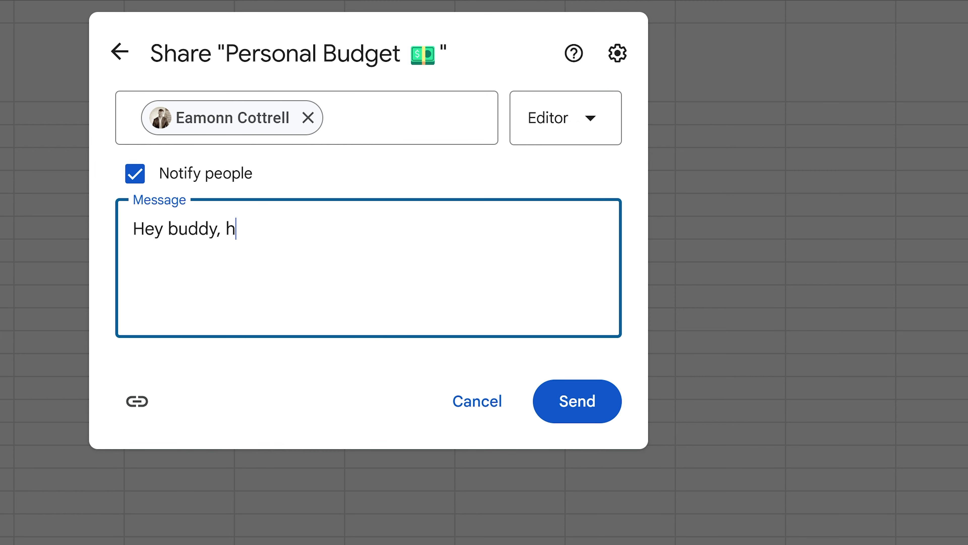
type("ere's a sheet")
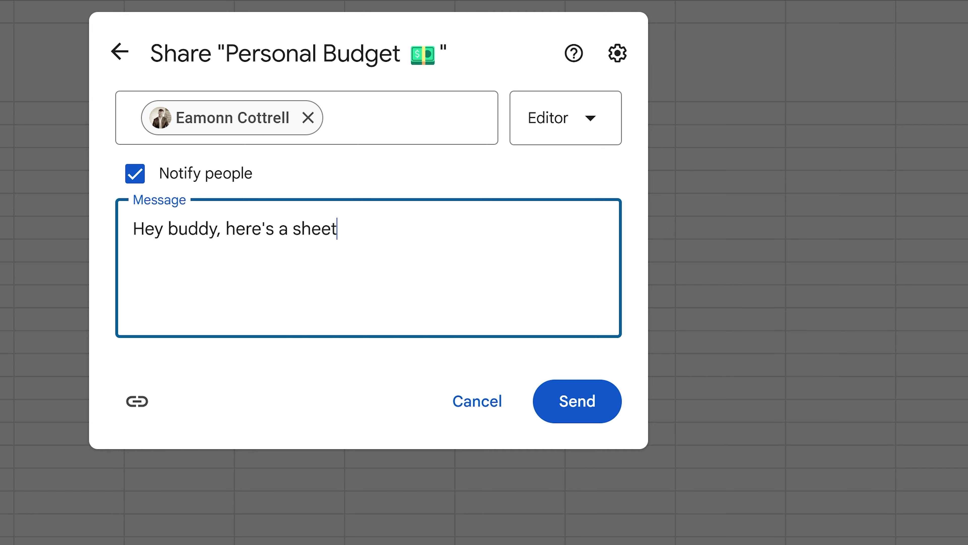
type(" from the video course.")
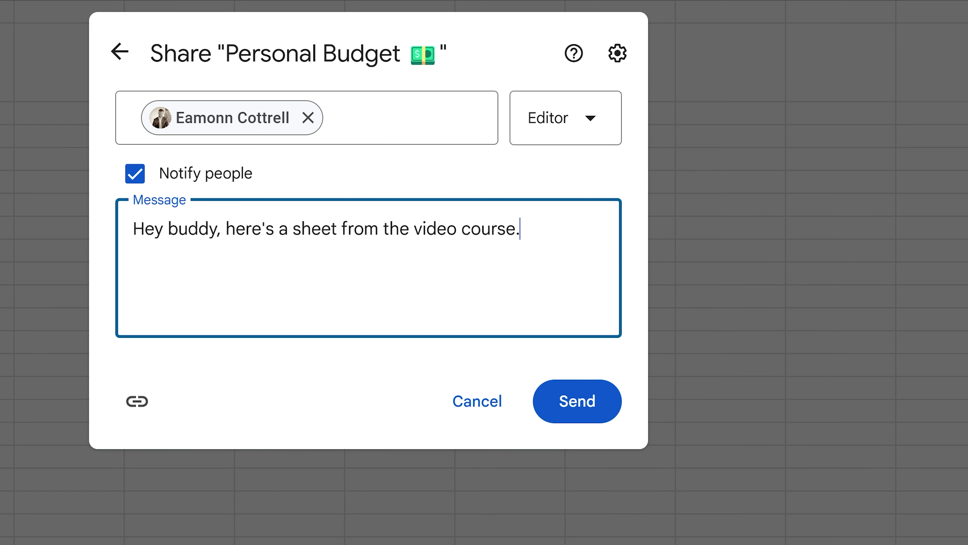
left_click(565, 398)
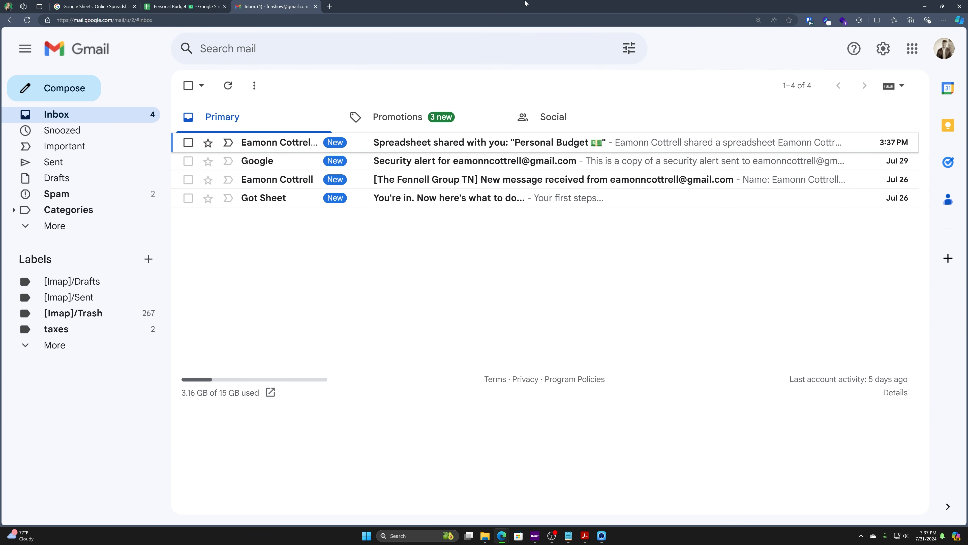
Step: Open the 'Spreadsheet shared with you' email, dismiss the tip, and open Personal Budget from it
left_click(255, 145)
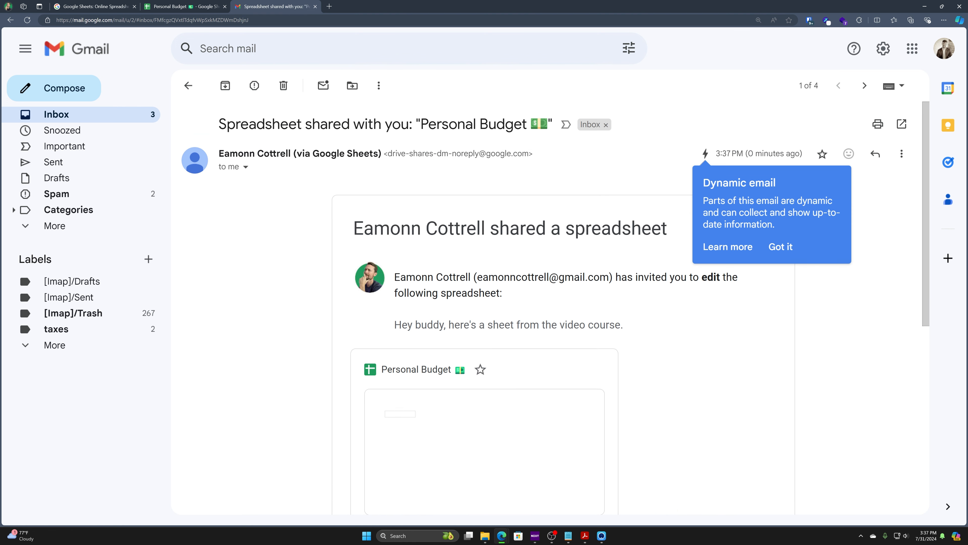
left_click(791, 247)
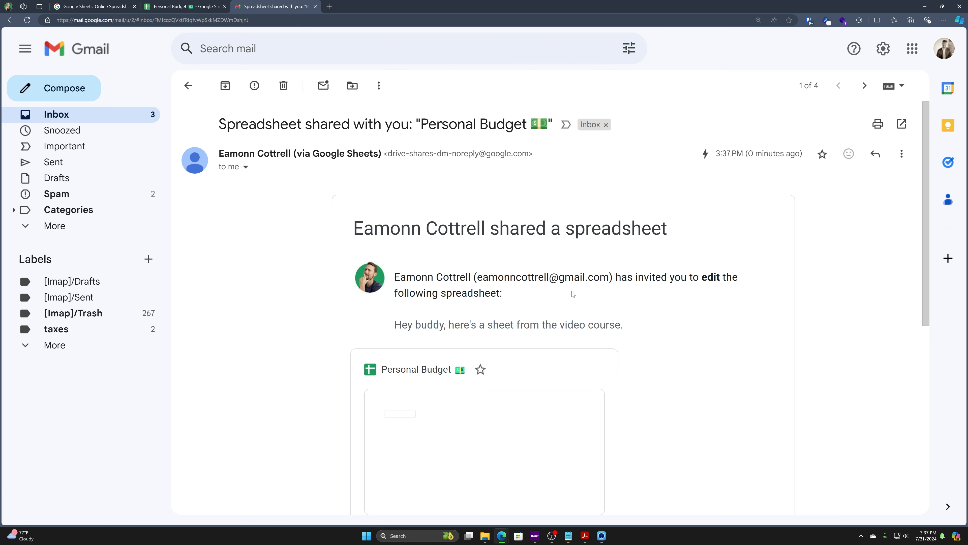
scroll(497, 220, "down", 4)
scroll(499, 272, "down", 3)
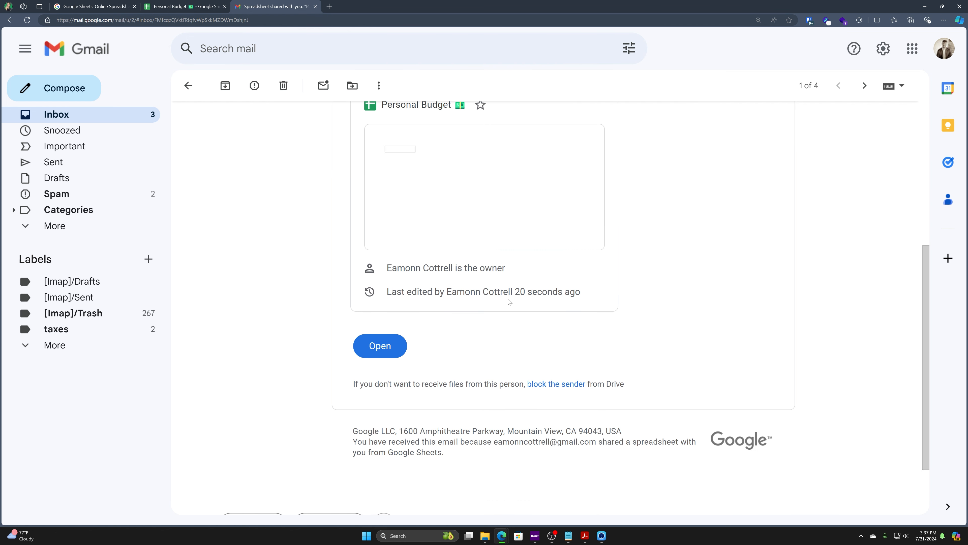
scroll(447, 332, "up", 3)
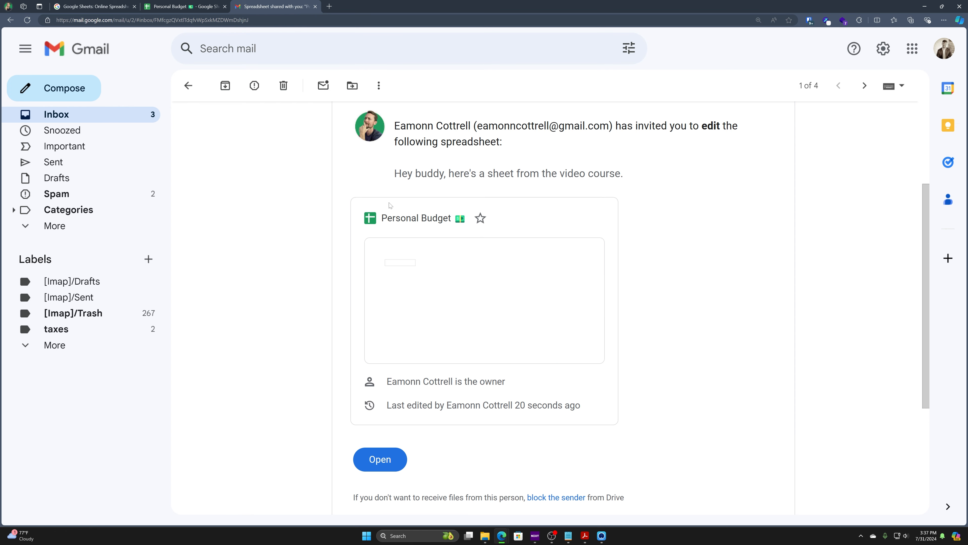
left_click(381, 459)
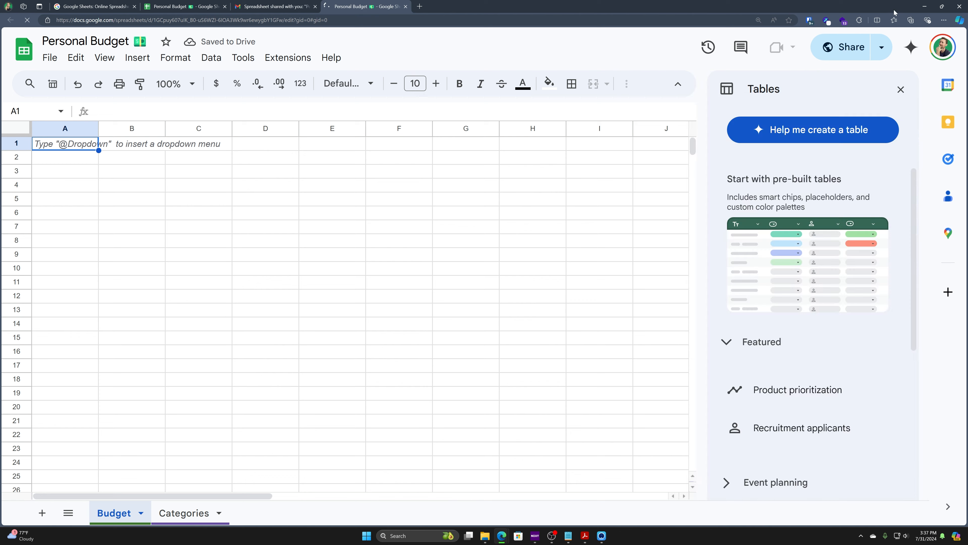
Step: Reopen the sheet under the second Google account and enter an edit-confirmation note in B3
left_click(945, 52)
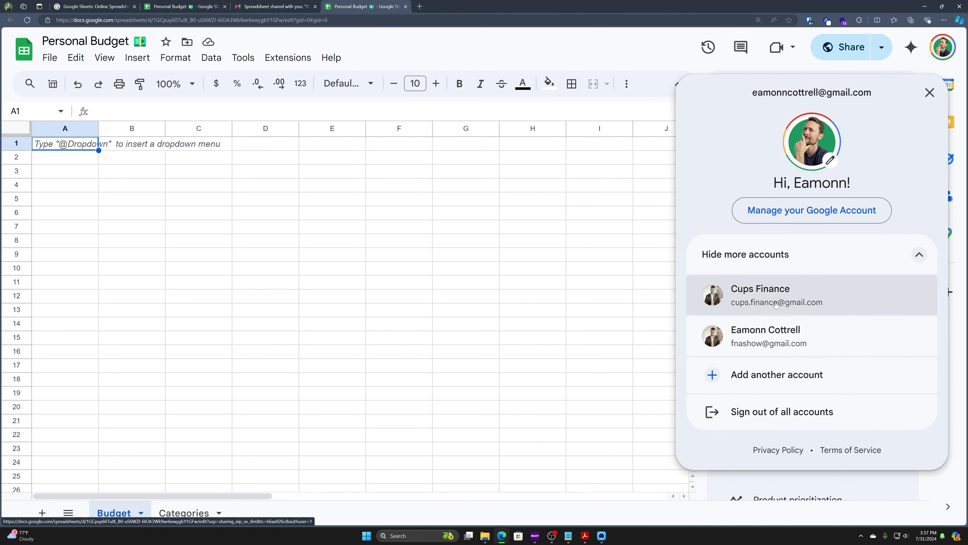
left_click(766, 338)
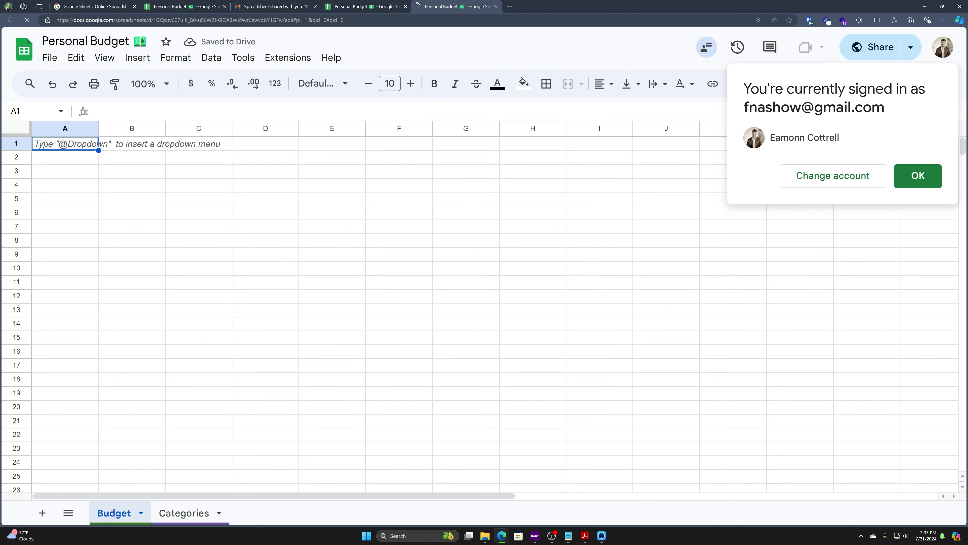
left_click(918, 176)
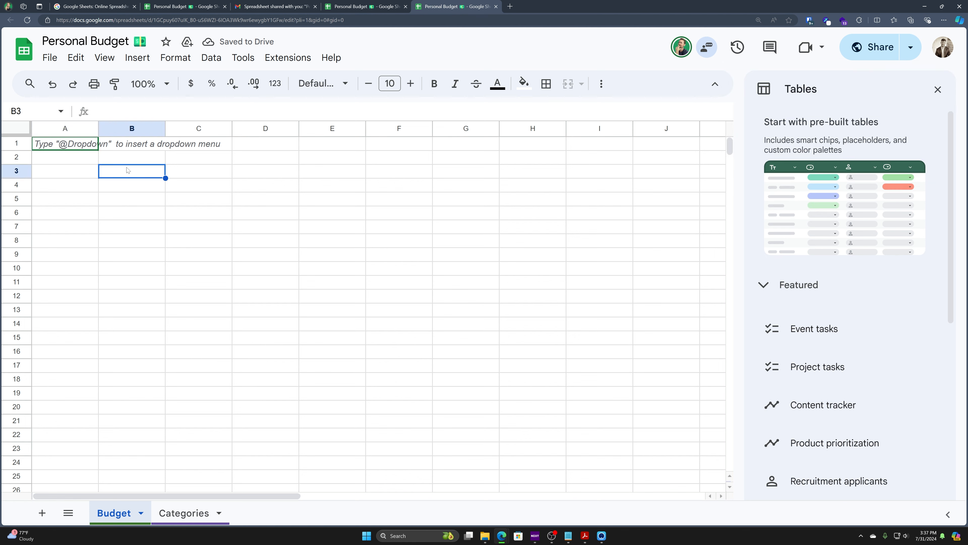
double_click(124, 176)
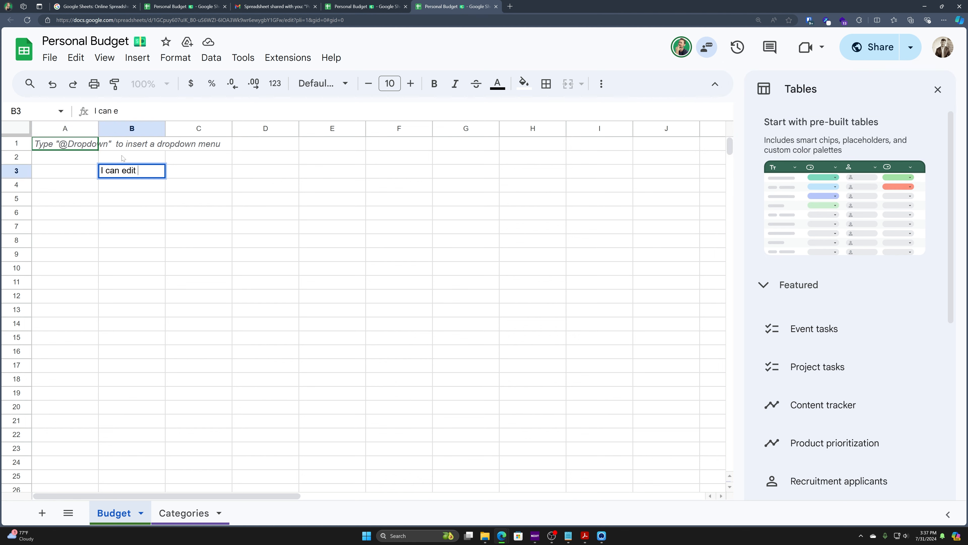
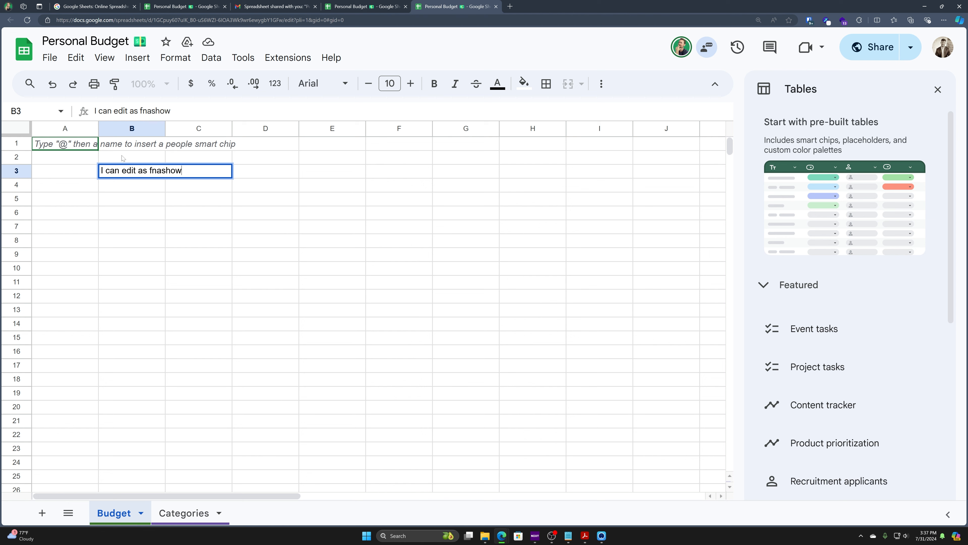
key("Return")
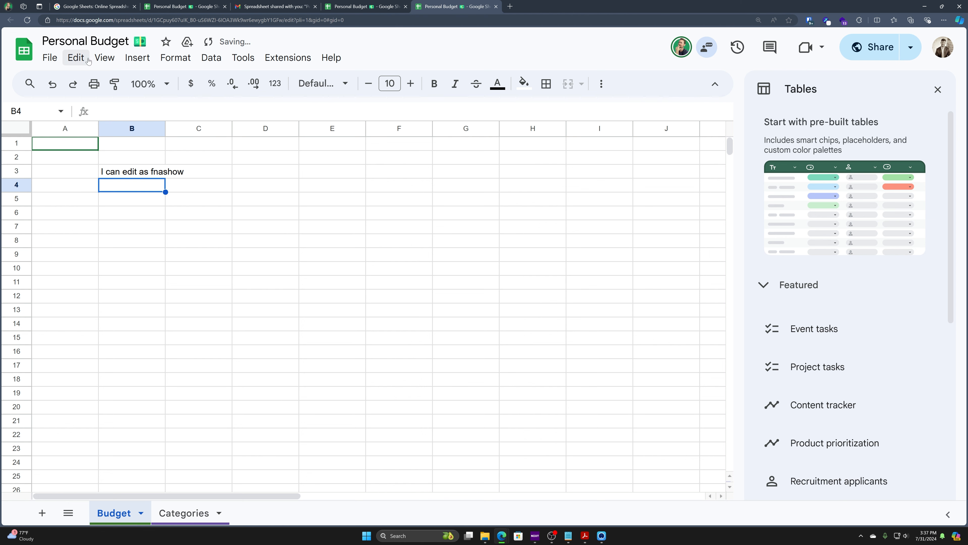
Step: Switch between the owner's tab and the second account's tab to compare the sheet
left_click(377, 5)
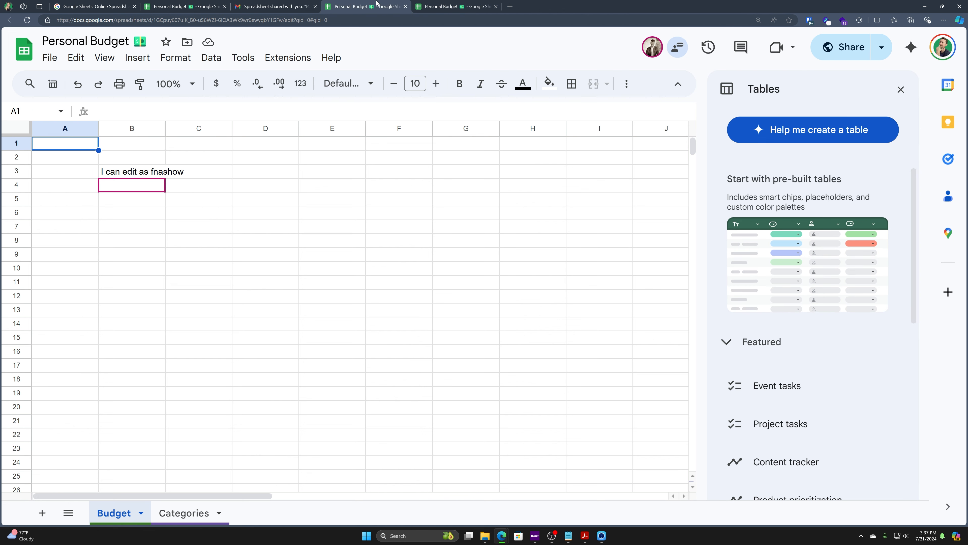
key("ctrl+Tab")
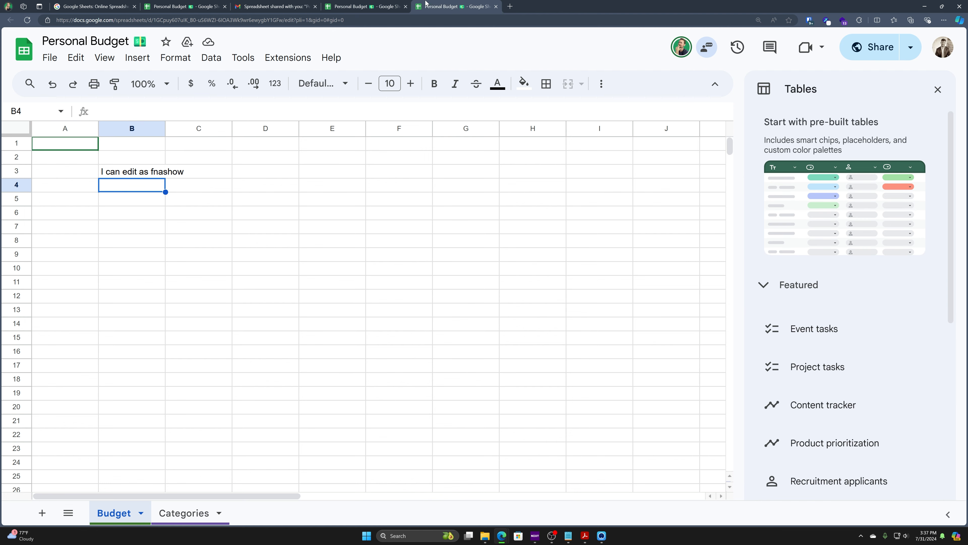
left_click(353, 5)
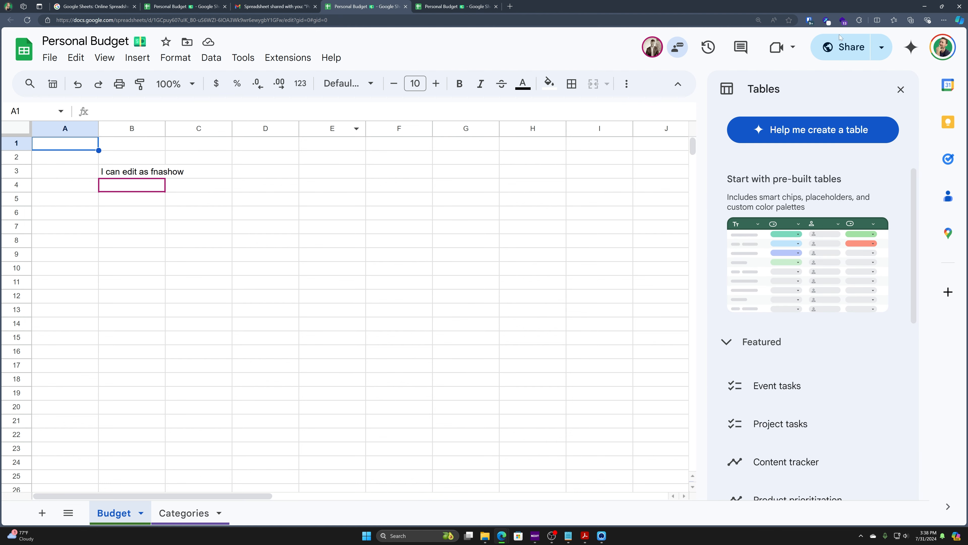
left_click(438, 6)
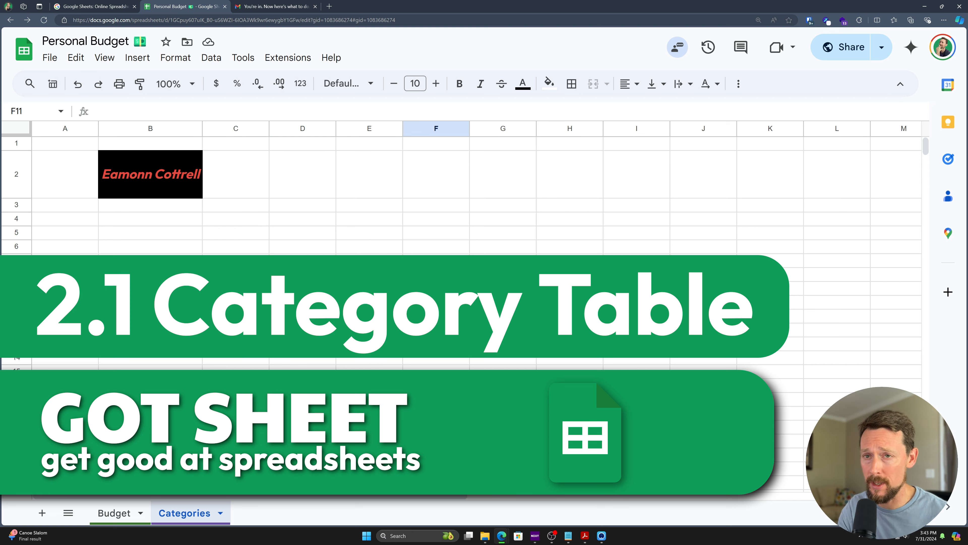
Step: Select cell A2, then the whole of row 2 on the Categories sheet
left_click(80, 177)
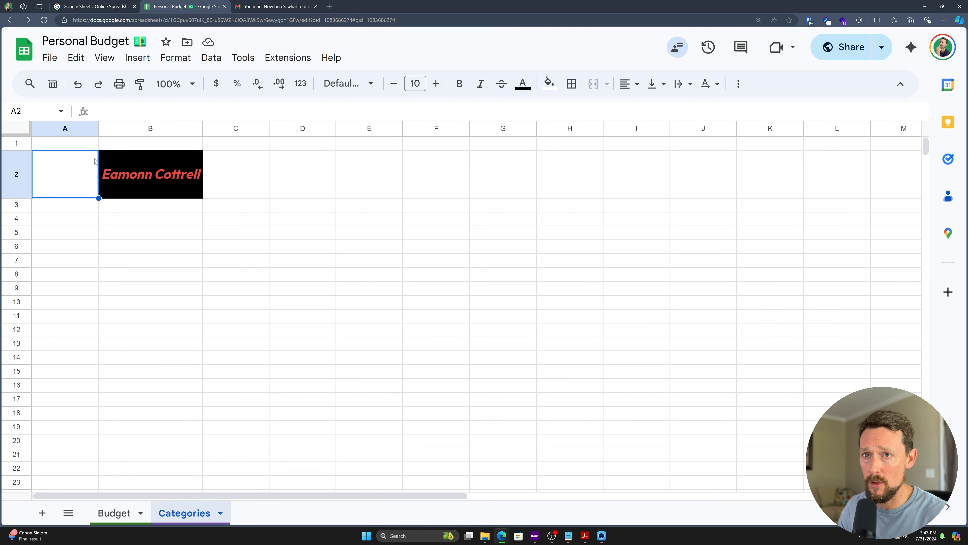
left_click(15, 174)
Step: Delete the extra tall row 2 from the Categories sheet
right_click(18, 174)
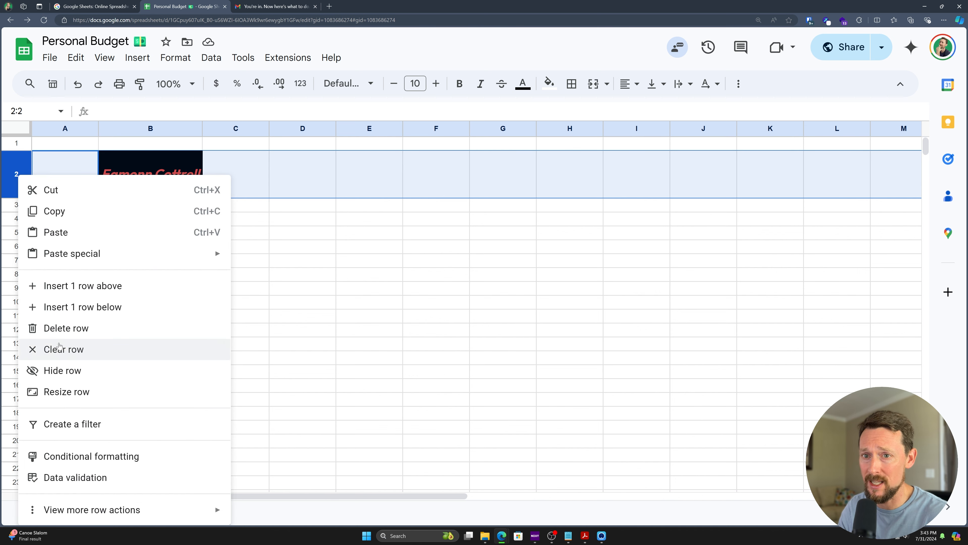
right_click(16, 164)
left_click(61, 325)
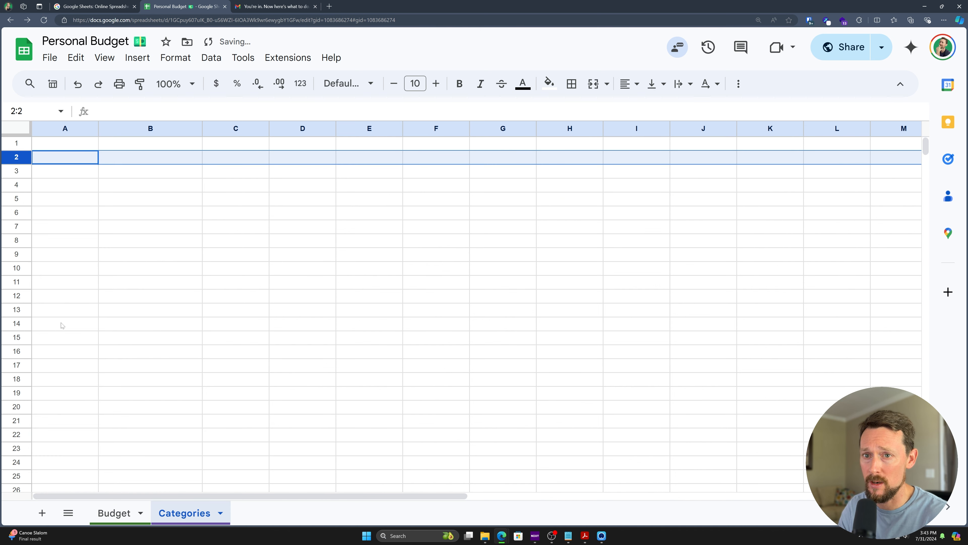
left_click(120, 254)
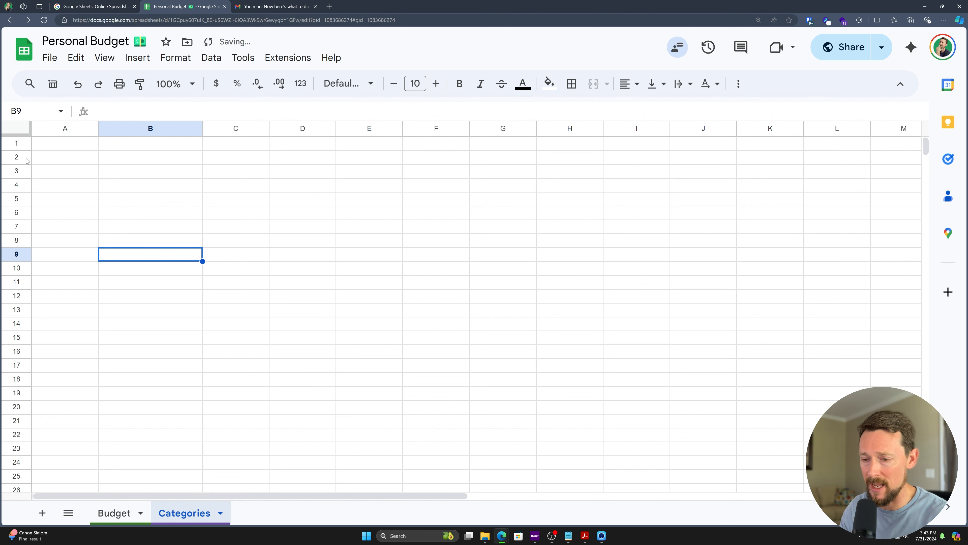
Step: Clear the edit-confirmation note from Budget cell B3, then return to Categories cell A2
left_click(115, 512)
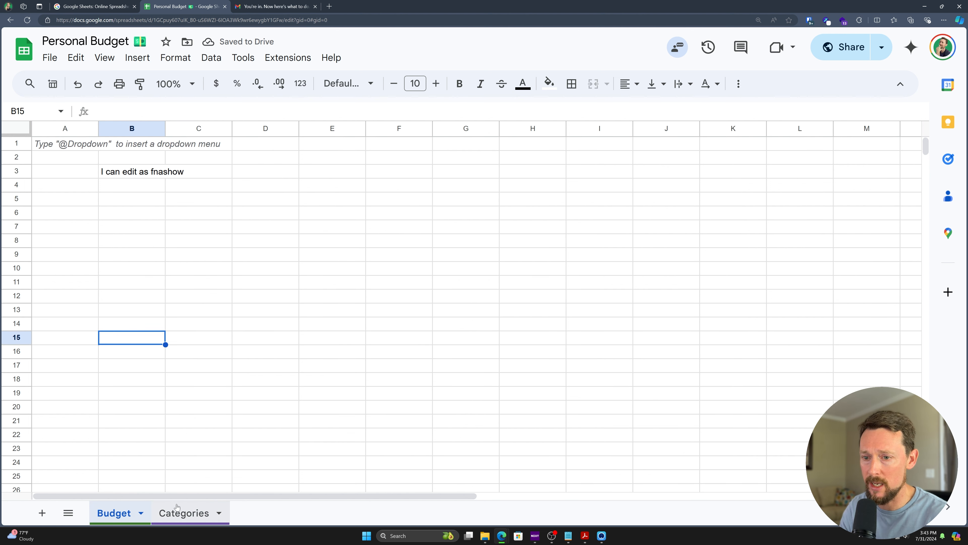
left_click(113, 174)
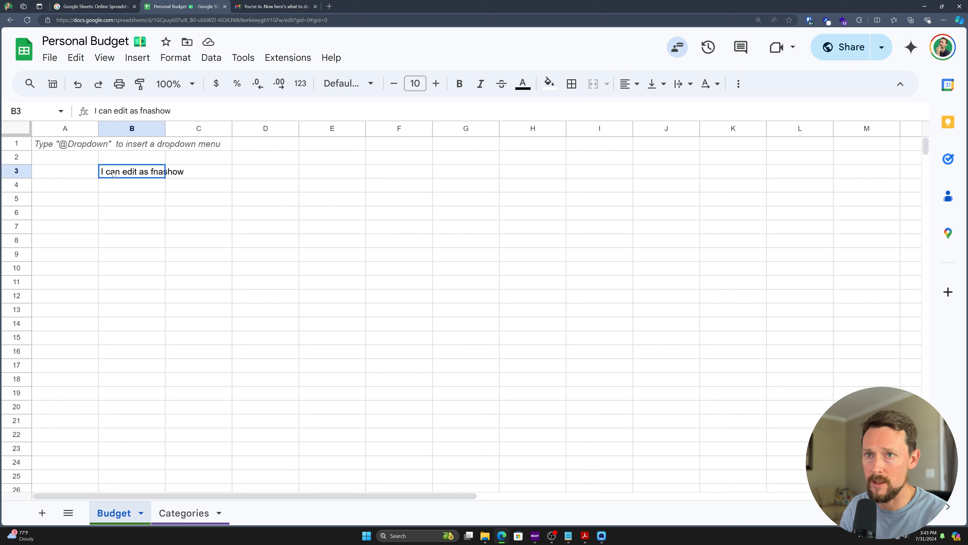
key("Delete")
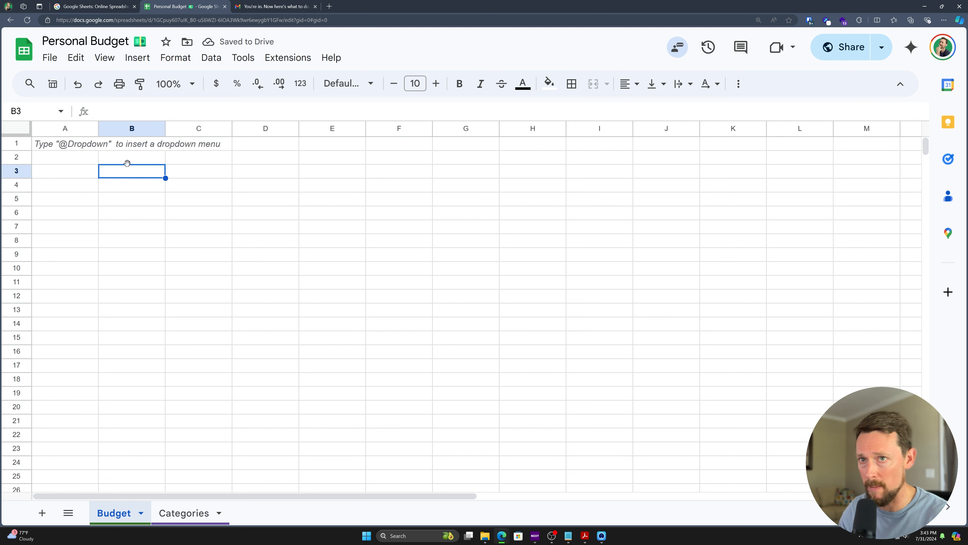
left_click(139, 186)
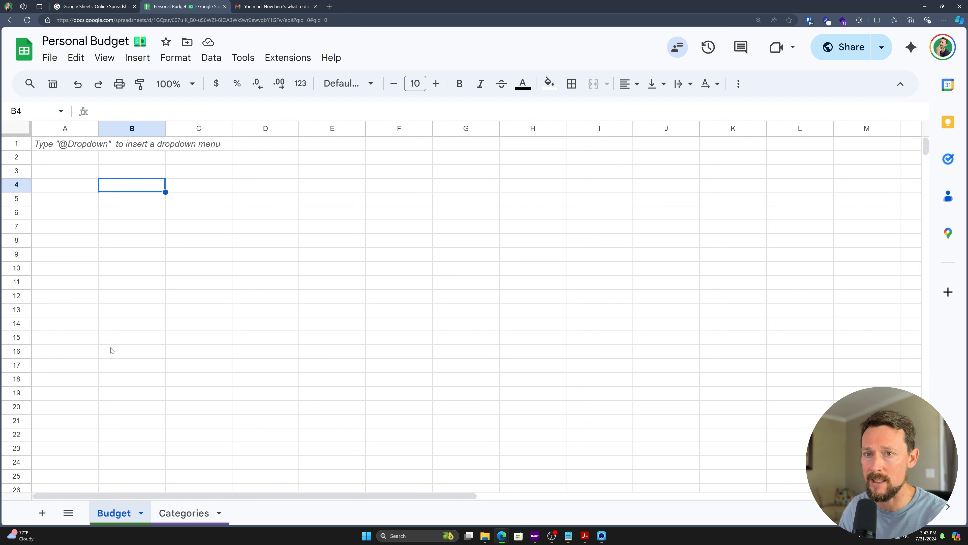
left_click(185, 519)
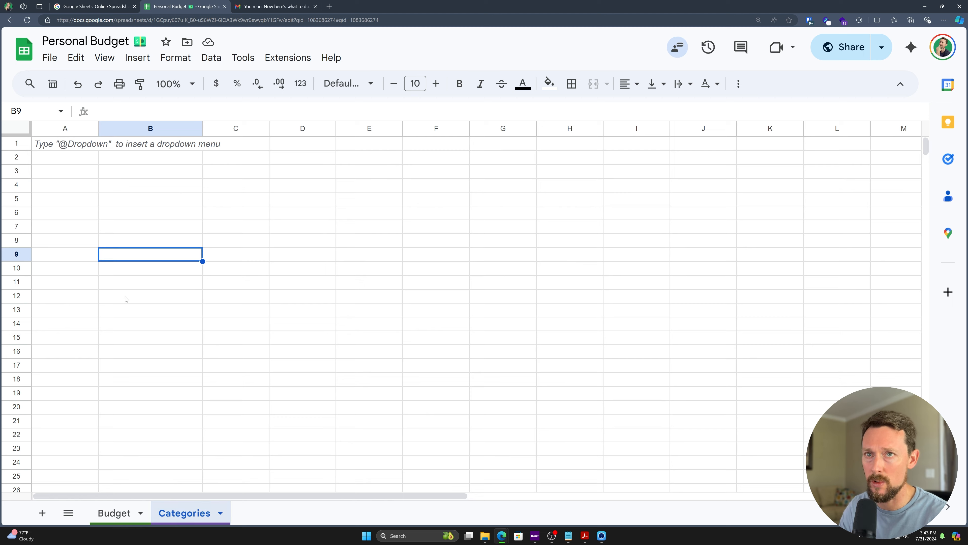
left_click(68, 158)
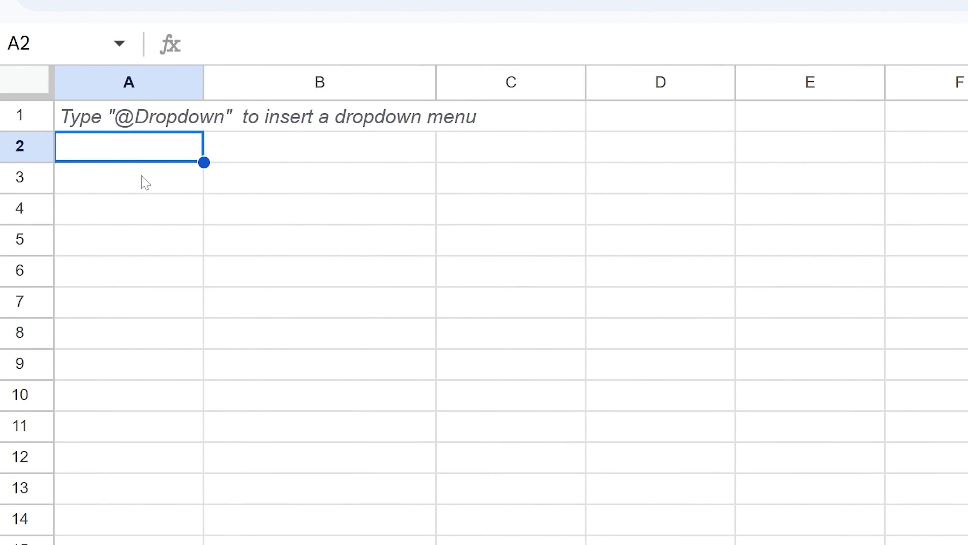
Step: Type Income Accounts, Expense Accounts and Payment Methods into A2, B2 and C2
type("In")
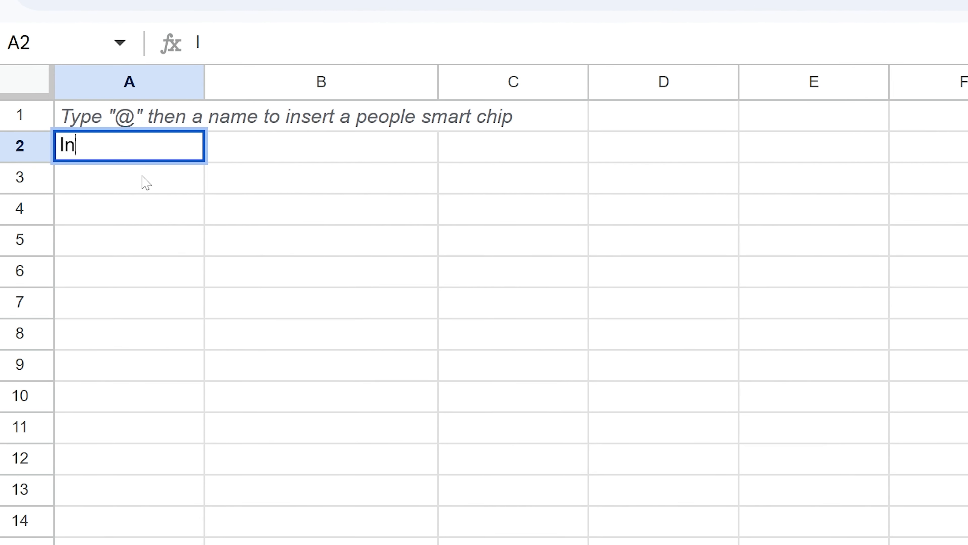
type("come Expense")
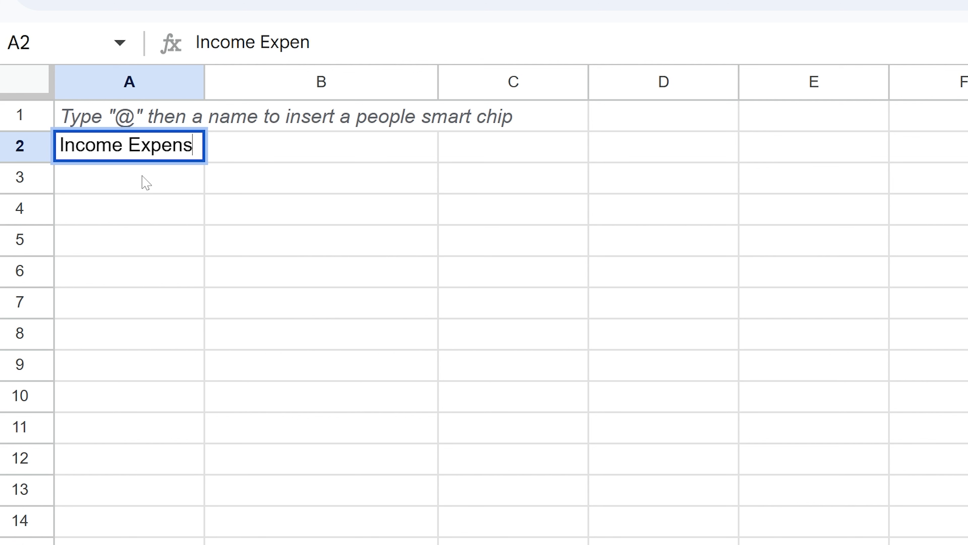
key("BackSpace")
key("BackSpace")
key("BackSpace")
key("BackSpace")
key("BackSpace")
key("BackSpace")
key("BackSpace")
type("Accounts")
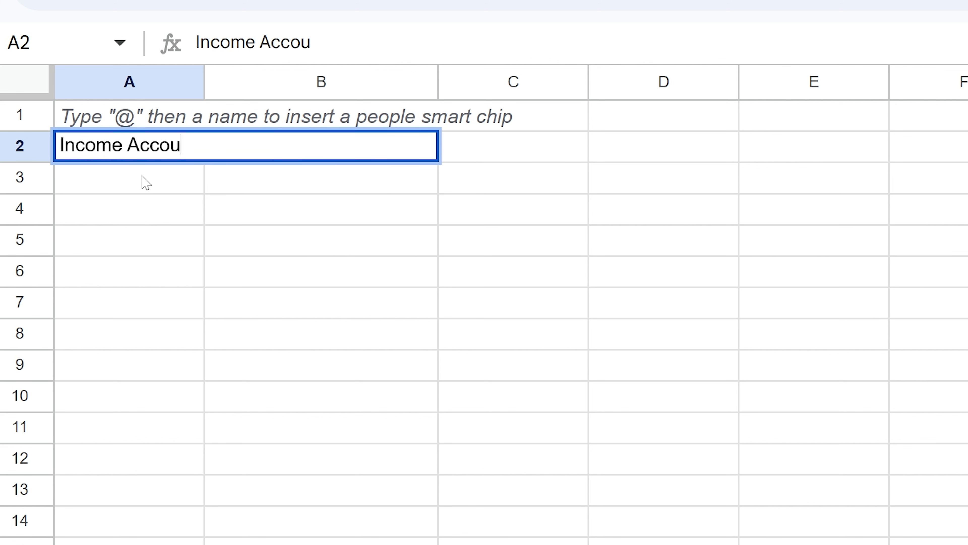
key("Tab")
type("Expense Accounts")
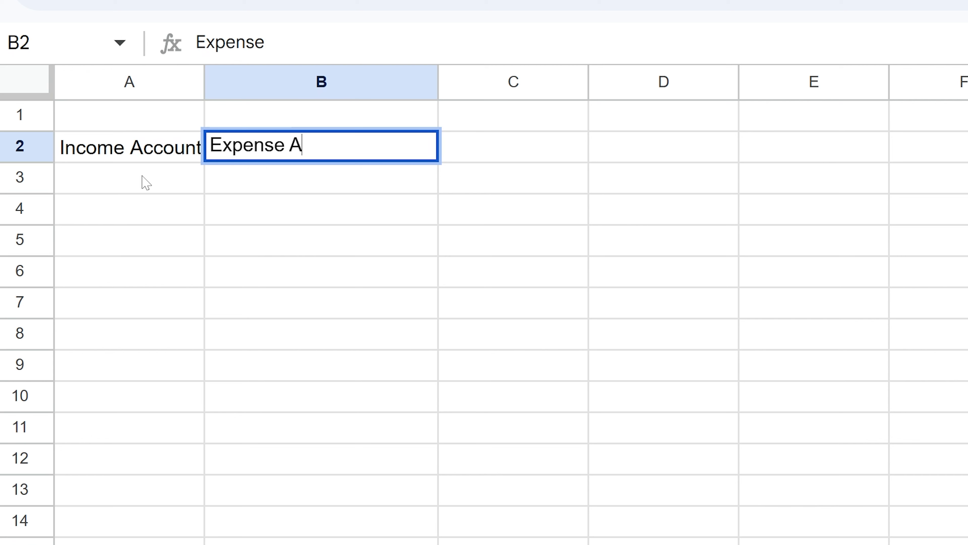
key("Tab")
type("Pay")
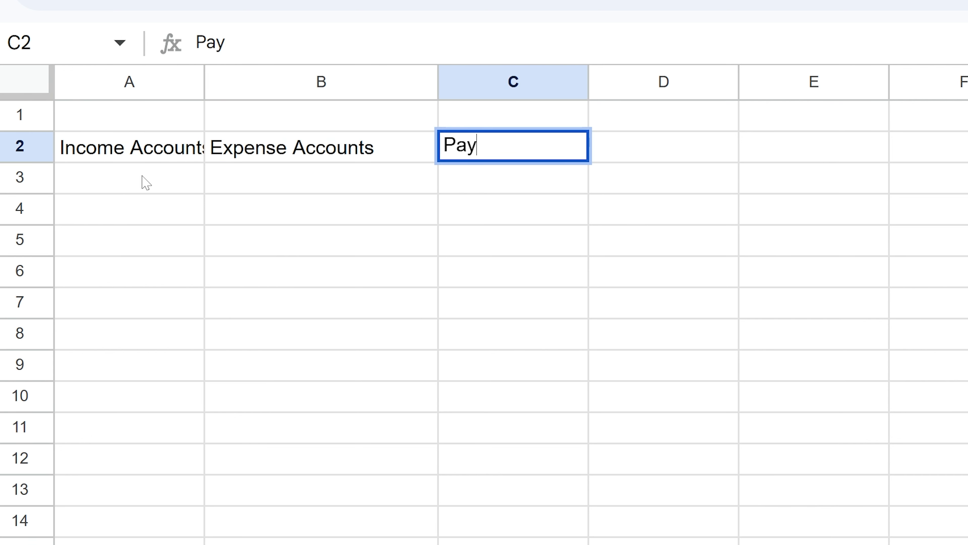
type("ment Methods")
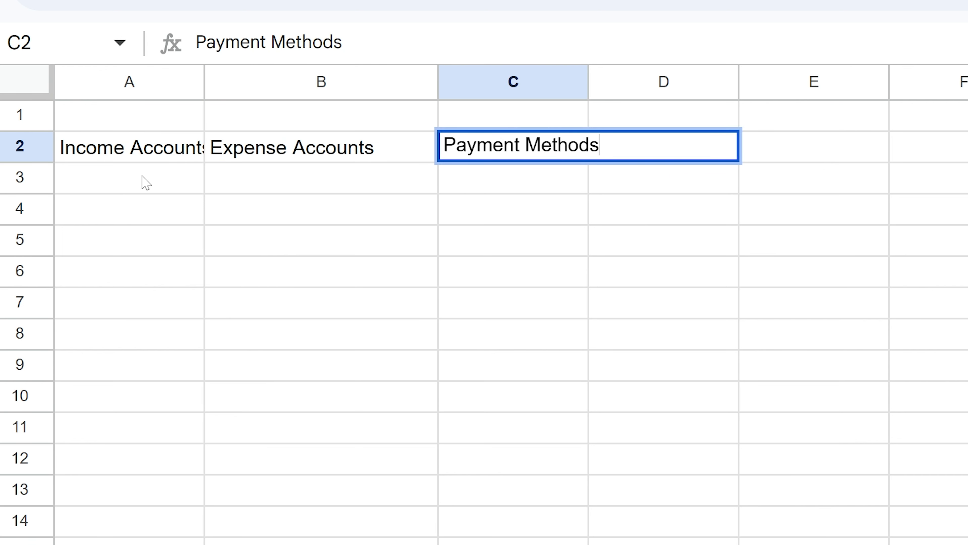
key("Return")
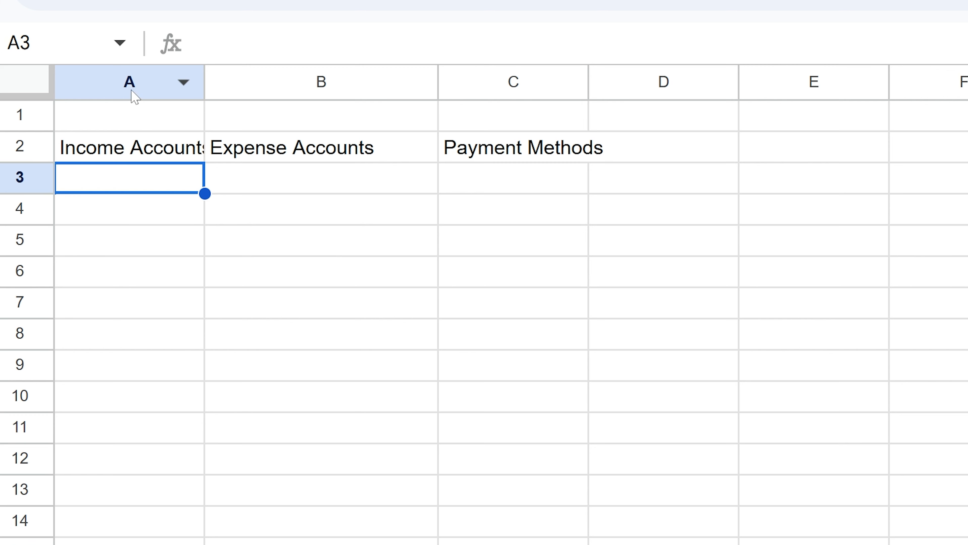
Step: Extend the selection over the header cells, then select the entire sheet for formatting
key("shift+Up")
key("shift+Right")
key("shift+Right")
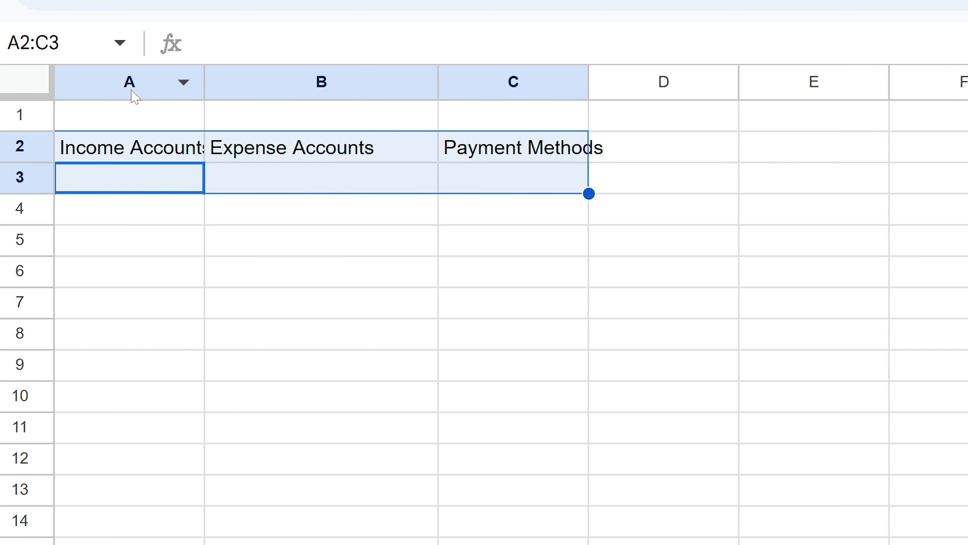
key("ctrl+a")
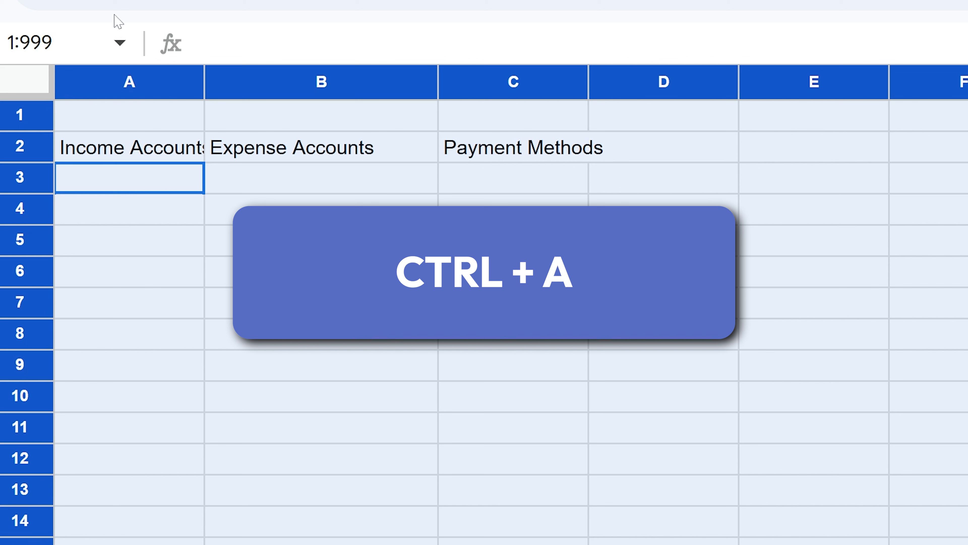
Step: Auto-fit the Categories columns, switch the font to Outfit, and bold the row 2 headers
double_click(206, 83)
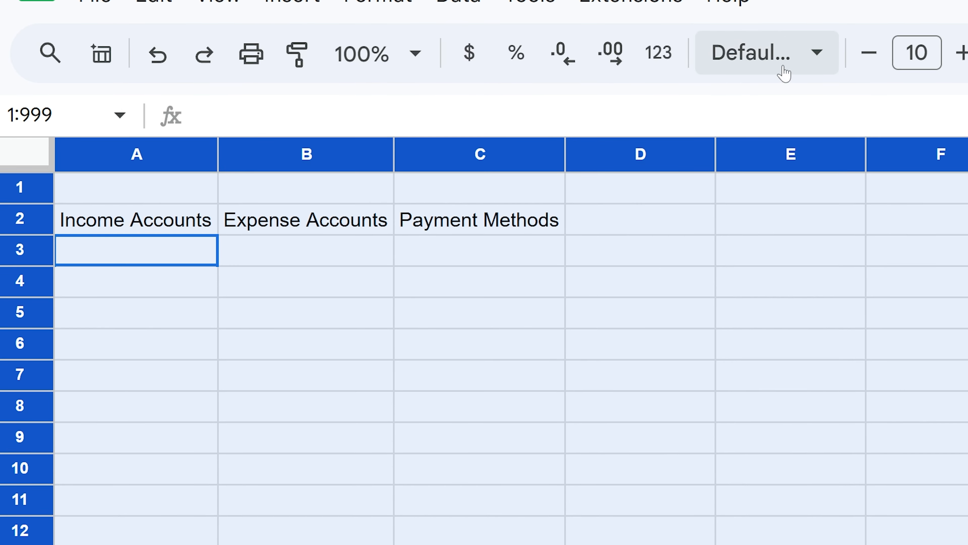
left_click(784, 74)
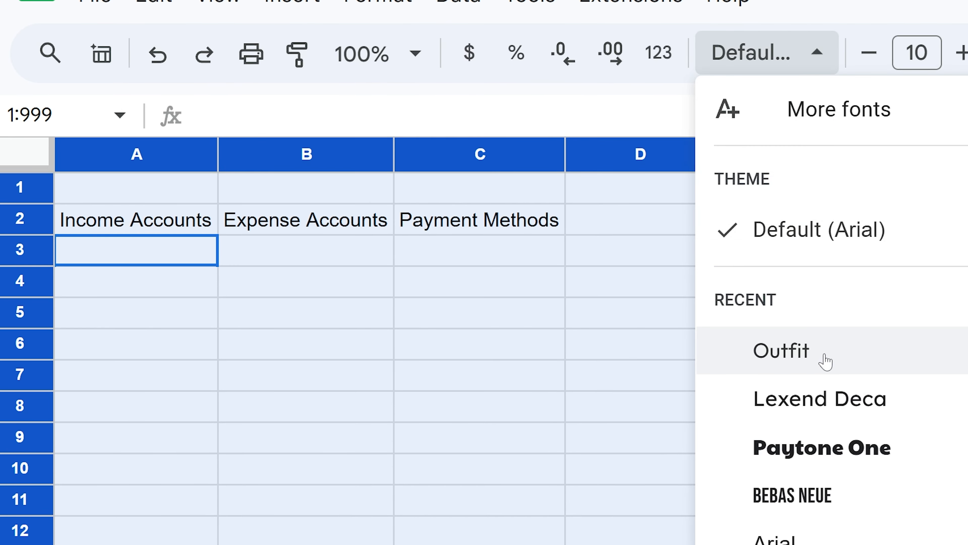
left_click(765, 360)
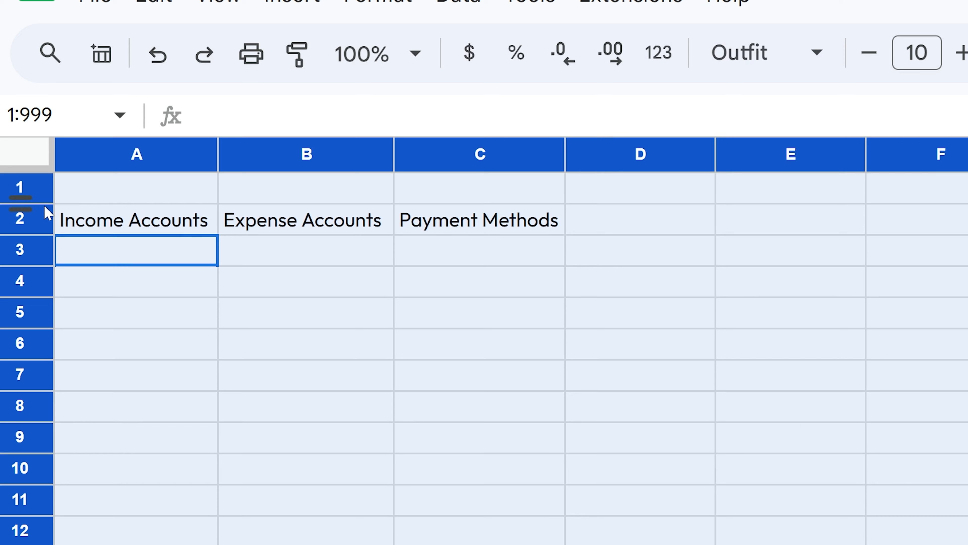
left_click(48, 214)
key("ctrl+b")
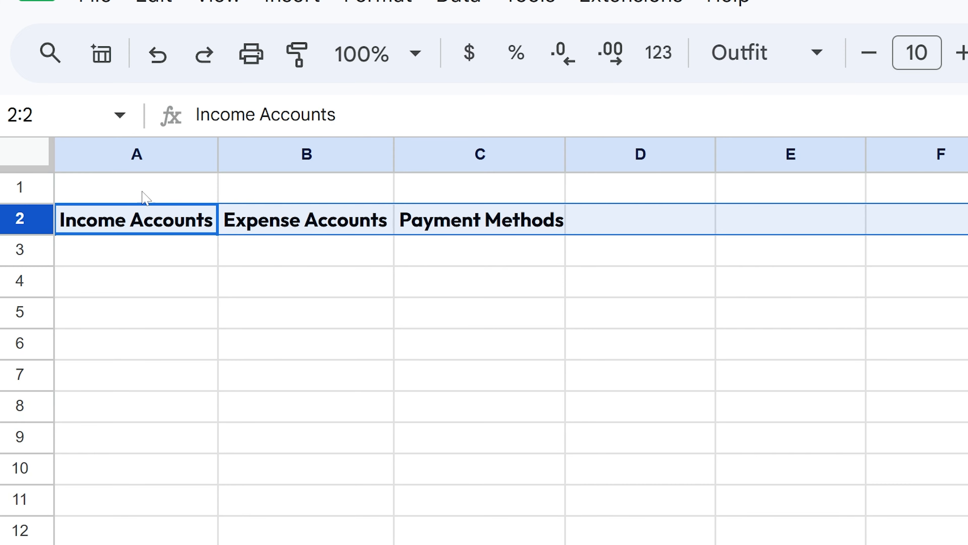
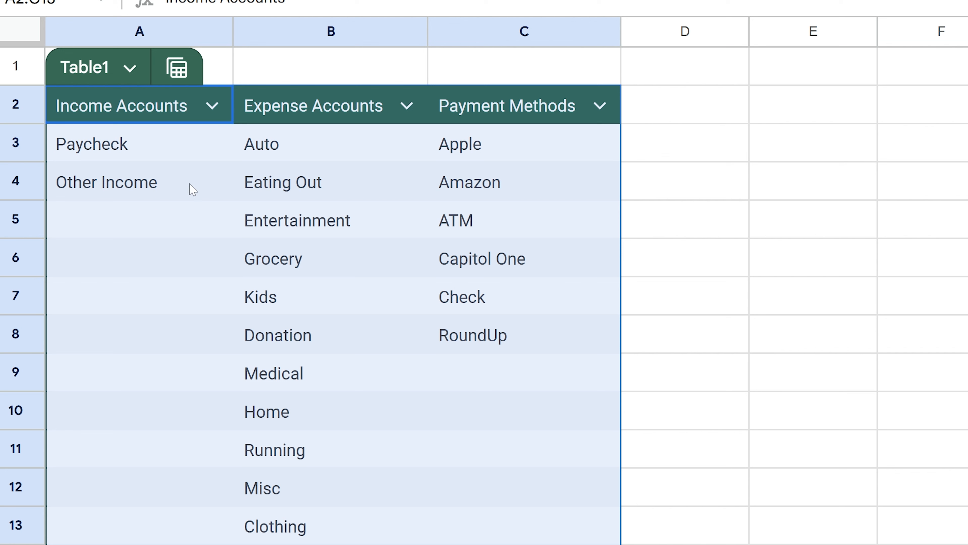
Step: Put the Table1 name chip into edit mode so the table can be renamed
left_click(84, 67)
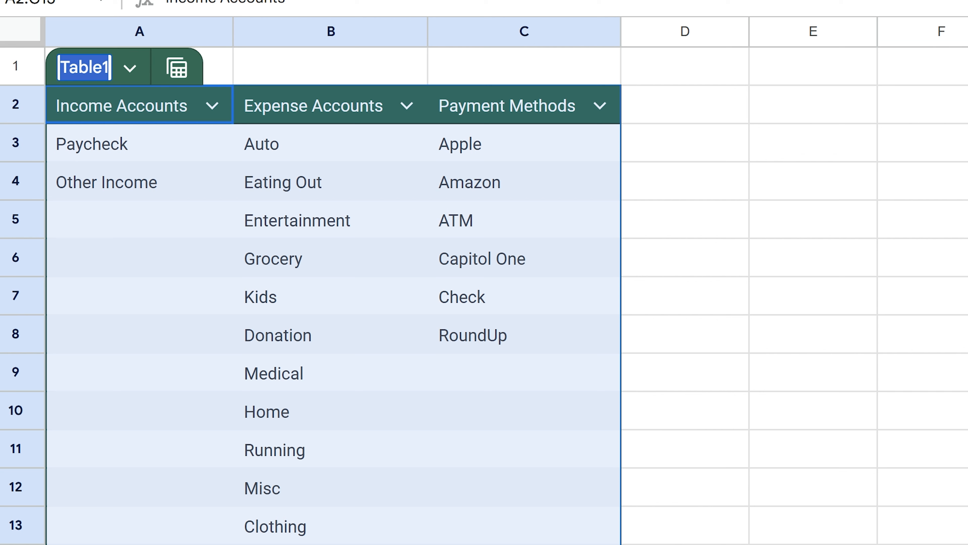
Step: Rename the table to Categories and change its colour scheme to a bright red
type("Categories")
key("Return")
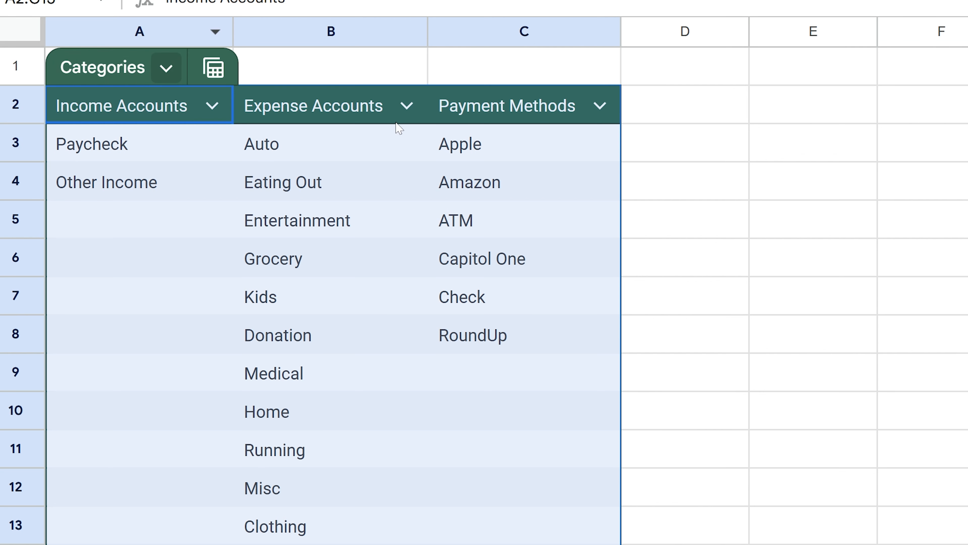
left_click(171, 73)
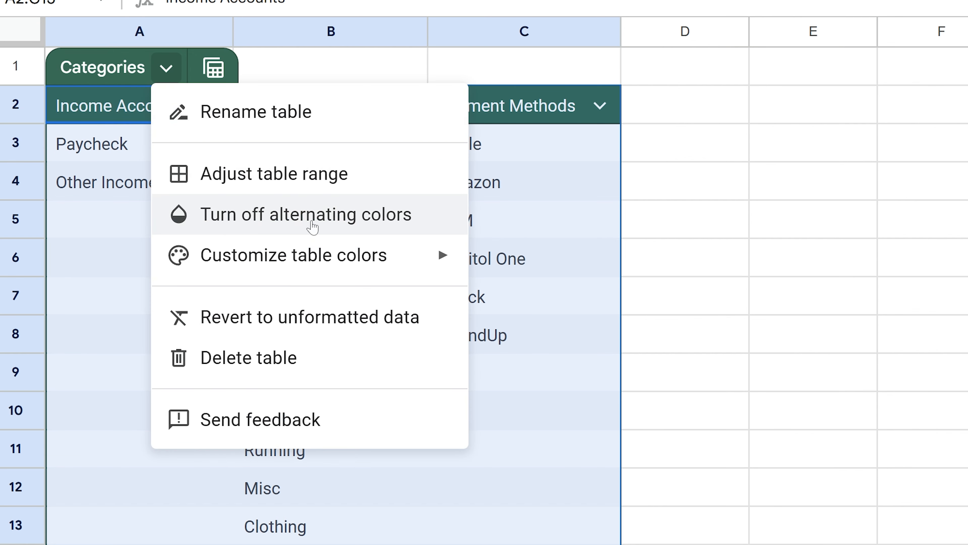
mouse_move(370, 256)
left_click(578, 291)
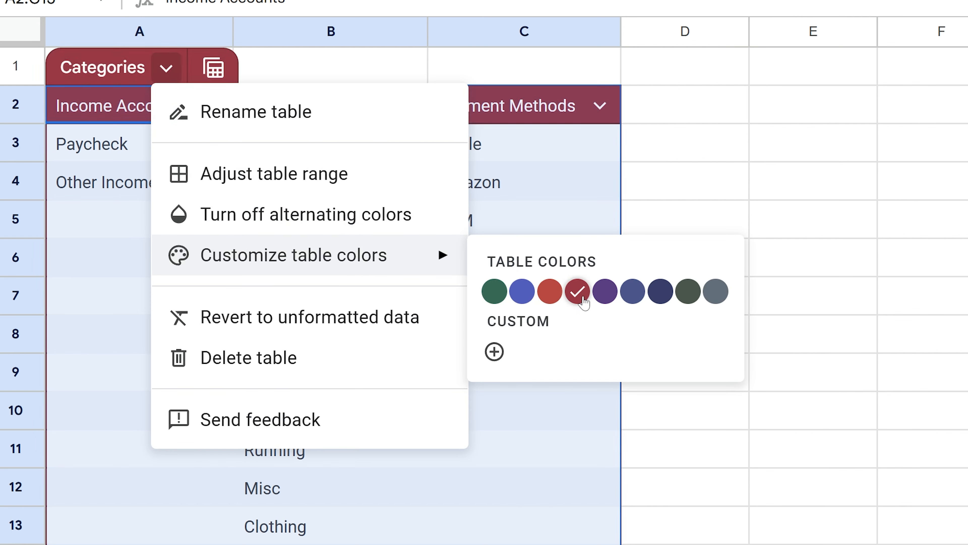
mouse_move(450, 267)
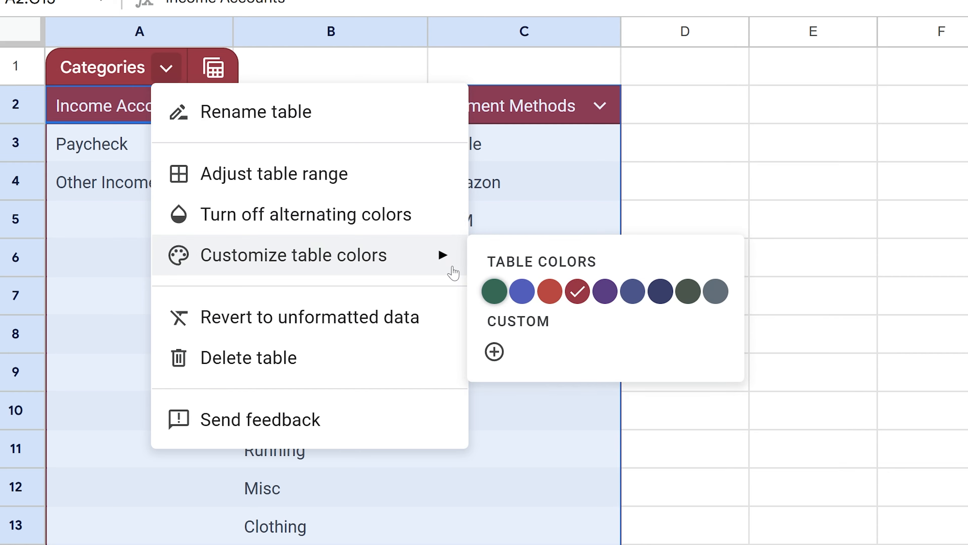
left_click(557, 300)
left_click(541, 146)
left_click(335, 381)
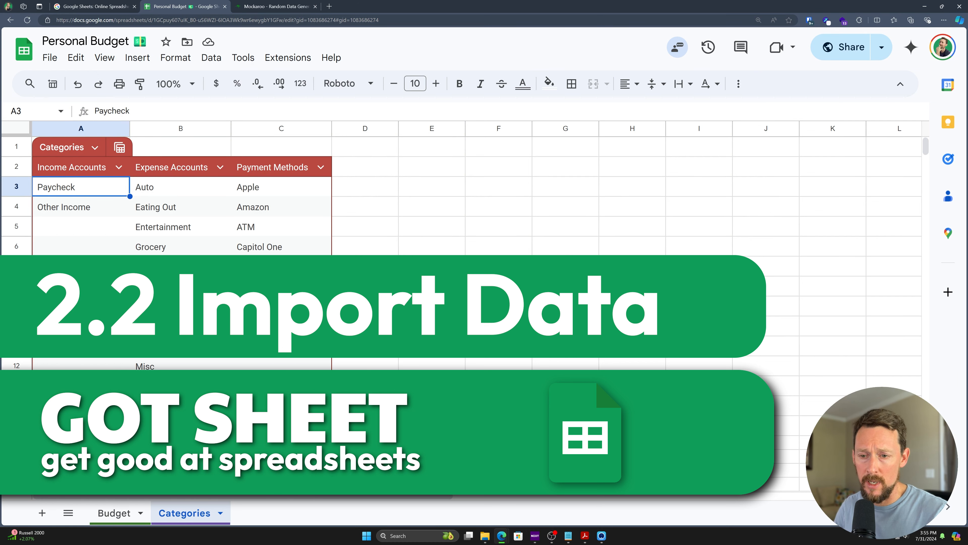
Step: Set every cell on the Budget sheet to the Outfit font
left_click(114, 519)
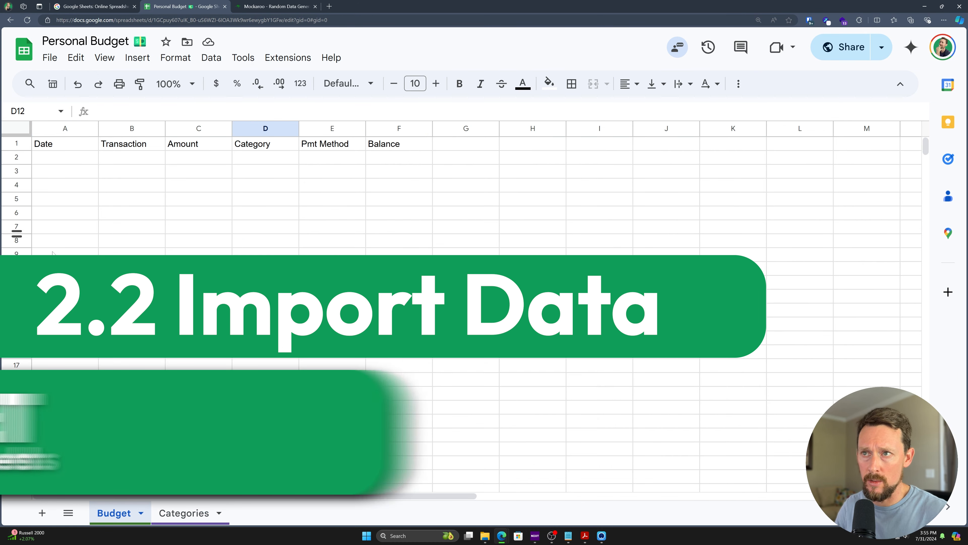
left_click(16, 128)
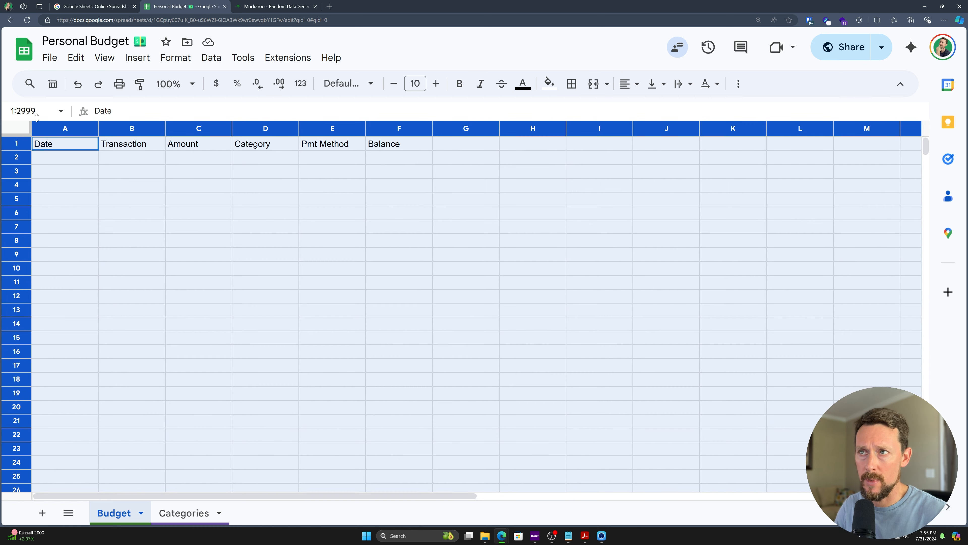
left_click(353, 85)
left_click(388, 217)
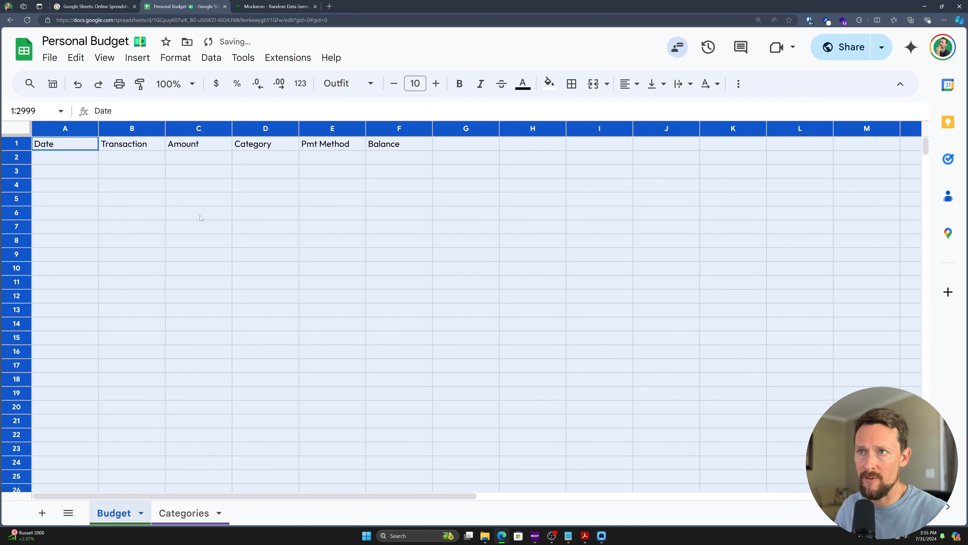
left_click(93, 178)
Step: Freeze row 1 so the Date, Transaction, Amount, Category, Pmt Method and Balance headers stay visible
left_click_drag(61, 144, 419, 145)
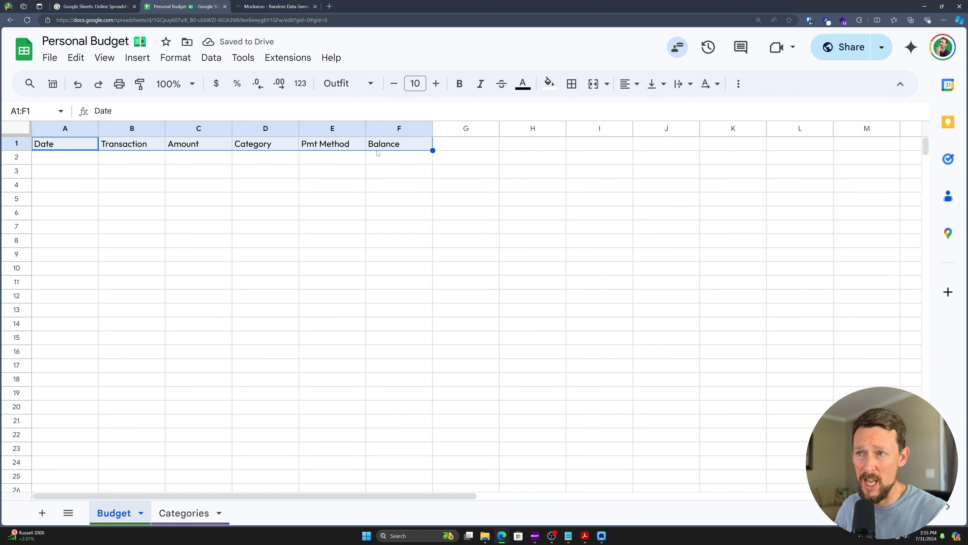
left_click(41, 150)
left_click(42, 144)
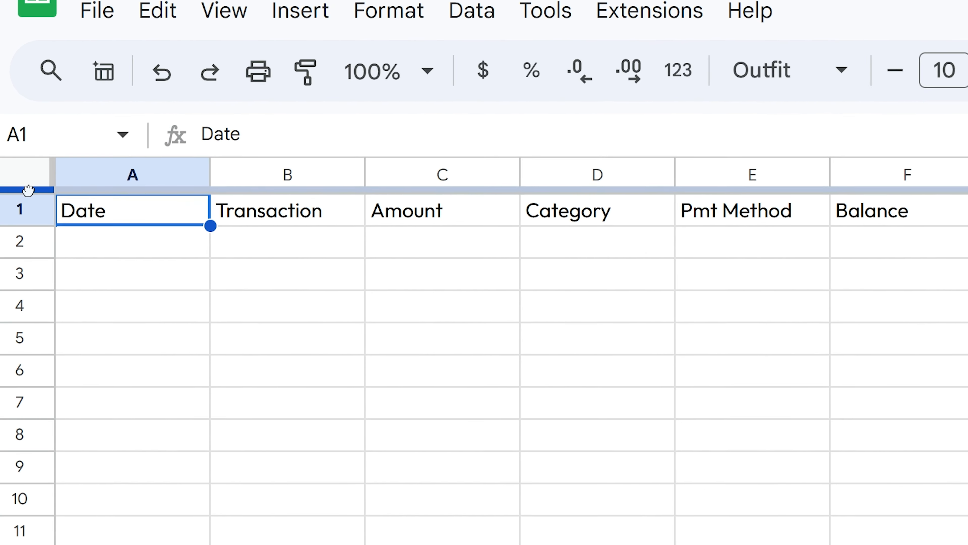
left_click_drag(20, 132, 12, 143)
left_click_drag(12, 209, 17, 211)
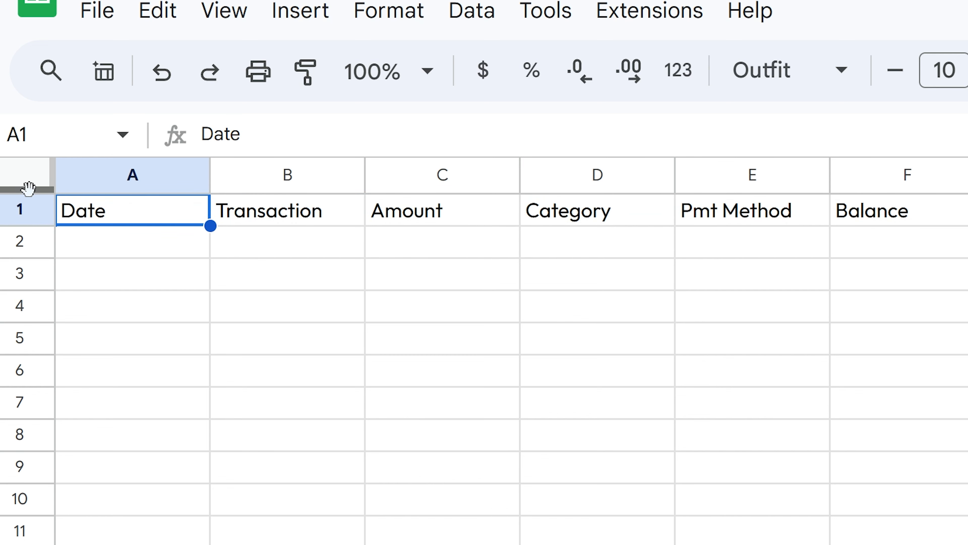
left_click_drag(31, 191, 37, 229)
scroll(330, 305, "down", 7)
scroll(430, 414, "up", 7)
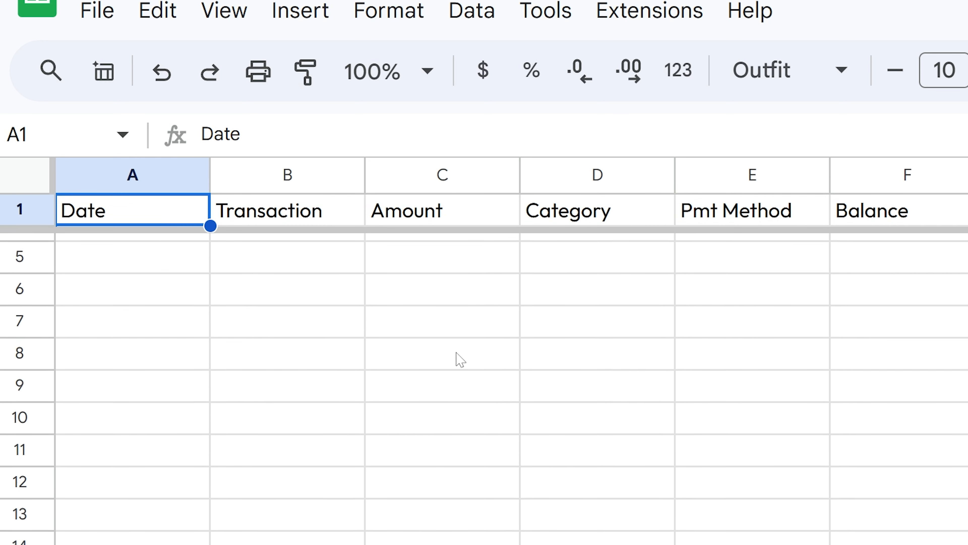
left_click_drag(130, 221, 858, 214)
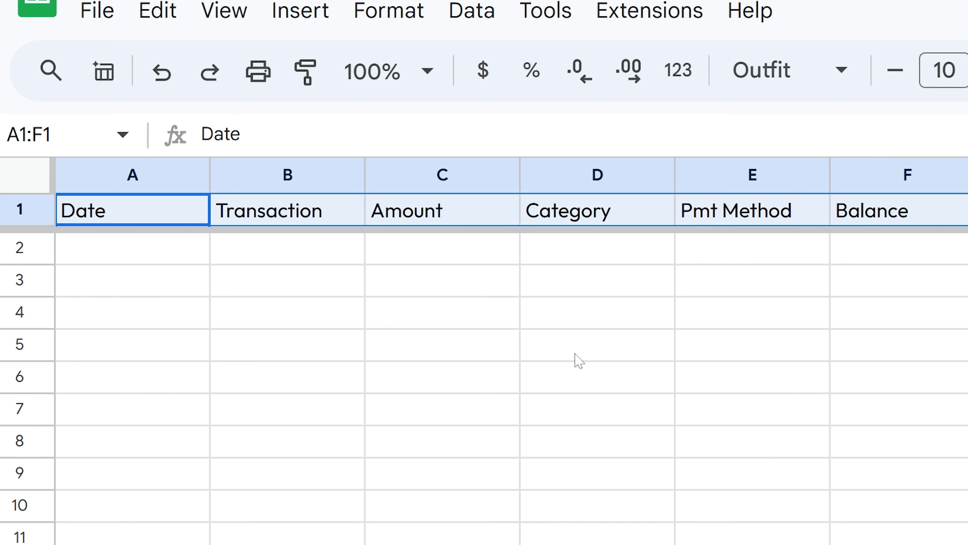
left_click(576, 357)
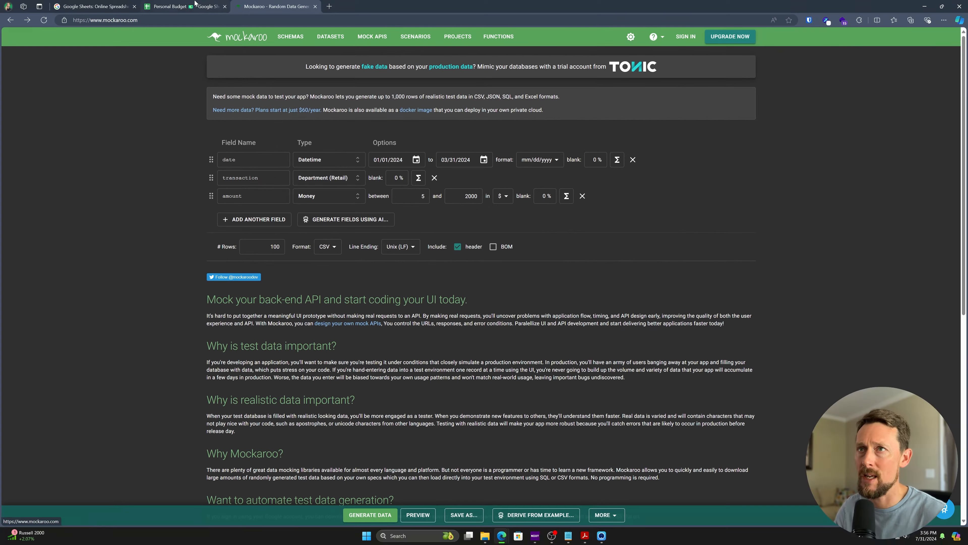
Step: Bring up the Mockaroo data generator, zoomed in, with the date field name selected
left_click(195, 6)
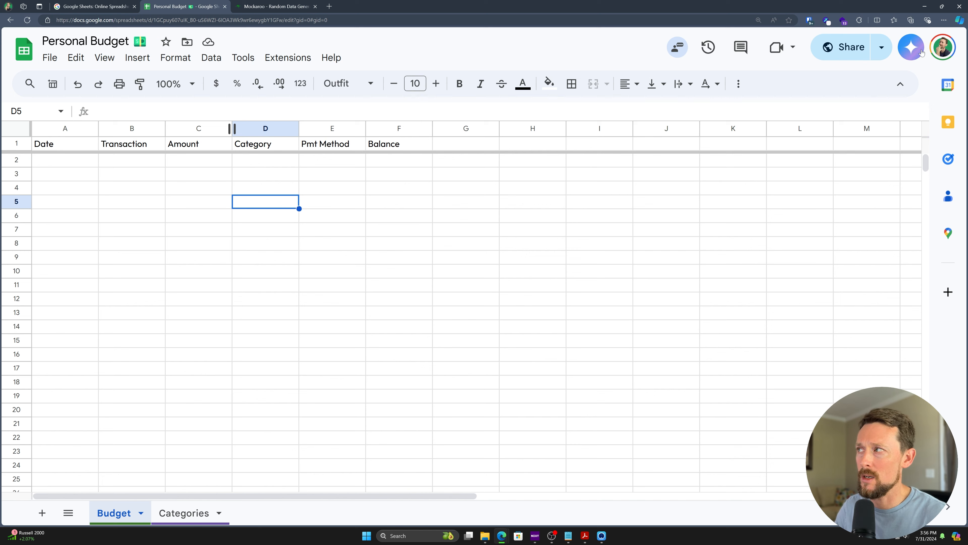
left_click(911, 47)
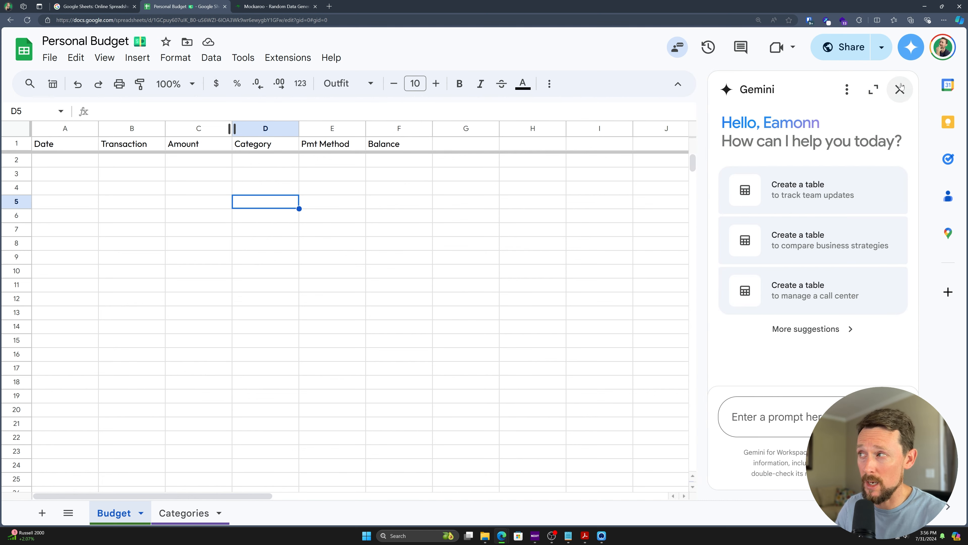
left_click(899, 89)
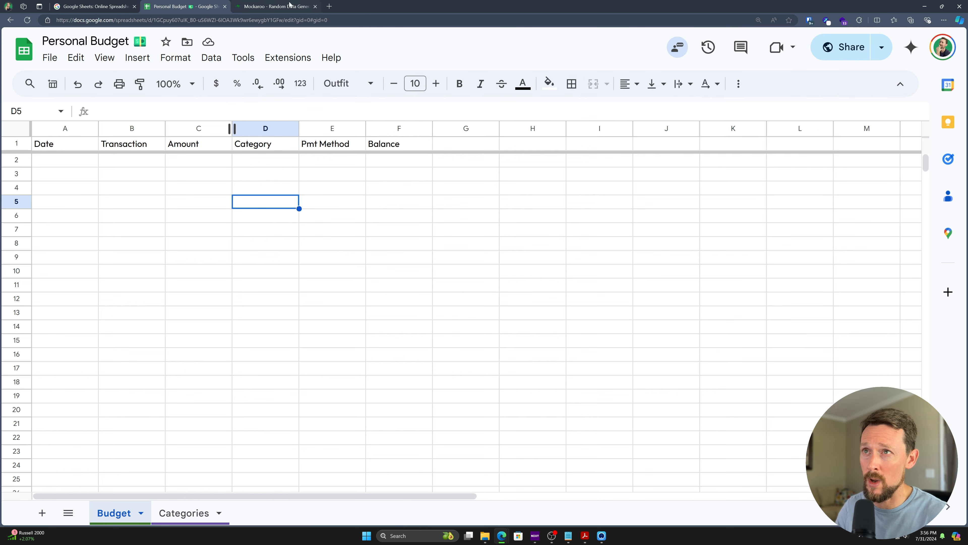
left_click(273, 6)
key("ctrl+plus")
key("ctrl+plus")
key("ctrl+plus")
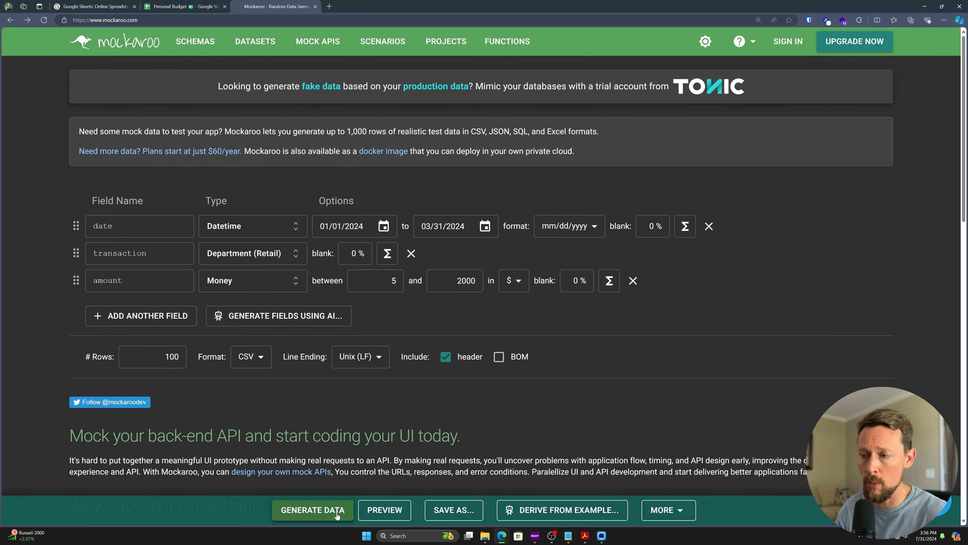
left_click(103, 226)
double_click(103, 225)
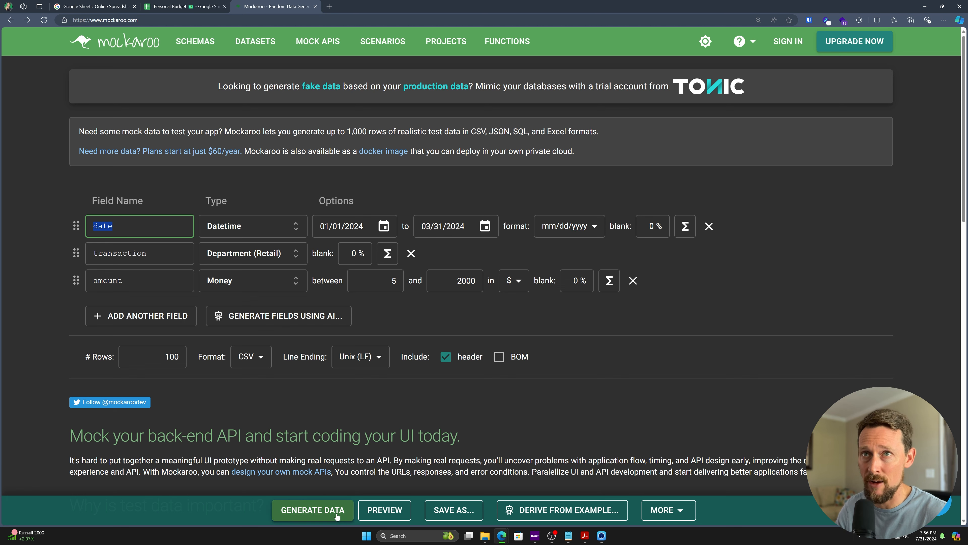
Step: Generate and download the 100-row mock CSV, then return to Personal Budget
left_click(345, 505)
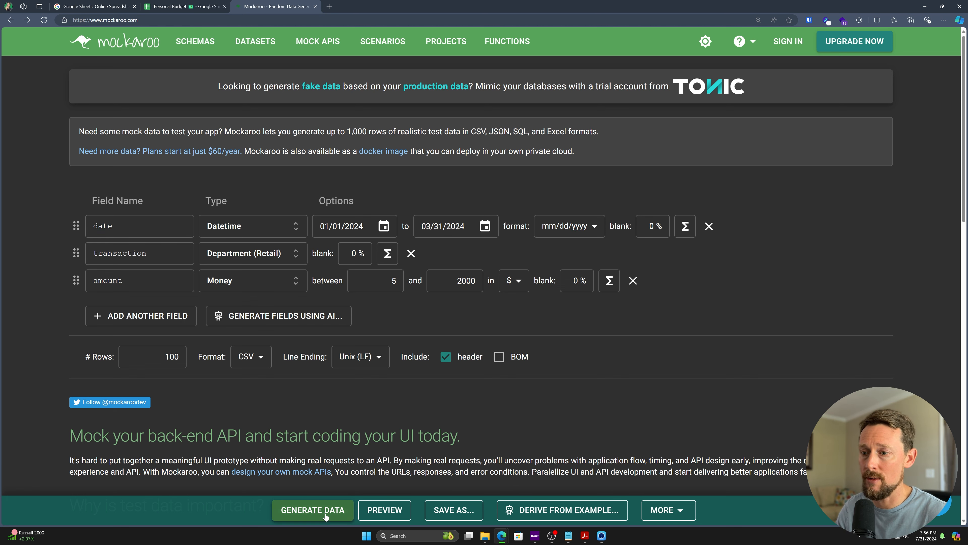
left_click(847, 66)
left_click(163, 4)
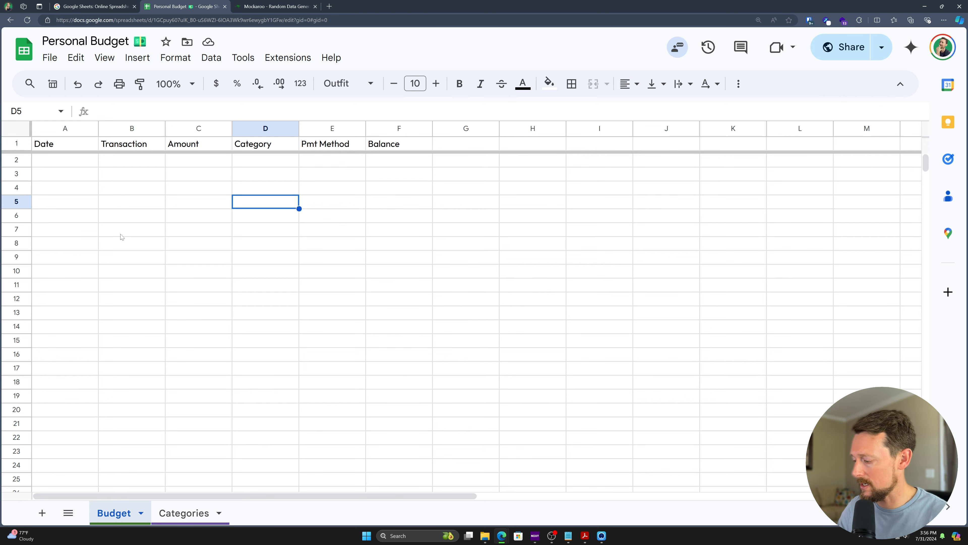
Step: Upload MOCK_DATA.csv from the computer and append it to the current Budget sheet
key("ctrl+Home")
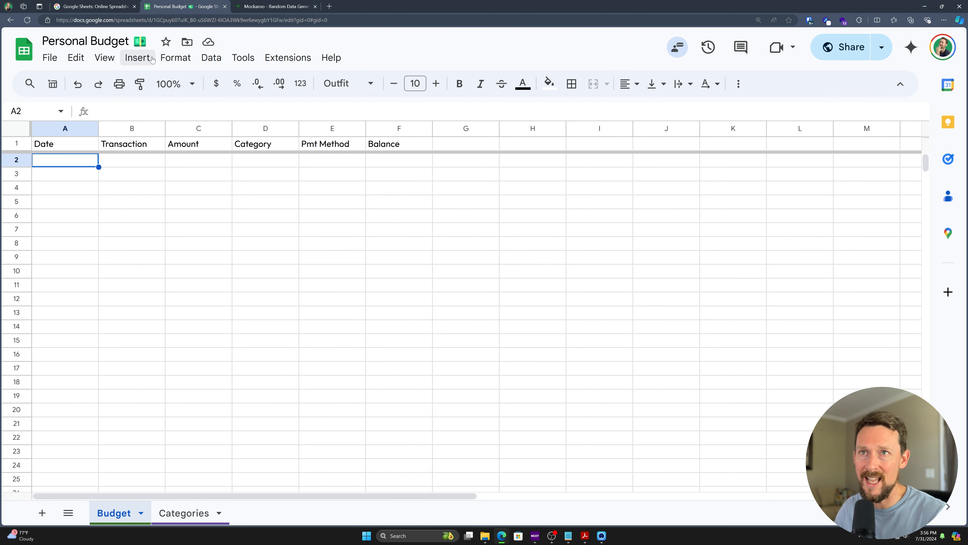
left_click(75, 58)
mouse_move(50, 61)
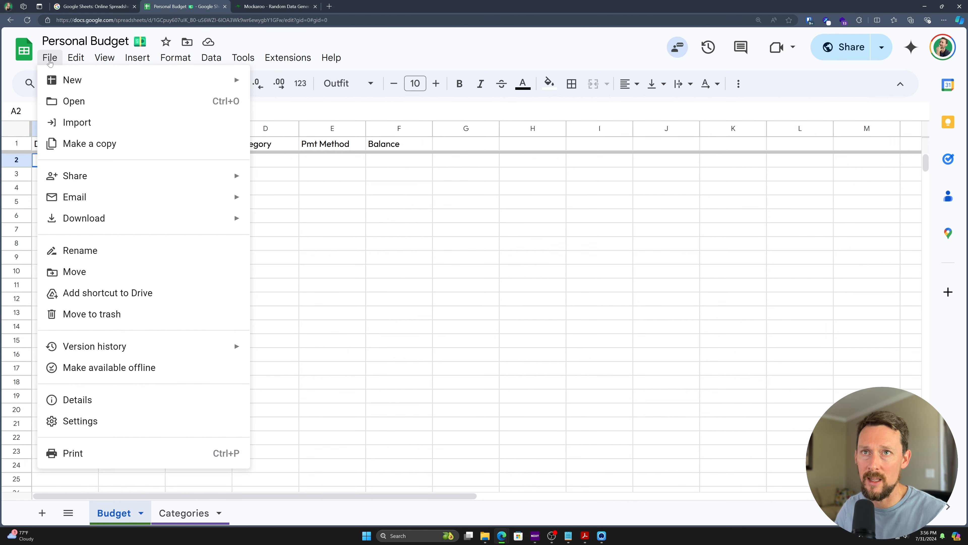
left_click(76, 122)
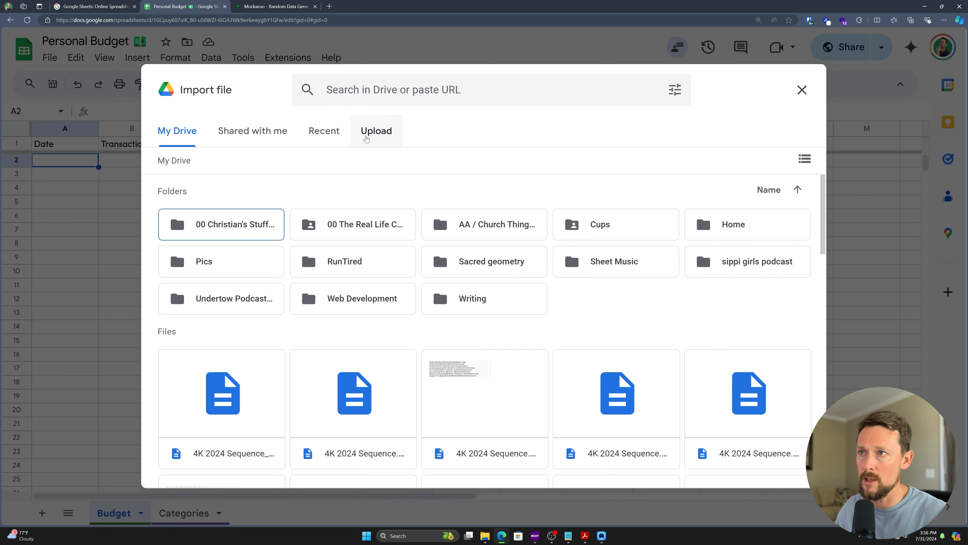
left_click(378, 130)
left_click(471, 357)
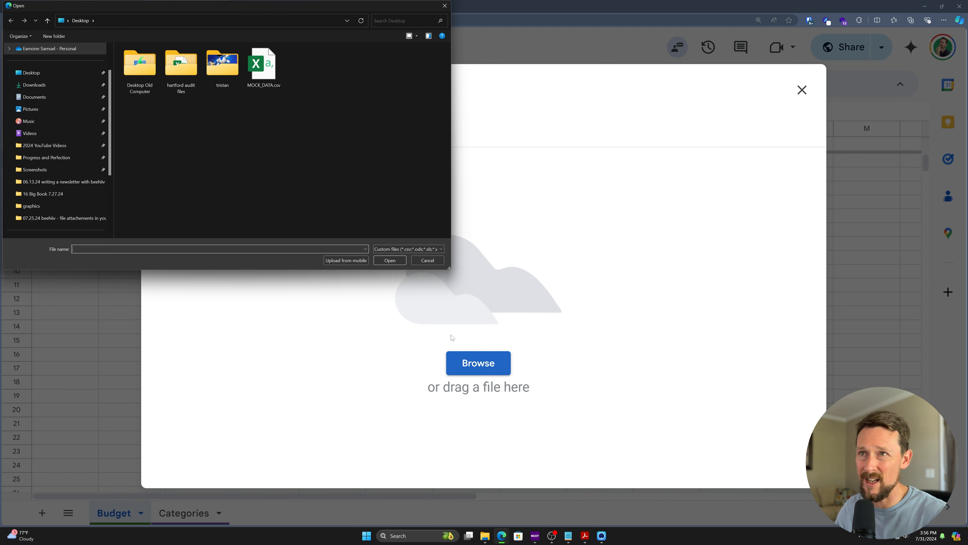
double_click(260, 57)
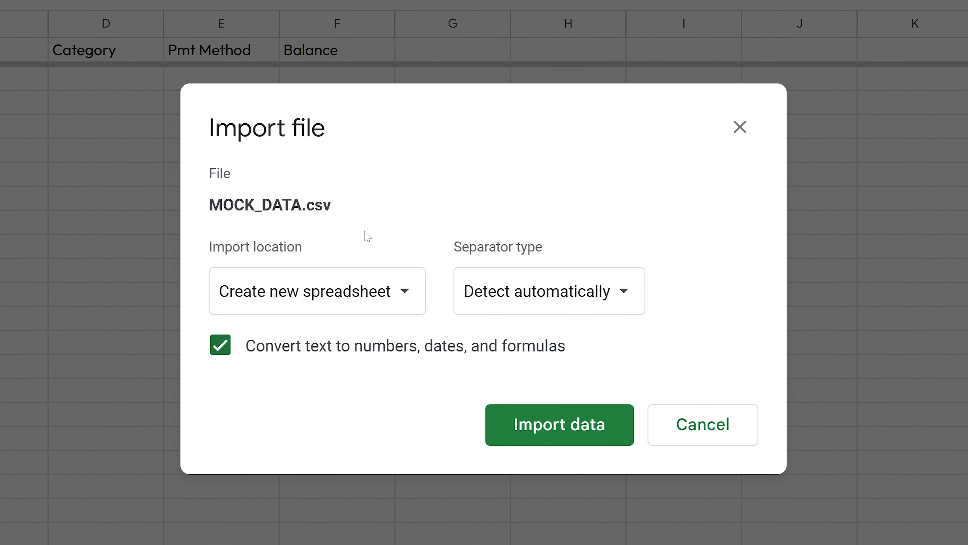
left_click(330, 299)
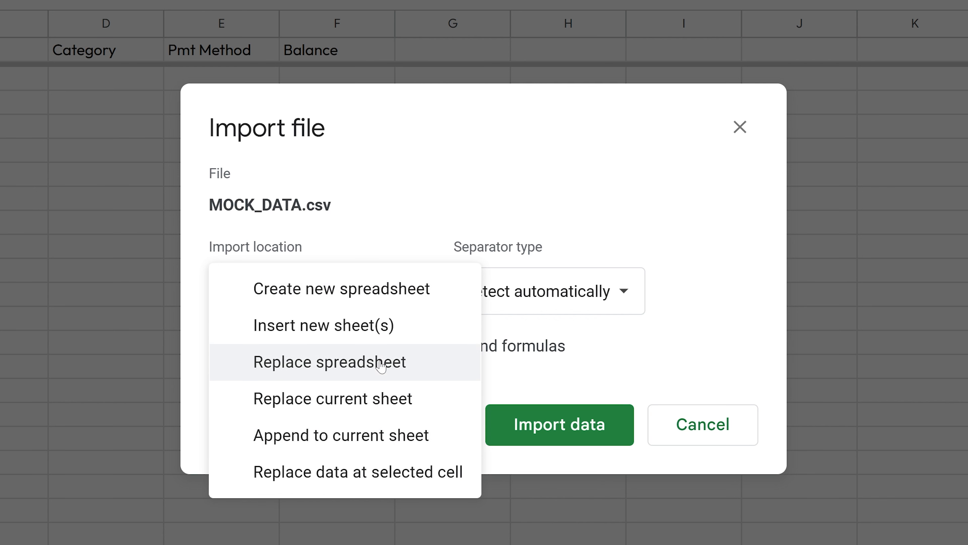
left_click(363, 431)
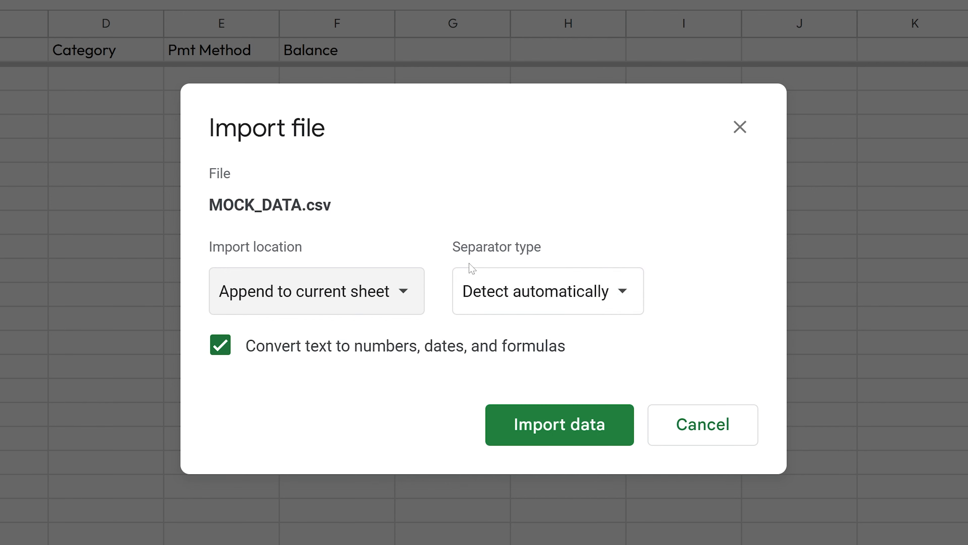
left_click(585, 439)
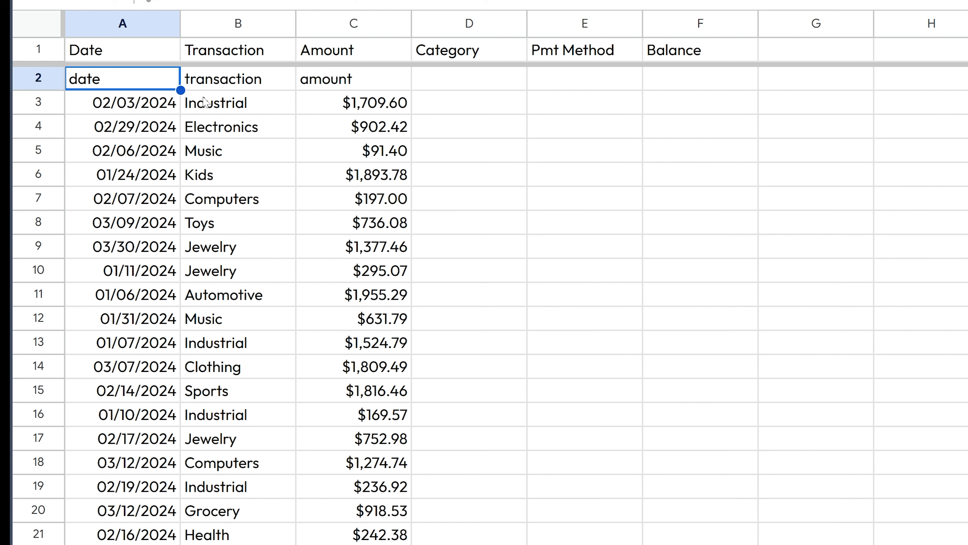
Step: Delete the imported lowercase header row 2 and scroll through the transactions
left_click(45, 78)
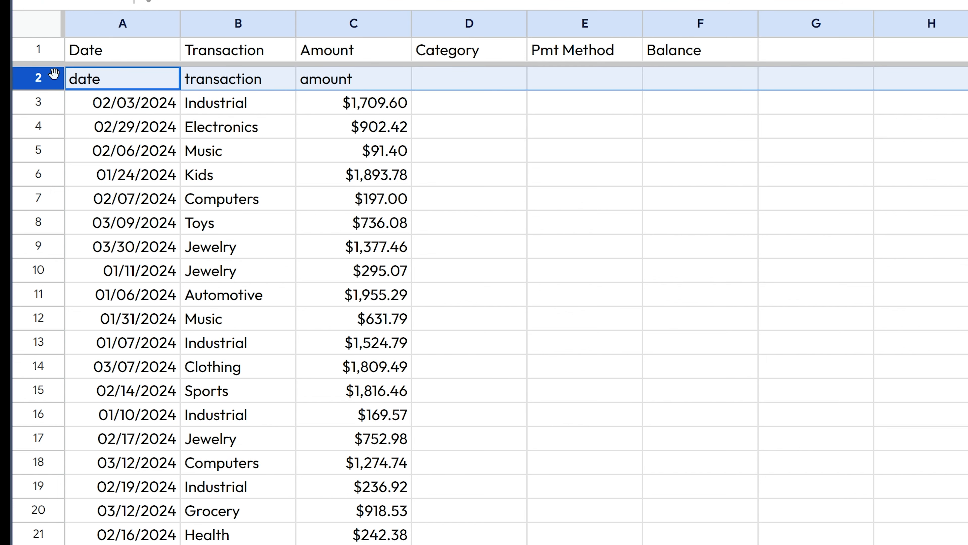
right_click(52, 78)
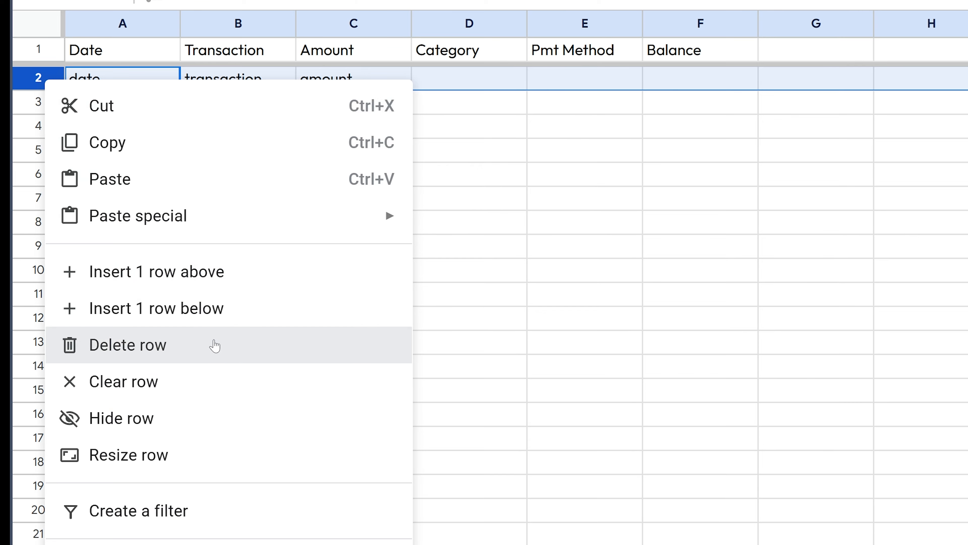
left_click(215, 346)
left_click(229, 318)
scroll(192, 199, "down", 8)
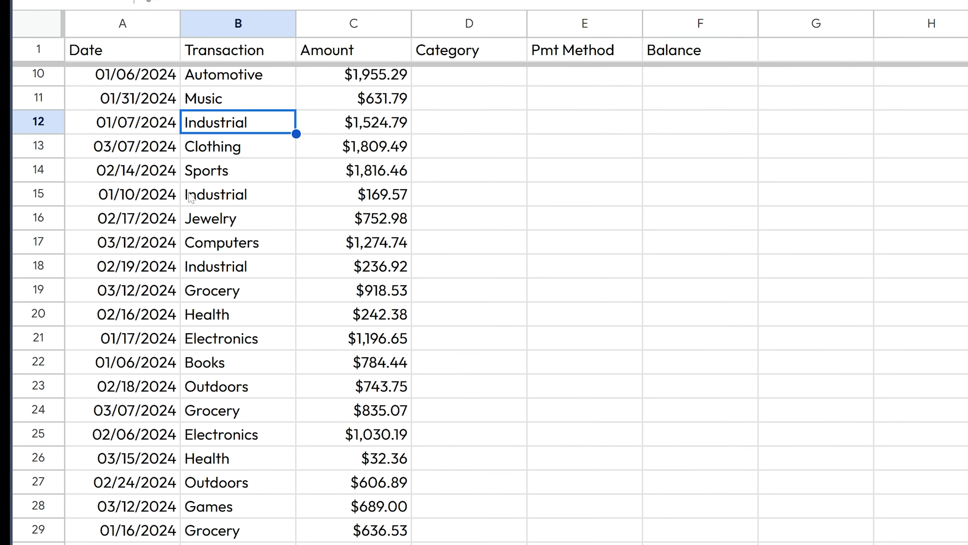
scroll(267, 263, "down", 16)
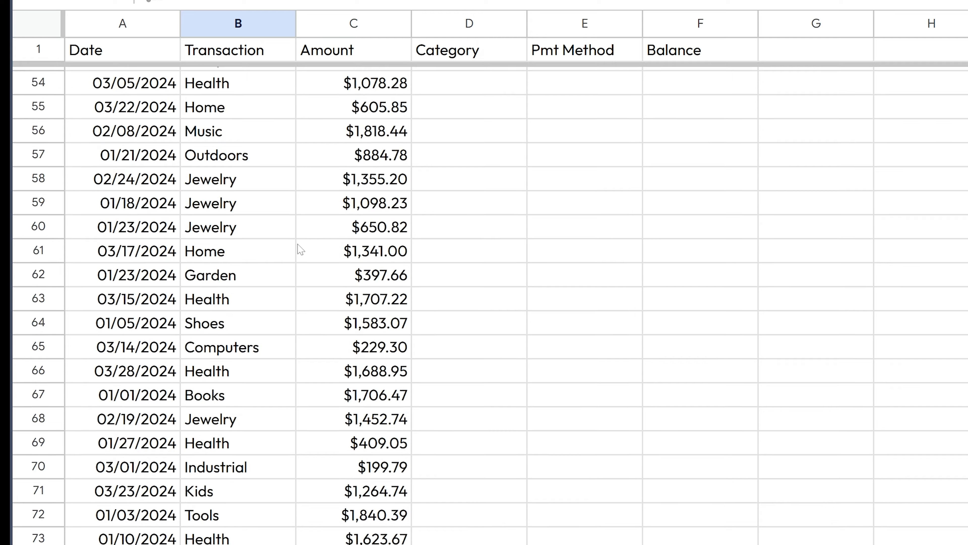
scroll(143, 164, "up", 5)
scroll(142, 162, "up", 5)
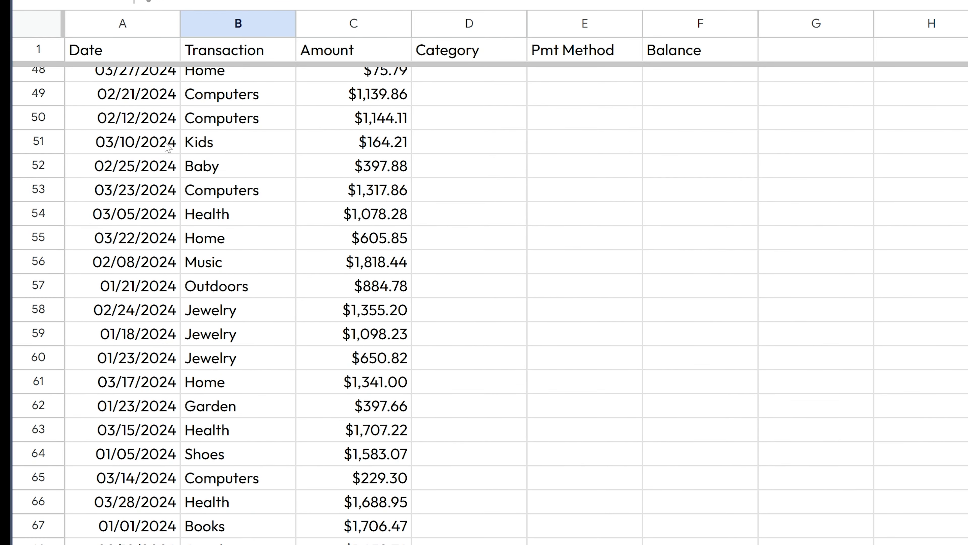
scroll(141, 128, "up", 1)
left_click(141, 158)
scroll(244, 311, "up", 15)
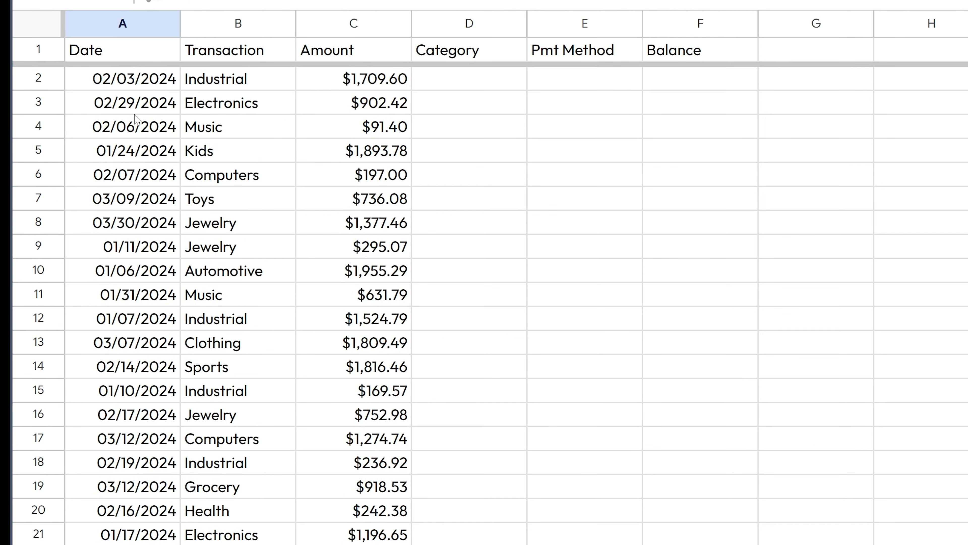
Step: Sort the sheet A to Z on the Date column, running 01/01/2024 through 03/30/2024
left_click(164, 27)
left_click(124, 30)
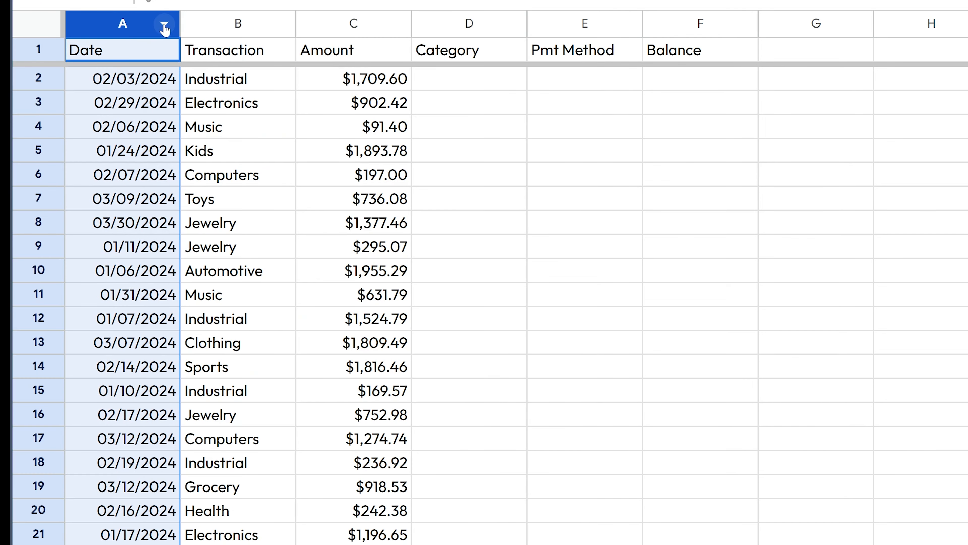
left_click(164, 30)
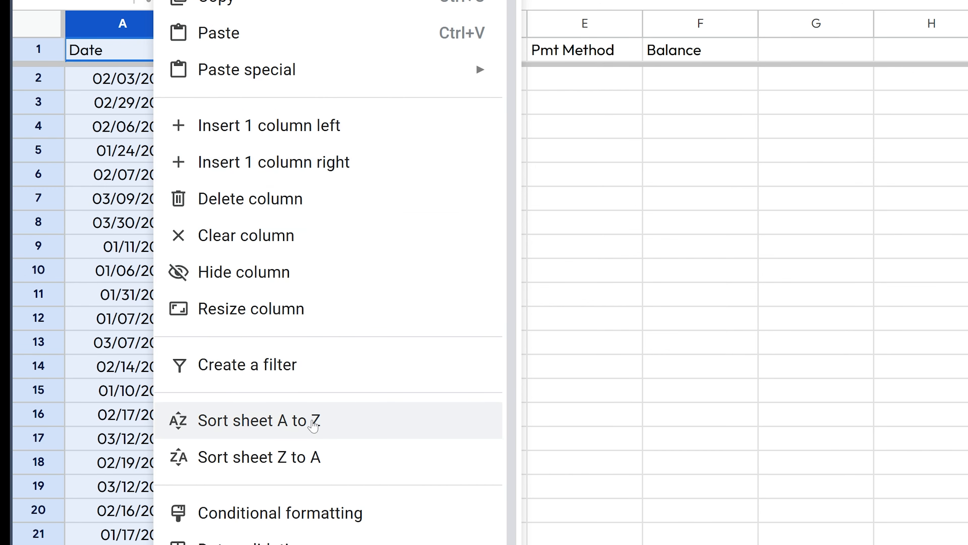
left_click(314, 424)
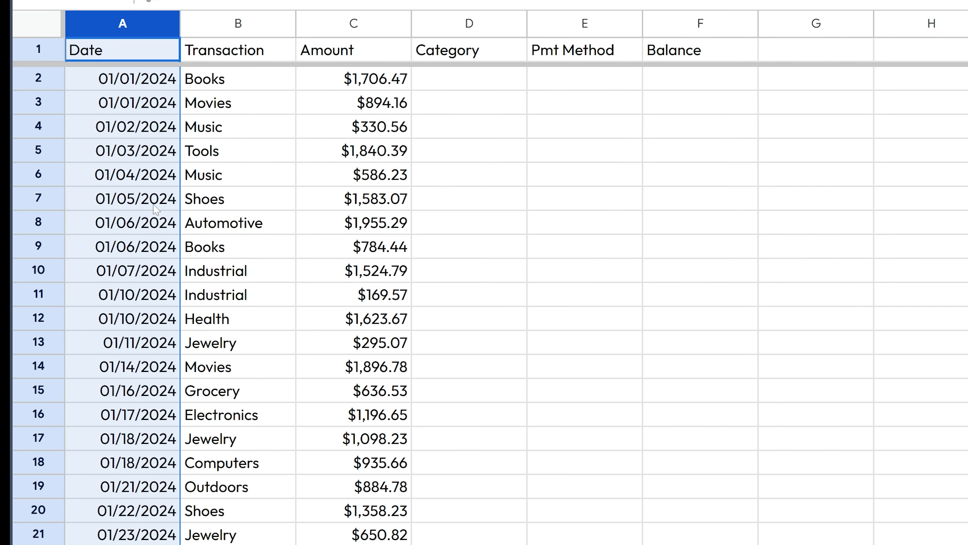
left_click_drag(142, 90, 164, 328)
scroll(168, 336, "down", 11)
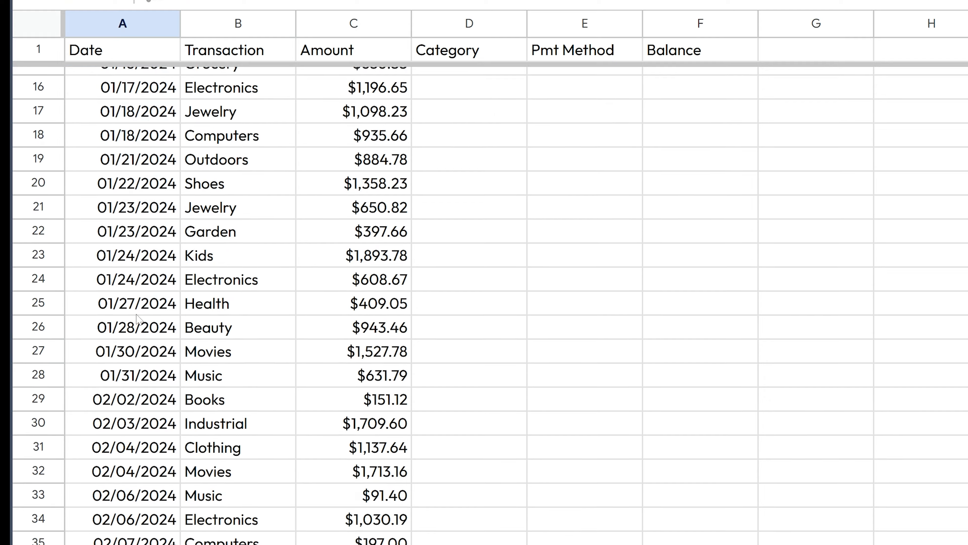
scroll(147, 302, "down", 17)
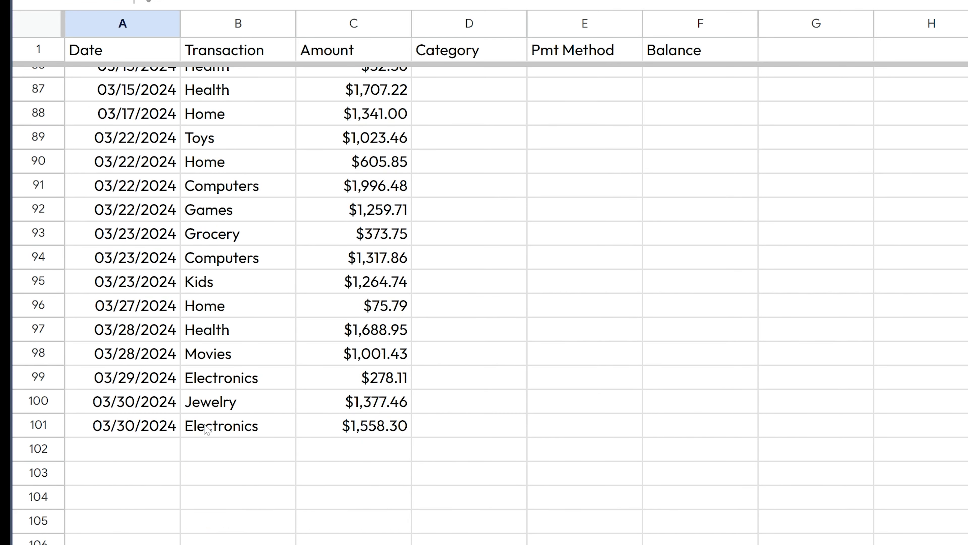
scroll(249, 407, "up", 20)
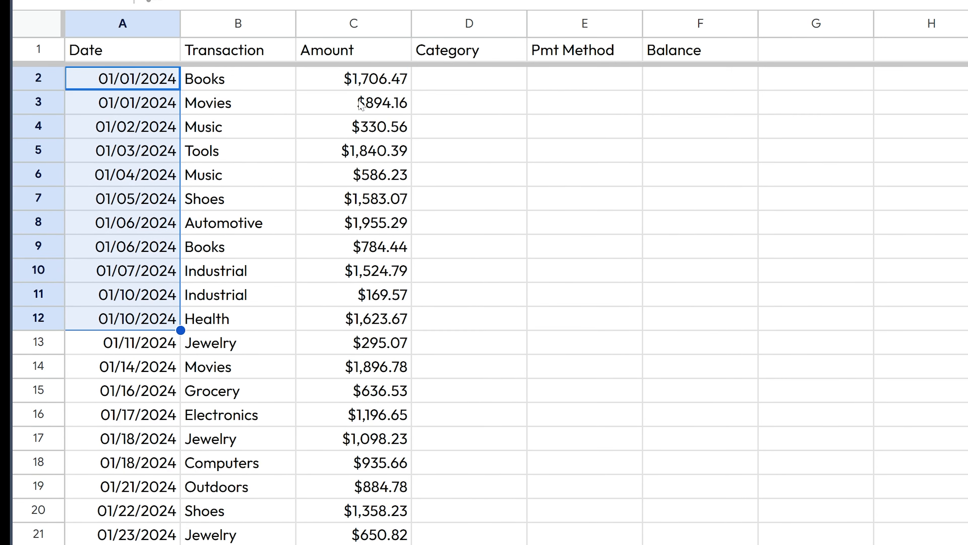
left_click(356, 148)
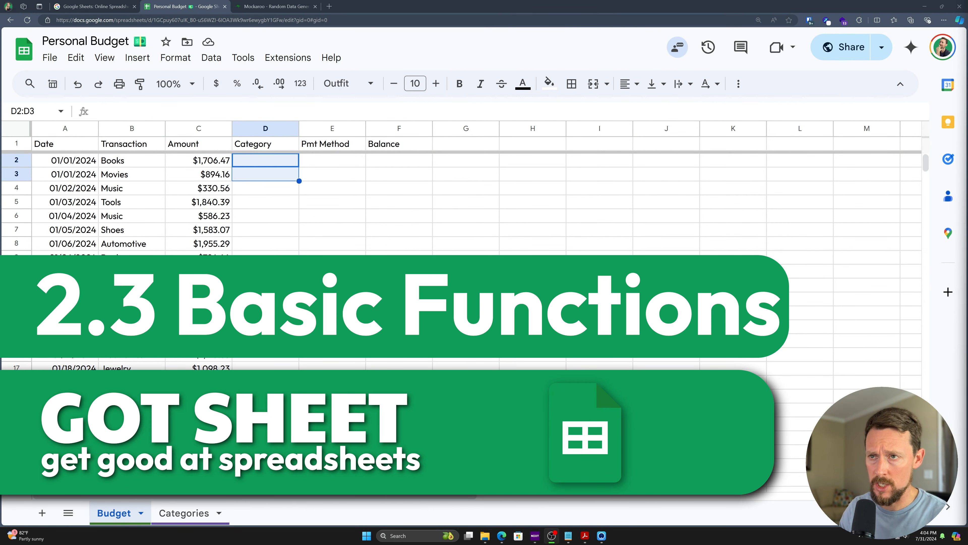
left_click(283, 164)
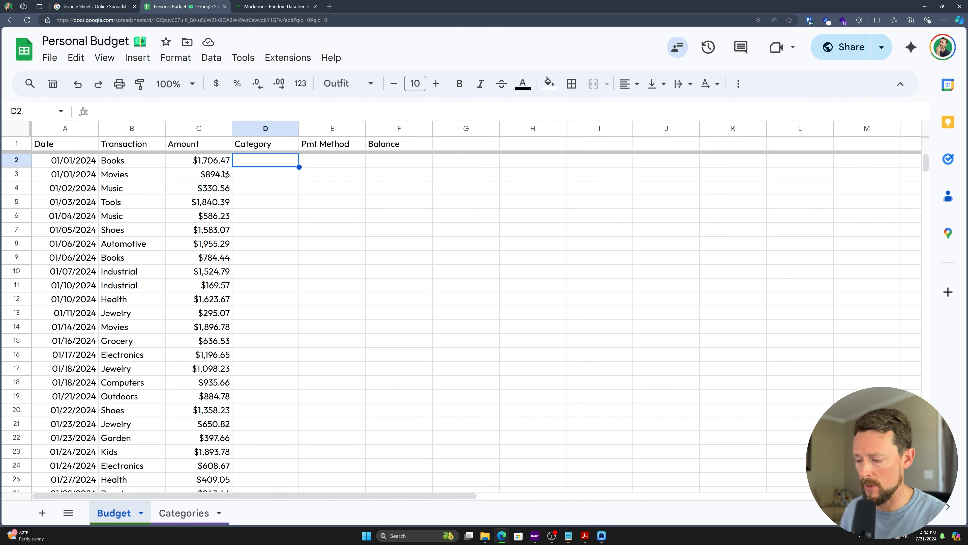
Step: Enter =SUM(5,5) in D2, giving 10
type("=")
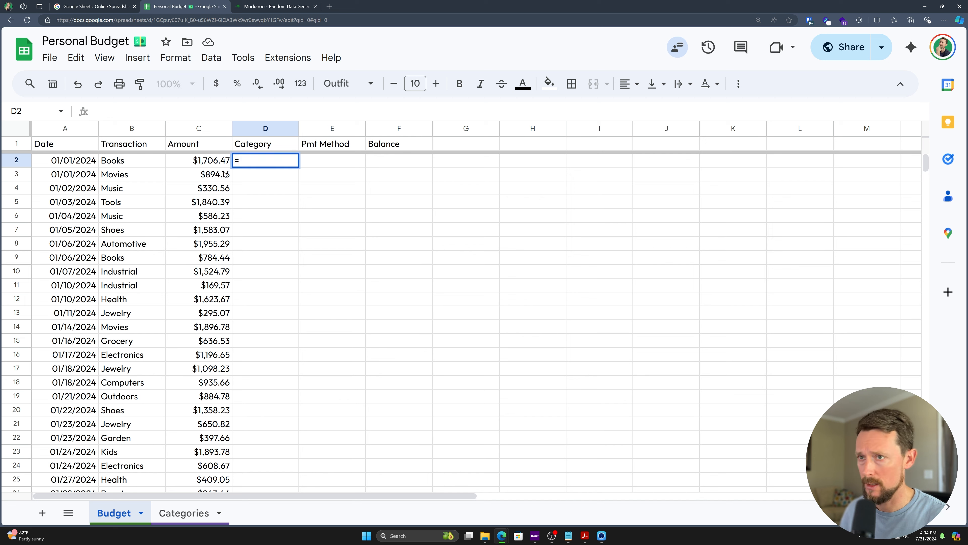
type("sum")
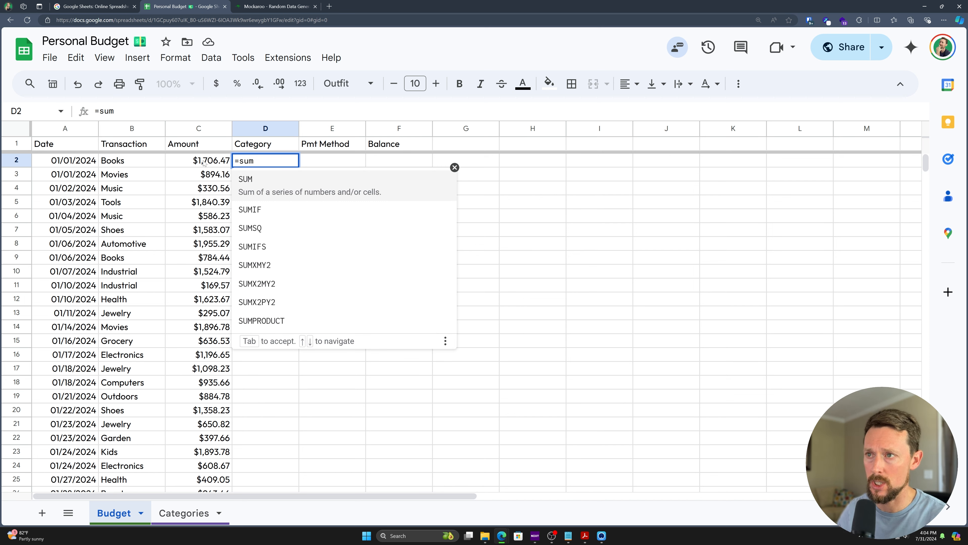
left_click(264, 182)
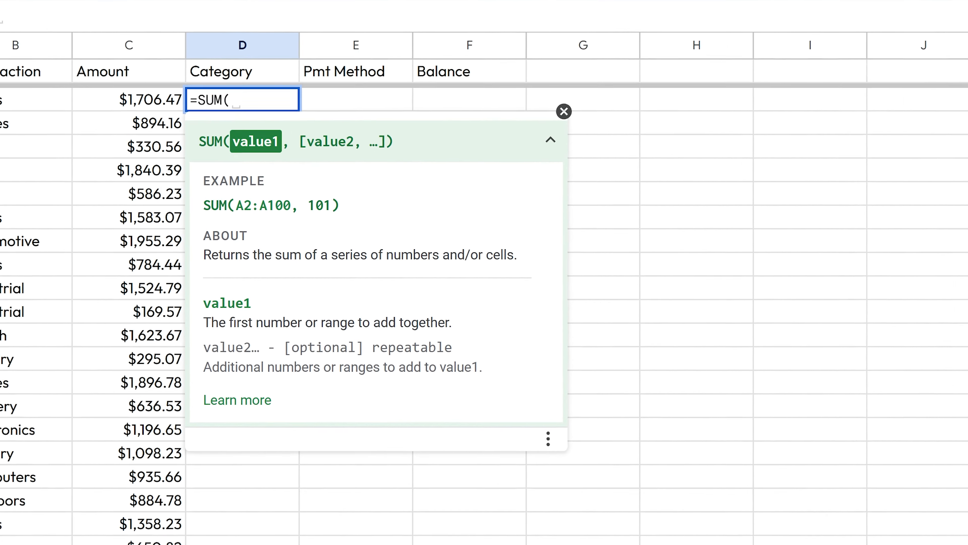
left_click_drag(240, 161, 253, 160)
left_click(210, 53)
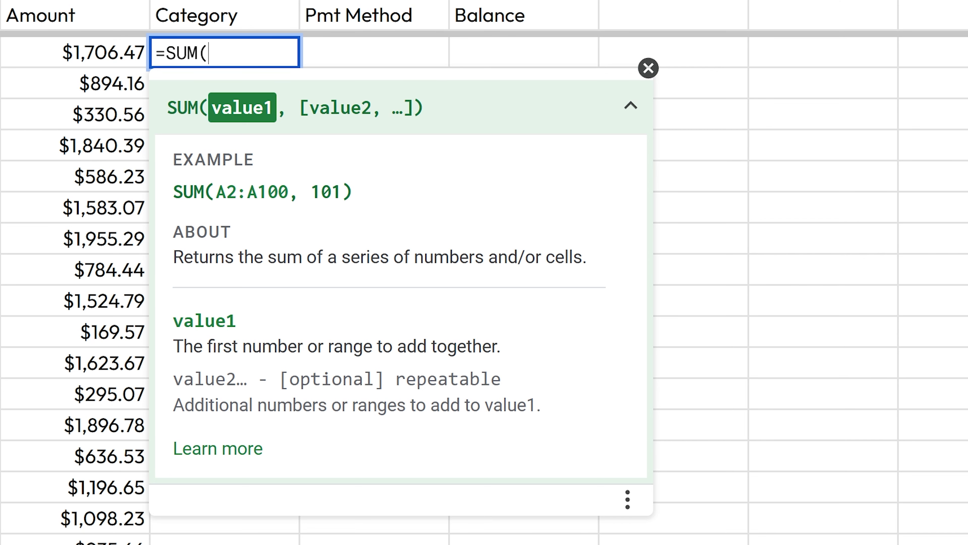
type("5,")
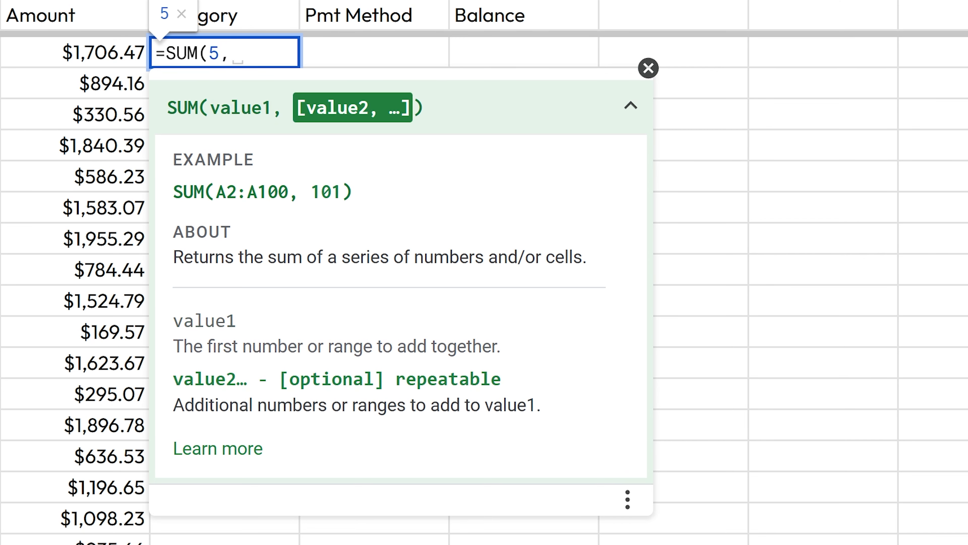
type("5)")
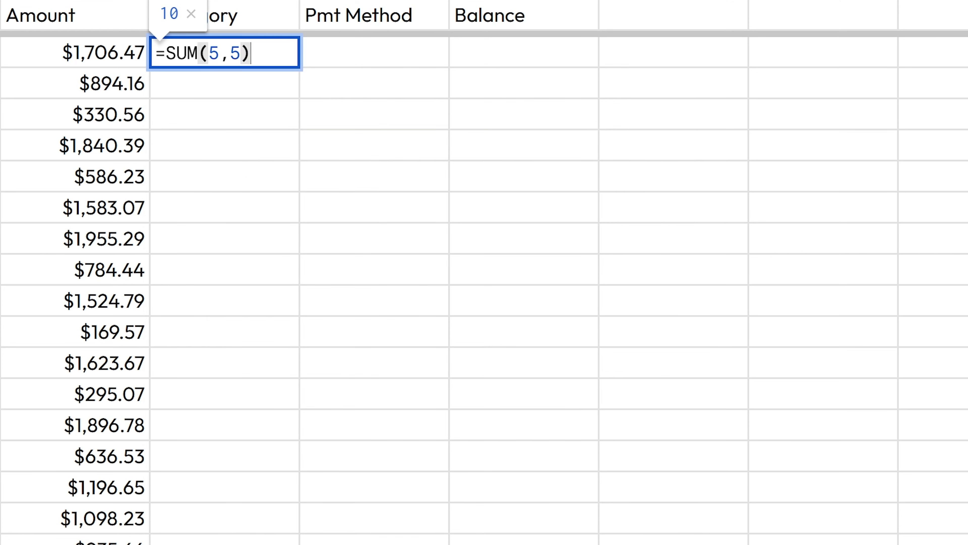
key("Return")
key("Escape")
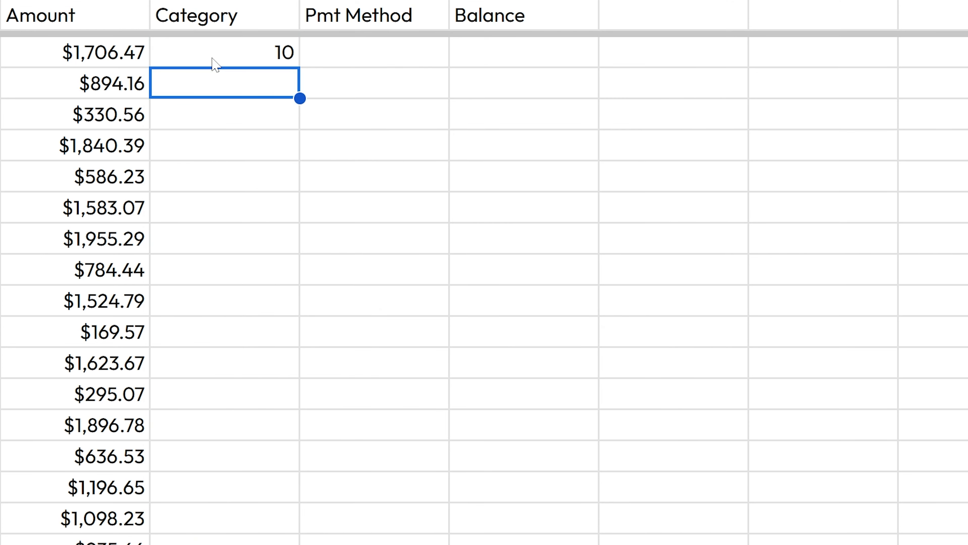
Step: Sum C3:C5 in D3, giving $3,065.11, and check it against the amounts
type("=su")
key("Tab")
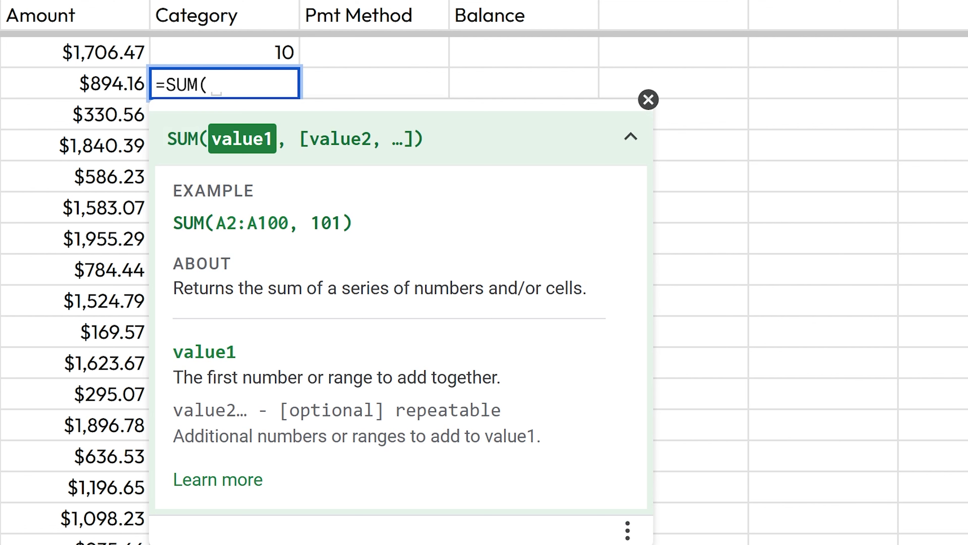
left_click_drag(113, 87, 121, 164)
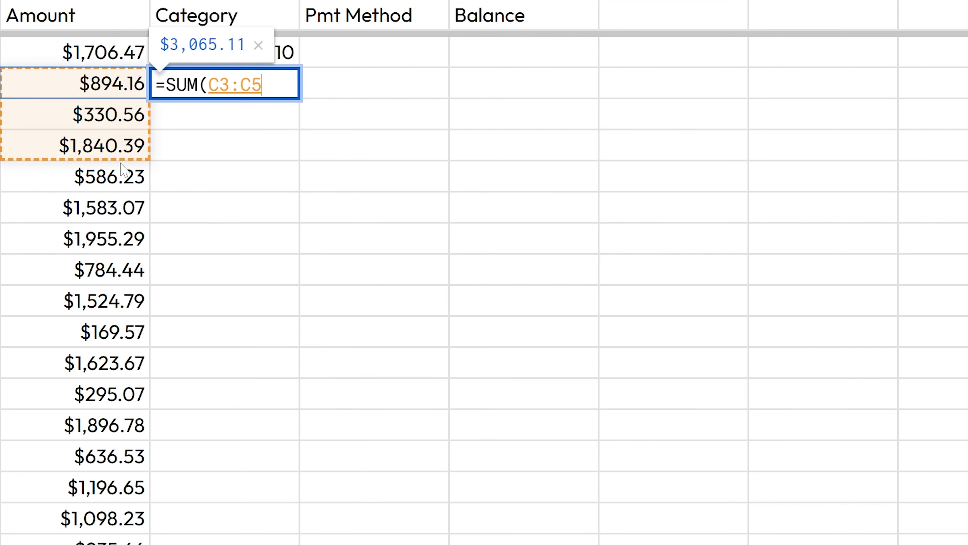
type(")")
key("Return")
key("Left")
key("Down")
key("Up")
key("Up")
key("Right")
Step: Enter =5+5 in D4, giving 10
key("Down")
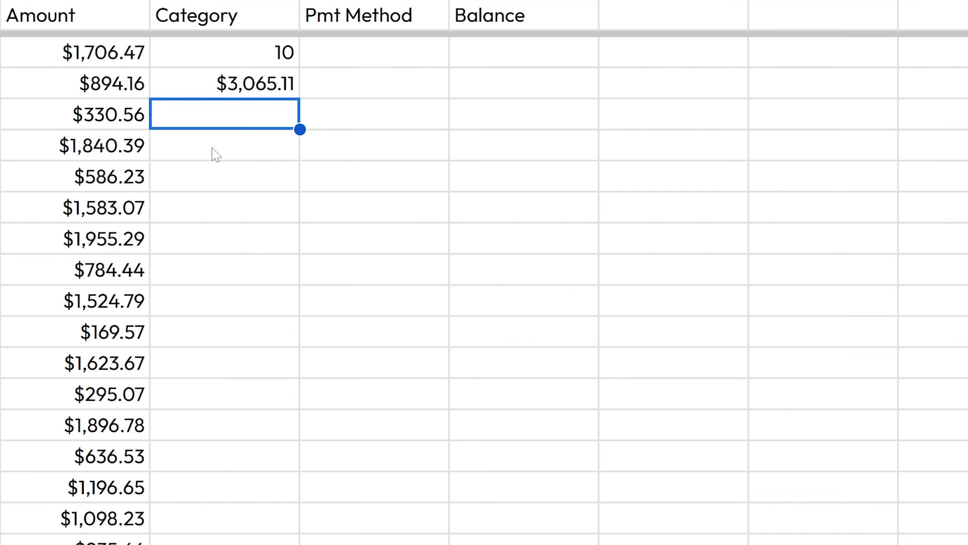
type("=")
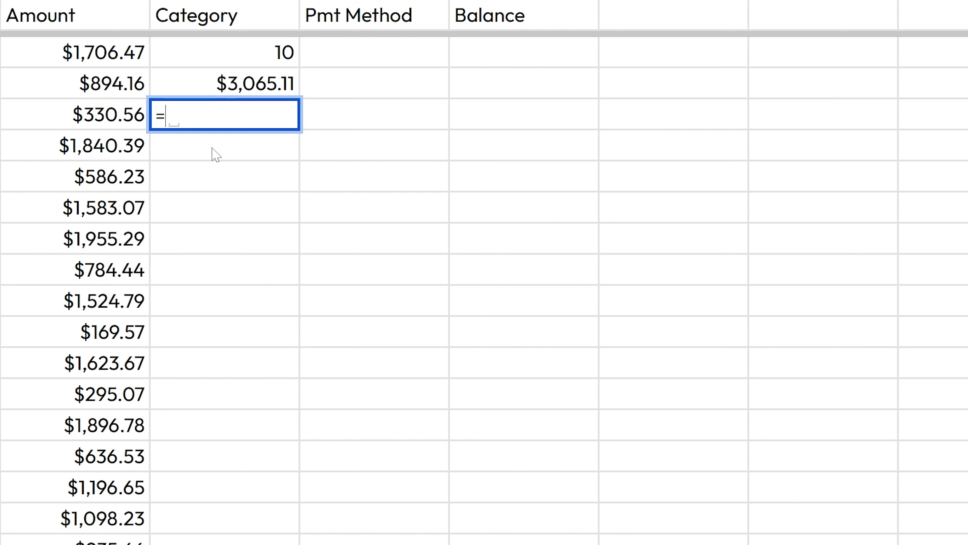
type("5+5")
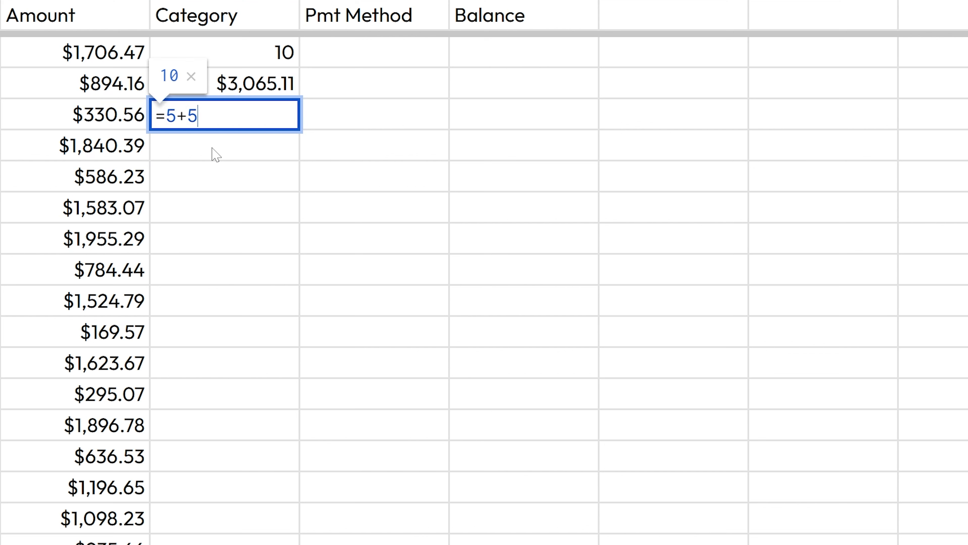
key("Return")
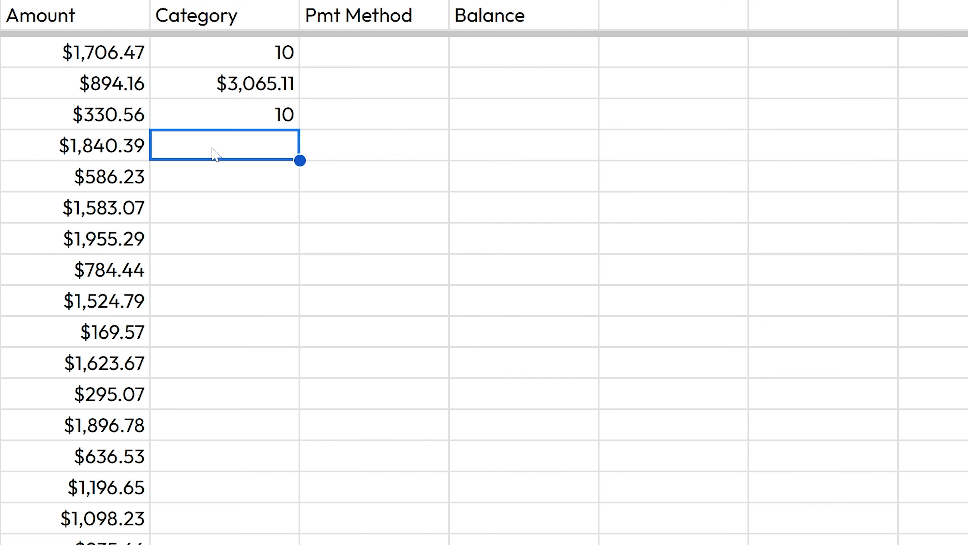
type("=")
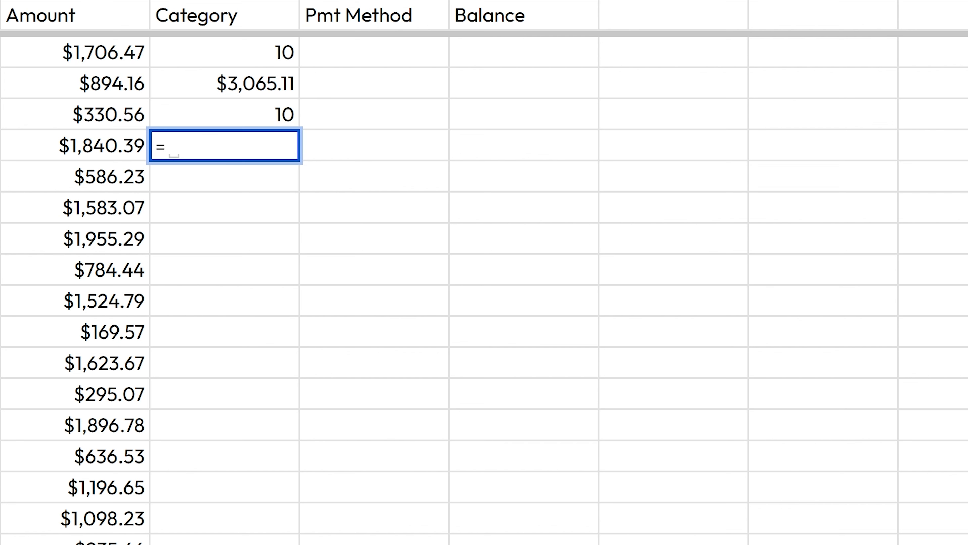
key("Escape")
key("Up")
key("Up")
key("F2")
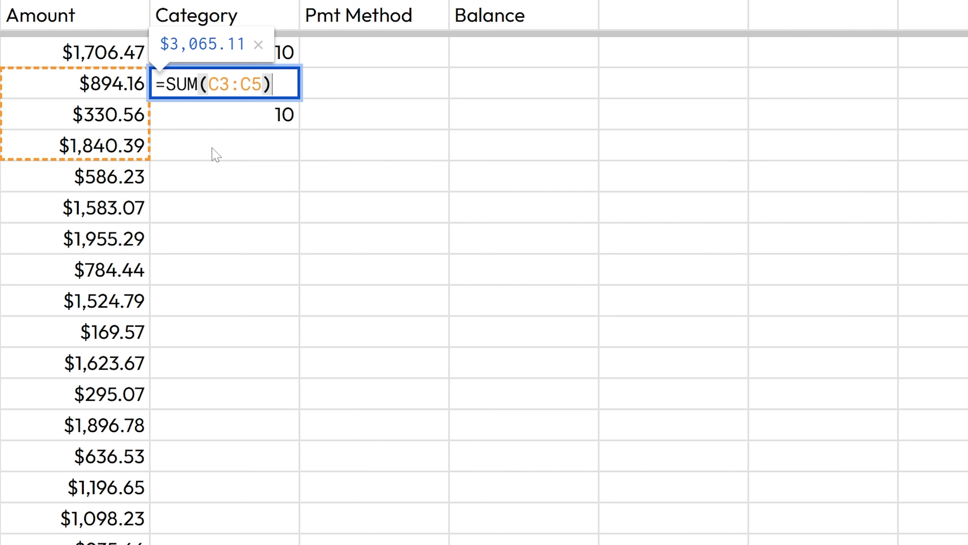
key("Left")
key("Left")
key("Left")
key("Left")
key("Left")
key("Left")
key("Left")
key("Left")
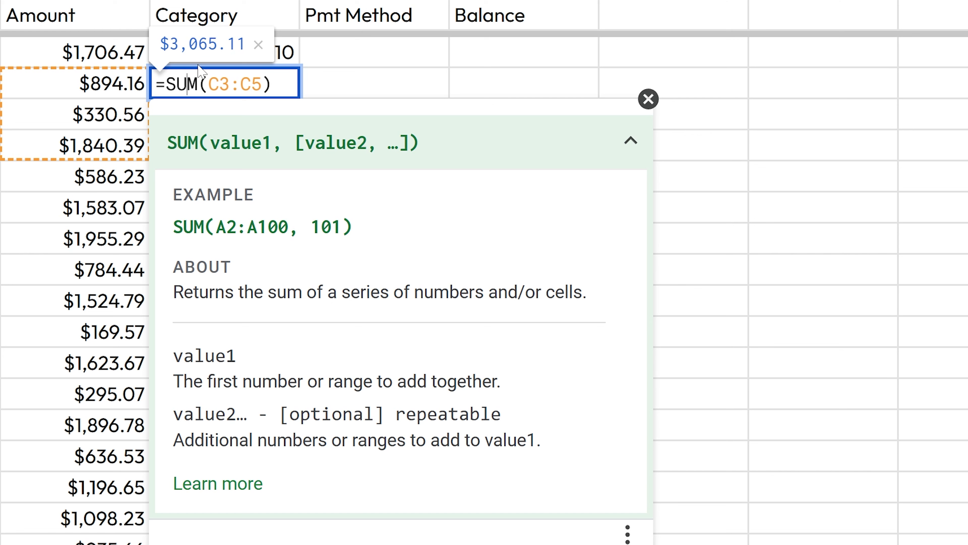
left_click(631, 140)
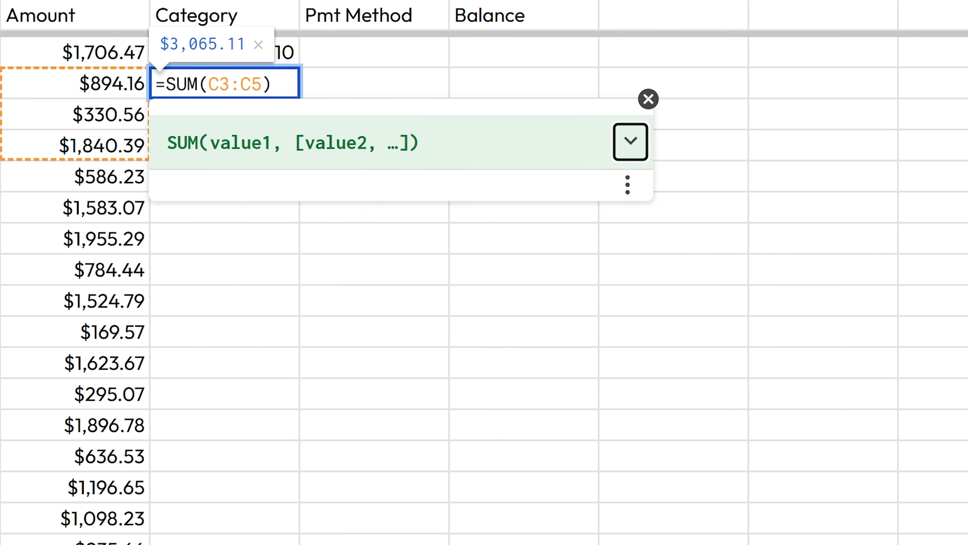
left_click(631, 146)
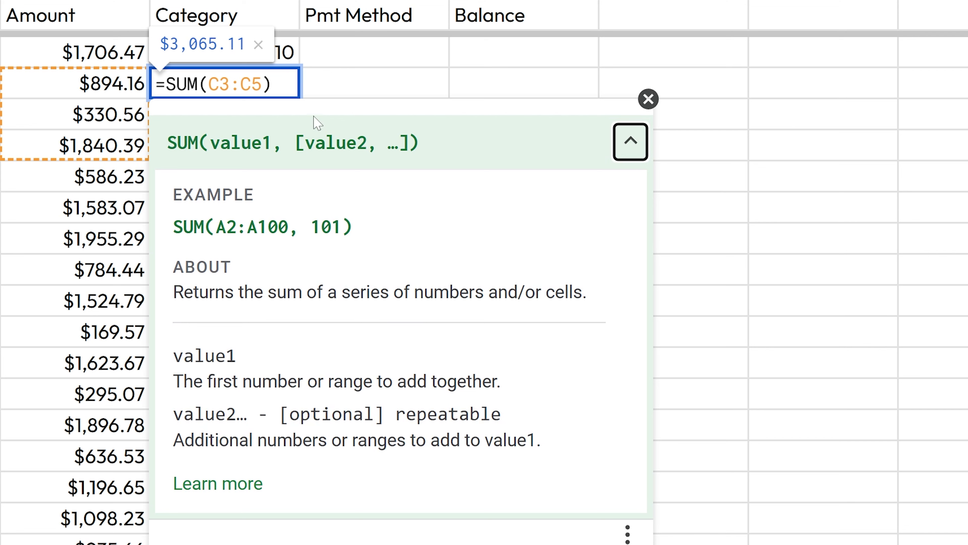
left_click(392, 42)
type("=xlook")
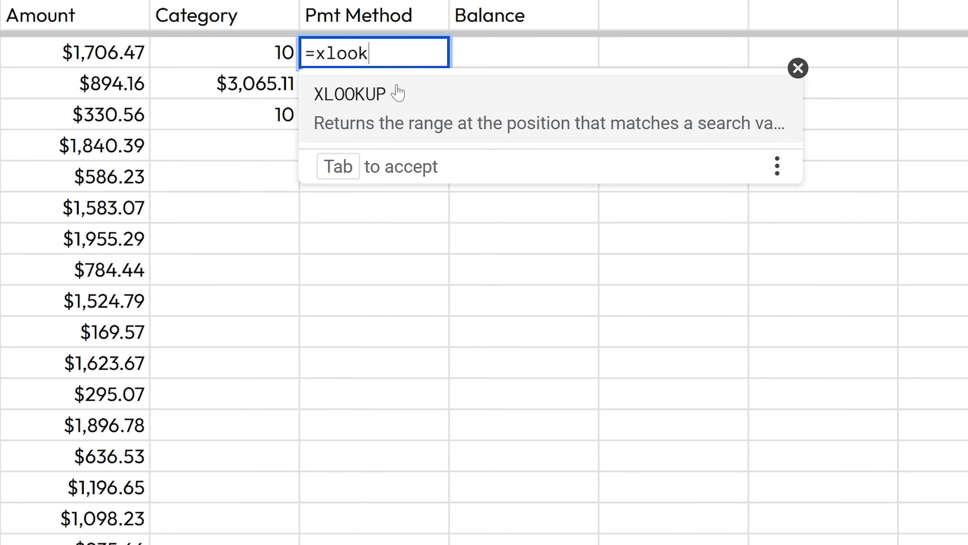
key("Tab")
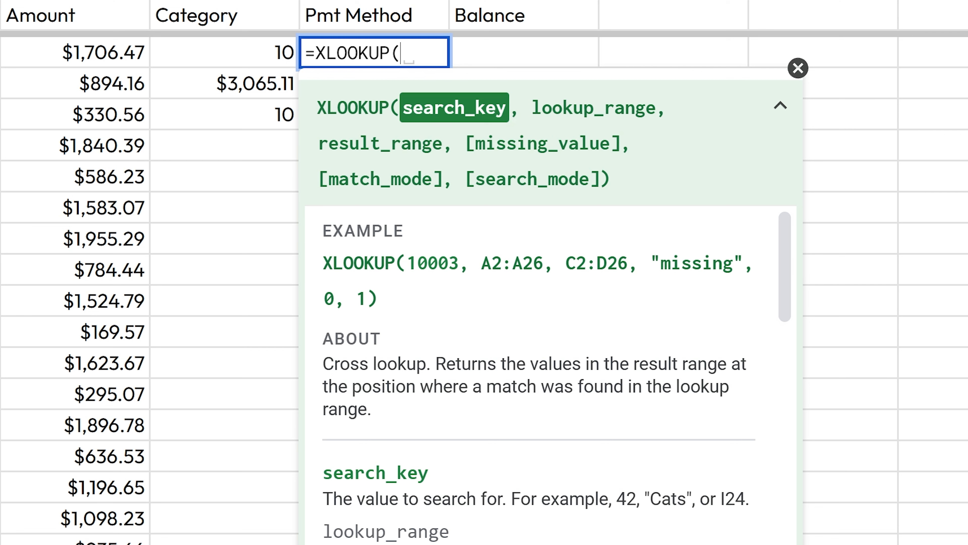
left_click_drag(466, 144, 621, 146)
left_click(779, 105)
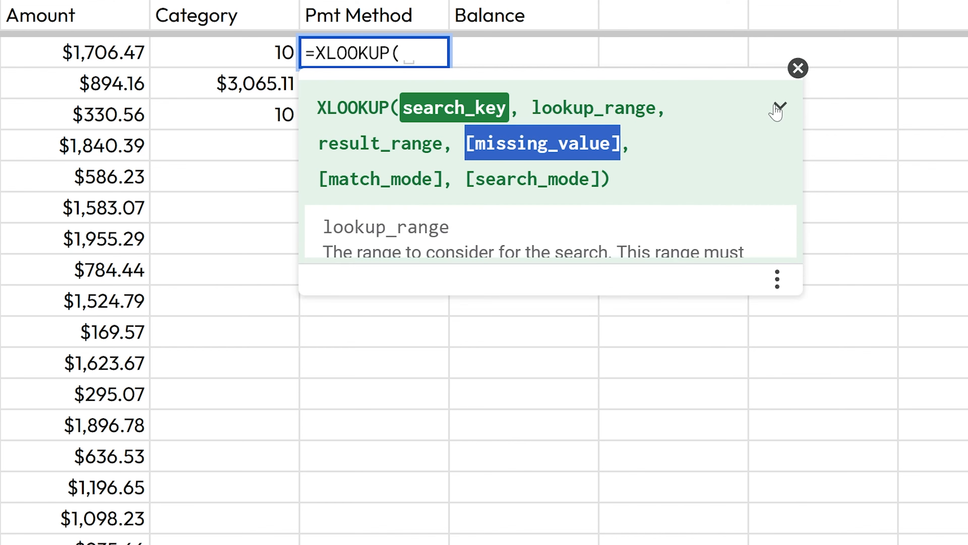
scroll(444, 291, "down", 10)
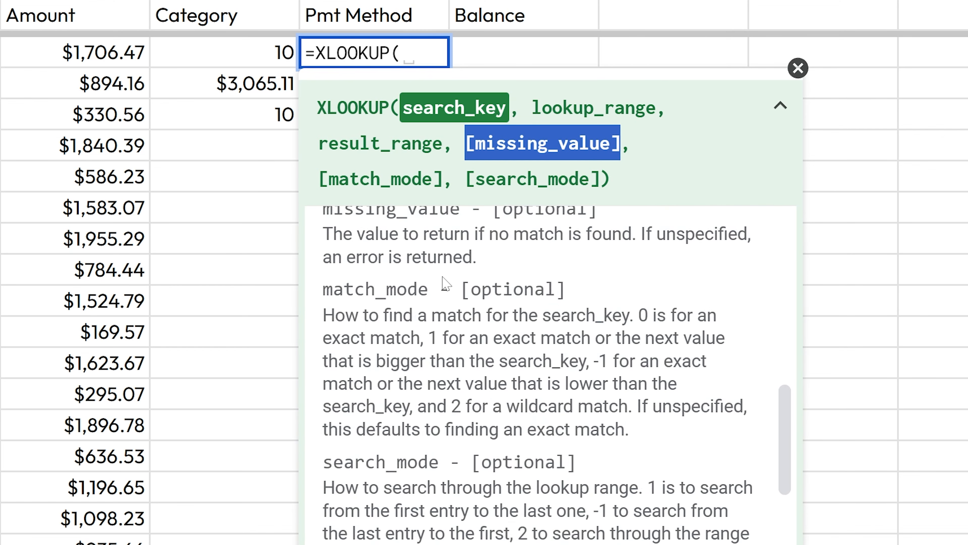
scroll(464, 283, "down", 1)
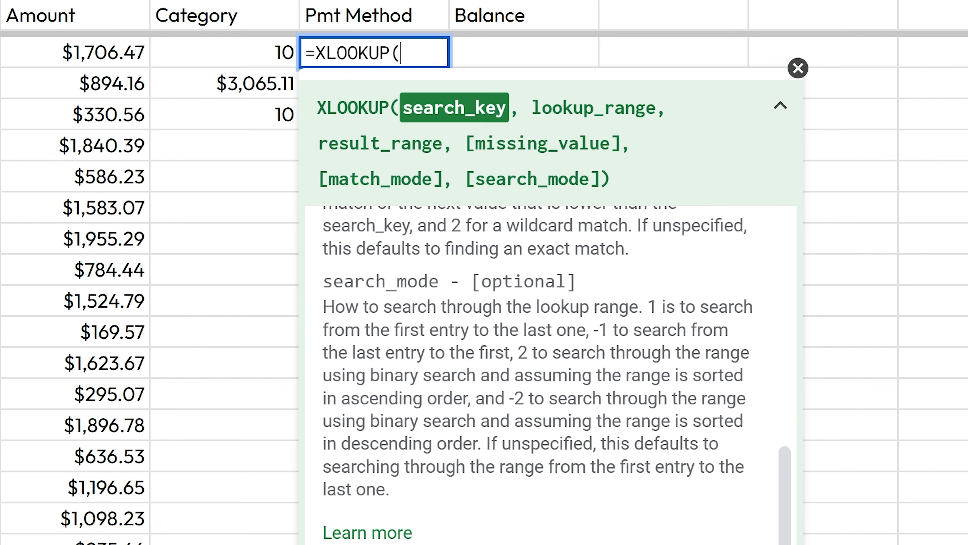
key("Escape")
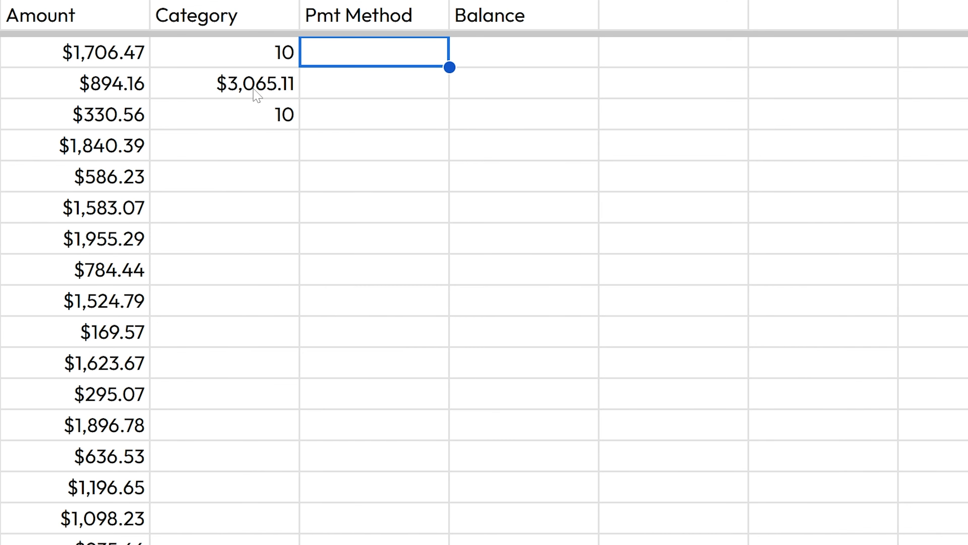
Step: Start a new SUM formula in the $3,065.11 cell and explore the SUM help panel
left_click(262, 76)
type("=su")
key("Tab")
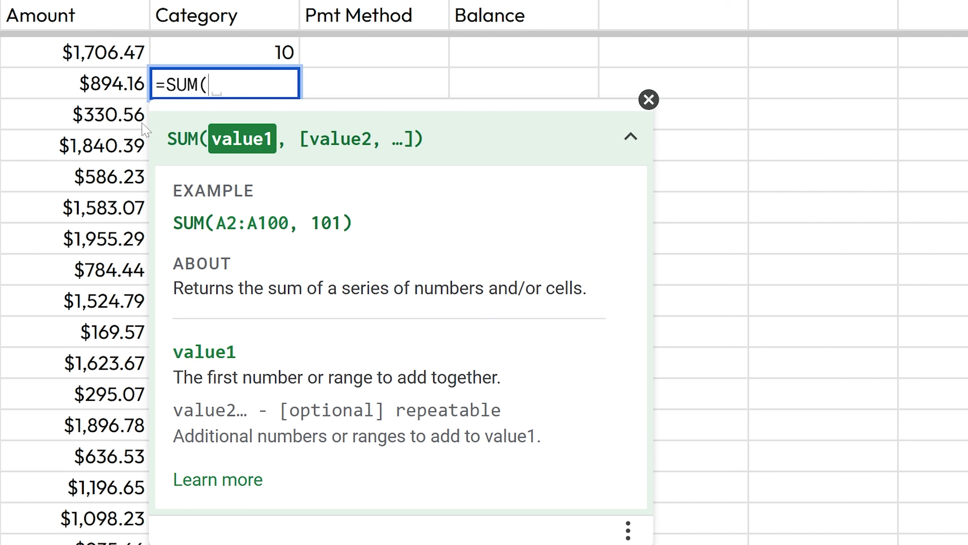
left_click(88, 94)
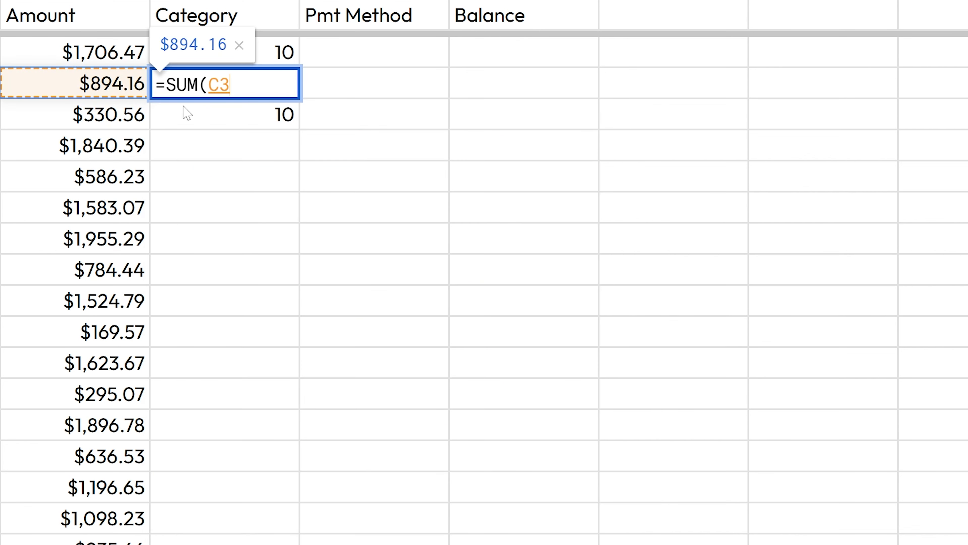
type(",")
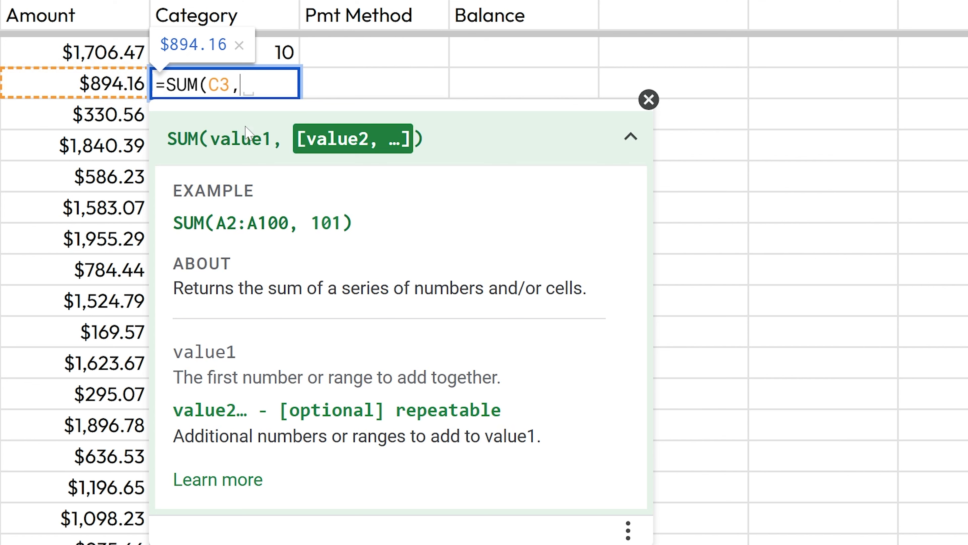
left_click_drag(285, 138, 409, 139)
left_click(399, 137)
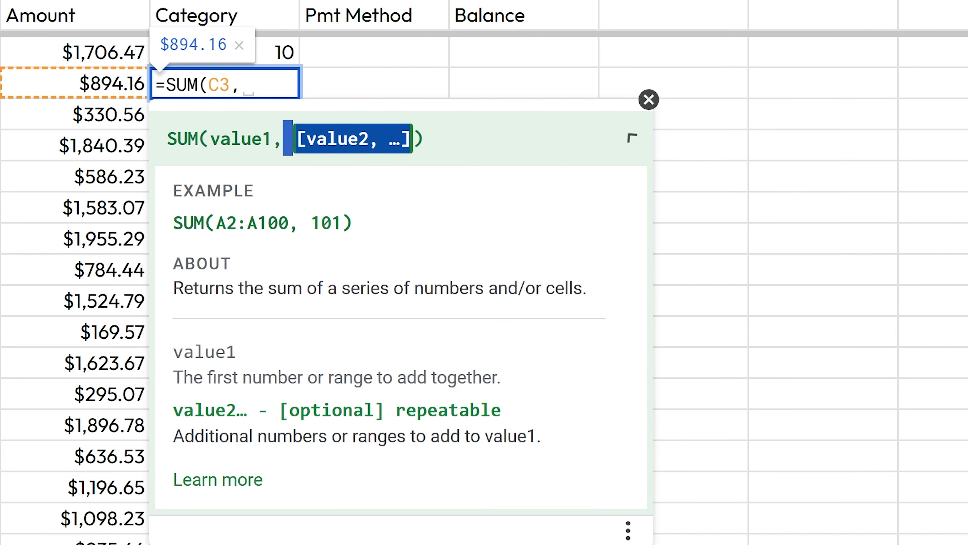
left_click(399, 137)
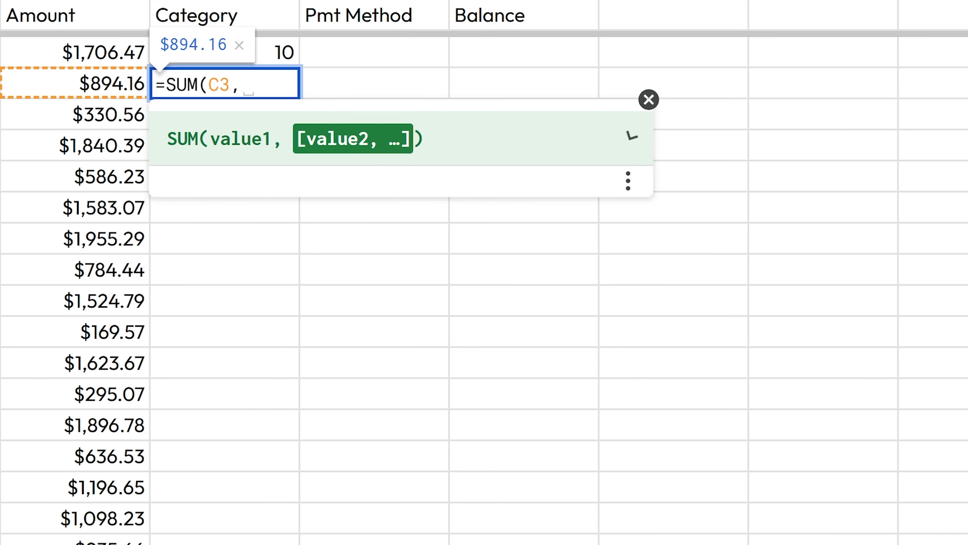
left_click(631, 136)
Step: Sum C2, C5, C7, C10, C15, C19, C23, C25 and C21, totalling $11,129.68
left_click(101, 148)
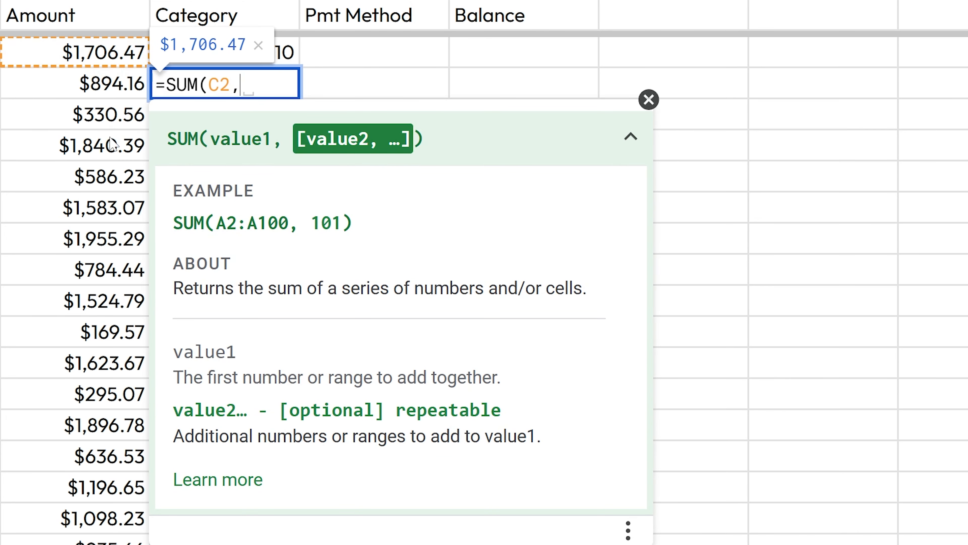
left_click(93, 154)
type(",")
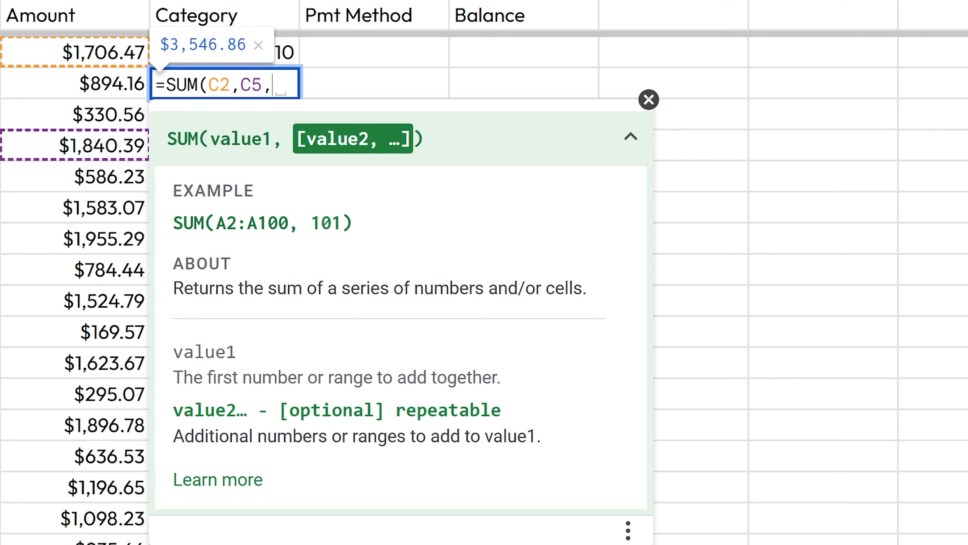
left_click(94, 219)
type(",")
left_click(74, 310)
type(",")
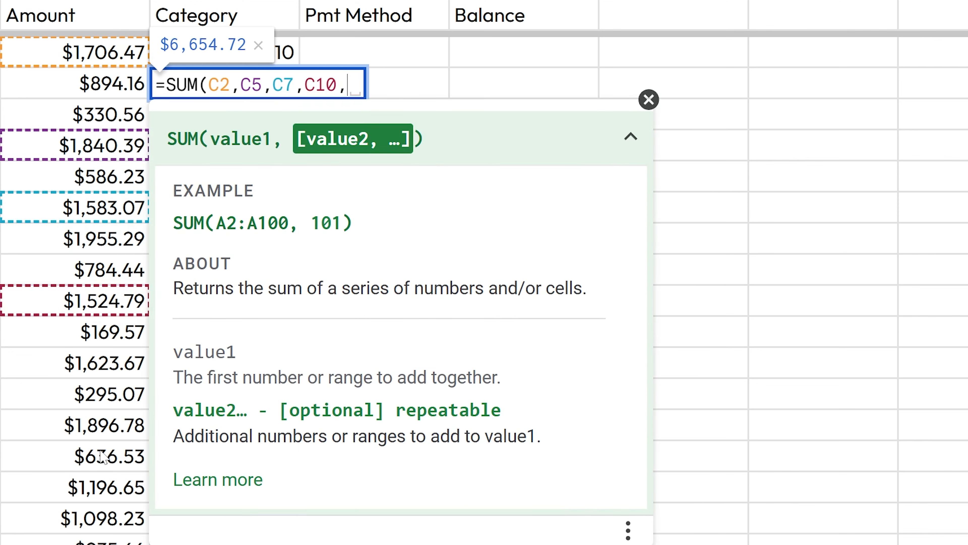
left_click(76, 456)
type(",C19,C23,C25,C21")
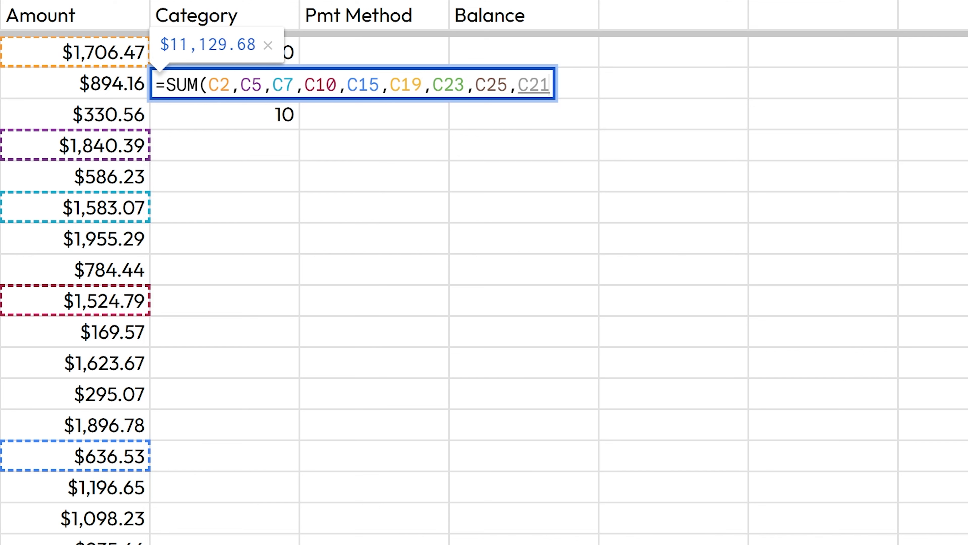
type(")")
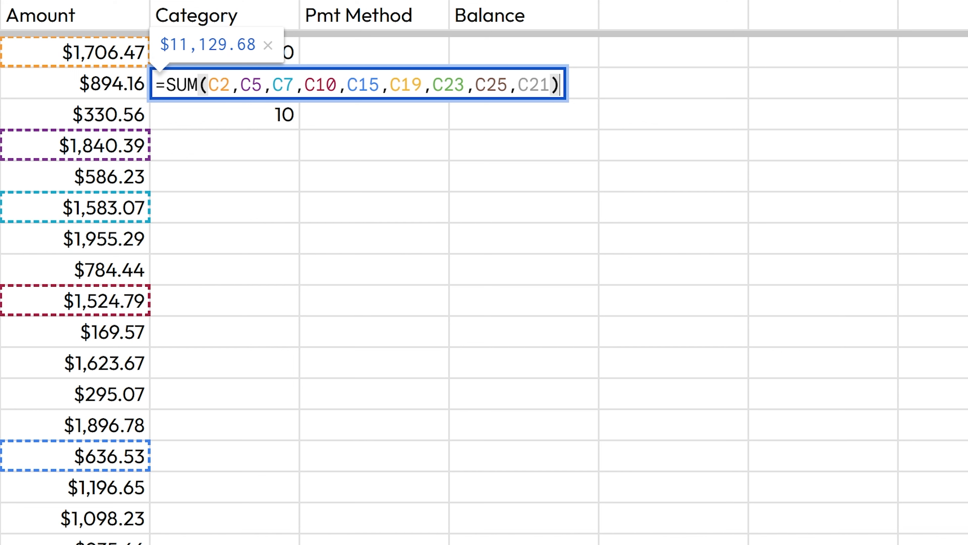
key("Return")
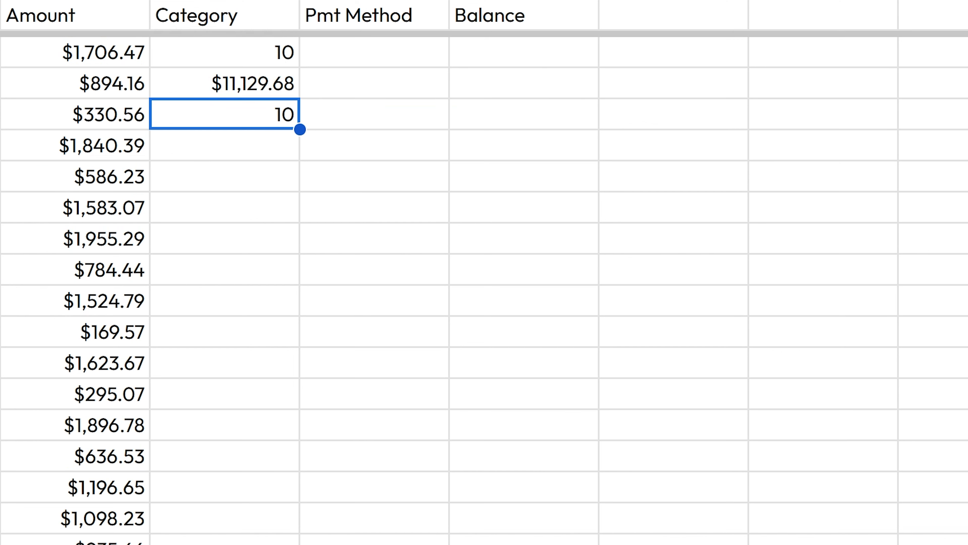
left_click(250, 92)
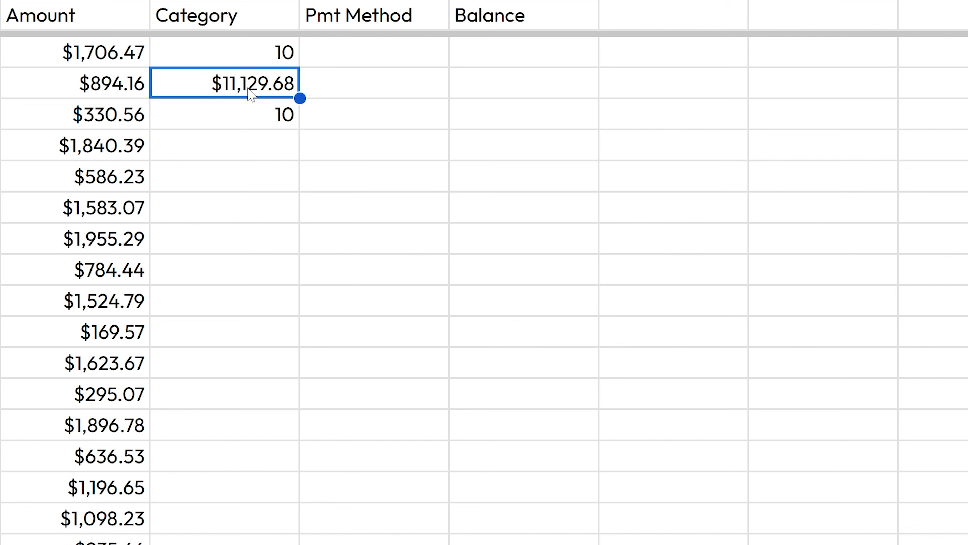
double_click(250, 91)
key("Escape")
left_click(127, 52)
type("1")
key("Return")
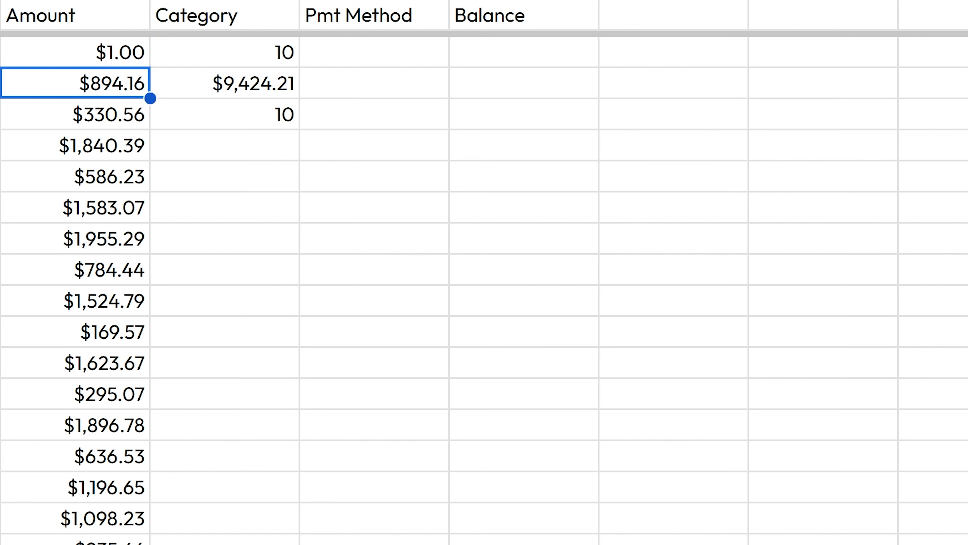
key("ctrl+z")
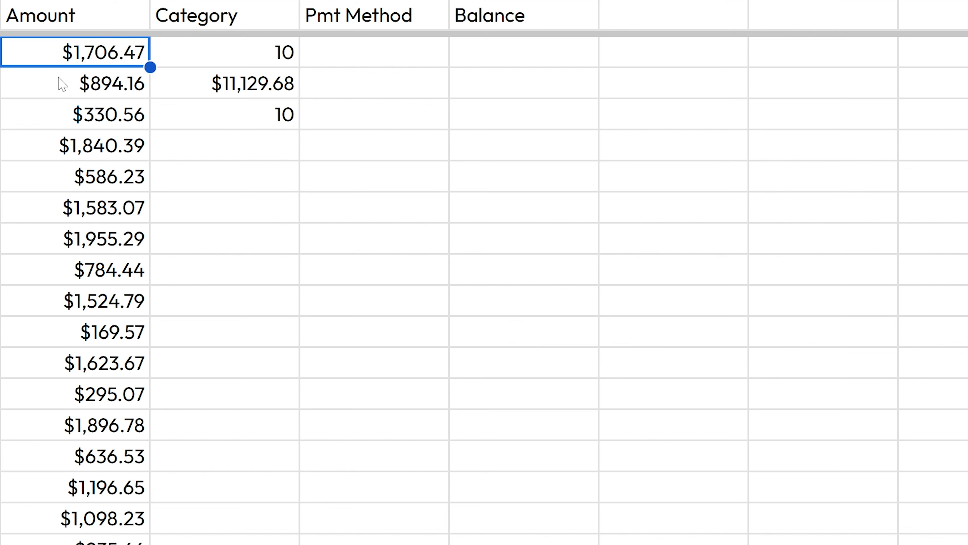
key("Right")
key("Down")
key("Down")
key("Down")
Step: Start an =AVERAGE formula in the fourth Category cell and review the AVERAGE help description
type("=average")
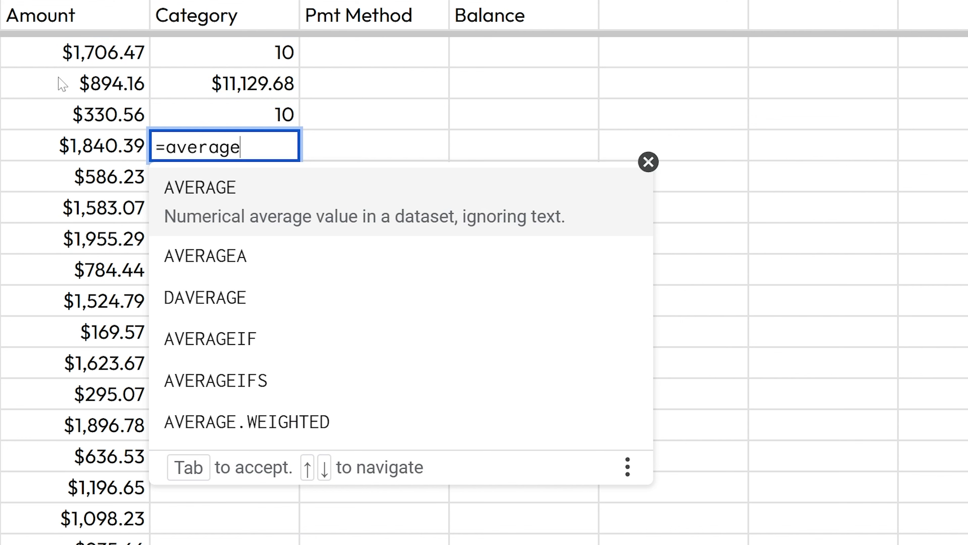
key("Tab")
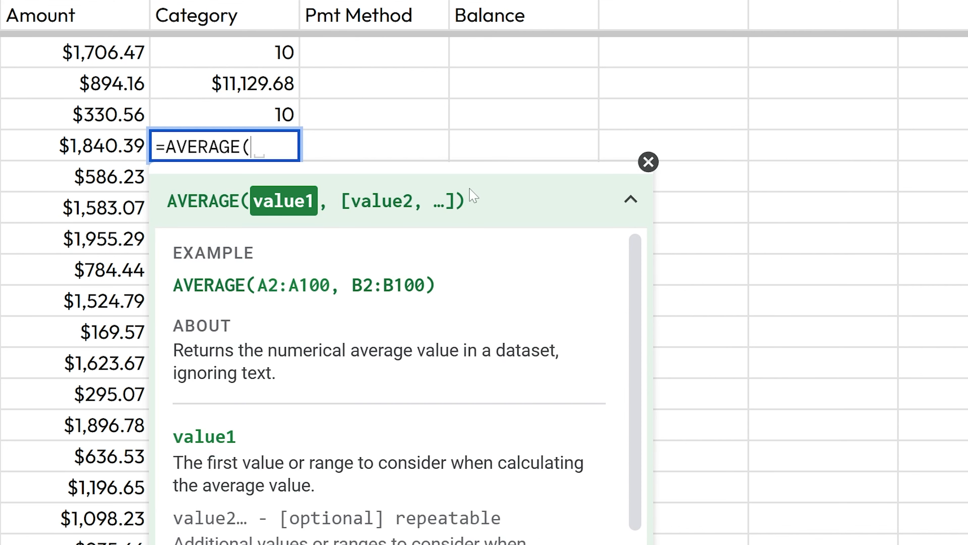
left_click_drag(439, 351, 549, 350)
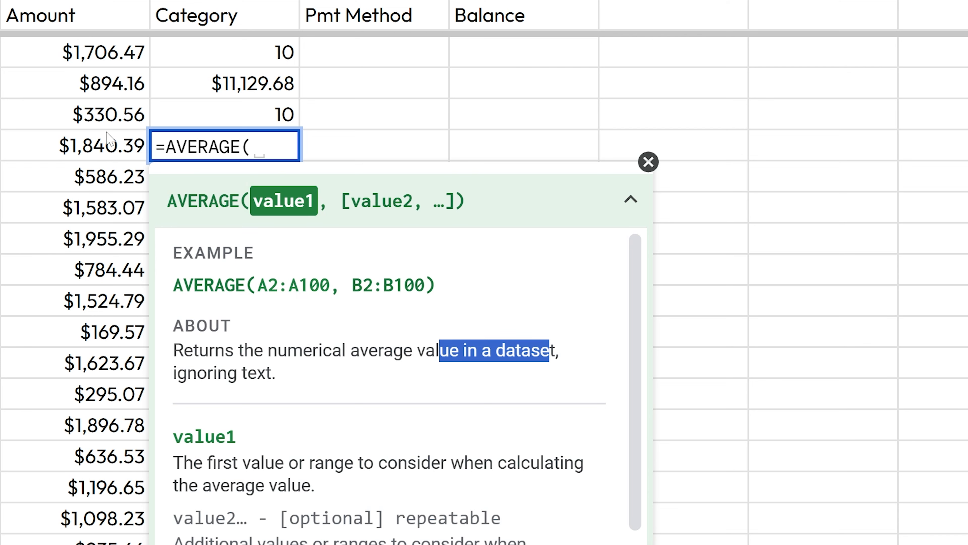
left_click(252, 147)
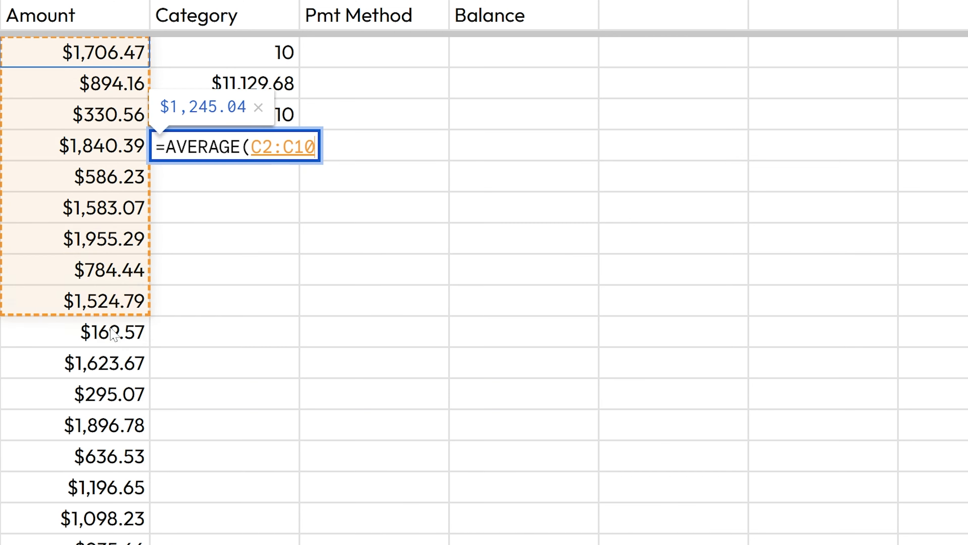
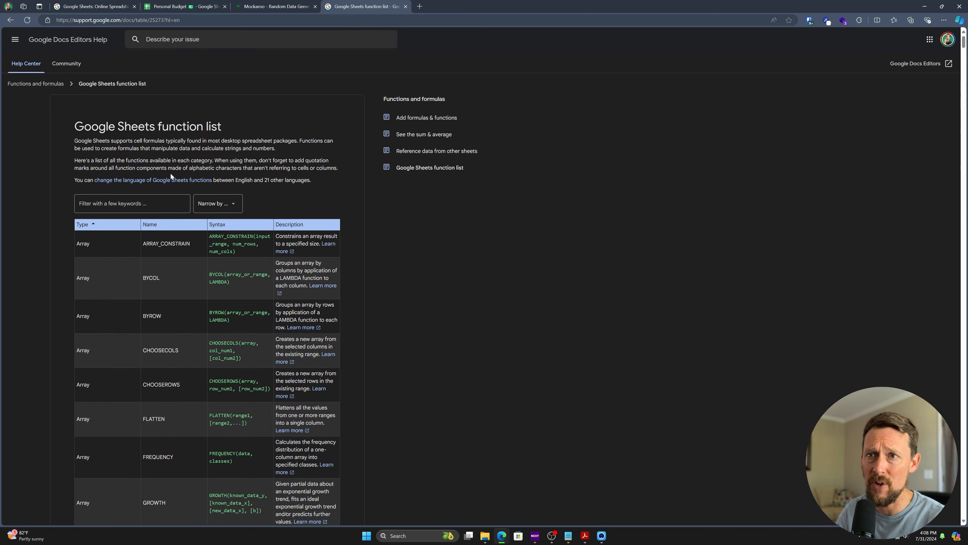
Step: Browse the function table, filter it by 'max', then clear the filter again
scroll(200, 262, "down", 15)
scroll(250, 217, "down", 20)
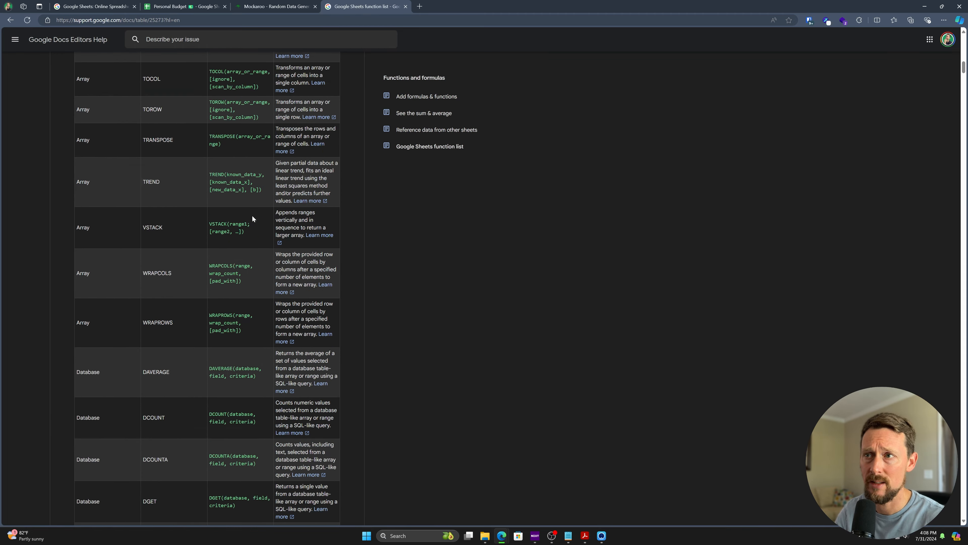
scroll(251, 218, "down", 20)
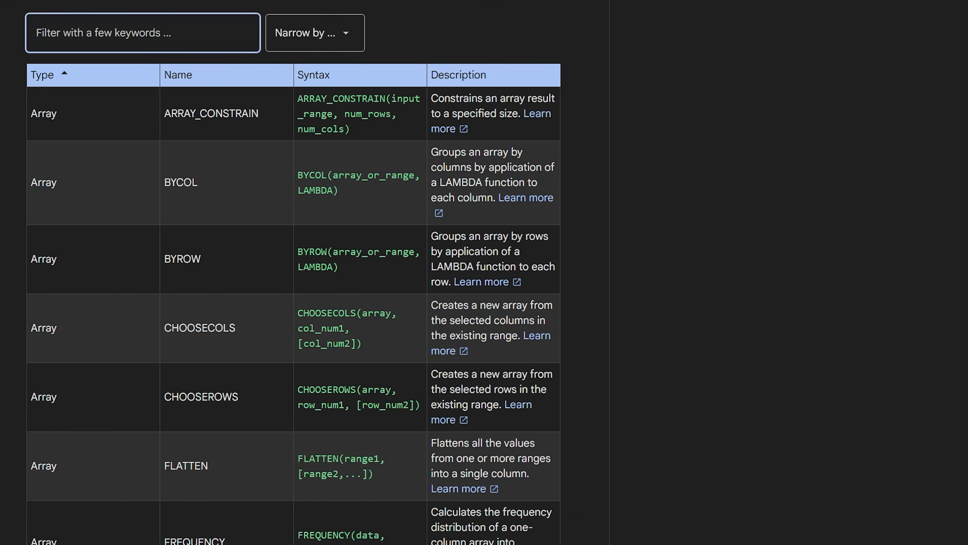
type("max")
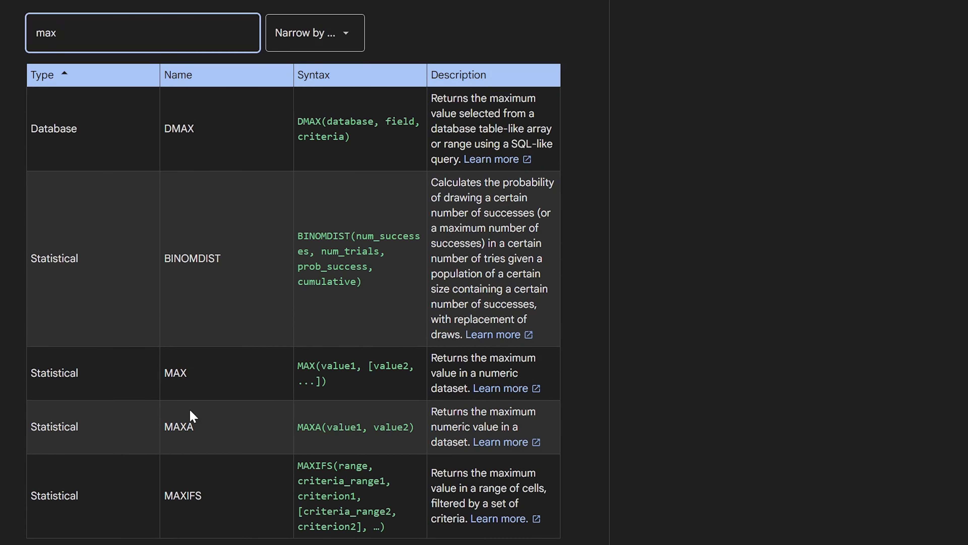
key("ctrl+a")
key("BackSpace")
Step: Narrow the function list to the Lookup category and scroll through its functions
left_click(350, 33)
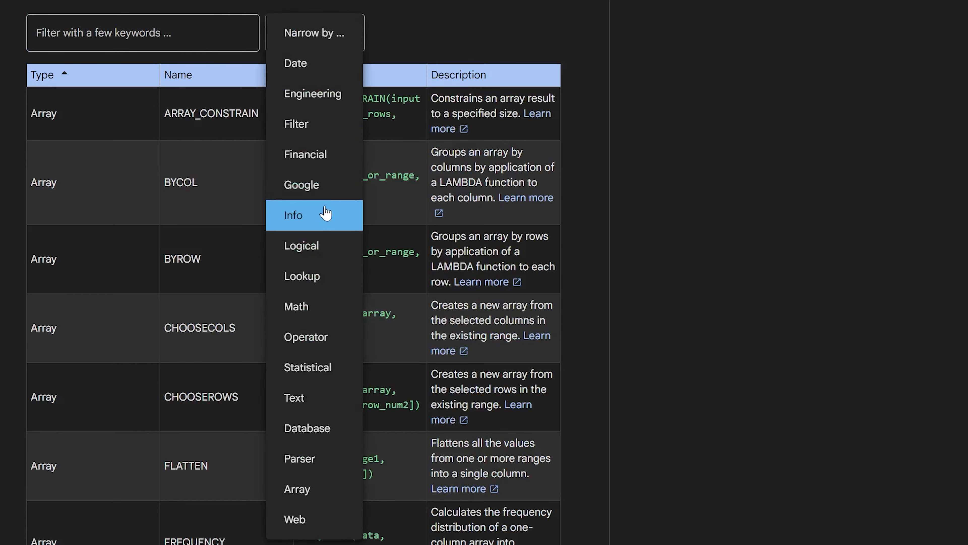
left_click(329, 277)
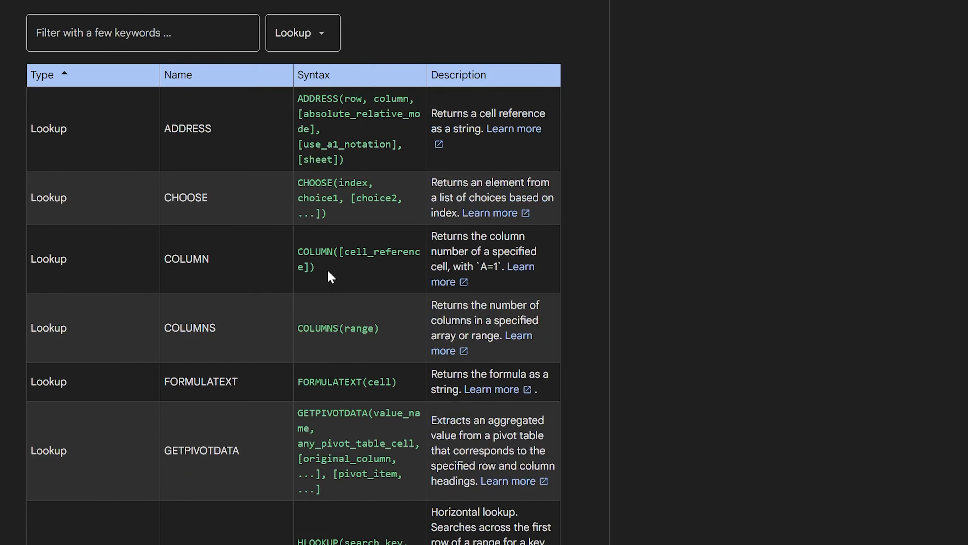
scroll(195, 209, "down", 2)
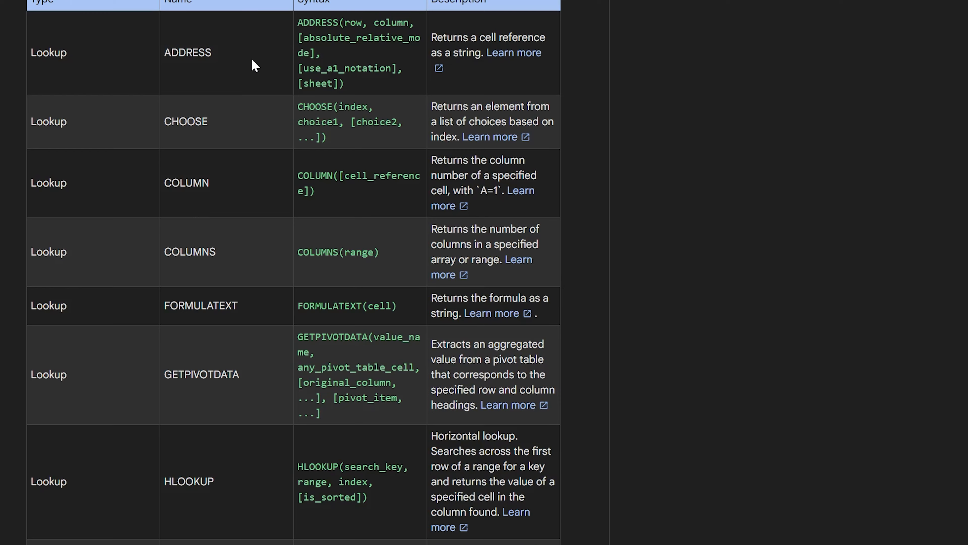
scroll(252, 229, "down", 5)
scroll(250, 258, "down", 15)
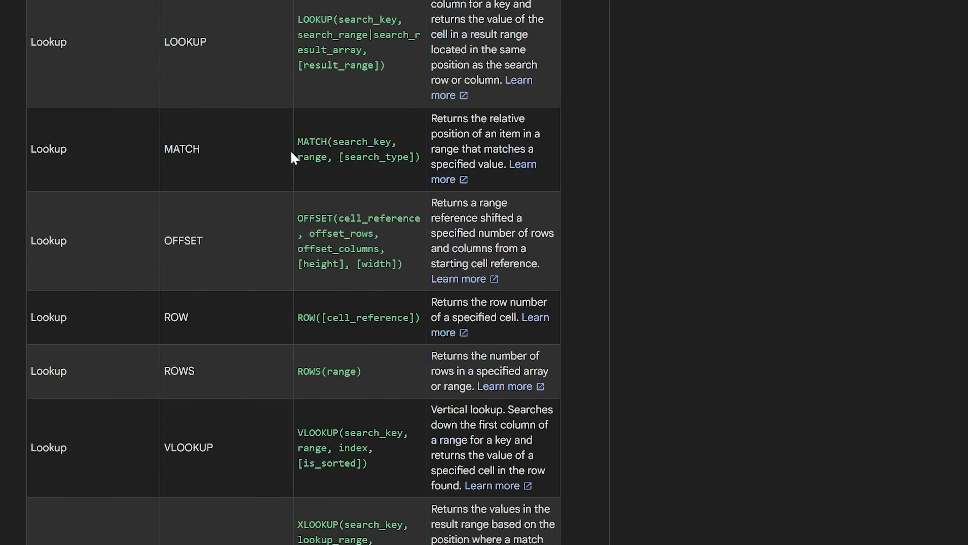
scroll(307, 160, "up", 20)
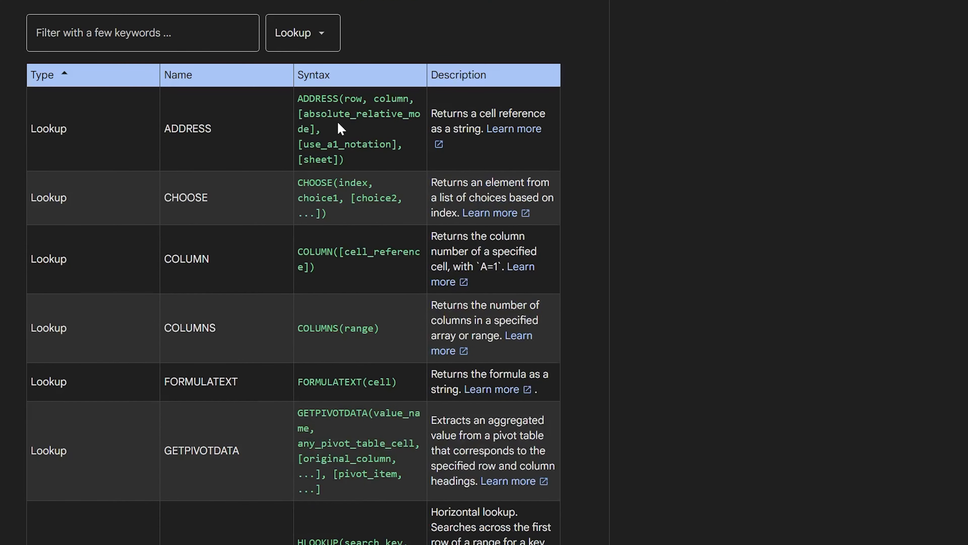
left_click(320, 32)
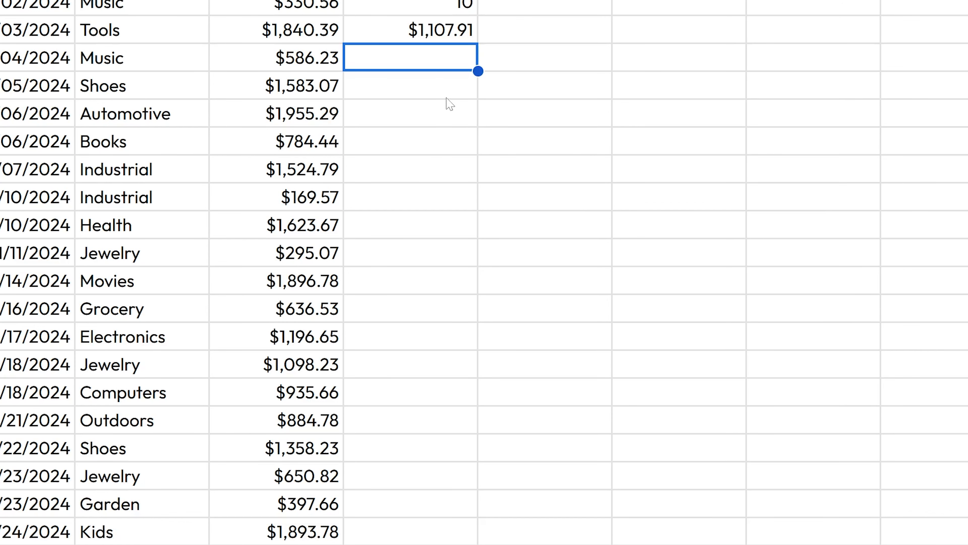
Step: Enter =COUNT(C2:C11) to count the numeric Amount values
type("=count")
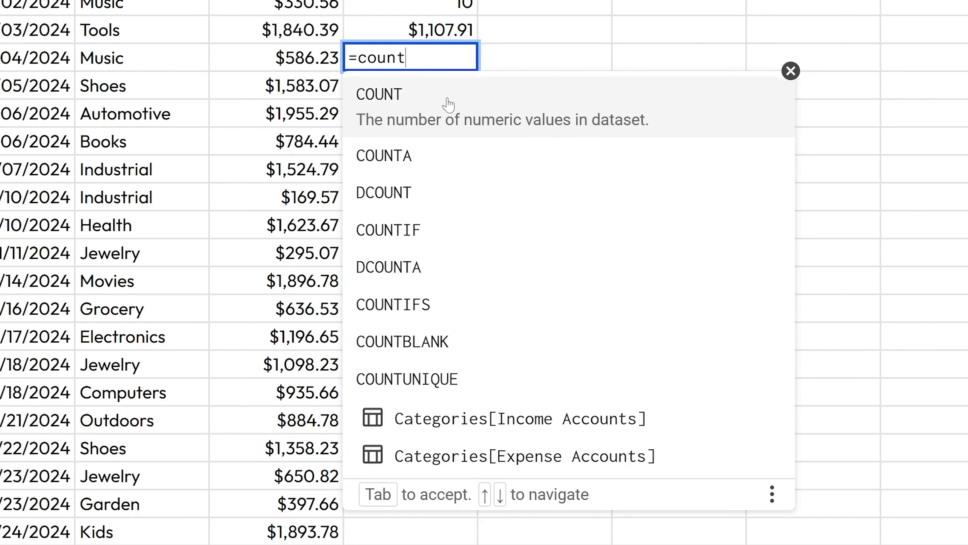
left_click(448, 100)
left_click_drag(275, 2, 315, 197)
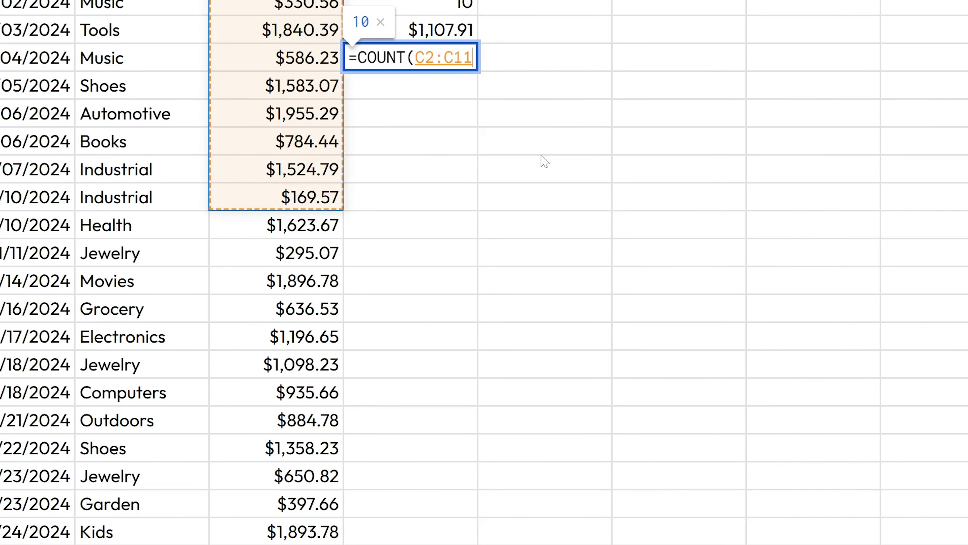
key("Return")
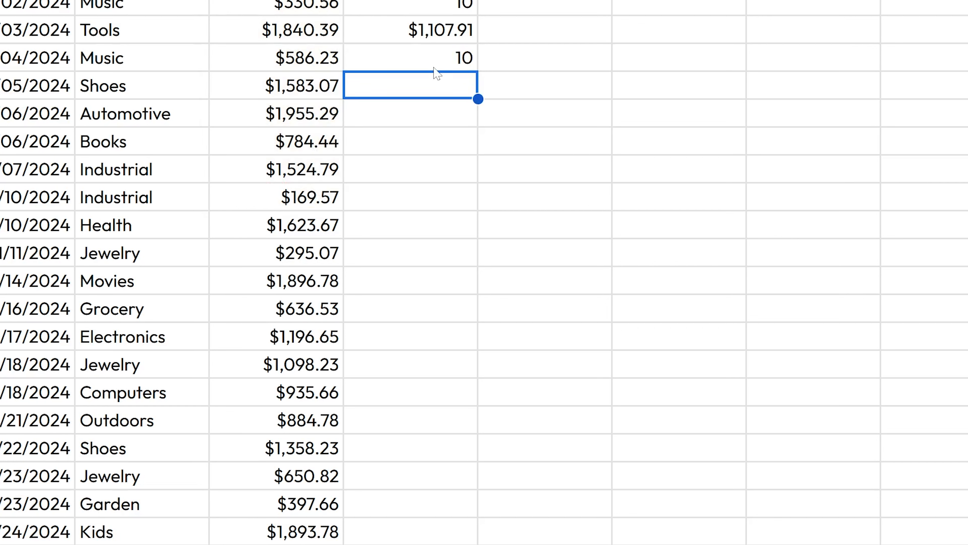
Step: Enter =COUNTA(A2:C11) to count every non-empty cell in the budget rows
type("=counta(")
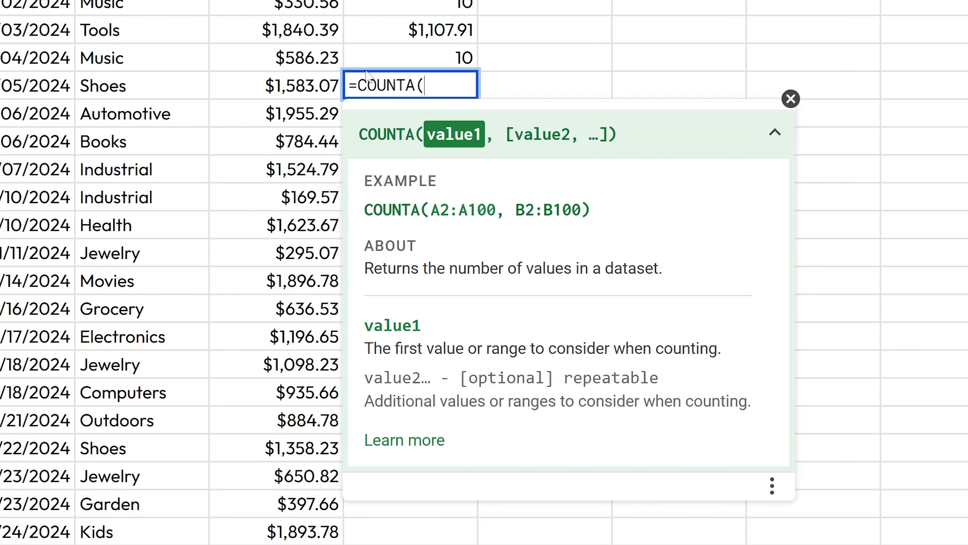
left_click_drag(38, 1, 269, 208)
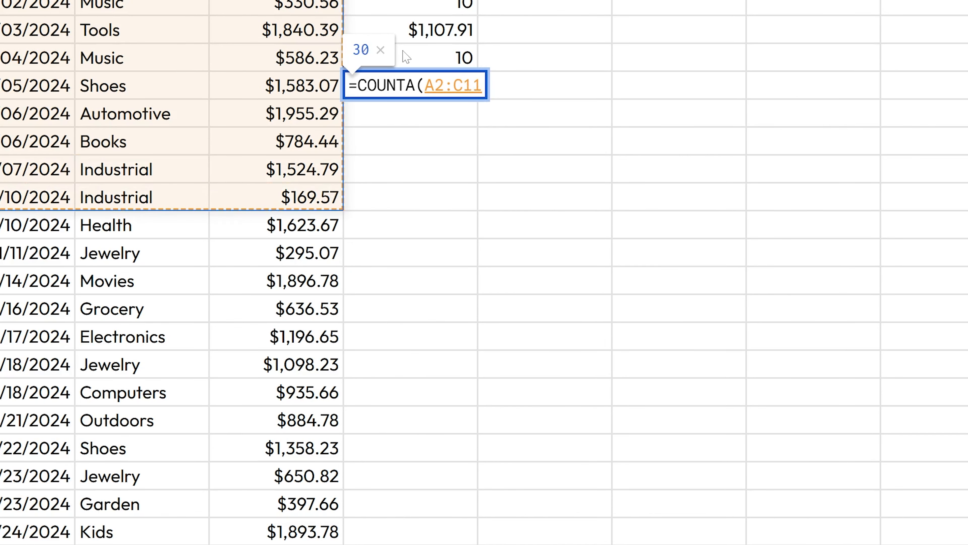
key("Return")
Step: Change the COUNT formula's range to A2:C11 to compare it with COUNTA
left_click(401, 64)
double_click(401, 64)
left_click_drag(415, 58, 425, 58)
type("A2:C11)")
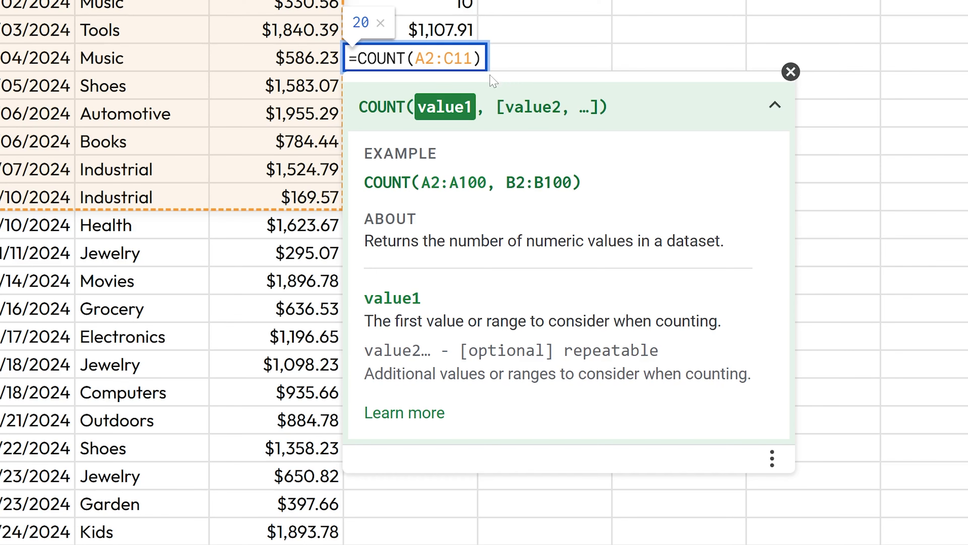
key("Tab")
key("Left")
key("Return")
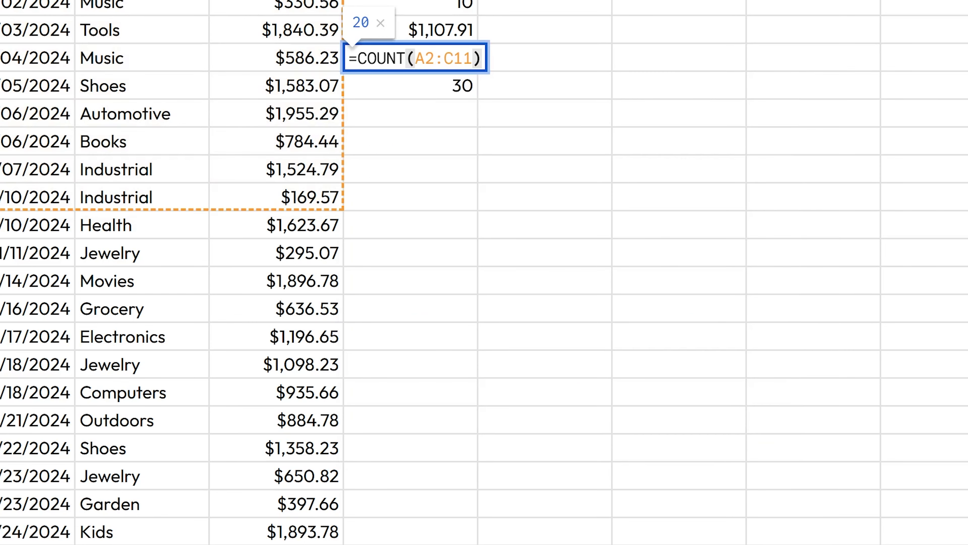
Step: Review the Date and Amount ranges, then delete the test results from column D
left_click_drag(64, 0, 64, 194)
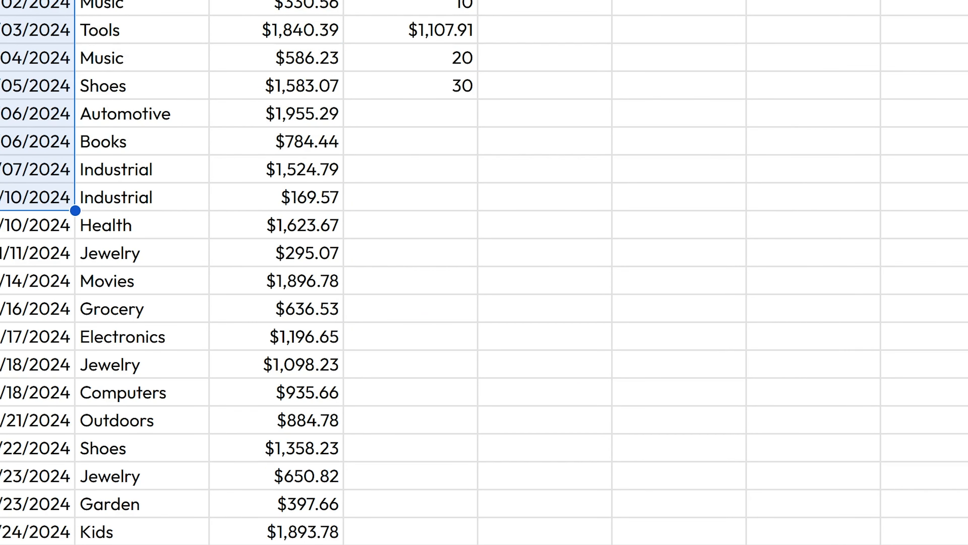
left_click_drag(283, 2, 289, 197)
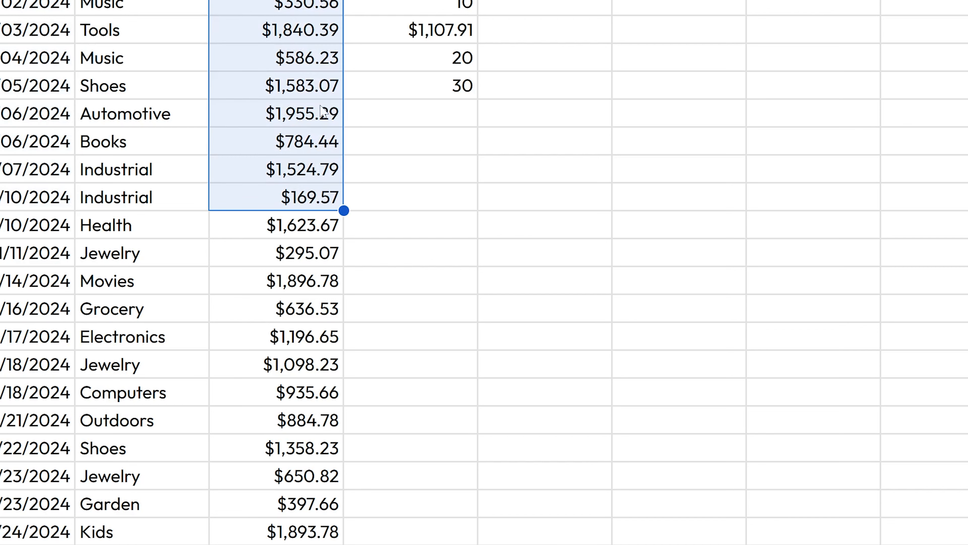
left_click(483, 6)
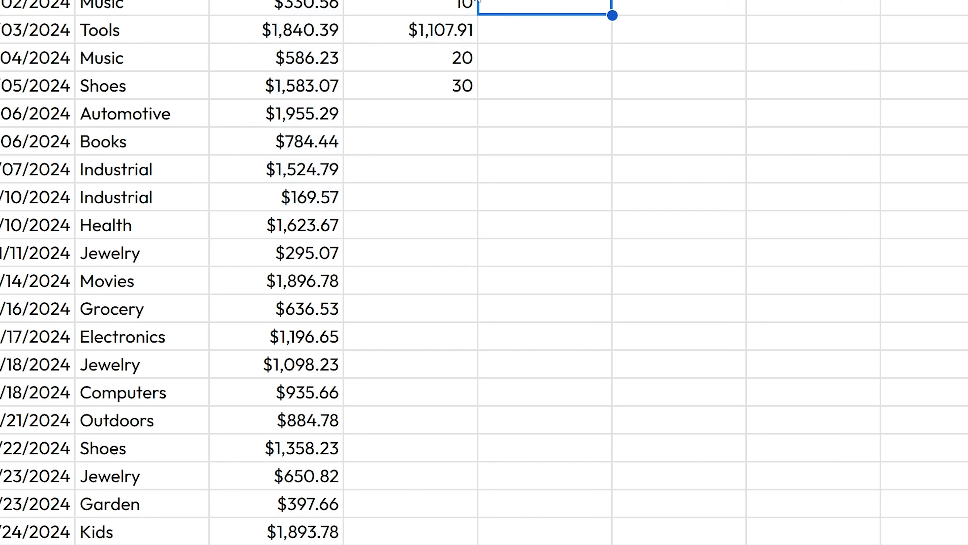
key("Left")
key("Up")
key("ctrl+shift+Down")
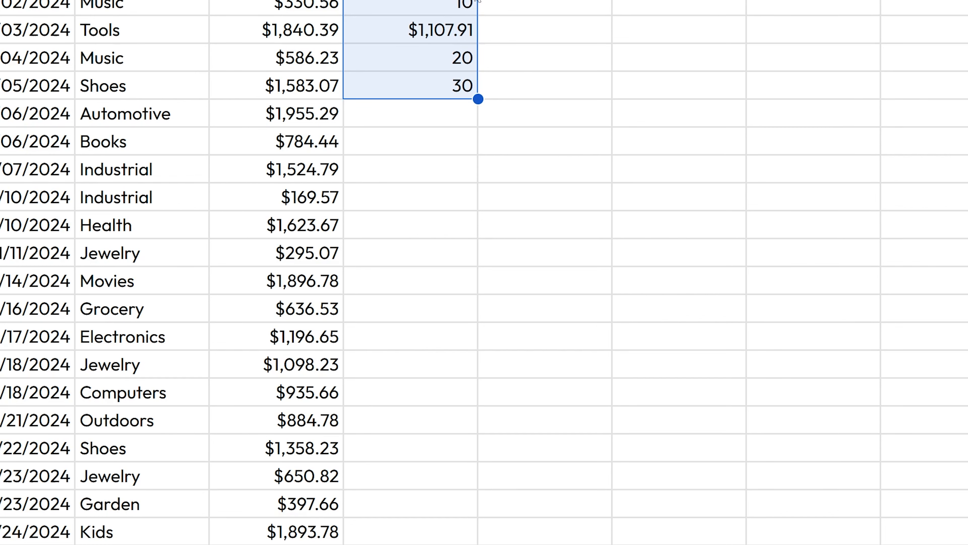
key("Delete")
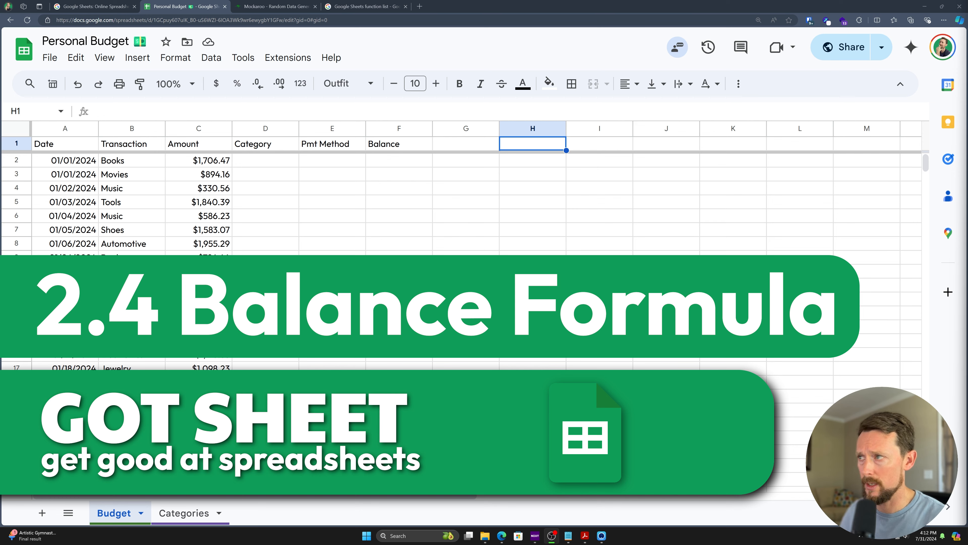
Step: Enter 20,000 in H1 as the starting balance, then move to F2
type("20,000")
key("Return")
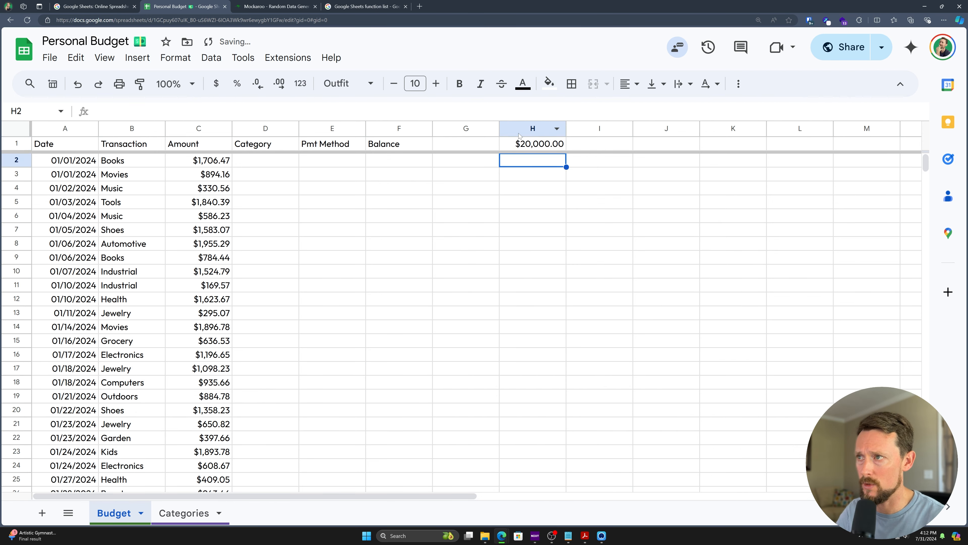
left_click(520, 139)
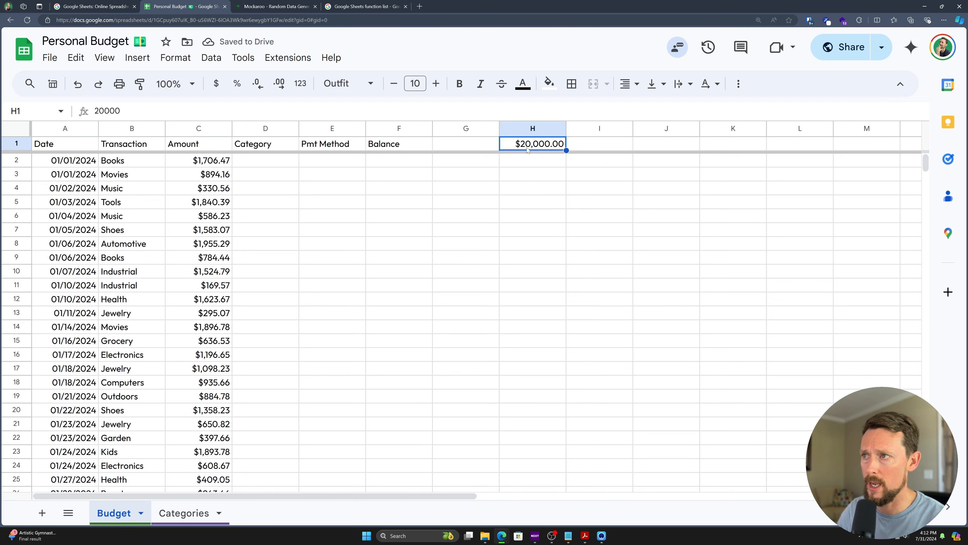
left_click(382, 163)
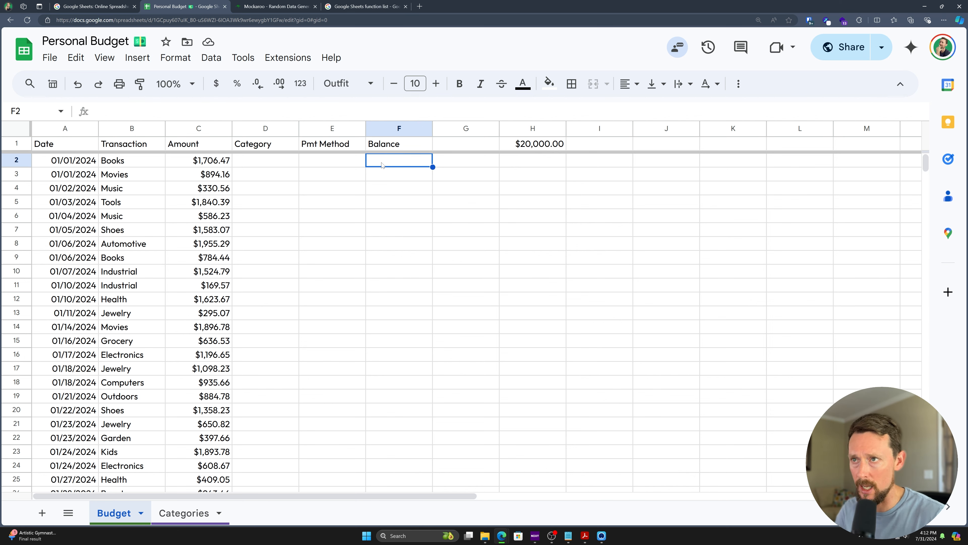
Step: Set F2 to =H1-C2, the starting balance minus the first amount ($18,293.53)
type("=")
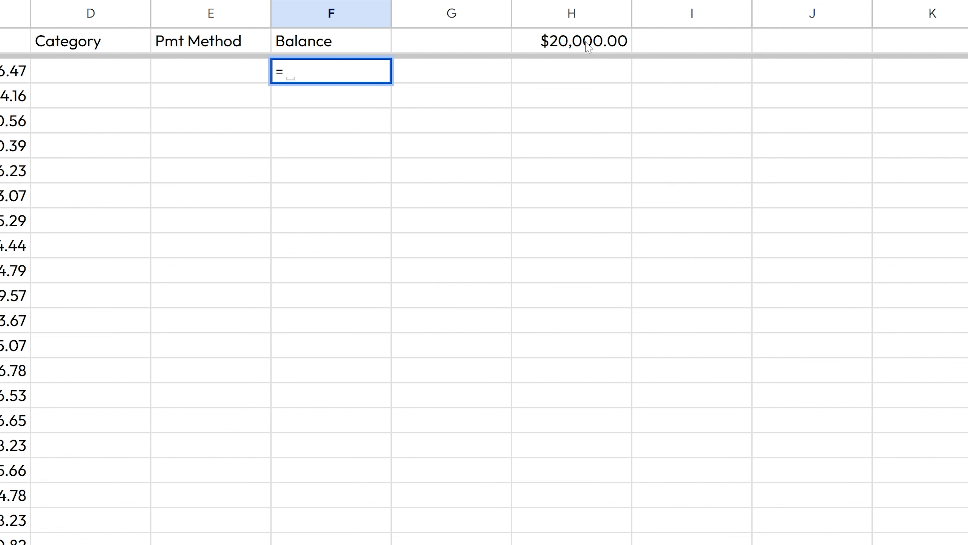
type("H1")
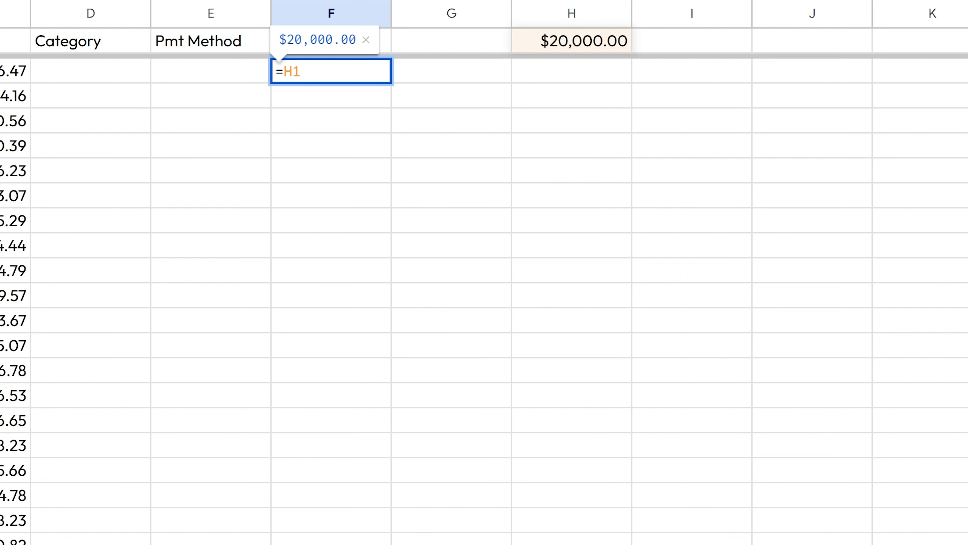
key("BackSpace")
key("BackSpace")
left_click(595, 37)
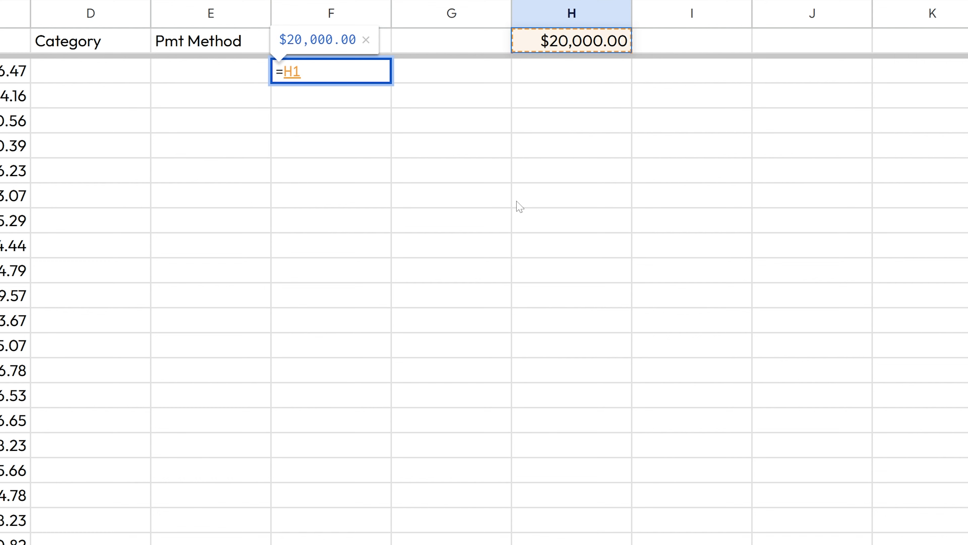
type("-")
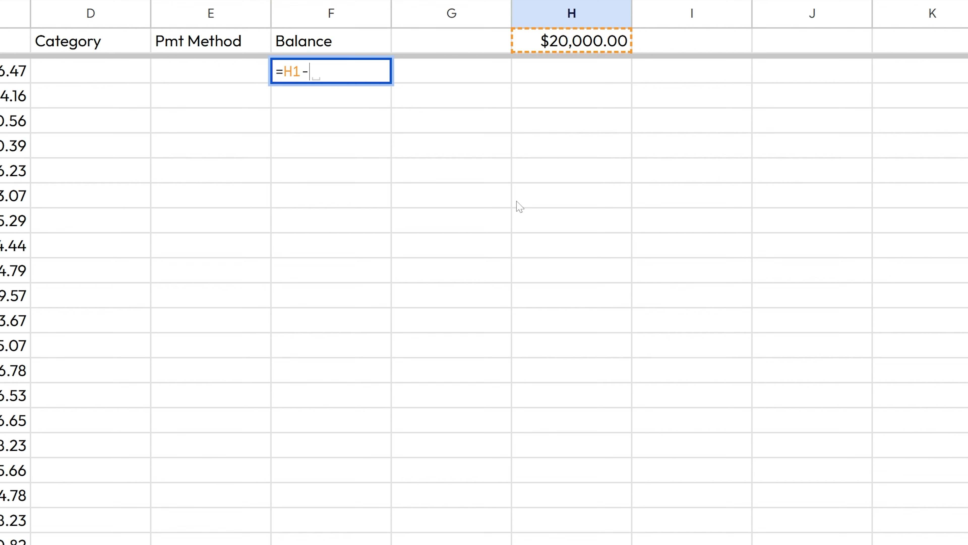
left_click(2, 71)
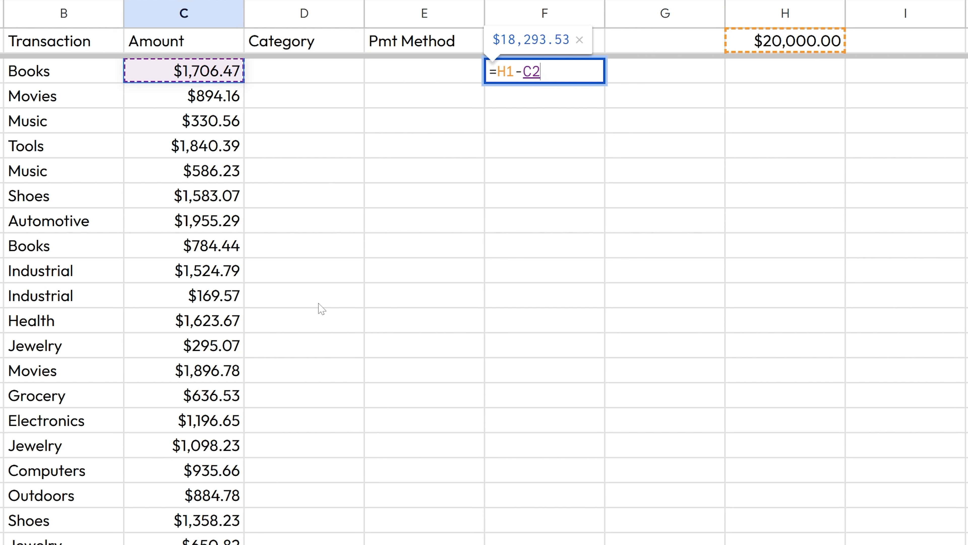
key("Return")
Step: Enter =F2-C3 in F3 so the second balance shows $17,399.37
key("Up")
key("Left")
key("Left")
key("Left")
key("Left")
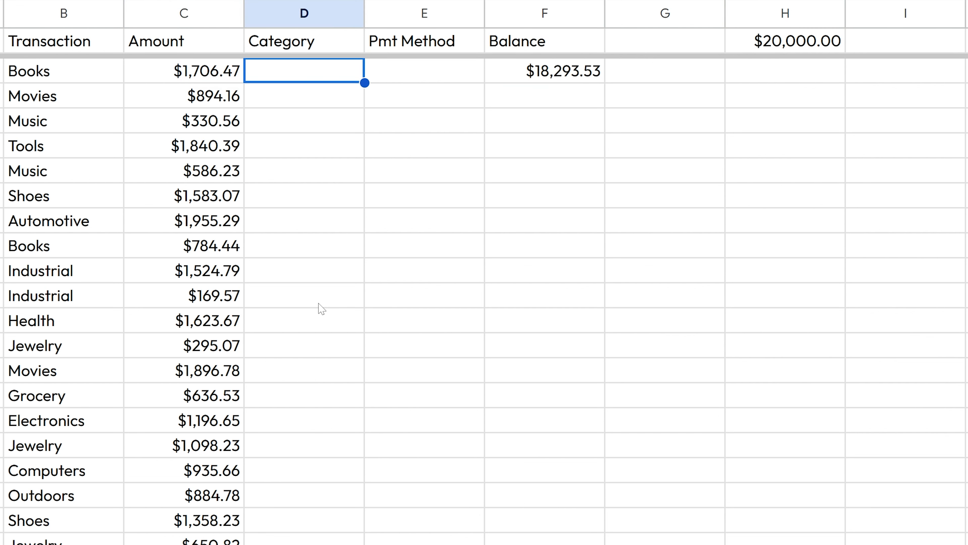
key("Right")
key("Left")
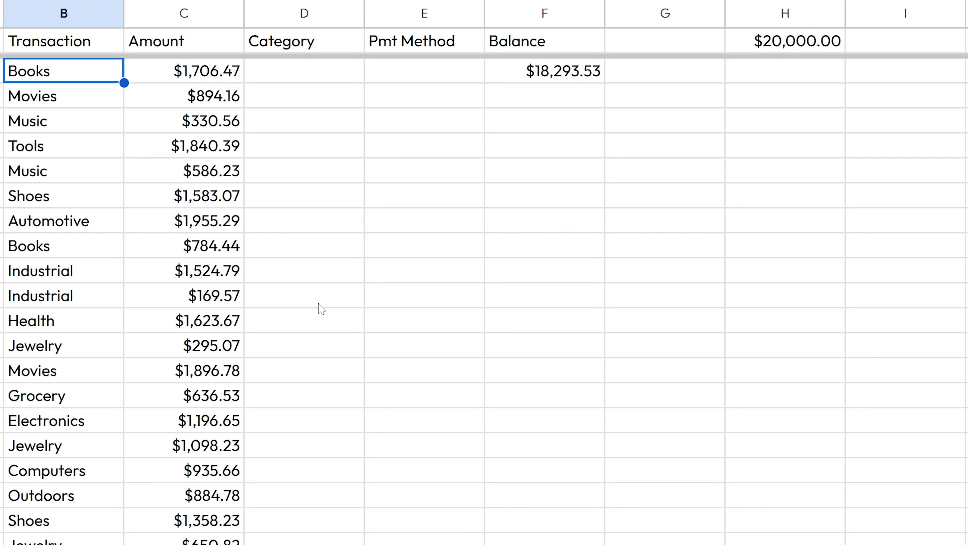
key("shift+Right")
key("Right")
key("Right")
key("Right")
key("Right")
key("Down")
type("=")
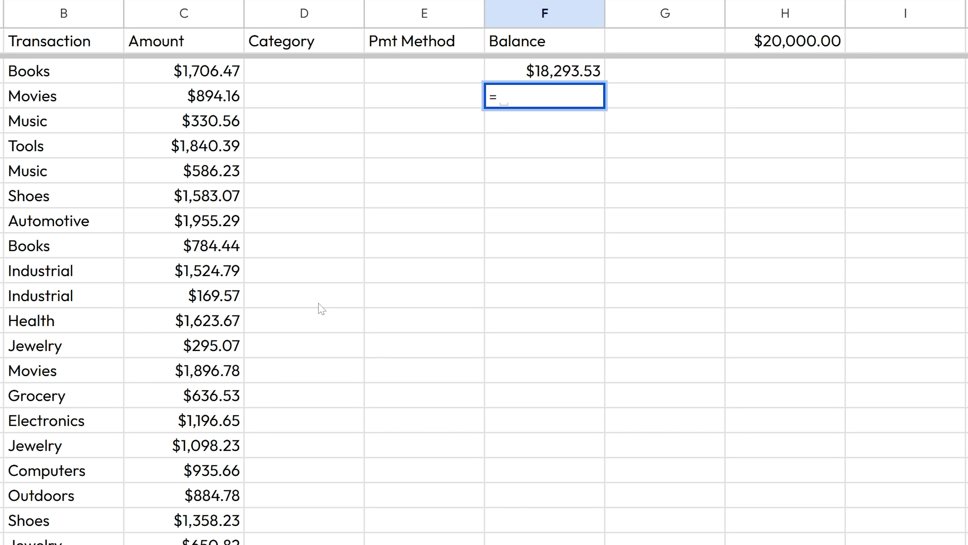
key("Up")
type("-")
key("Left")
key("Left")
key("Left")
key("Return")
key("Up")
scroll(546, 160, "down", 3)
scroll(546, 160, "down", 5)
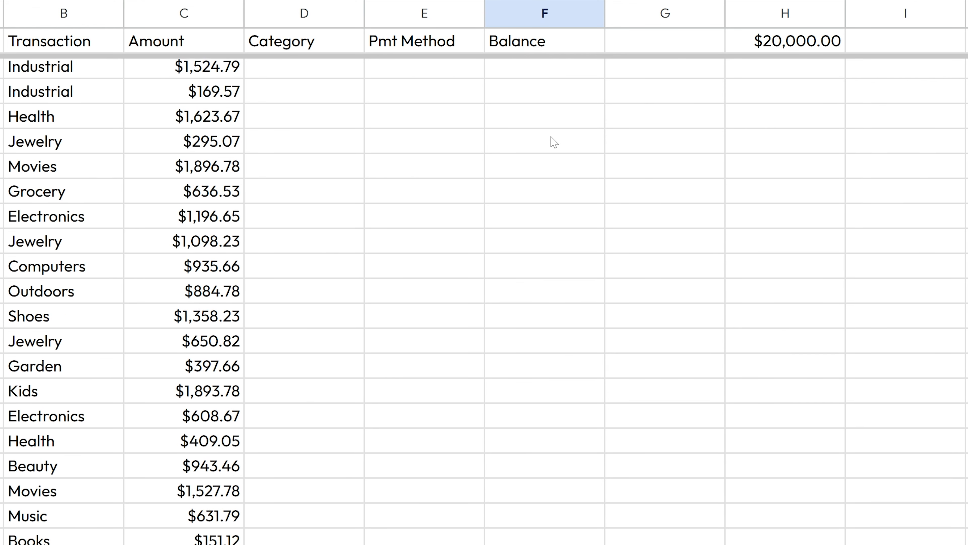
scroll(554, 153, "up", 5)
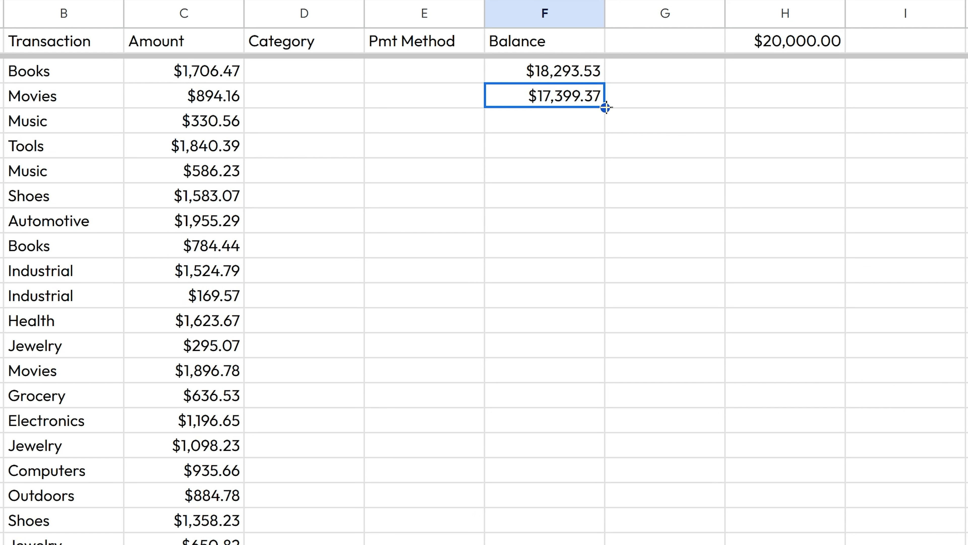
Step: Fill the balance formula from F3 down to F8, ending at $11,103.83
left_click_drag(605, 107, 599, 213)
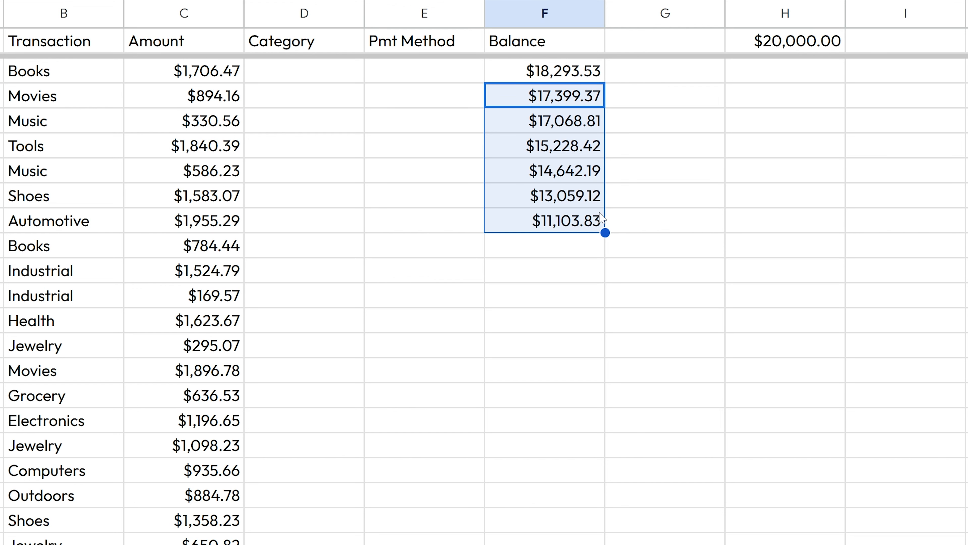
double_click(573, 221)
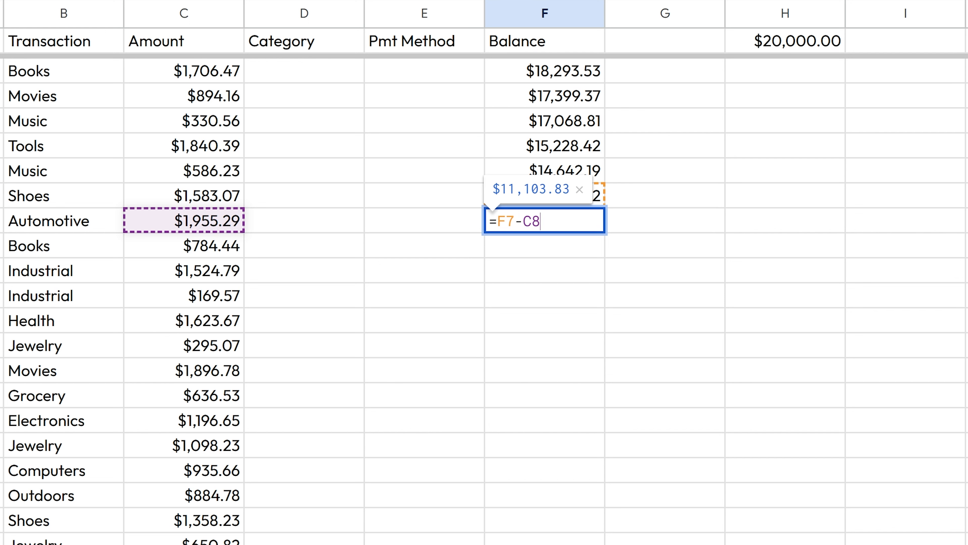
key("Return")
Step: Verify each balance formula in F3–F8 subtracts its row's Amount from the balance above
left_click(586, 75)
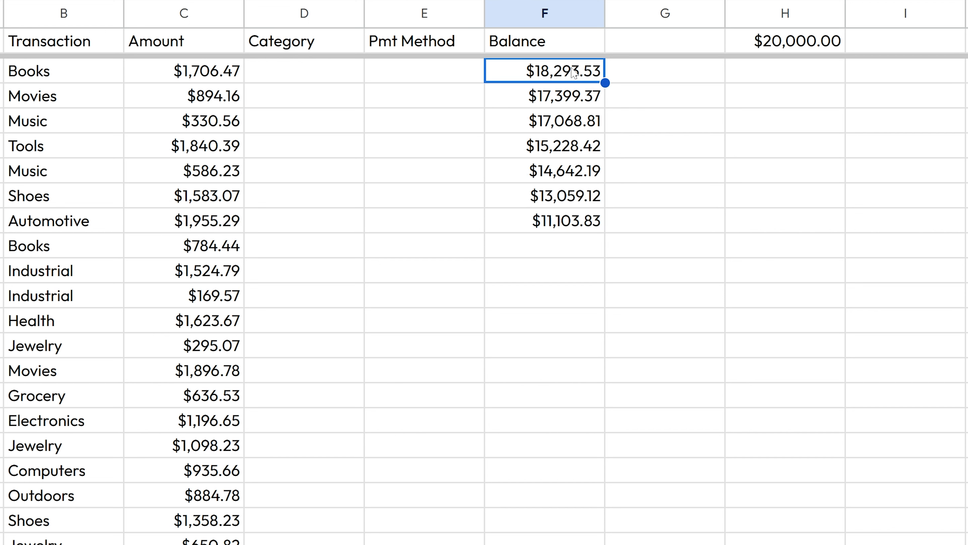
left_click(577, 108)
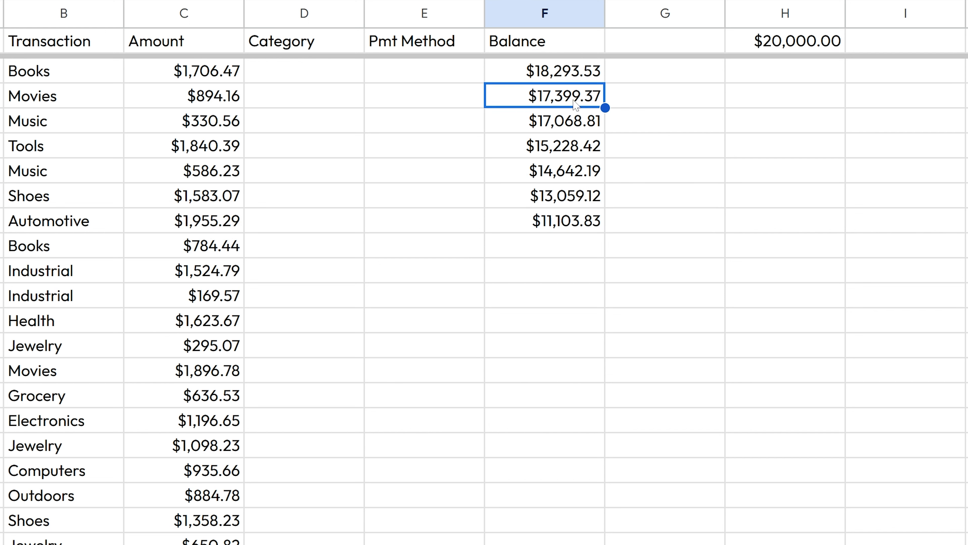
type("=F2-C3")
key("Escape")
key("Down")
key("Return")
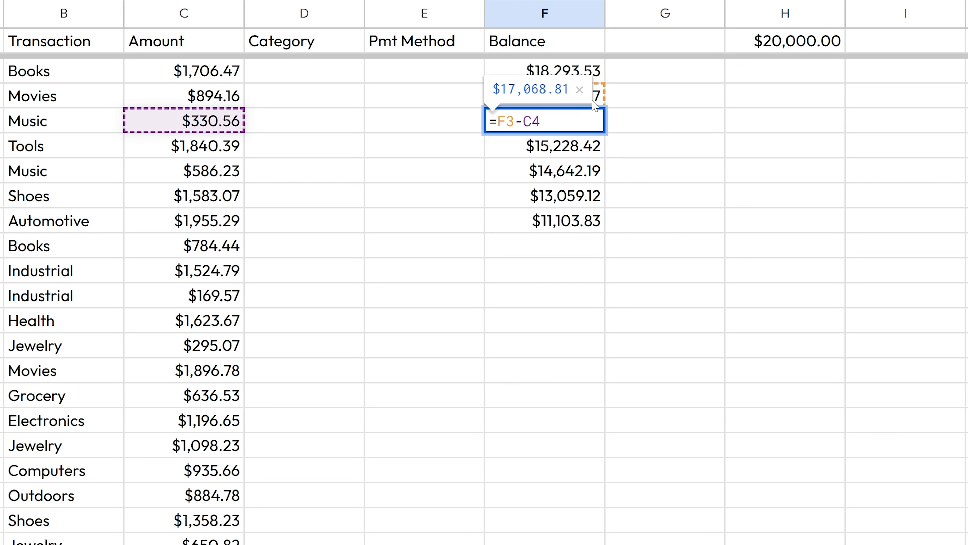
key("Escape")
key("Down")
key("Return")
key("Escape")
key("Down")
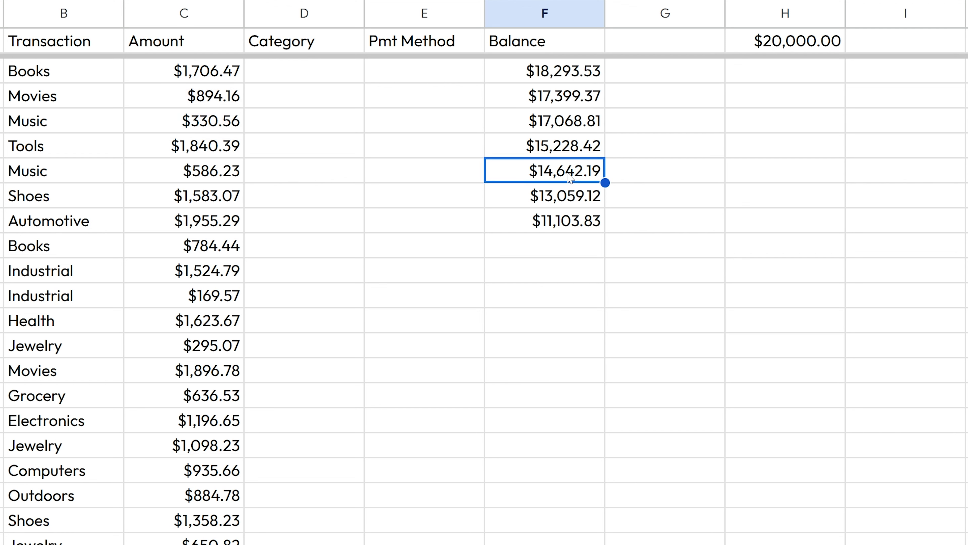
key("Return")
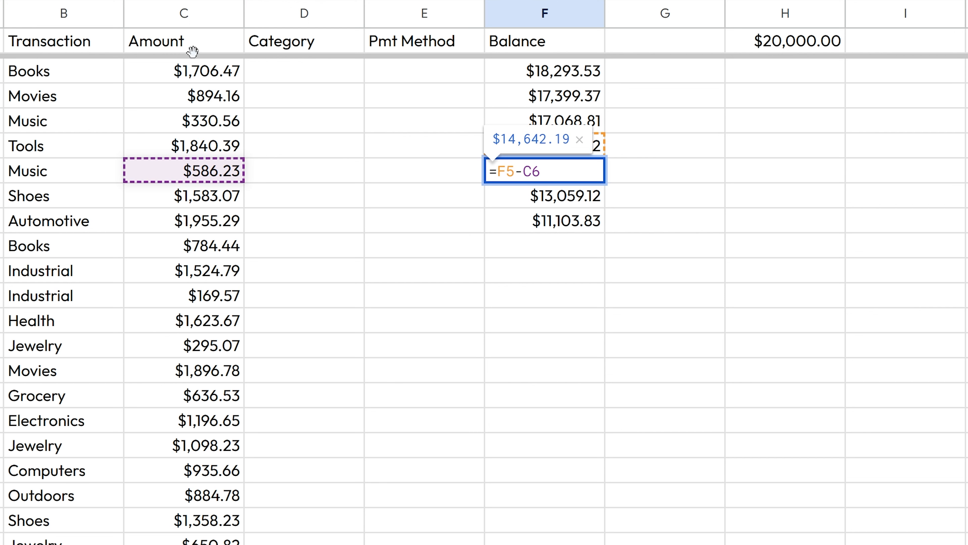
Step: Drag the balance formula further down the Balance column
key("Escape")
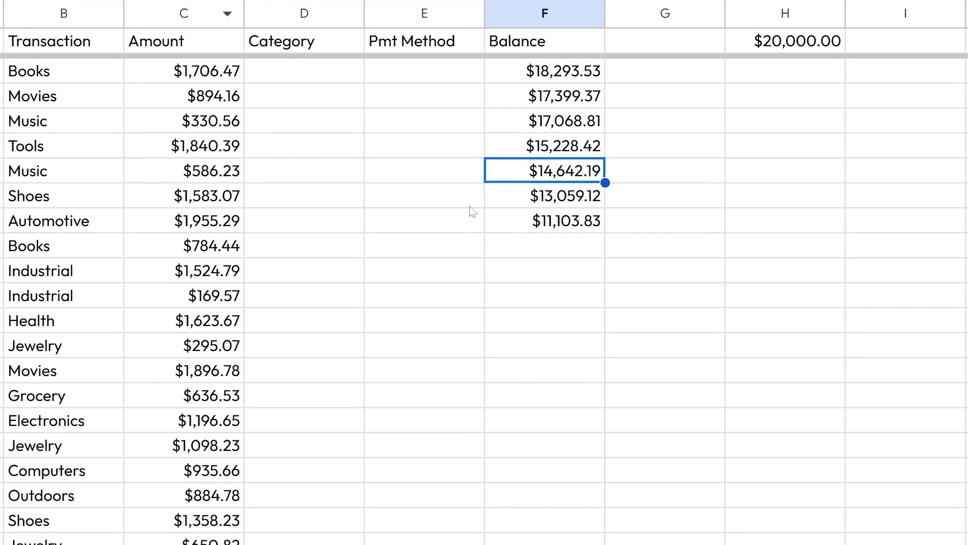
left_click(597, 226)
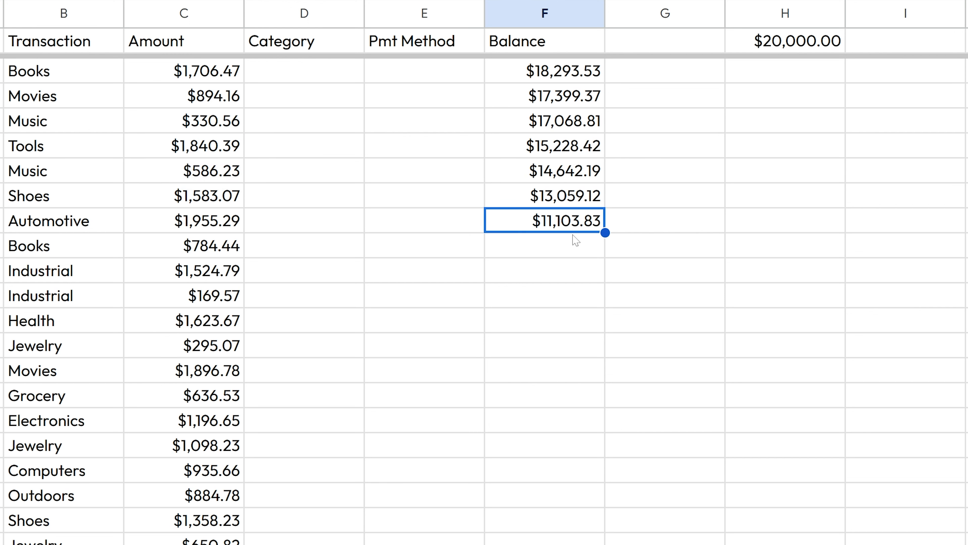
left_click_drag(605, 229, 604, 543)
left_click(604, 544)
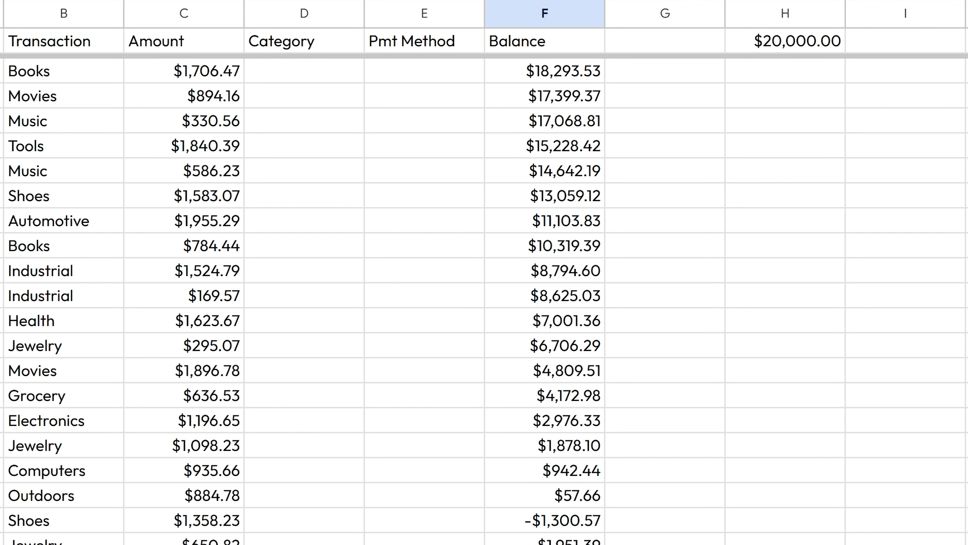
Step: Fill the balance formula through the last transaction row with Ctrl+D and verify the final formula
scroll(582, 532, "down", 20)
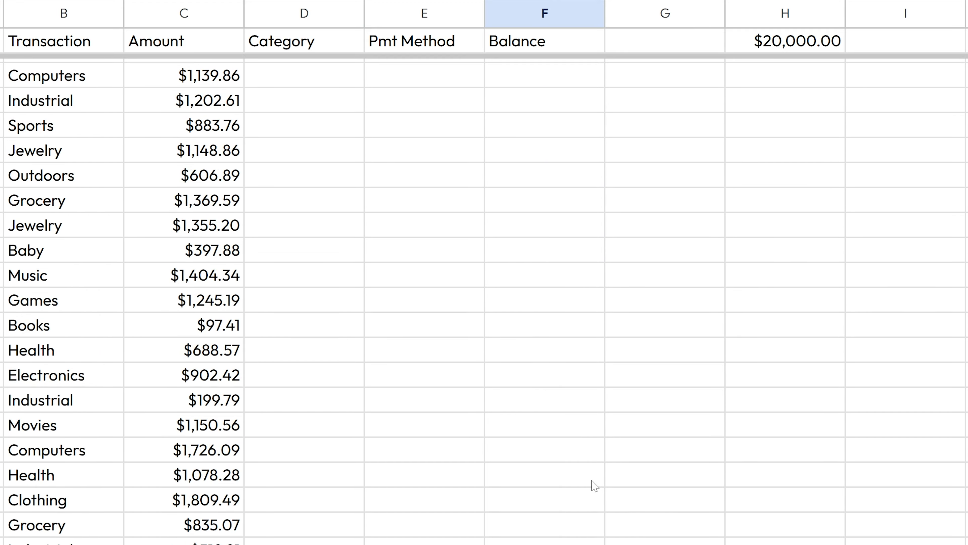
scroll(598, 473, "down", 5)
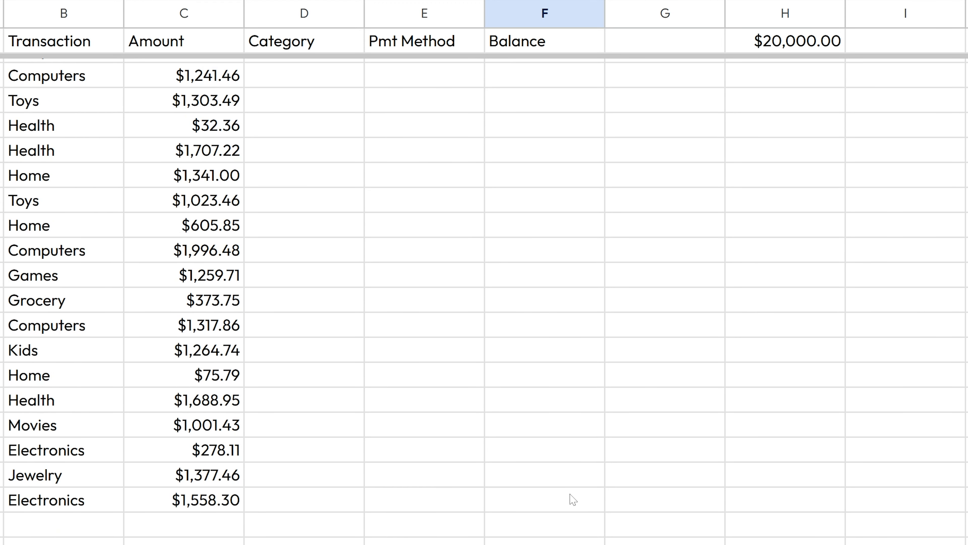
left_click(549, 503, "shift")
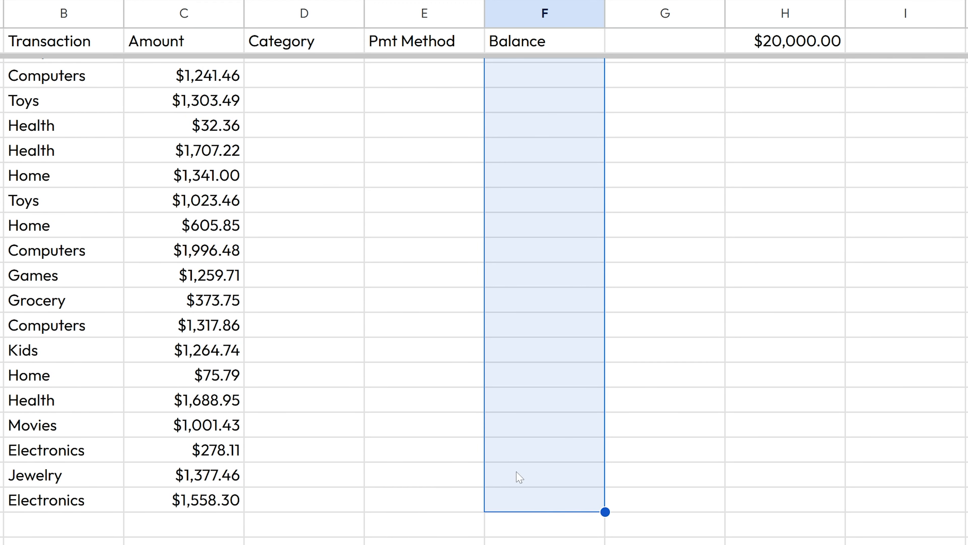
scroll(541, 454, "up", 20)
scroll(588, 461, "down", 4)
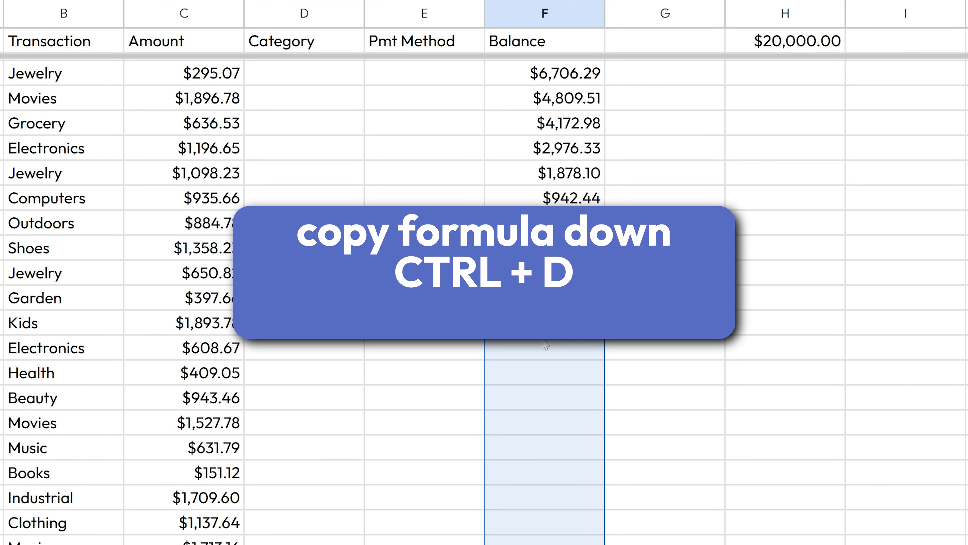
key("ctrl+d")
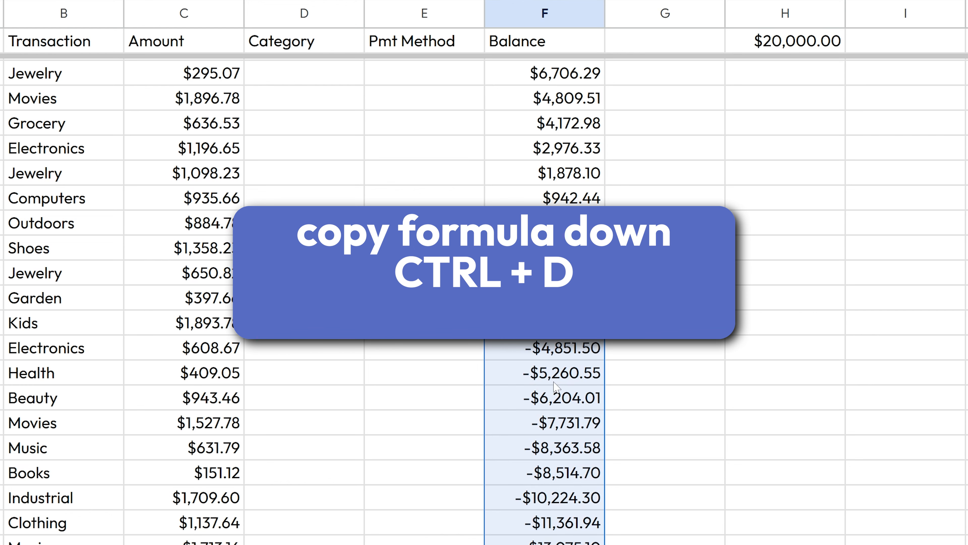
scroll(653, 328, "down", 20)
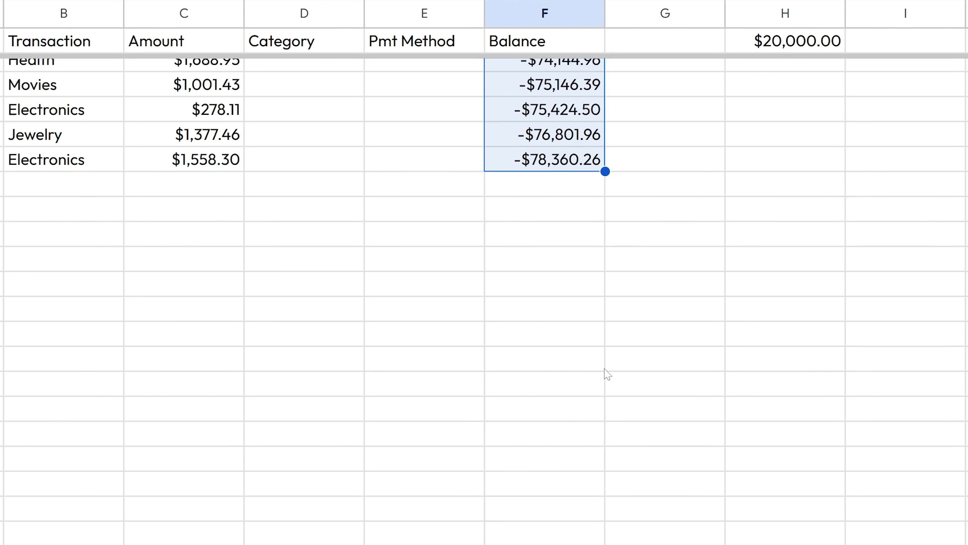
scroll(610, 347, "up", 2)
double_click(589, 226)
scroll(487, 376, "up", 4)
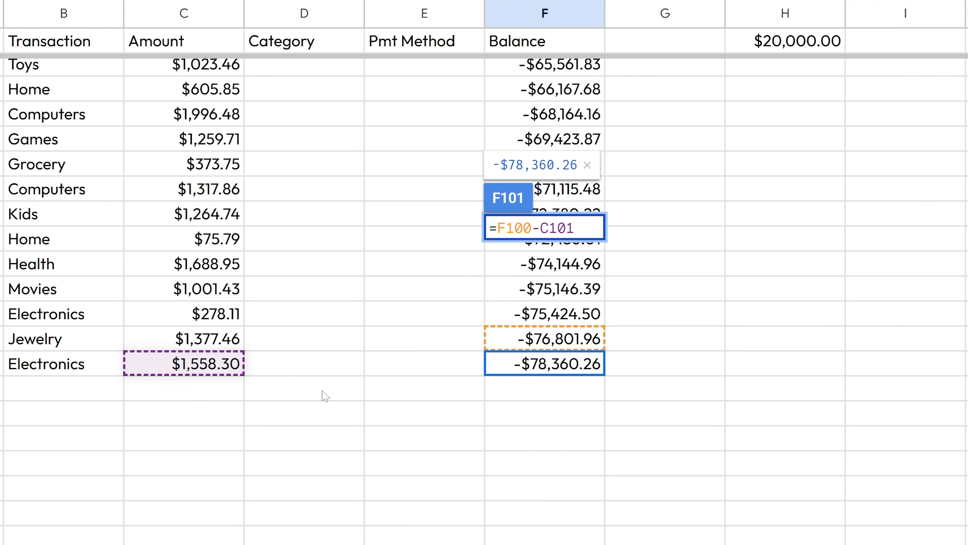
key("Escape")
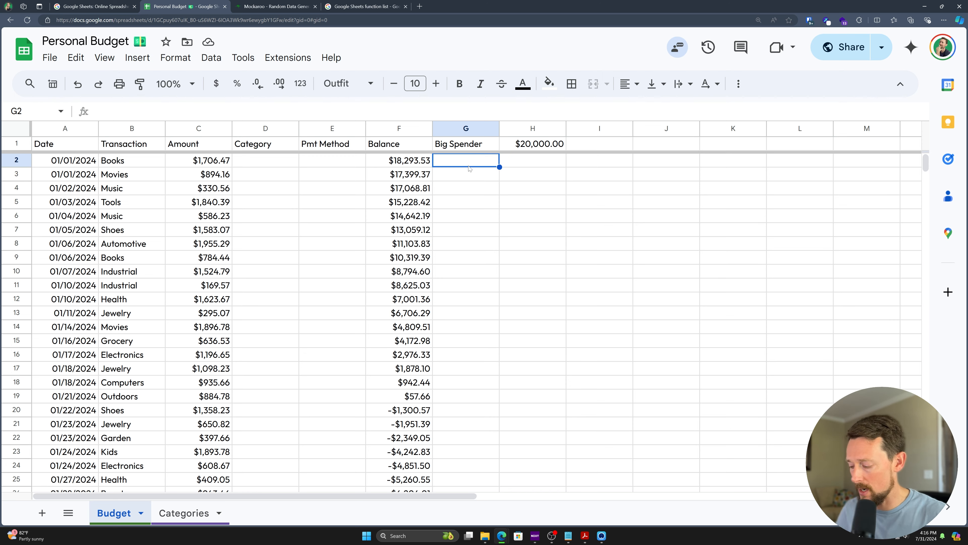
Step: Enter =IF(C2>1000,"Big Spender","Not Much") in G2, labelling $1,706.47 as Big Spender
type("=if")
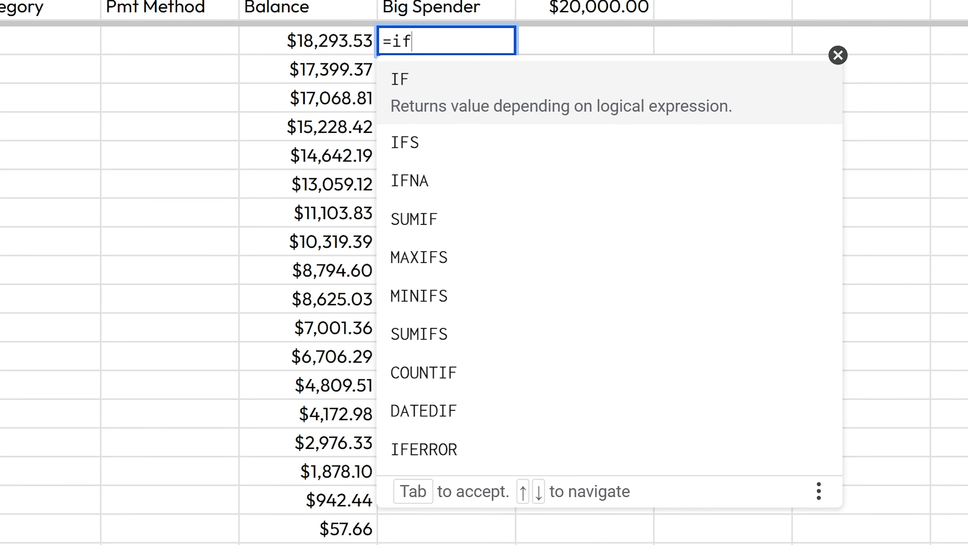
key("Tab")
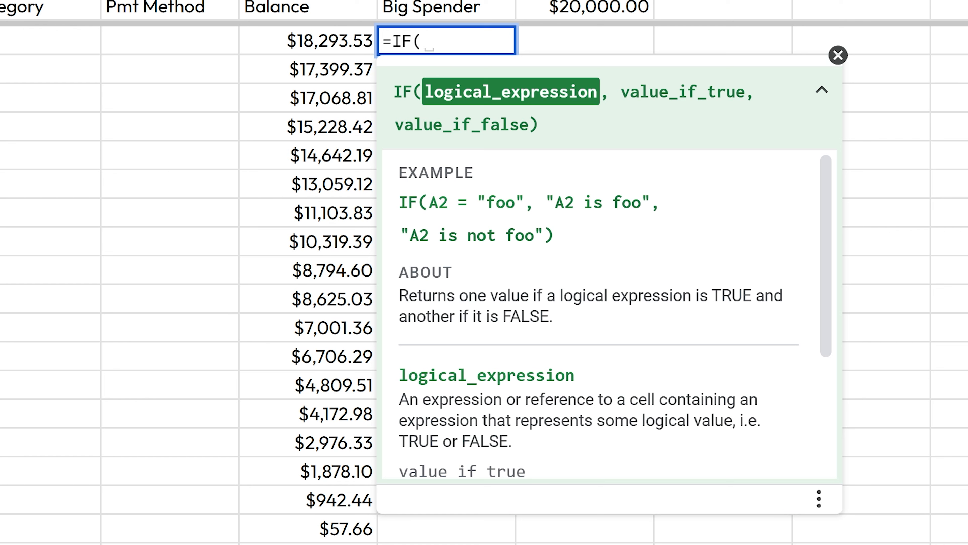
left_click_drag(429, 203, 652, 208)
left_click_drag(400, 235, 543, 235)
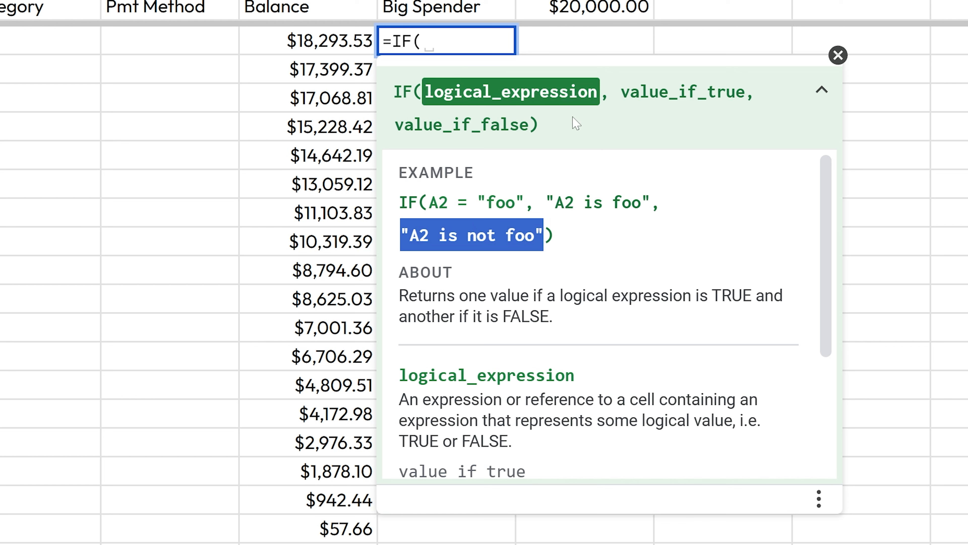
left_click(457, 43)
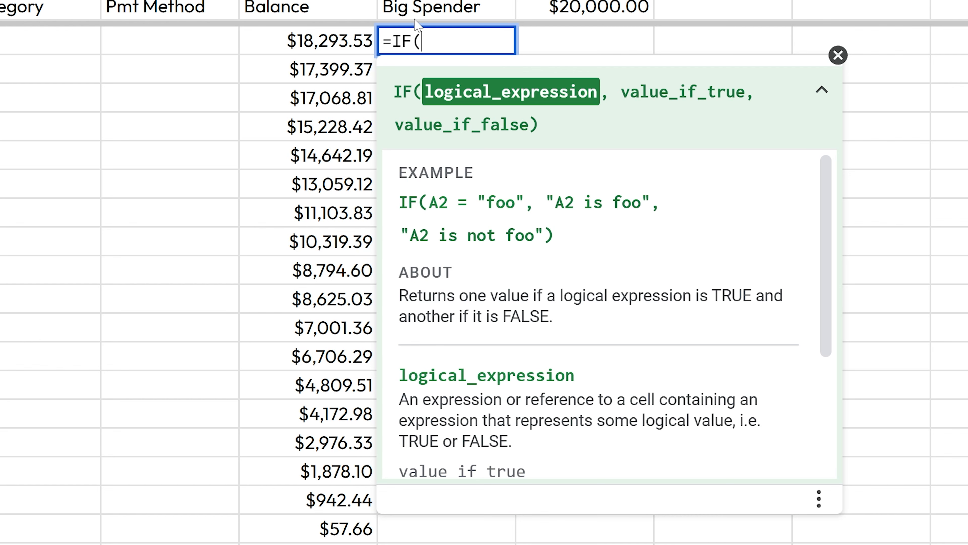
left_click(84, 40)
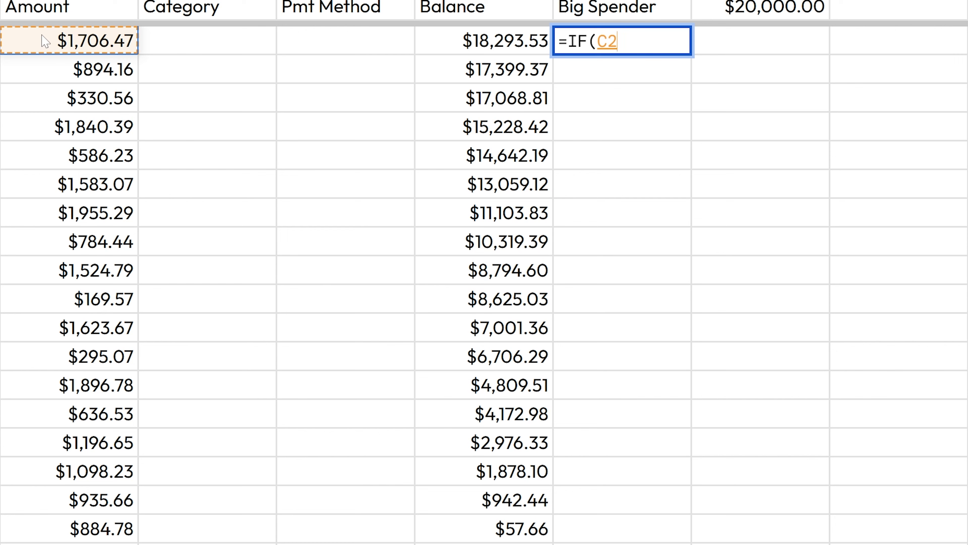
type(">1000")
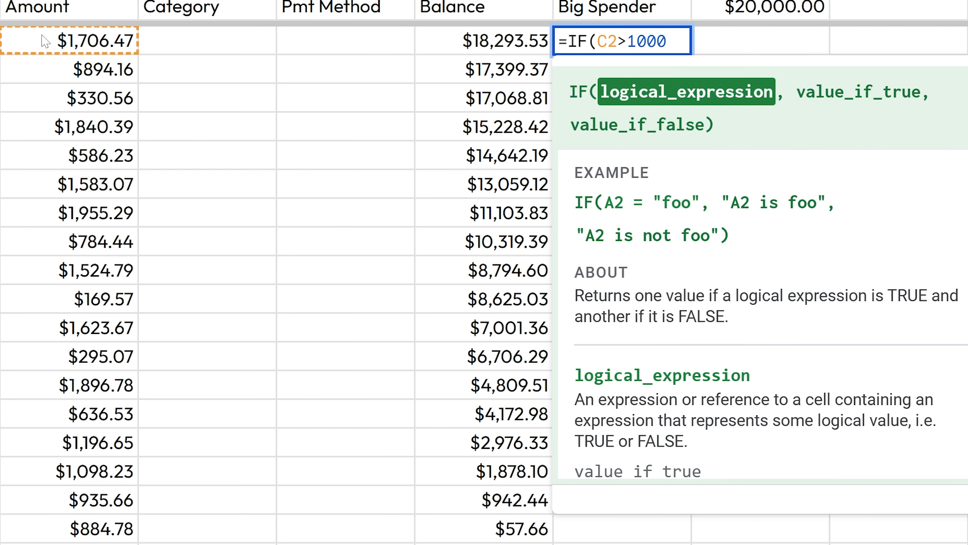
type(",\"Big")
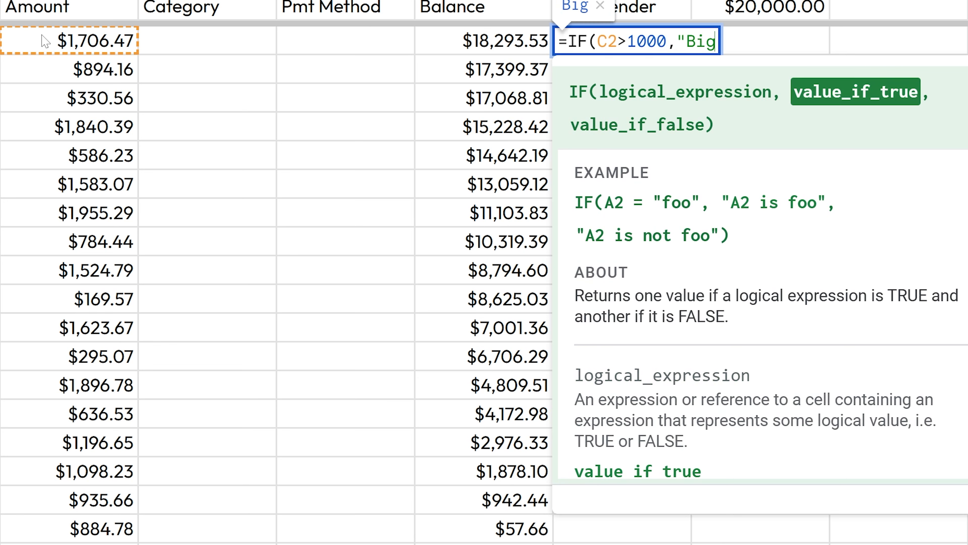
type(" Spender\",")
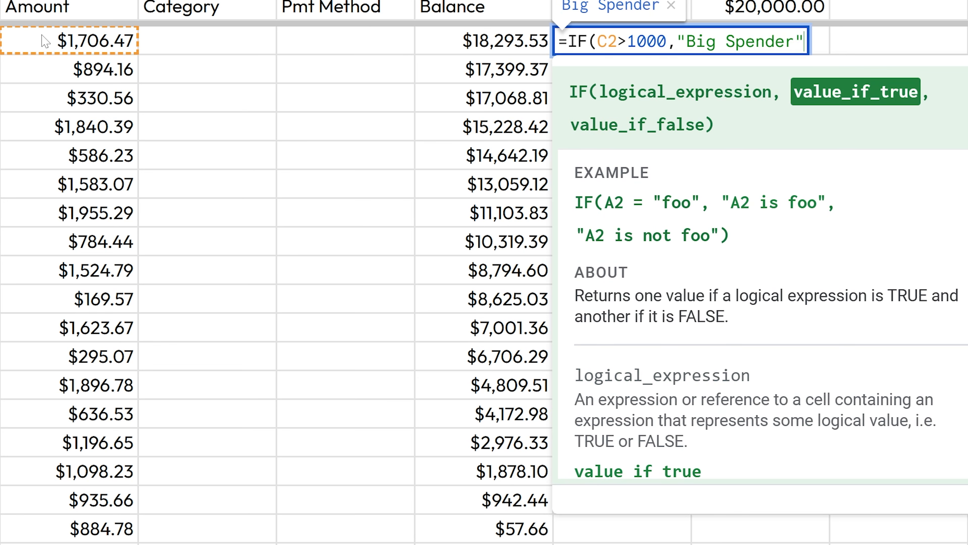
key("BackSpace")
type("\"Not Much")
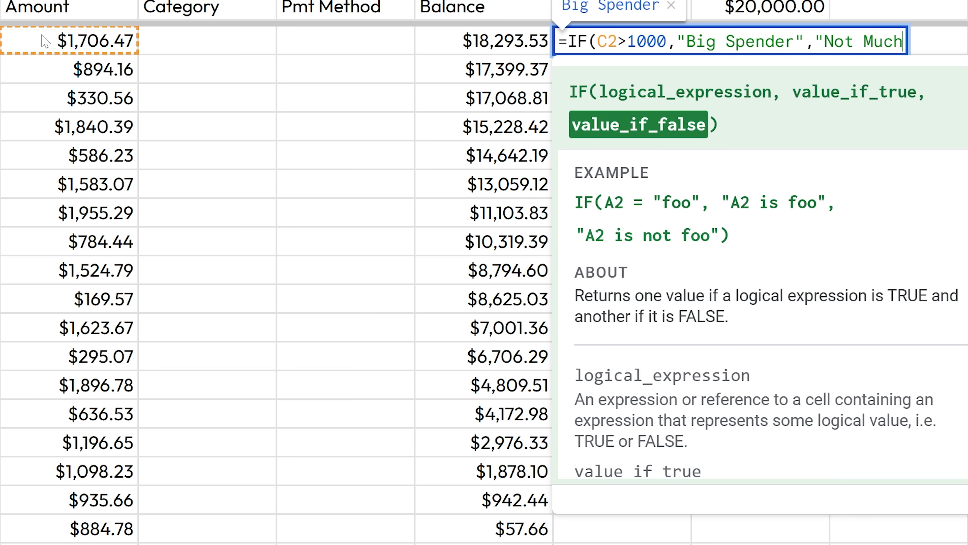
type("\")")
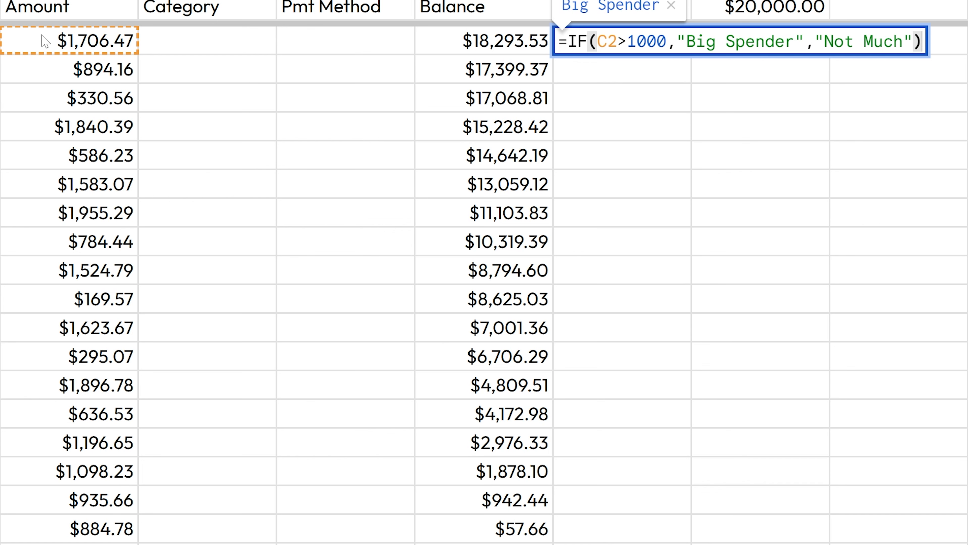
key("Return")
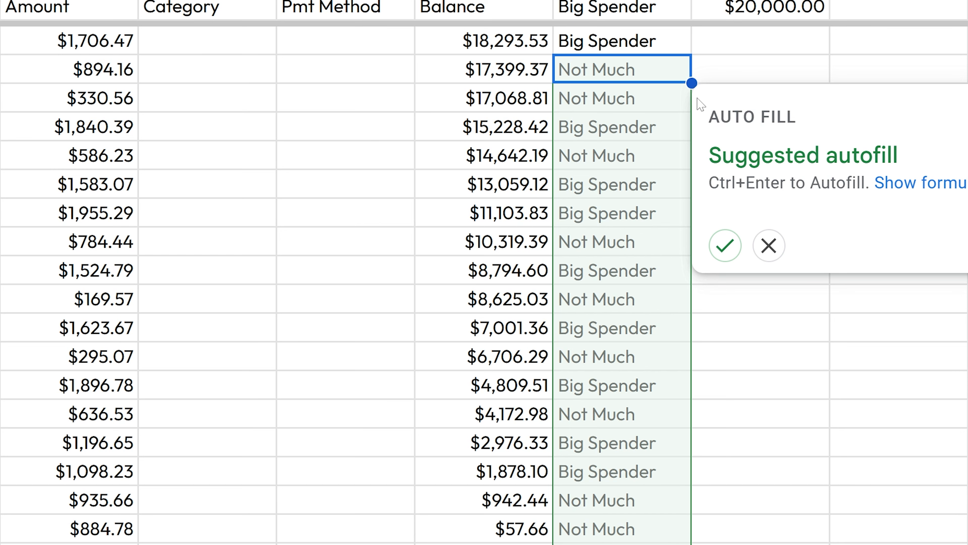
Step: Accept the autofill suggestion down the Big Spender column and spot-check several rows' IF formulas
key("ctrl+Return")
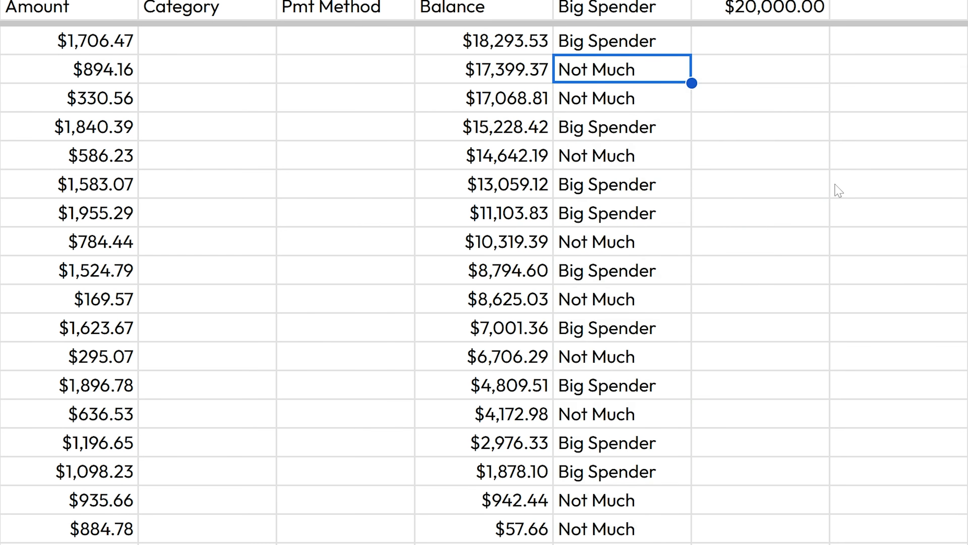
double_click(603, 338)
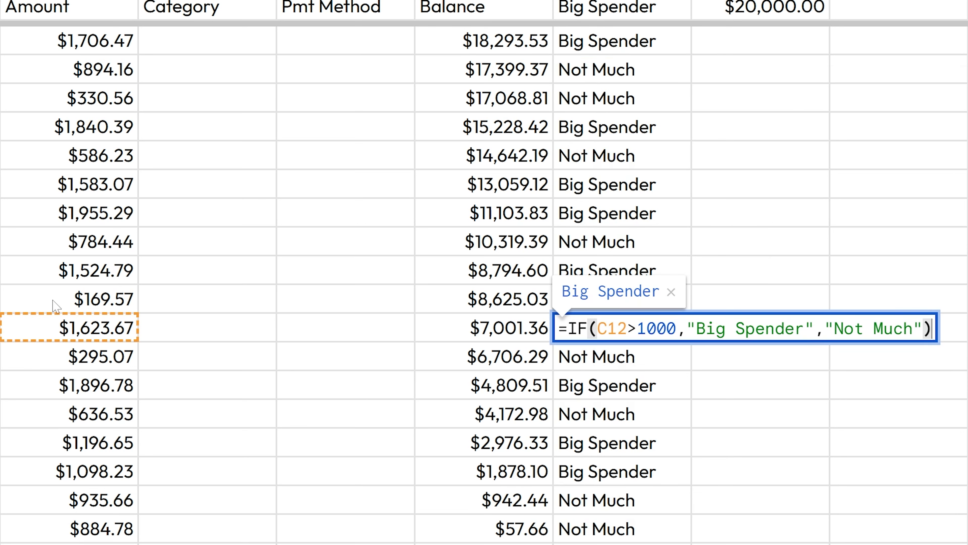
key("Escape")
double_click(633, 419)
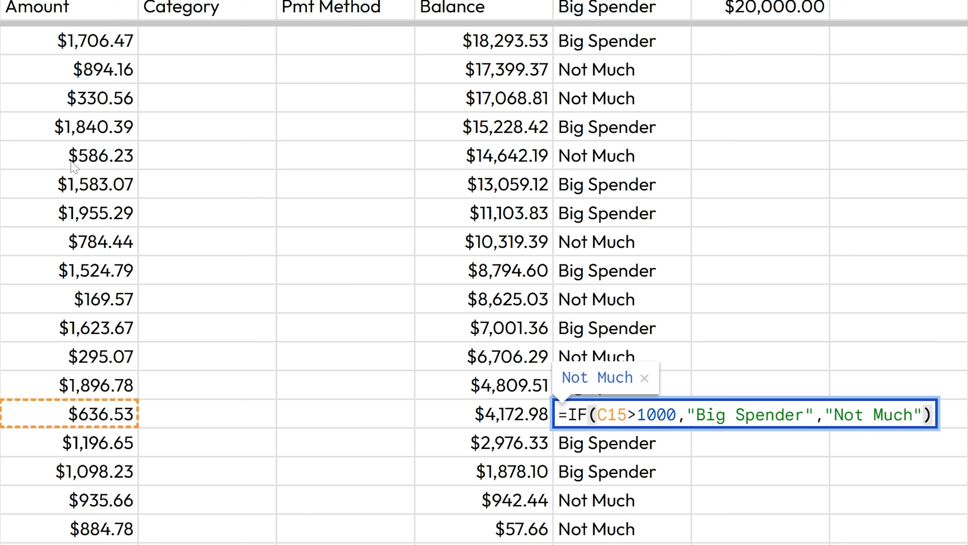
key("Escape")
double_click(646, 450)
key("Escape")
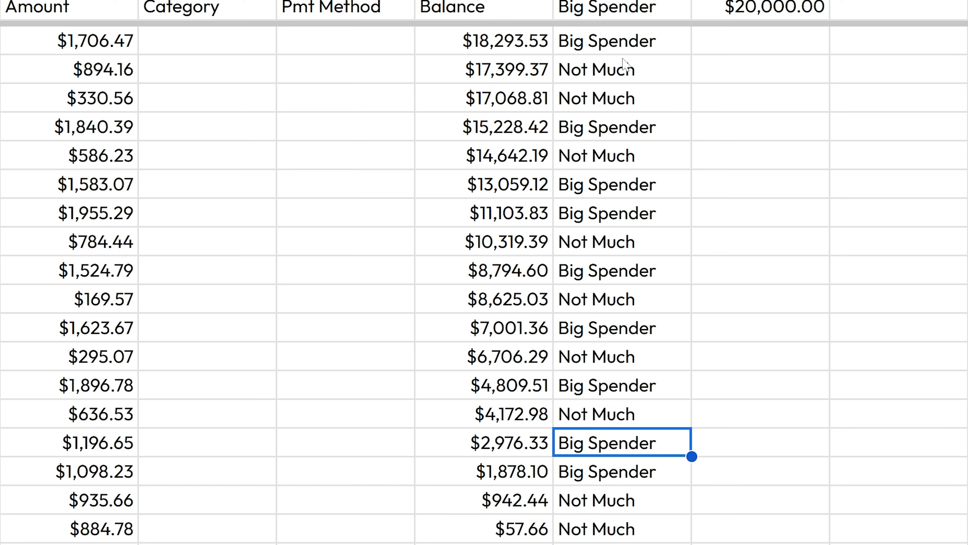
left_click(623, 46)
double_click(624, 46)
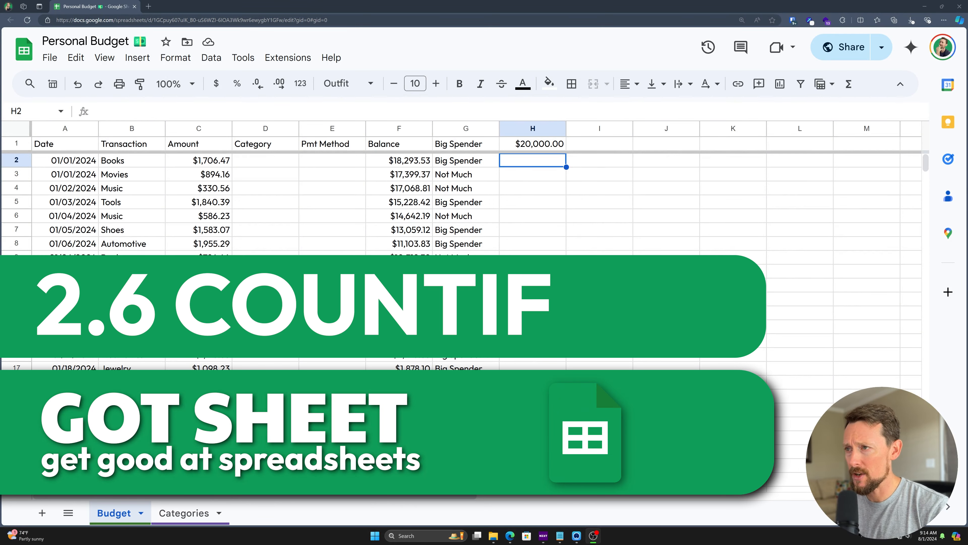
Step: Start a formula in H2 by typing =if to list conditional functions
type("=if")
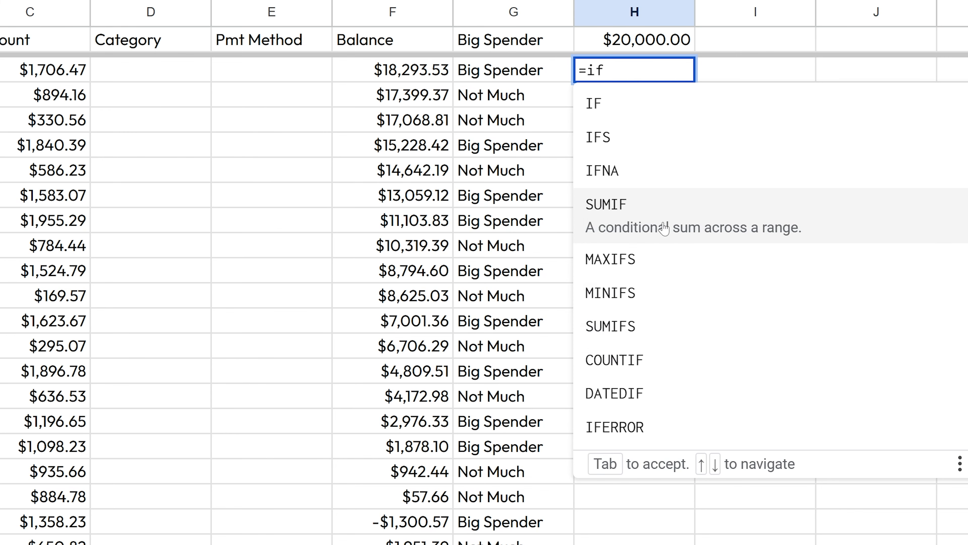
Step: Enter =COUNTIF(C2:C) in H2, which returns #N/A without a criterion
left_click(669, 73)
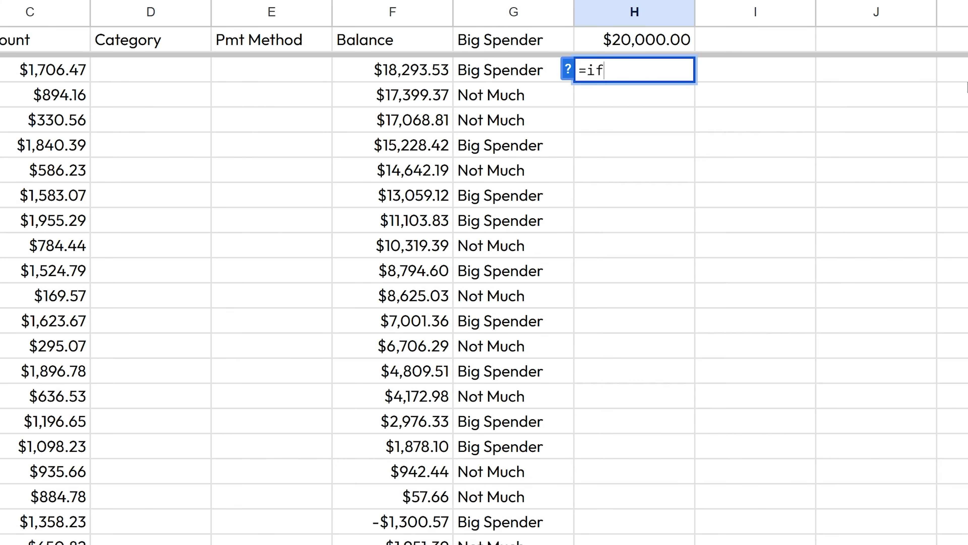
left_click(568, 75)
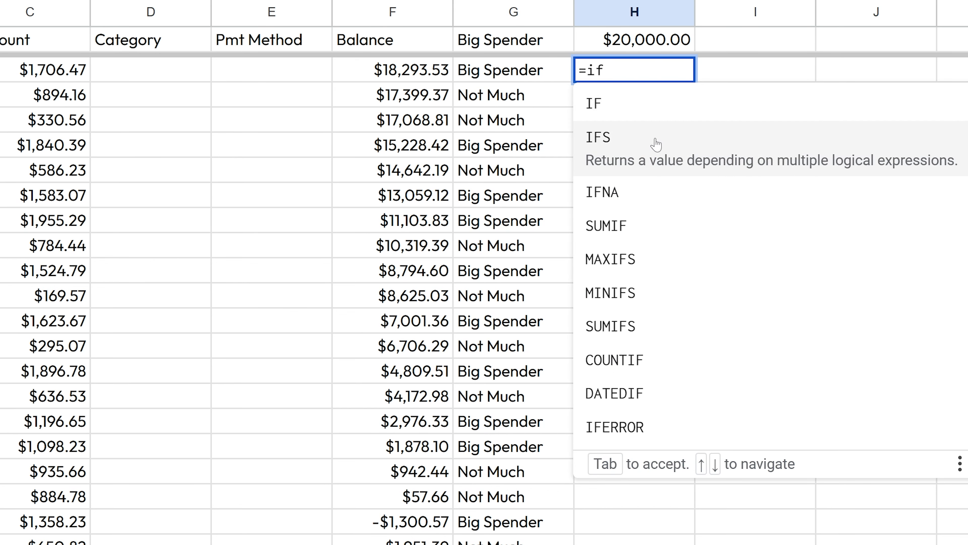
left_click(649, 367)
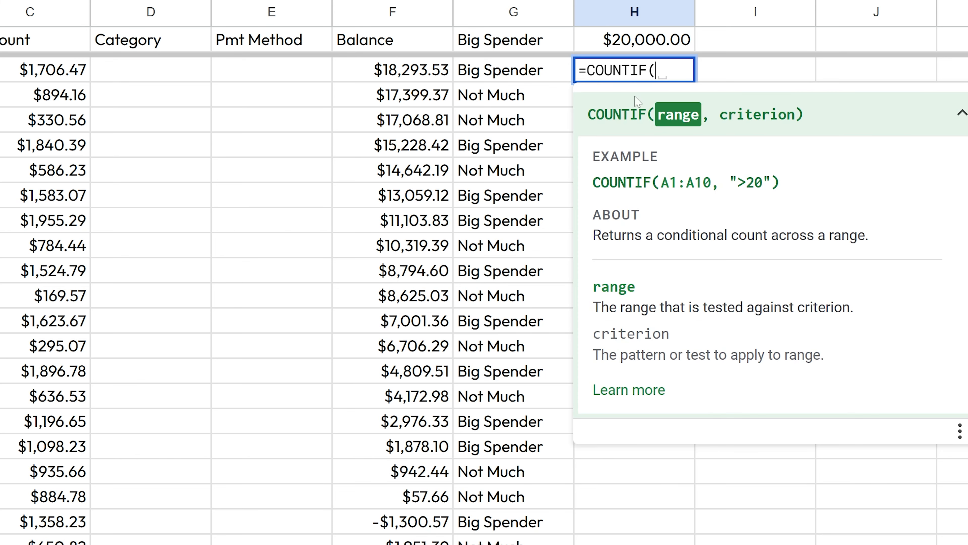
type("C")
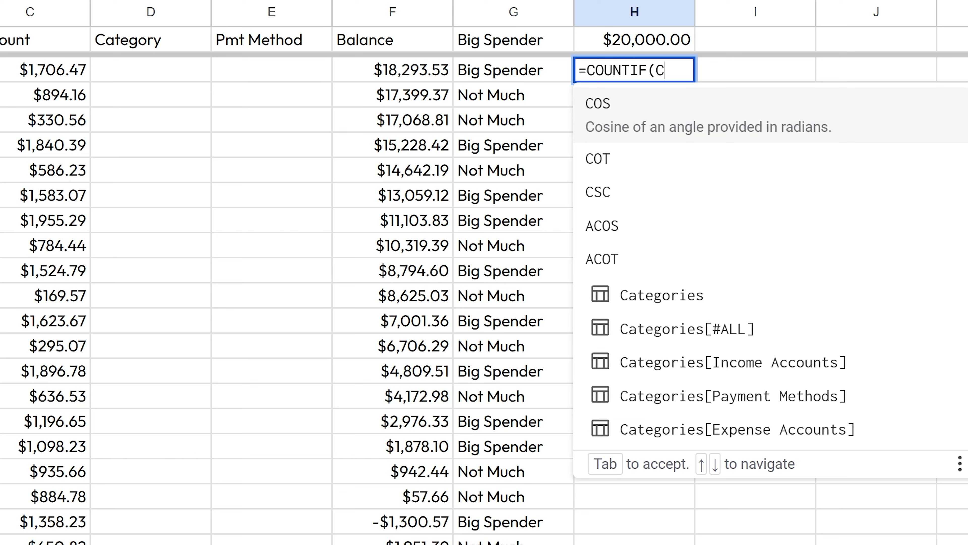
type("2")
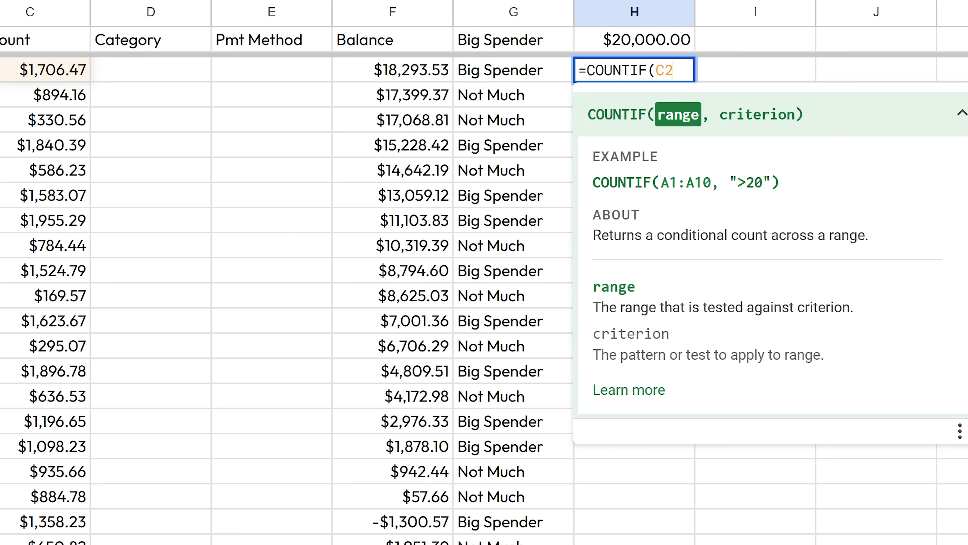
type(":")
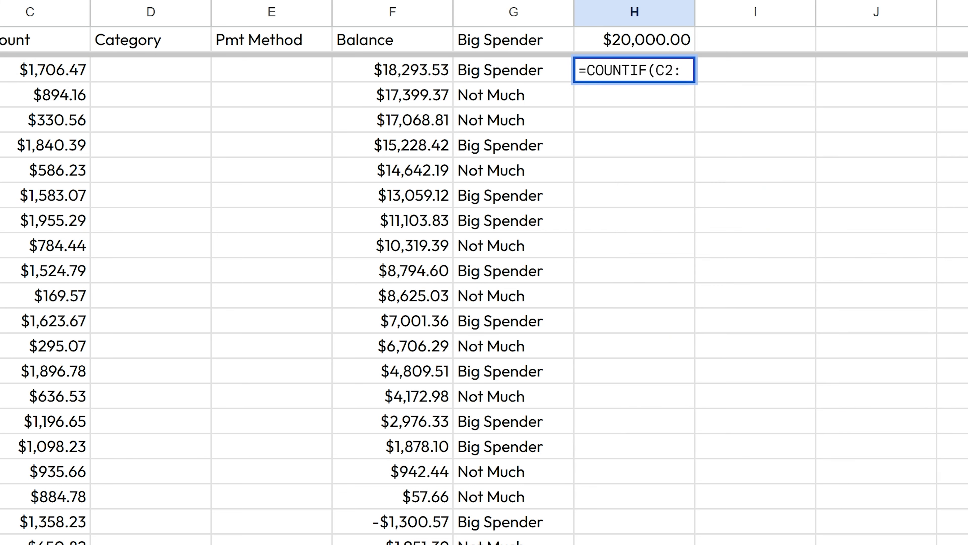
type("C")
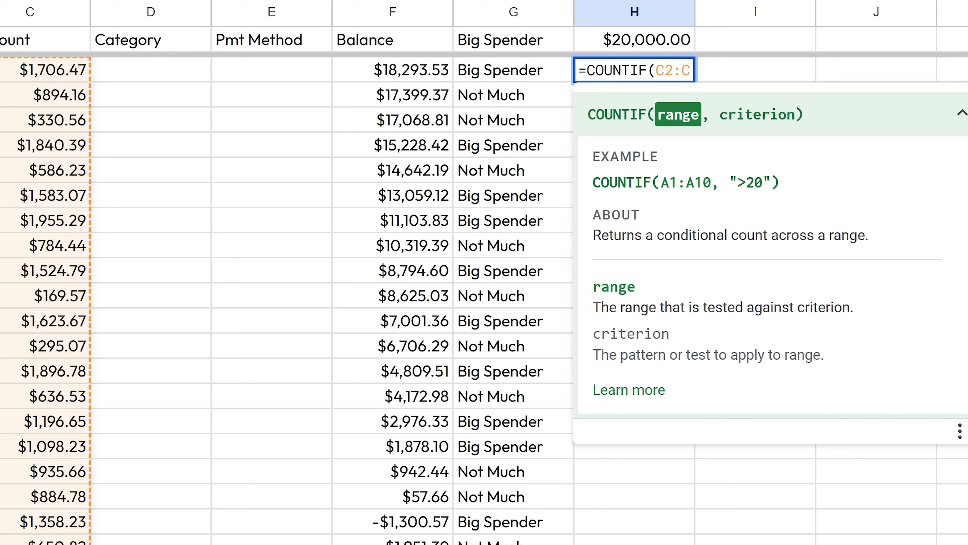
type(")")
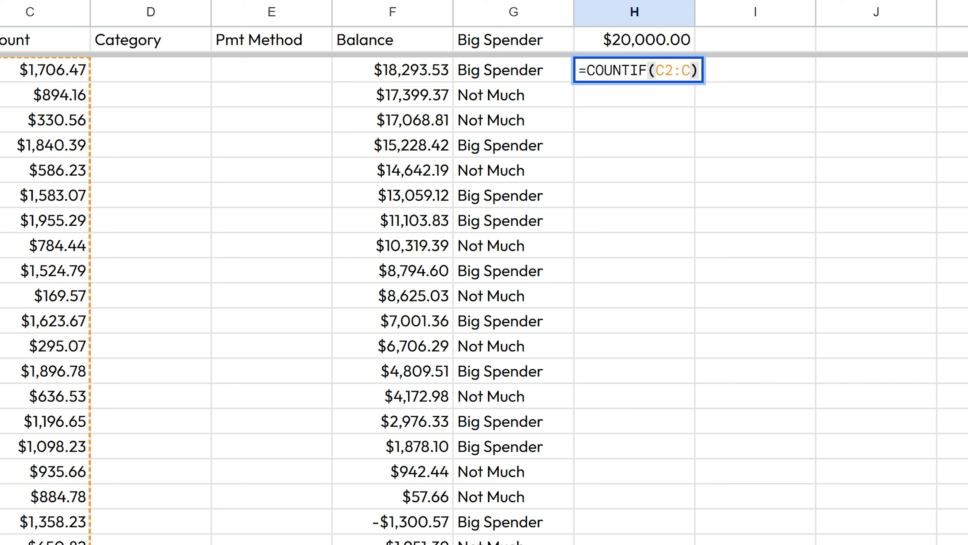
key("Return")
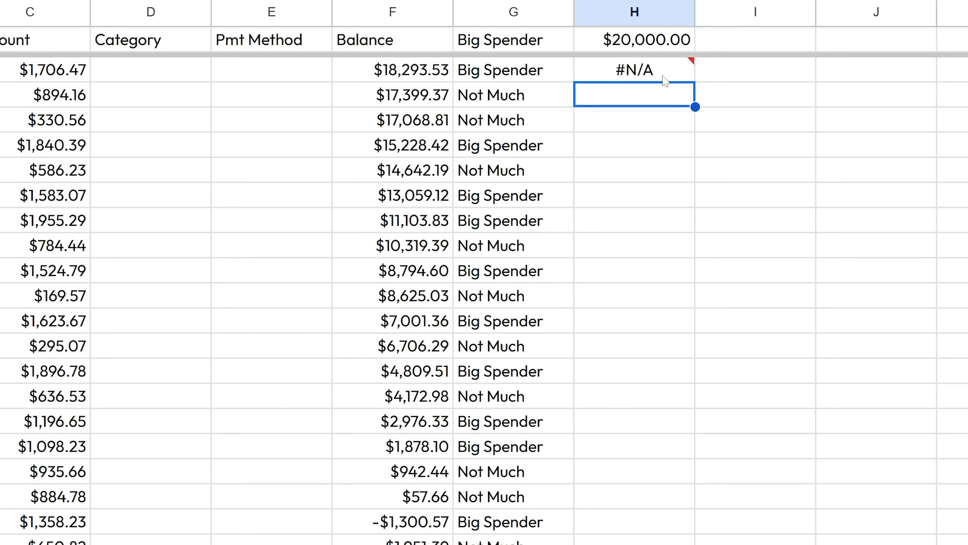
Step: Change H2 to =COUNTIF(C2:C,">500") so it counts the 76 amounts over 500, then go to J1
double_click(664, 76)
key("Left")
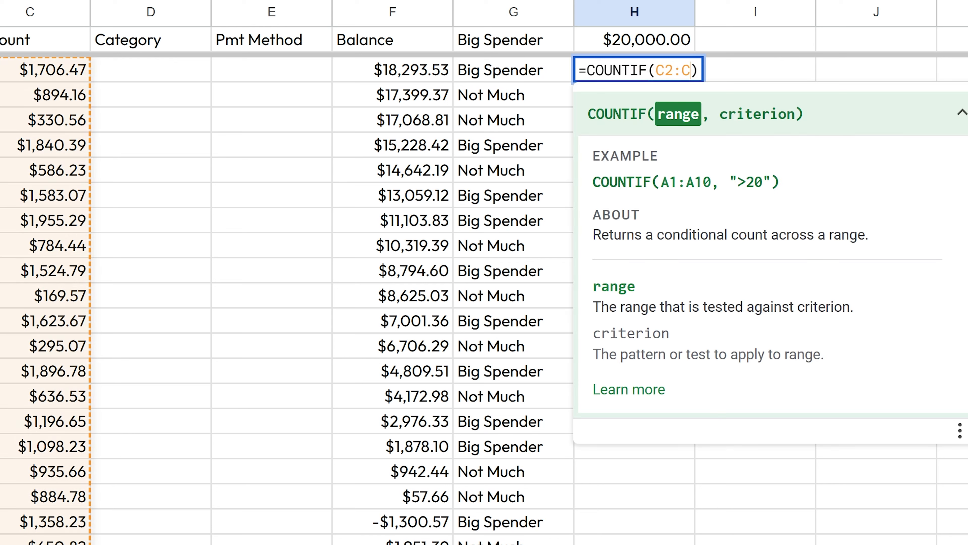
type(",")
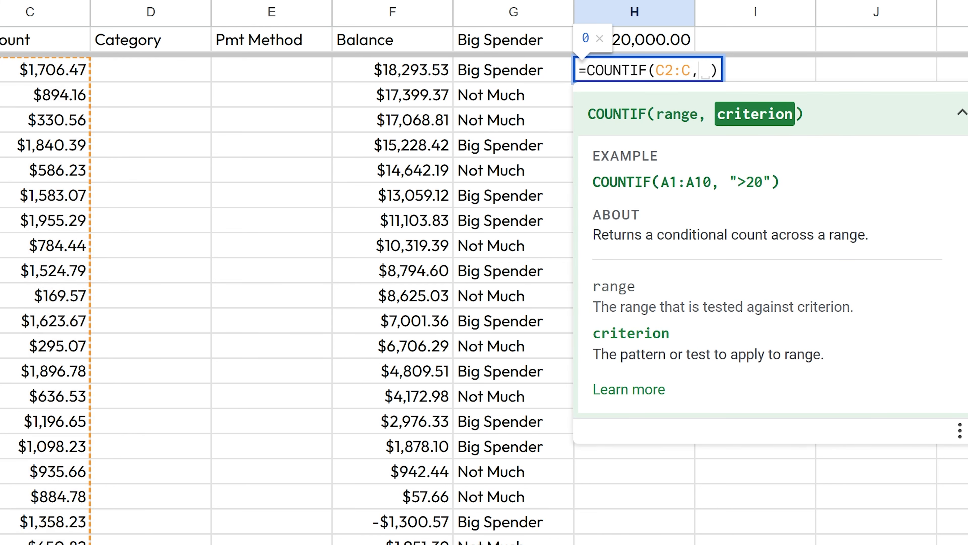
key("BackSpace")
type("\">500\"")
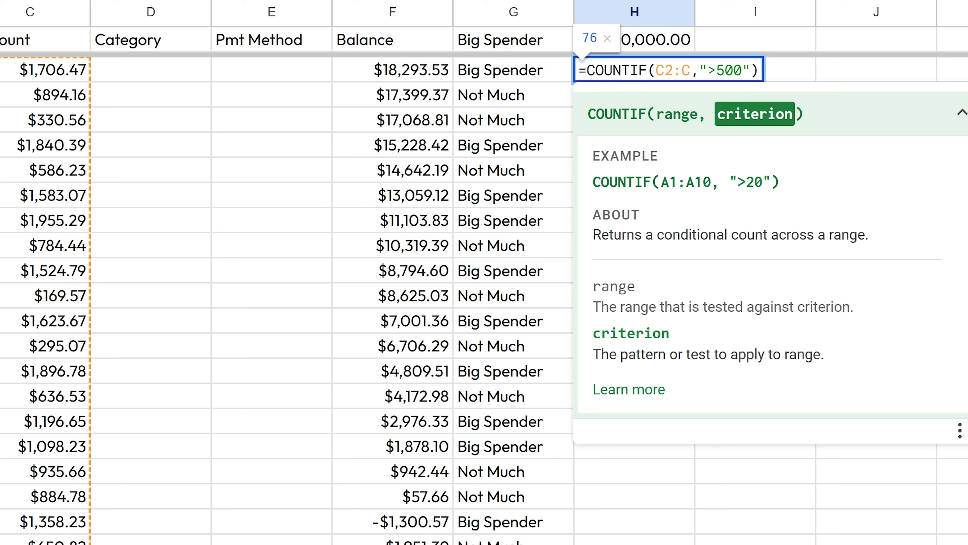
key("Return")
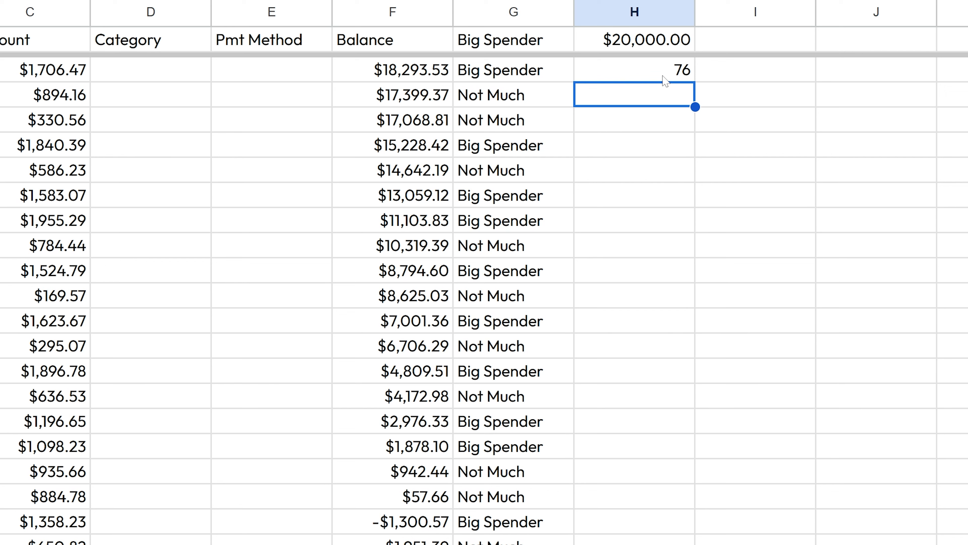
key("Up")
key("Up")
key("Right")
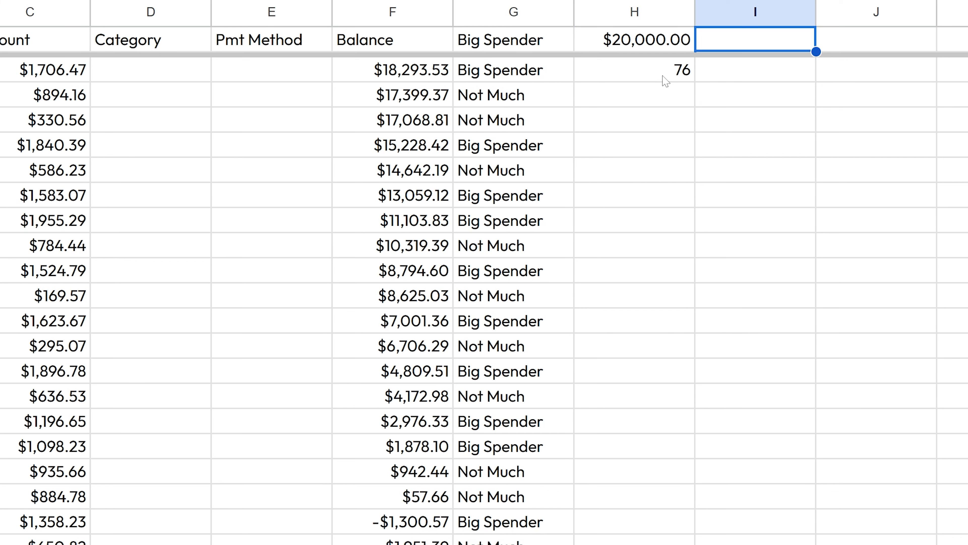
key("Right")
Step: Enter 500 in J1 and label I1 'amount to search 👉' using the emoji picker
type("500")
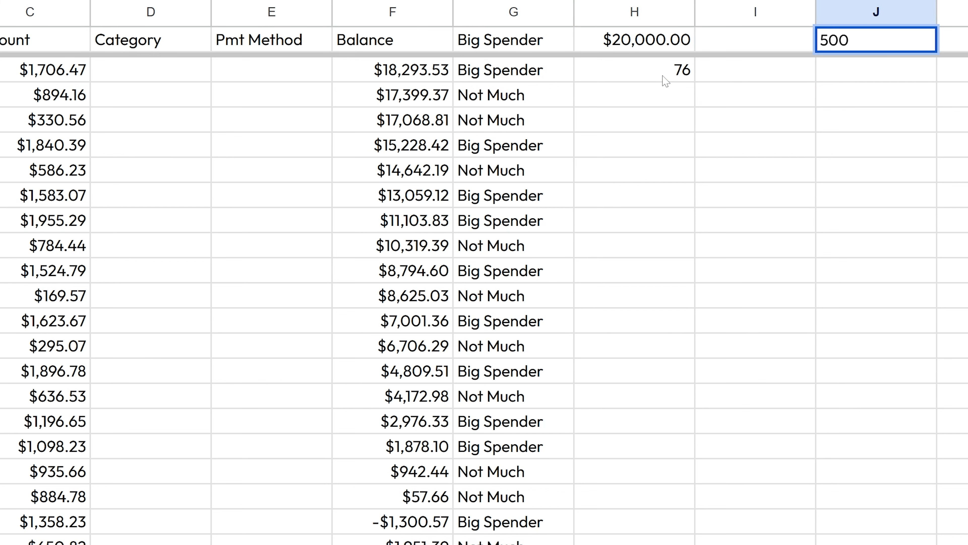
key("Left")
type("amount to search")
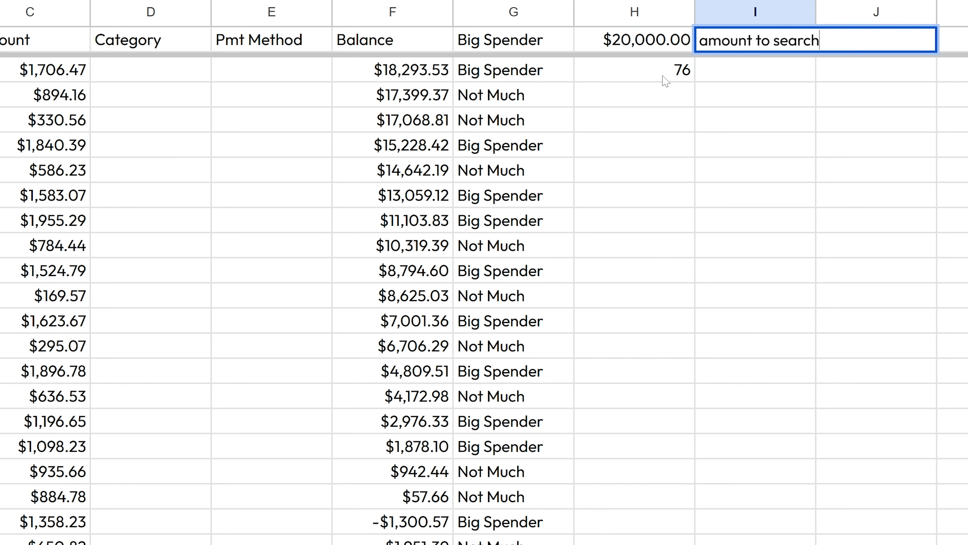
key("super+period")
type("point")
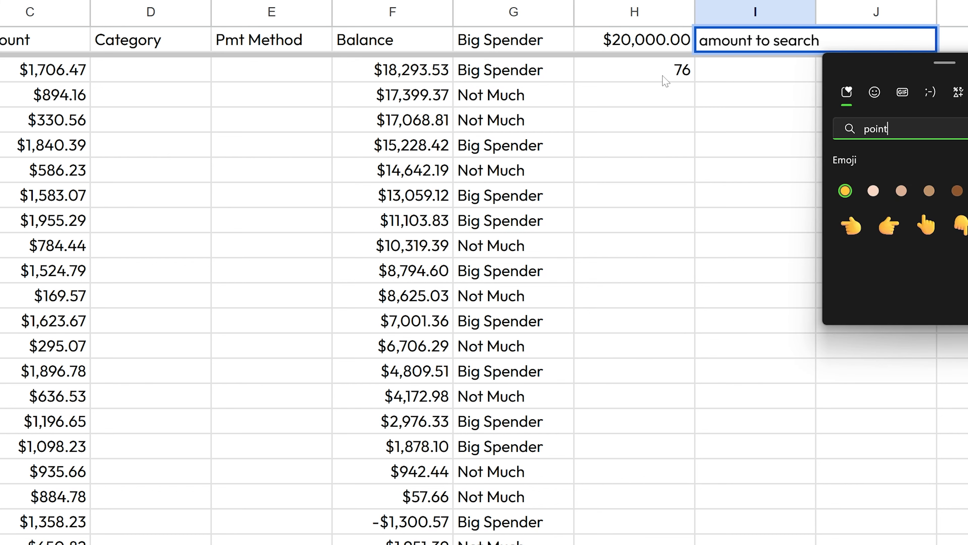
key("Right")
key("Return")
key("Escape")
key("Return")
Step: Autofit column I to its label and make J1 a bold $500
key("Up")
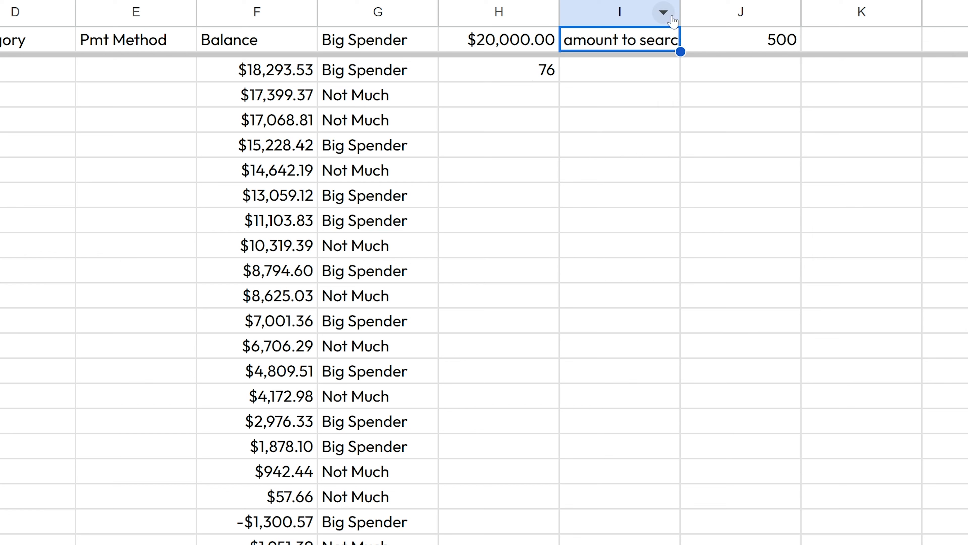
double_click(680, 11)
left_click(778, 49)
key("ctrl+b")
type("$500")
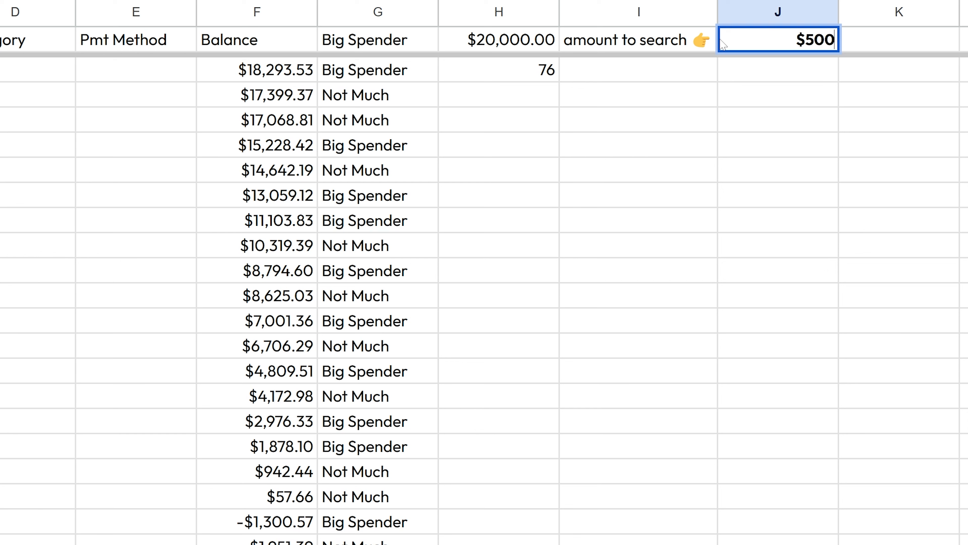
key("Return")
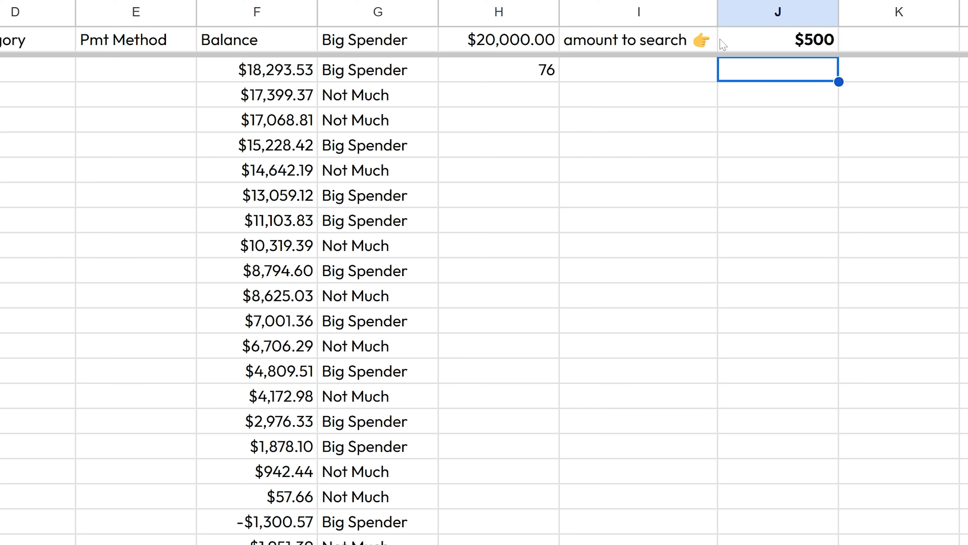
left_click(501, 77)
key("F2")
Step: Replace the hard-coded 500 in H2's criterion with a J1 reference
key("Left")
key("Left")
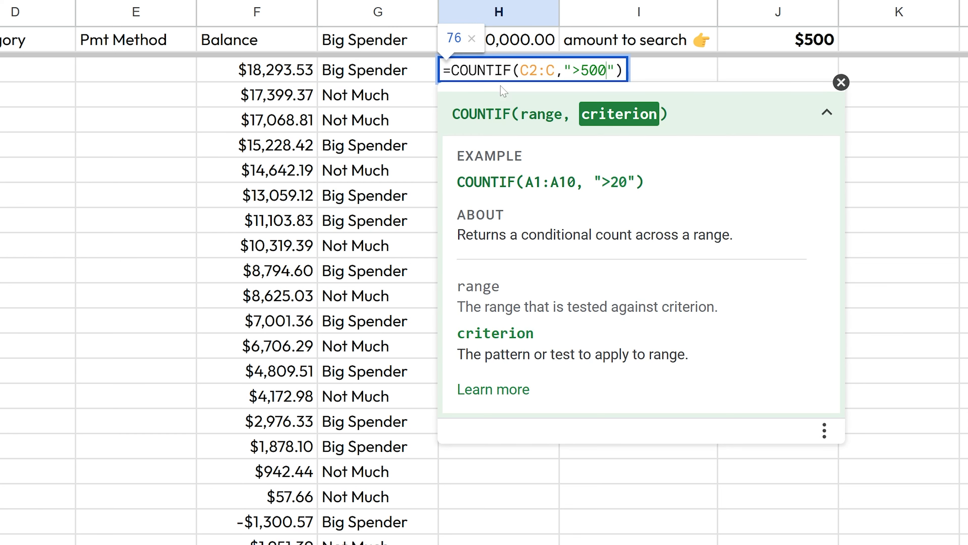
key("BackSpace")
key("BackSpace")
key("BackSpace")
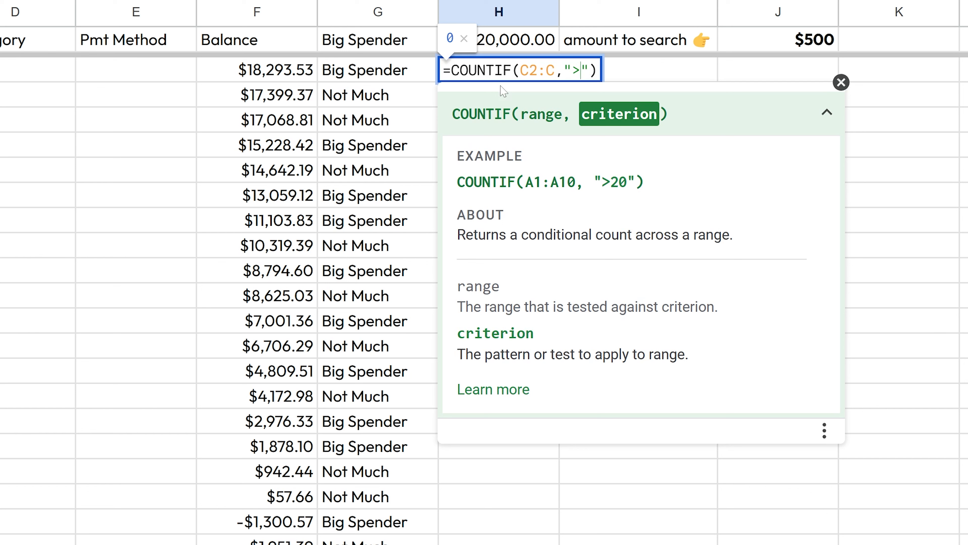
type("J1")
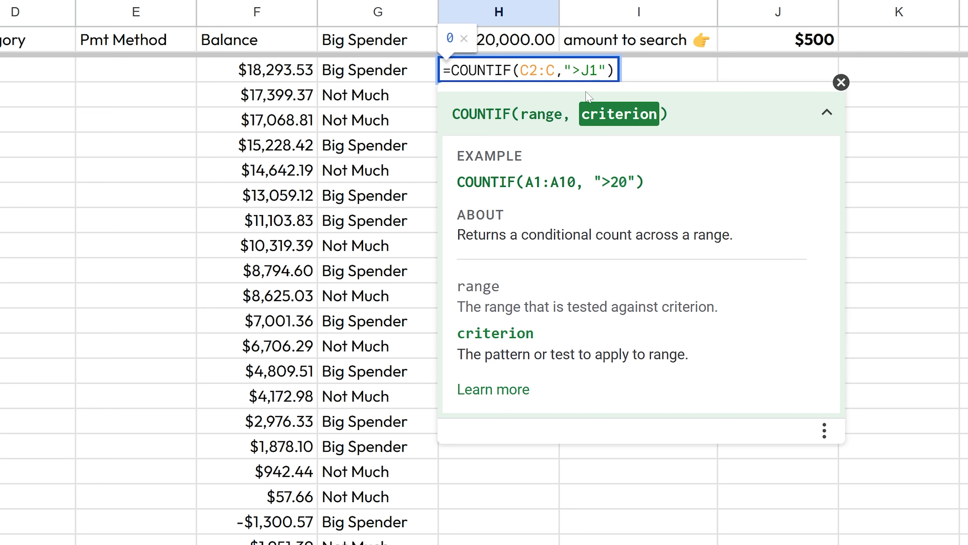
key("Return")
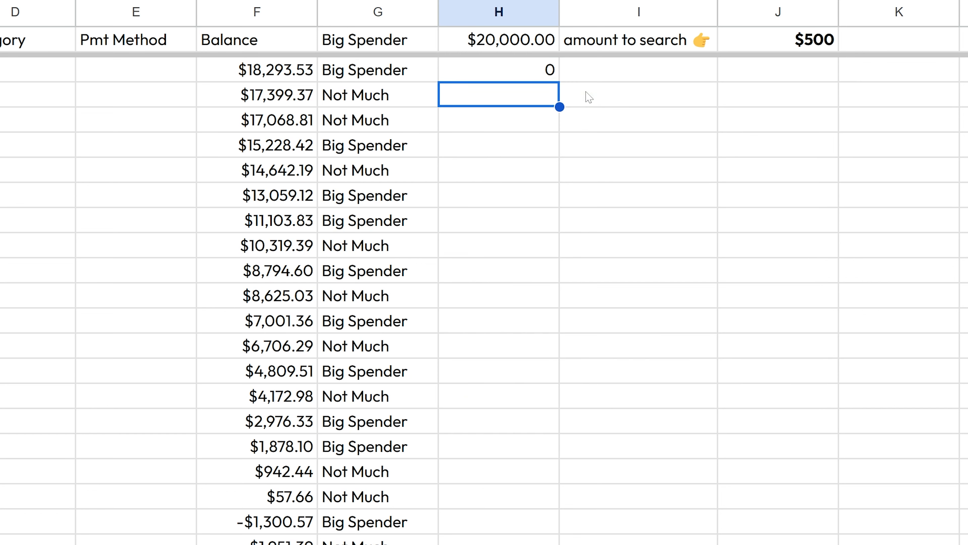
Step: Rewrite H2's criterion as ">"&J1 so the threshold comes from J1
key("Up")
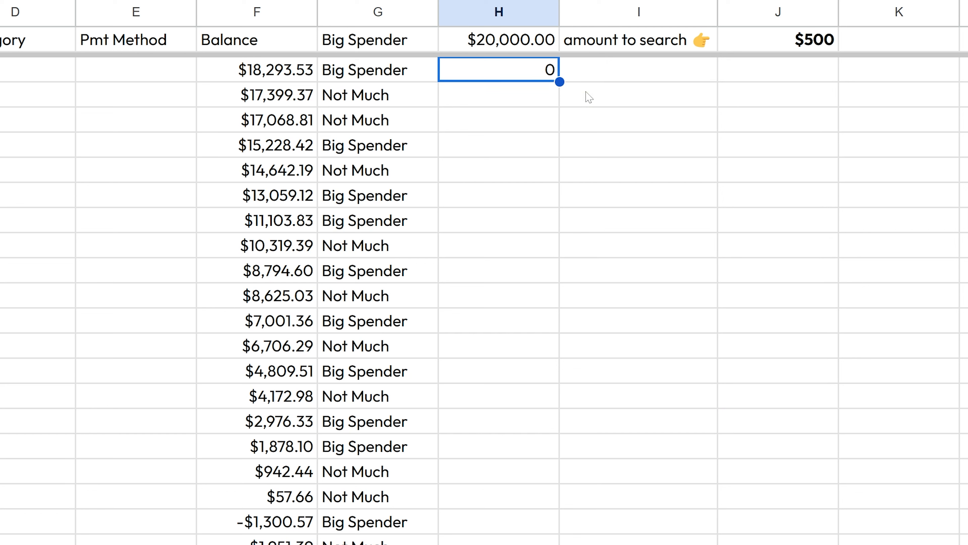
key("Return")
key("Left")
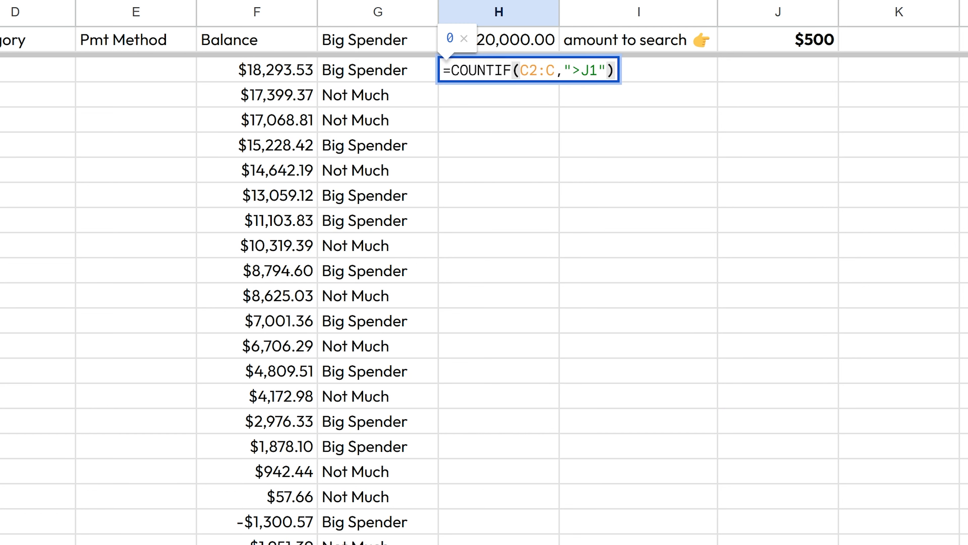
key("Left")
key("shift+Left")
key("shift+Left")
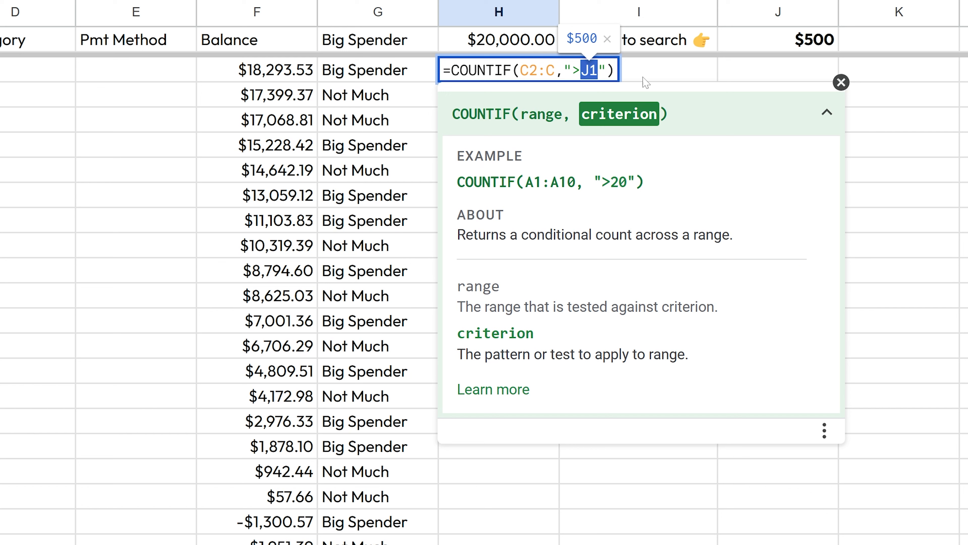
key("BackSpace")
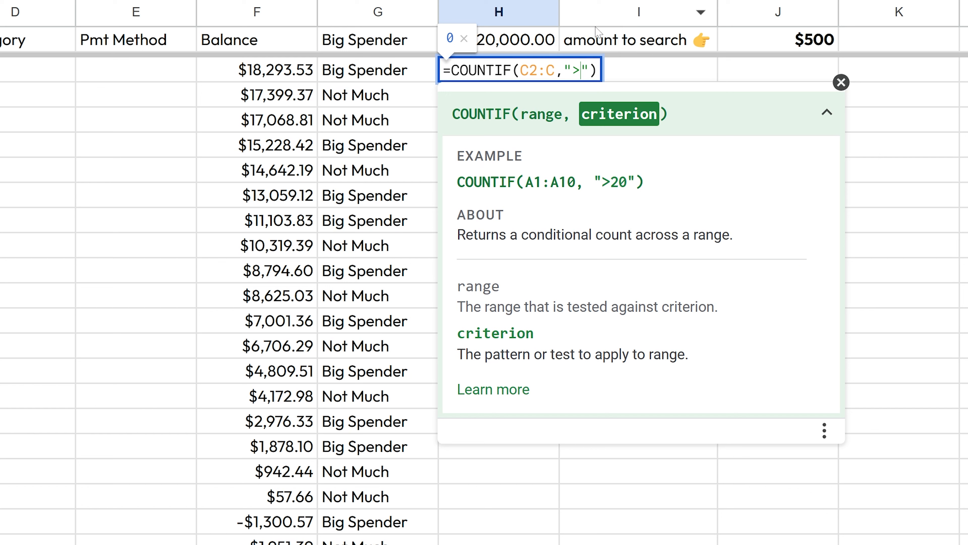
key("Right")
type("& ")
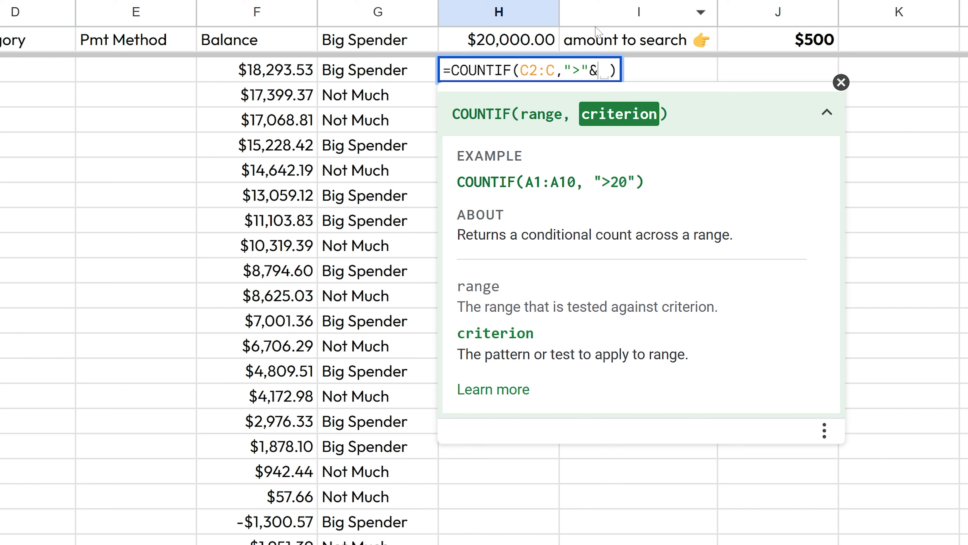
type("J1")
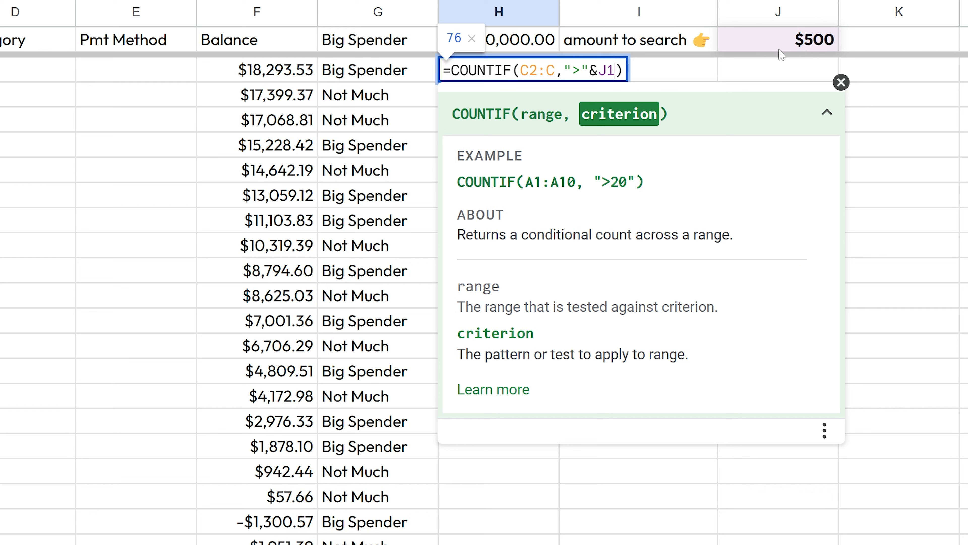
Step: Confirm =COUNTIF(C2:C,">"&J1) in H2, still returning 76, and move to J1
left_click_drag(598, 71, 616, 71)
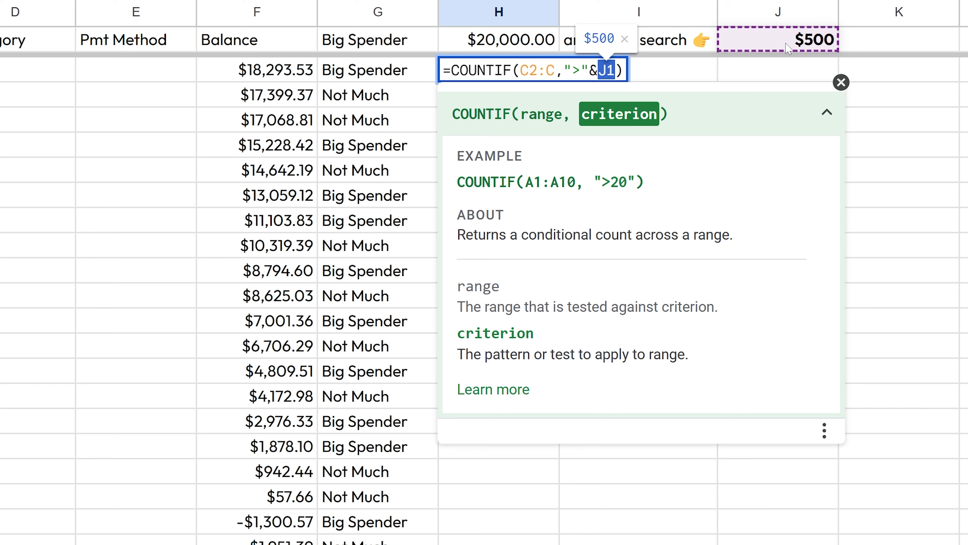
left_click(606, 71)
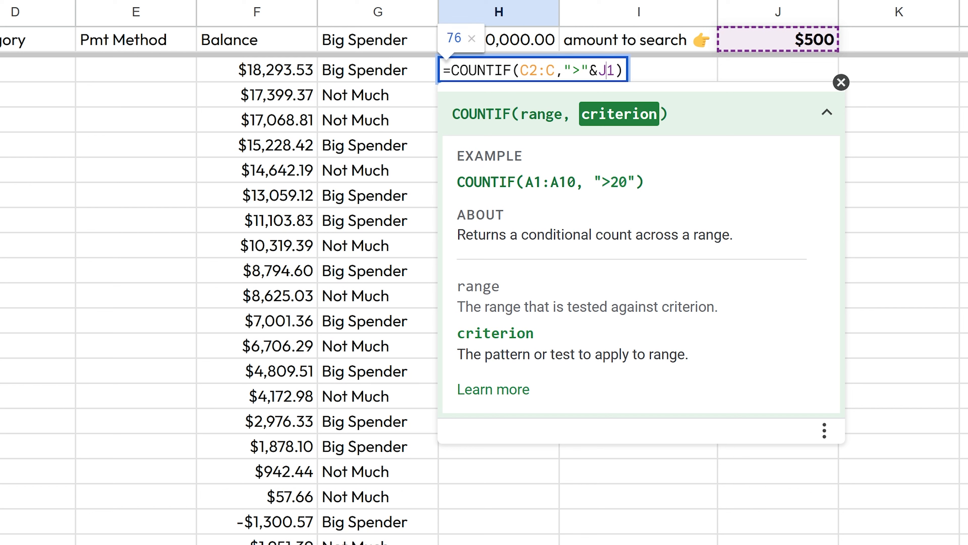
key("Right")
key("shift+Left")
key("shift+Left")
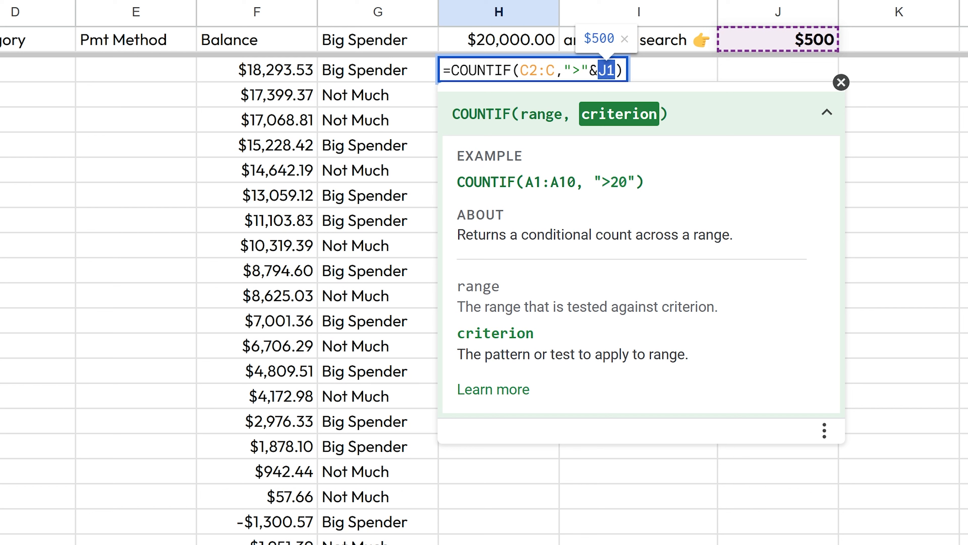
left_click(606, 71)
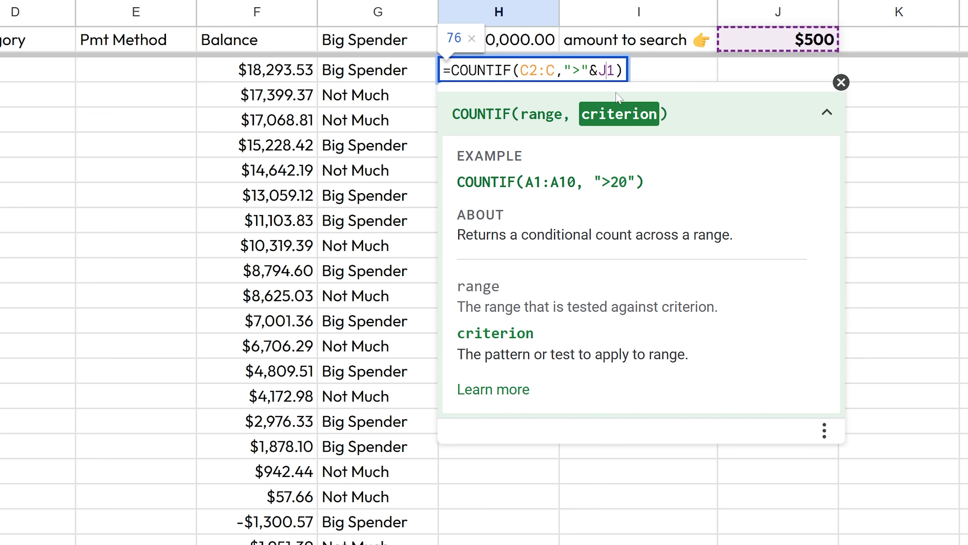
key("Return")
key("Up")
key("Up")
key("Right")
key("Right")
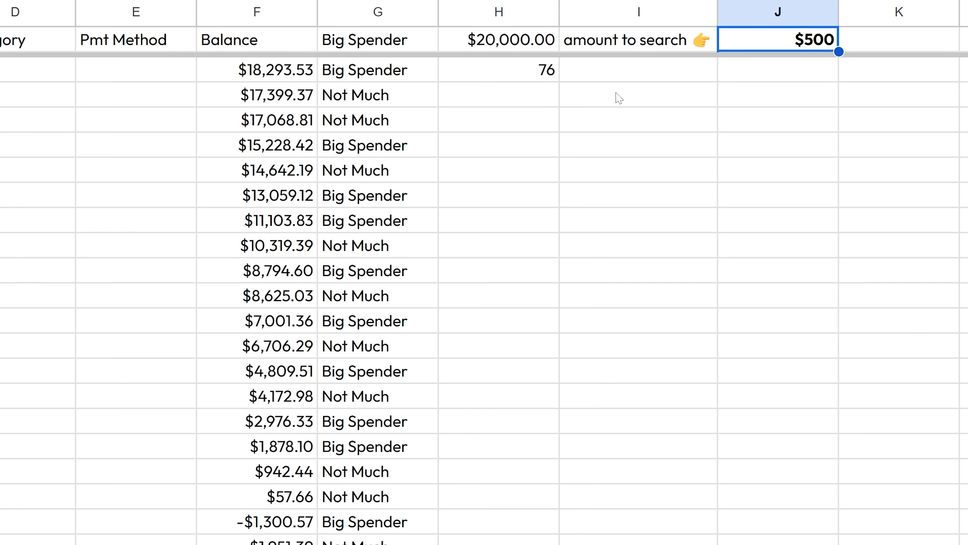
Step: Enter 1200 in J1 and check that H2's COUNTIF now returns 39
type("1200")
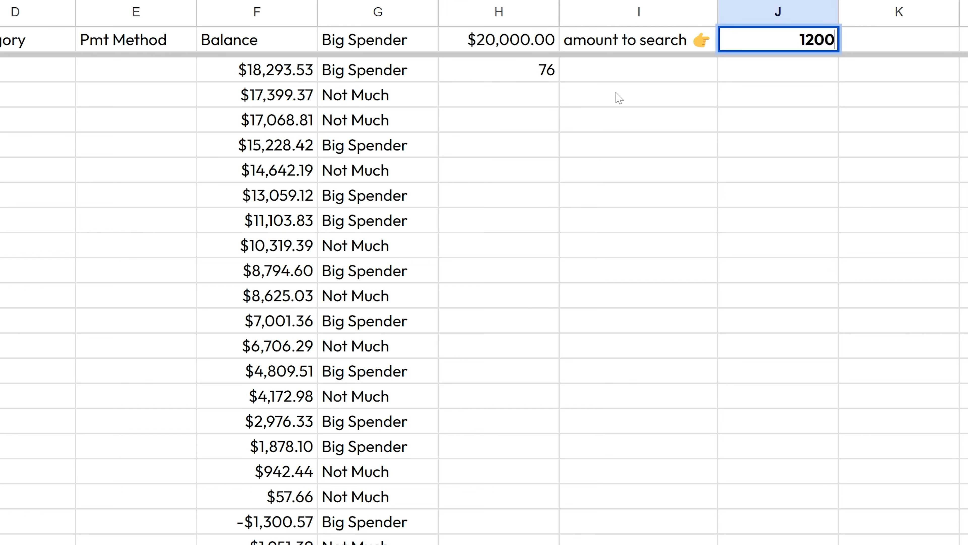
key("Return")
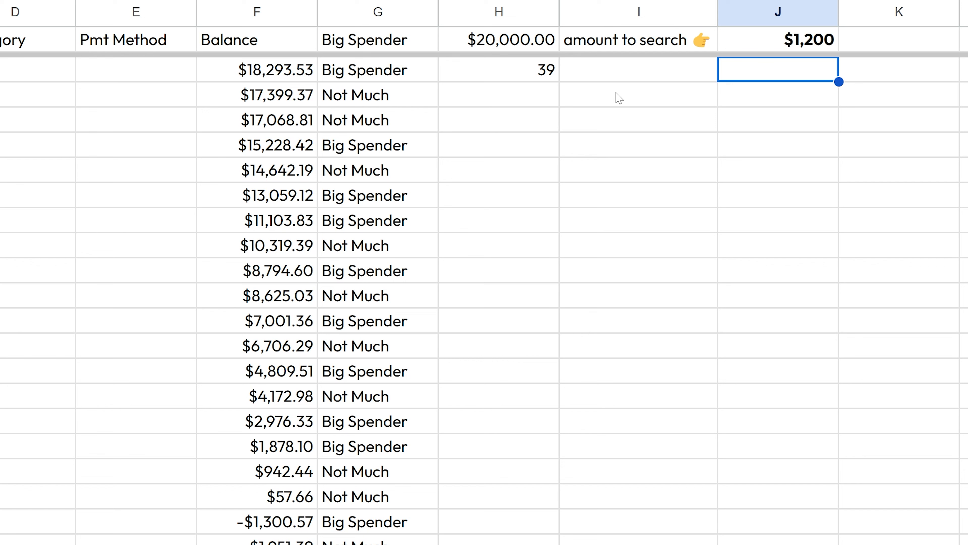
key("Left")
key("Left")
key("Return")
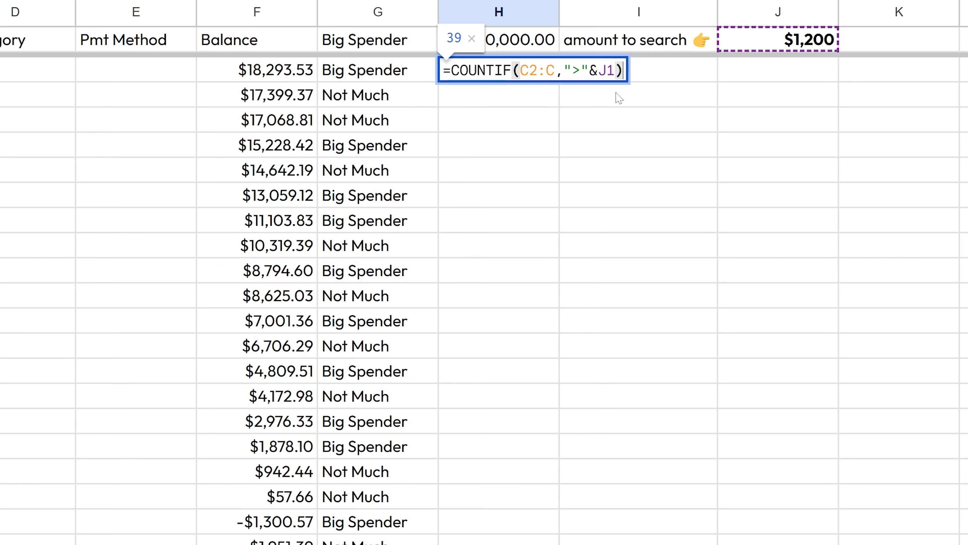
key("Escape")
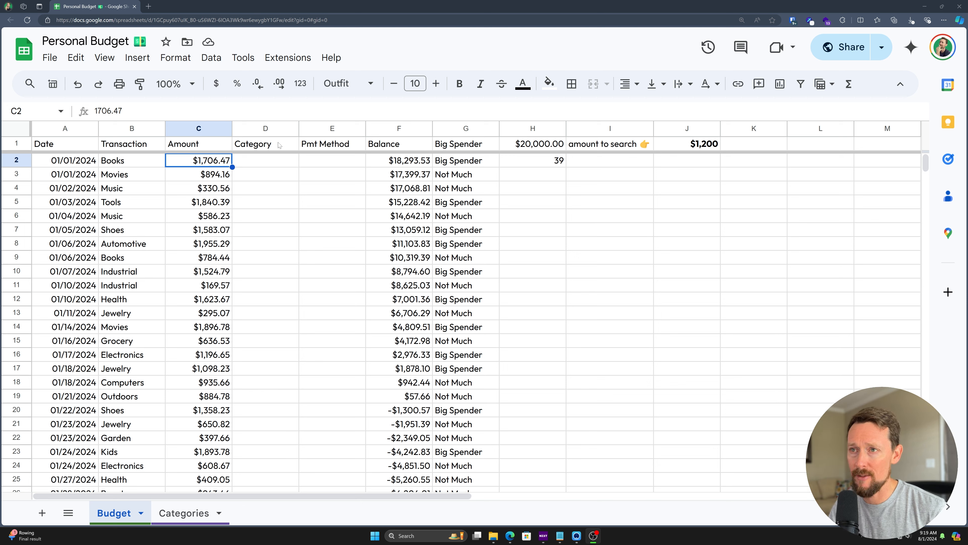
left_click_drag(267, 130, 335, 129)
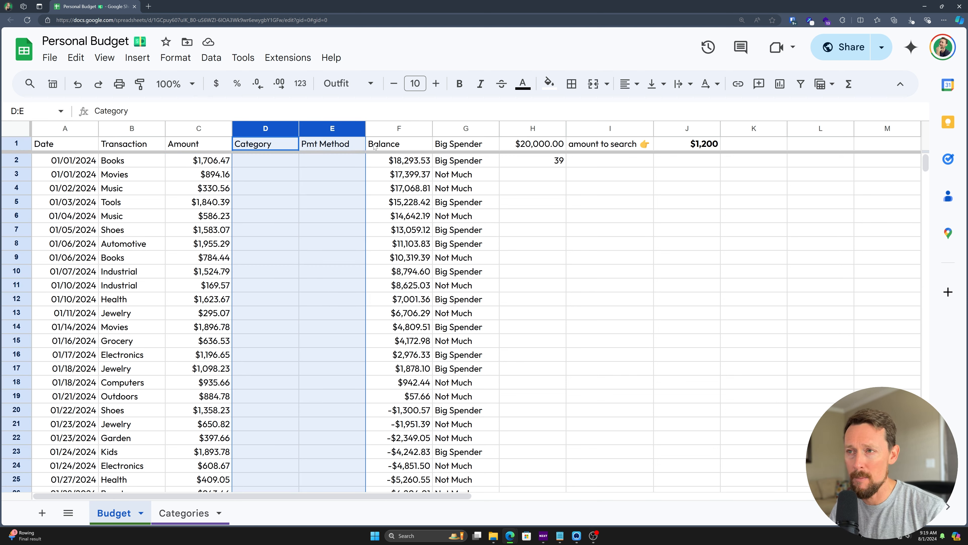
left_click(404, 201)
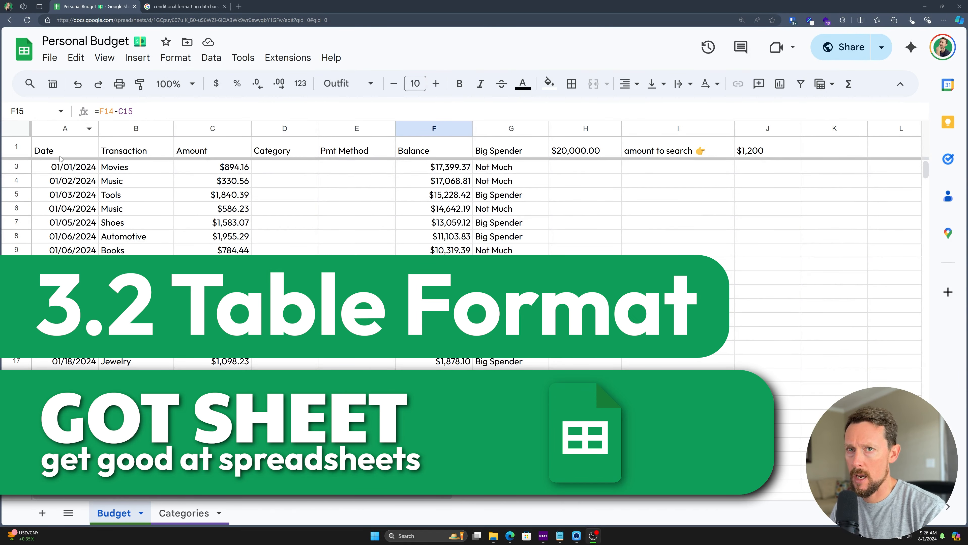
Step: Convert the budget data A1:J101 into Table1 with Format > Convert to table
left_click_drag(61, 151, 511, 150)
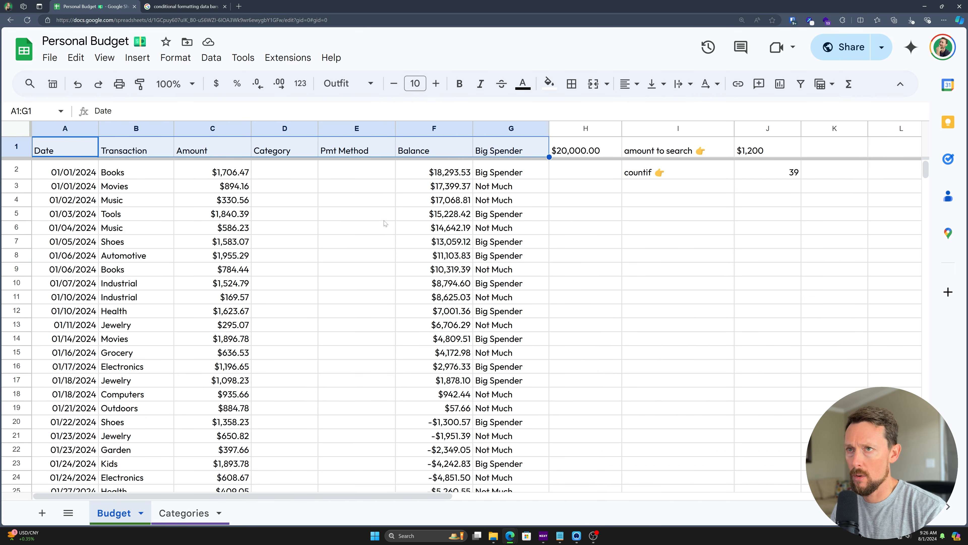
left_click(247, 228)
left_click(175, 58)
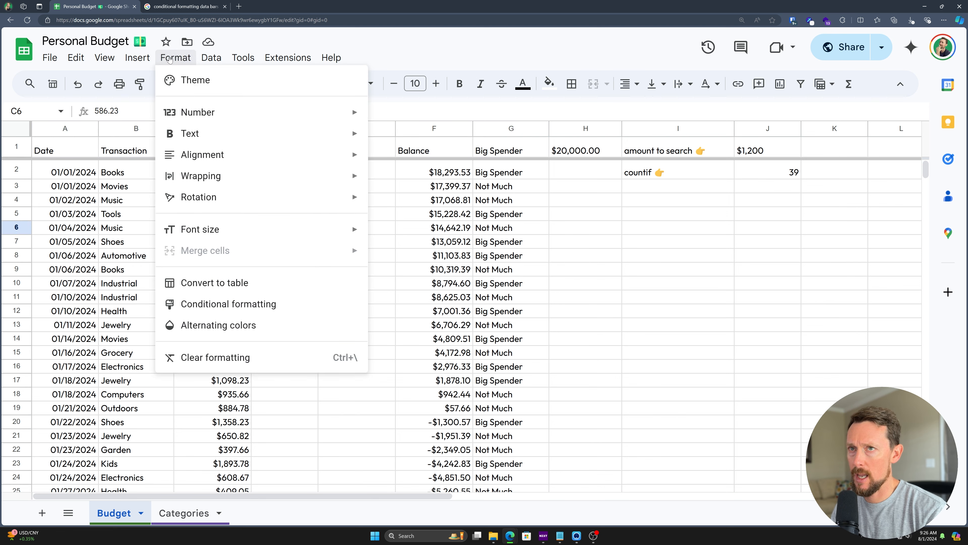
left_click(215, 283)
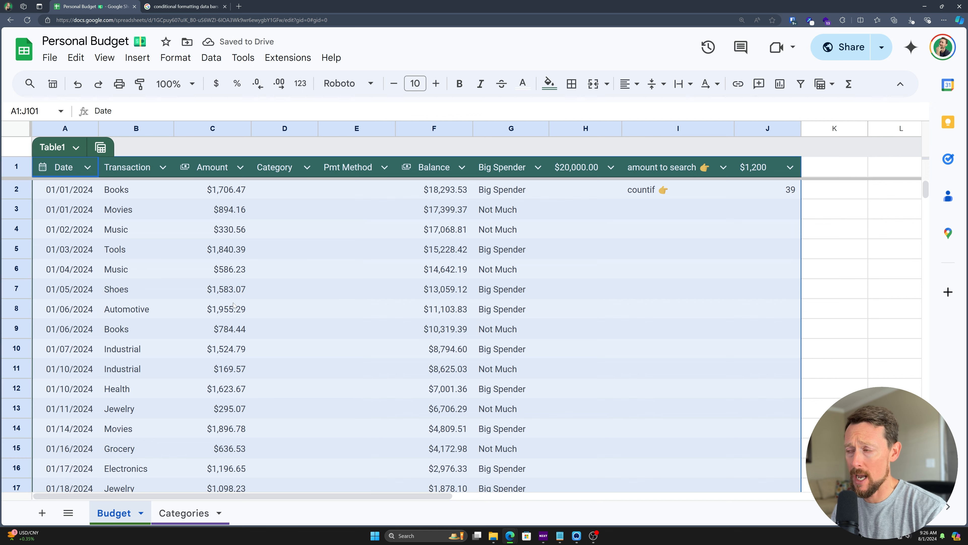
scroll(166, 404, "down", 20)
scroll(191, 387, "up", 20)
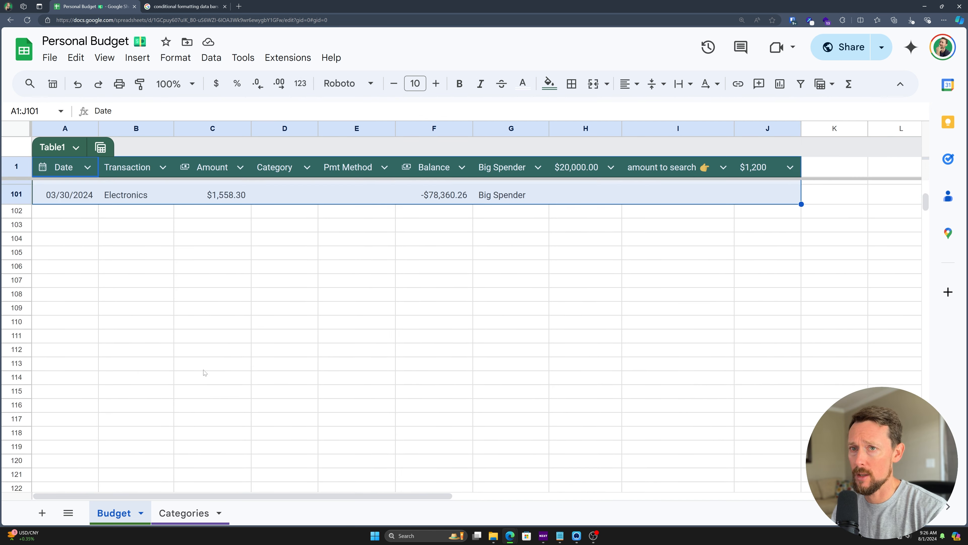
Step: Check which columns G to J fall inside Table1 and bring up the Table1 options
left_click(292, 249)
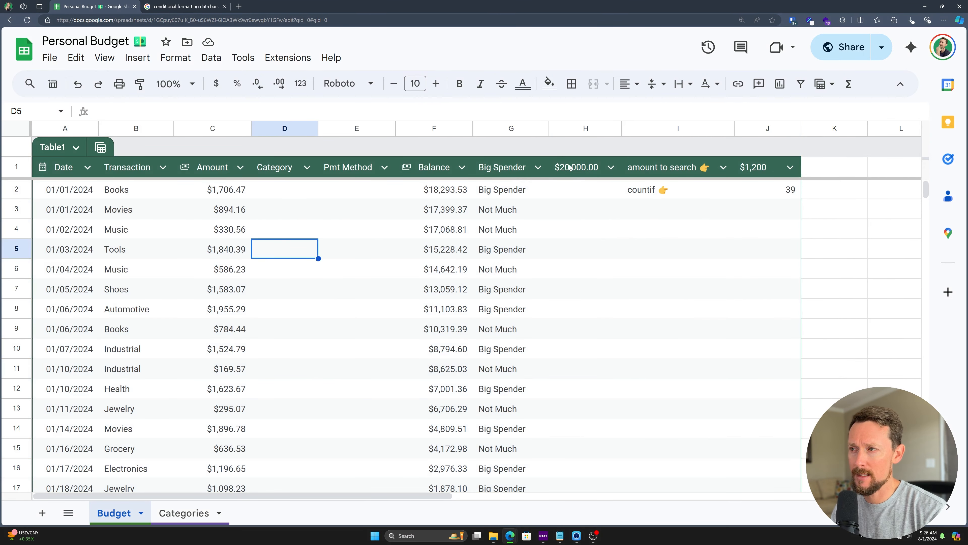
left_click_drag(588, 170, 768, 289)
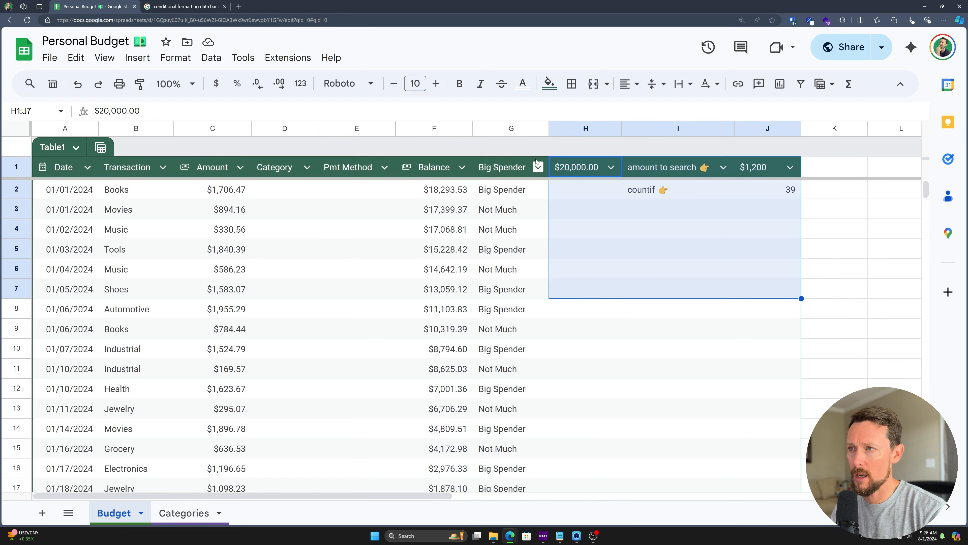
left_click(515, 127)
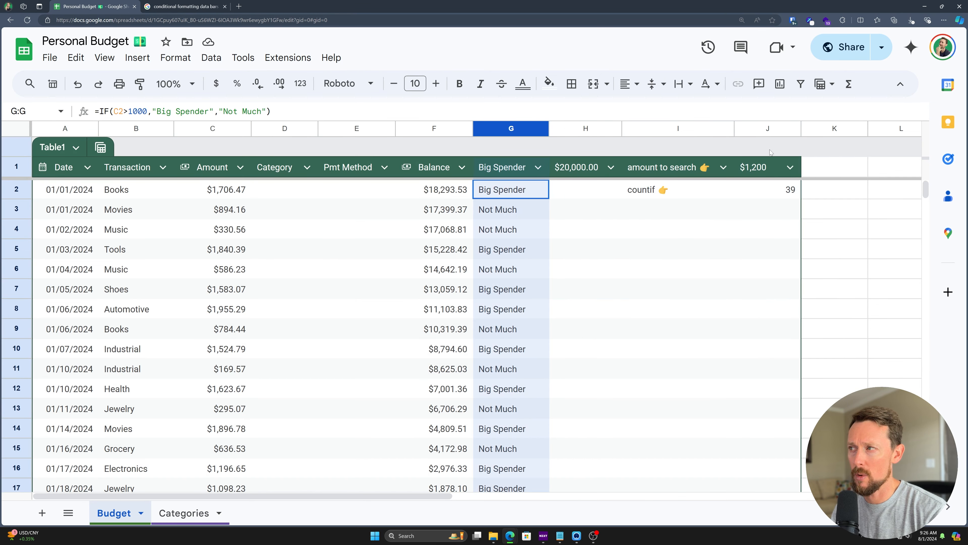
left_click(768, 129)
left_click(511, 129, "shift")
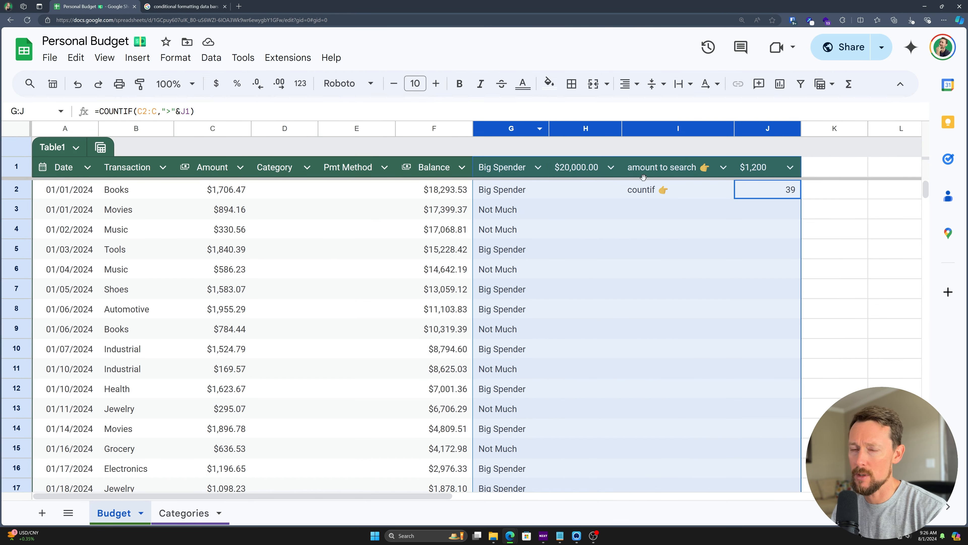
left_click(130, 209)
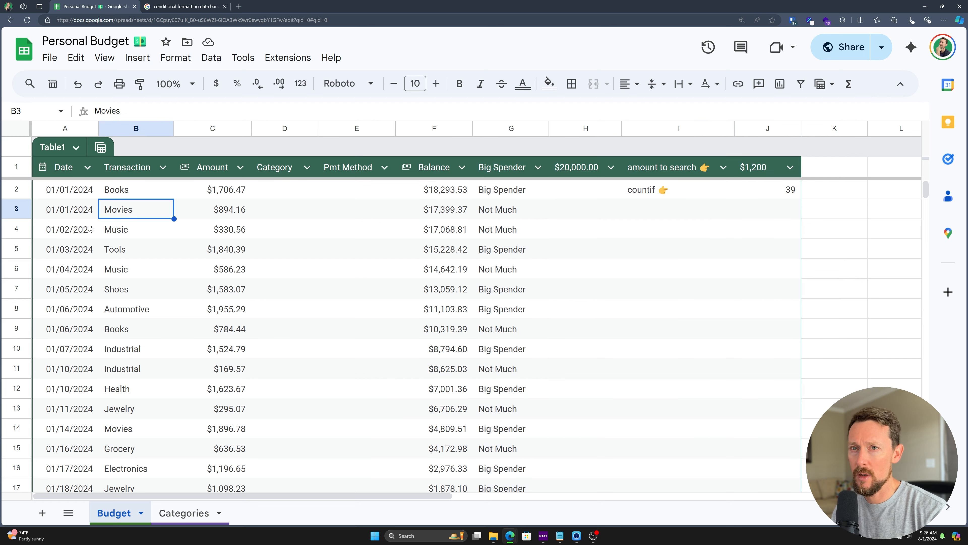
left_click(76, 150)
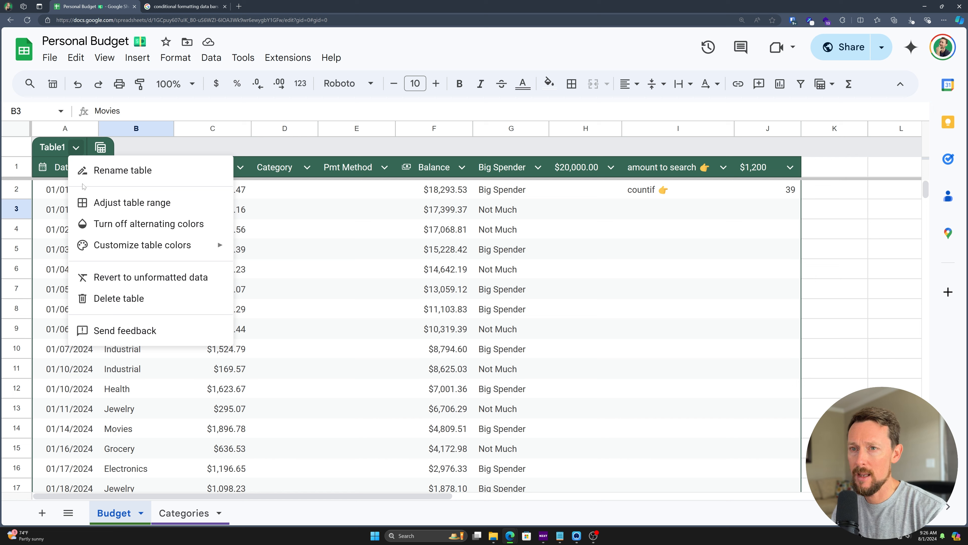
Step: Adjust Table1's range from Budget!A1:J101 to Budget!A1:F101
left_click(123, 204)
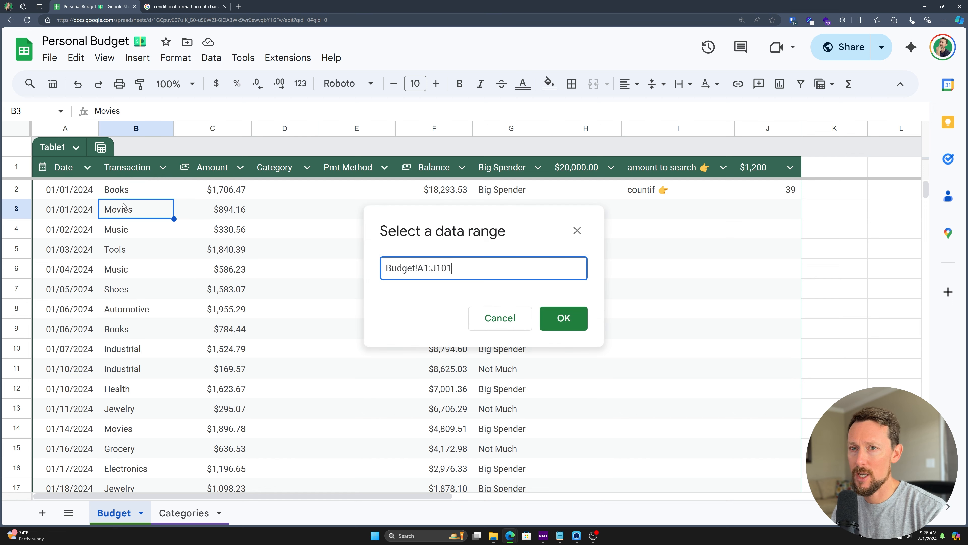
left_click_drag(431, 268, 435, 268)
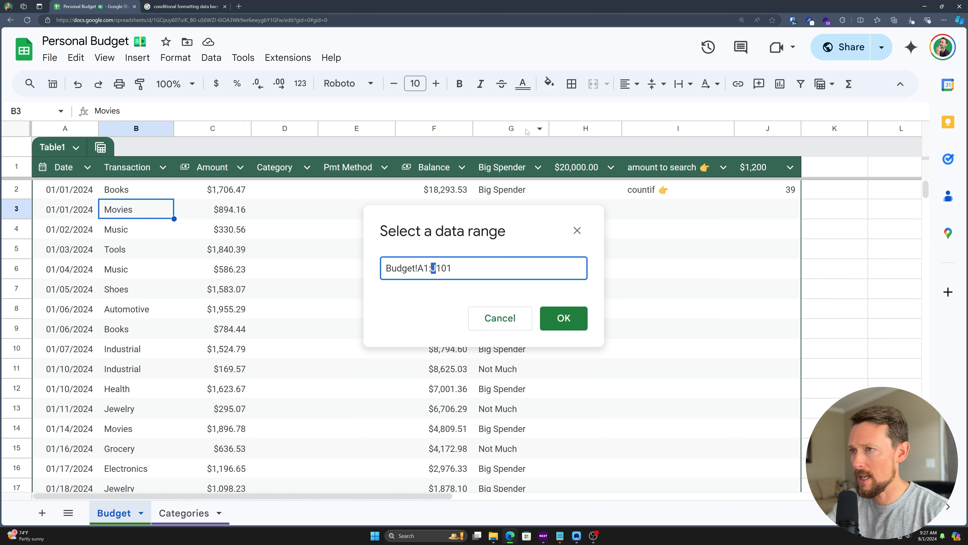
type("F")
key("Return")
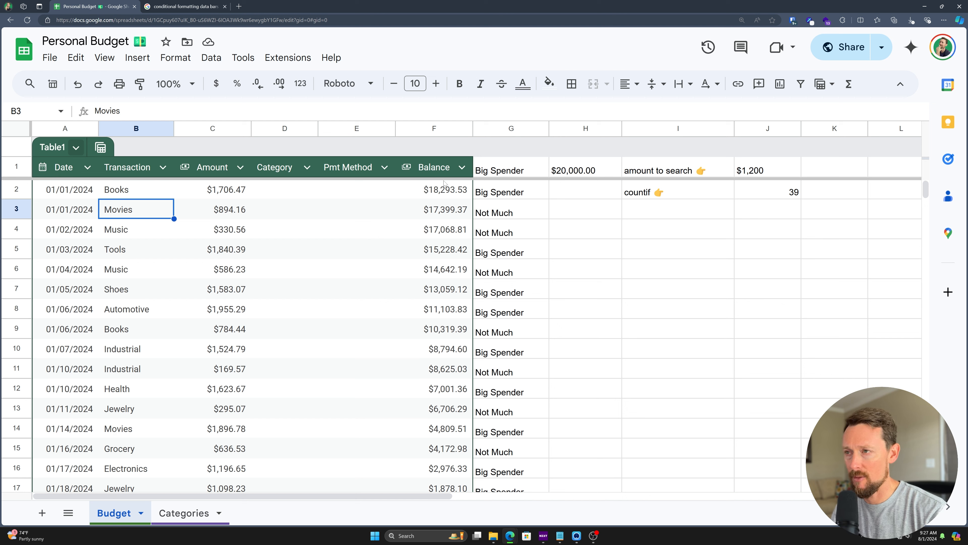
left_click(829, 129)
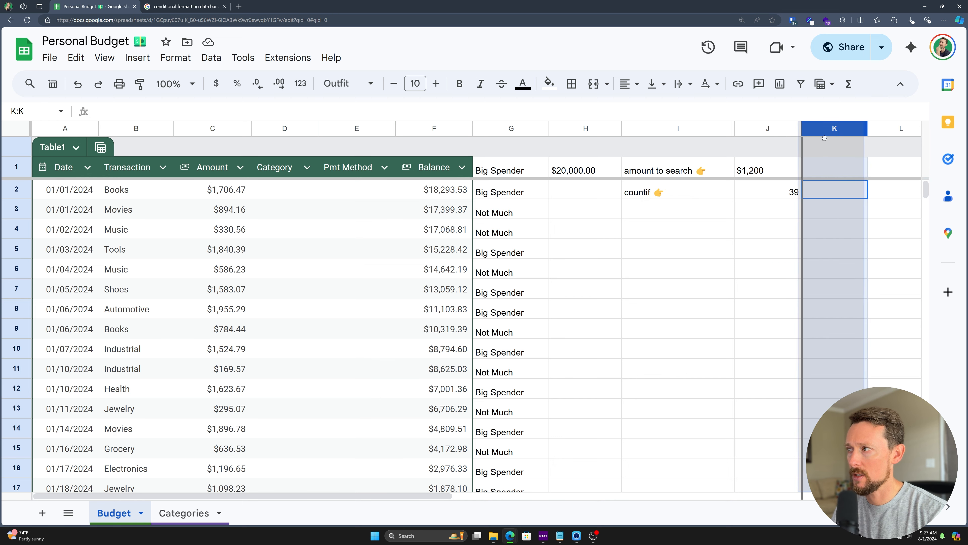
Step: Move the empty column K in front of Big Spender and hide the sheet gridlines
left_click_drag(835, 133, 497, 128)
left_click(524, 187)
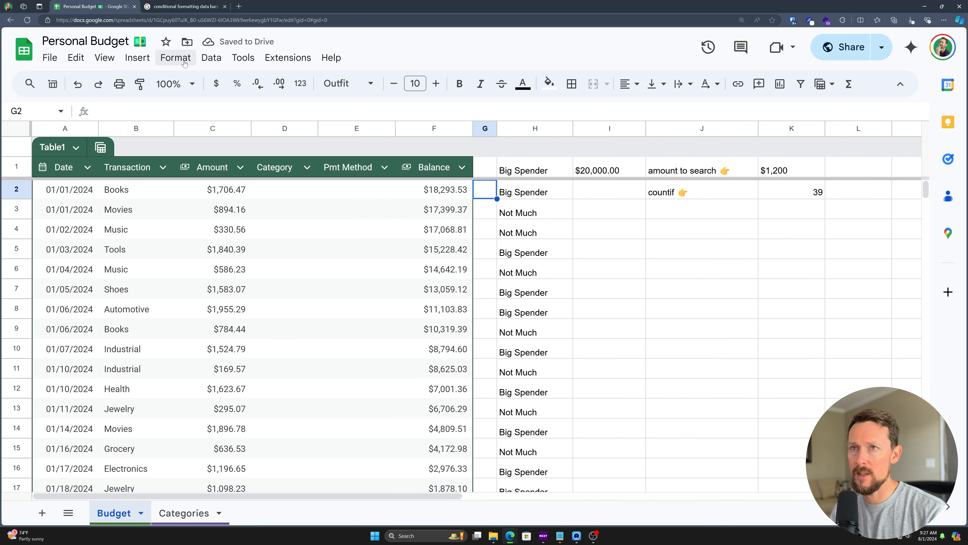
left_click(106, 58)
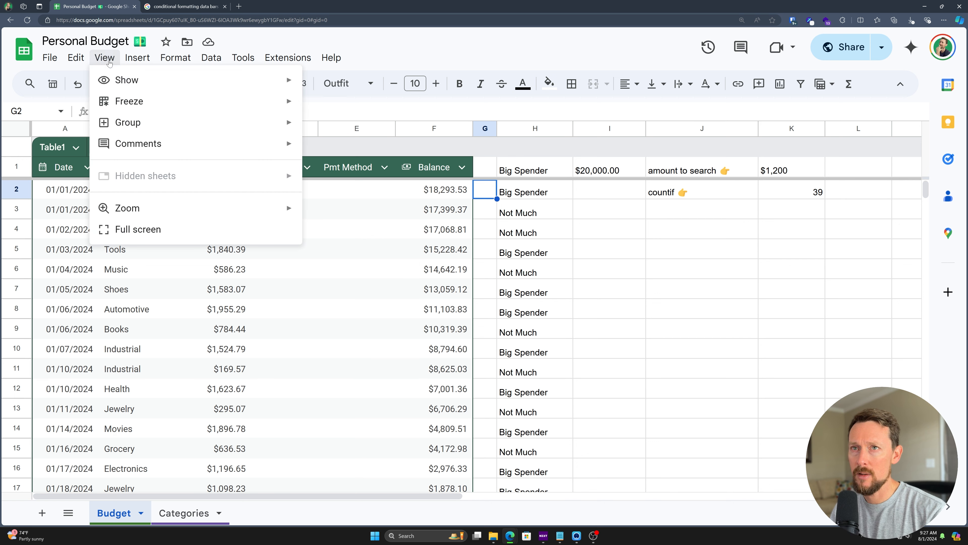
mouse_move(281, 87)
left_click(348, 109)
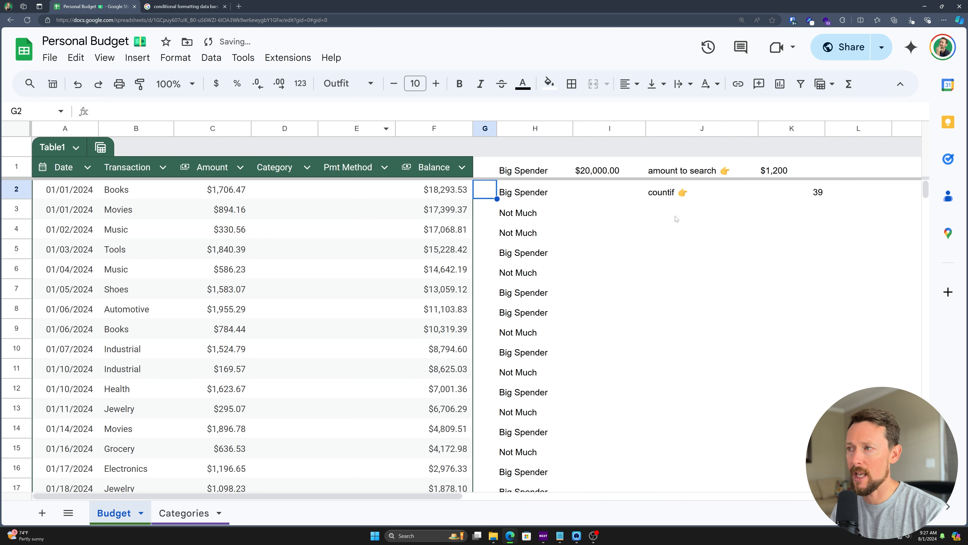
scroll(632, 230, "down", 1)
scroll(579, 266, "up", 1)
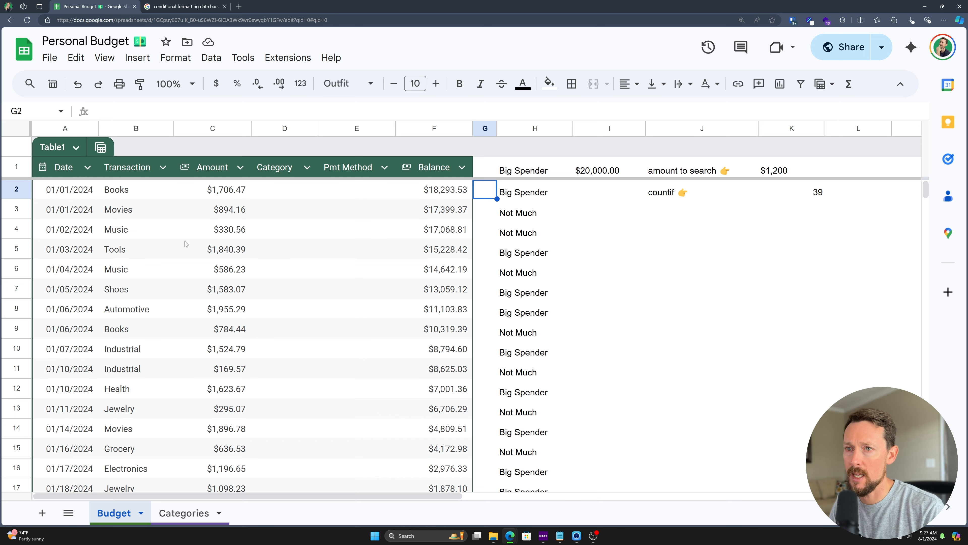
Step: Apply the Outfit font to the entire Budget sheet
key("ctrl+a")
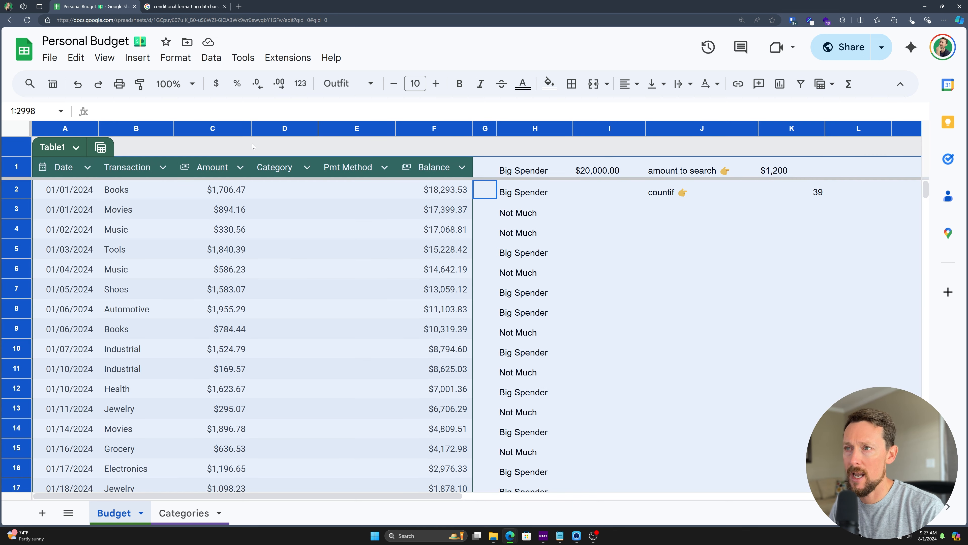
left_click(348, 83)
left_click(344, 216)
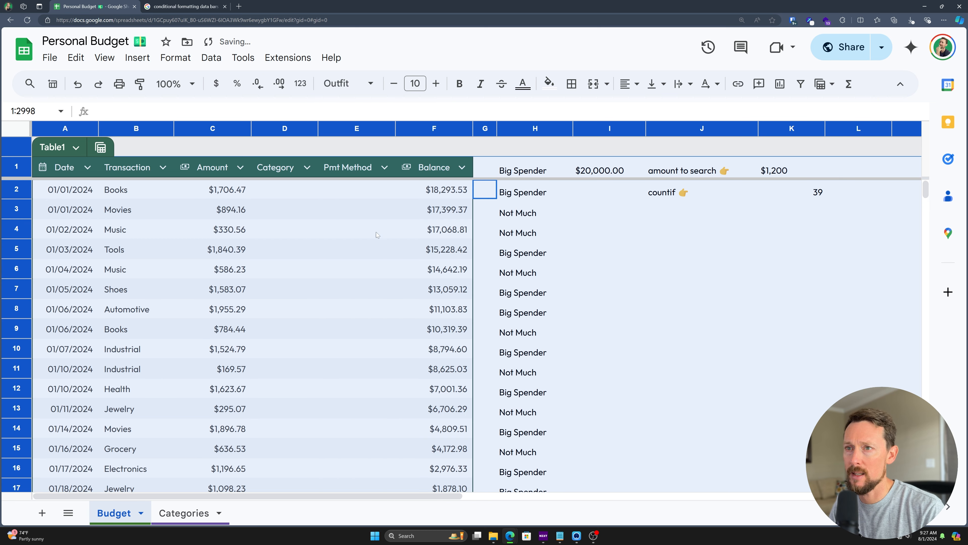
left_click(362, 268)
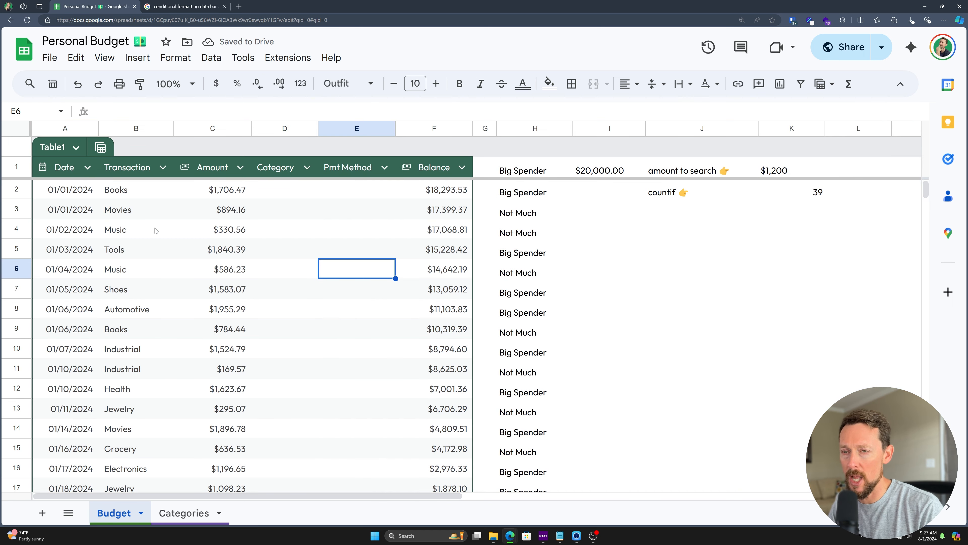
Step: Recolour Table1 with the navy swatch from Customize table colors
left_click(76, 147)
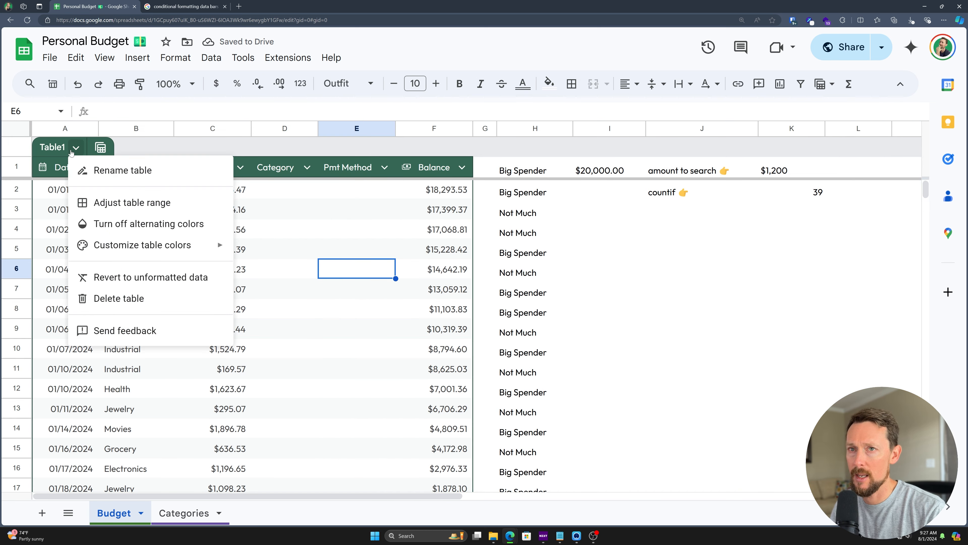
mouse_move(212, 254)
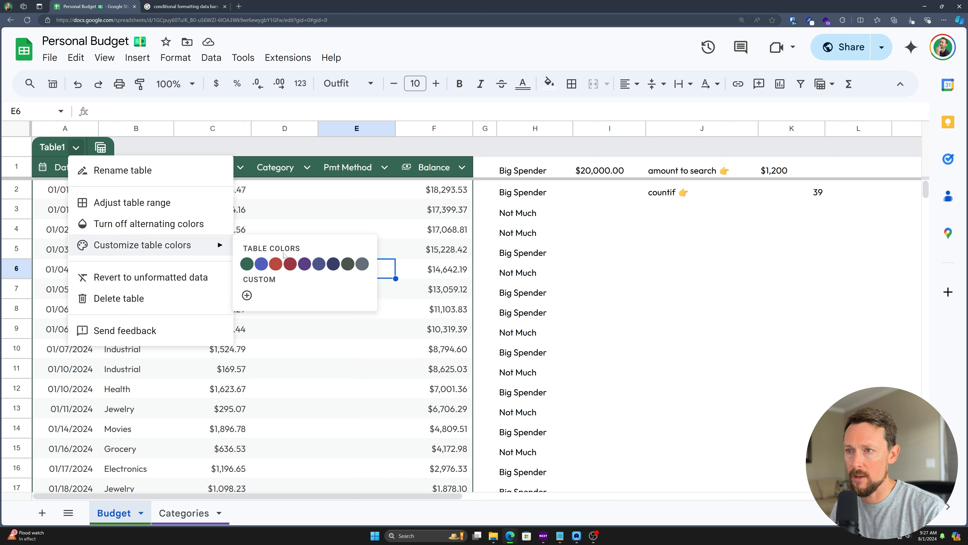
left_click(334, 263)
left_click(326, 371)
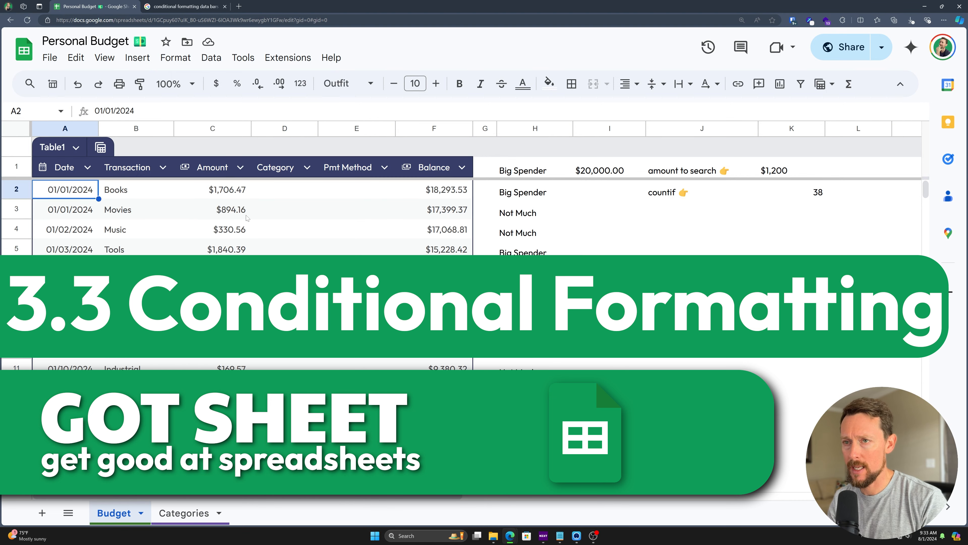
Step: Start a conditional formatting rule and set its range to A2:A
left_click(173, 57)
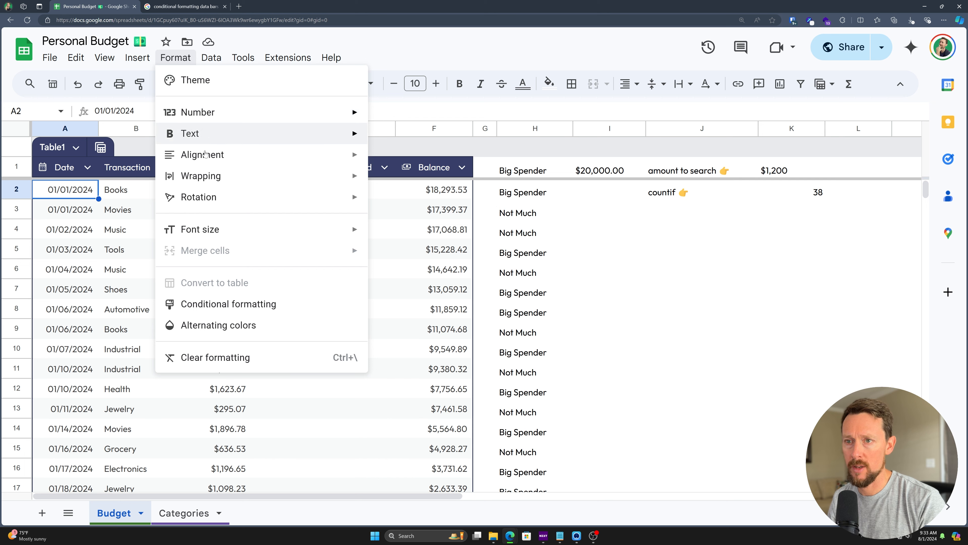
left_click(214, 304)
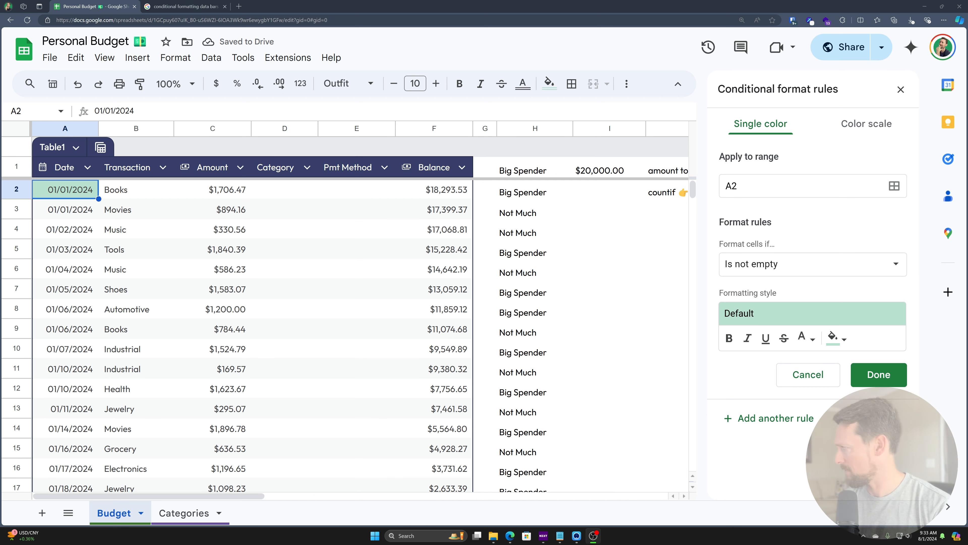
left_click(750, 3)
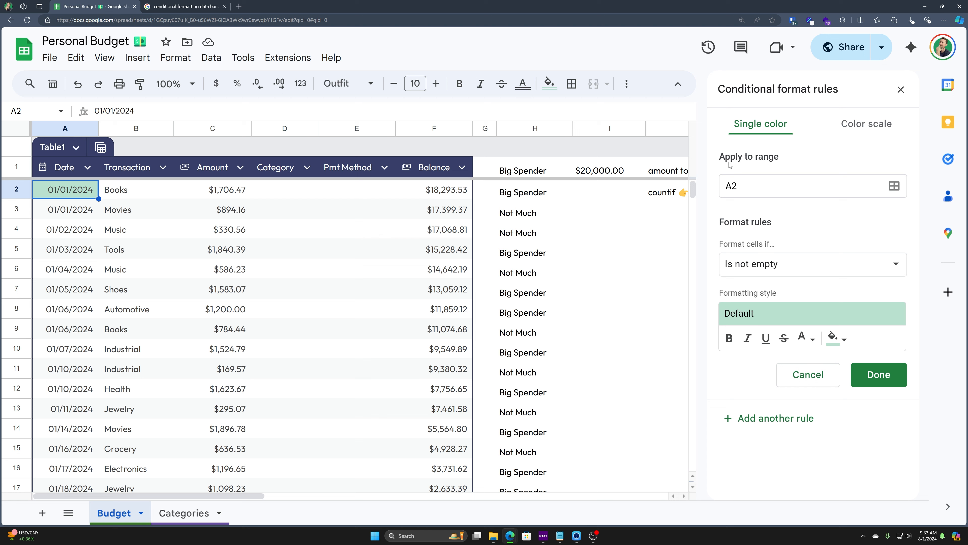
left_click(747, 186)
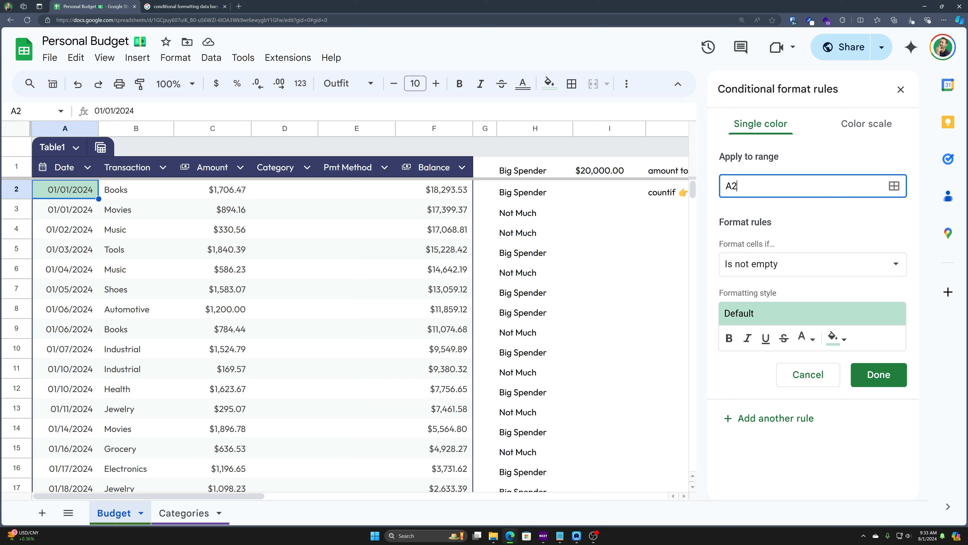
left_click_drag(747, 186, 706, 183)
left_click(744, 186)
type(":A")
key("Tab")
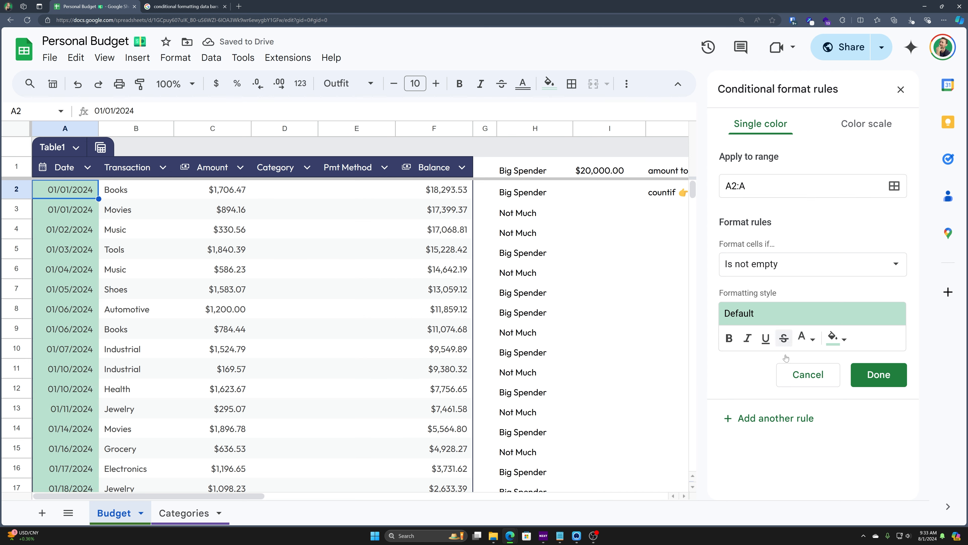
Step: Browse the Format cells if list of rule conditions
left_click(796, 267)
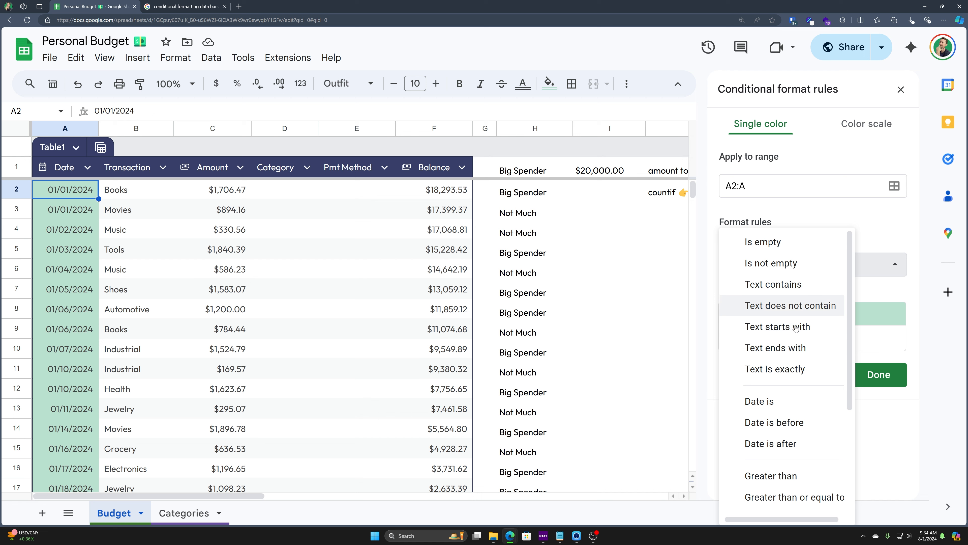
scroll(791, 305, "down", 2)
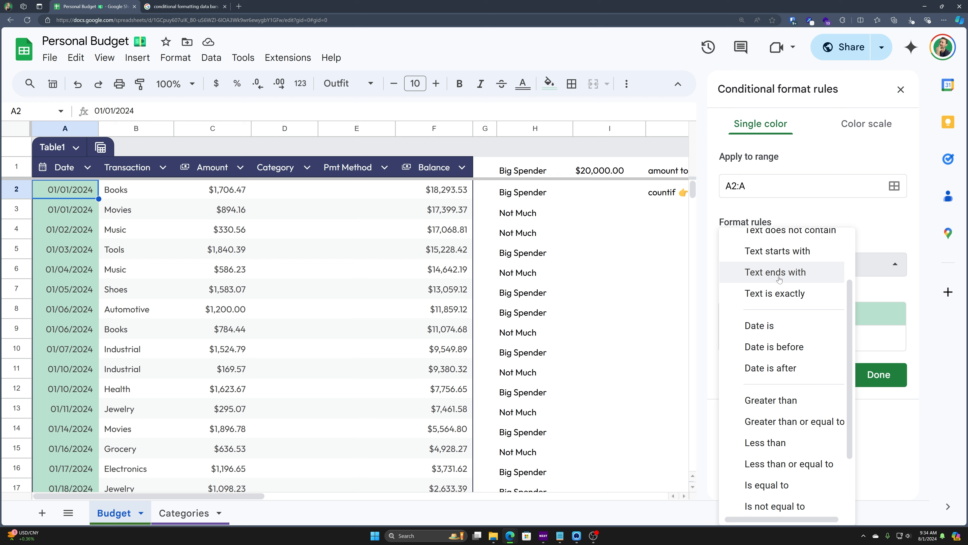
scroll(789, 312, "down", 2)
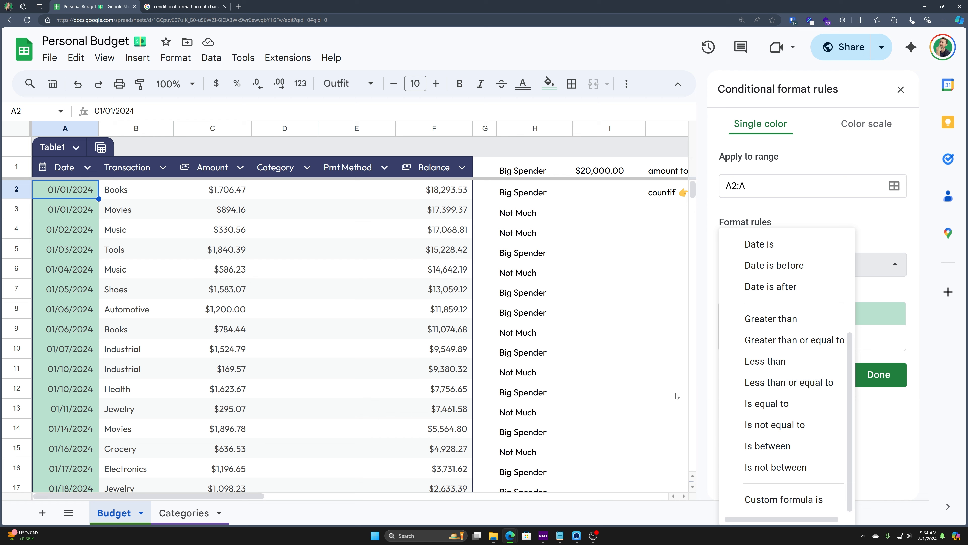
Step: Set the rule condition to Date is after exact date 2/1/2024
left_click(800, 509)
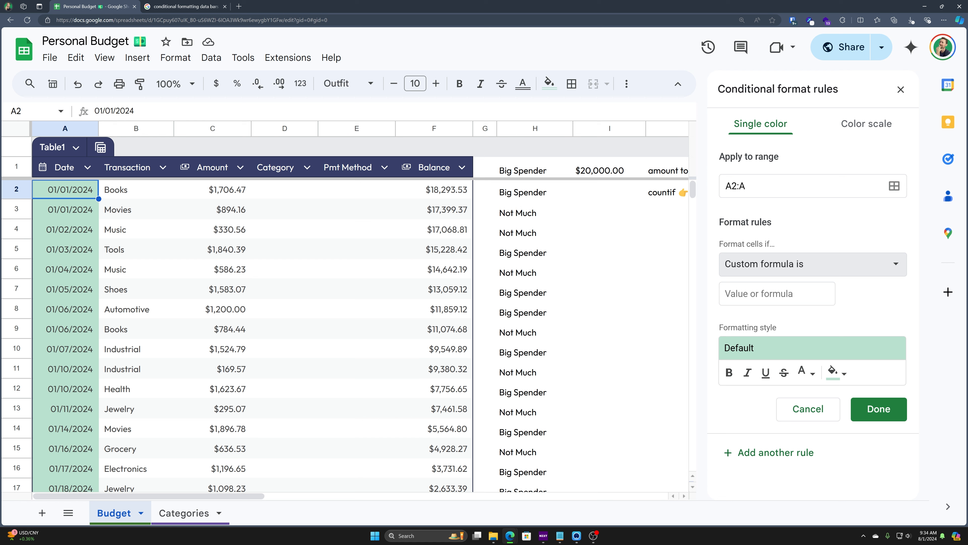
left_click(801, 270)
scroll(781, 381, "up", 1)
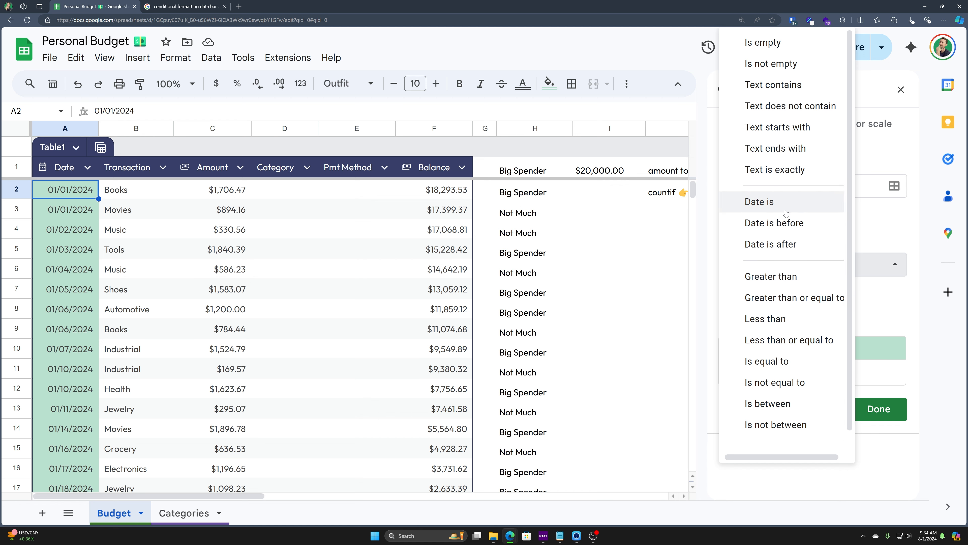
left_click(782, 246)
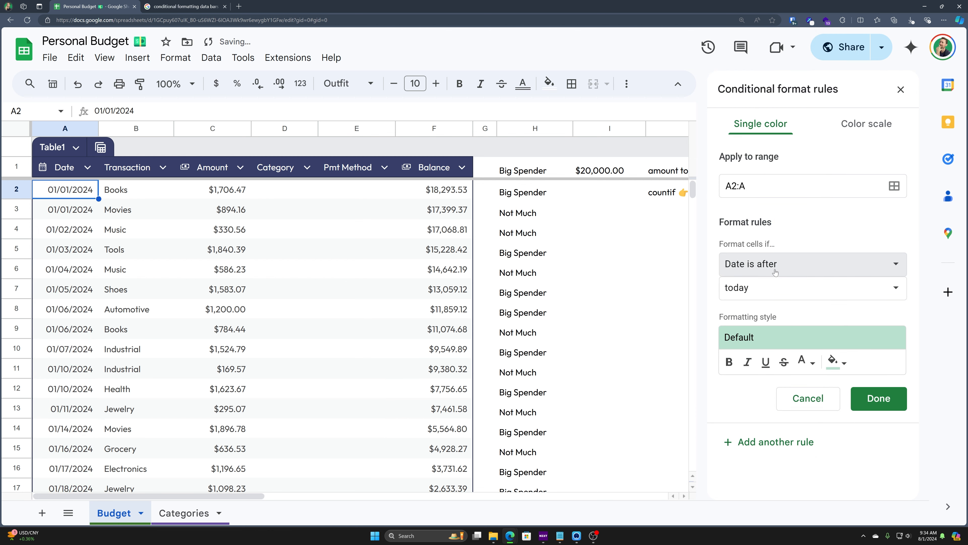
left_click(768, 293)
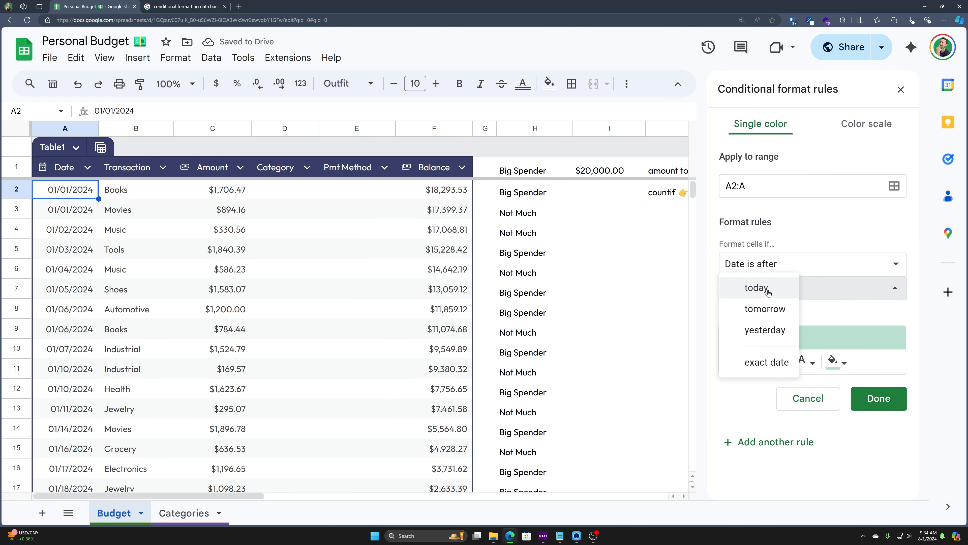
left_click(770, 365)
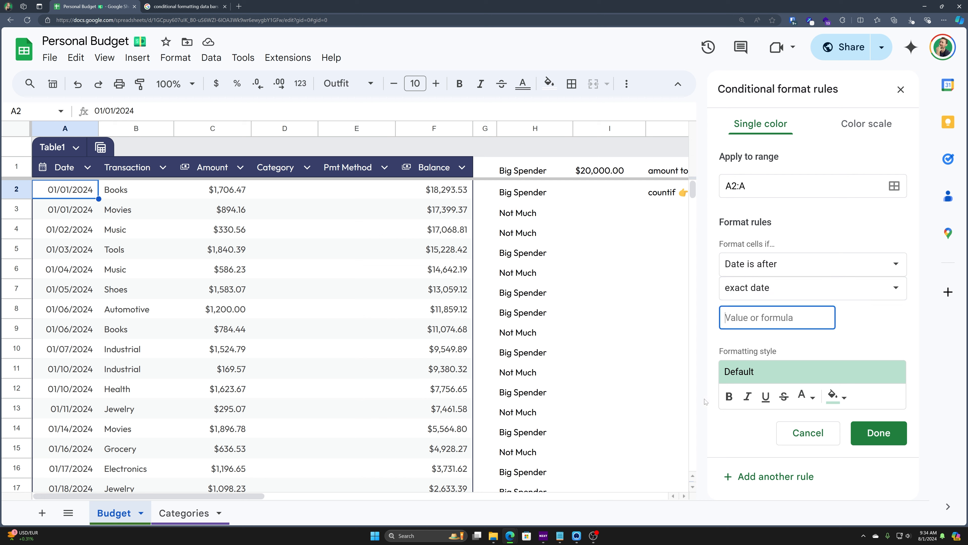
type("2/1/2024")
key("Return")
Step: Select A29:A42 to check the highlighted dates from 02/02/2024 onward
scroll(95, 372, "down", 10)
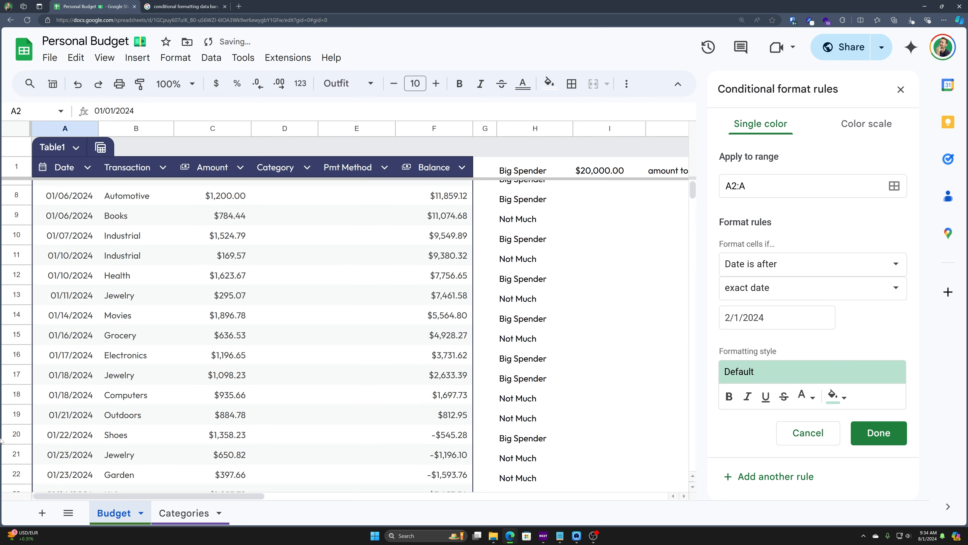
scroll(95, 372, "down", 2)
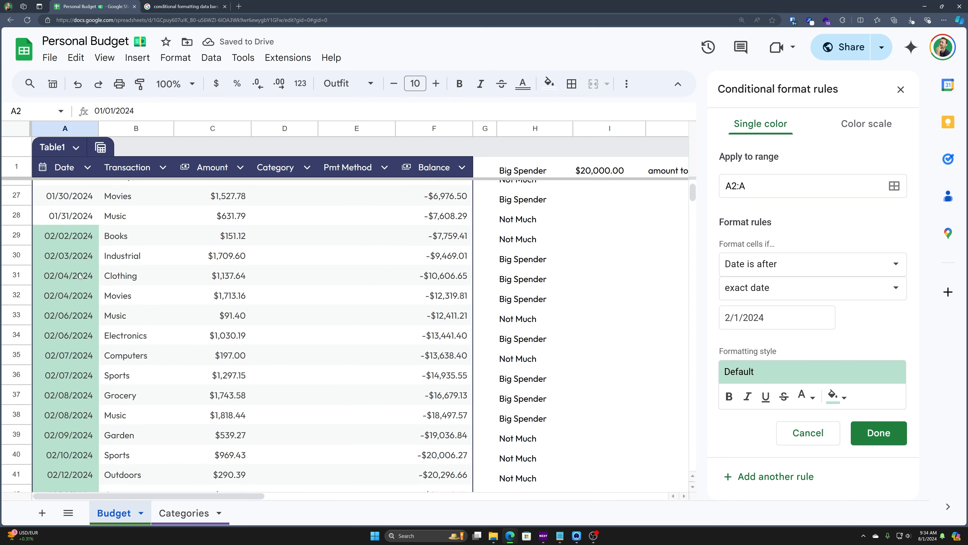
left_click(78, 199)
left_click_drag(78, 197, 76, 456)
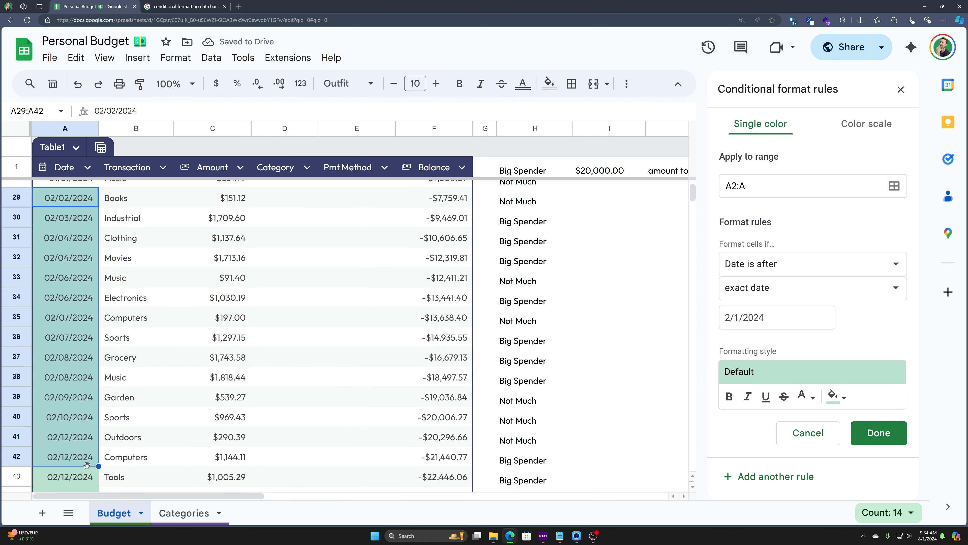
scroll(84, 450, "down", 4)
scroll(86, 445, "up", 4)
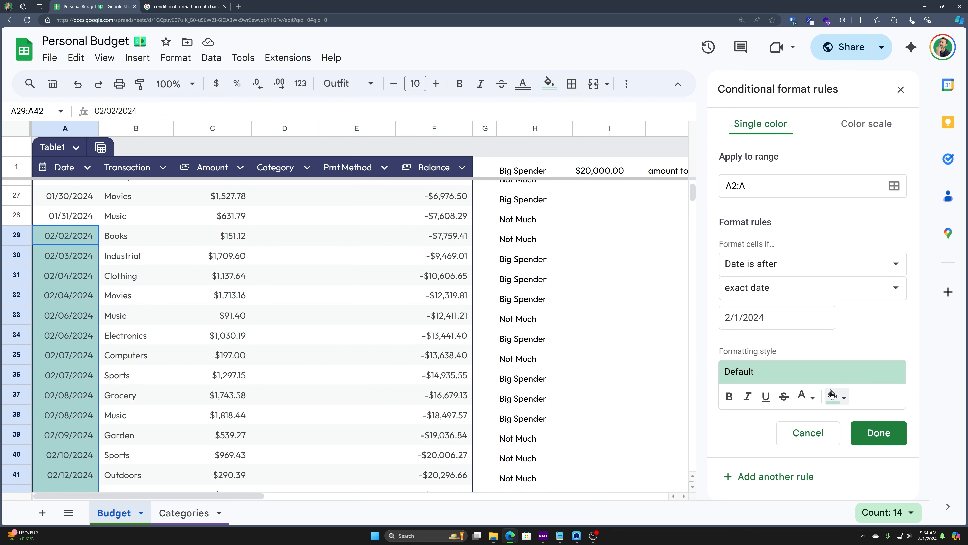
scroll(216, 335, "down", 1)
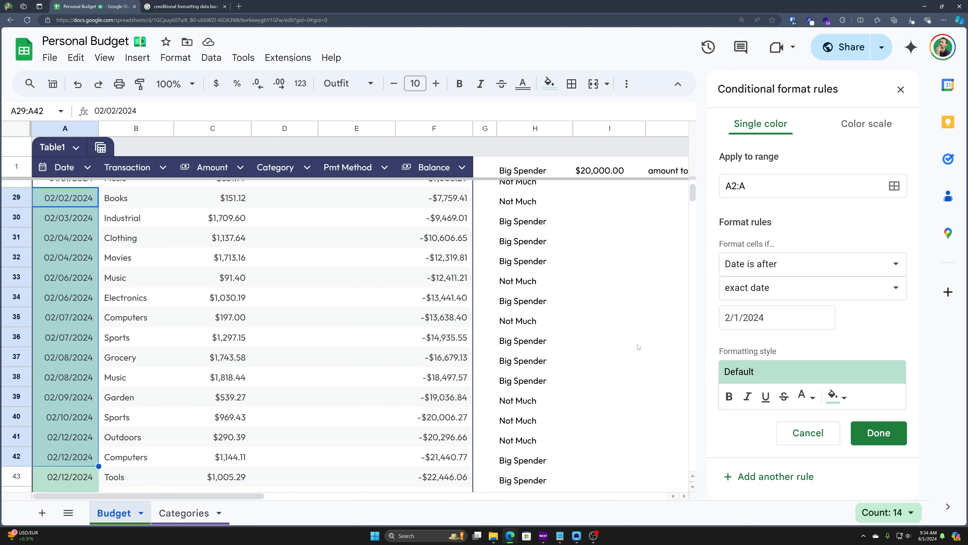
Step: Format matching dates bold, italic, underlined and struck through, with red text on bright green fill
left_click(728, 396)
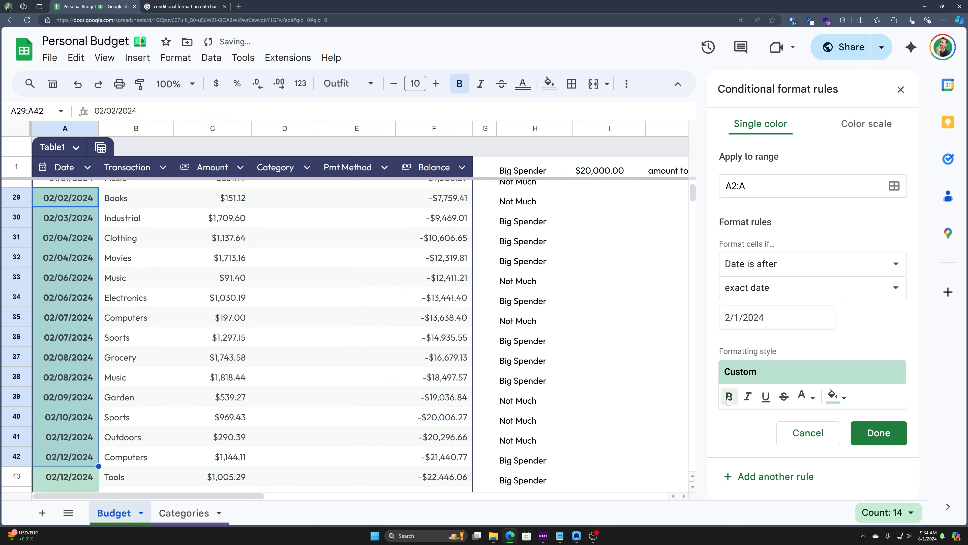
left_click(748, 397)
left_click(765, 397)
left_click(783, 397)
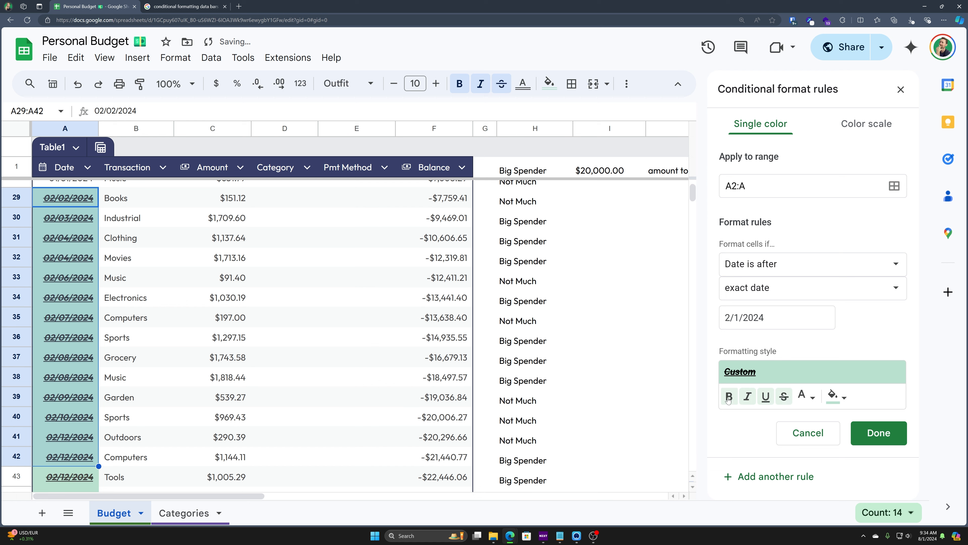
left_click(805, 397)
left_click(809, 373)
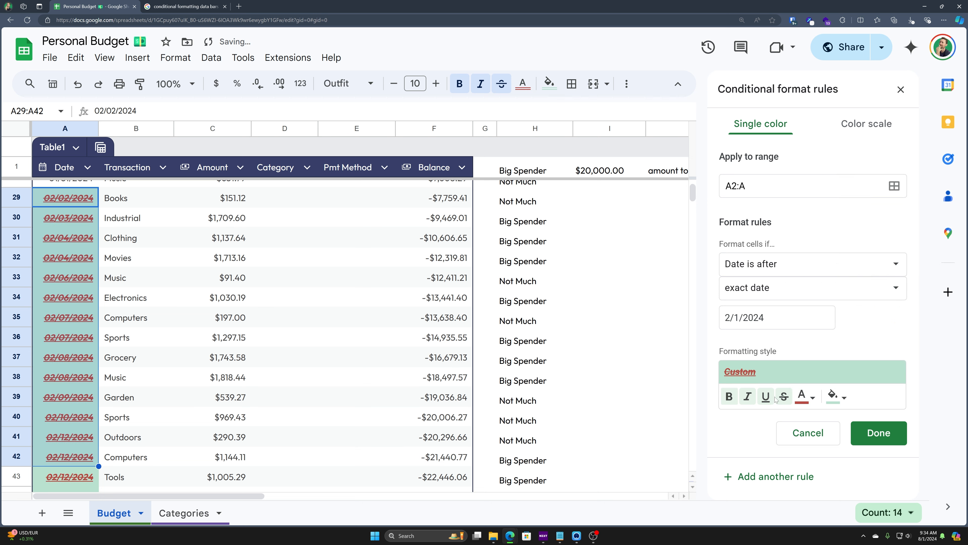
left_click(844, 398)
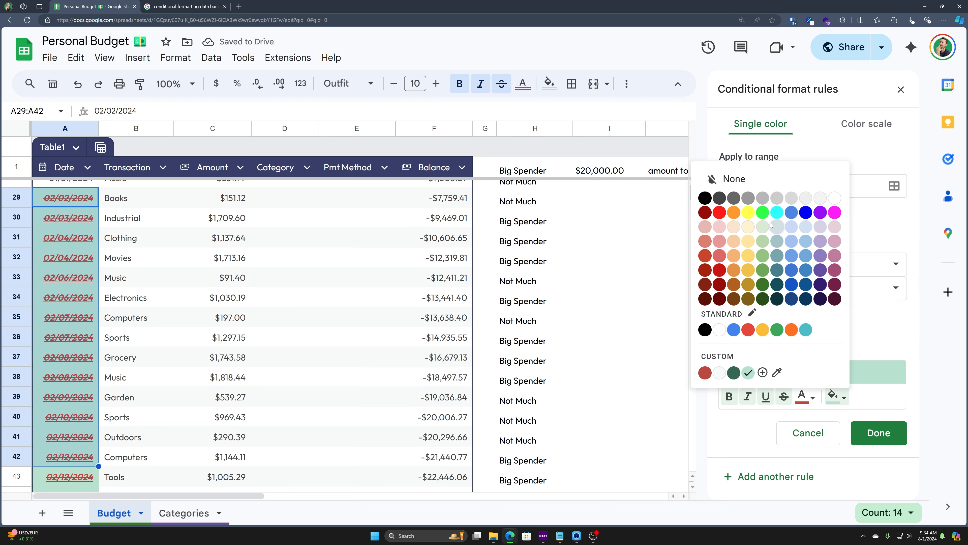
left_click(763, 212)
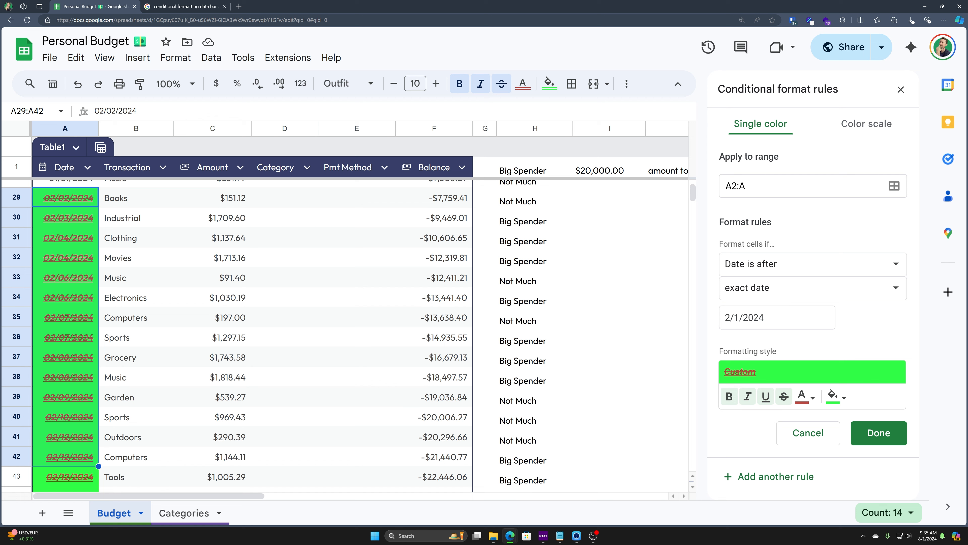
Step: Move the rule to range C2:C with the condition Greater than 500
left_click_drag(751, 186, 687, 180)
type("C")
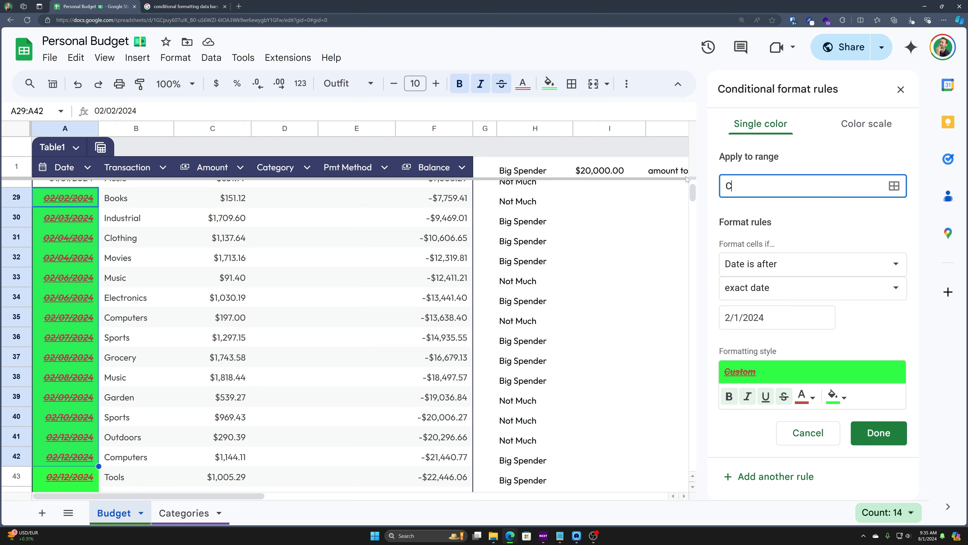
type("C")
key("Tab")
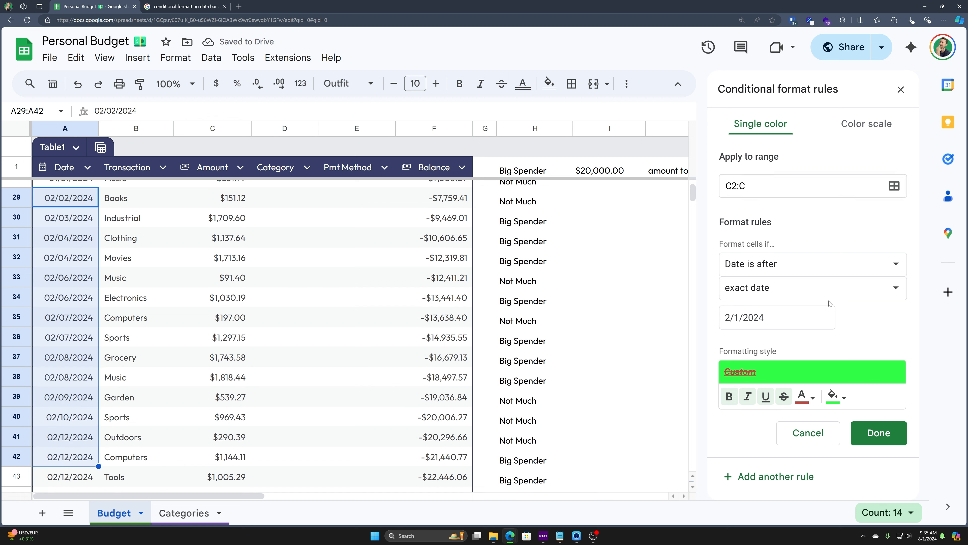
left_click(819, 271)
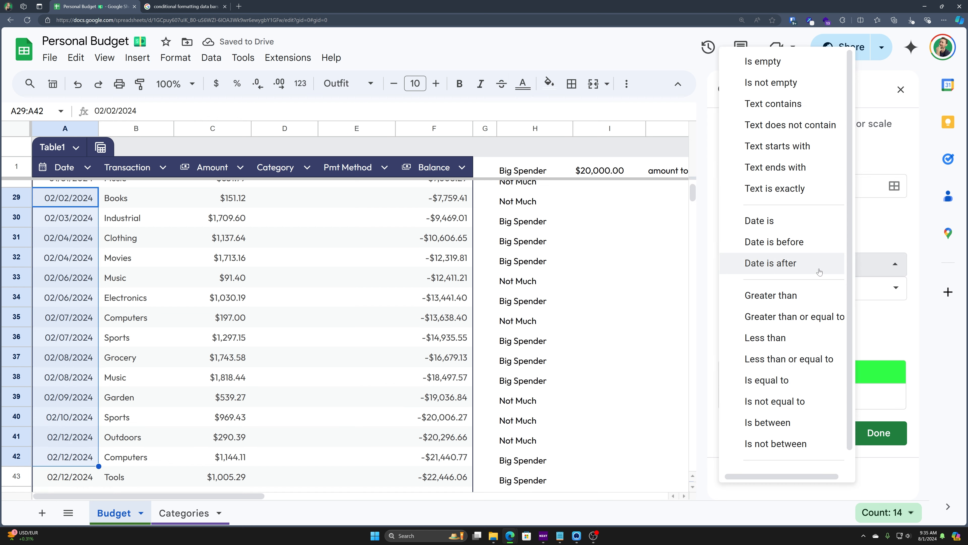
left_click(807, 297)
type("500")
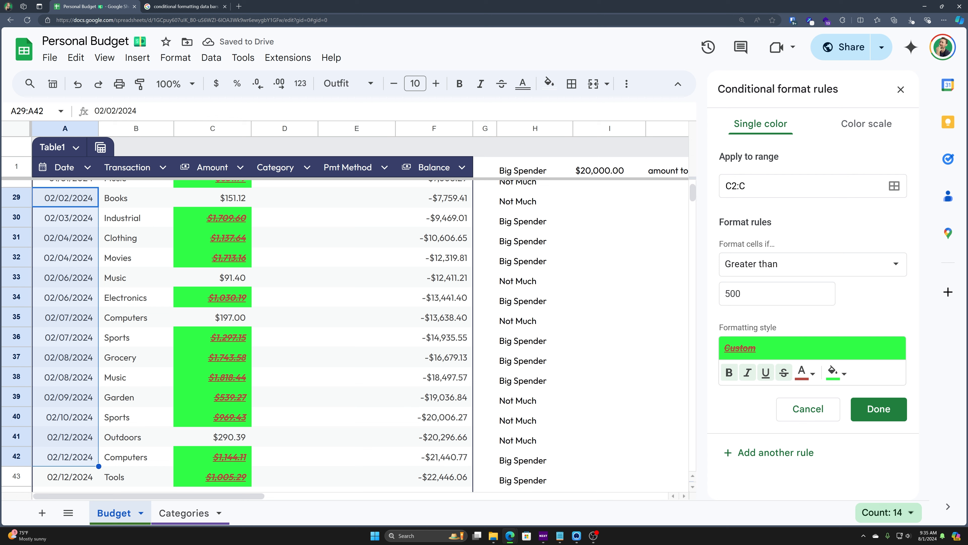
Step: Clear bold, italic, underline and strikethrough, and use a dark green fill with white text
left_click(729, 372)
left_click(748, 372)
left_click(766, 372)
left_click(784, 372)
left_click(833, 372)
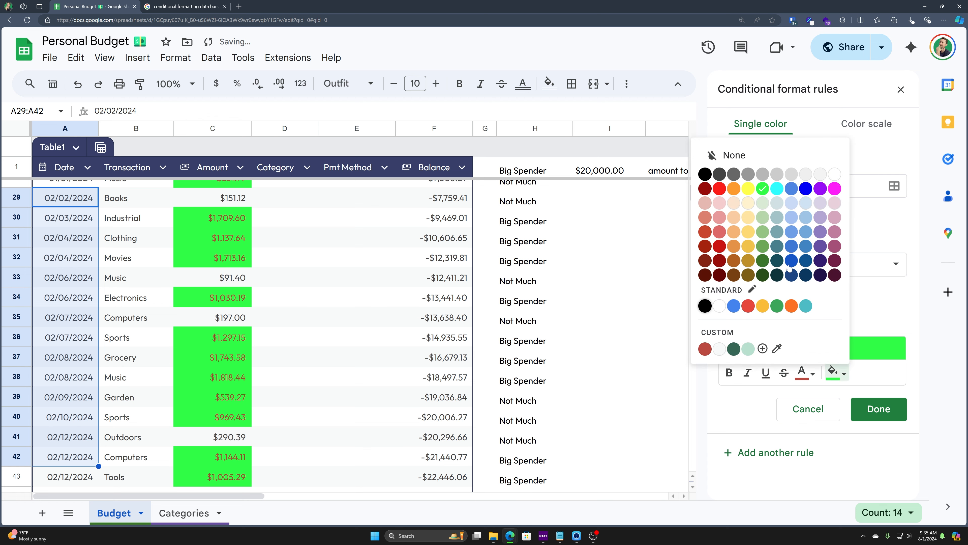
left_click(762, 260)
left_click(810, 374)
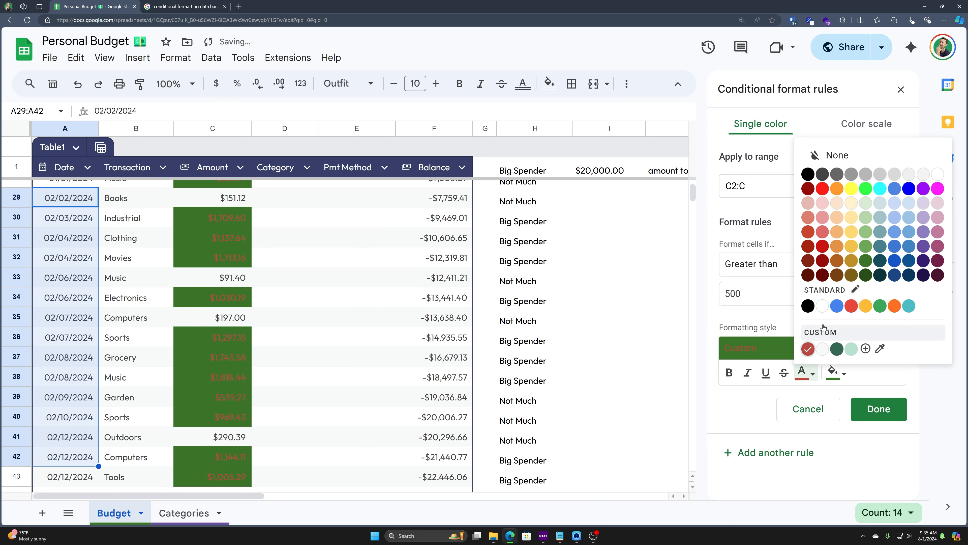
left_click(823, 307)
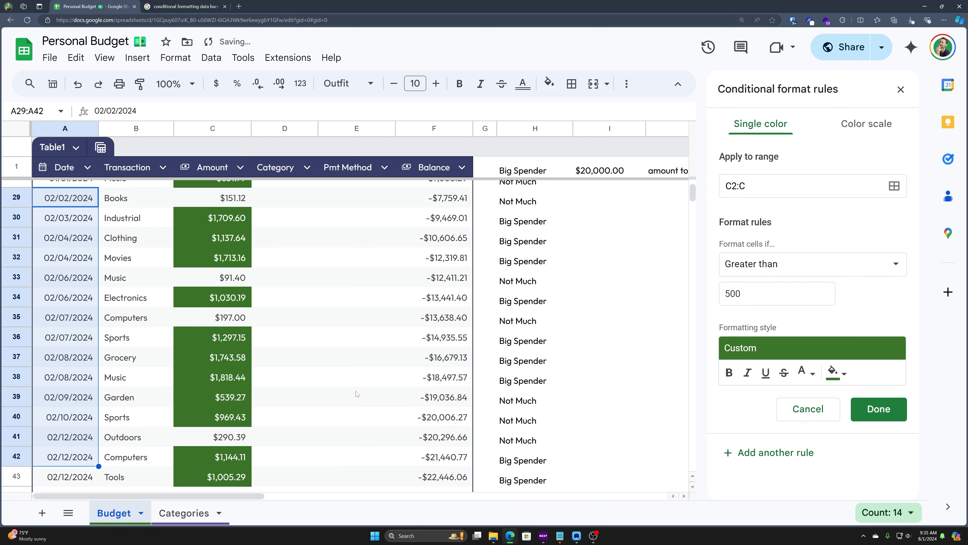
Step: Change the condition to Less than 100 and fill matching amounts red
left_click(750, 271)
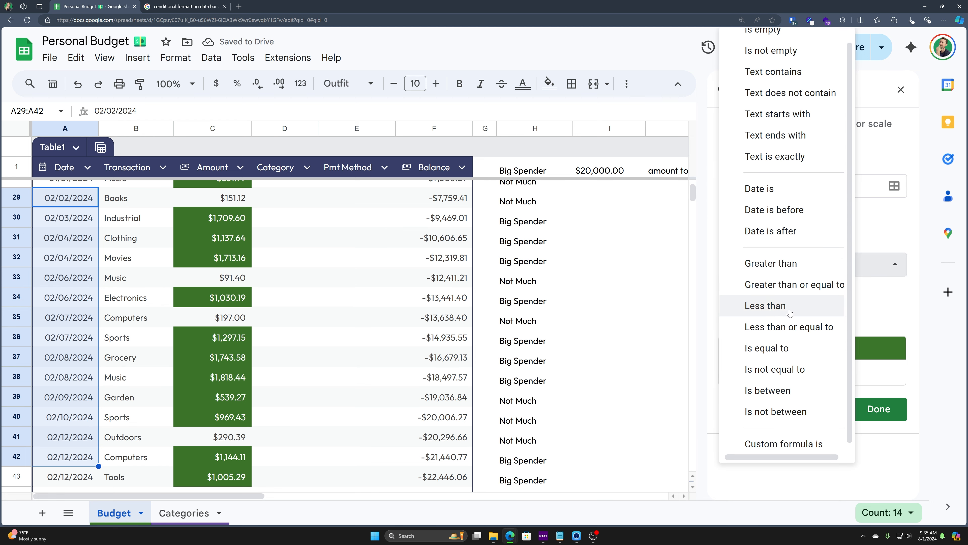
left_click(750, 306)
key("ctrl+a")
type("100")
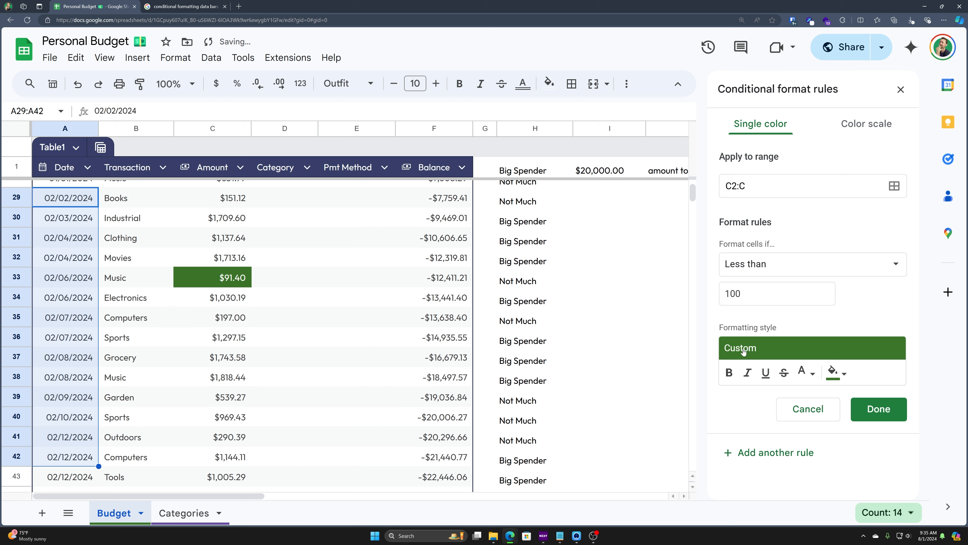
left_click(837, 373)
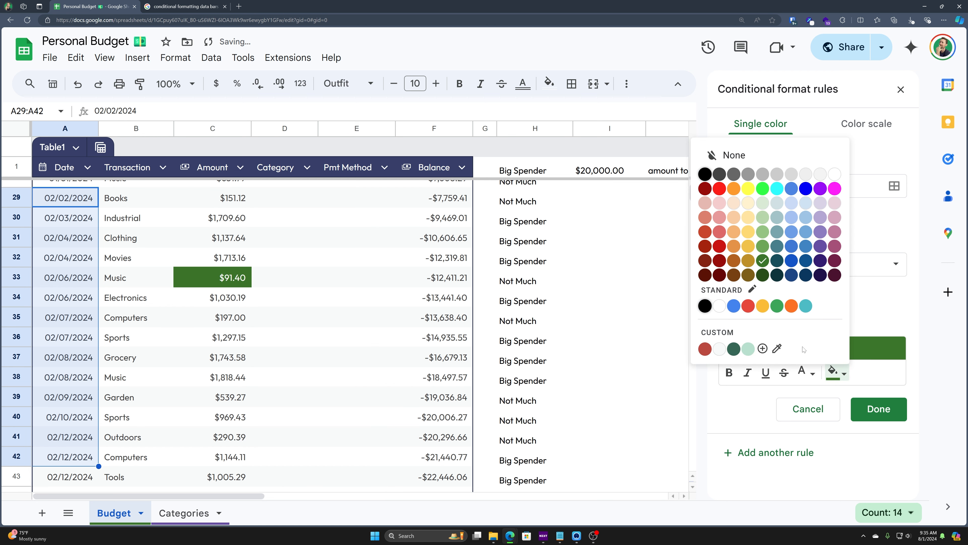
left_click(705, 348)
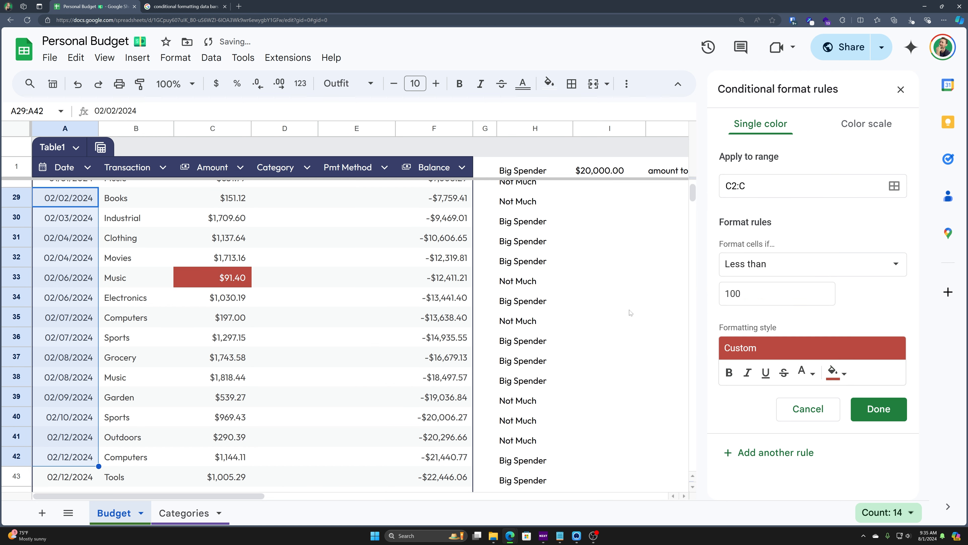
Step: Switch the Amount column rule to a colour scale
scroll(320, 397, "up", 5)
scroll(290, 381, "down", 9)
scroll(290, 380, "down", 7)
scroll(289, 368, "up", 14)
scroll(309, 354, "up", 5)
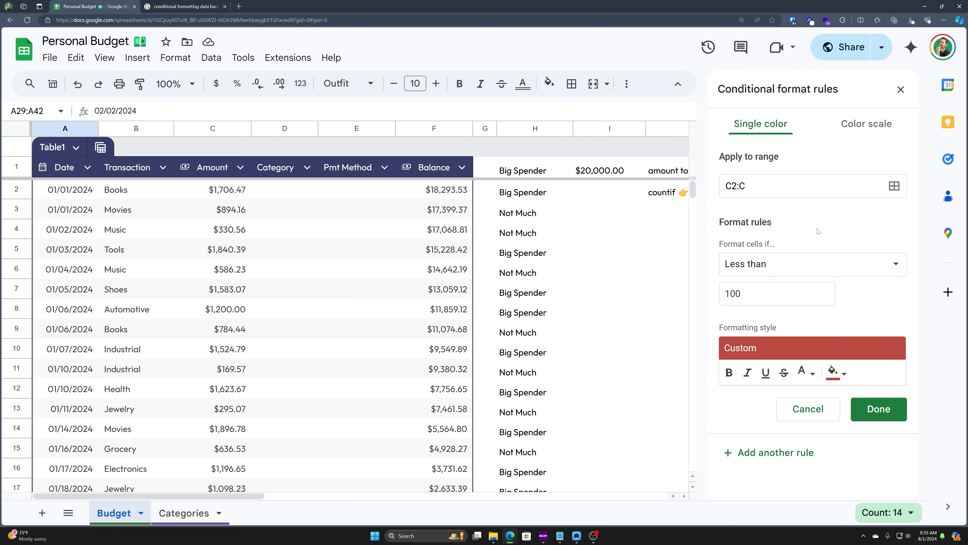
left_click(874, 130)
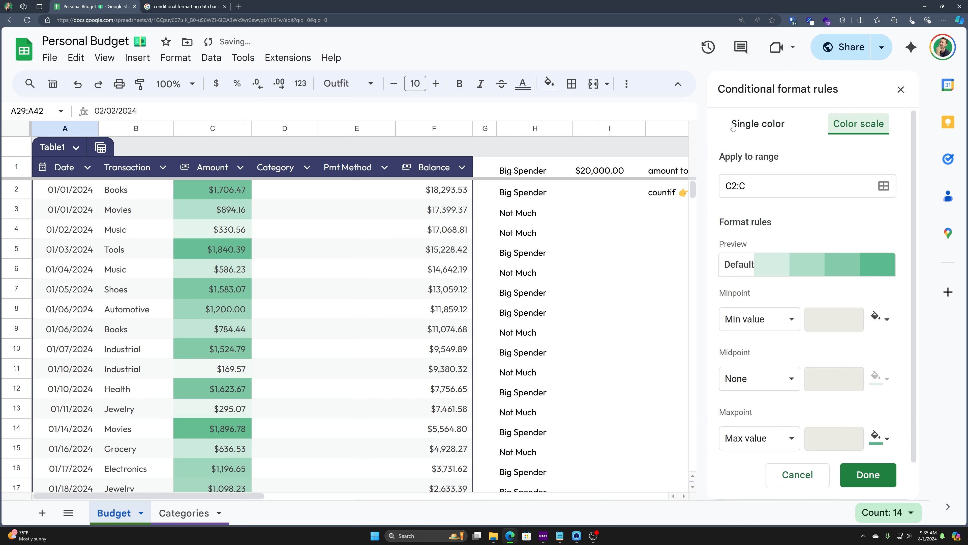
Step: Apply the red-white-green preset colour scale to the Amount rule
left_click(744, 125)
left_click(848, 122)
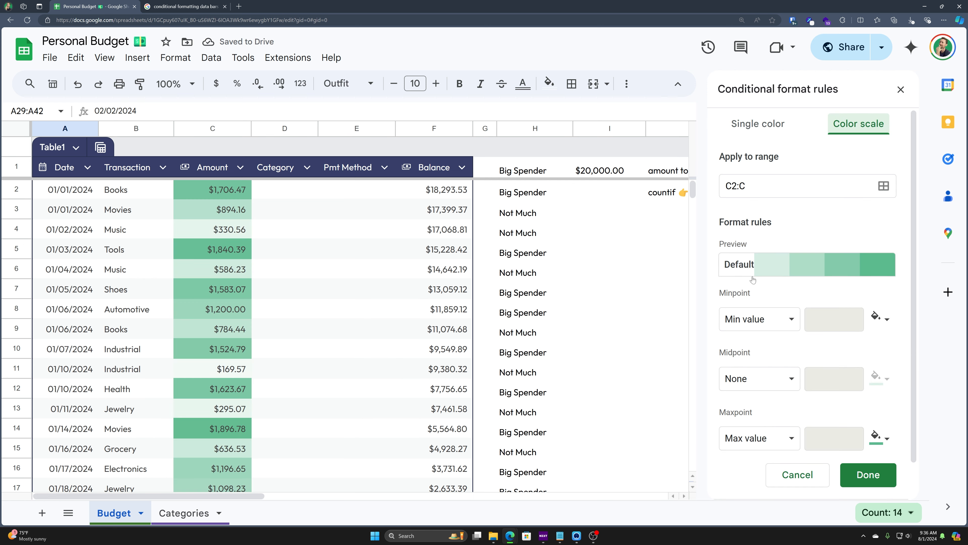
left_click(825, 269)
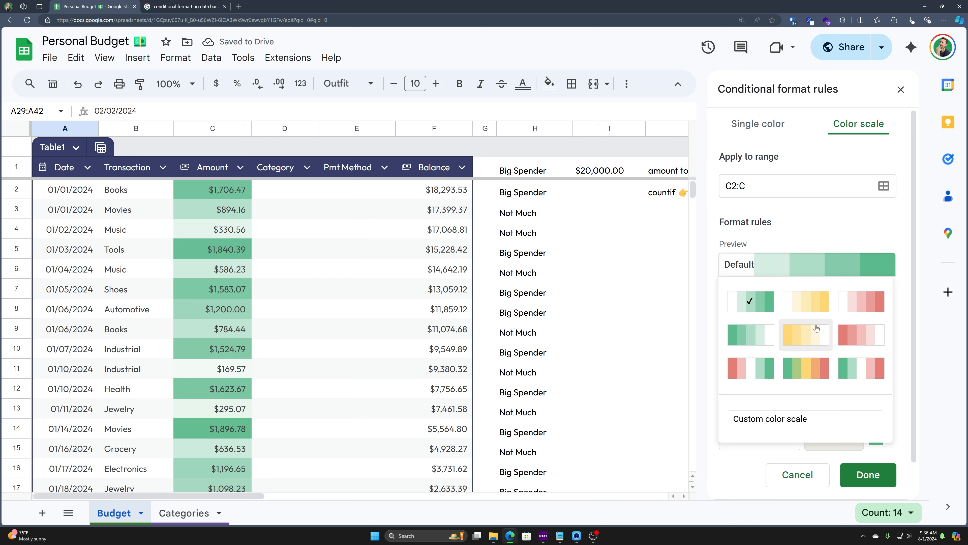
left_click(754, 366)
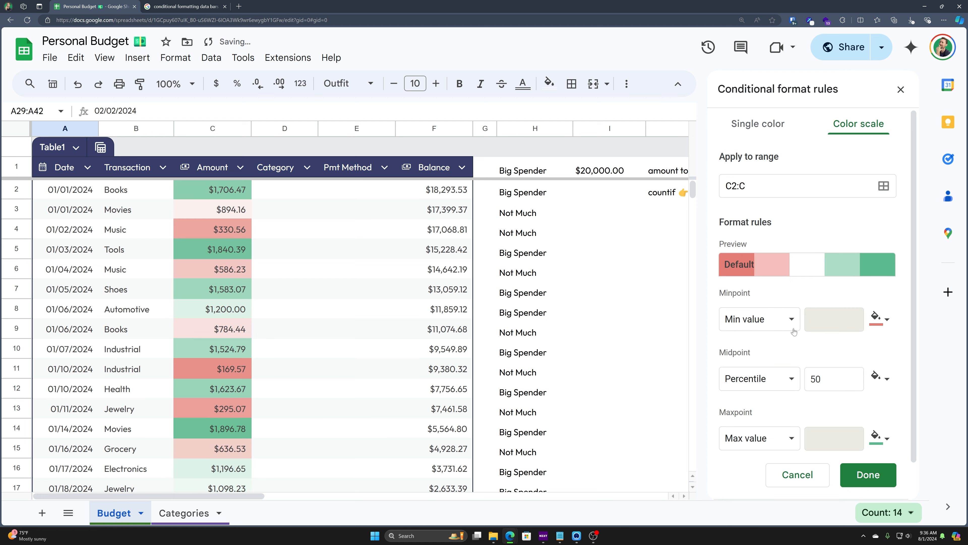
left_click(831, 267)
left_click(803, 419)
left_click(797, 269)
left_click(759, 380)
Step: Review the minimum and maximum point settings and colours, leaving them unchanged
left_click(788, 319)
left_click(786, 319)
left_click(877, 319)
left_click(879, 321)
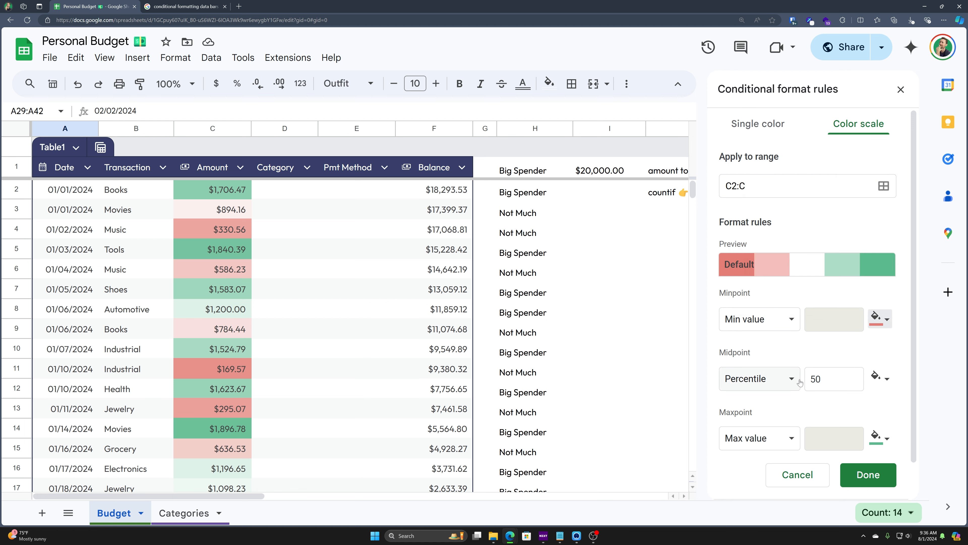
scroll(789, 411, "down", 1)
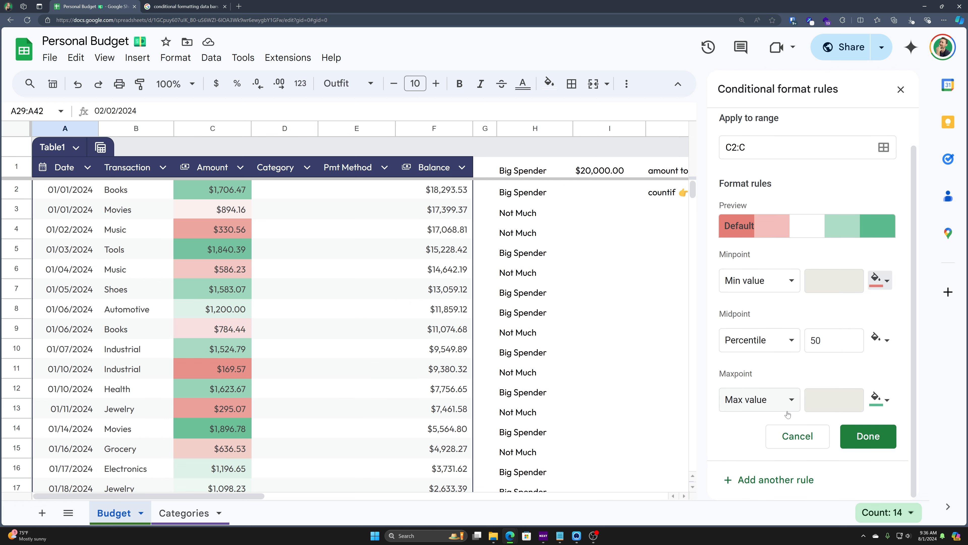
left_click(877, 399)
left_click(878, 401)
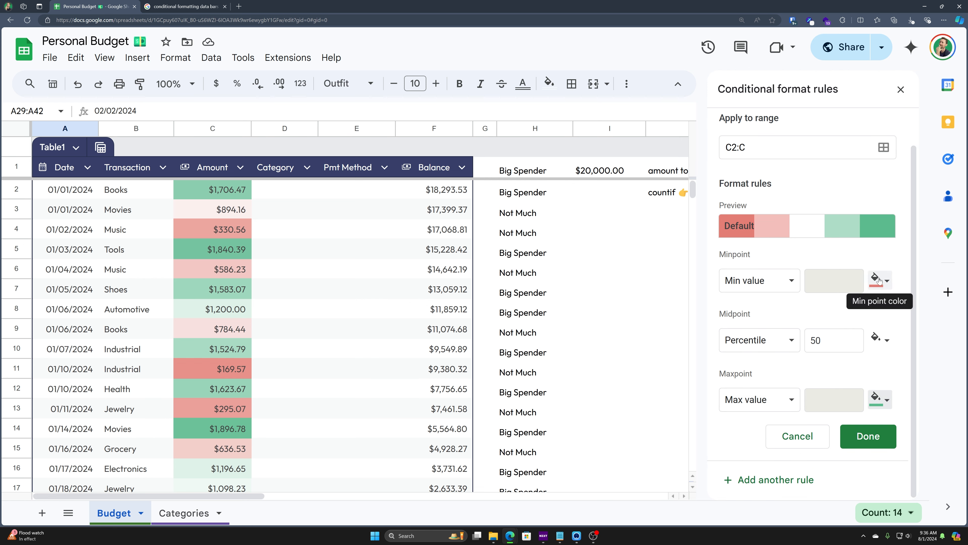
Step: Scroll down column C to review the colour-scaled amounts
scroll(357, 372, "down", 5)
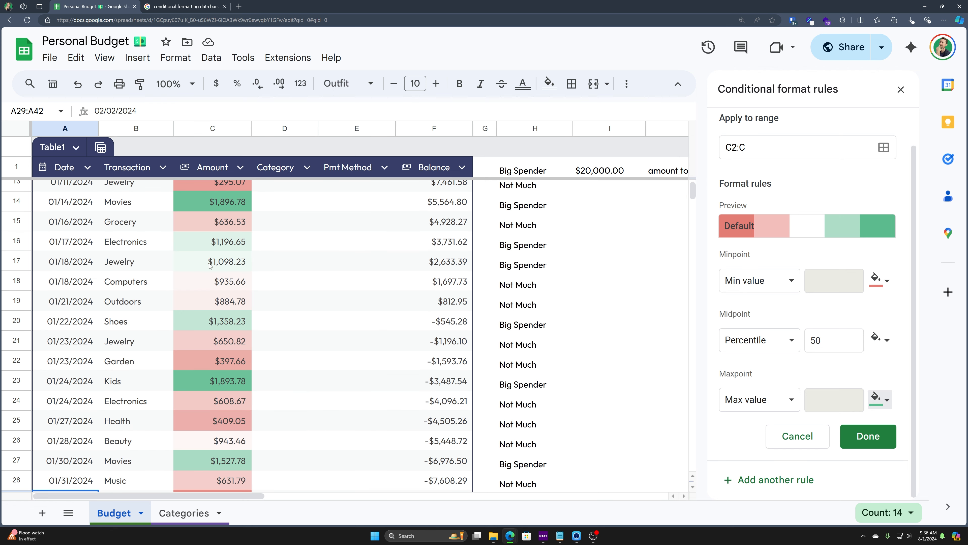
scroll(236, 267, "down", 10)
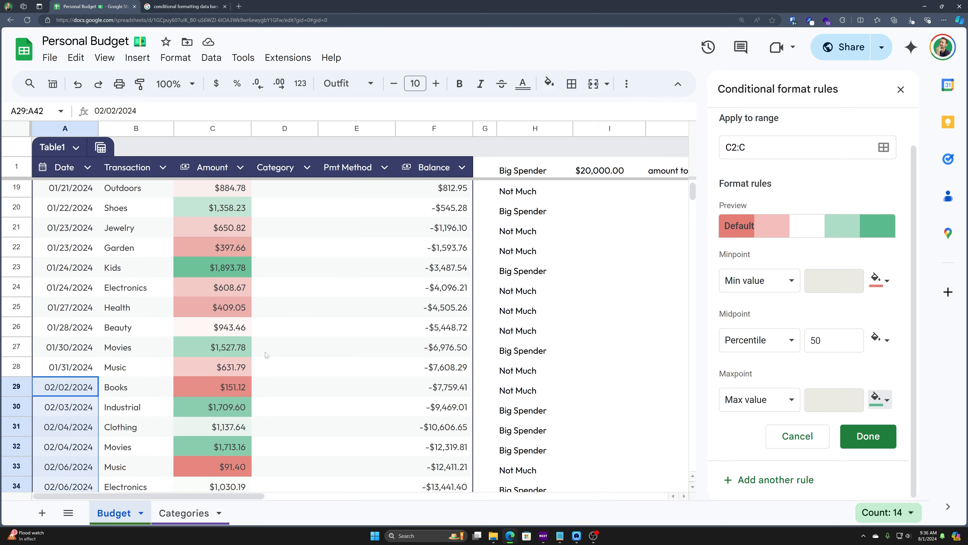
scroll(238, 345, "down", 8)
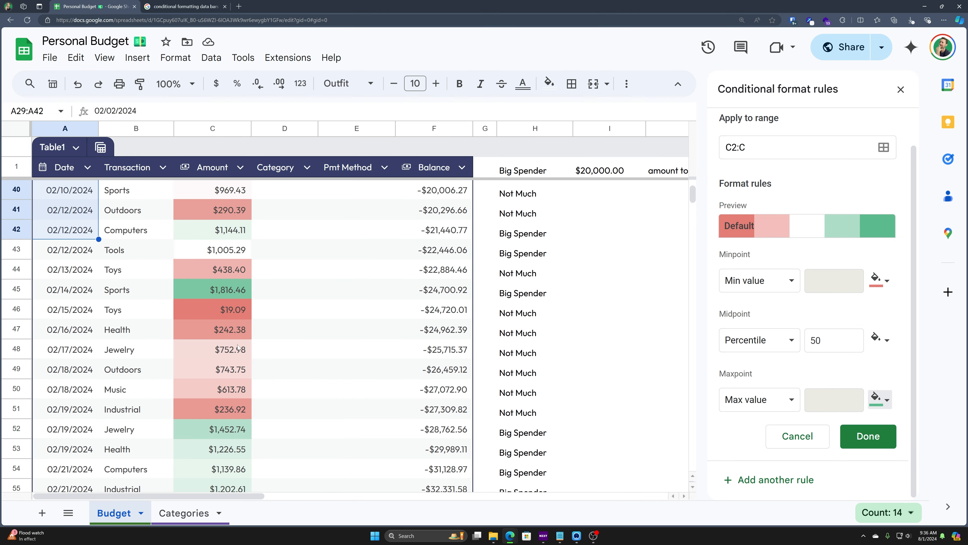
scroll(266, 342, "down", 10)
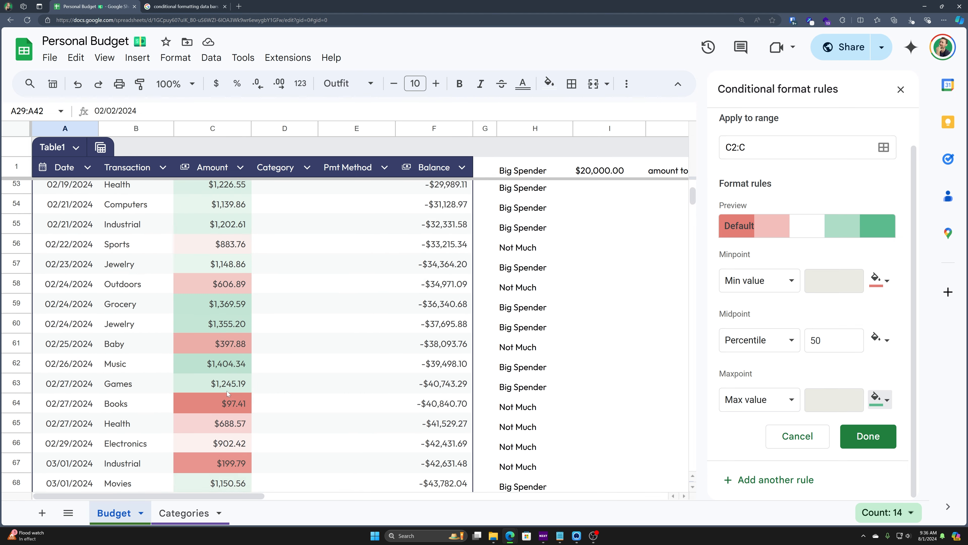
scroll(256, 377, "down", 6)
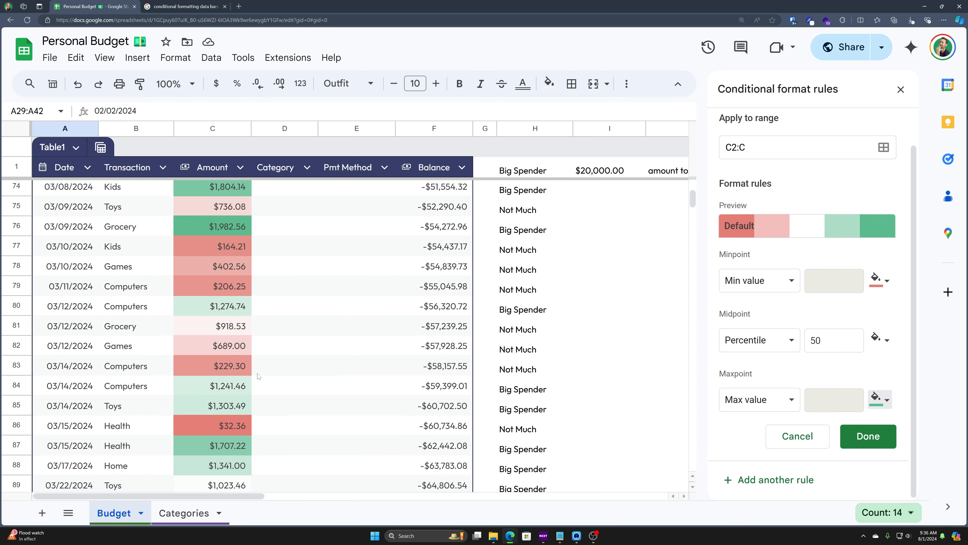
left_click(202, 332)
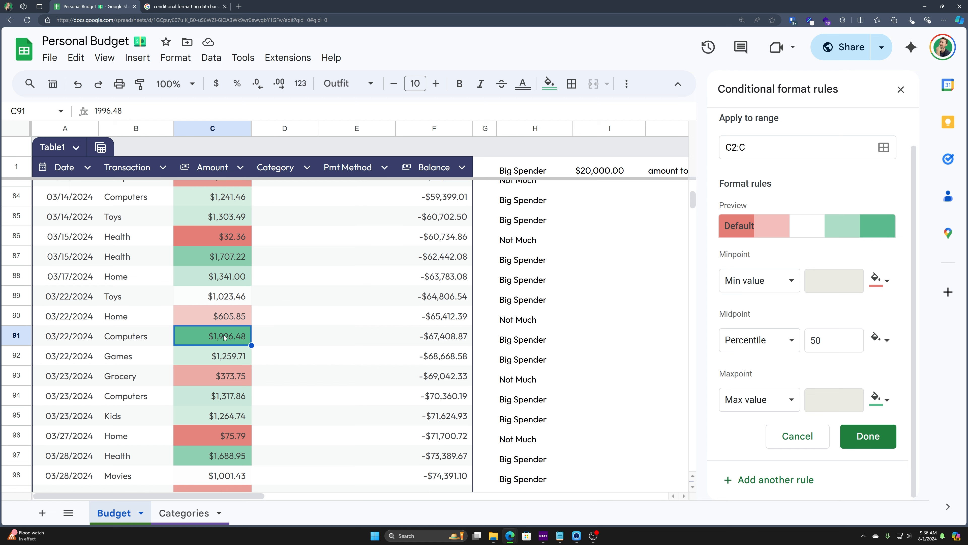
scroll(227, 354, "down", 2)
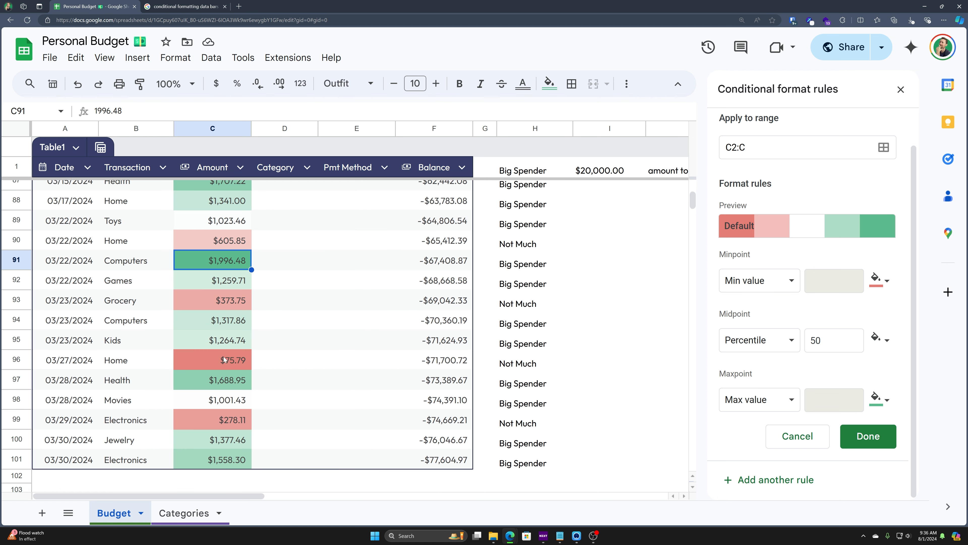
left_click_drag(832, 341, 788, 340)
type("75")
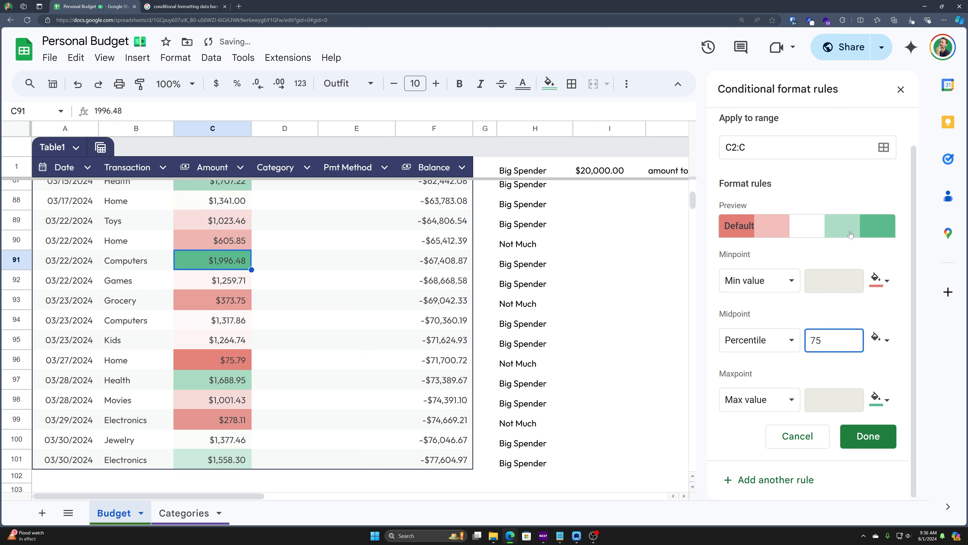
key("Tab")
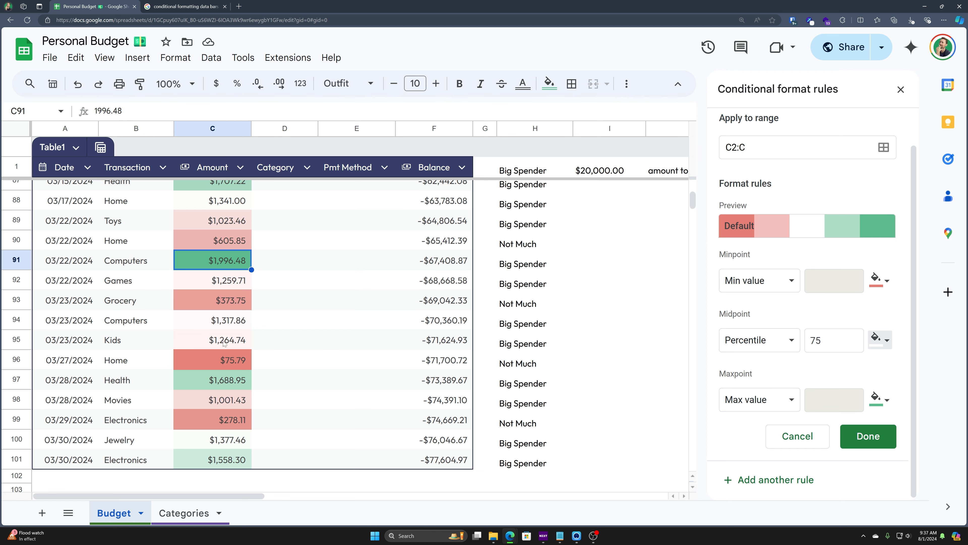
scroll(257, 344, "up", 5)
scroll(267, 332, "up", 2)
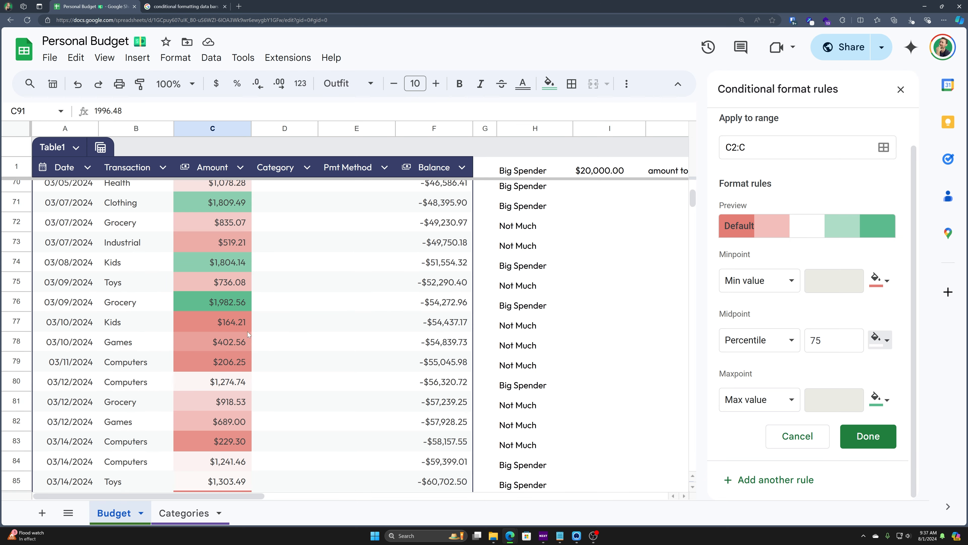
scroll(224, 334, "up", 20)
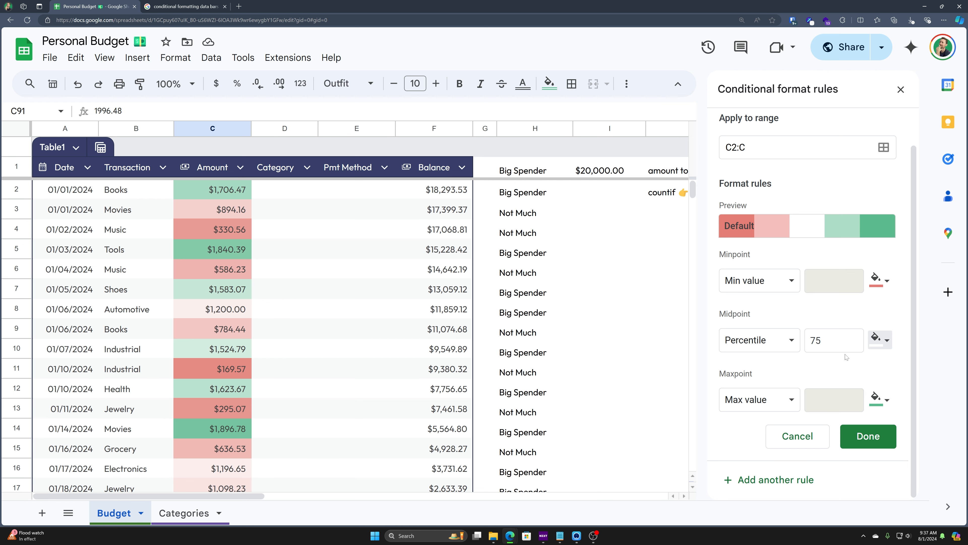
double_click(826, 340)
type("25")
key("Tab")
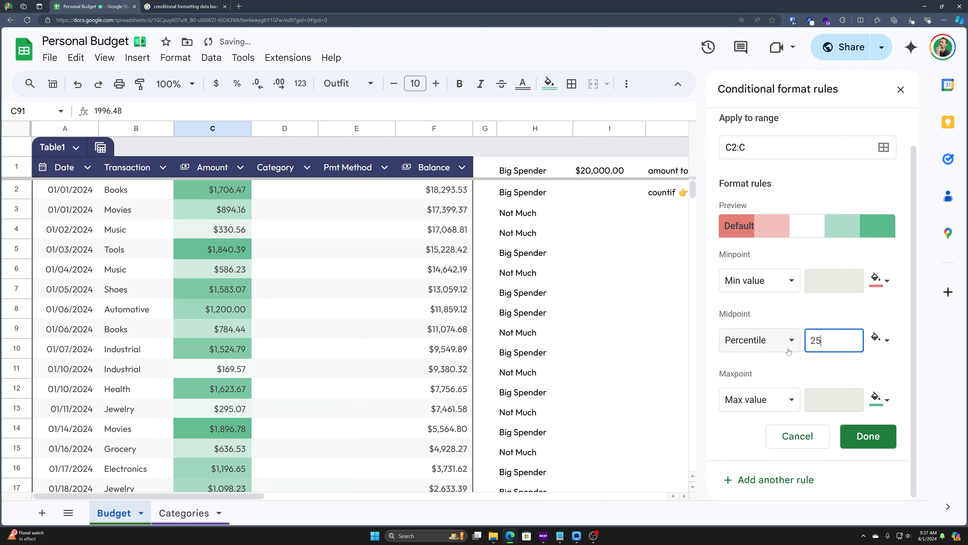
scroll(314, 271, "down", 13)
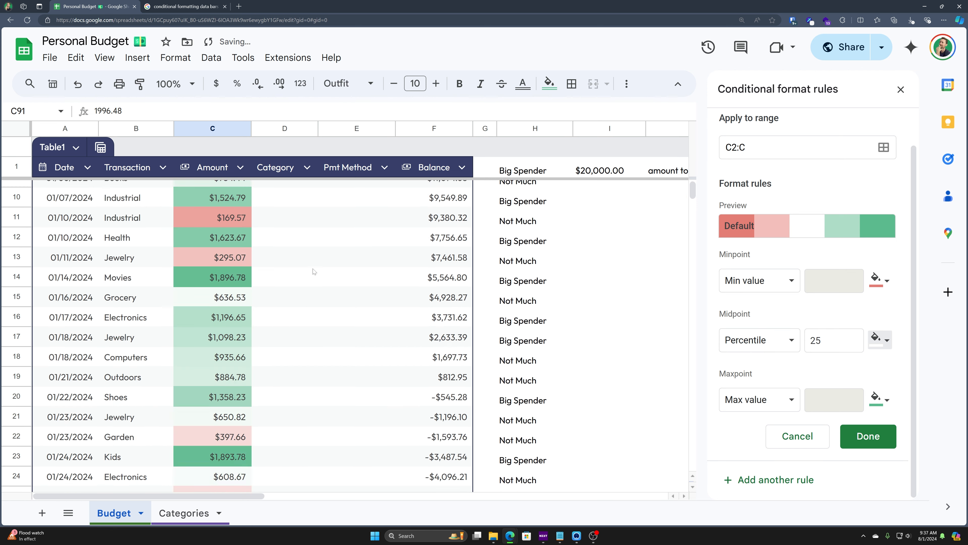
scroll(319, 255, "down", 20)
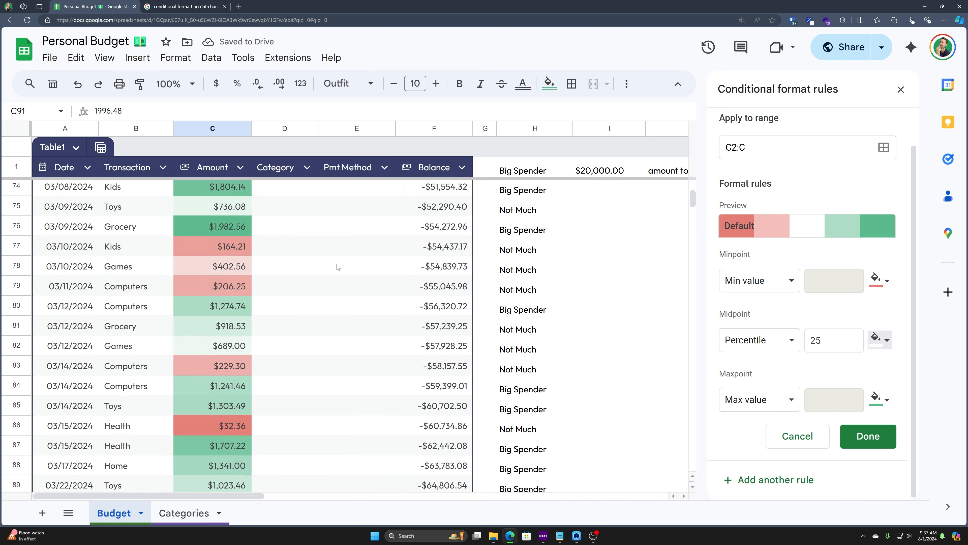
scroll(344, 263, "up", 8)
scroll(349, 273, "up", 5)
double_click(816, 340)
type("50")
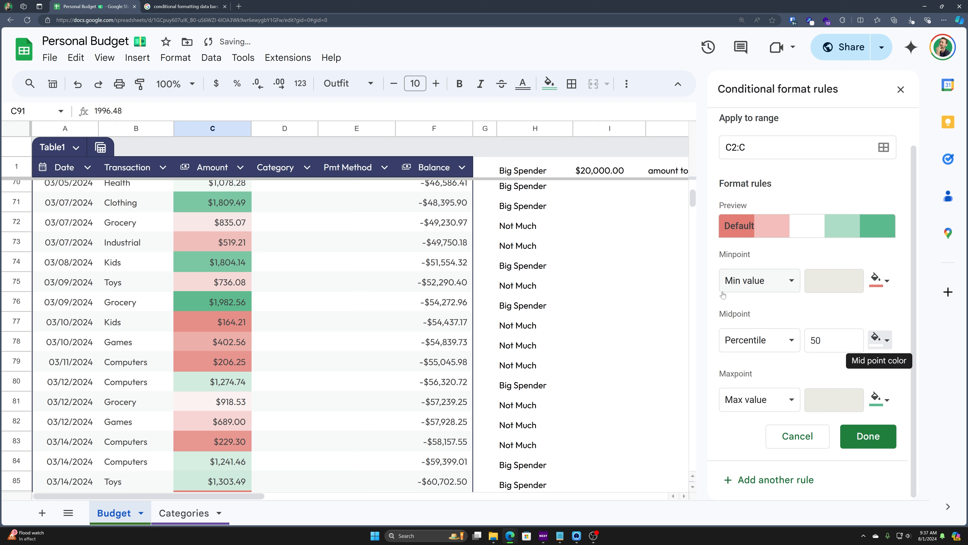
left_click(787, 342)
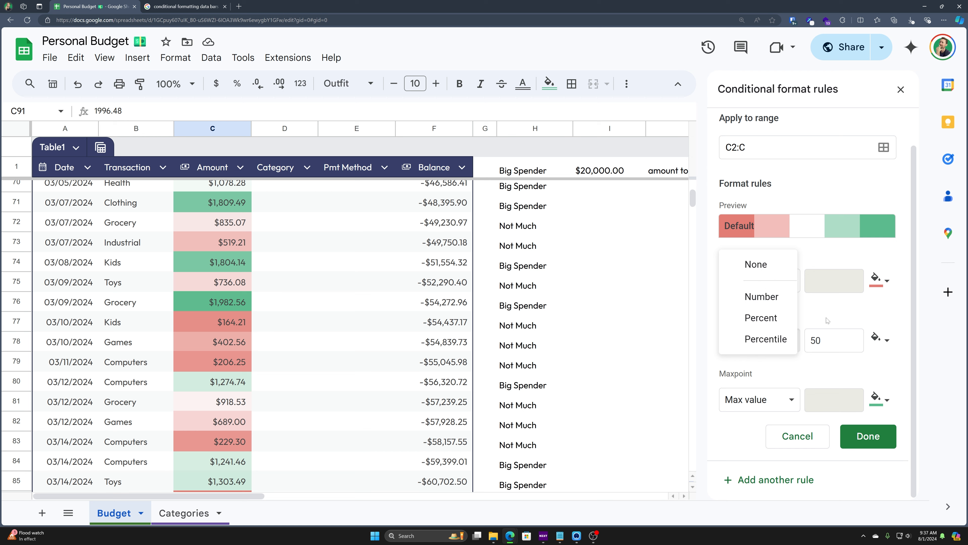
left_click(842, 319)
left_click(859, 445)
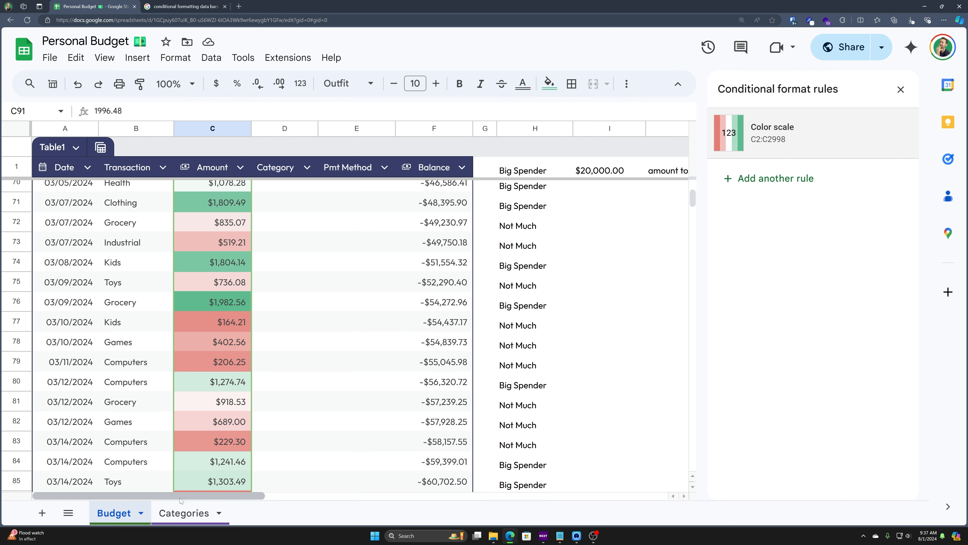
left_click(183, 513)
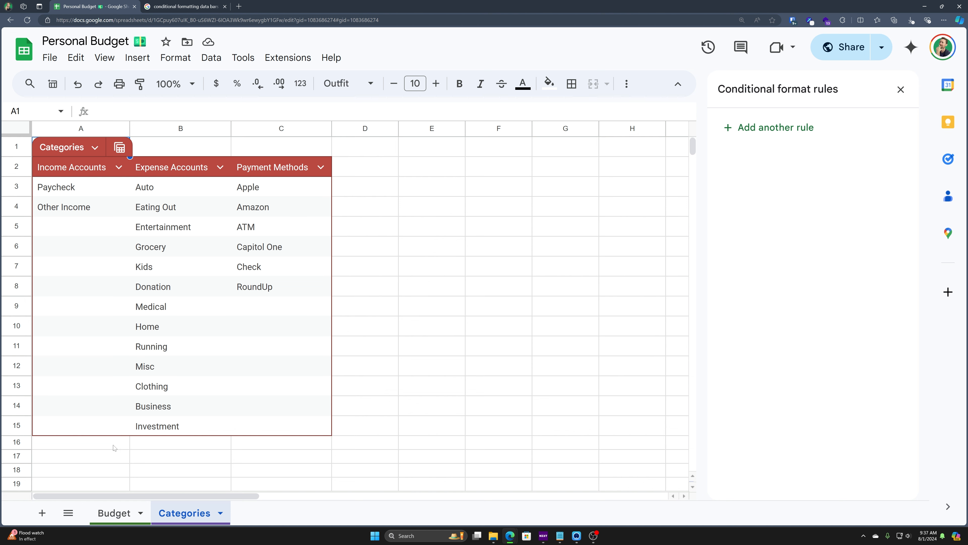
left_click(115, 513)
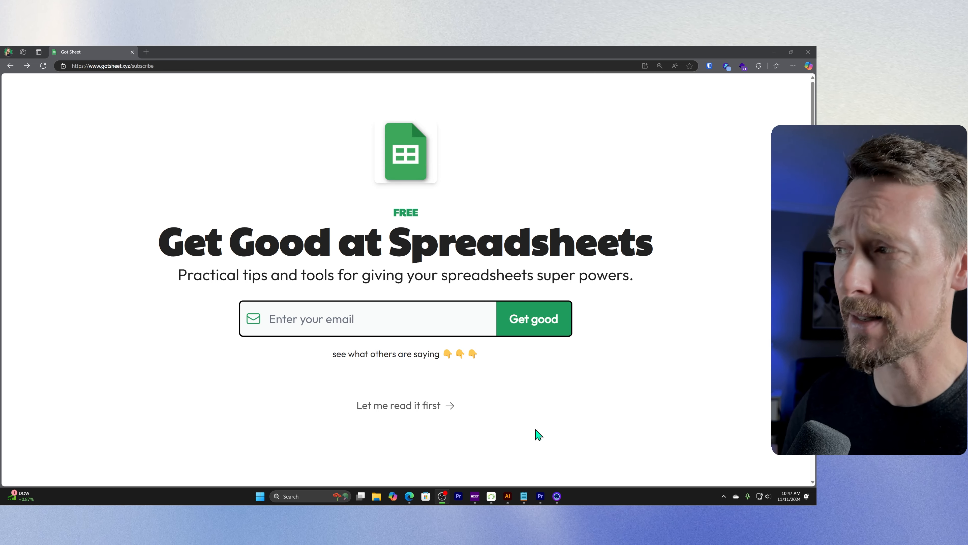
Step: Choose 'Let me read it first' and scroll through Featured Posts and the archive
left_click(415, 405)
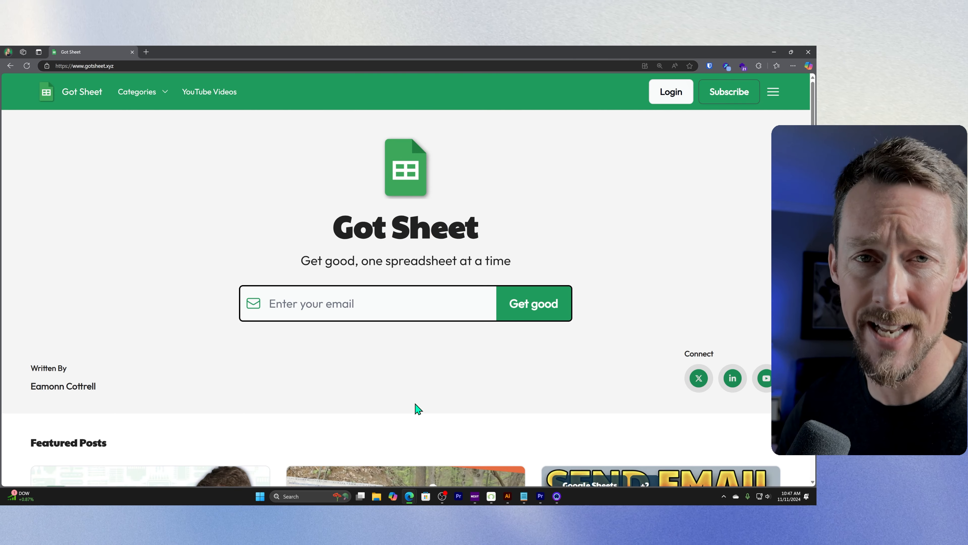
scroll(405, 392, "down", 6)
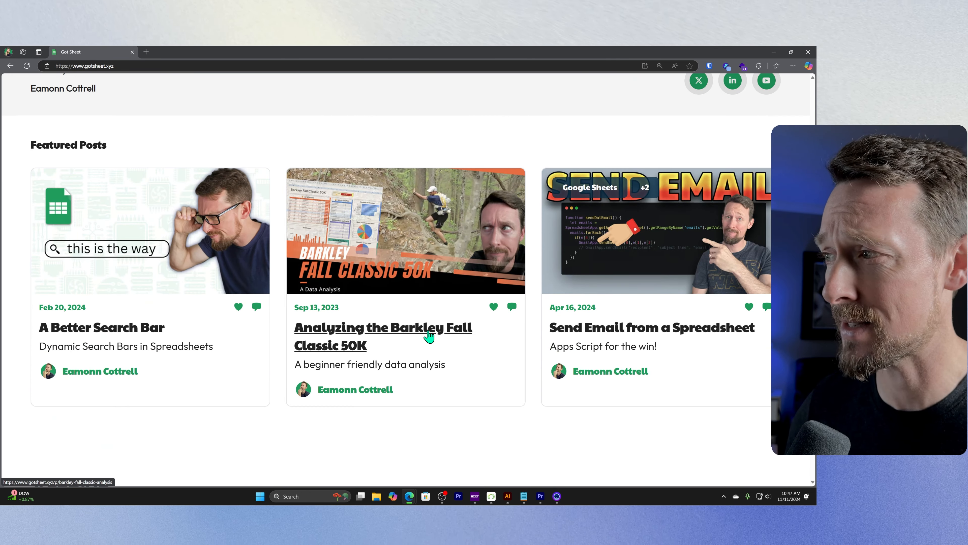
scroll(429, 337, "down", 10)
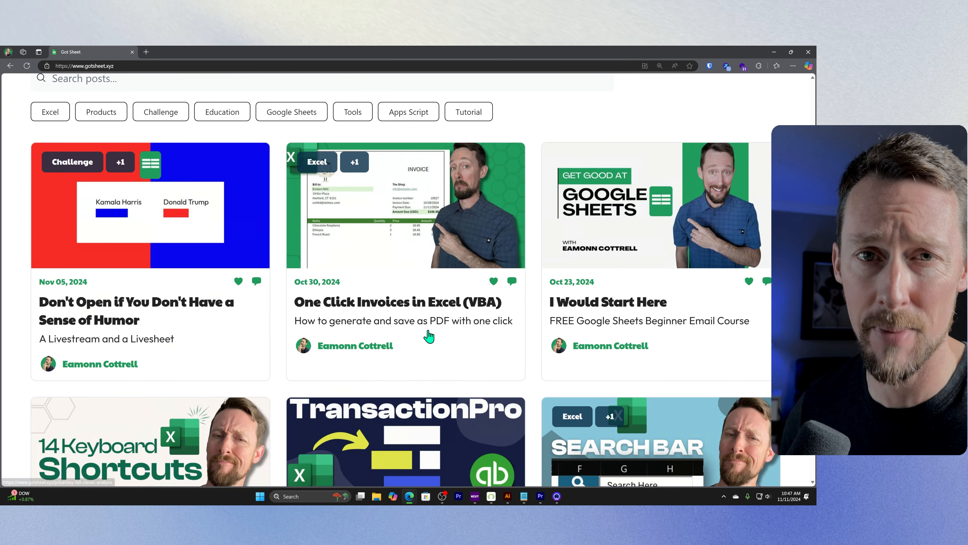
scroll(429, 336, "down", 3)
scroll(433, 278, "down", 3)
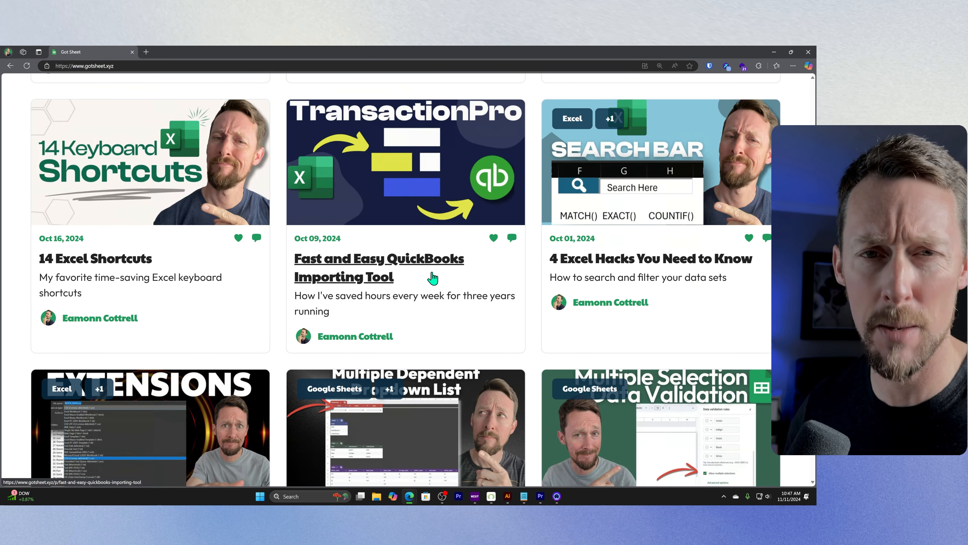
scroll(260, 171, "down", 2)
scroll(260, 171, "down", 8)
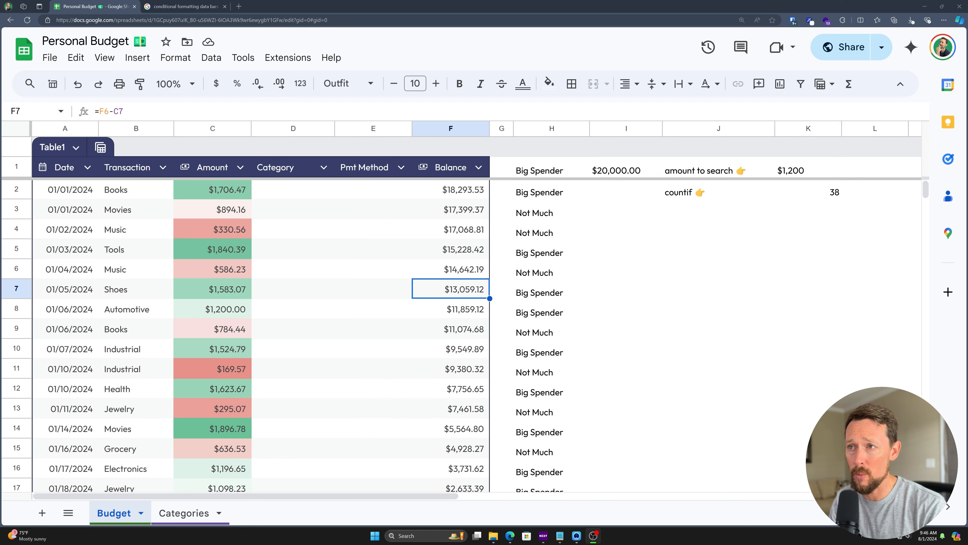
Step: Check the lists on the Categories sheet, then select Category cell D2 on Budget
left_click_drag(356, 133, 298, 130)
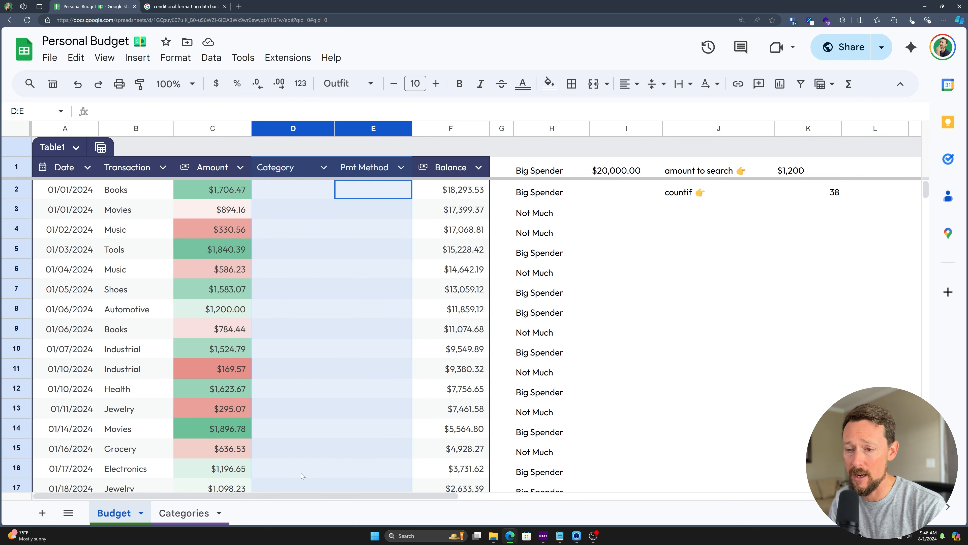
left_click(187, 513)
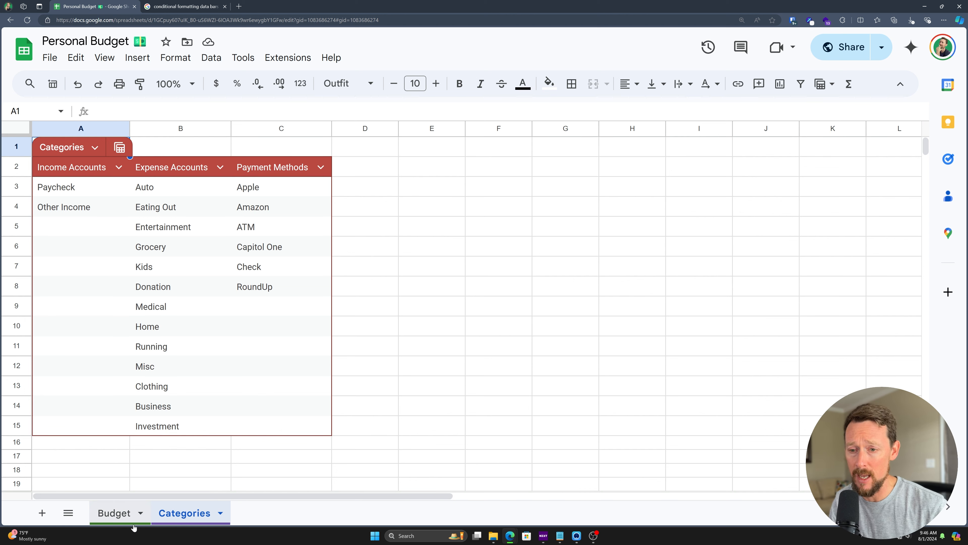
left_click(117, 513)
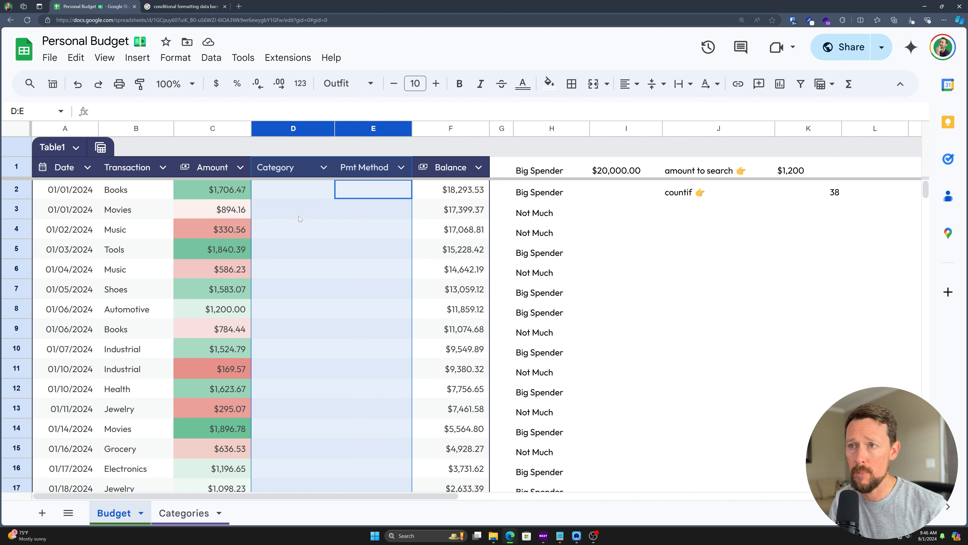
left_click(299, 217)
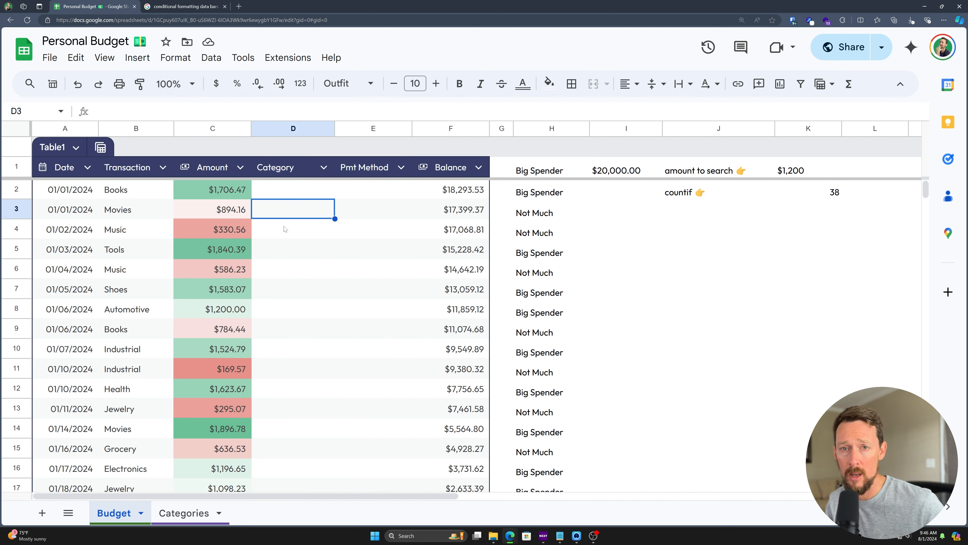
left_click(320, 195)
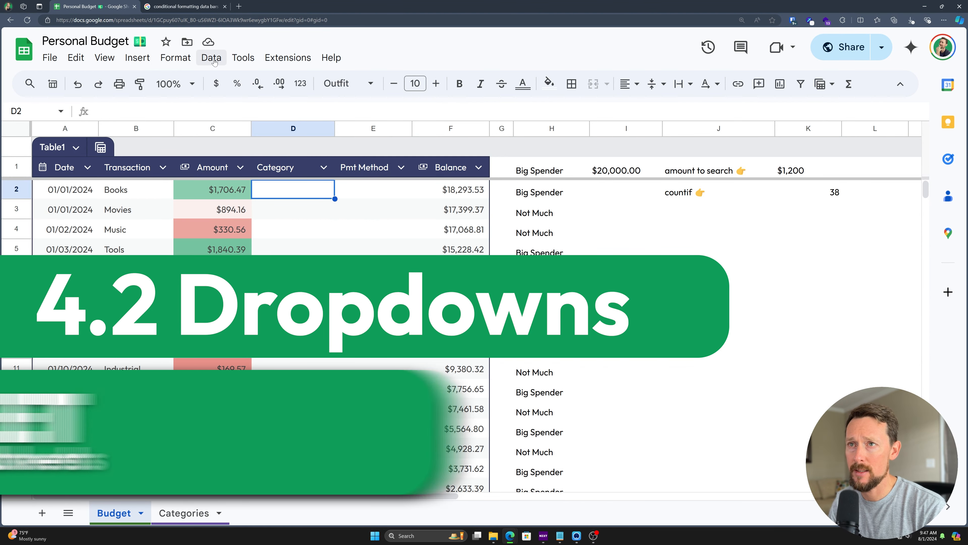
Step: Open Data validation and start a new rule for cell M2
left_click(212, 58)
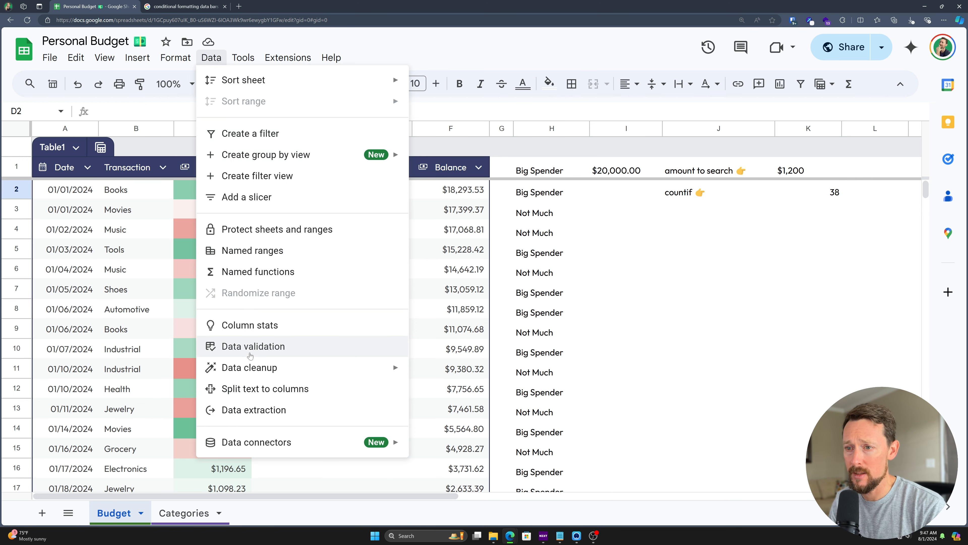
left_click(251, 355)
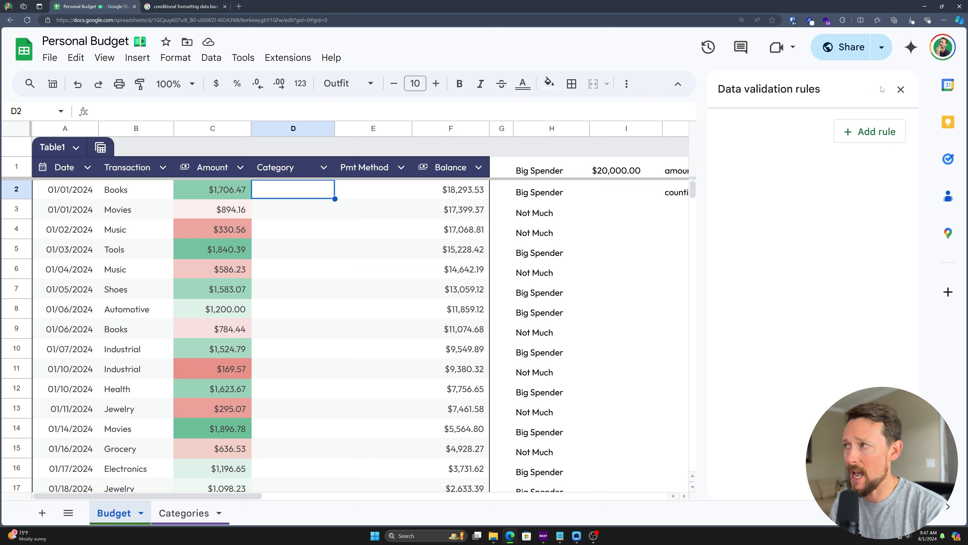
scroll(551, 255, "right", 8)
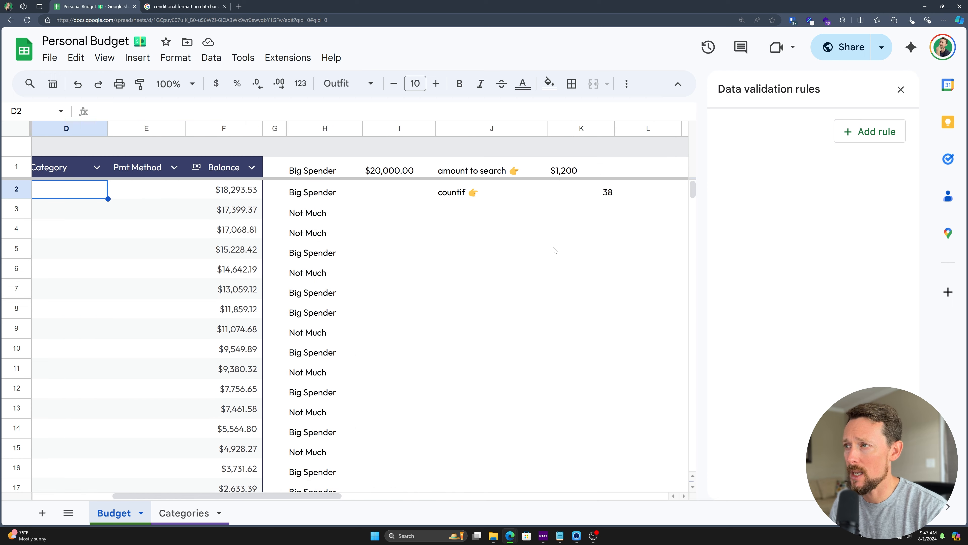
left_click(612, 195)
left_click(857, 133)
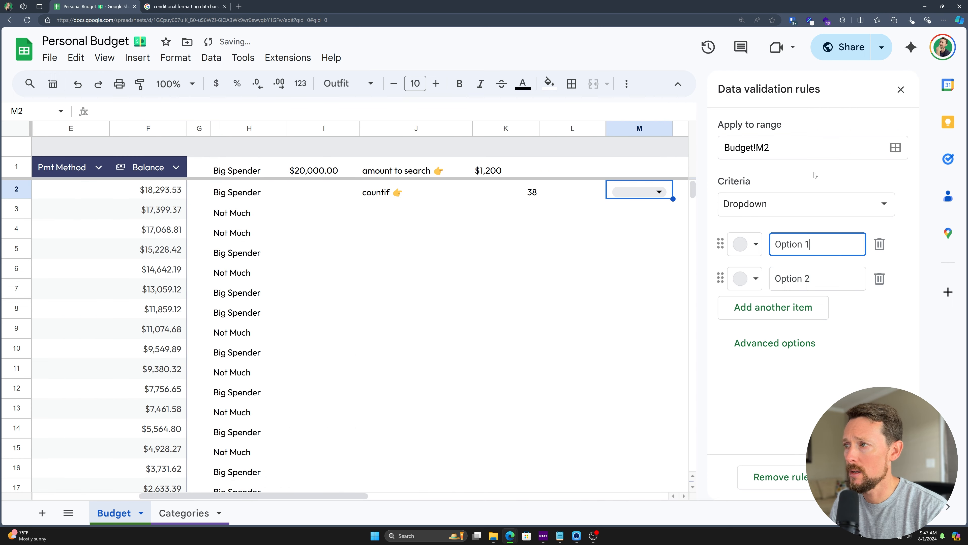
Step: Apply the rule to range M2:M5 with Dropdown as the criteria
scroll(612, 189, "right", 4)
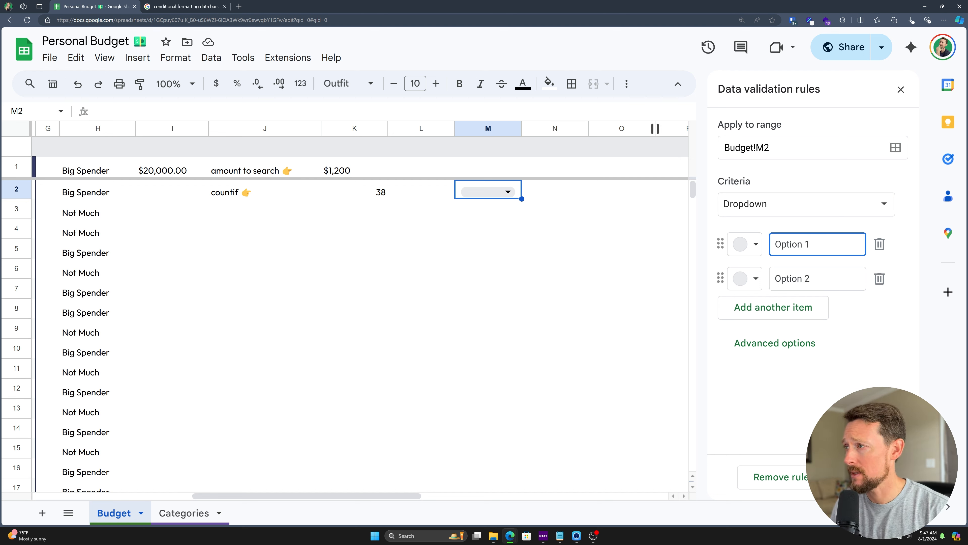
left_click(777, 152)
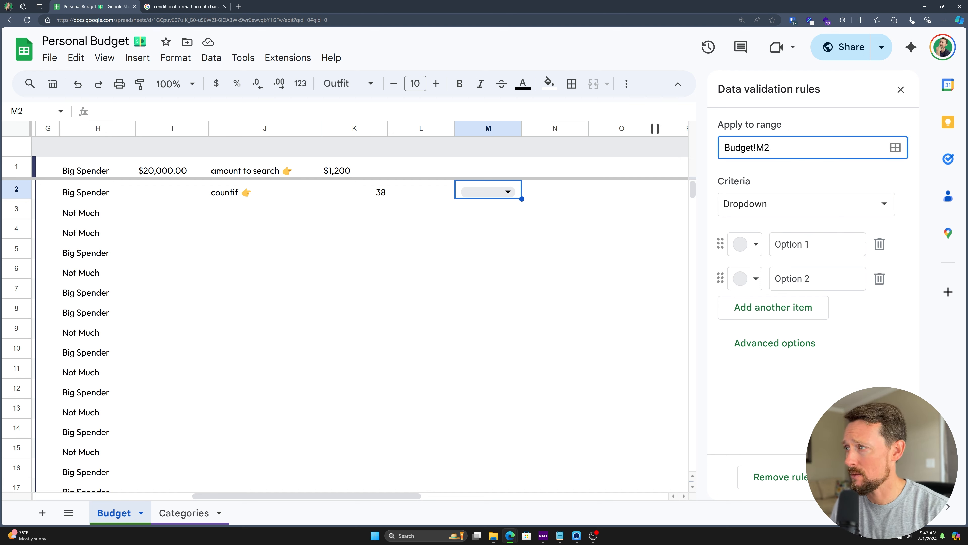
type(":M5")
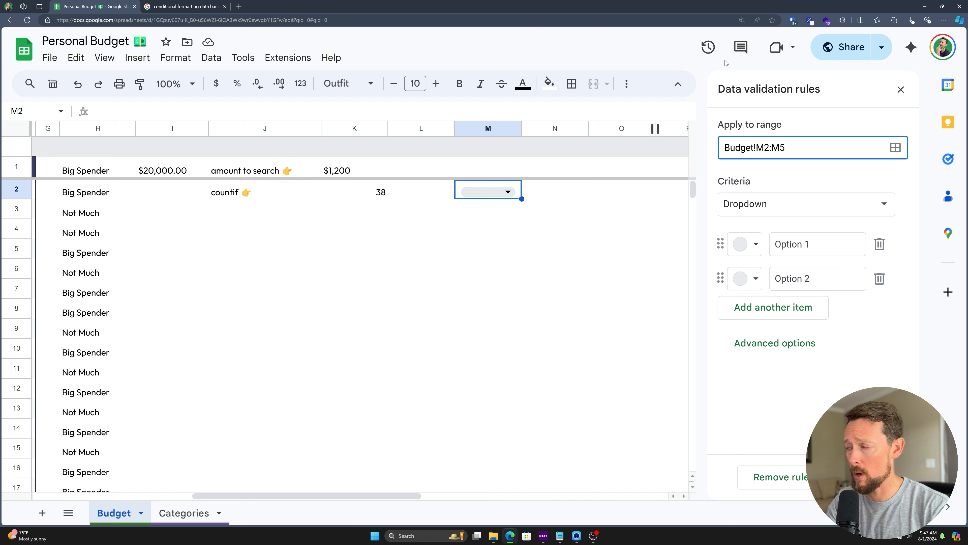
key("Tab")
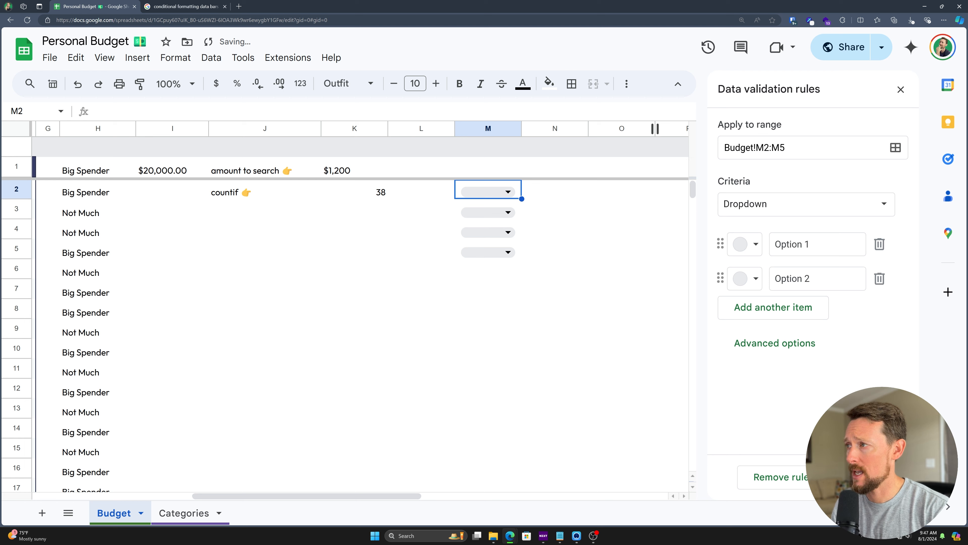
left_click(756, 213)
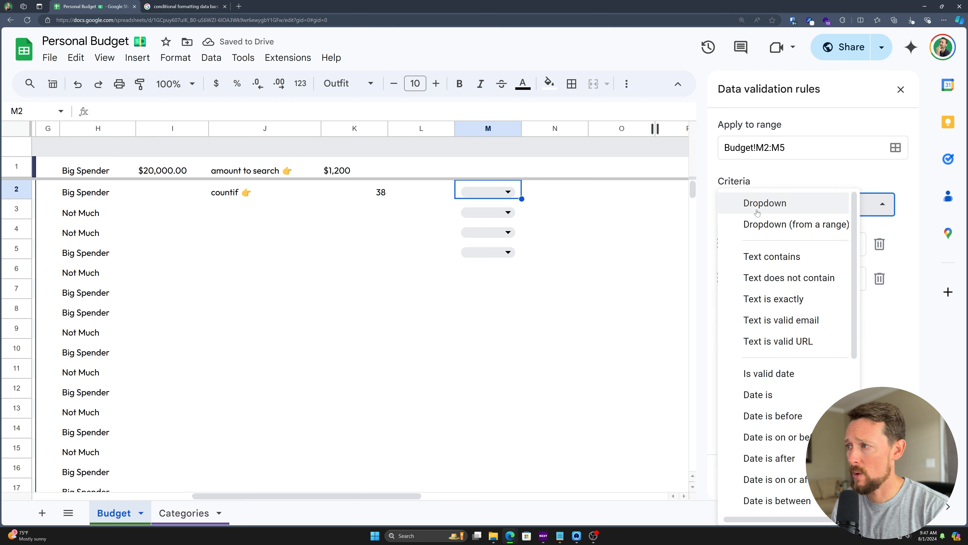
scroll(774, 267, "down", 5)
scroll(785, 298, "up", 3)
scroll(785, 298, "up", 2)
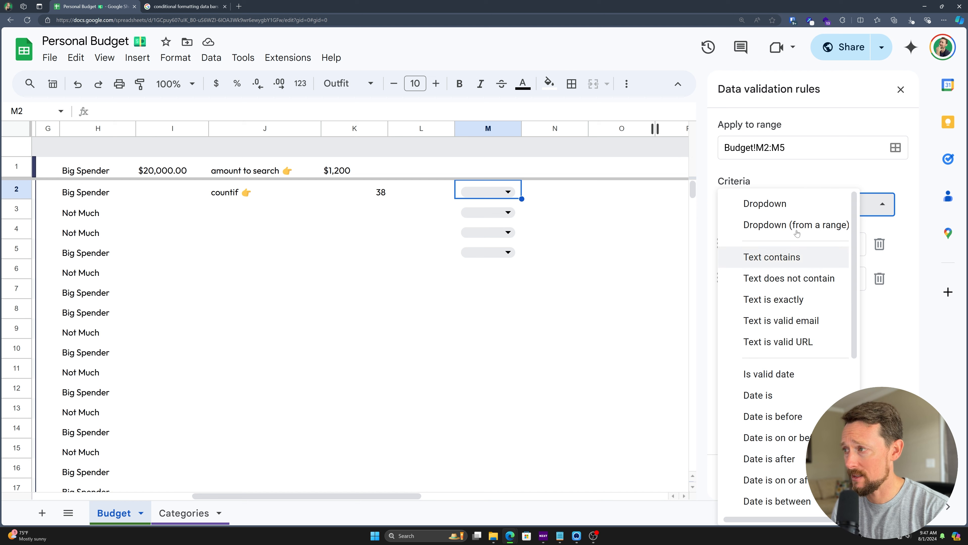
left_click(785, 206)
Step: Colour Option 1 pink and Option 2 yellow, and finish the rule
left_click(756, 247)
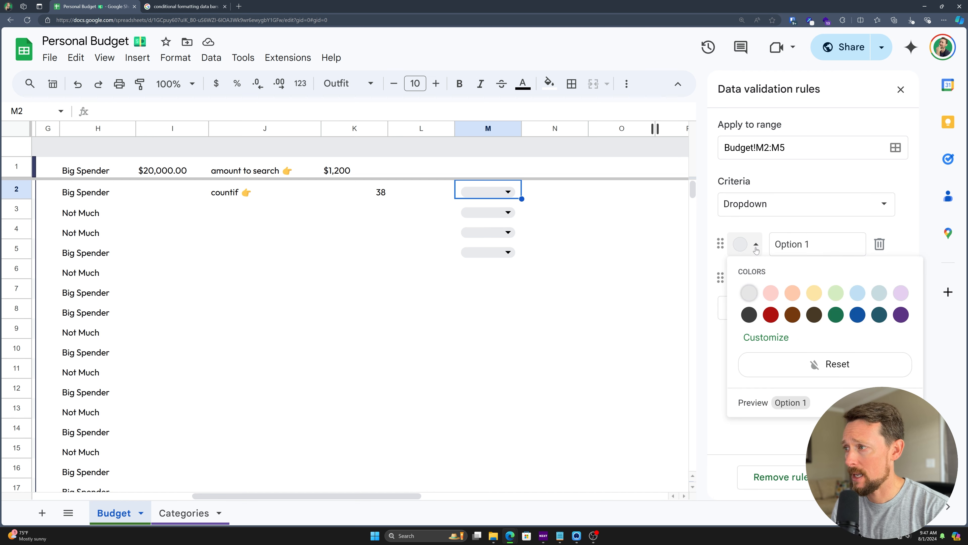
left_click(771, 293)
left_click(757, 279)
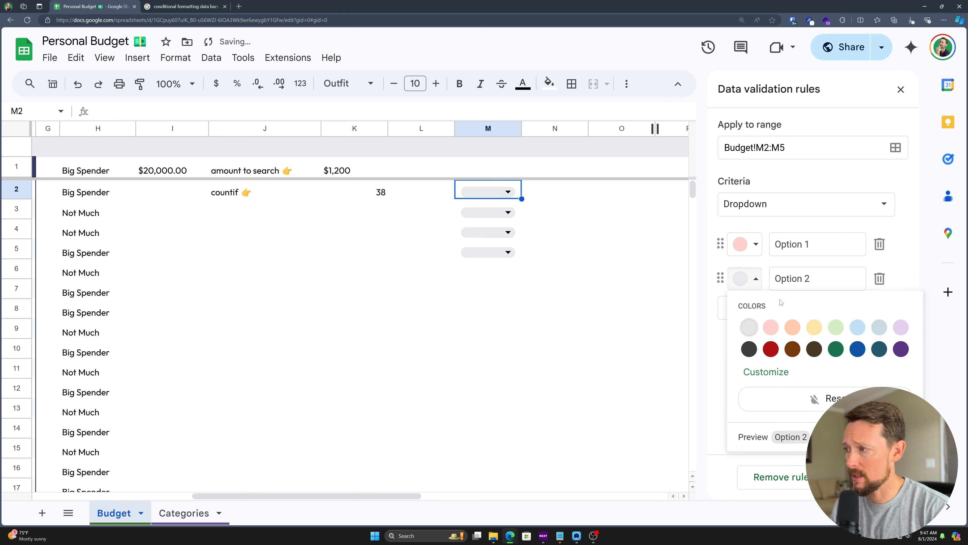
left_click(815, 328)
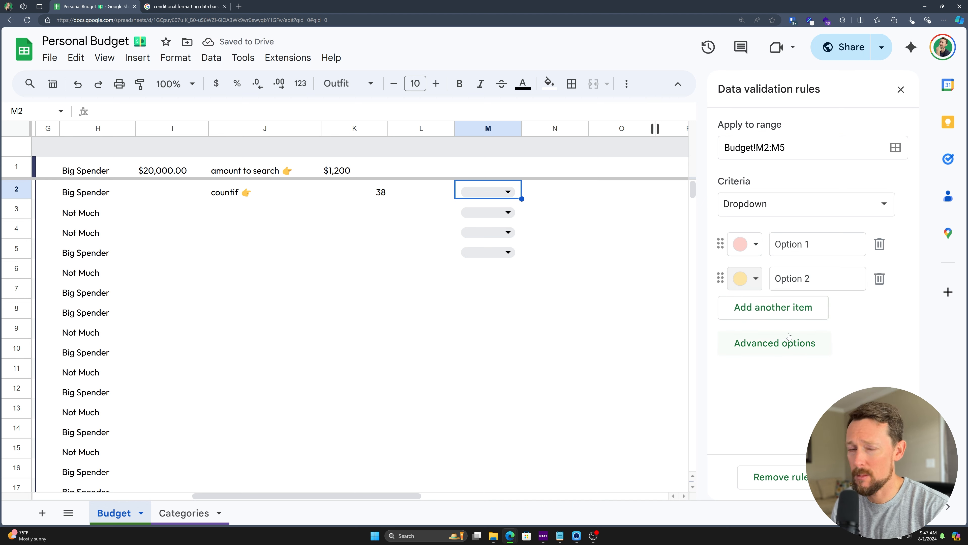
left_click(868, 477)
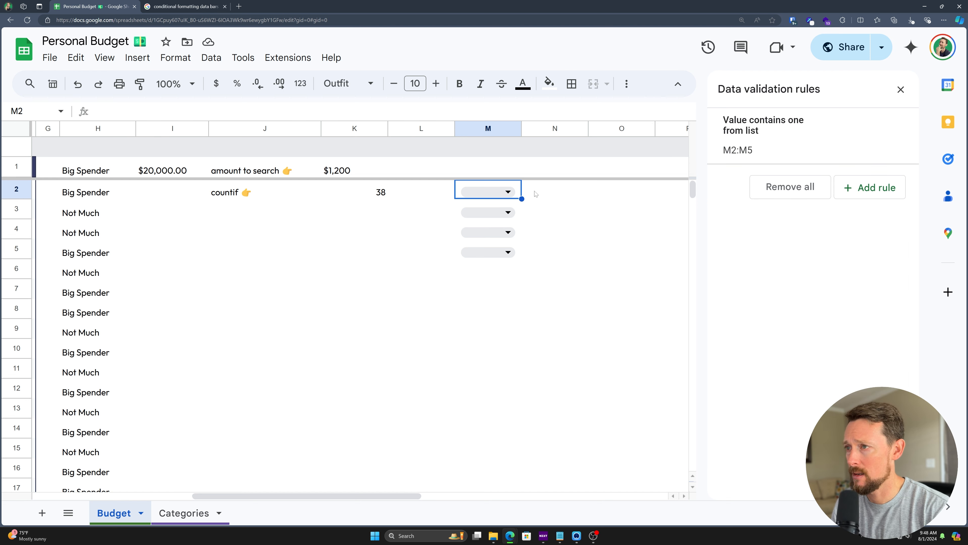
Step: Set M2 to Option 1, M3 to Option 2 and M4 to Option 1
left_click(507, 192)
left_click(506, 210)
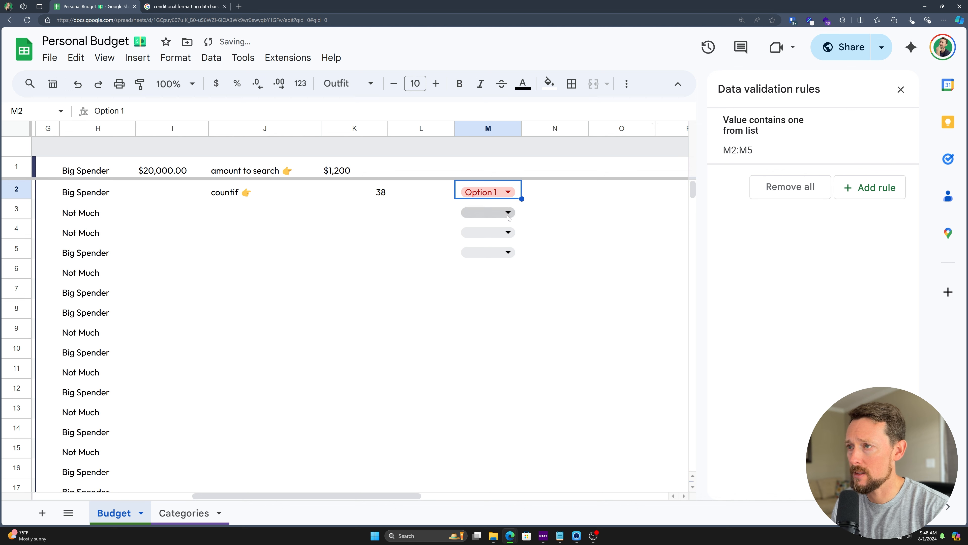
left_click(508, 211)
left_click(501, 251)
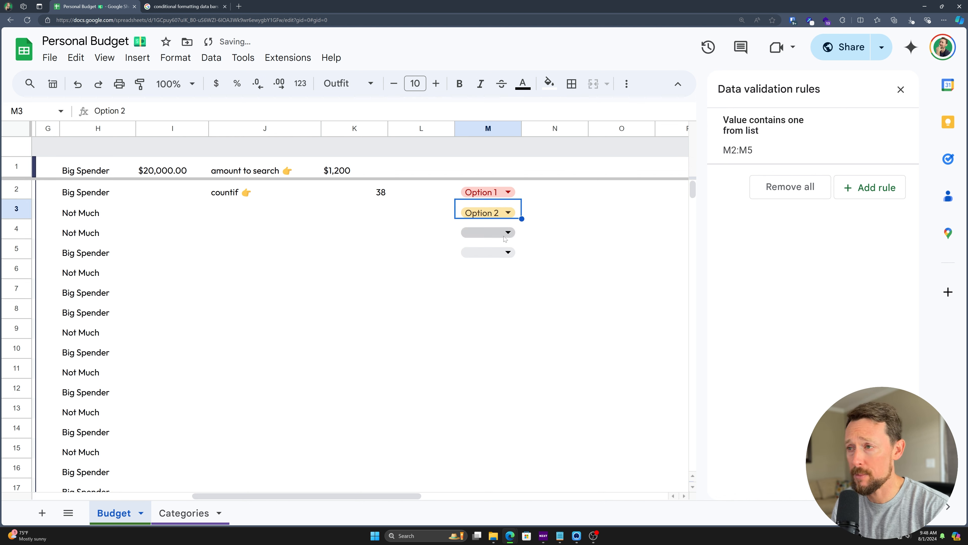
left_click(507, 232)
left_click(509, 252)
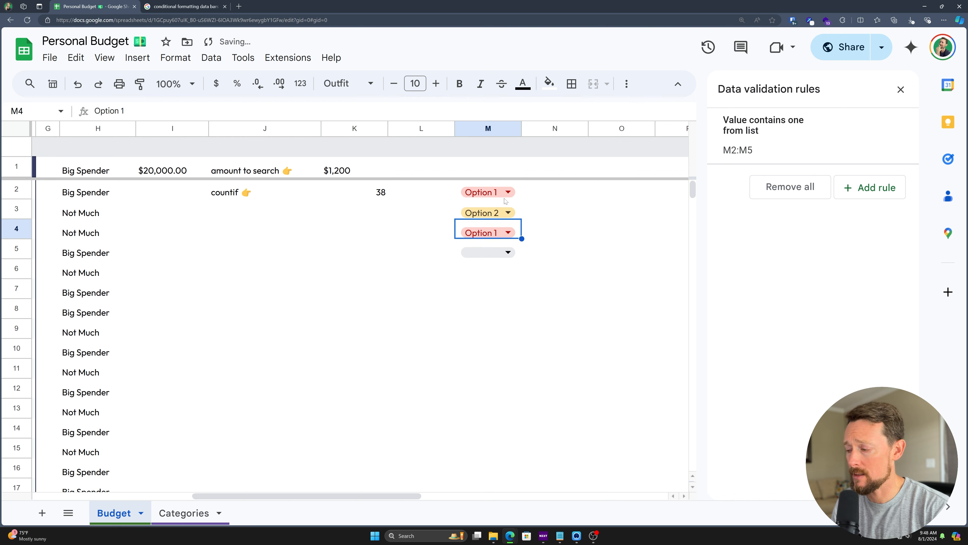
Step: Test validation by entering 'Ooption 1' in M5 and dismiss the rejection warning
key("Down")
type("Ooption 1")
key("Return")
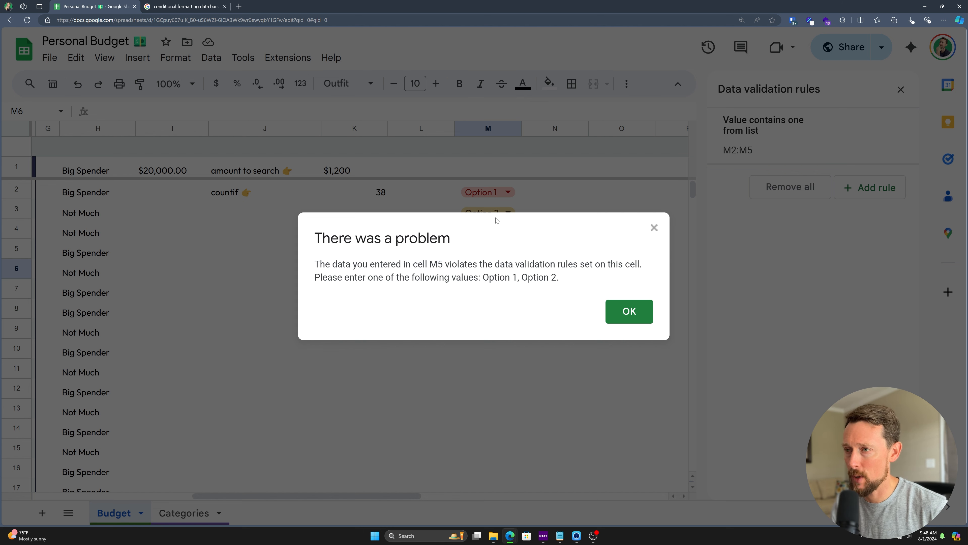
left_click(630, 307)
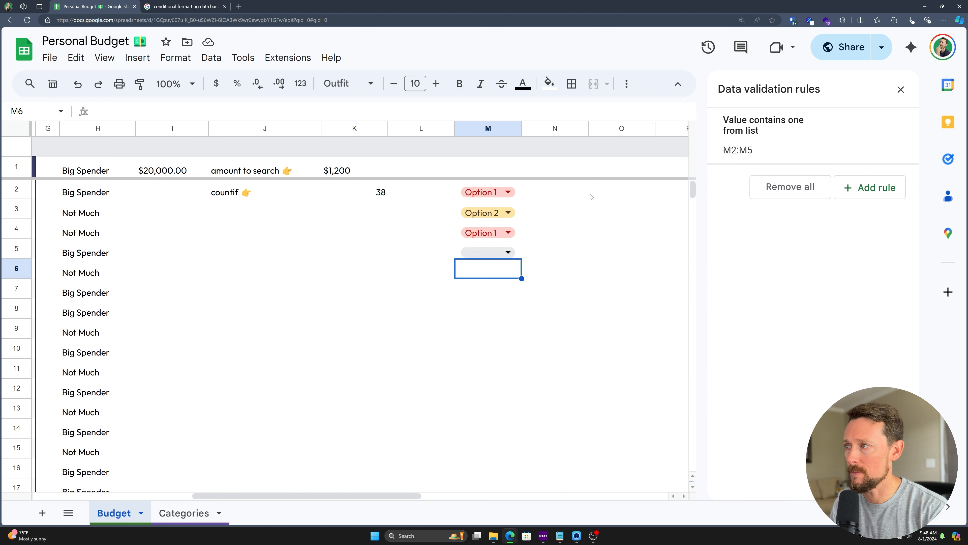
left_click(753, 142)
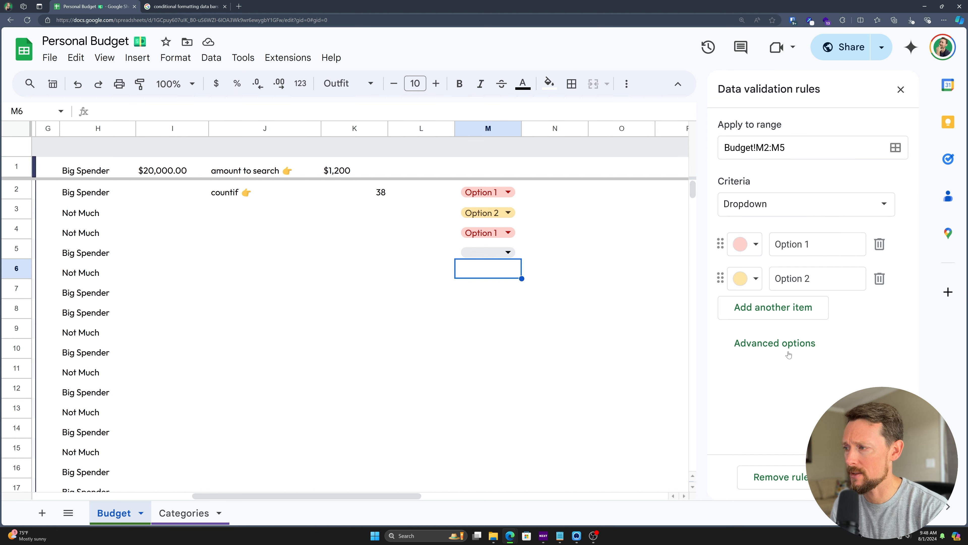
Step: Add the help text 'Select an option please' under Advanced options
left_click(784, 343)
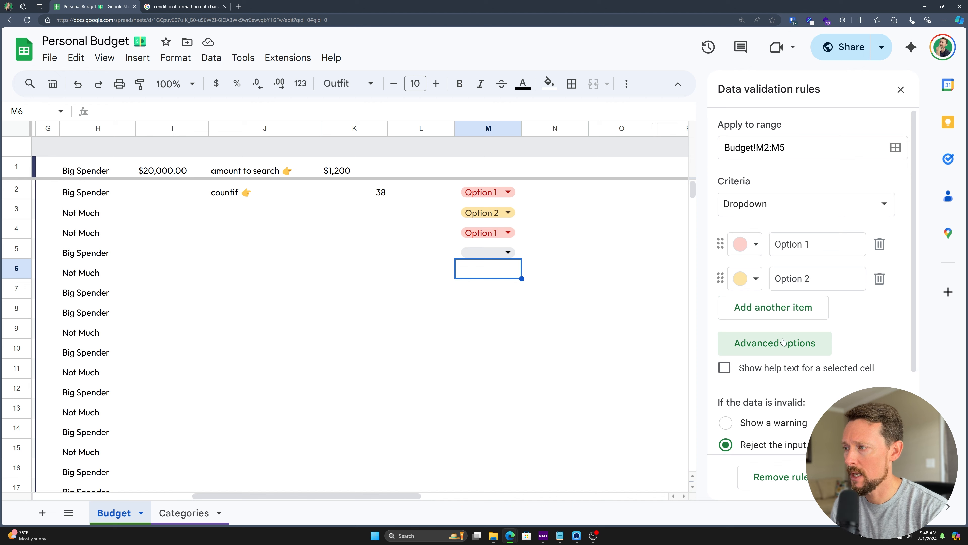
scroll(803, 293, "down", 3)
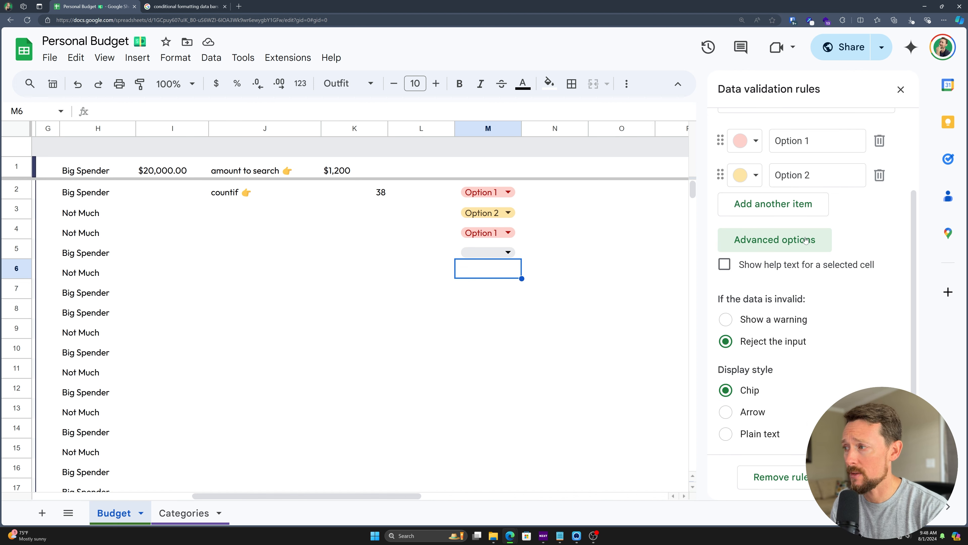
left_click(724, 264)
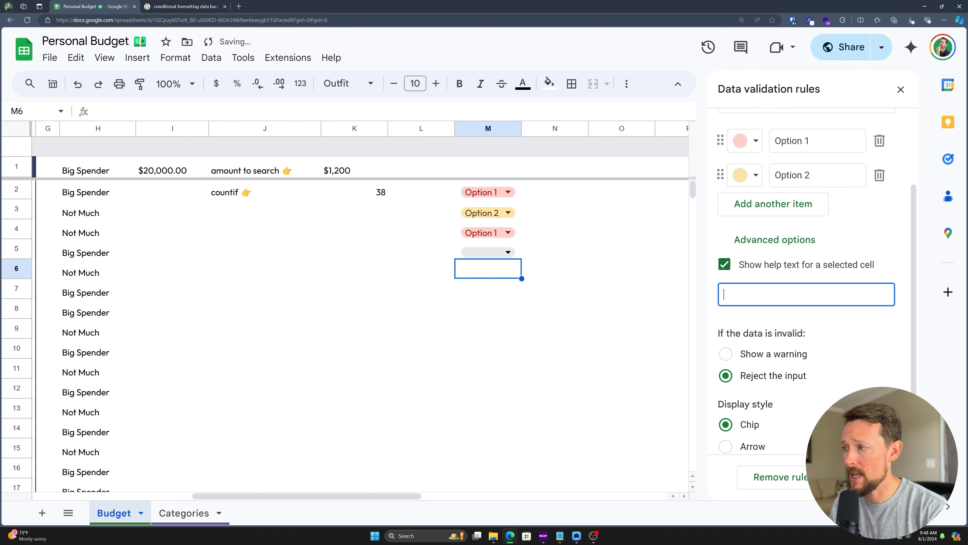
type("Select an ")
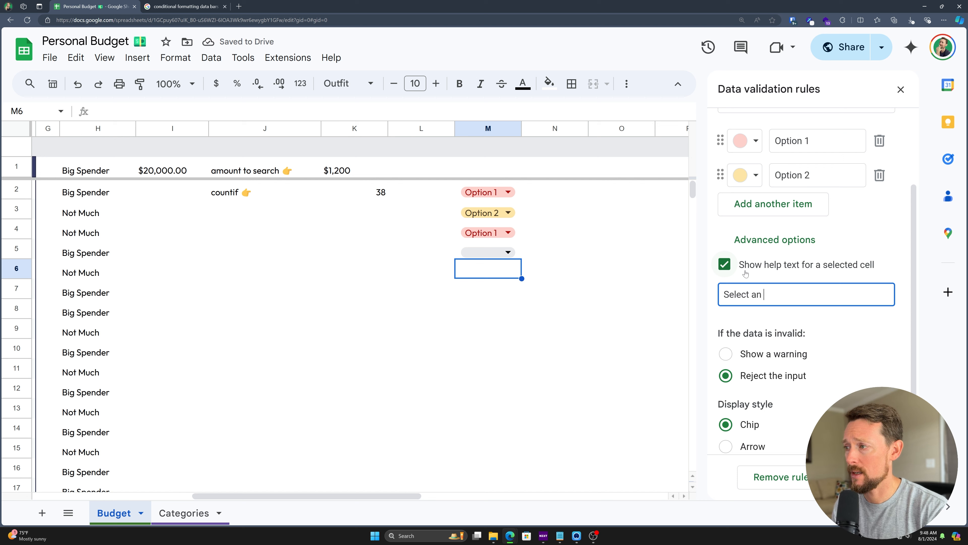
type("option please")
key("Tab")
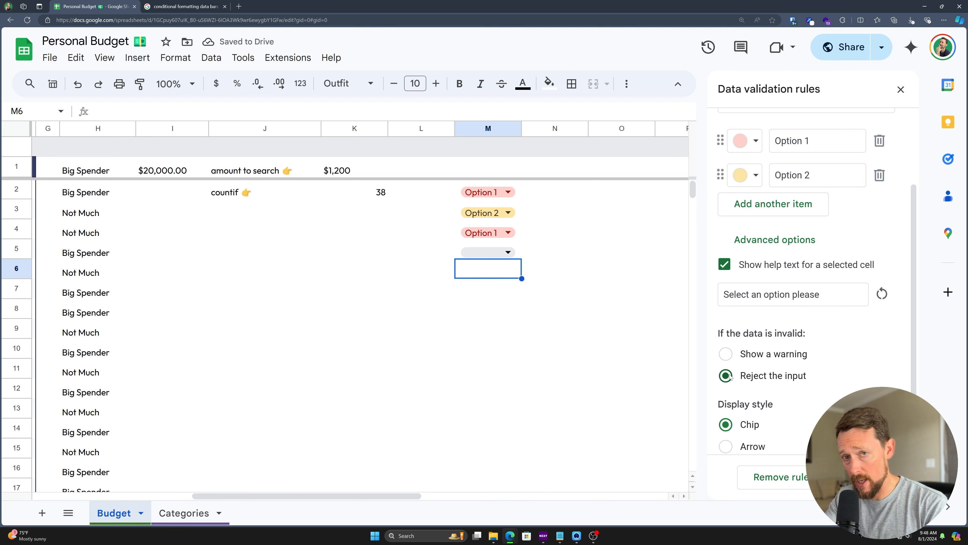
Step: Try Arrow and Plain text display styles, then keep Chip and save the rule
scroll(748, 317, "down", 1)
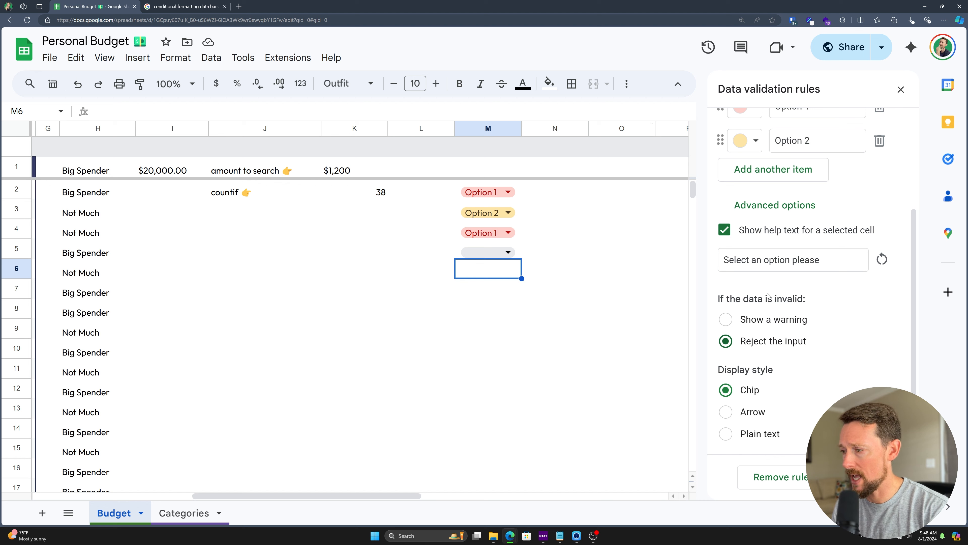
left_click(725, 413)
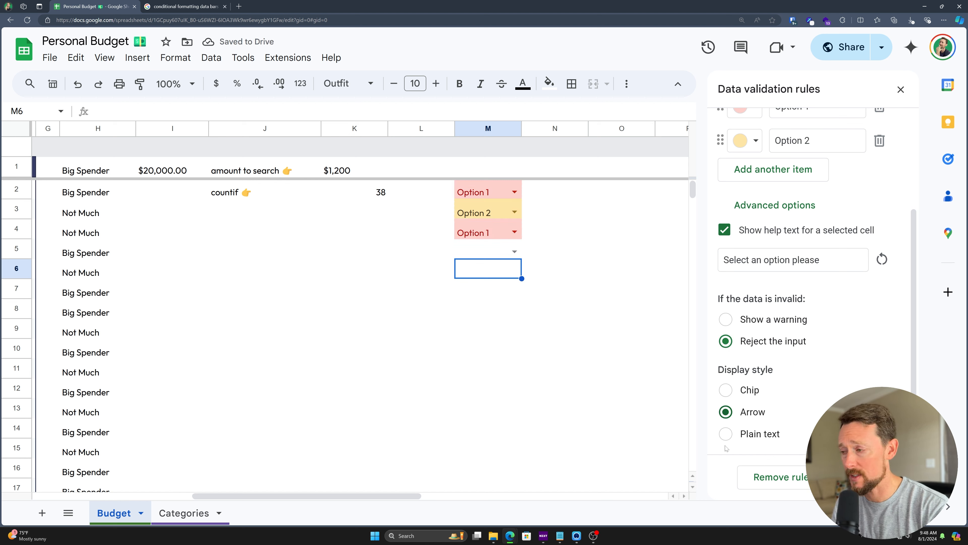
left_click(725, 435)
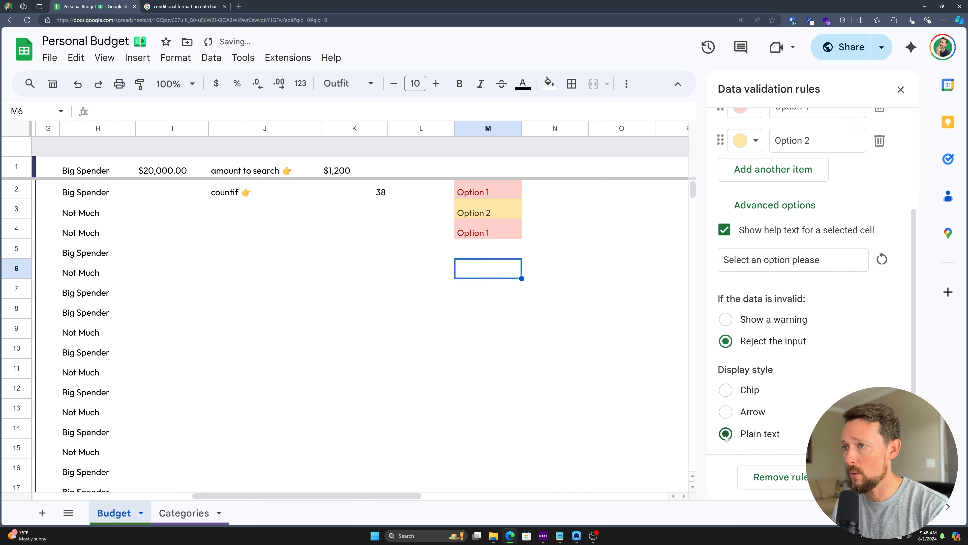
left_click(727, 413)
left_click(727, 388)
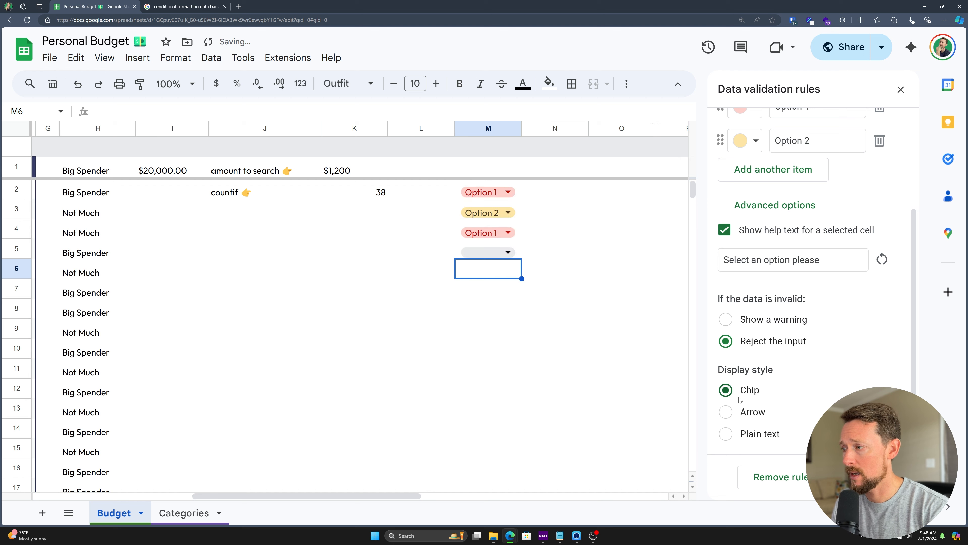
left_click(873, 477)
Step: Test the rule by entering 'Option' in M5 and dismiss the error message
left_click(508, 251)
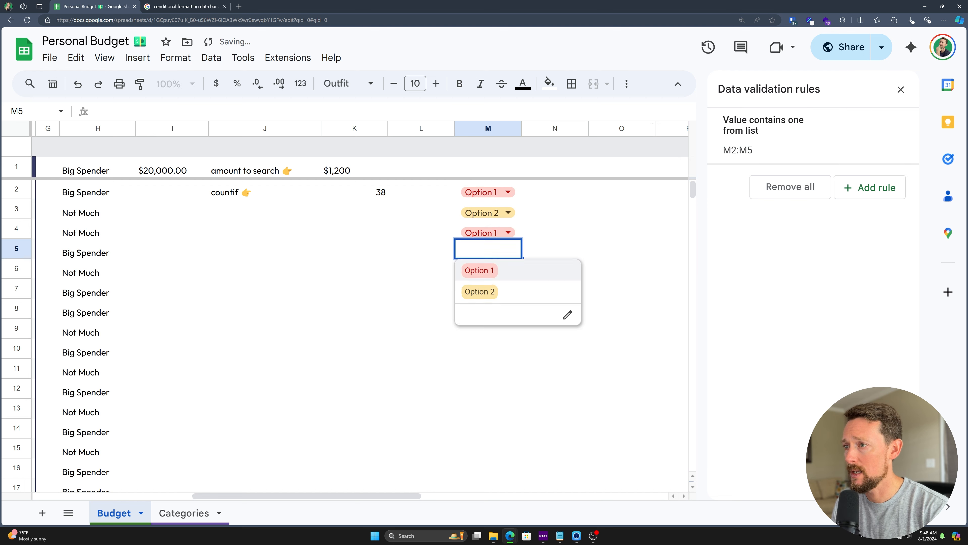
type("Option 3")
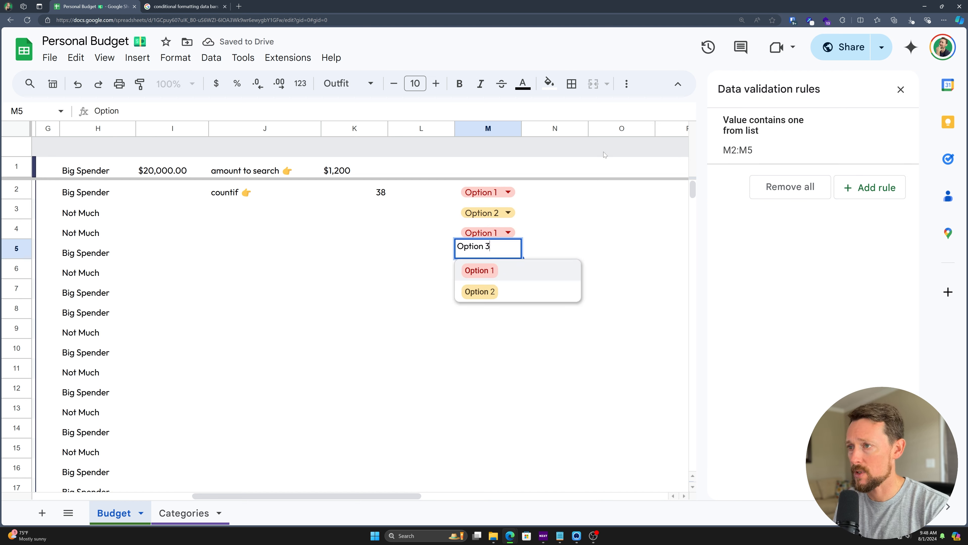
key("Return")
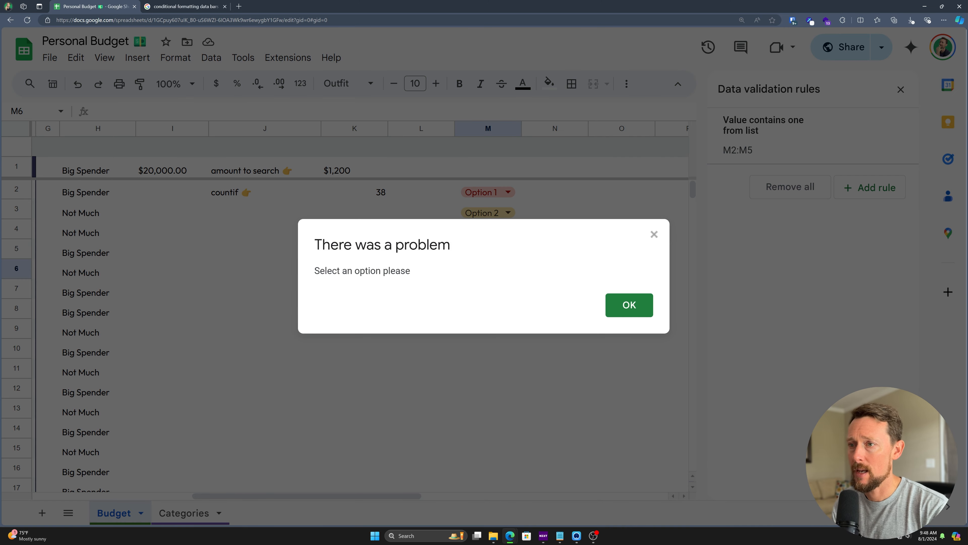
left_click_drag(312, 276, 421, 284)
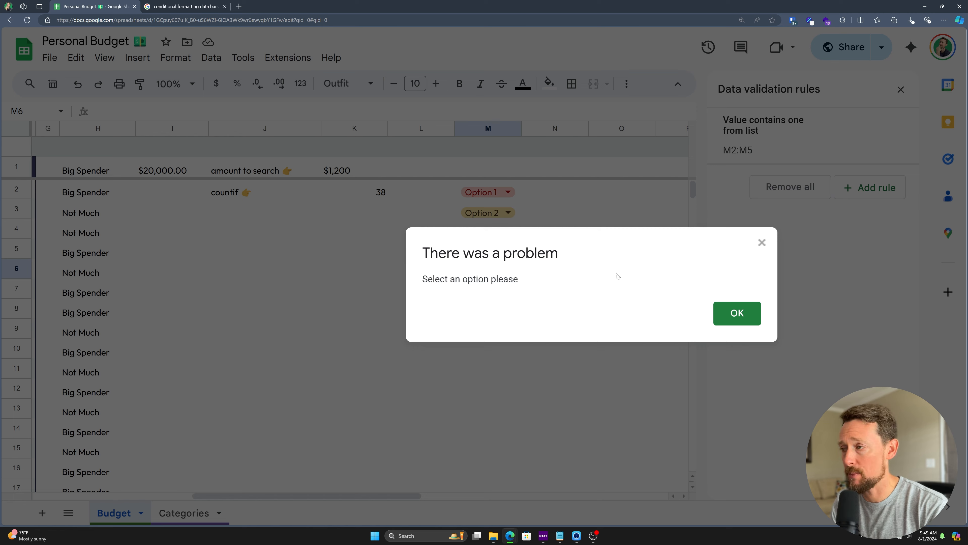
left_click(737, 314)
Step: Recheck the help text in the rule's advanced settings, then leave the editor
left_click(774, 135)
left_click(785, 343)
scroll(780, 397, "down", 2)
left_click_drag(824, 323, 684, 324)
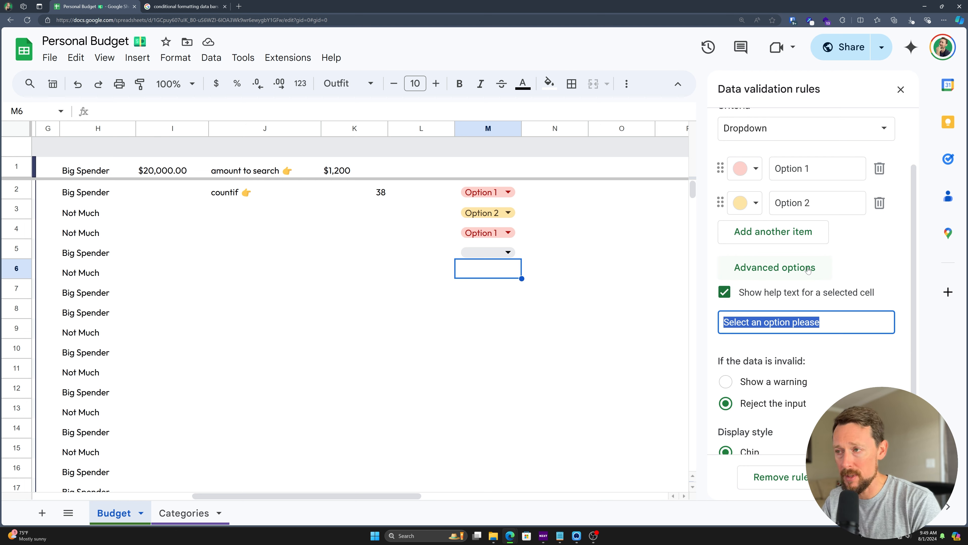
left_click(553, 290)
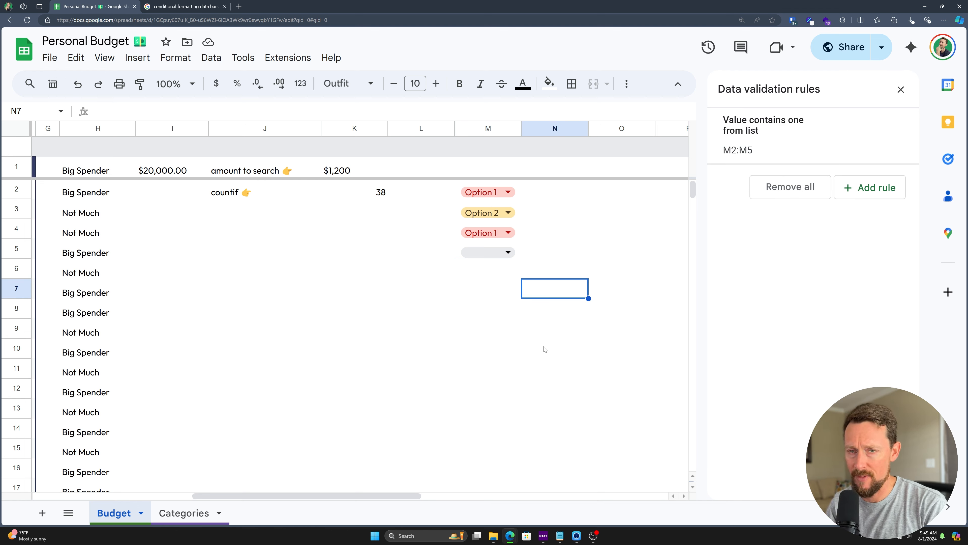
Step: Close the validation panel and select Category cell D2
left_click(901, 90)
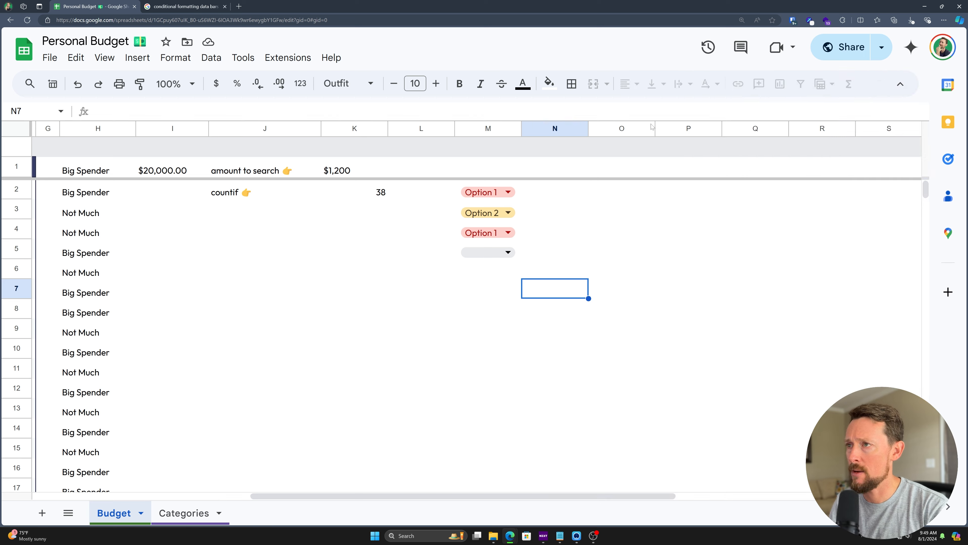
scroll(525, 200, "left", 10)
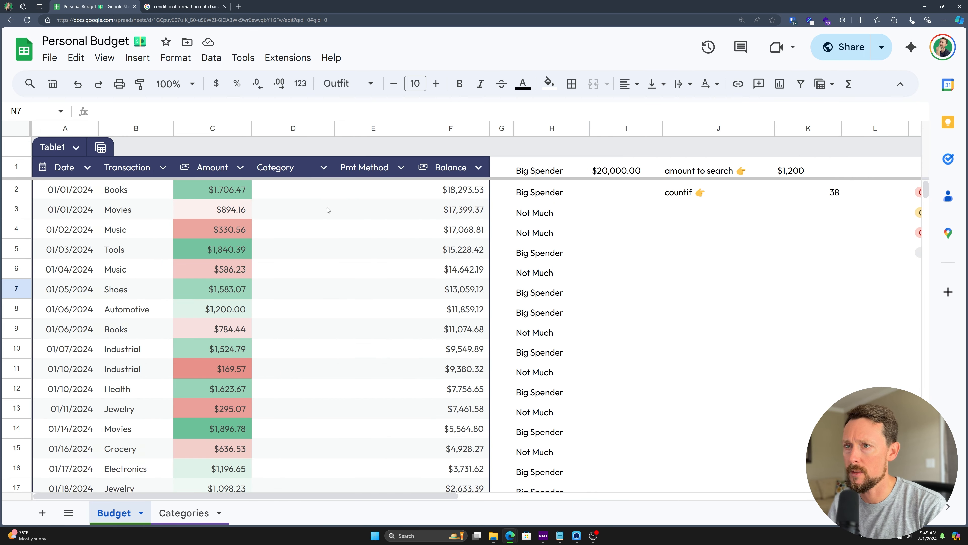
left_click(307, 191)
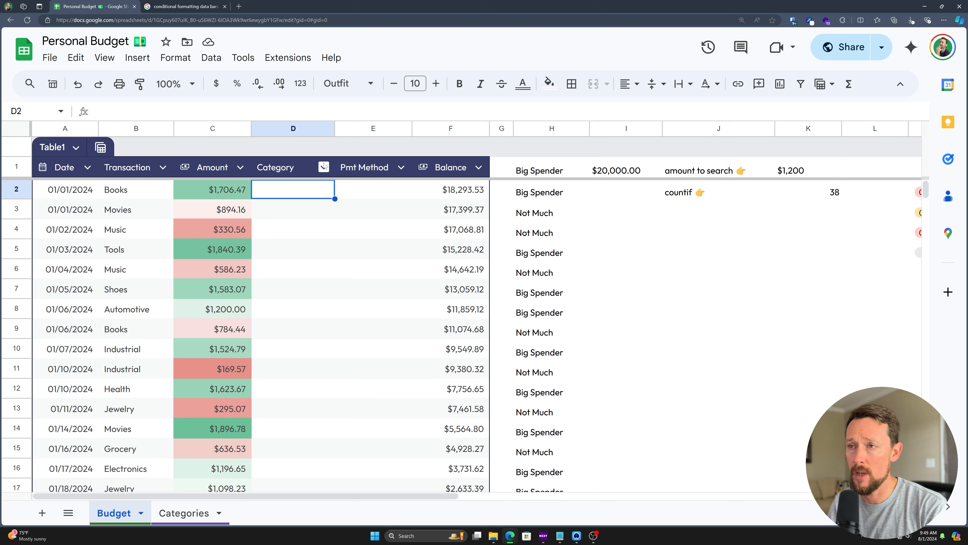
right_click(319, 197)
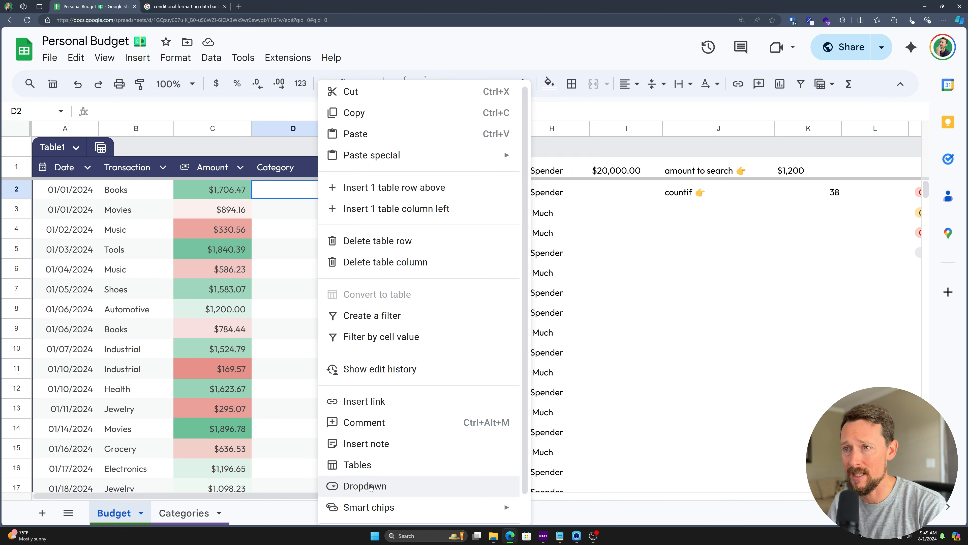
left_click(283, 195)
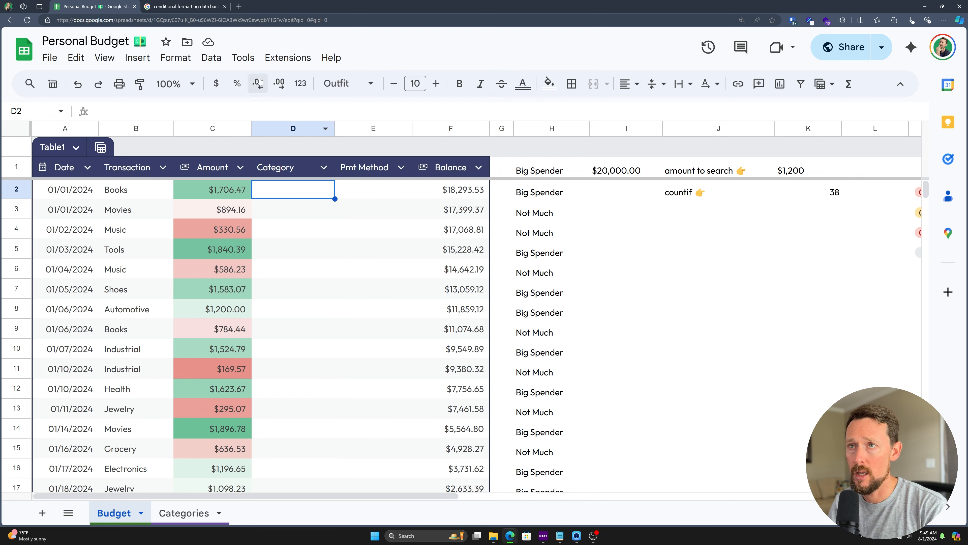
Step: Change the Category column type to Dropdown from its column menu
left_click(324, 168)
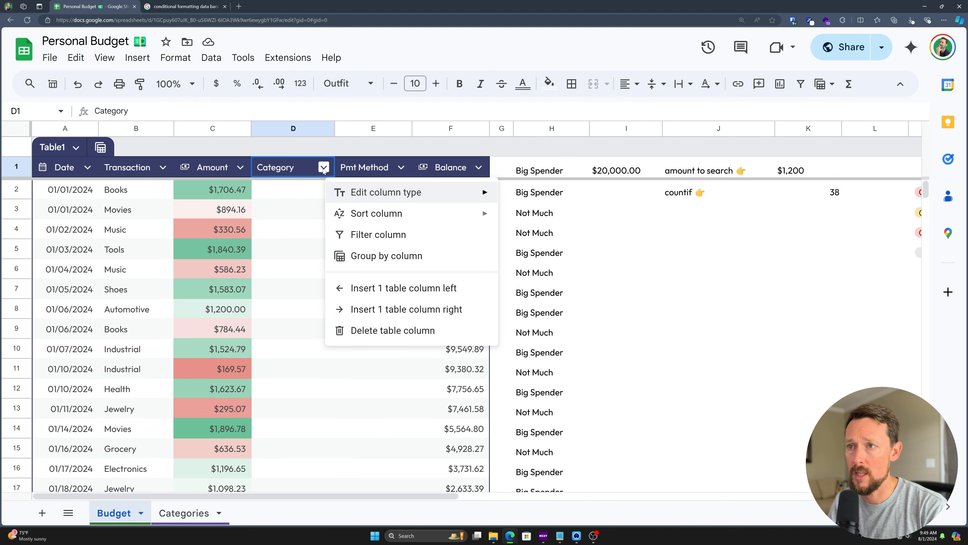
mouse_move(371, 199)
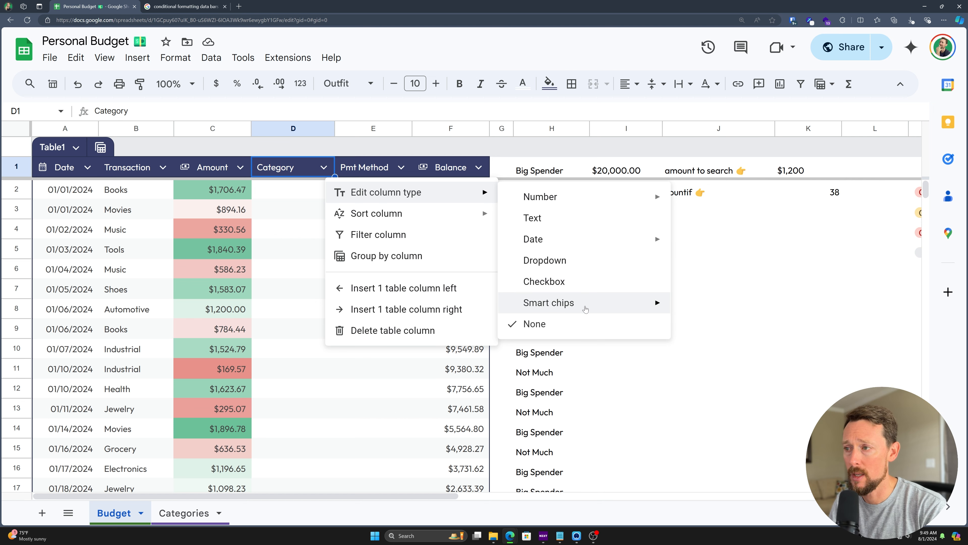
mouse_move(581, 311)
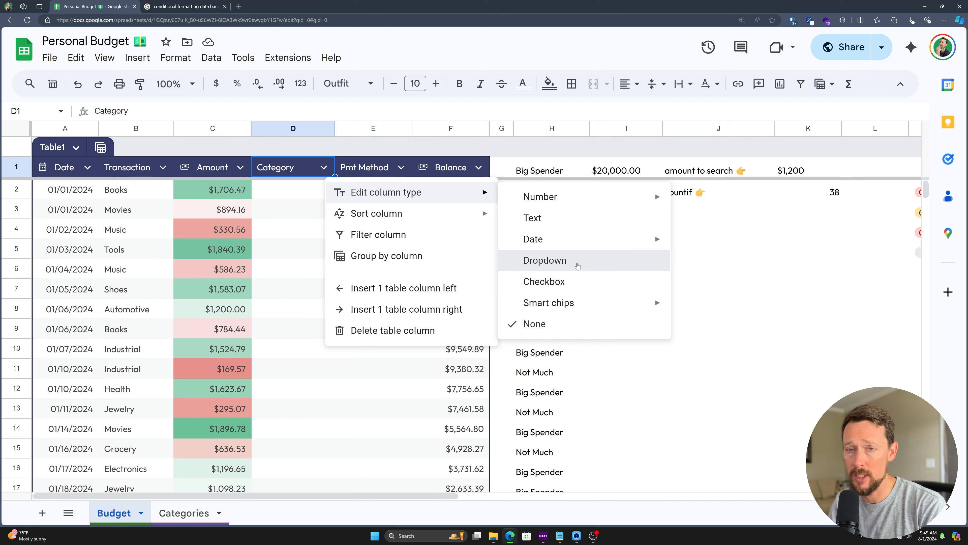
left_click(577, 263)
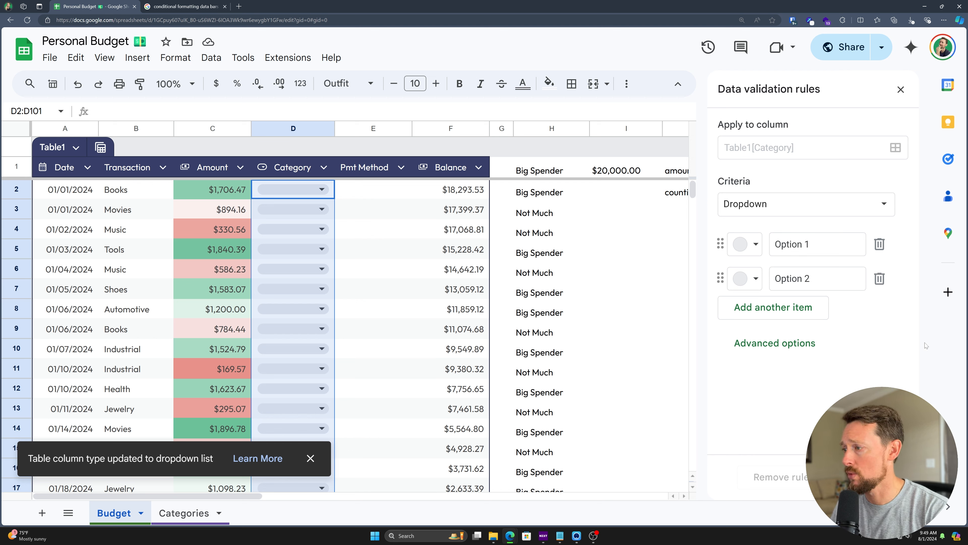
key("Left")
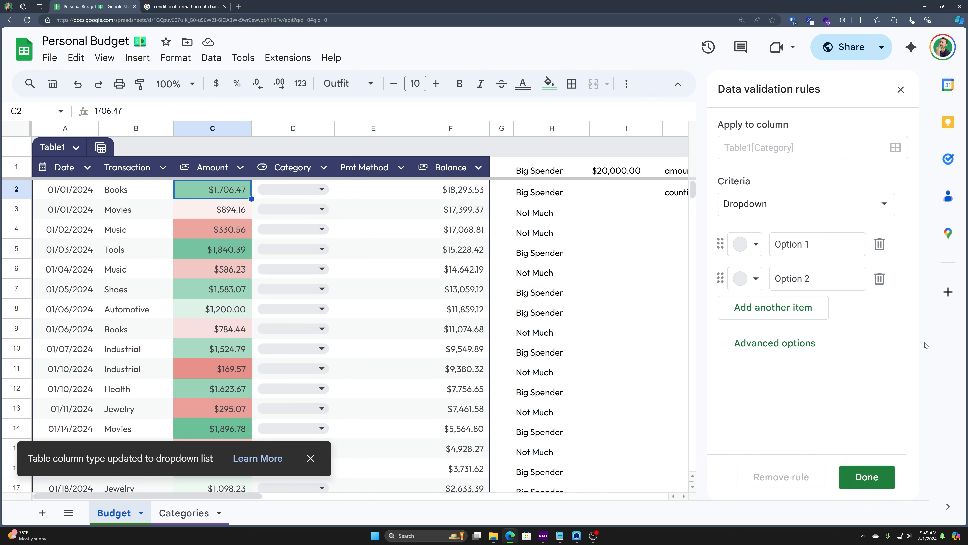
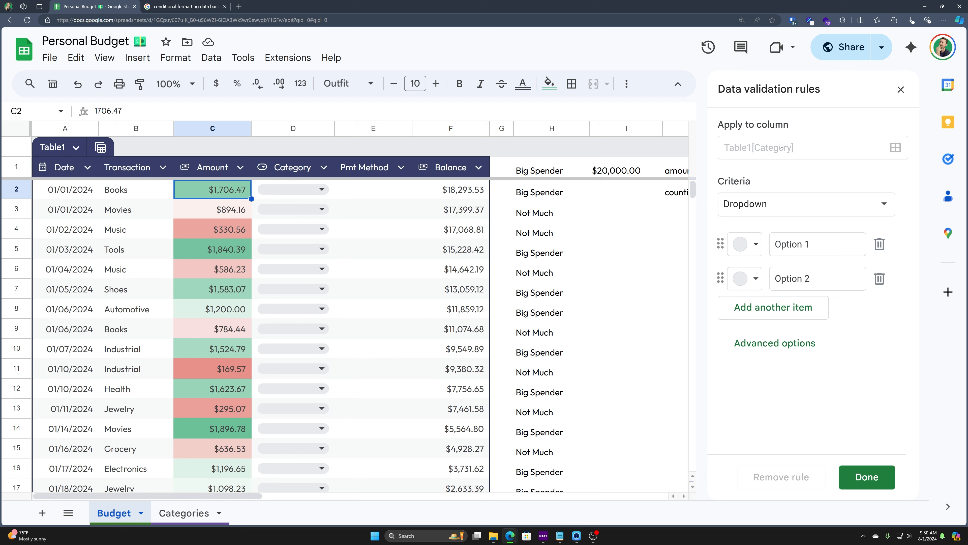
Step: Select cell D102 just below the table, then scroll back up
scroll(246, 210, "down", 20)
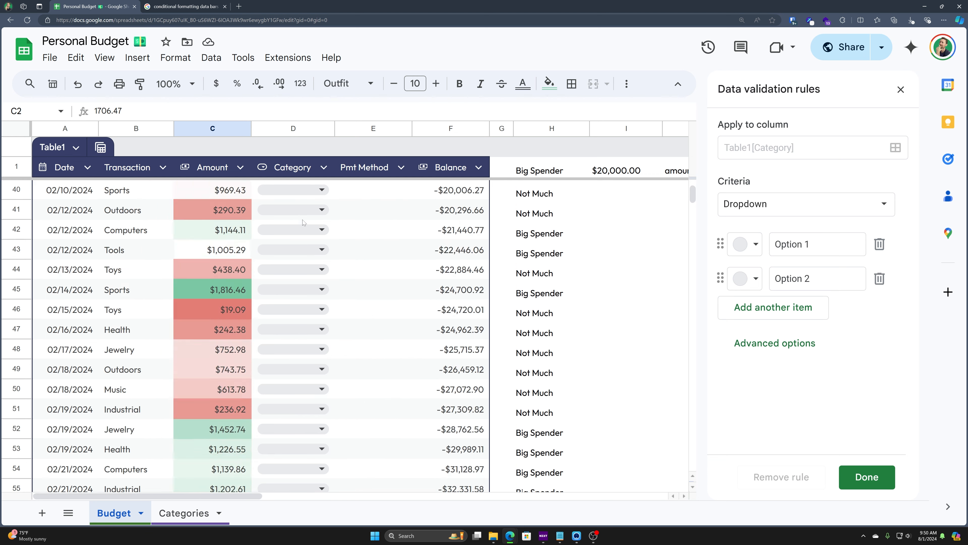
scroll(324, 272, "down", 10)
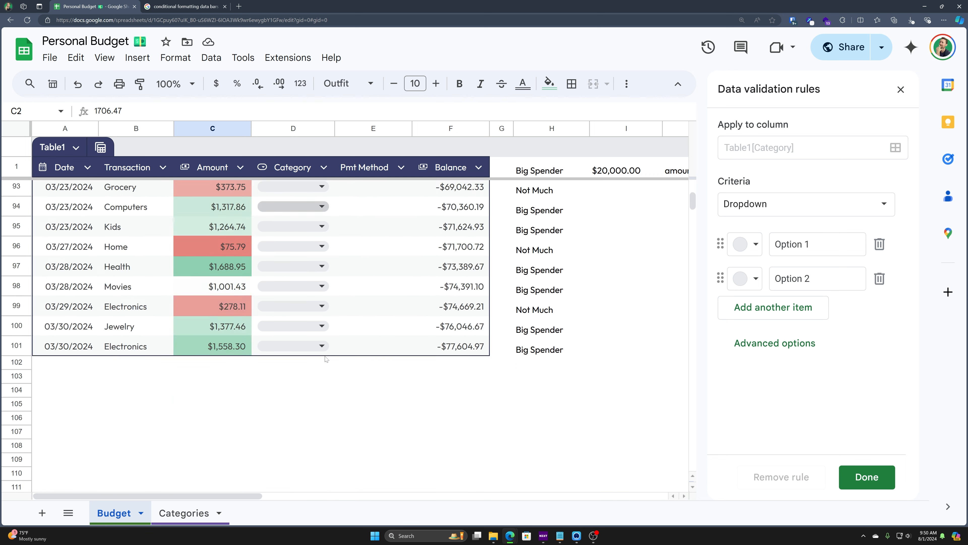
scroll(332, 354, "up", 3)
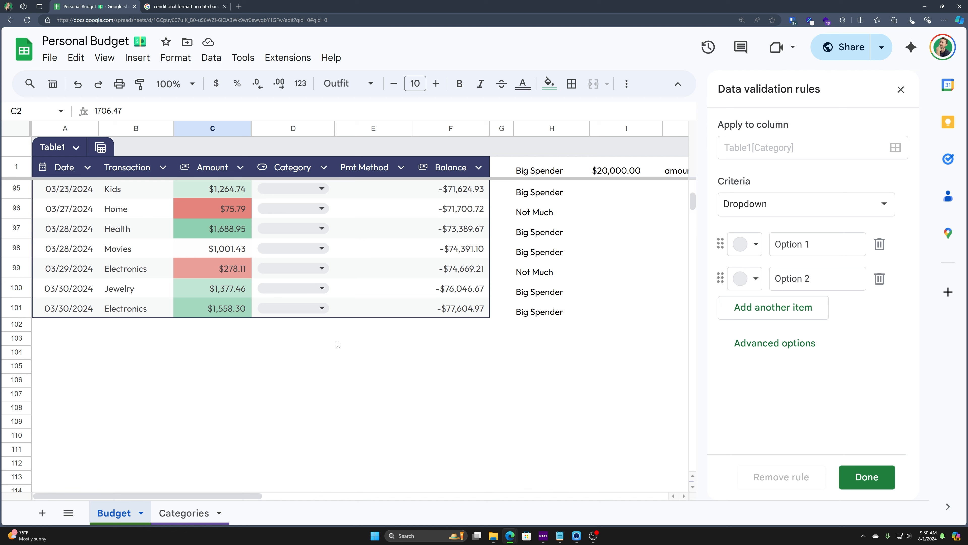
left_click(297, 328)
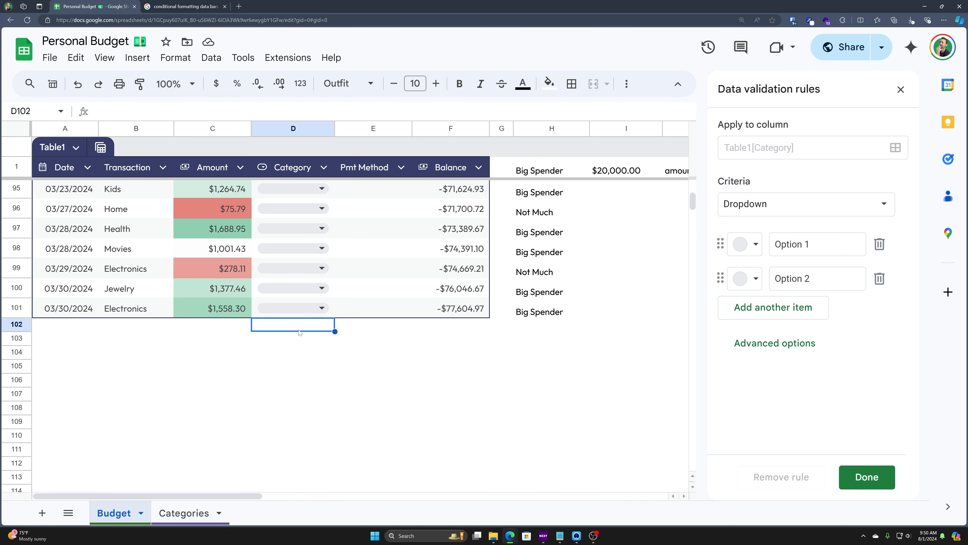
scroll(288, 405, "up", 5)
scroll(288, 405, "up", 20)
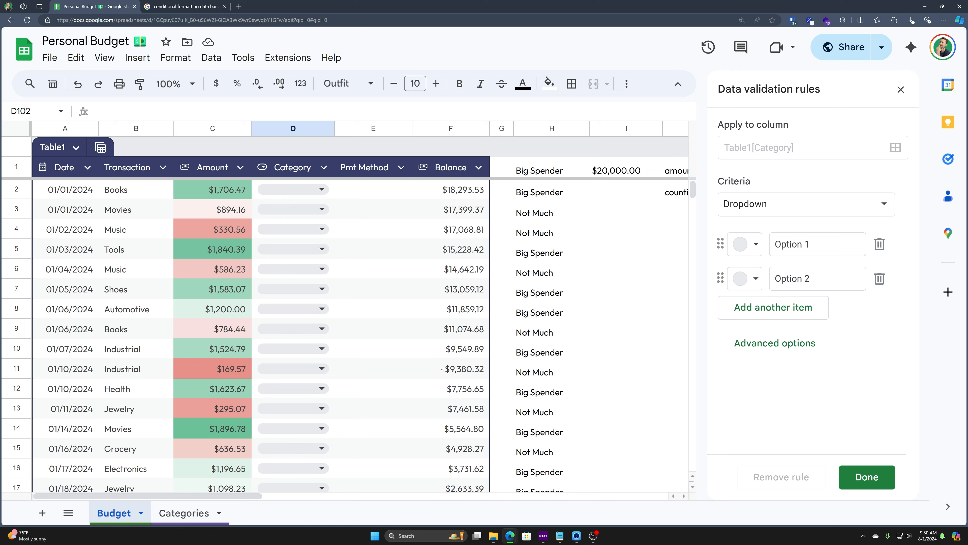
Step: Give Option 1 a light-red colour, reveal the display style options, and list the criteria types
left_click(754, 244)
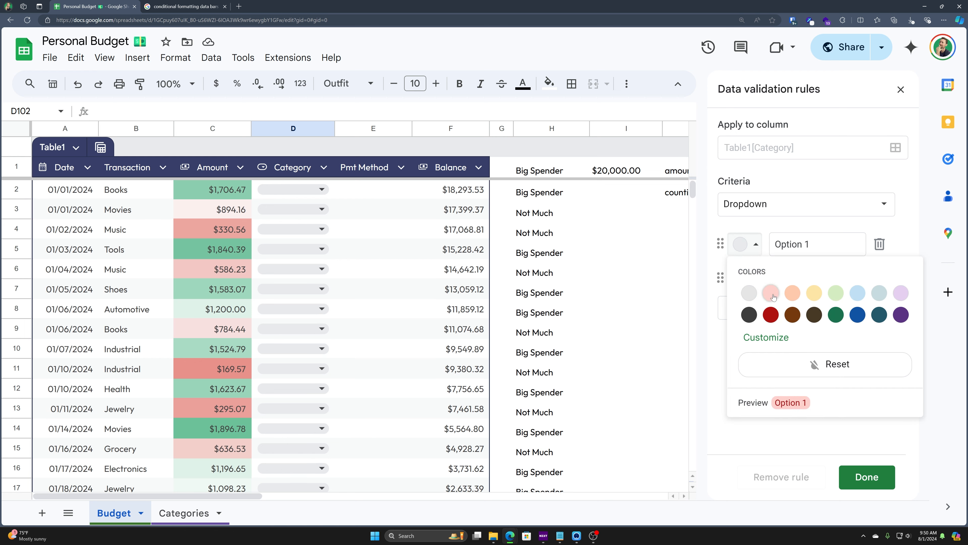
left_click(771, 293)
left_click(776, 341)
scroll(756, 415, "down", 1)
scroll(772, 356, "up", 1)
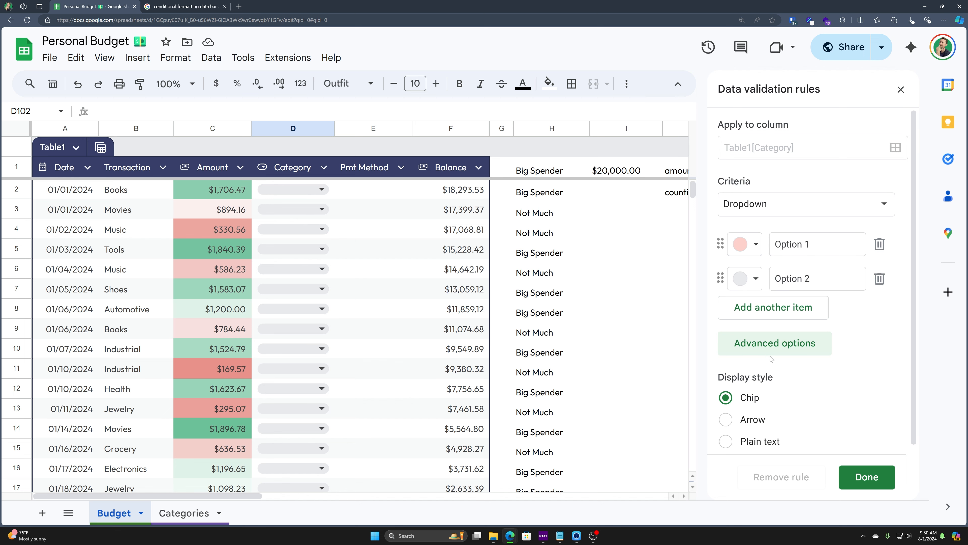
left_click(790, 207)
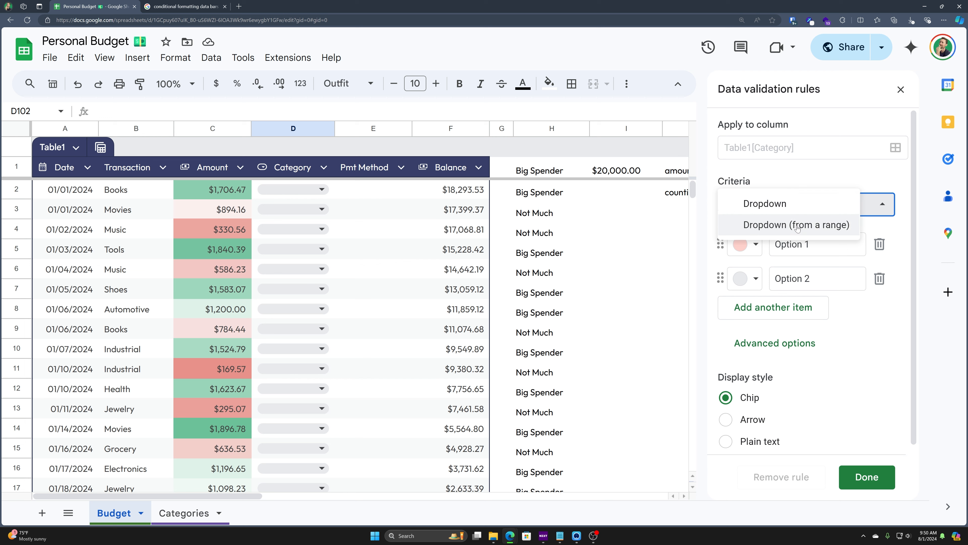
Step: Switch criteria to Dropdown (from a range) with source Categories!A3:B15
left_click(789, 228)
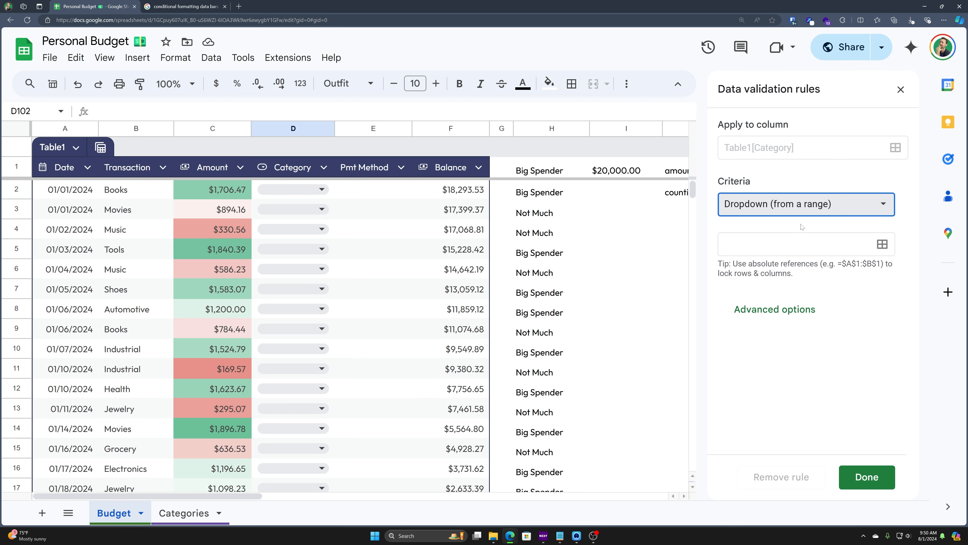
left_click(182, 513)
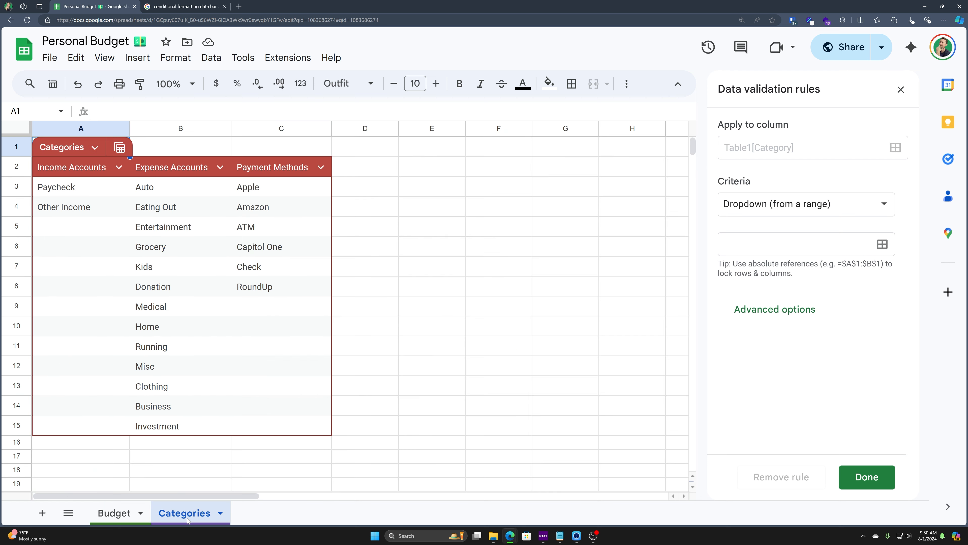
left_click_drag(50, 190, 179, 427)
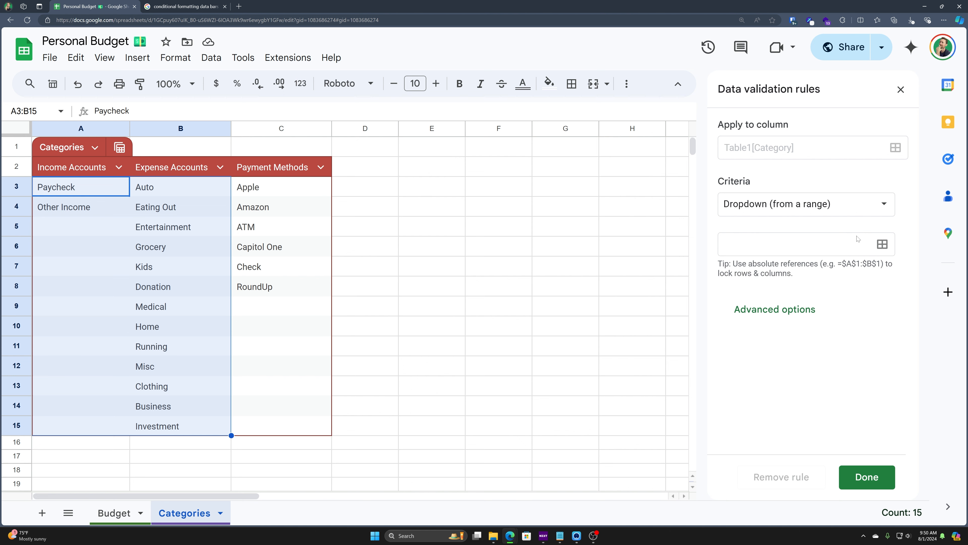
left_click(888, 247)
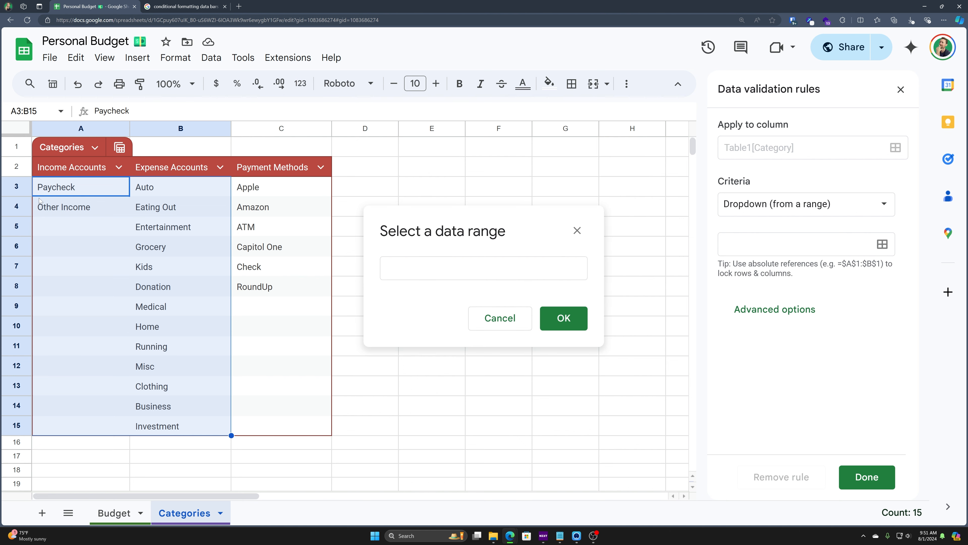
left_click_drag(78, 182, 181, 427)
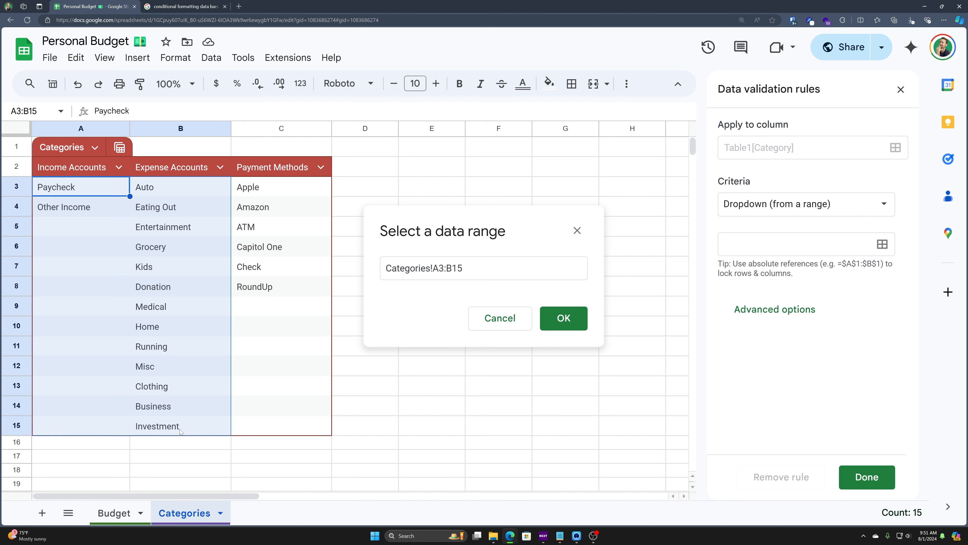
left_click(578, 330)
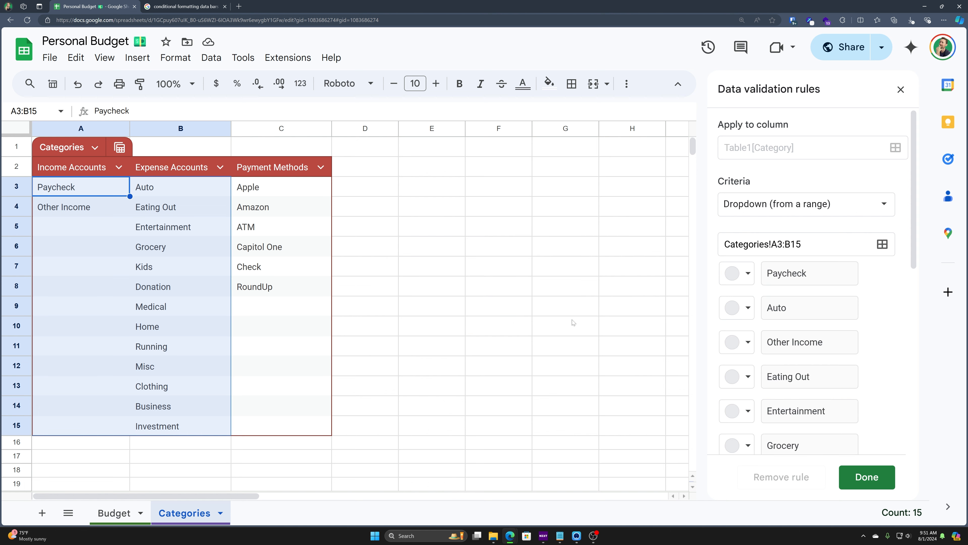
Step: Review the Paycheck-to-Investment items, leave Misc's colour unchanged, and apply the rule with Done
scroll(809, 277, "down", 6)
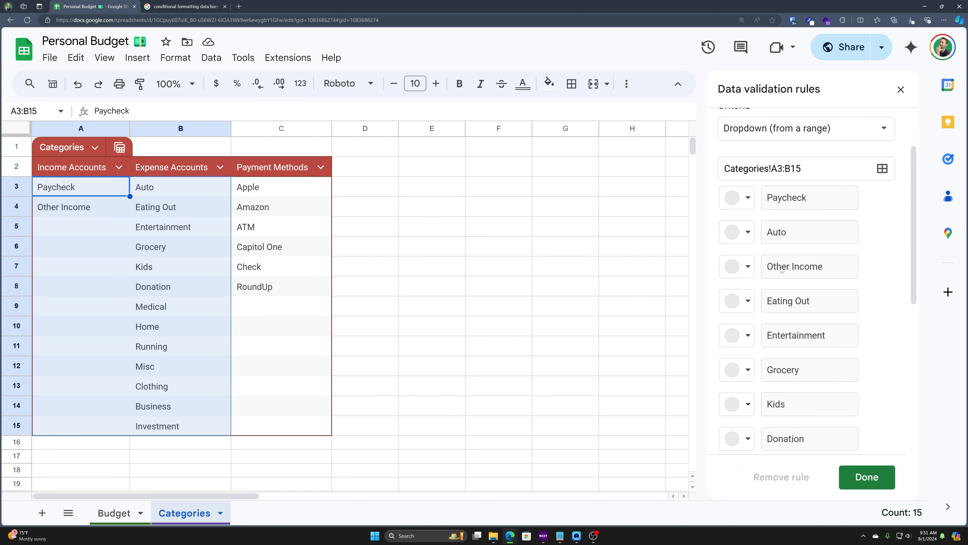
scroll(807, 234, "down", 4)
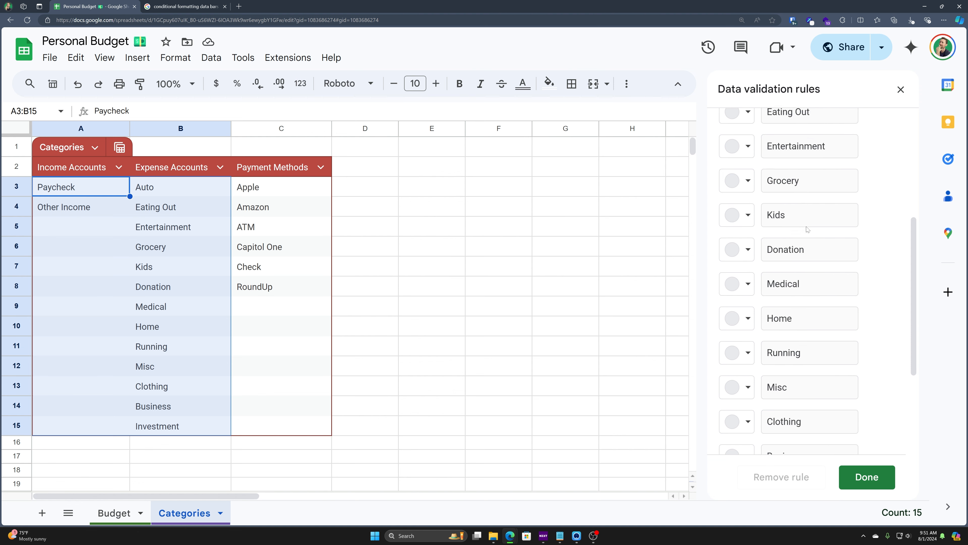
scroll(811, 306, "up", 4)
scroll(820, 298, "up", 6)
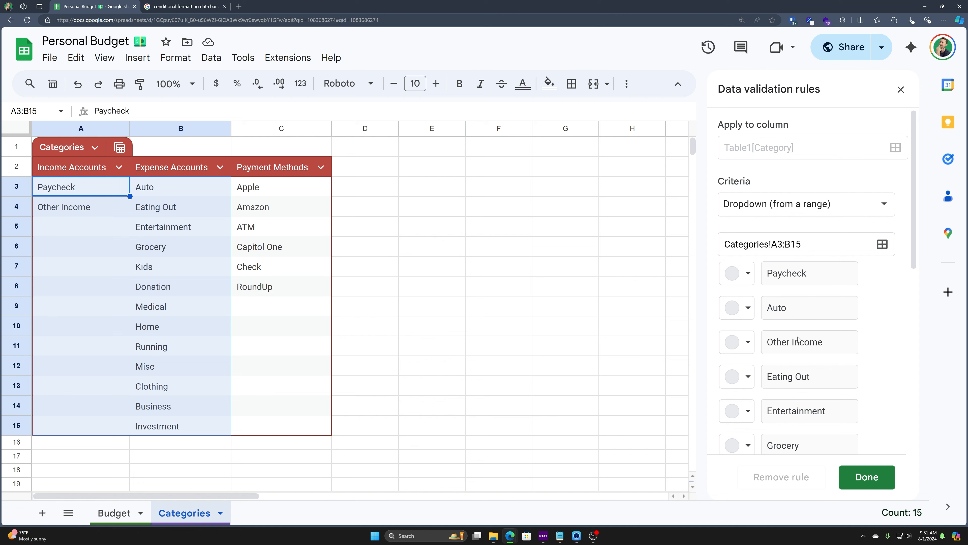
scroll(798, 338, "down", 10)
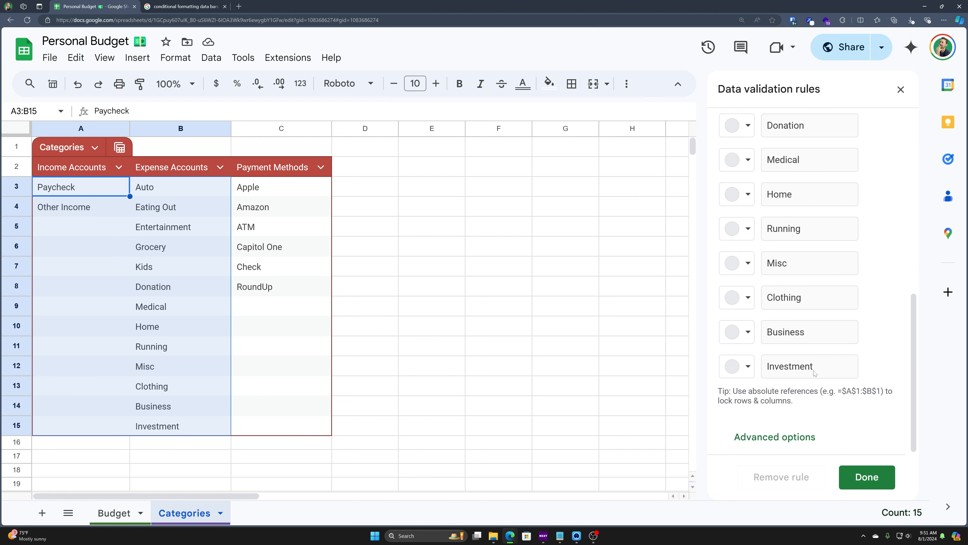
left_click(748, 263)
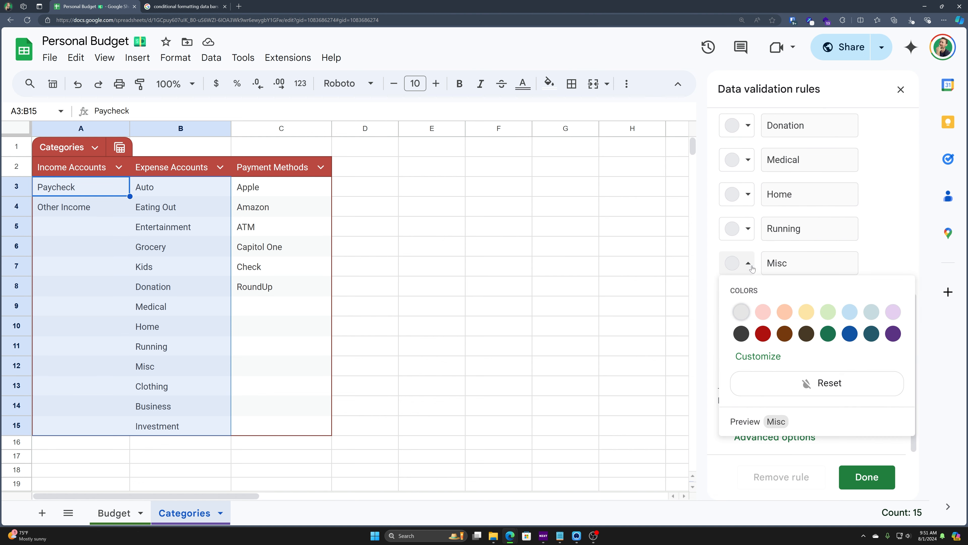
left_click(881, 233)
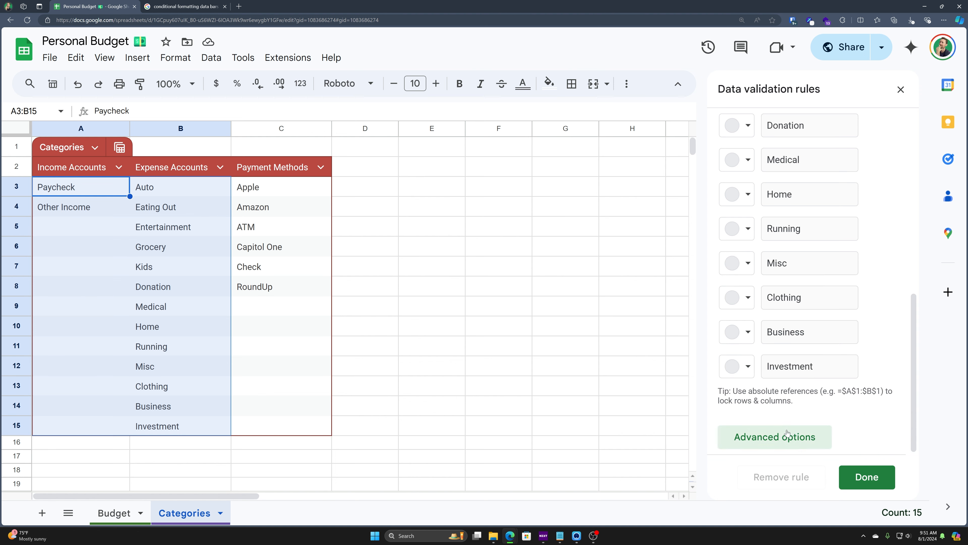
left_click(784, 436)
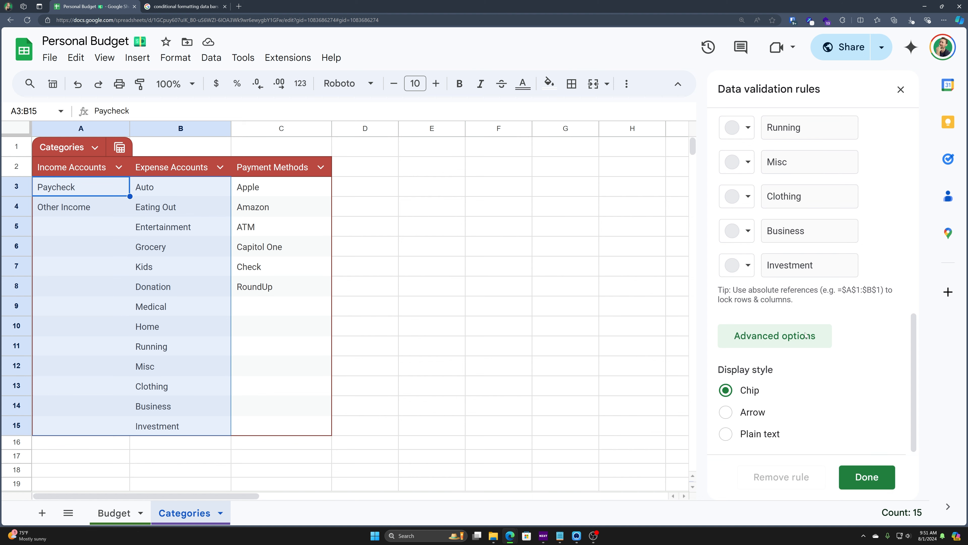
scroll(774, 260, "up", 15)
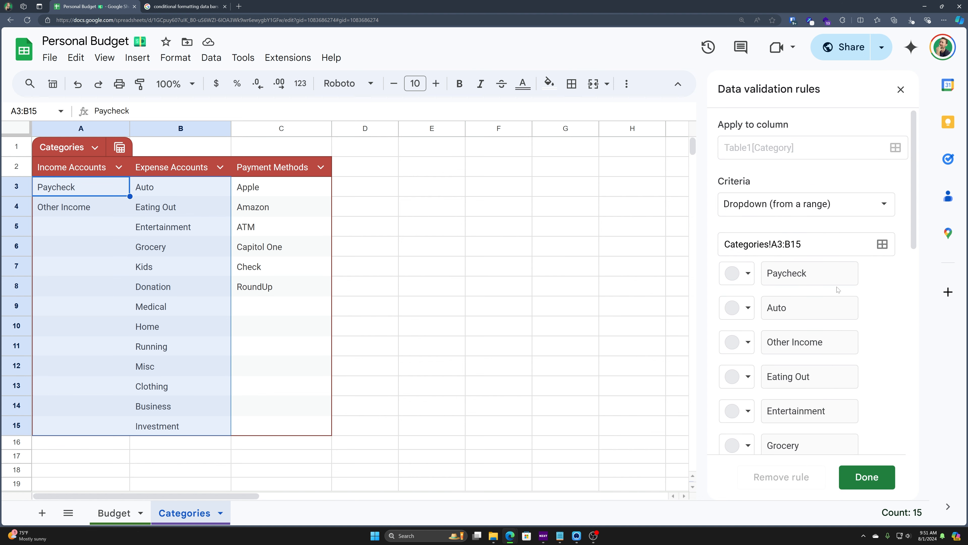
scroll(841, 298, "down", 12)
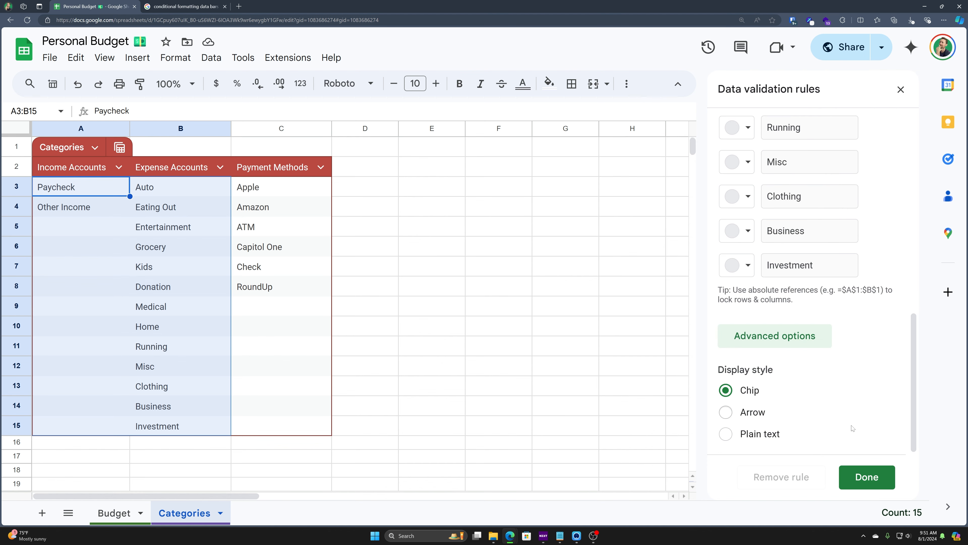
left_click(867, 477)
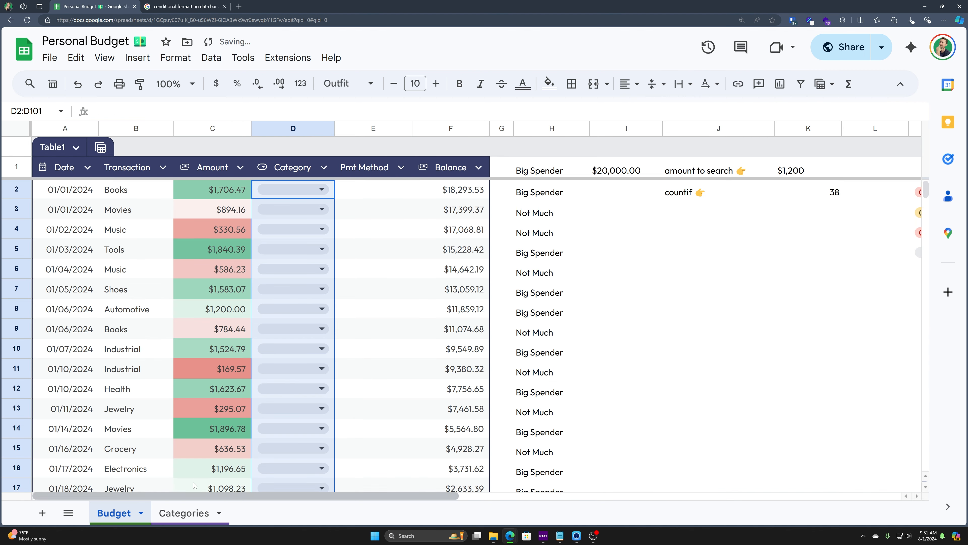
Step: Set the categories in D2–D4 to Paycheck, Auto and Eating Out
left_click(281, 194)
left_click(305, 190)
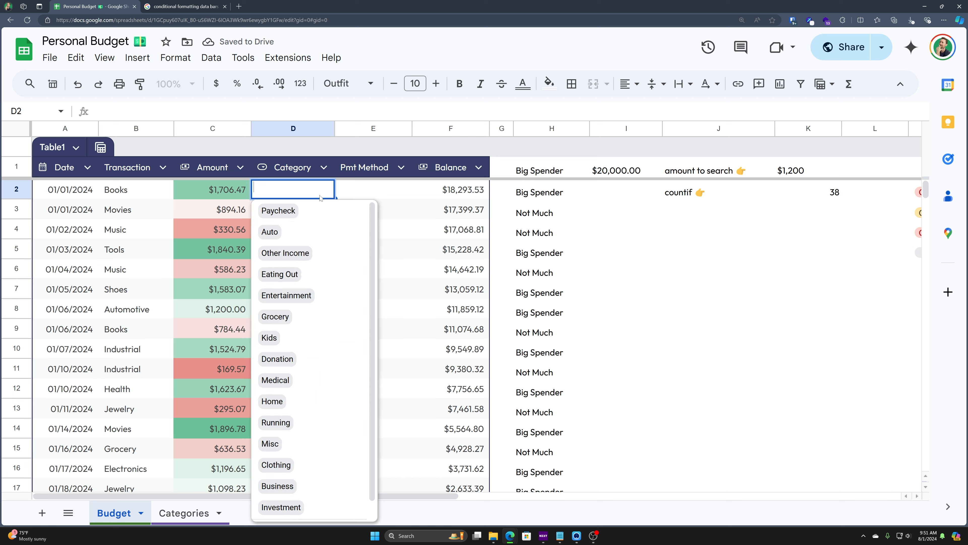
left_click(279, 230)
left_click(286, 209)
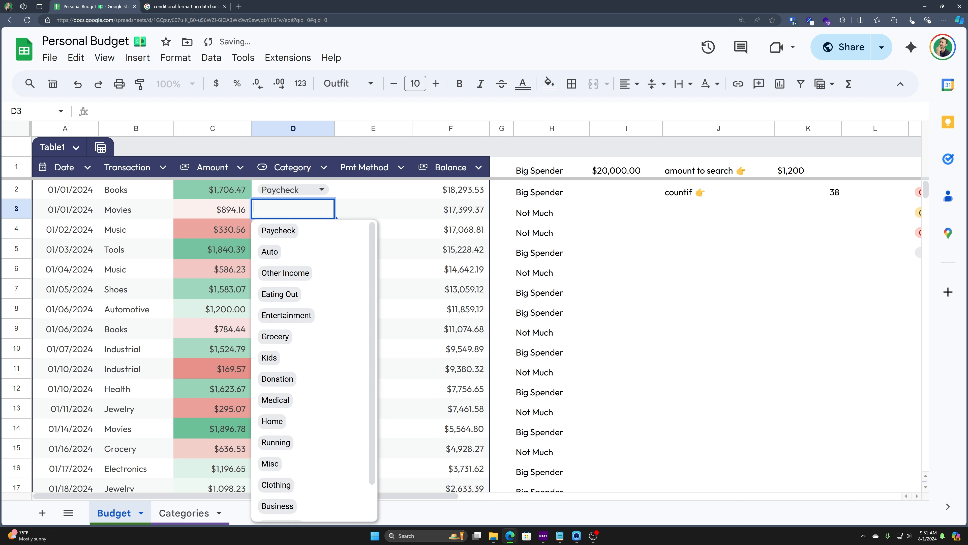
left_click(292, 253)
left_click(302, 229)
left_click(310, 313)
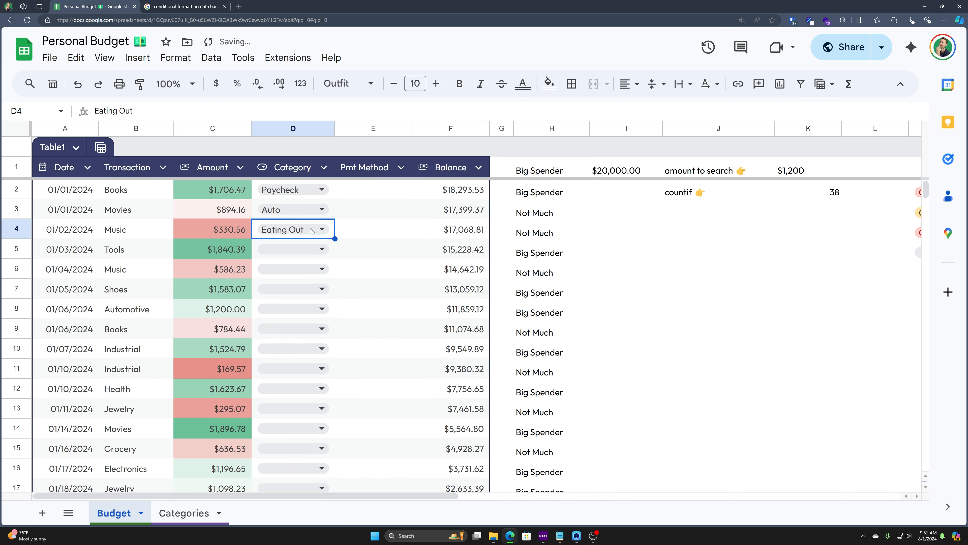
Step: Enter 'Test' in D5 to trigger the Invalid warning, then replace it with Kids
left_click(321, 246)
type("Test")
key("Return")
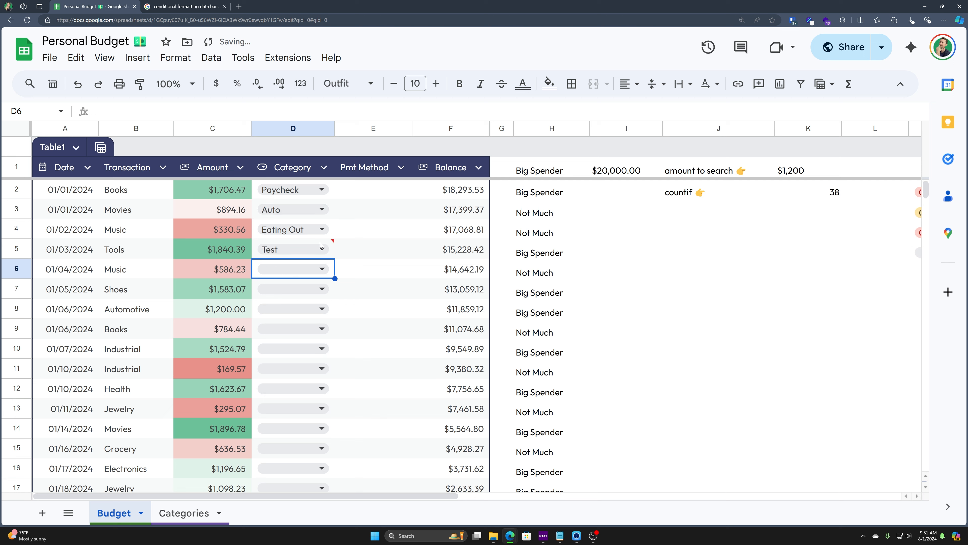
mouse_move(335, 245)
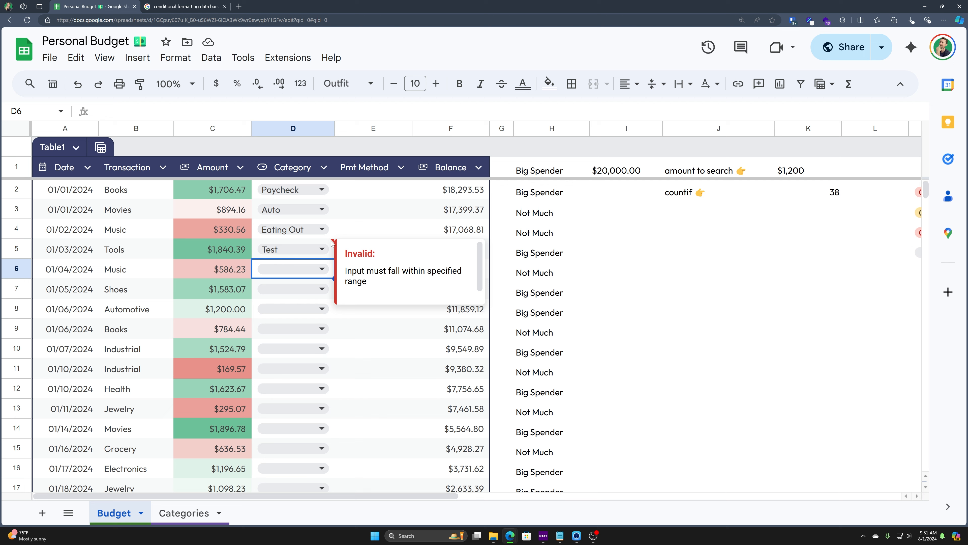
left_click(331, 244)
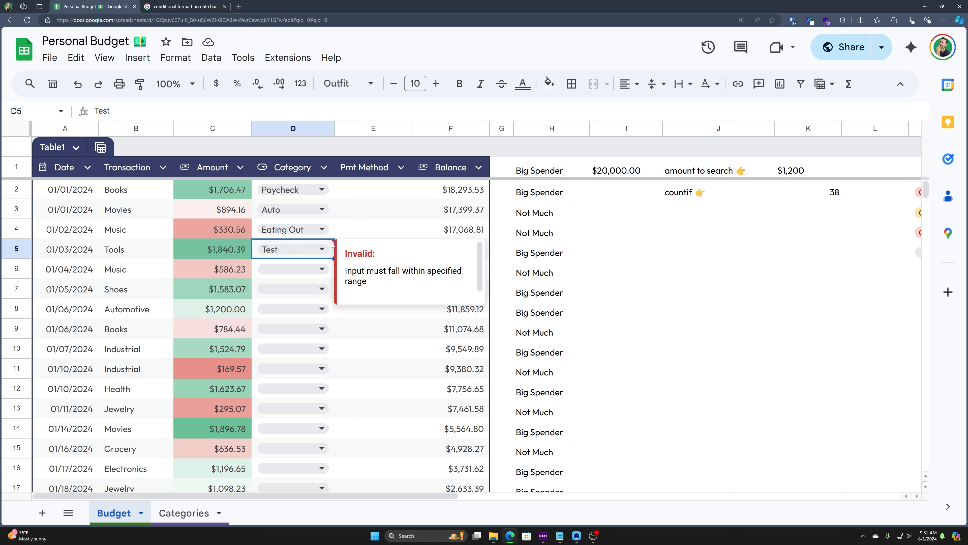
key("Return")
left_click(269, 397)
left_click(342, 372)
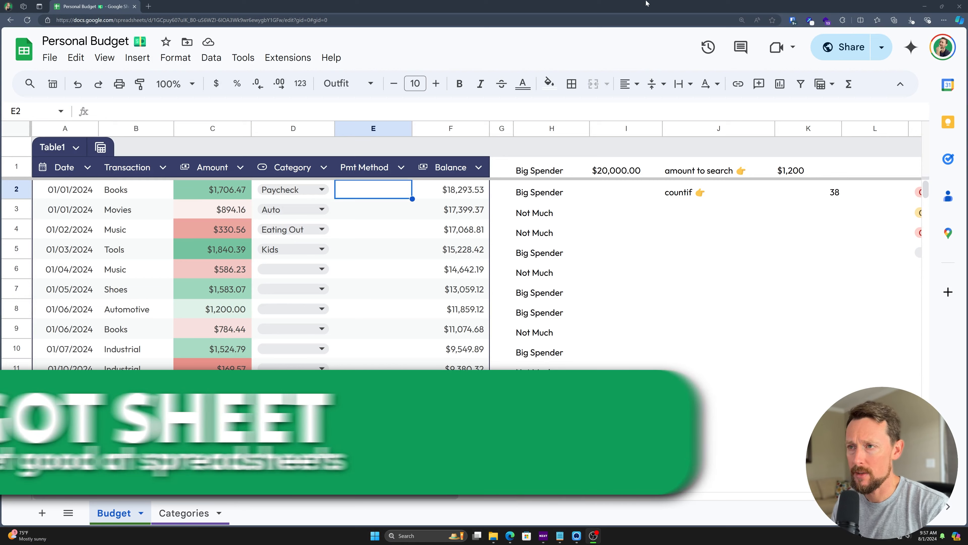
Step: Make Pmt Method a range-based dropdown sourced from =Categories[Payment Methods]
right_click(372, 192)
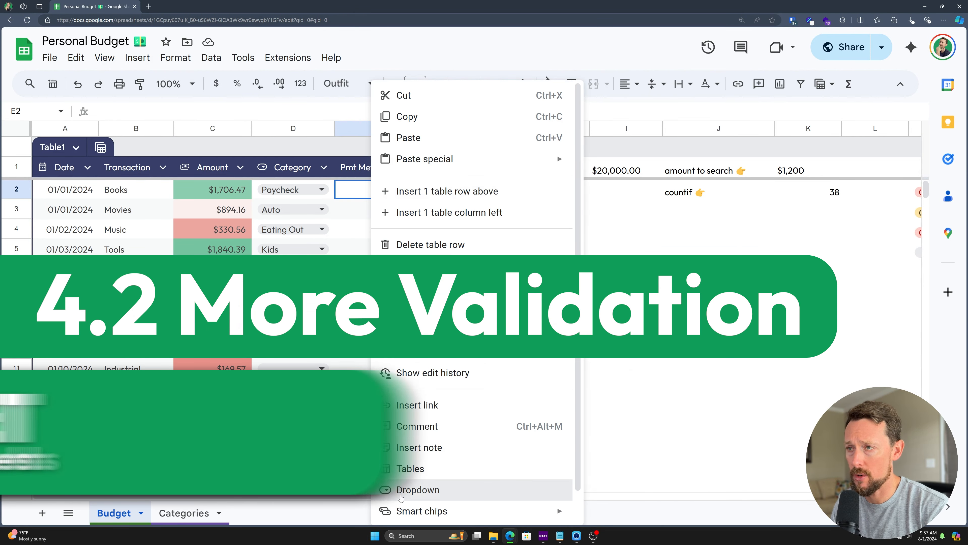
left_click(401, 495)
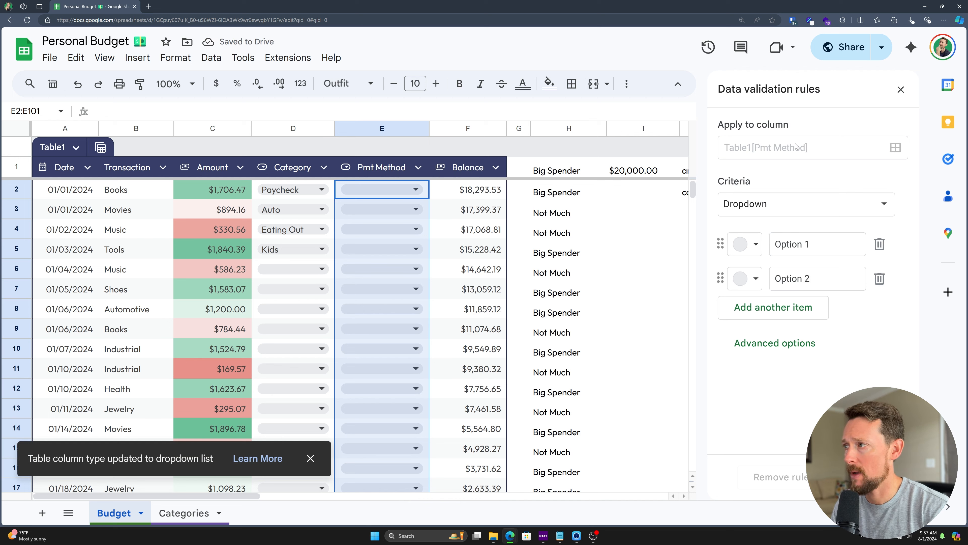
left_click(824, 203)
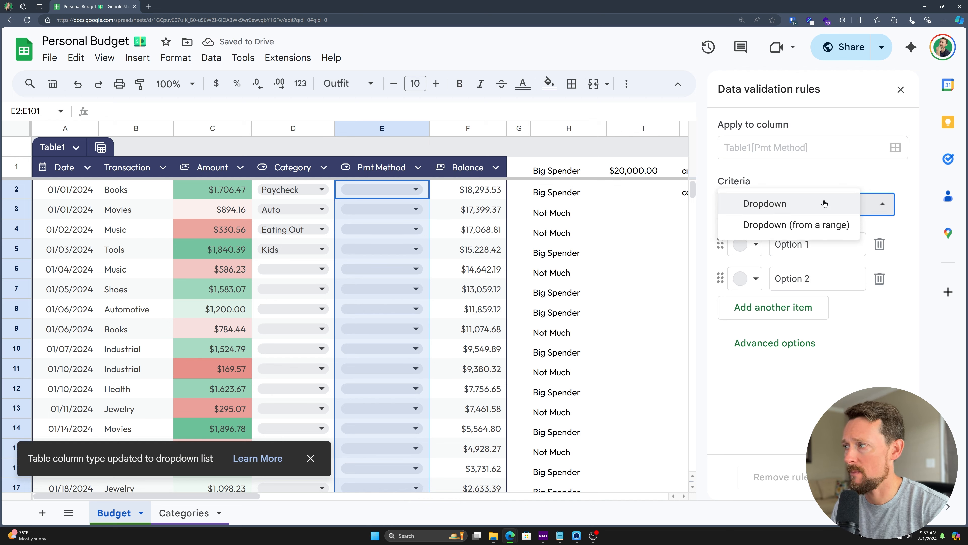
left_click(806, 226)
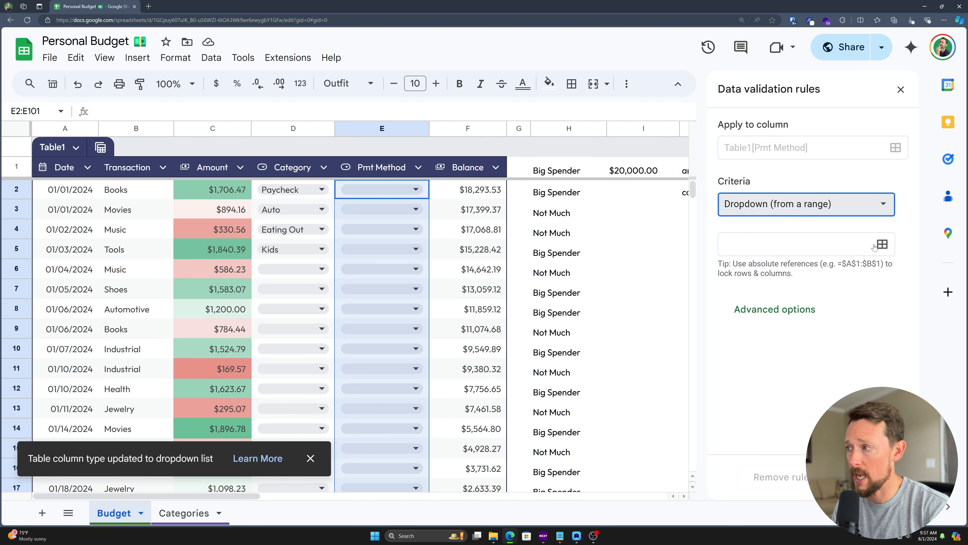
left_click(821, 238)
left_click(184, 513)
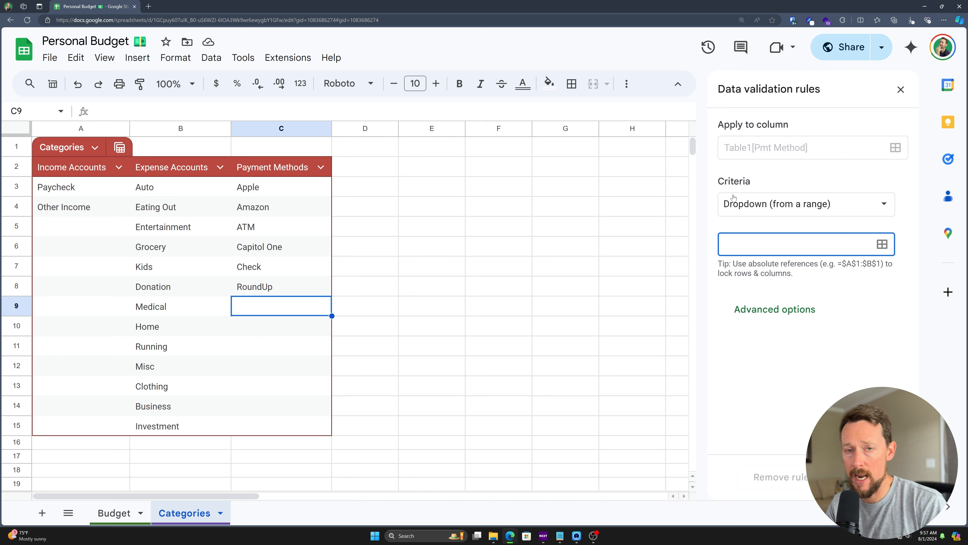
type("=Categor")
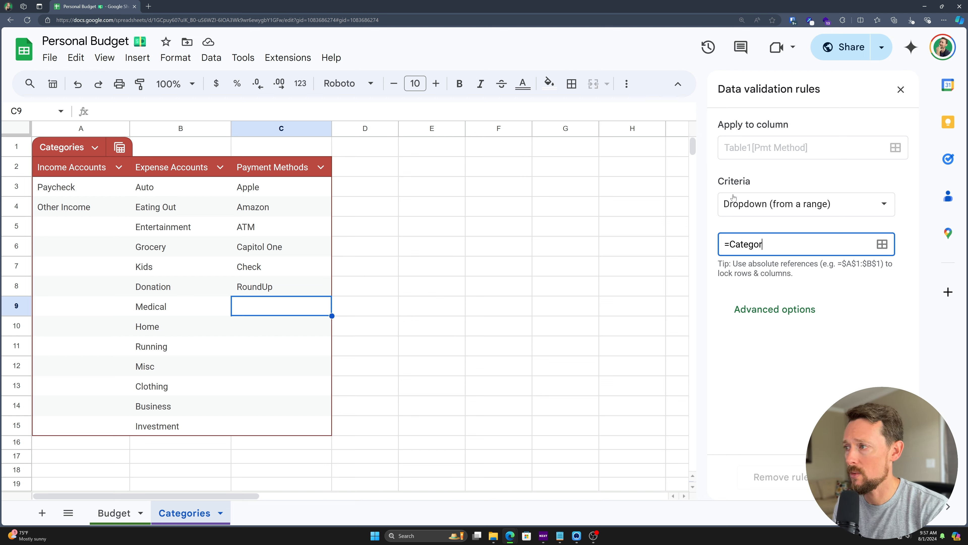
type("ies[Pa")
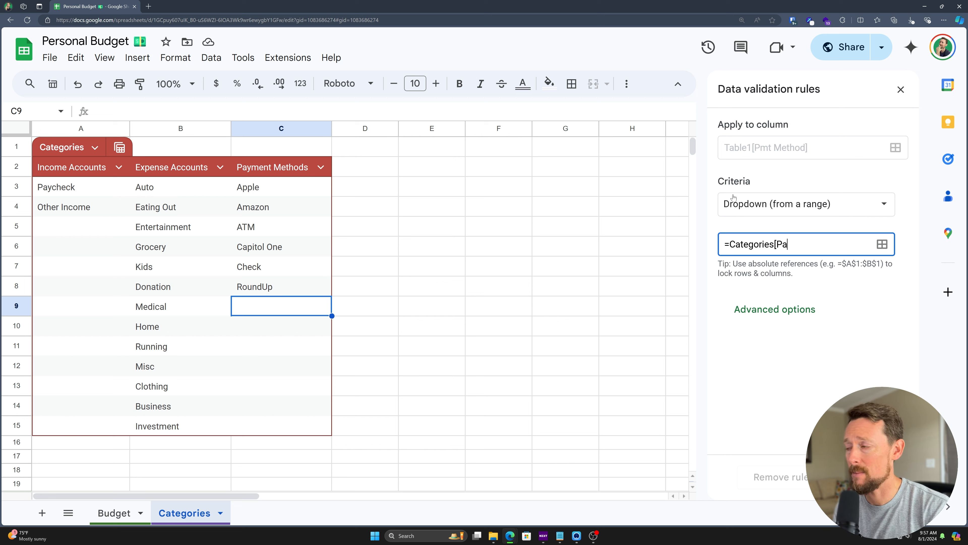
type("yment Methods]")
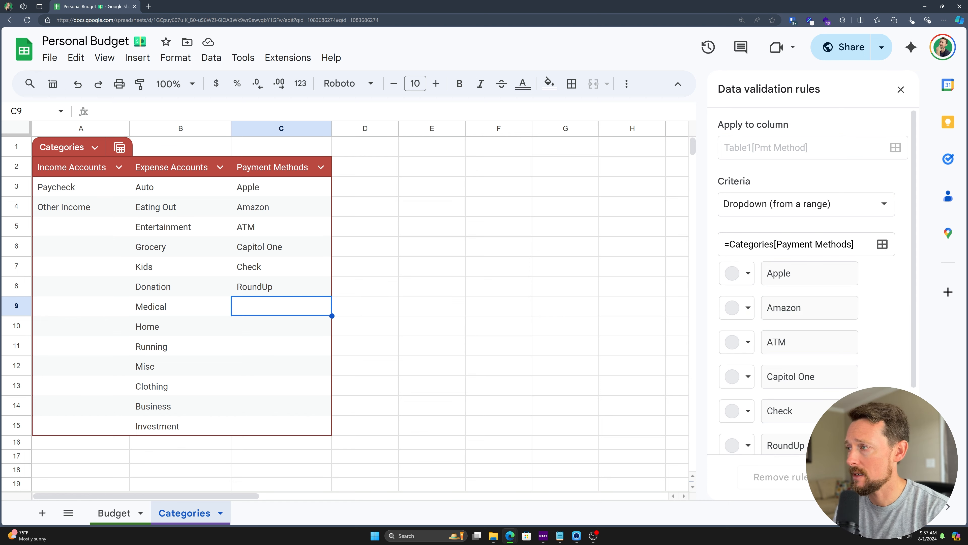
Step: Add 'Another Card' to the Payment Methods list in C9
scroll(829, 274, "down", 2)
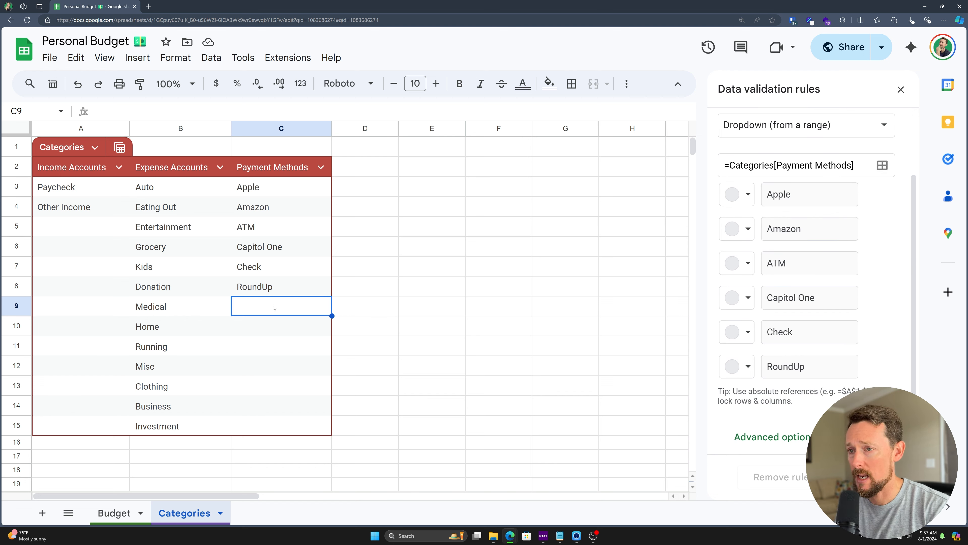
type("Anot")
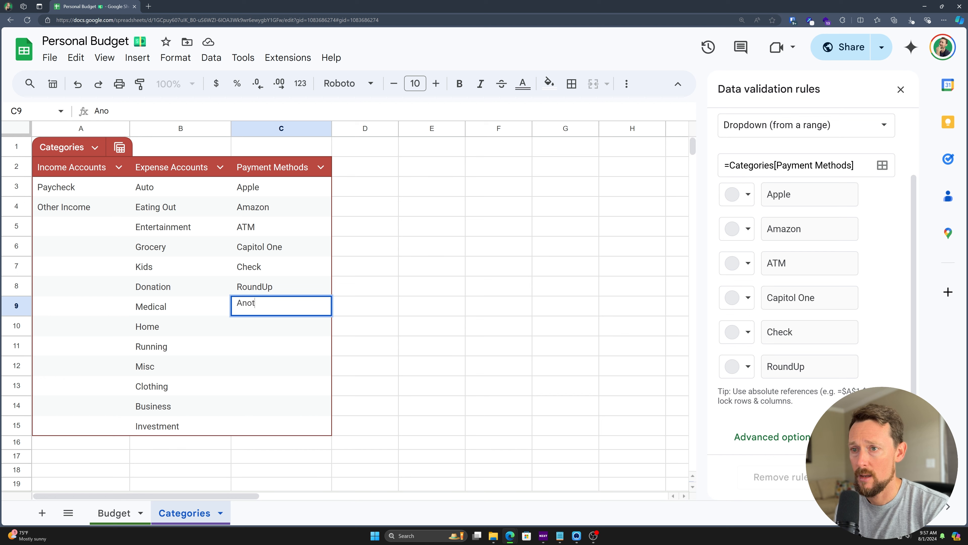
type("her Card")
key("Return")
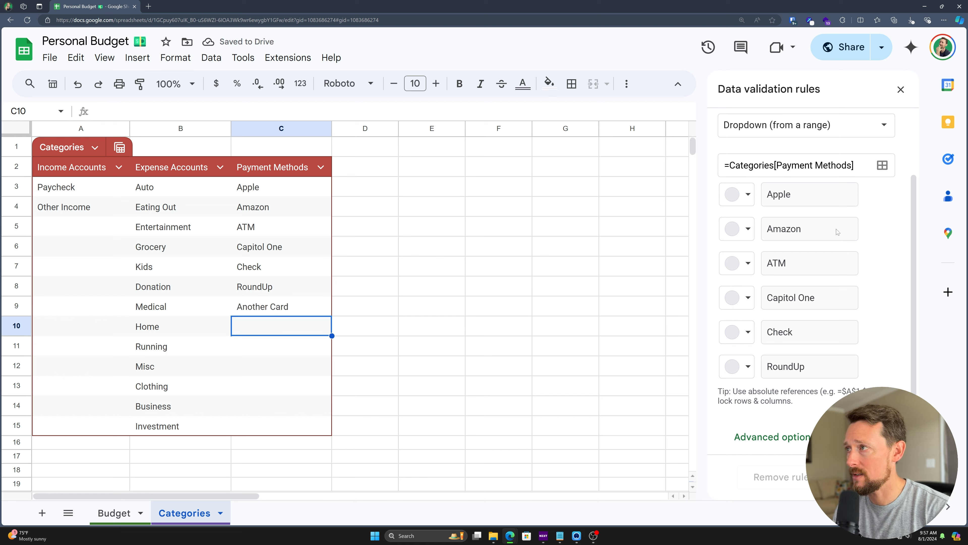
Step: Close the rule panel, set row 2's Pmt Method to Apple, and return to Categories
left_click(865, 477)
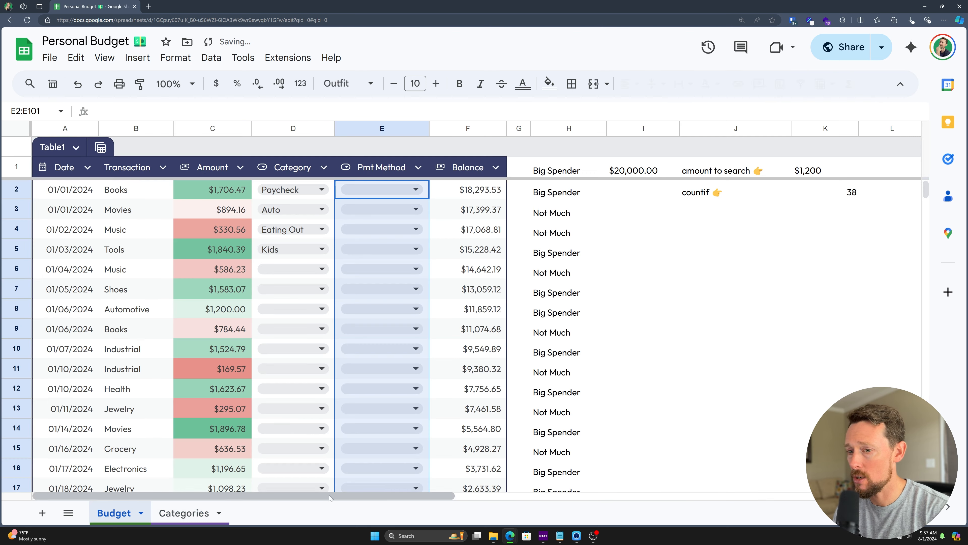
left_click(412, 190)
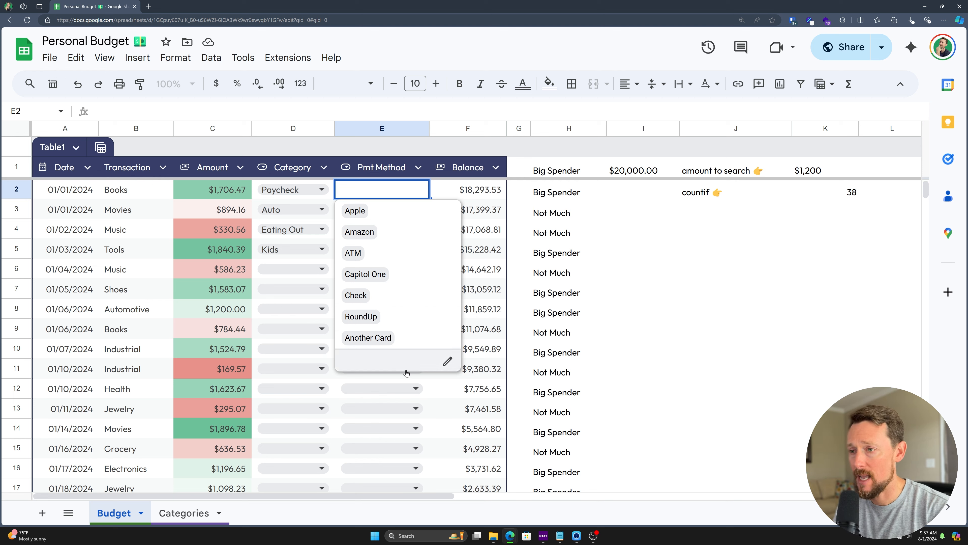
left_click(419, 339)
double_click(389, 195)
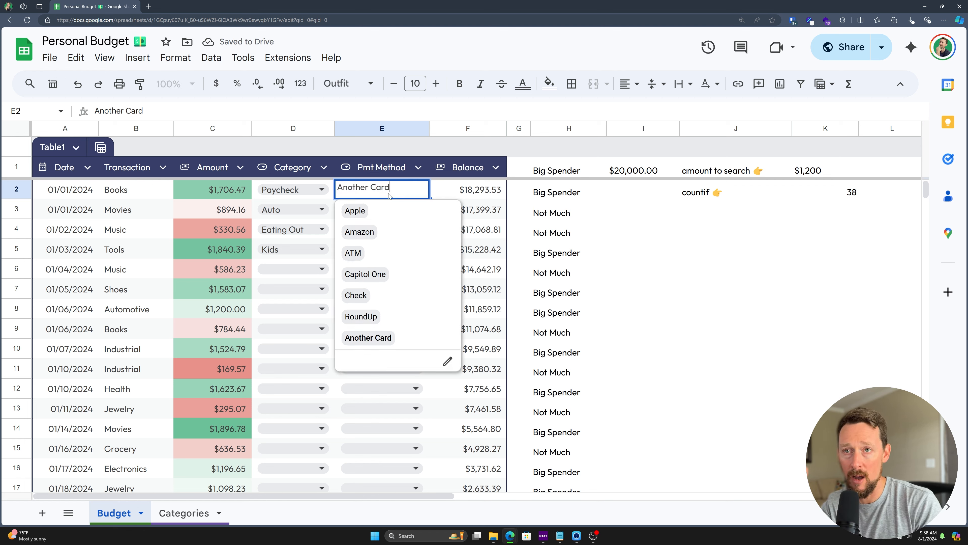
key("Up")
key("Up")
key("Up")
key("Up")
key("Up")
key("Up")
key("Up")
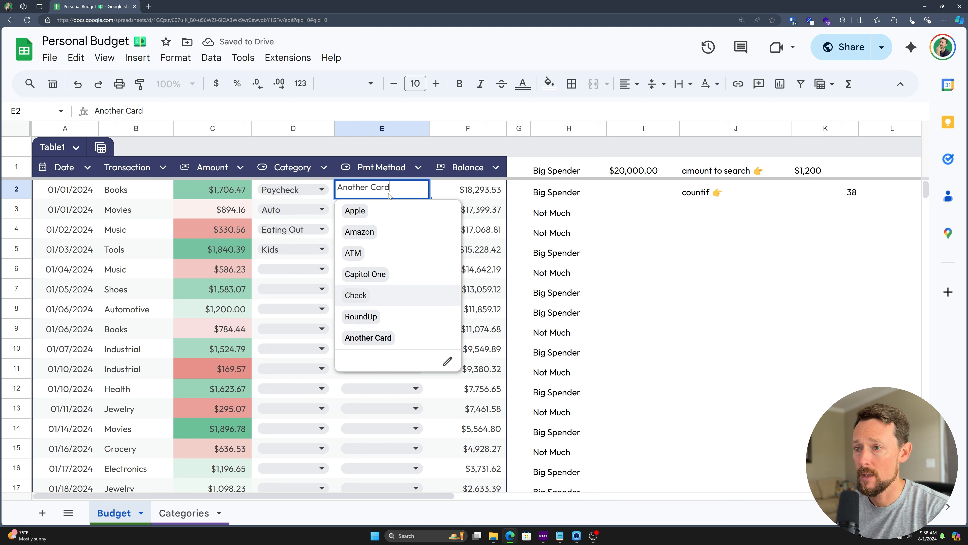
key("Return")
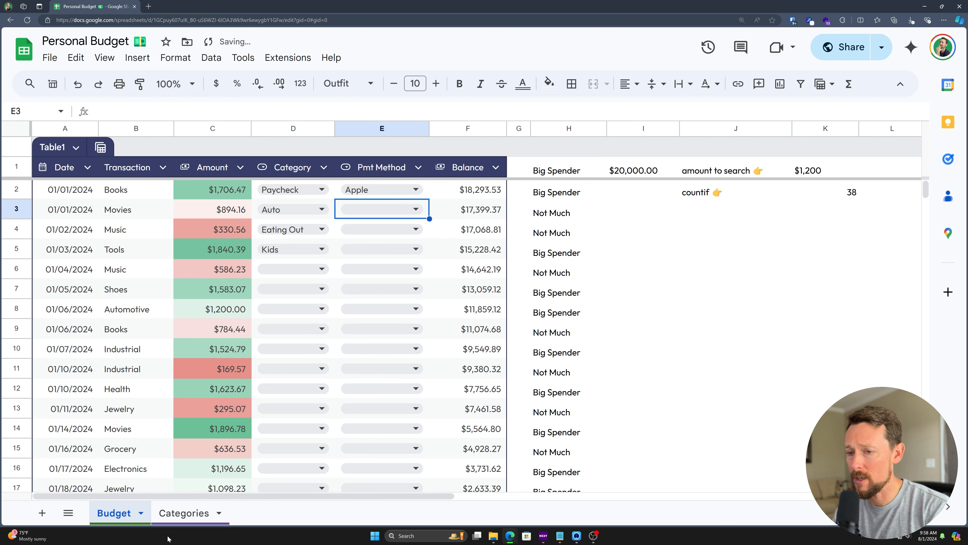
left_click(183, 513)
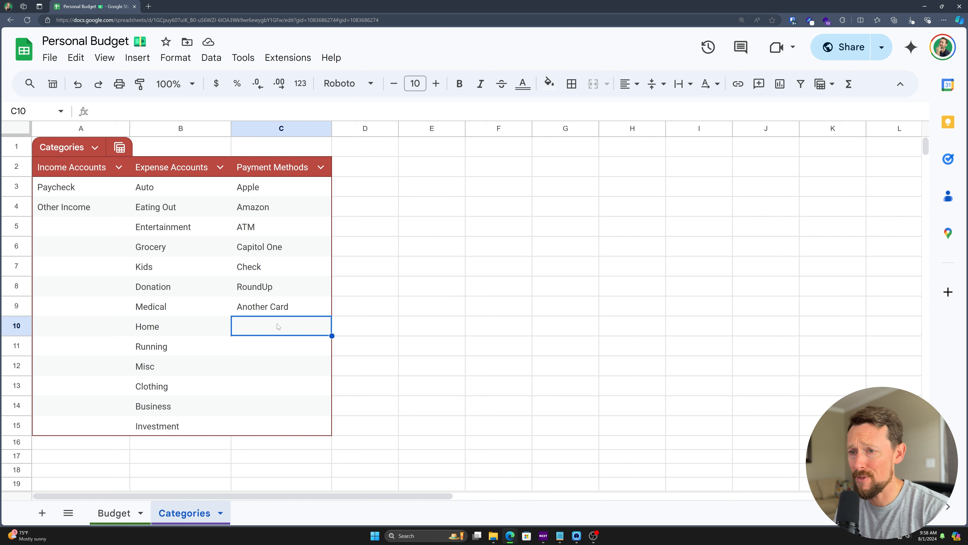
Step: Add 'Yet another card' in C16 and confirm it appears in E3's payment options
left_click(268, 444)
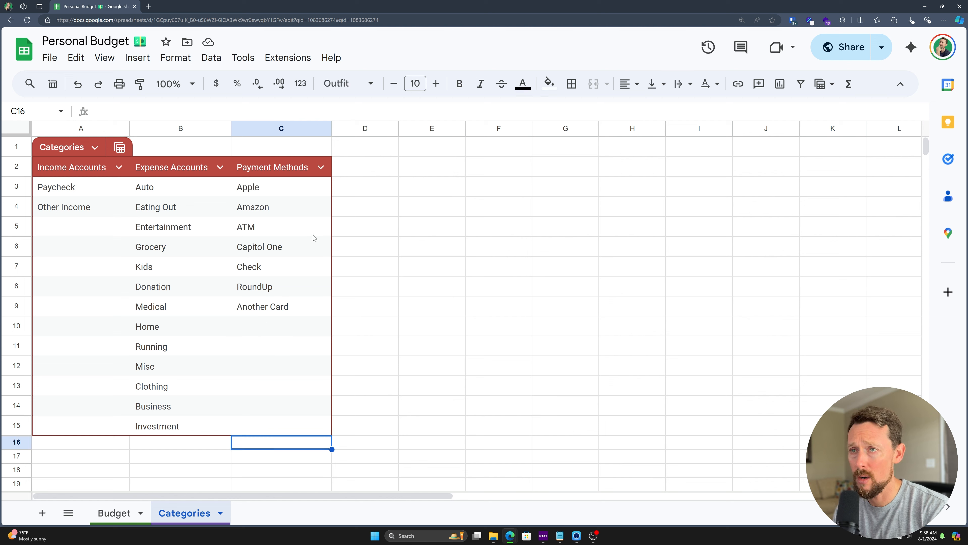
type("A")
key("BackSpace")
type("Yet another card")
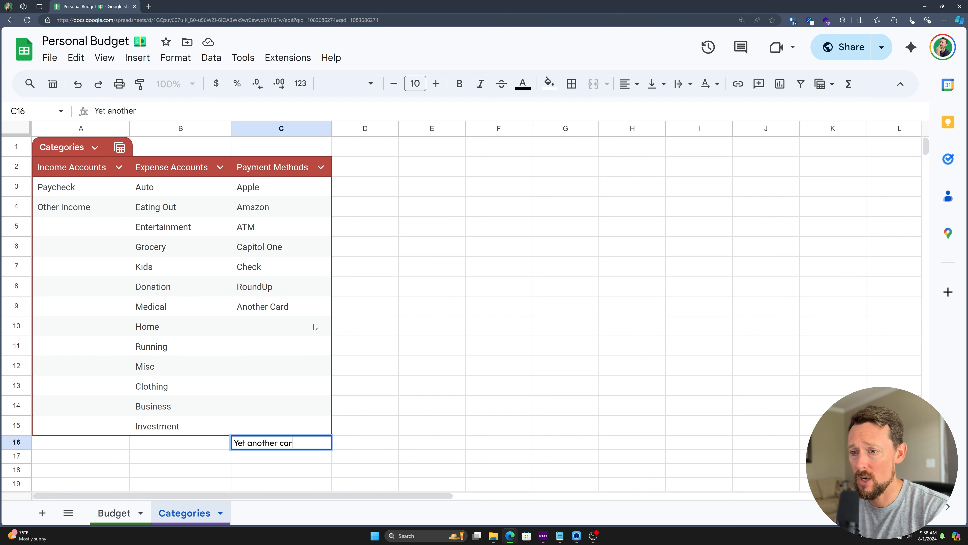
key("Return")
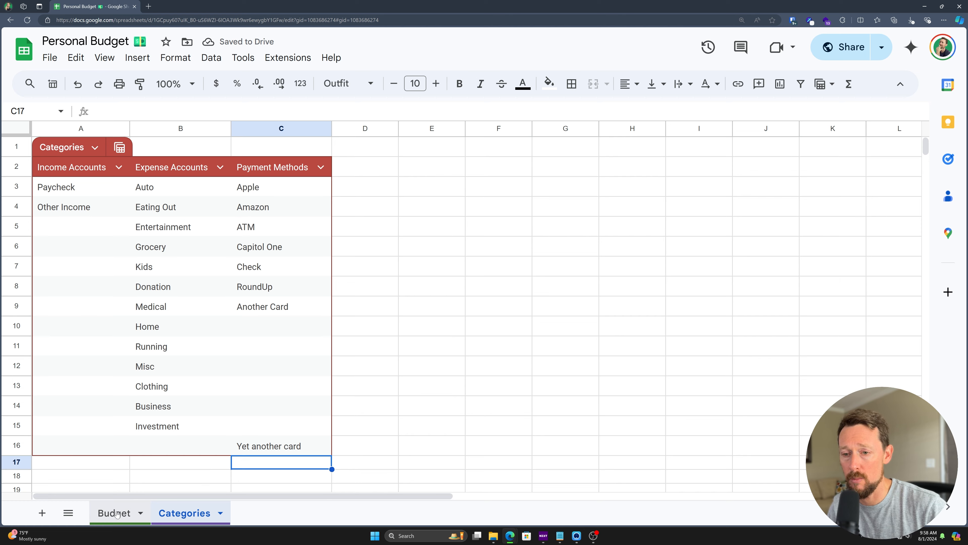
left_click(114, 513)
left_click(375, 209)
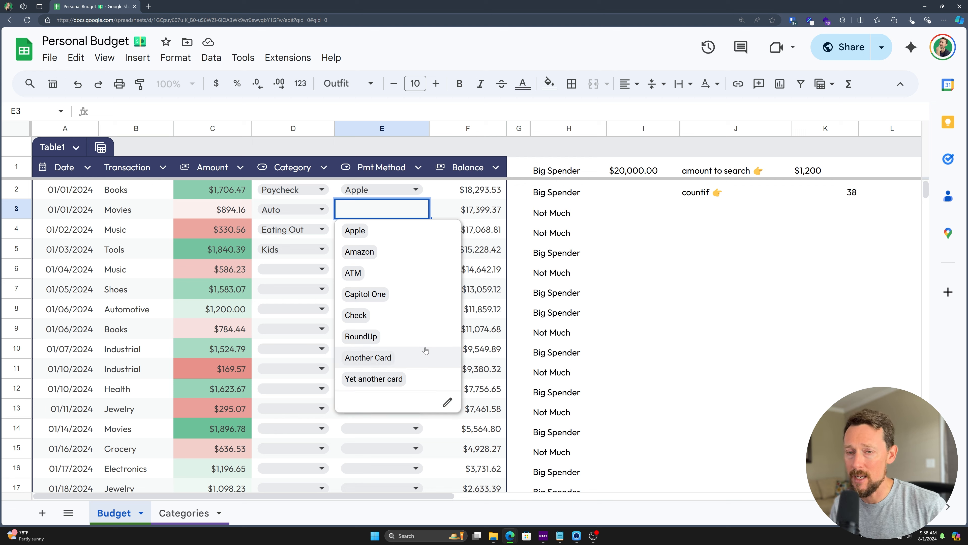
Step: Dismiss row 3's payment method list without choosing anything
key("Escape")
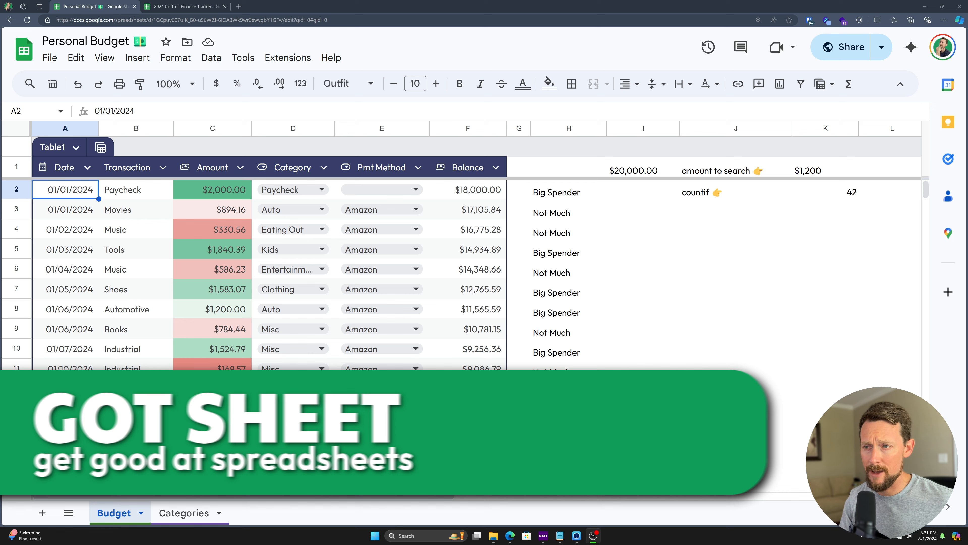
scroll(347, 177, "down", 4)
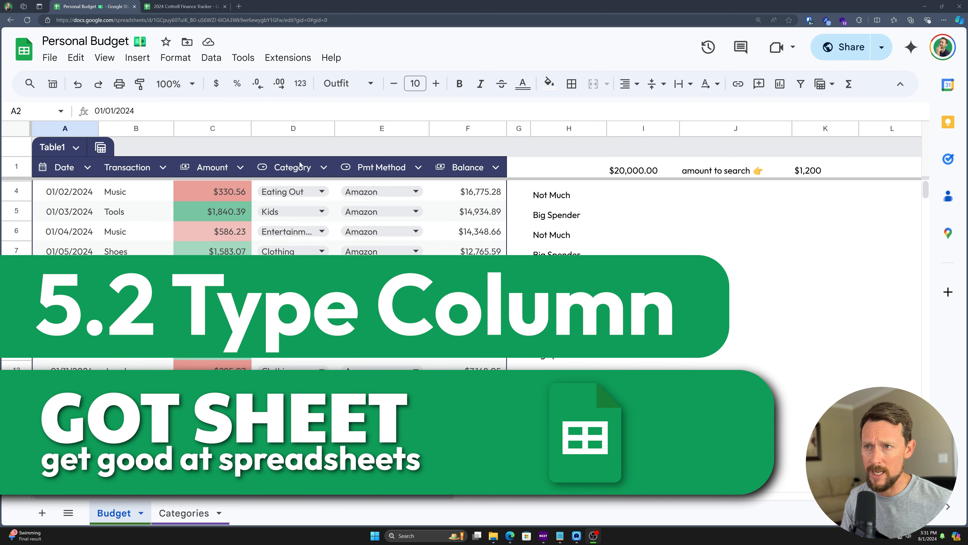
left_click(296, 126)
scroll(312, 213, "down", 6)
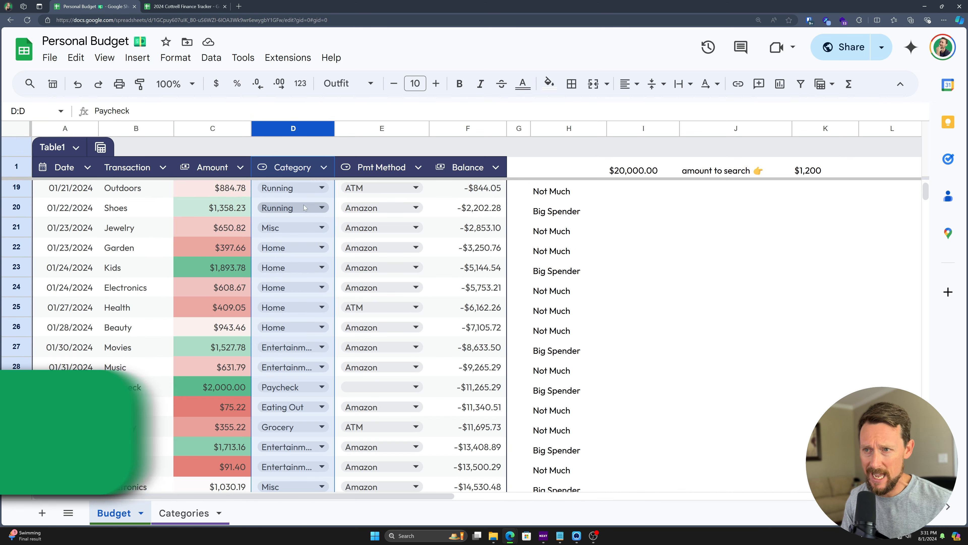
scroll(312, 214, "down", 7)
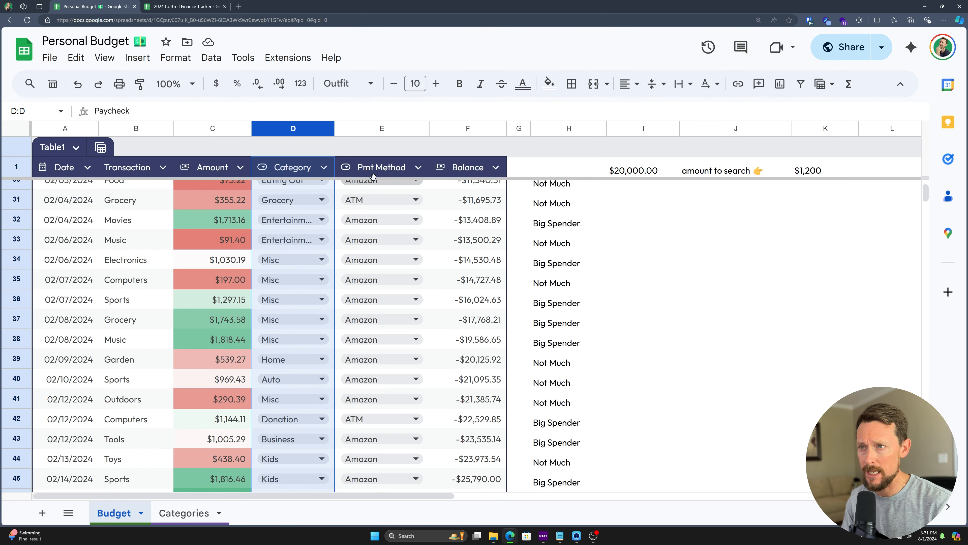
scroll(389, 206, "down", 5)
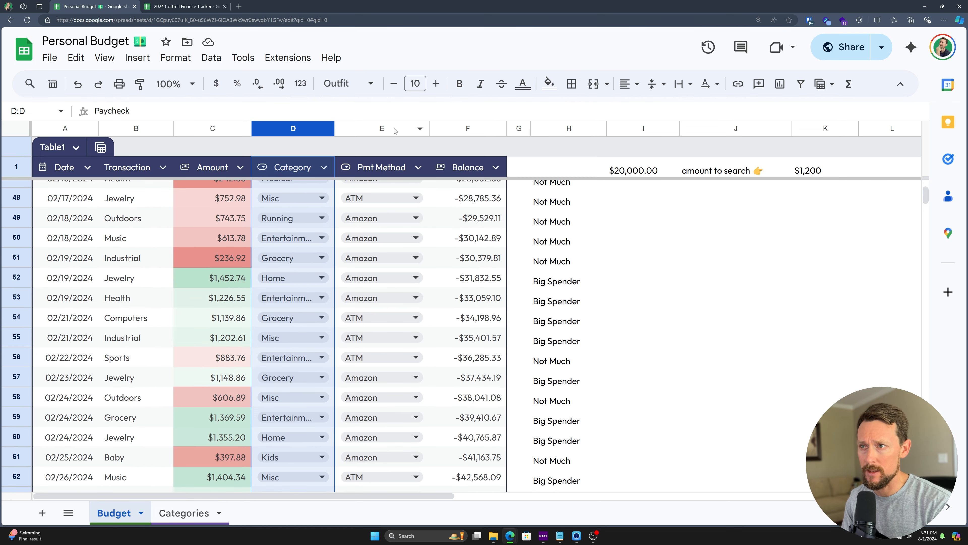
left_click(396, 129)
scroll(383, 241, "up", 2)
scroll(383, 241, "up", 20)
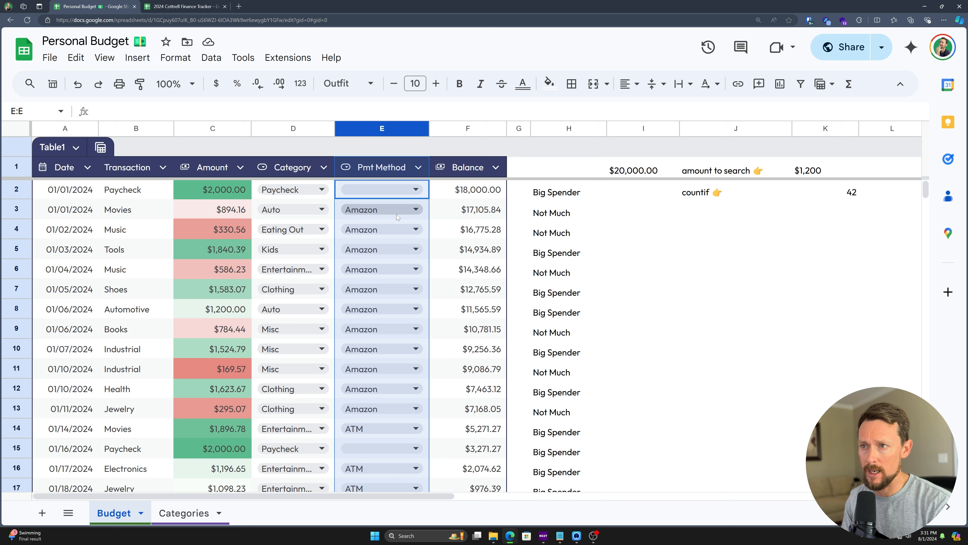
left_click(409, 188)
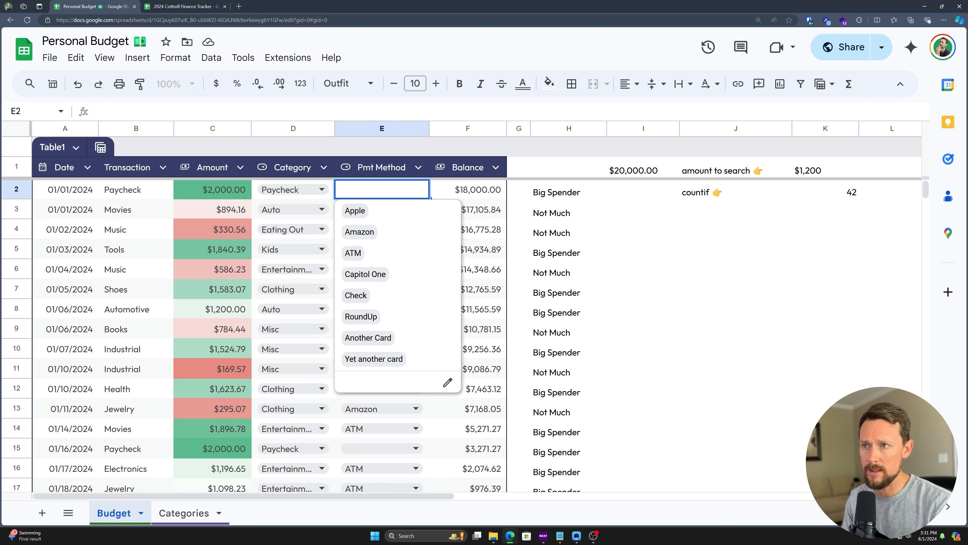
key("Escape")
left_click(195, 188)
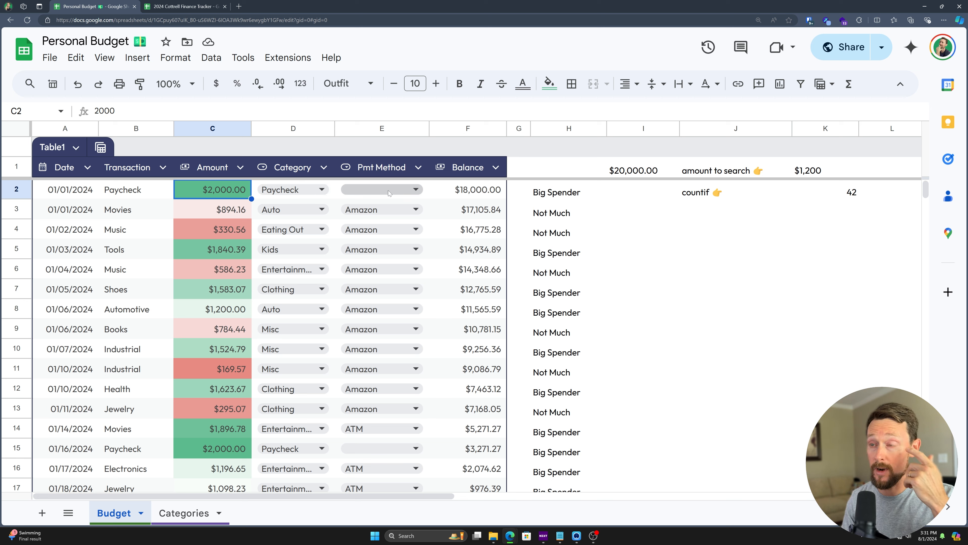
left_click(373, 187)
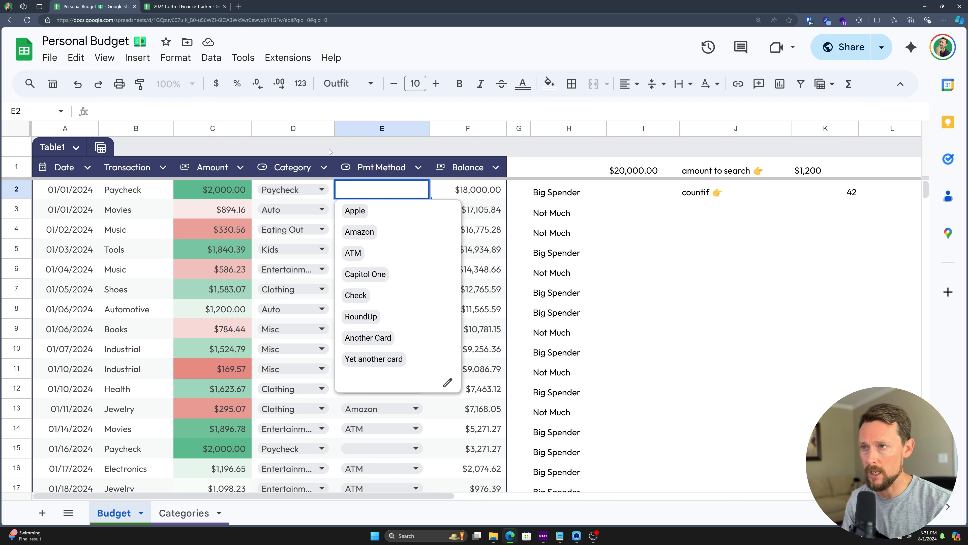
key("Escape")
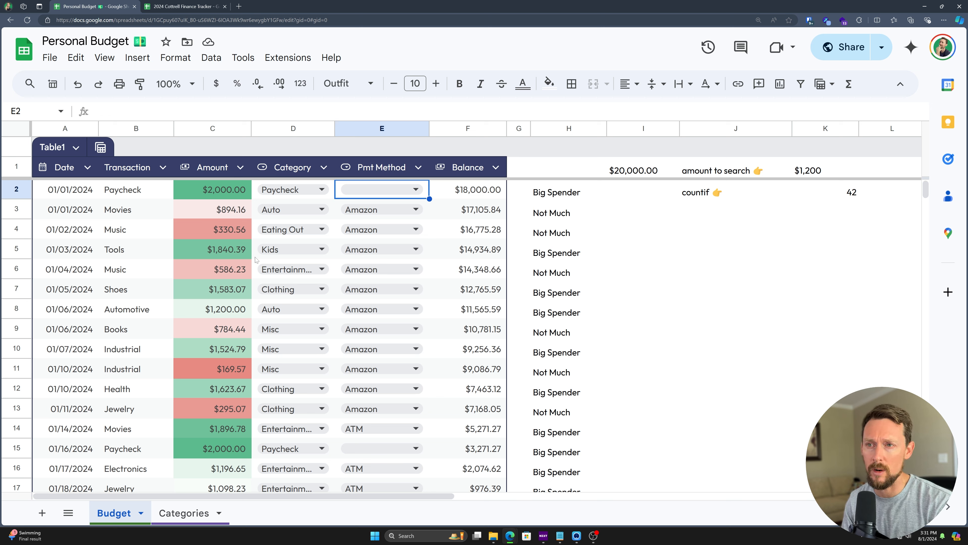
Step: Insert a column left of Balance and name its header Type
right_click(460, 172)
left_click(498, 191)
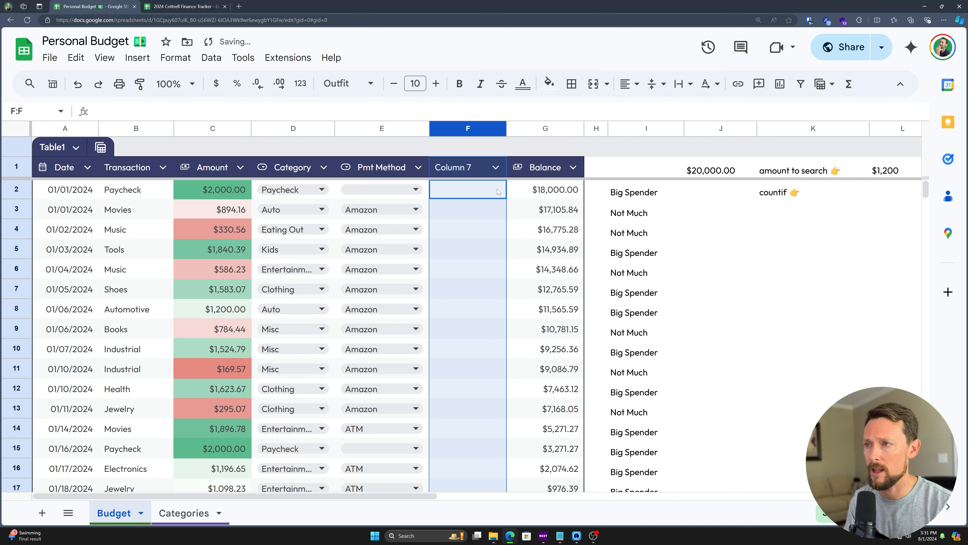
double_click(443, 171)
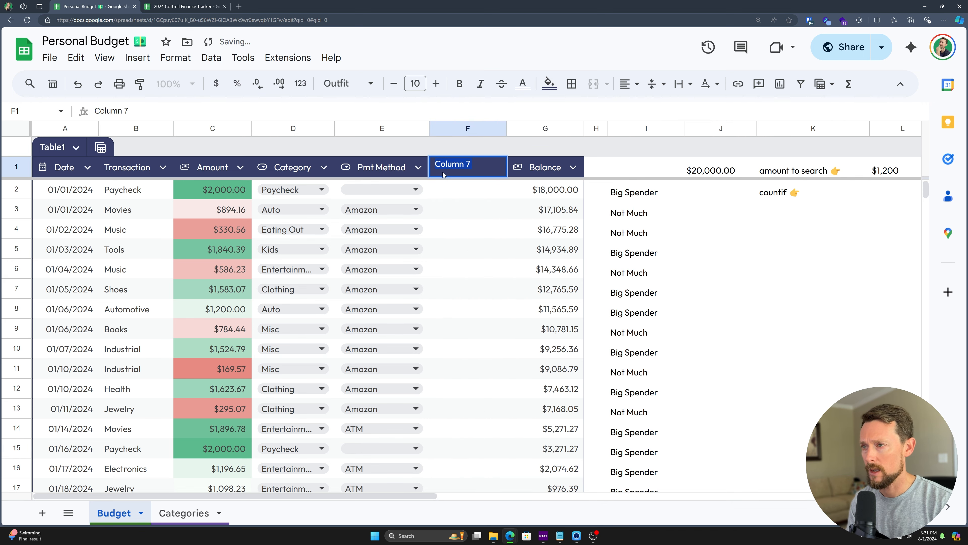
type("Type")
key("Return")
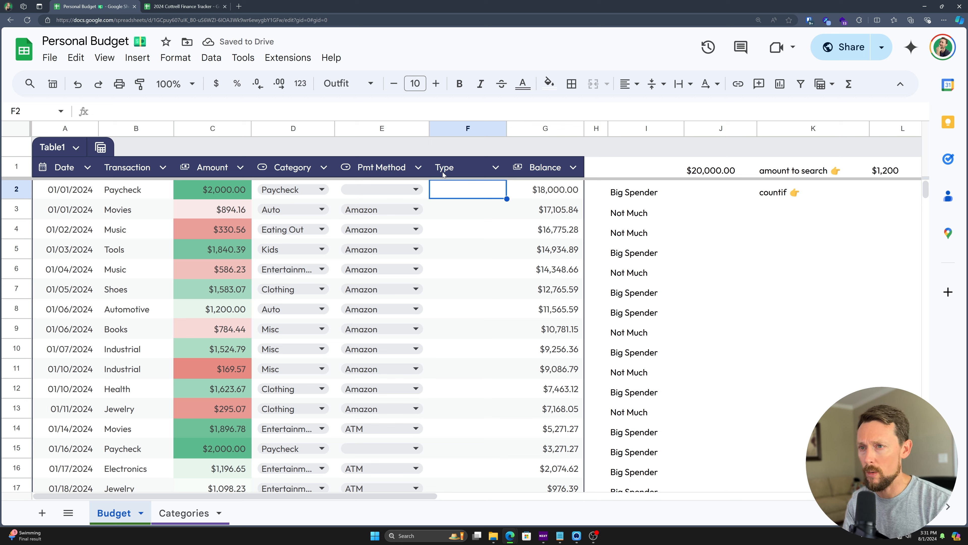
key("Left")
key("Left")
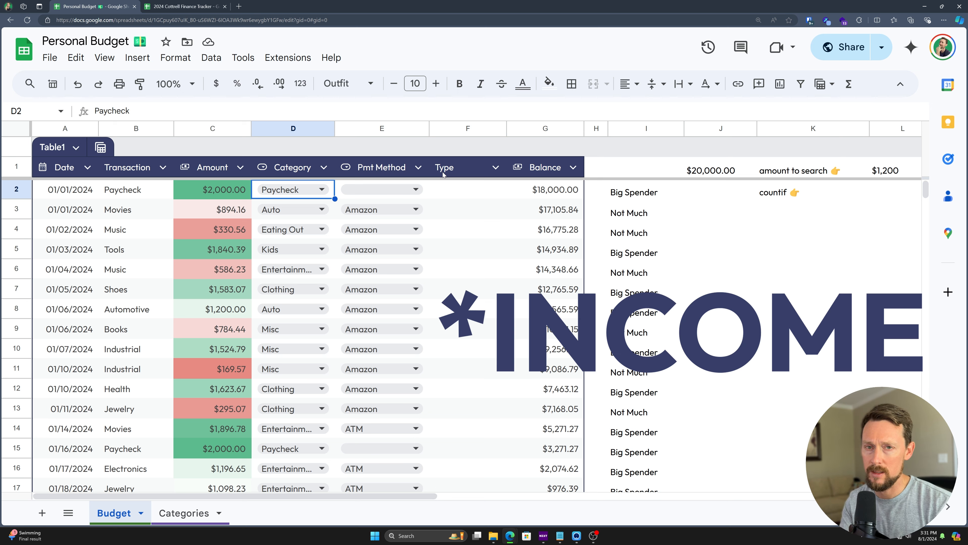
Step: Enter =IF(D2="Paycheck","Income","Expense") in F2 and fill it down the Type column
key("Right")
key("Right")
type("=")
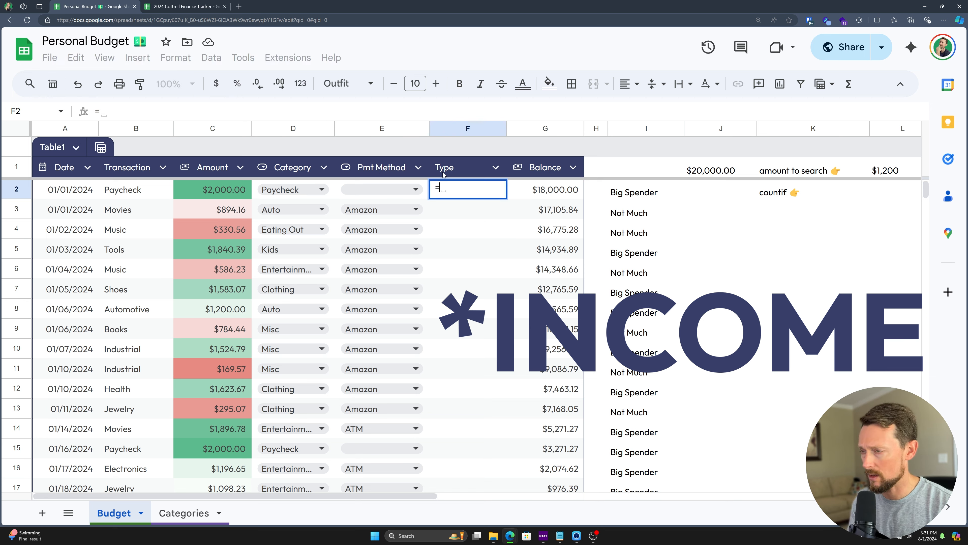
type("IF(")
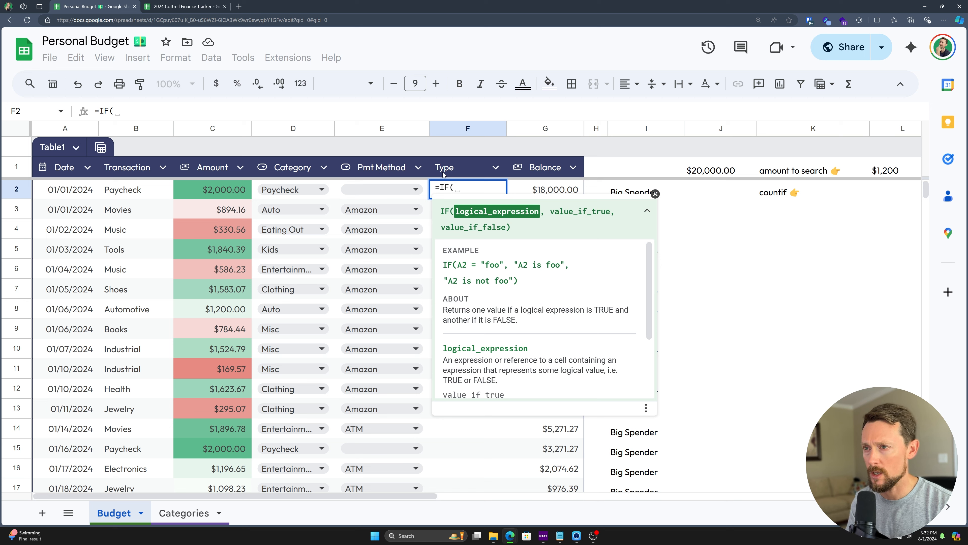
key("Left")
key("Left")
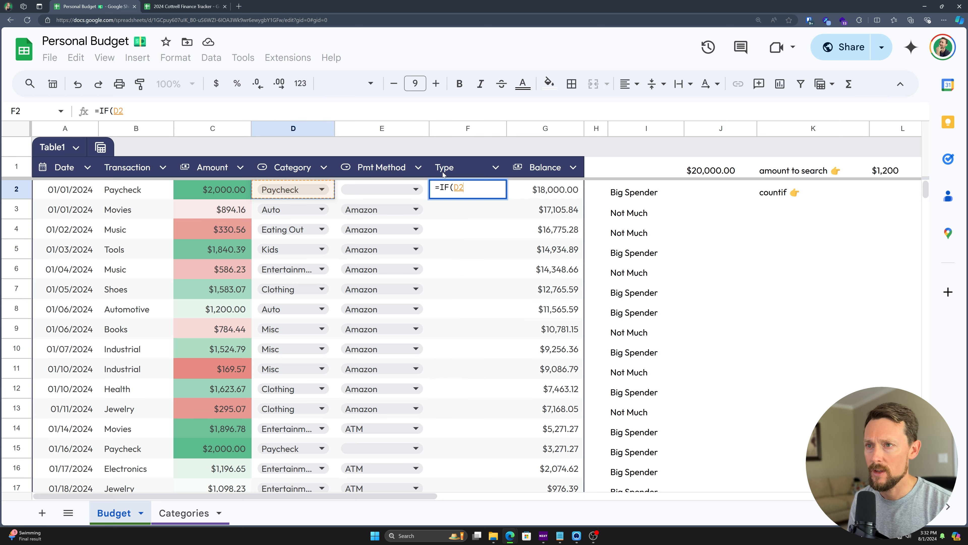
type("=\"")
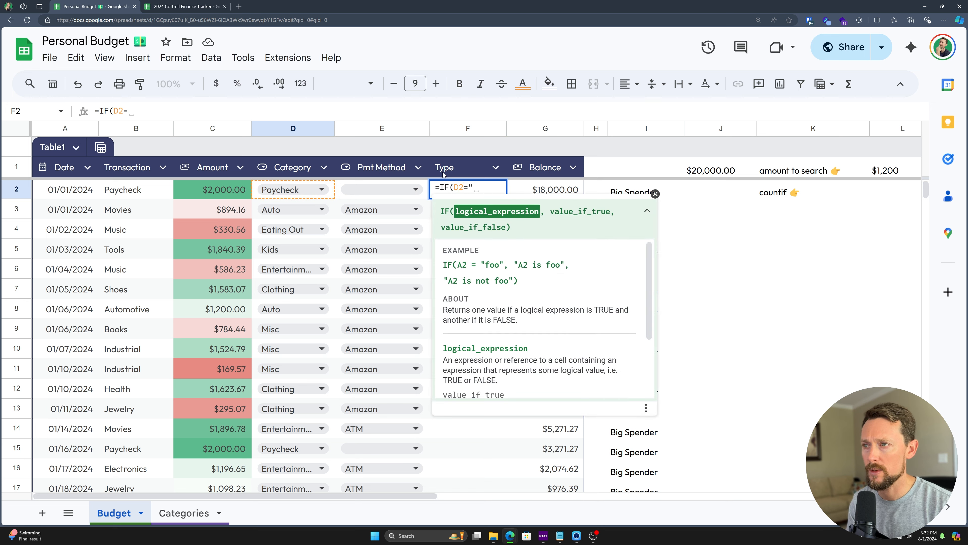
type("Paycheck\",\"")
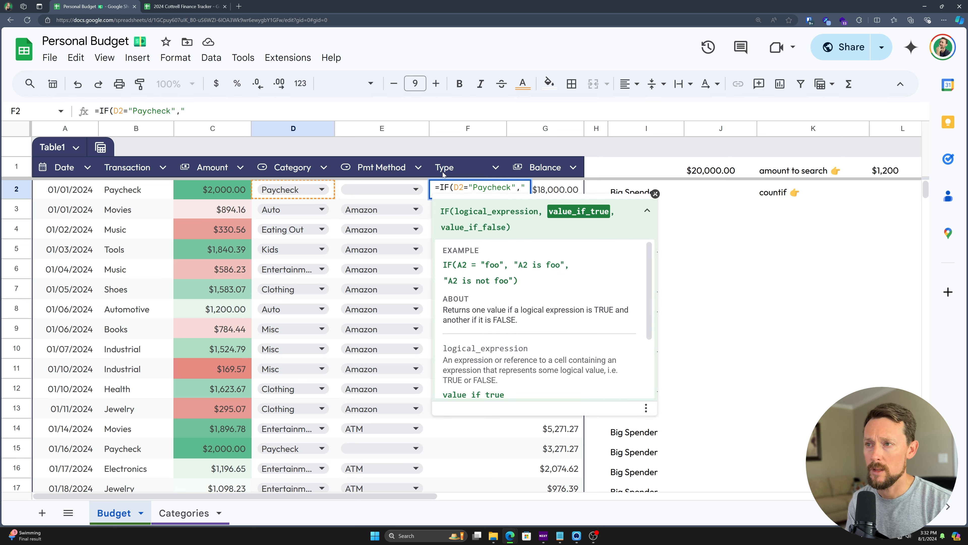
type("Income\",")
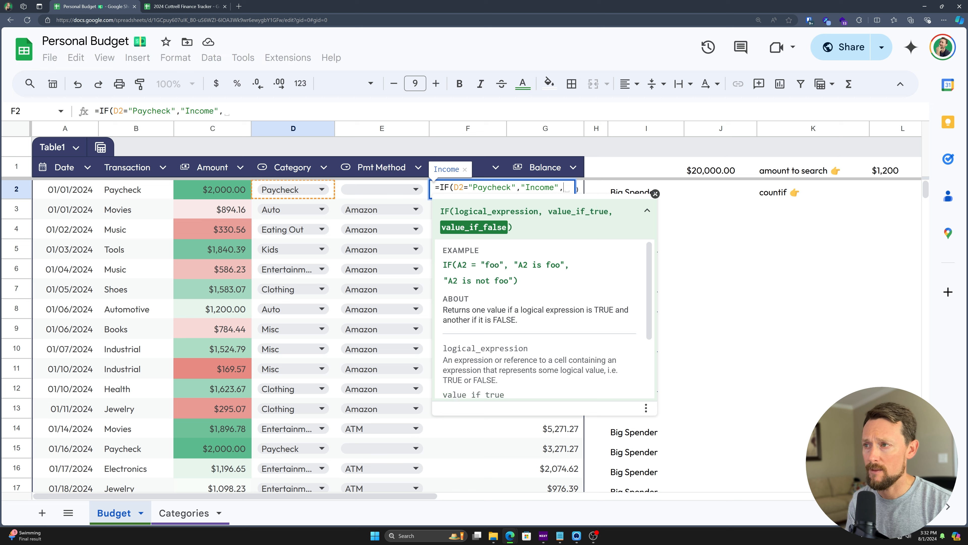
type("\"Expense\")")
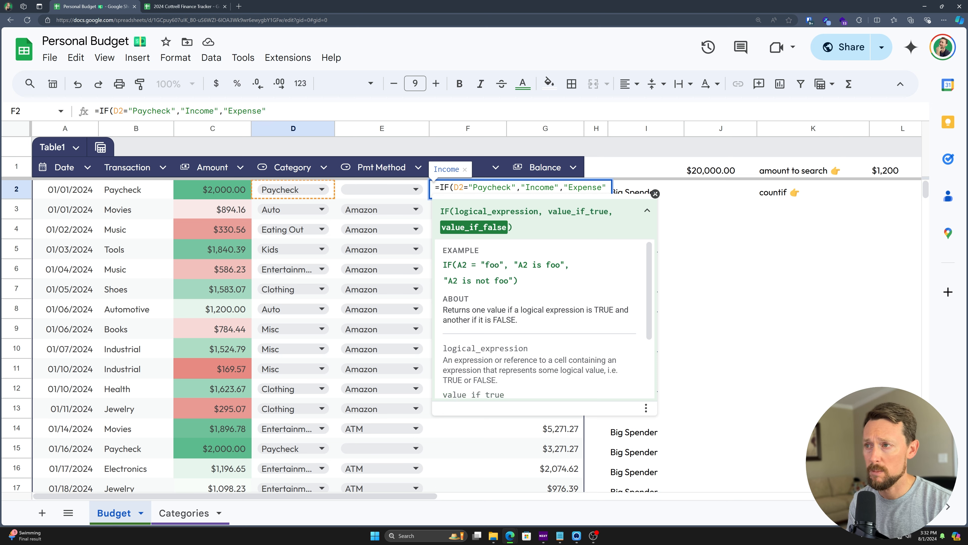
key("Return")
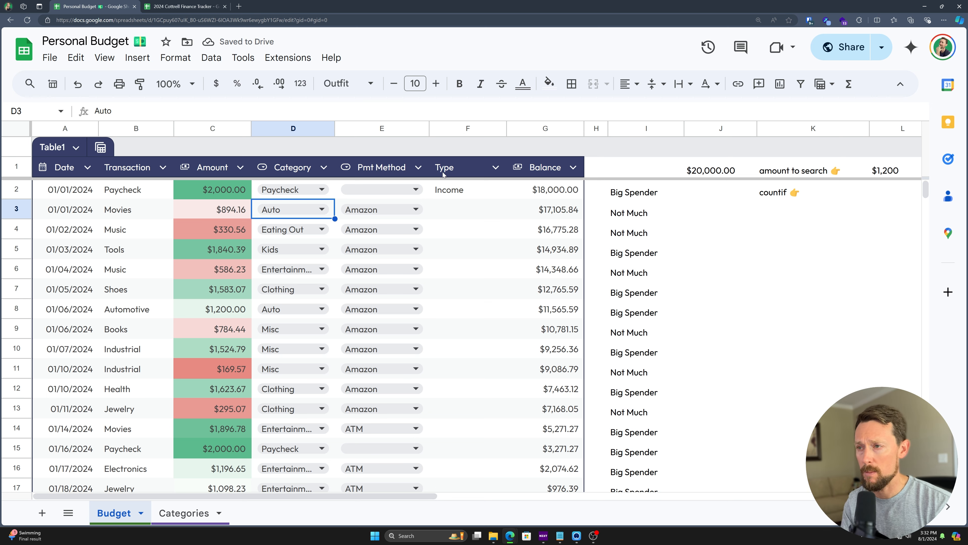
key("Up")
key("Right")
key("Right")
key("ctrl+shift+Down")
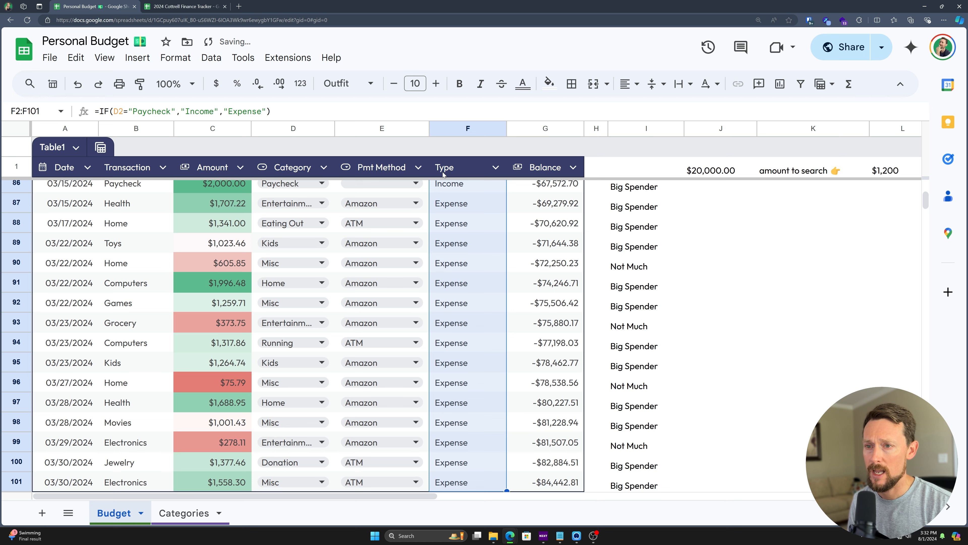
key("ctrl+Up")
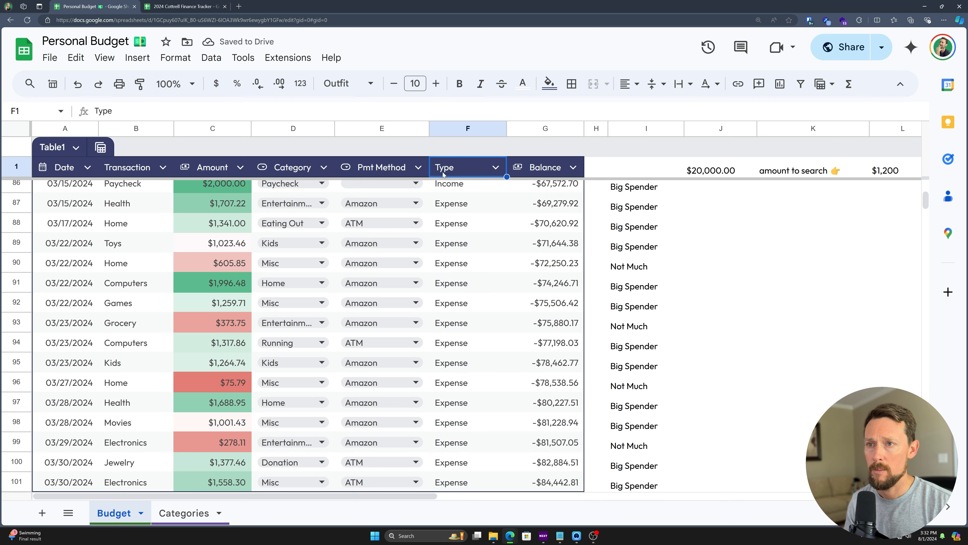
Step: Spot-check the Type results for Paycheck rows 86 and 67, then go to Categories
scroll(28, 247, "up", 1)
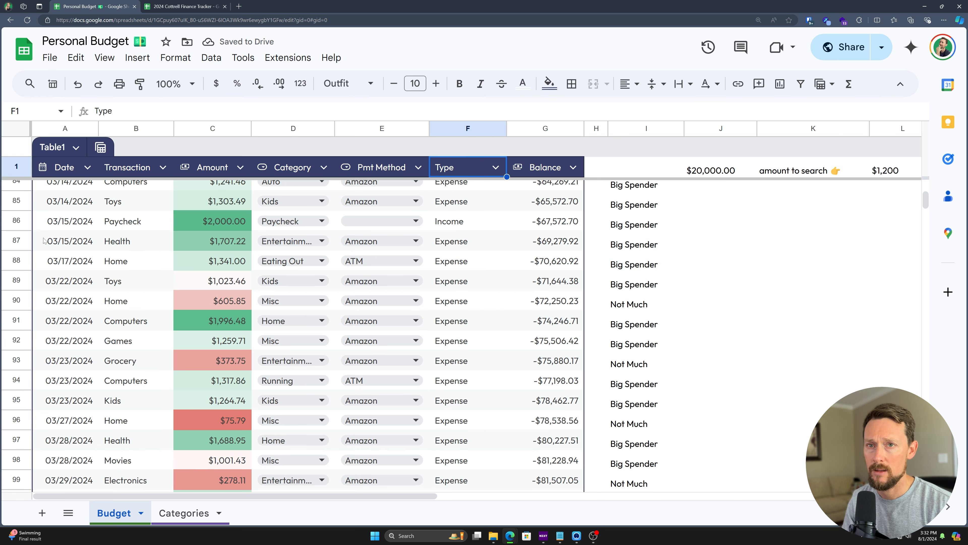
left_click(21, 221)
left_click(460, 225)
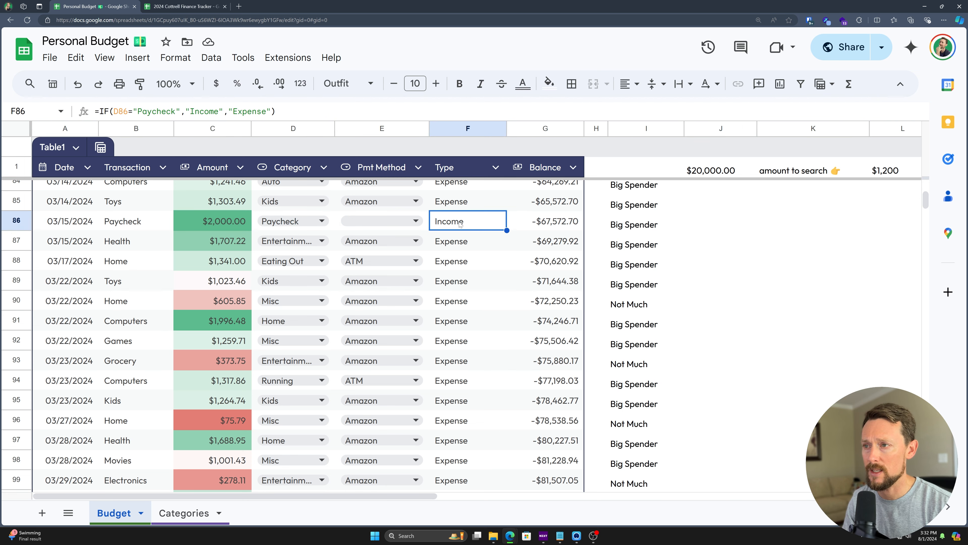
scroll(460, 225, "up", 7)
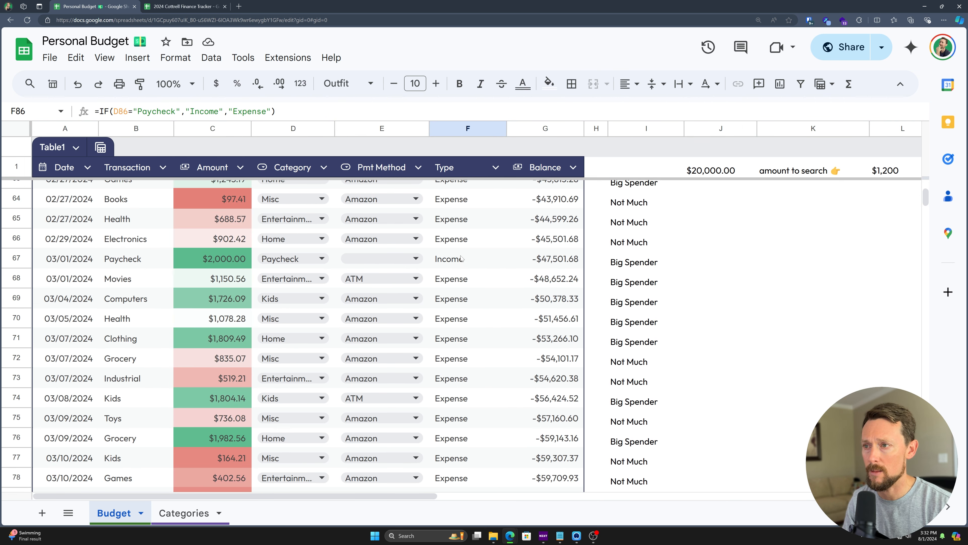
left_click(461, 258)
left_click(220, 258)
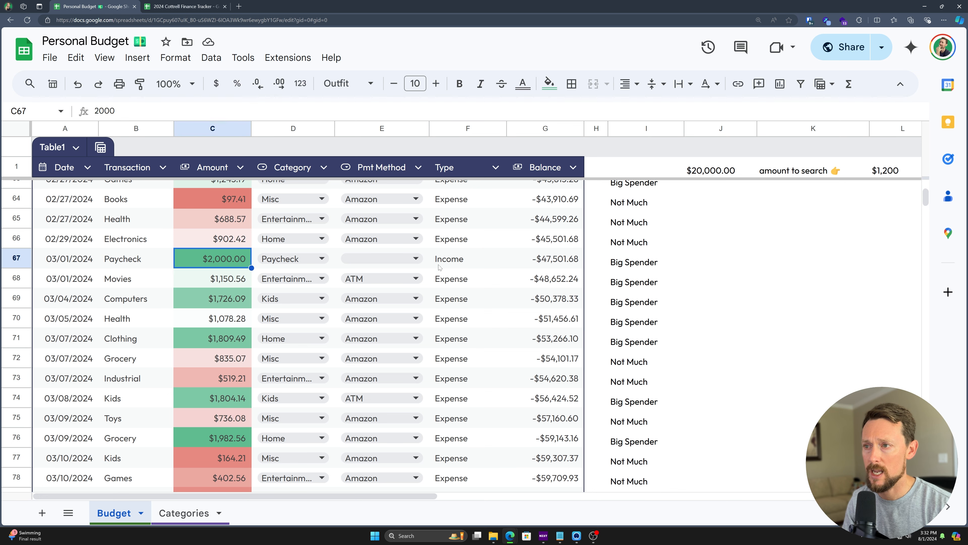
scroll(416, 290, "up", 20)
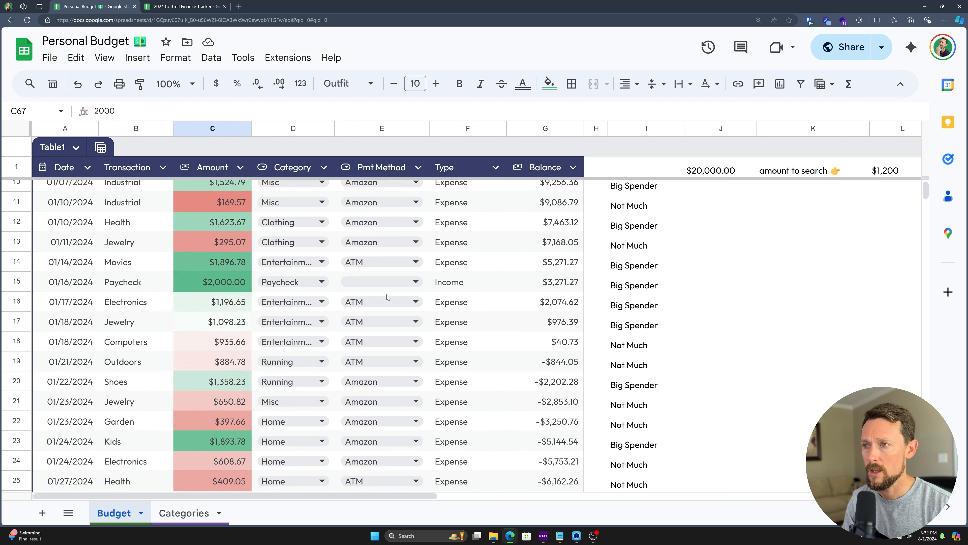
left_click(473, 193)
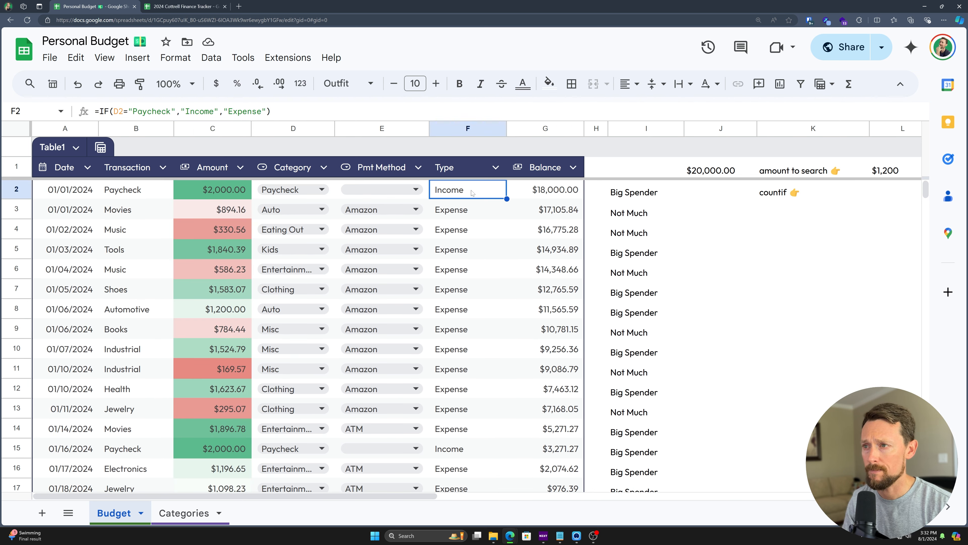
left_click(184, 513)
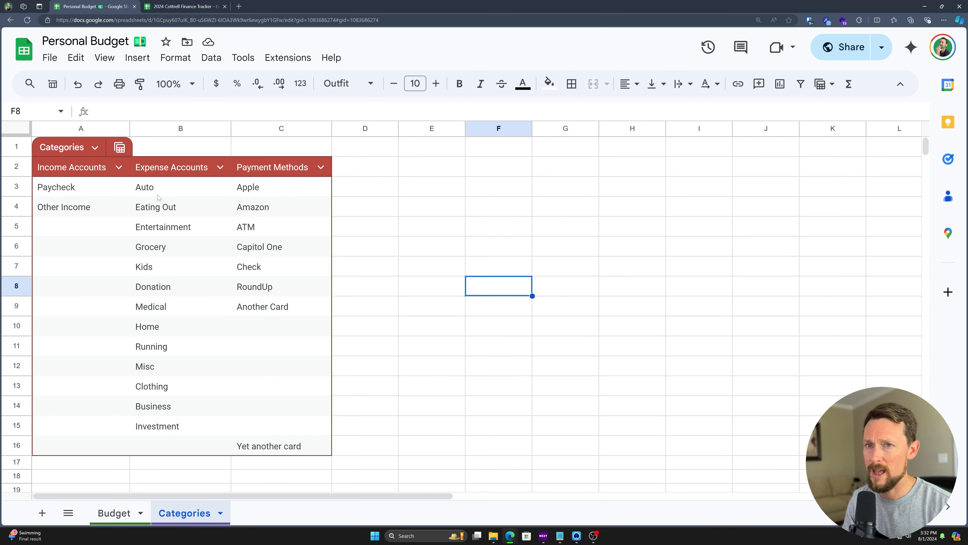
Step: Enter Other Income as the row 8 transaction on the Budget sheet
left_click(60, 192)
key("shift+Down")
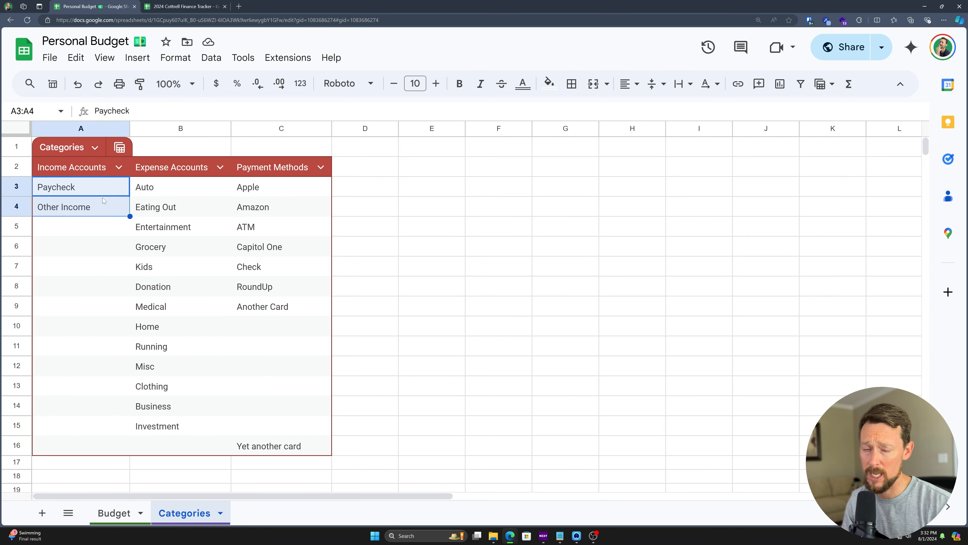
left_click(114, 512)
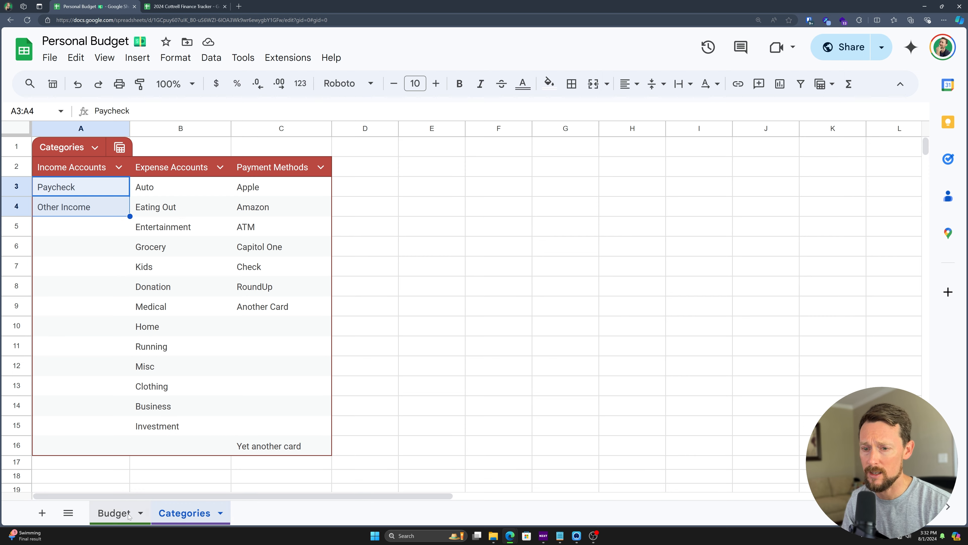
left_click(168, 309)
type("Other Income")
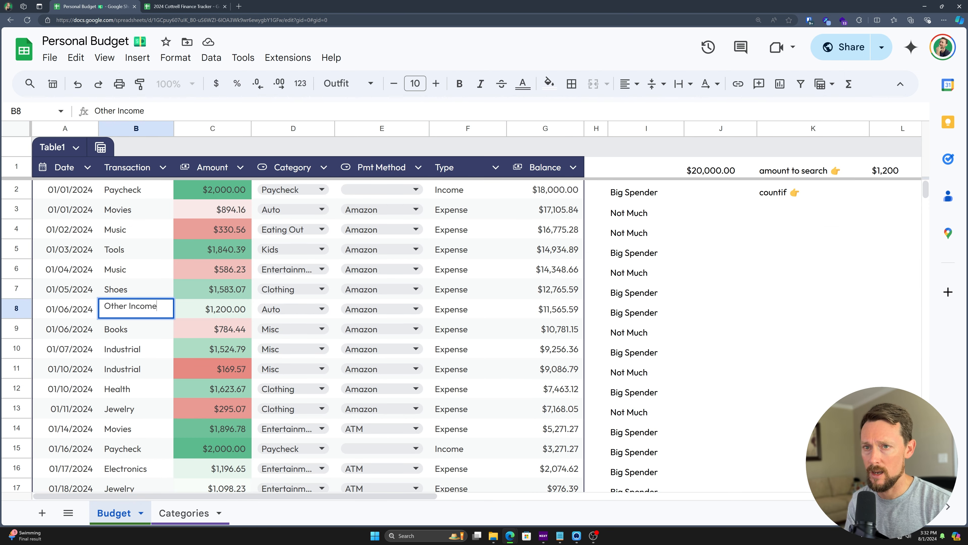
key("Tab")
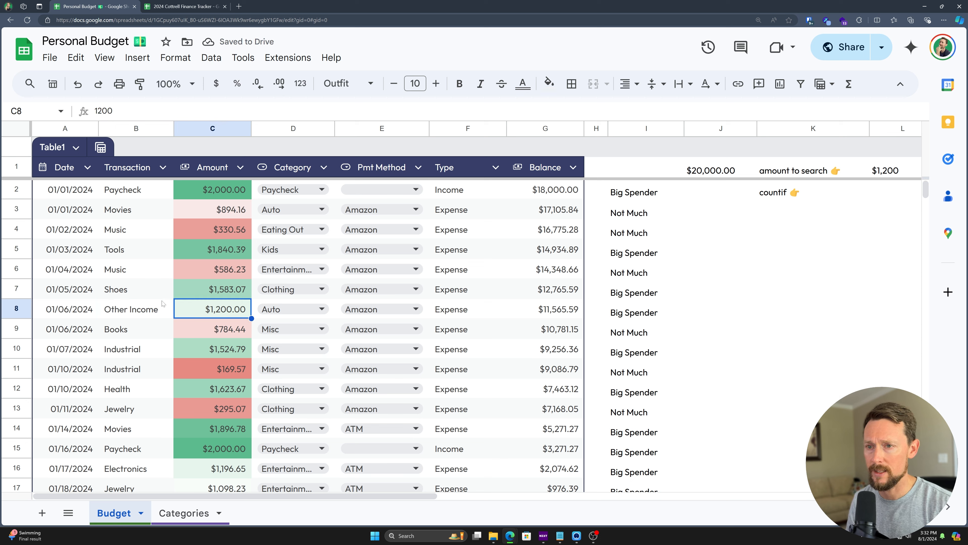
Step: Change row 8's amount to $4,500.00
type("25")
key("BackSpace")
key("BackSpace")
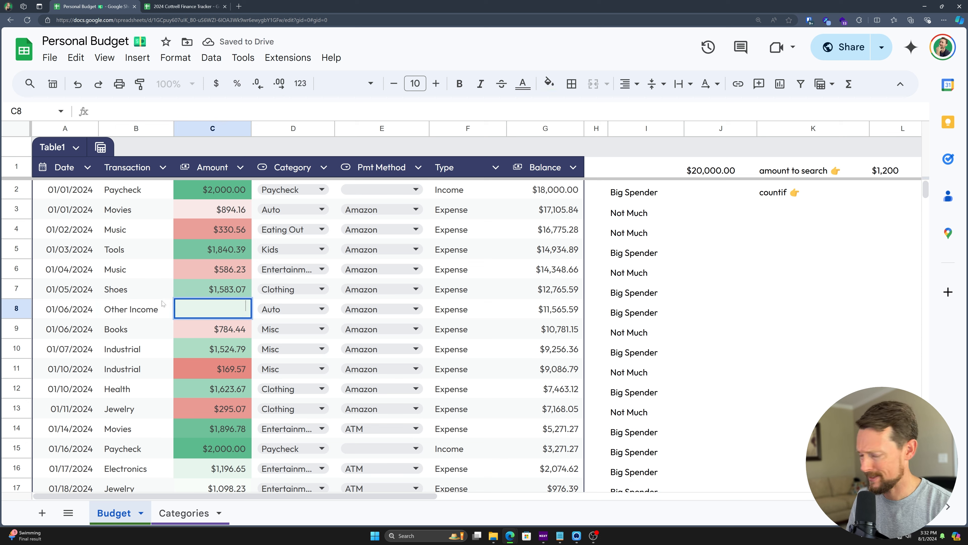
type("4500")
key("Return")
key("Up")
key("Right")
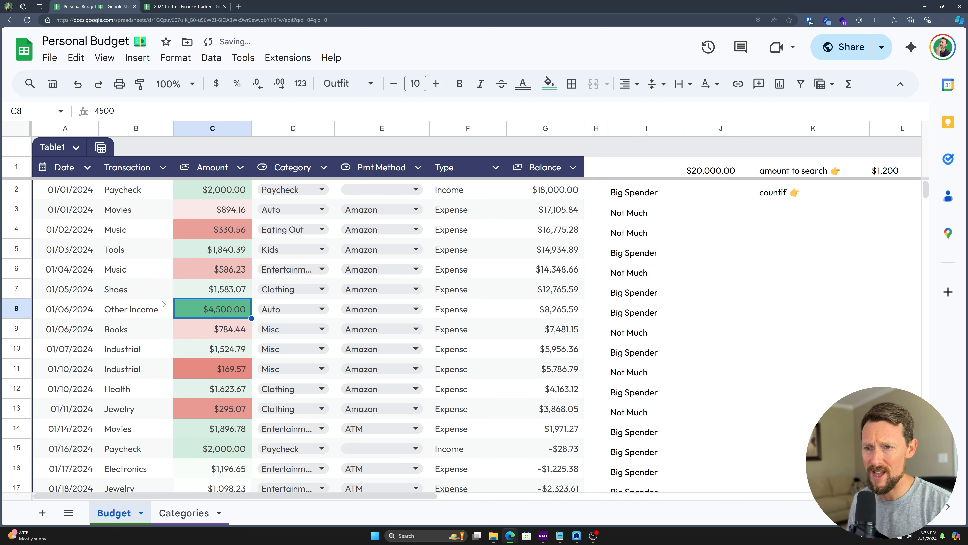
key("Right")
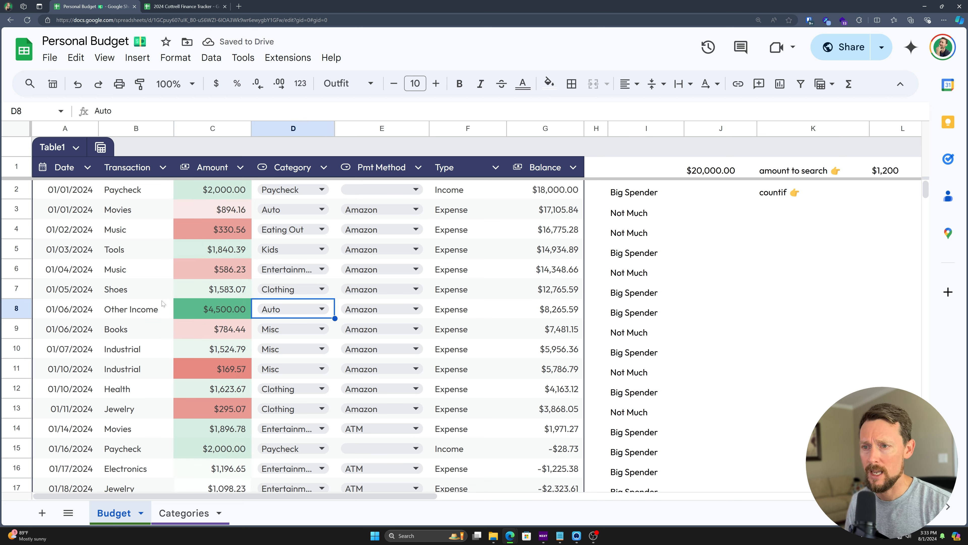
Step: Set row 8's category to Other Income from the suggestion, then check the Type formulas
type("oth")
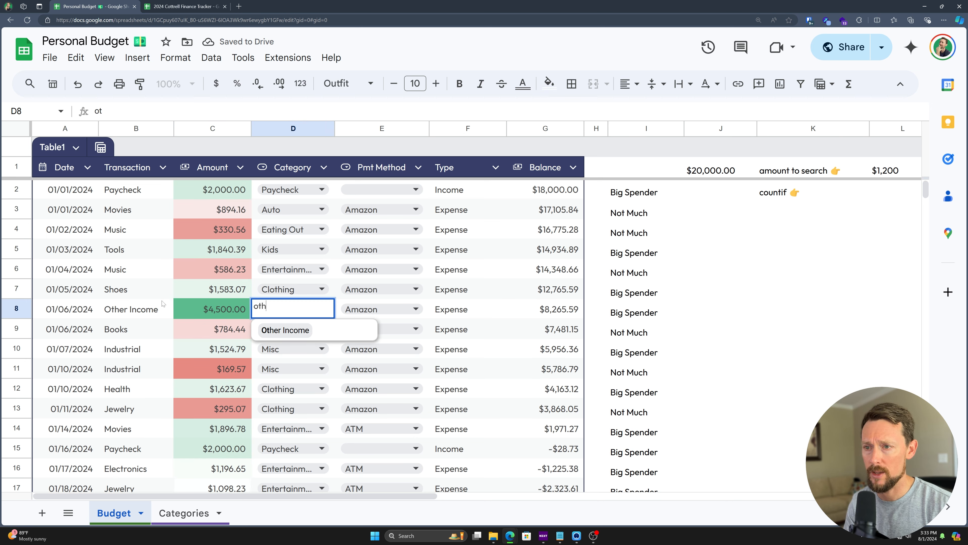
key("Return")
key("Down")
key("Up")
key("Up")
type("oth")
key("Down")
key("Return")
key("Right")
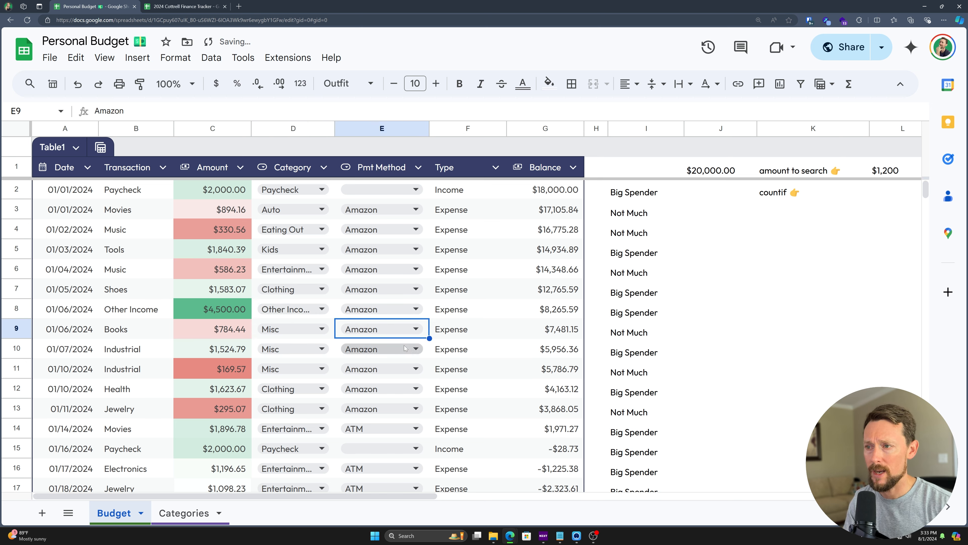
left_click(458, 309)
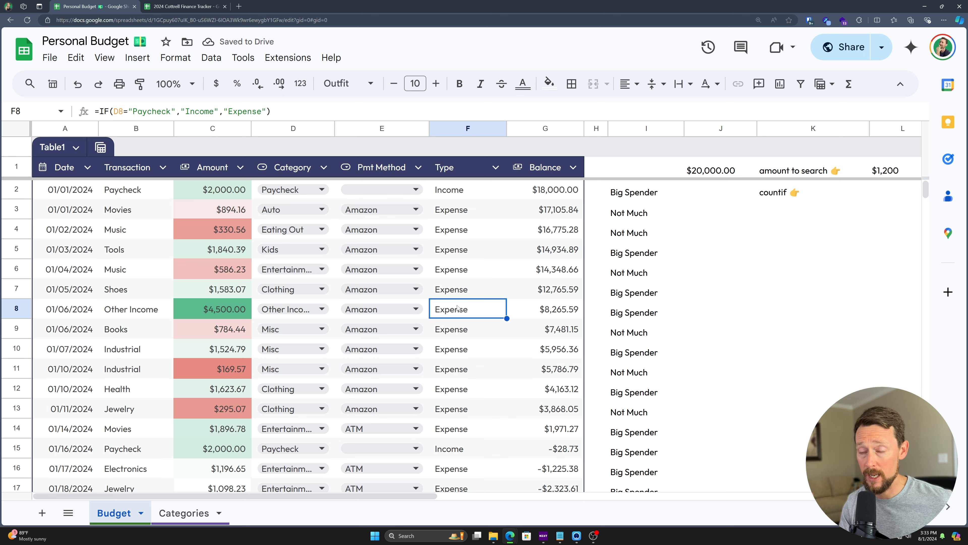
double_click(469, 195)
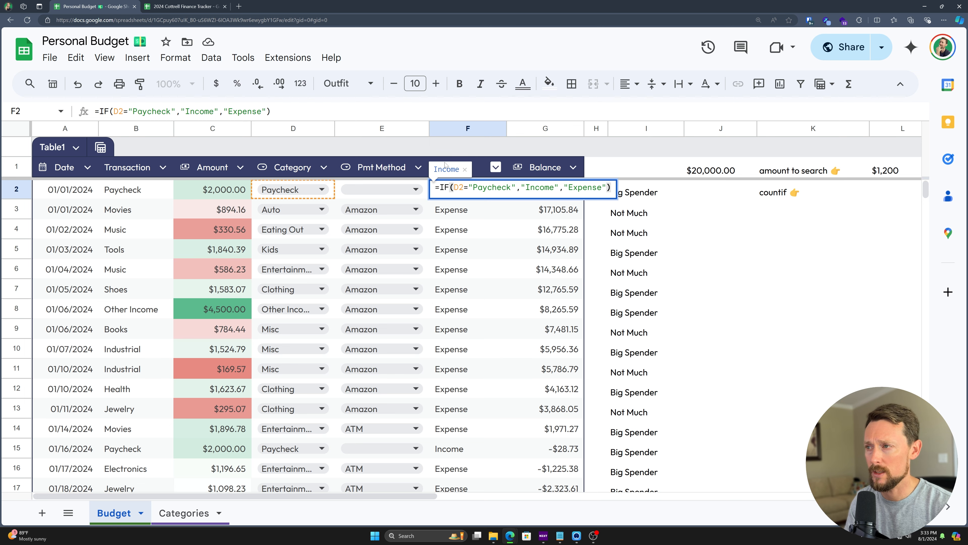
Step: On the Categories sheet, enter Other Income in E2 as the search value
left_click(195, 518)
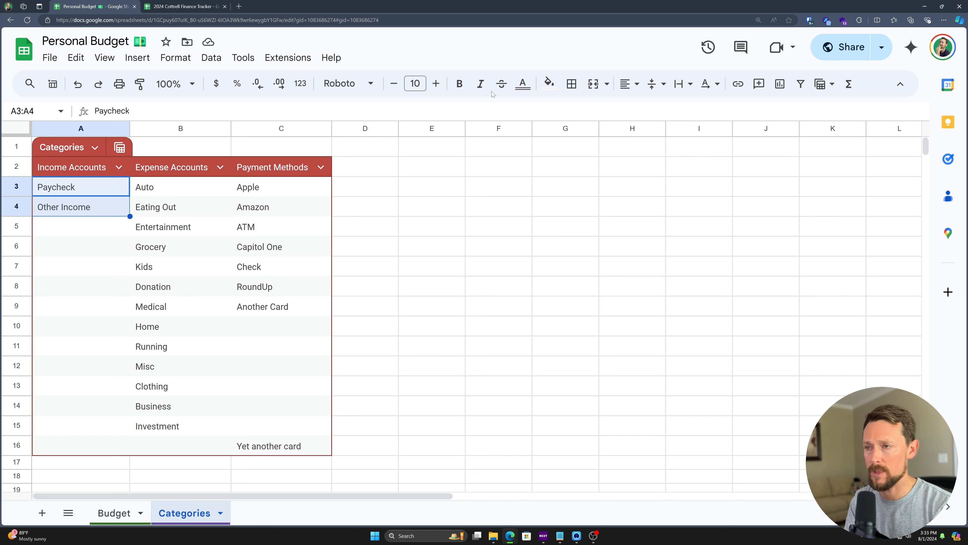
left_click(427, 194)
type("=match")
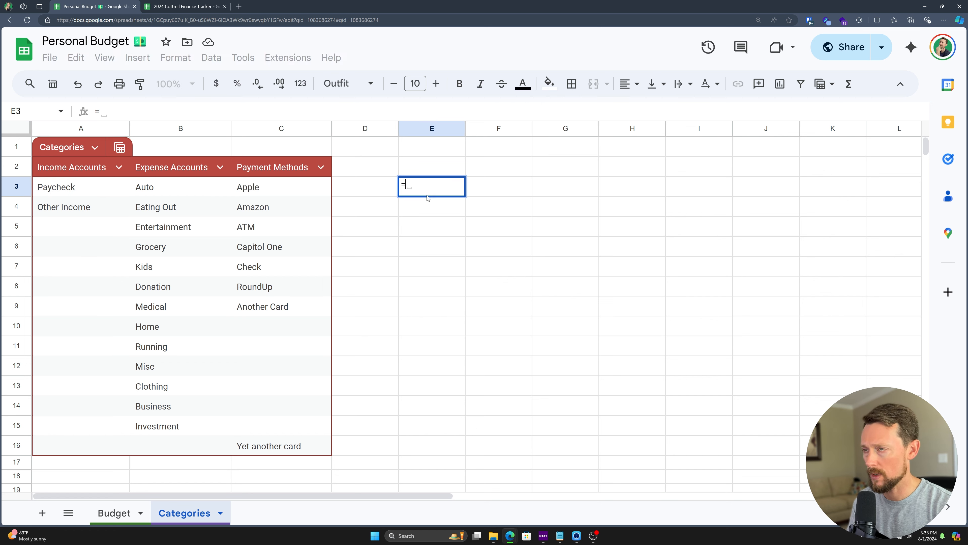
key("Tab")
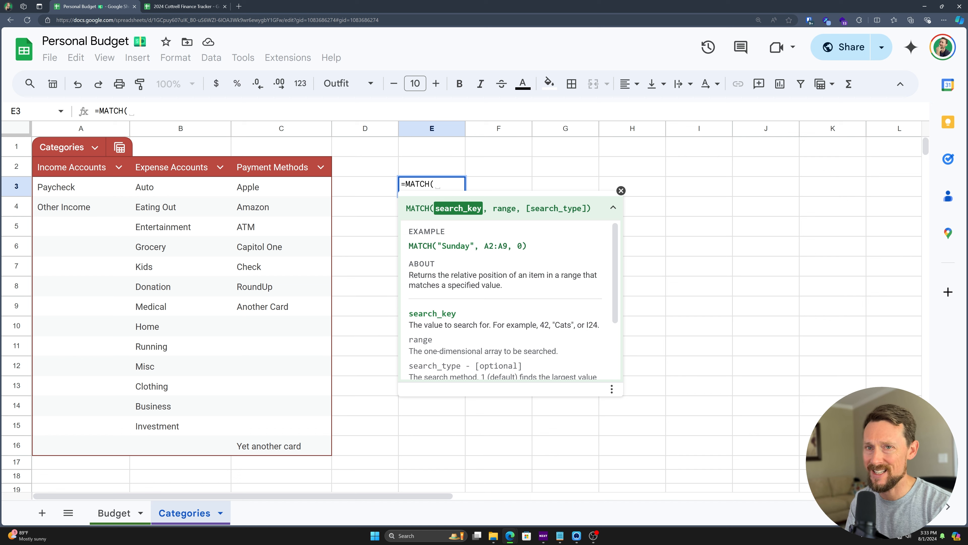
left_click(436, 171)
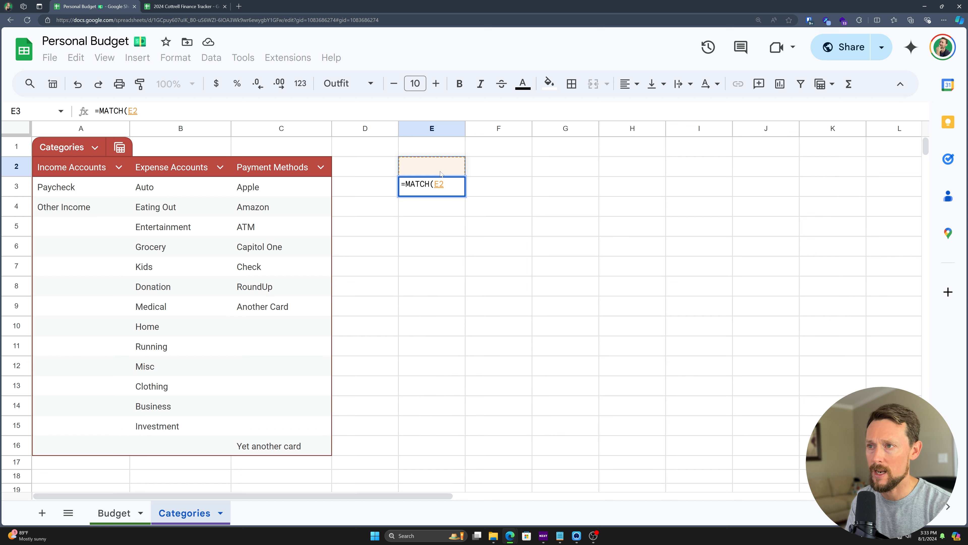
key("Escape")
left_click(441, 174)
type("Other Income")
key("Return")
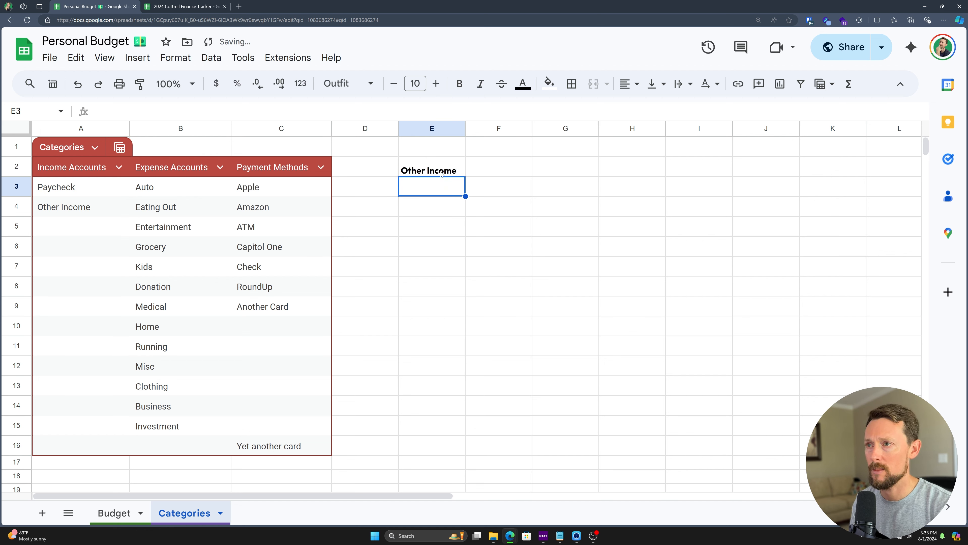
Step: Begin =MATCH(E2, in E3 using the Income Accounts column as the lookup range
type("=MATCH(")
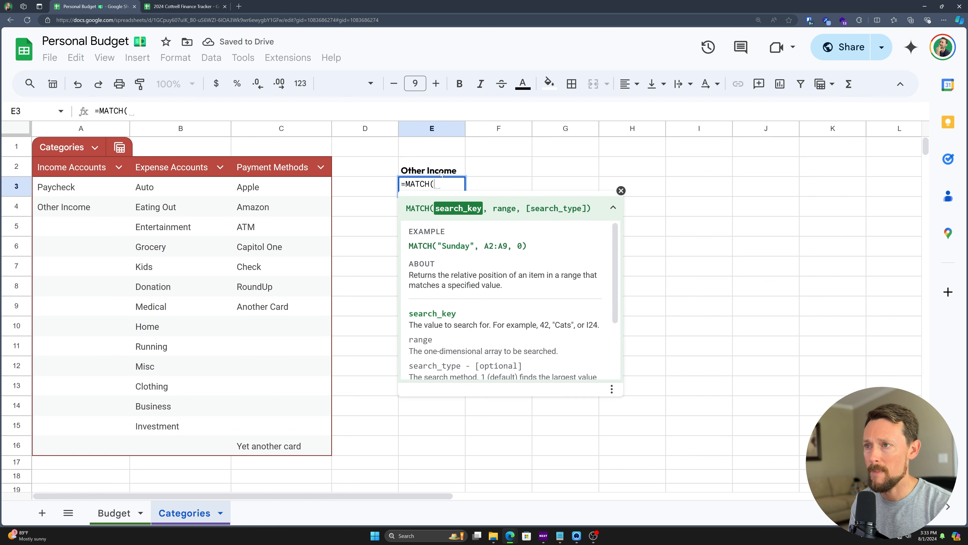
left_click(440, 174)
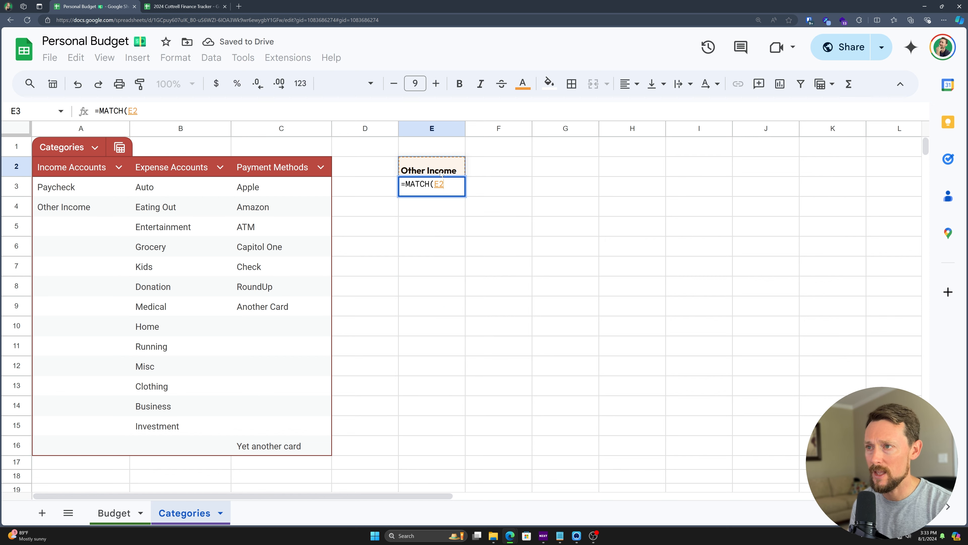
type(",")
left_click_drag(100, 187, 108, 428)
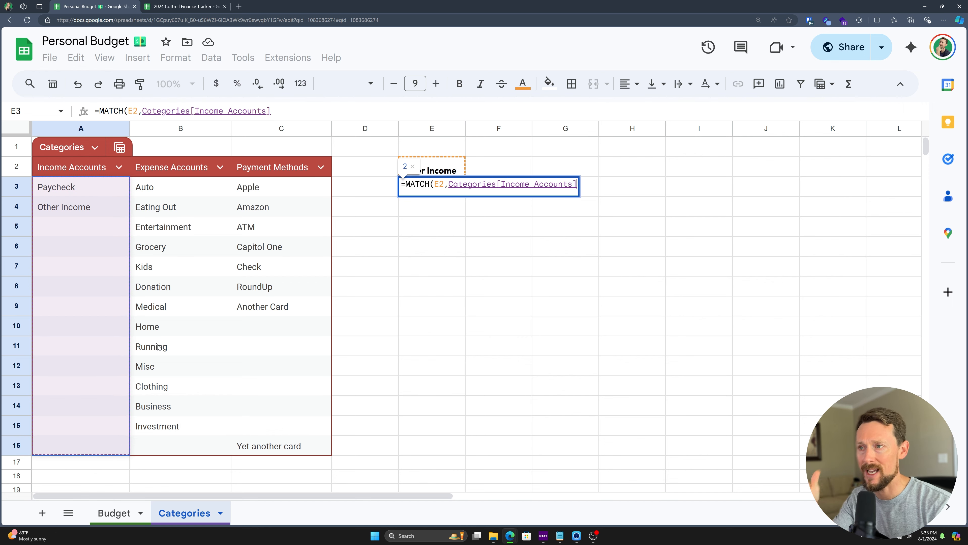
Step: Close and commit =MATCH(E2,Categories[Income Accounts]) in E3, dropping the extra comma
type(")")
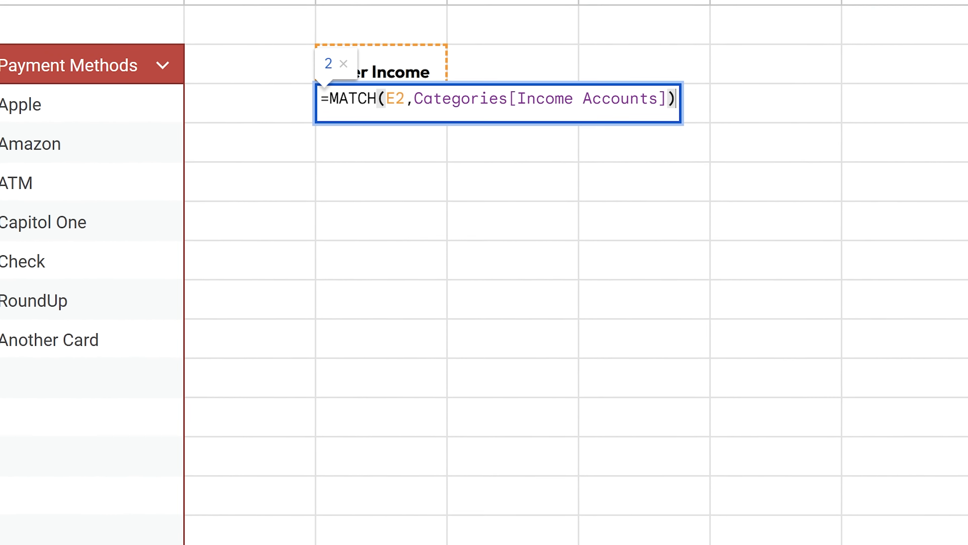
key("Left")
type(",")
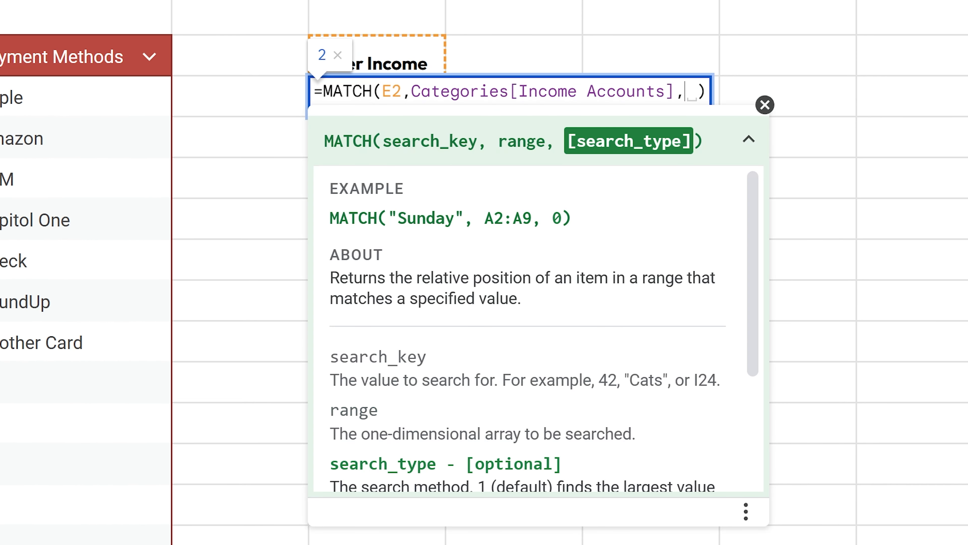
left_click_drag(754, 204, 743, 329)
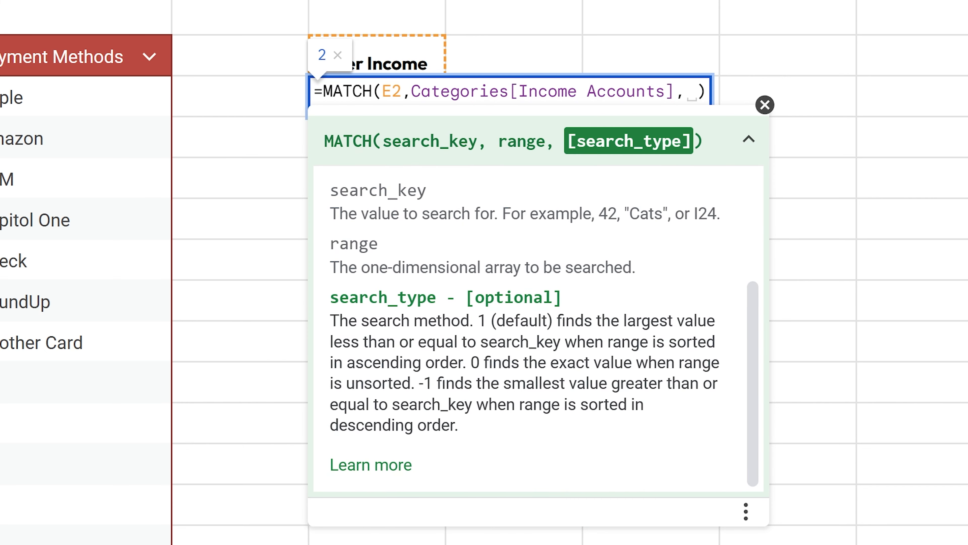
key("BackSpace")
key("BackSpace")
key("Return")
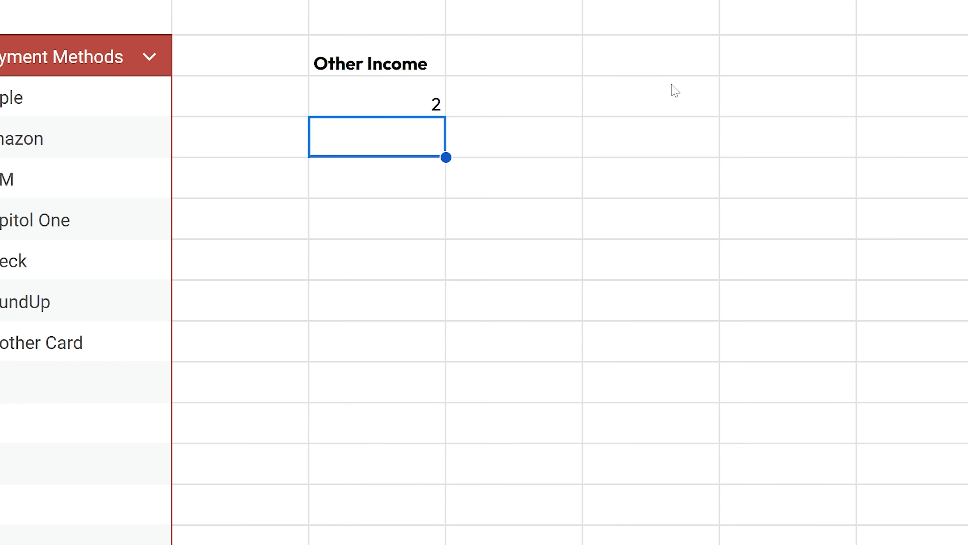
Step: Reopen the E3 MATCH formula and read the search_type help on default and exact matching
key("Left")
key("Left")
key("Left")
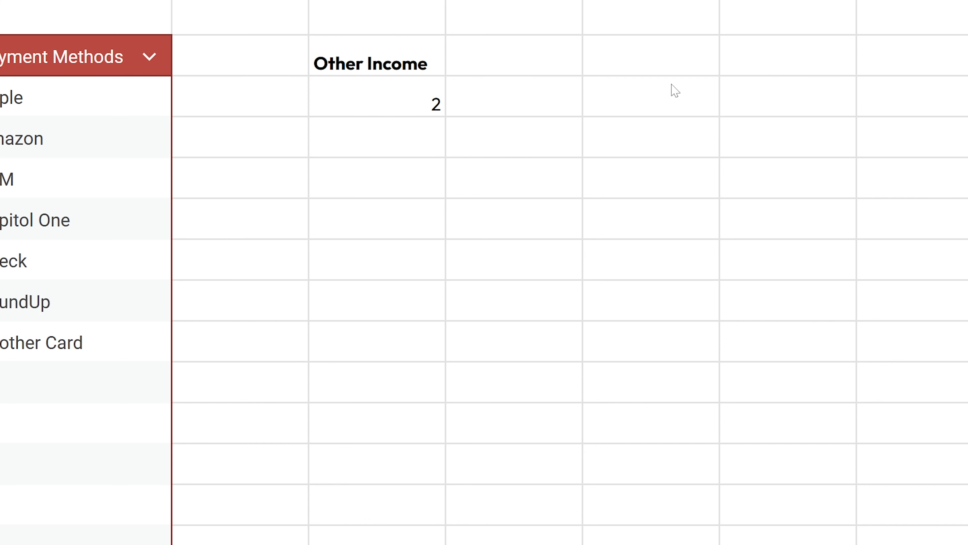
key("Right")
key("Right")
key("Right")
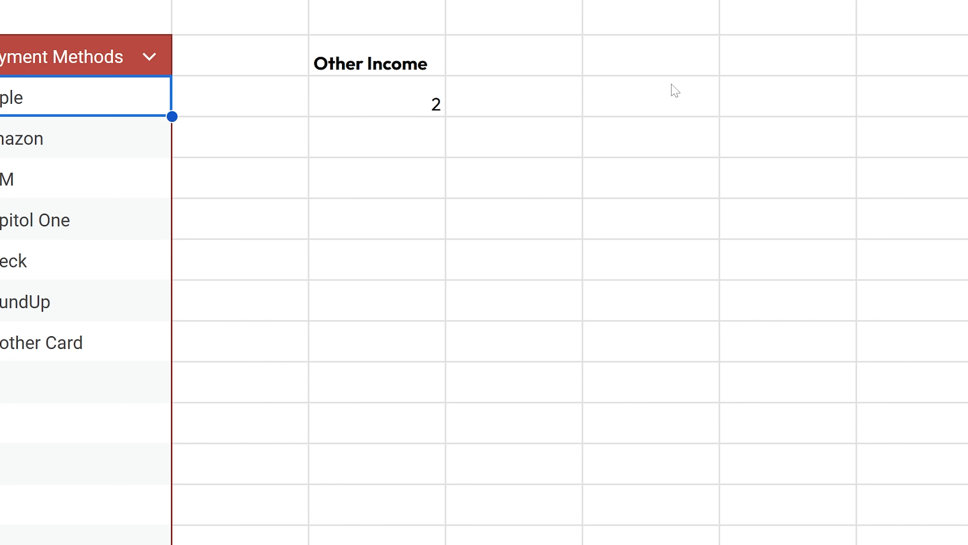
key("Return")
key("Left")
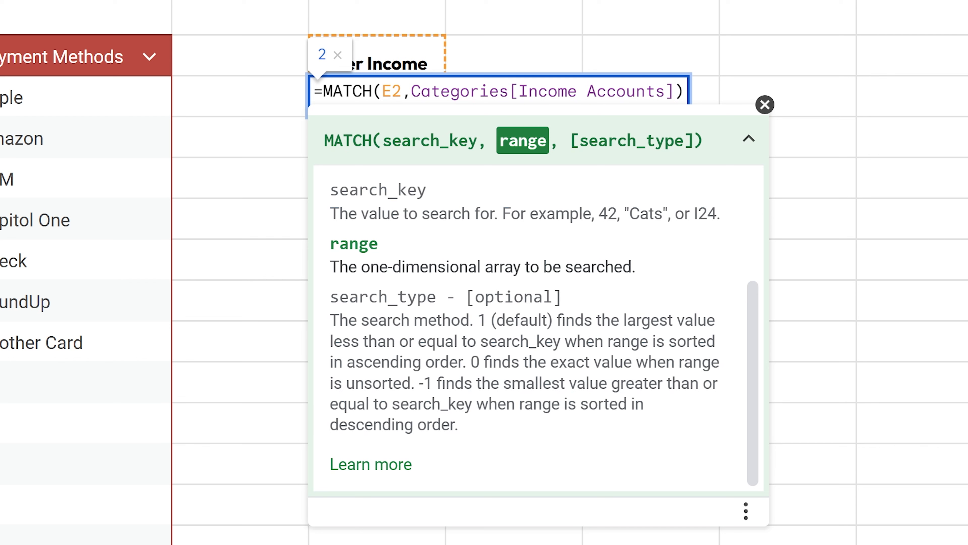
left_click_drag(369, 320, 591, 364)
left_click(442, 361)
left_click_drag(548, 320, 426, 341)
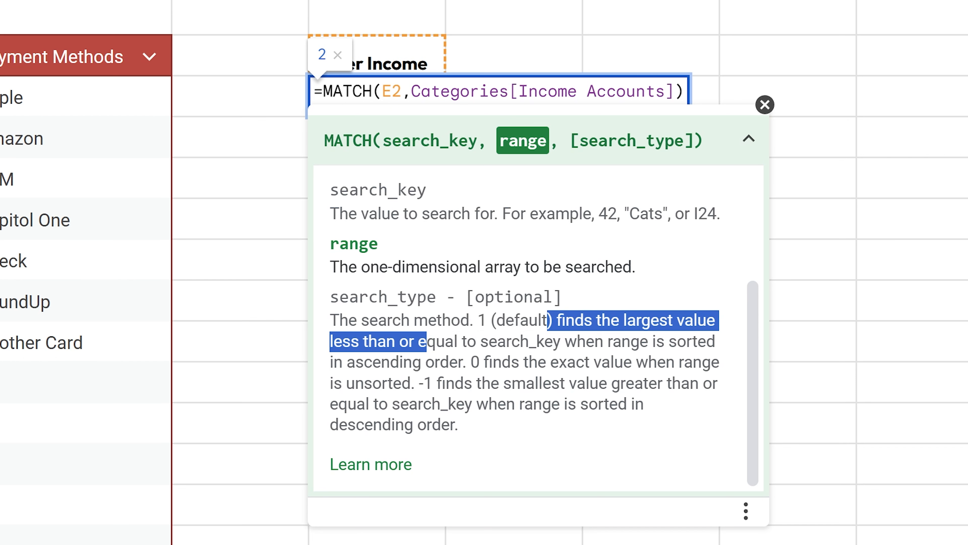
left_click_drag(481, 362, 559, 362)
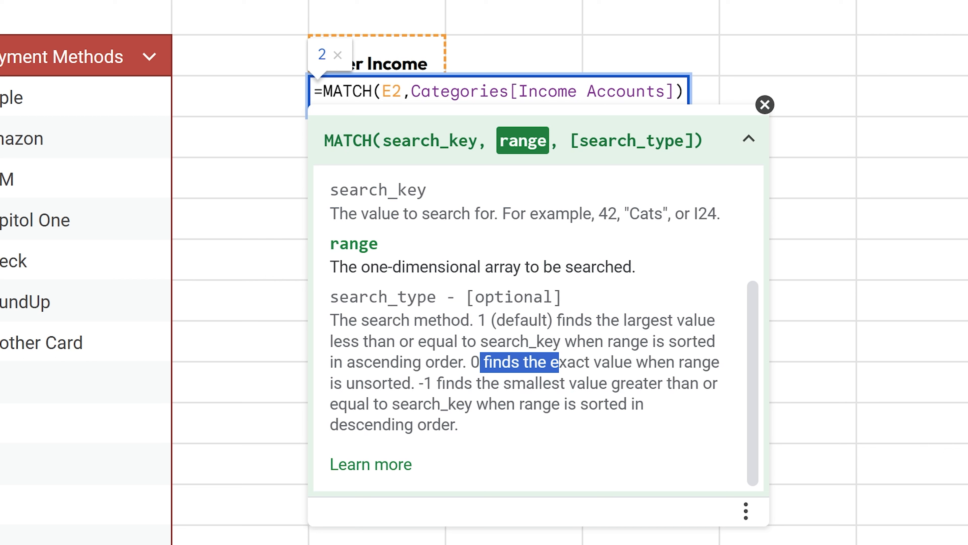
left_click(676, 92)
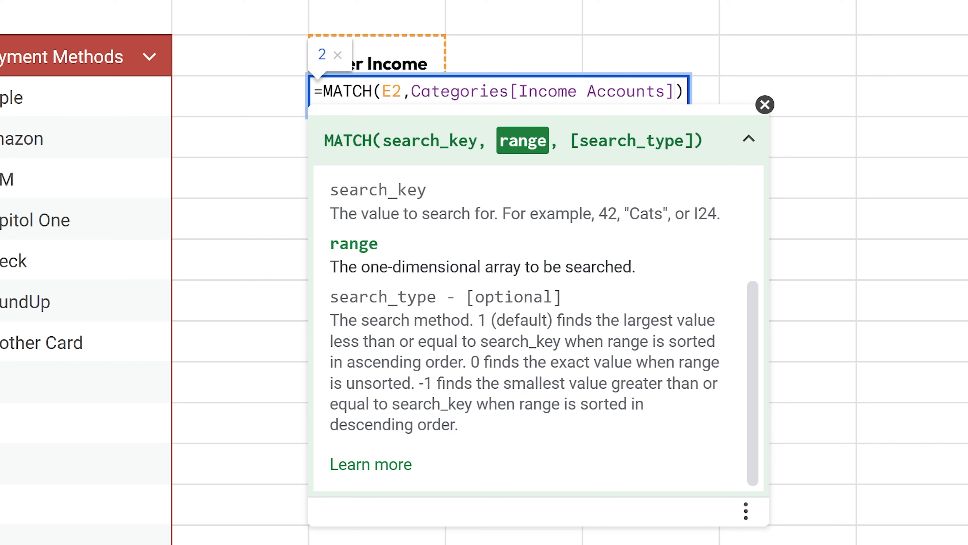
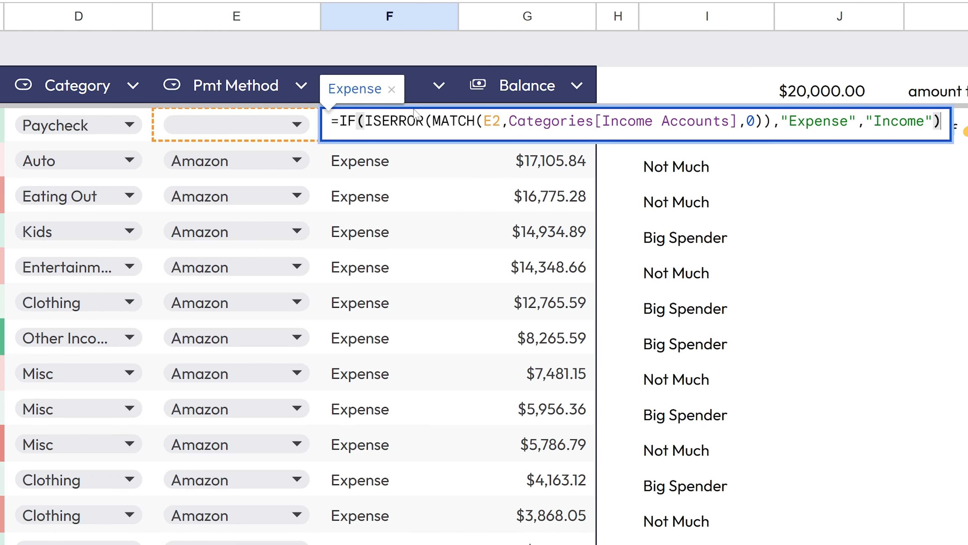
Step: In the Type formula, change MATCH's lookup value from E2 to D2 and commit, so Paycheck reads Income
left_click(500, 121)
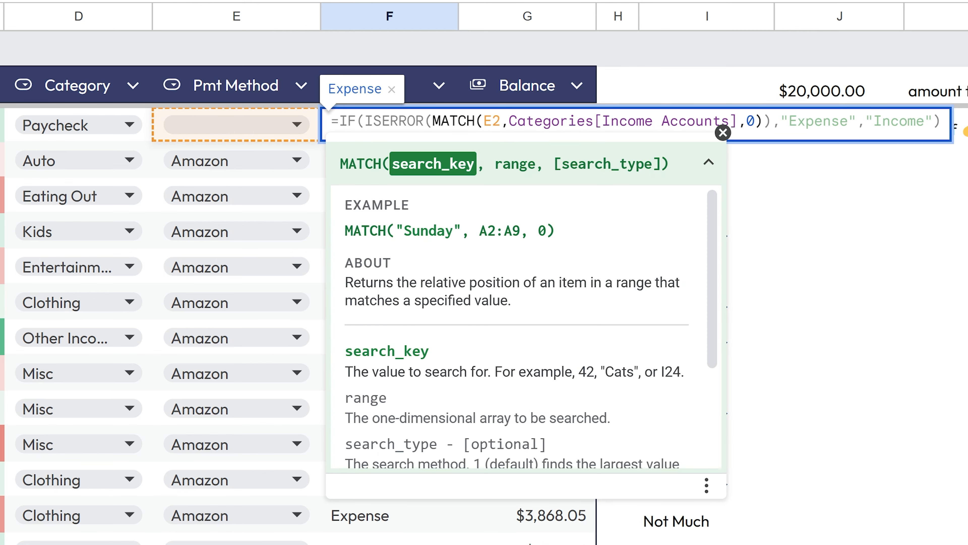
key("BackSpace")
key("BackSpace")
type("D2")
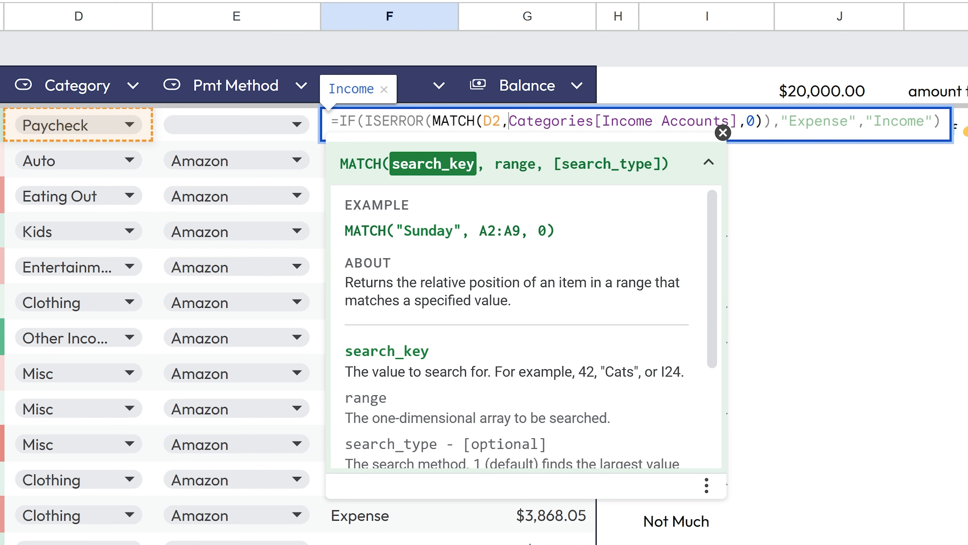
left_click_drag(509, 121, 738, 121)
key("Right")
key("shift+Right")
key("shift+Right")
left_click_drag(780, 121, 934, 121)
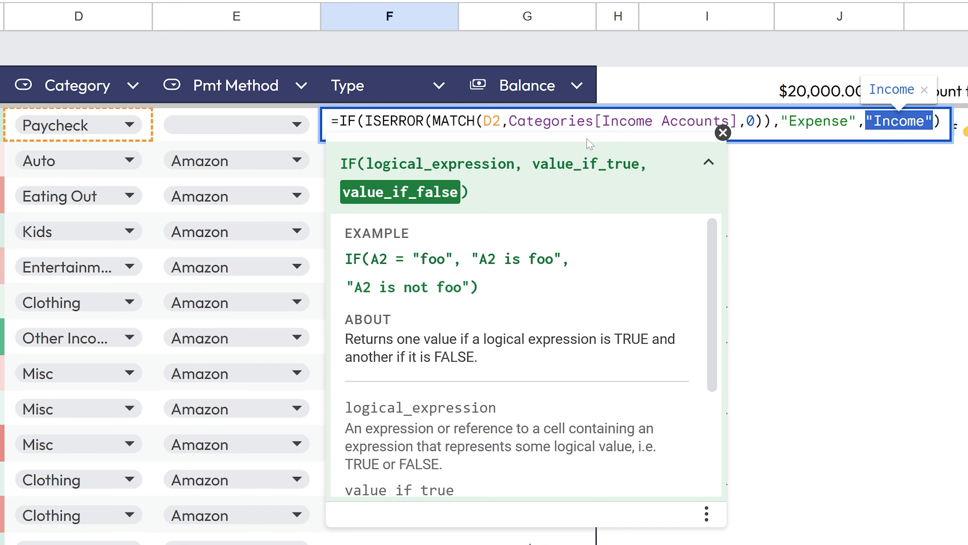
key("Return")
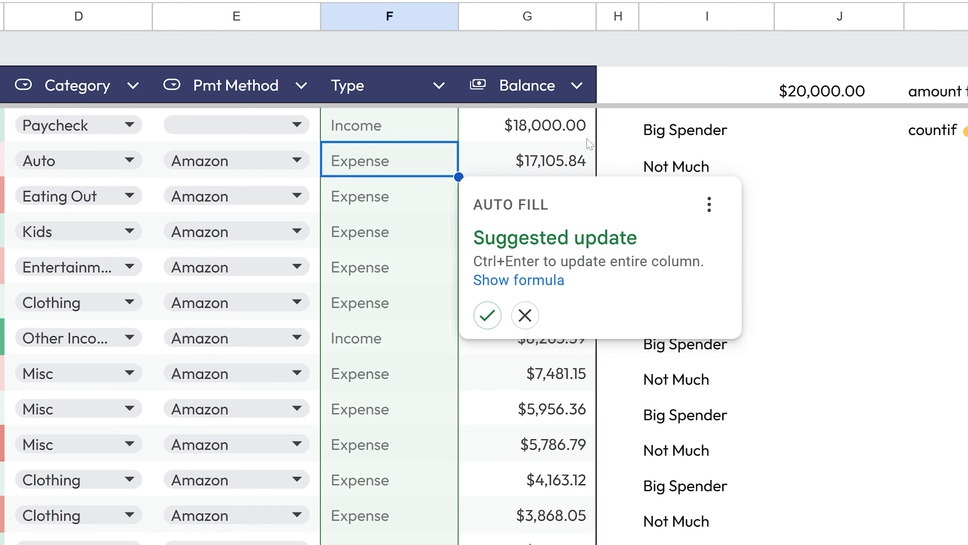
Step: Fill the Type formula down the whole column and check the Other Income row's result
key("ctrl+Return")
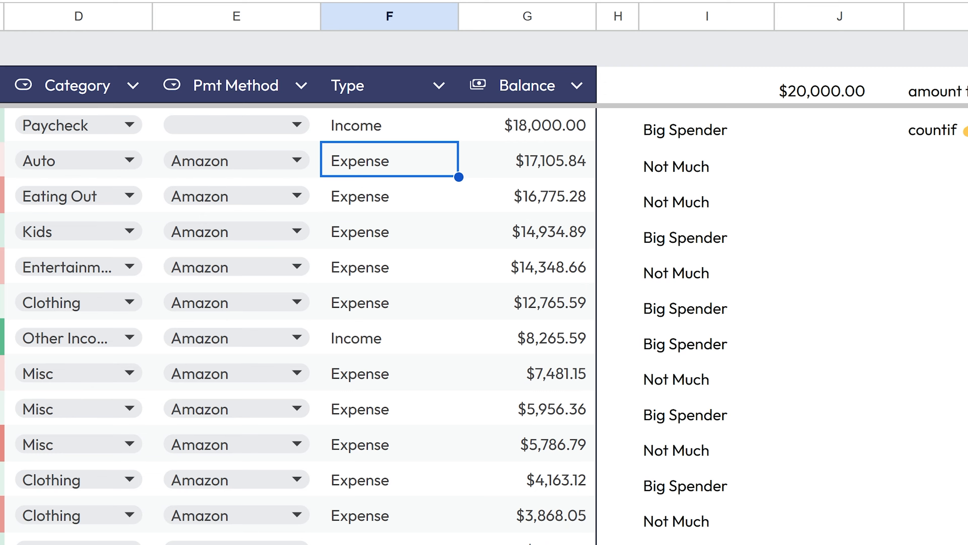
left_click(1, 337)
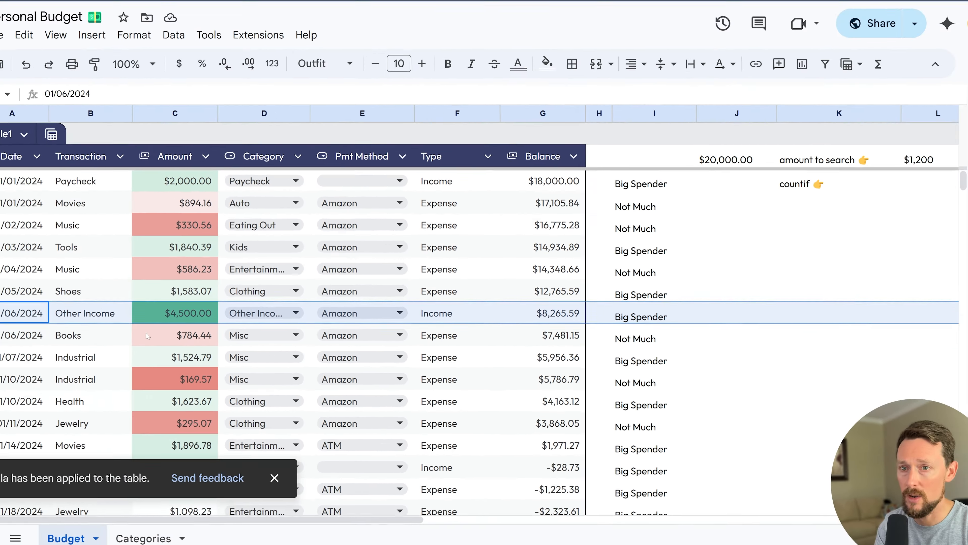
left_click(164, 308)
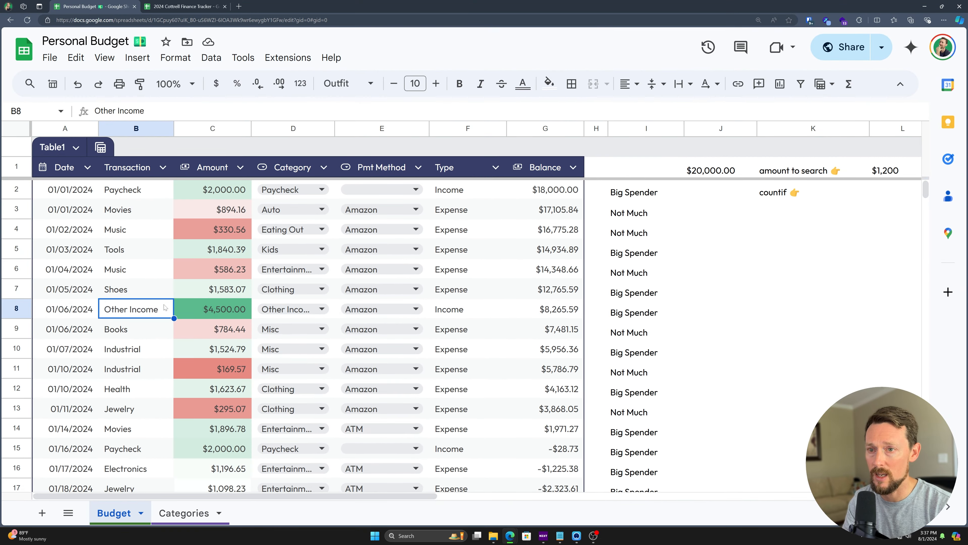
left_click(468, 309)
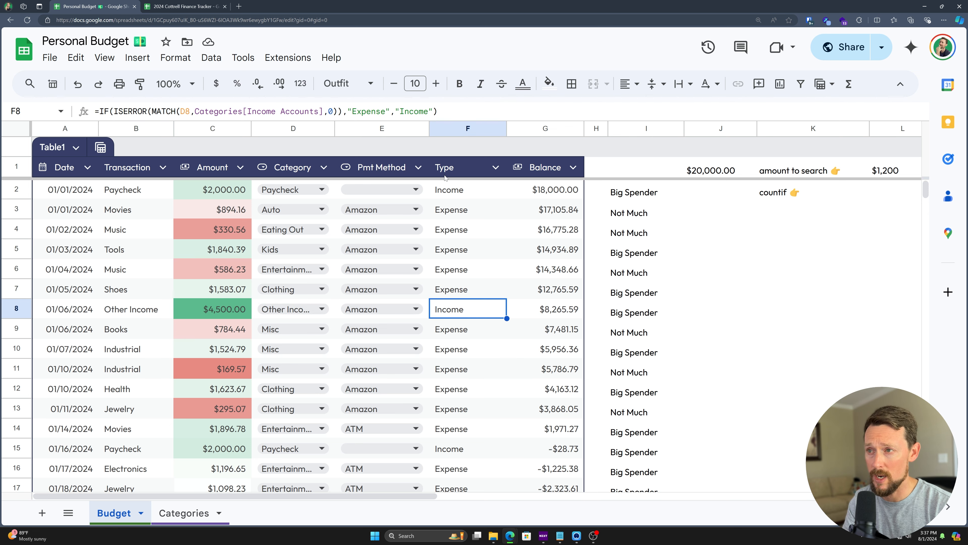
Step: Inspect the Type formula in the first row and in row 46's Paycheck entry
left_click(444, 184)
scroll(436, 311, "down", 3)
scroll(436, 310, "down", 8)
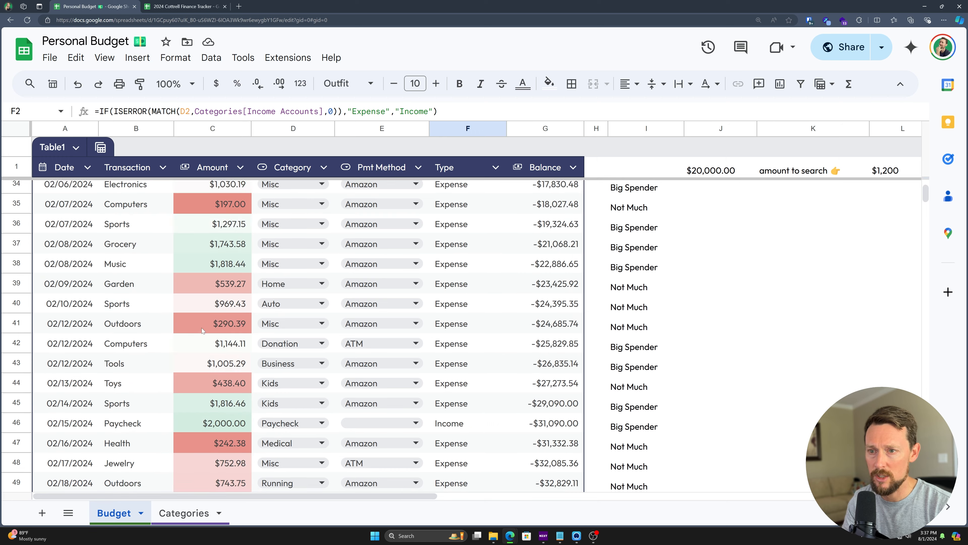
scroll(201, 333, "down", 2)
left_click(198, 310)
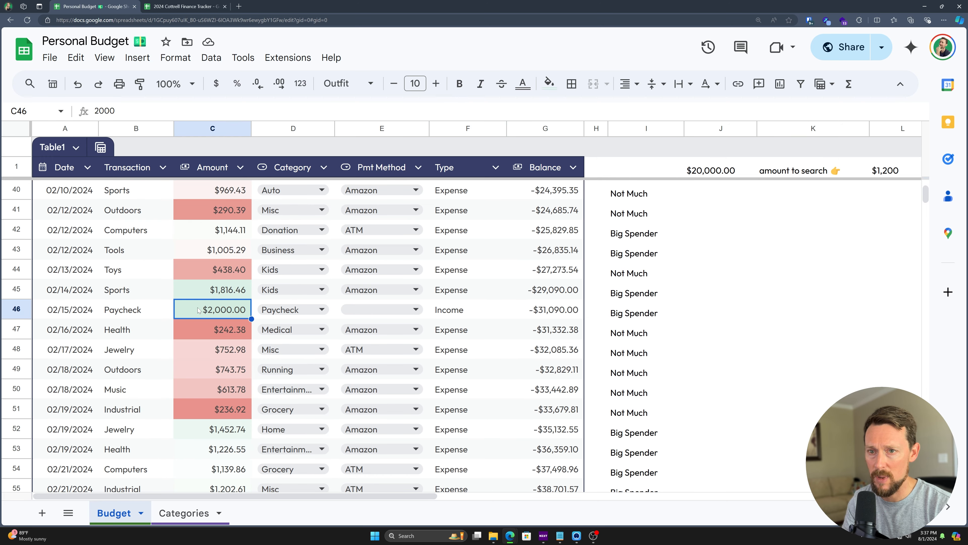
left_click(466, 306)
Step: Search the sheet for 'paycheck' and review the Paycheck entries in rows 67 and 86
scroll(387, 340, "down", 3)
key("ctrl+f")
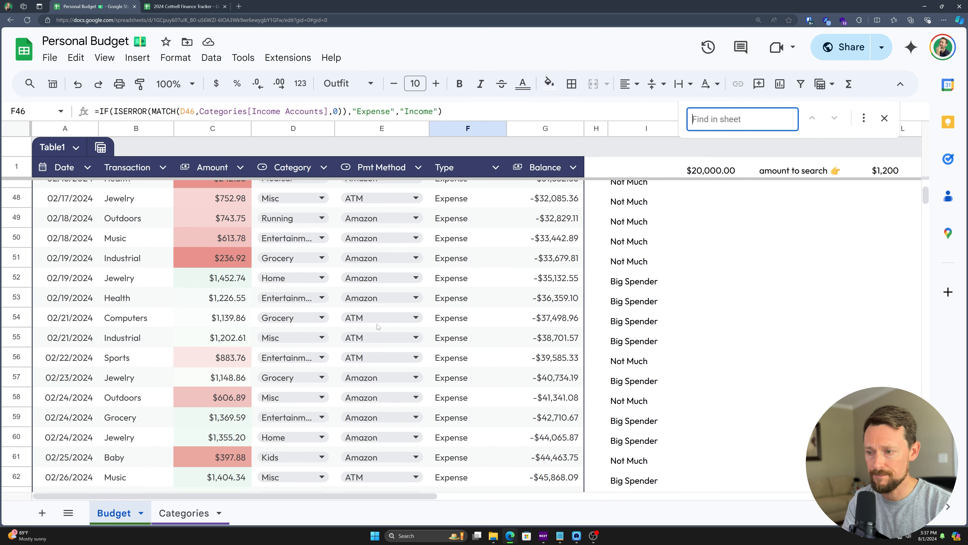
type("poay")
key("ctrl+a")
type("paycheck")
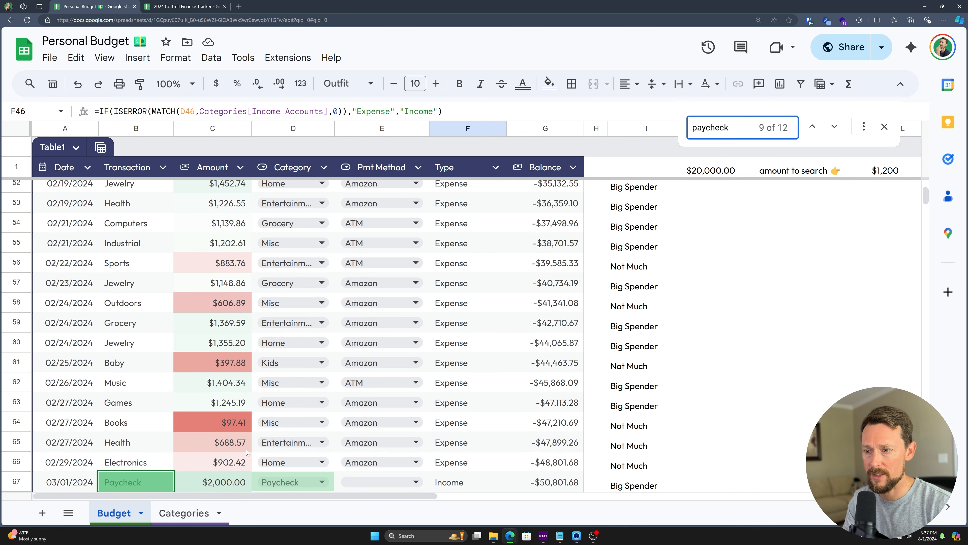
scroll(189, 403, "down", 3)
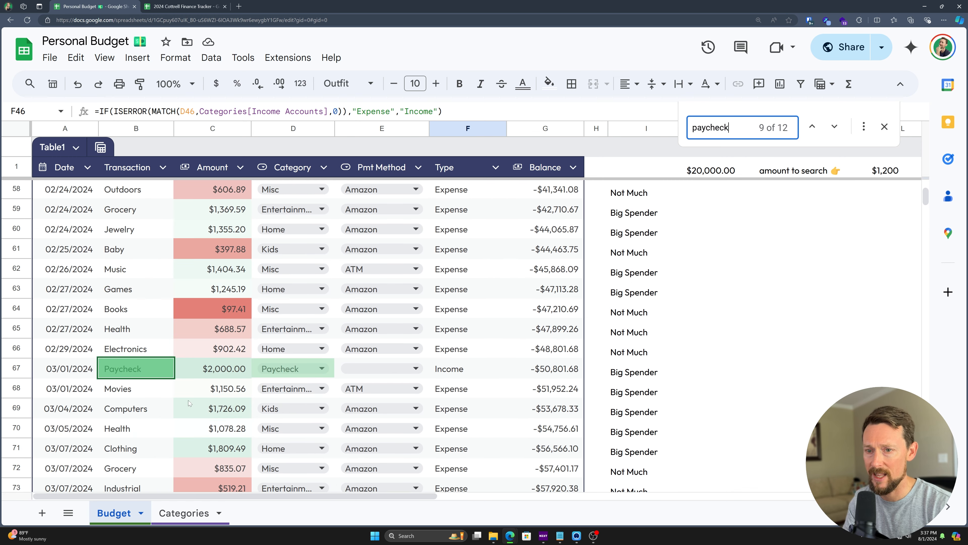
scroll(130, 358, "down", 2)
left_click(24, 292)
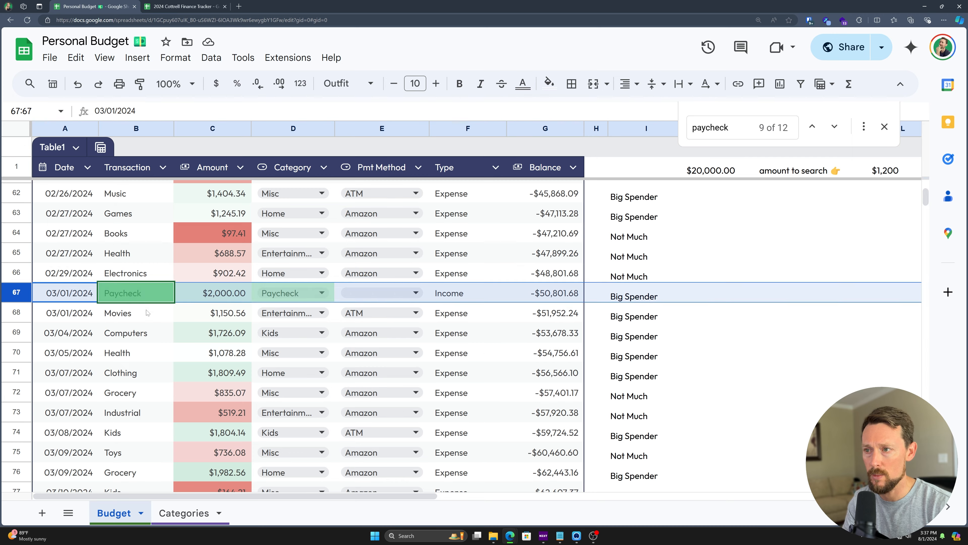
scroll(147, 312, "down", 4)
scroll(147, 312, "down", 3)
left_click(19, 367)
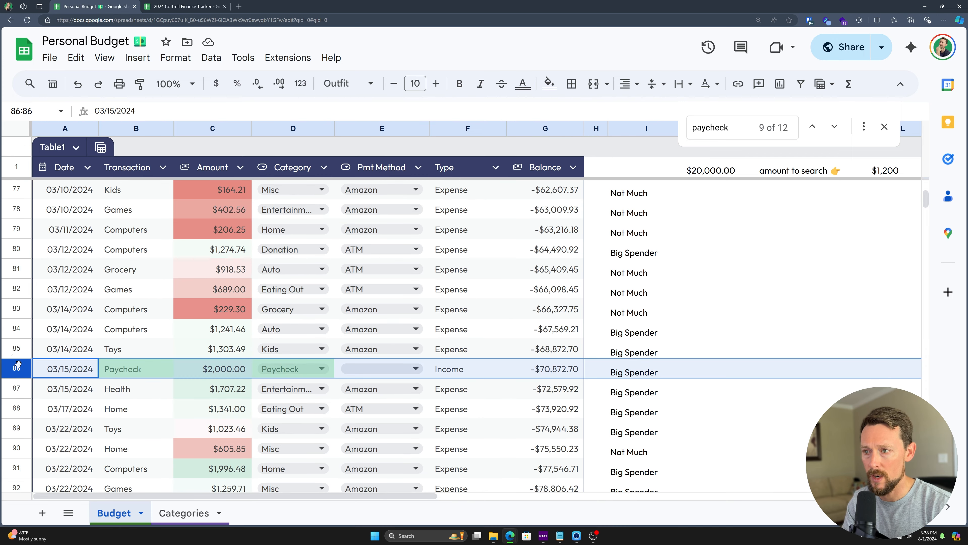
scroll(159, 392, "down", 4)
Step: Change row 94's transaction to Bonus with an amount of $9,800.00
left_click(128, 376)
type("Other Income Again")
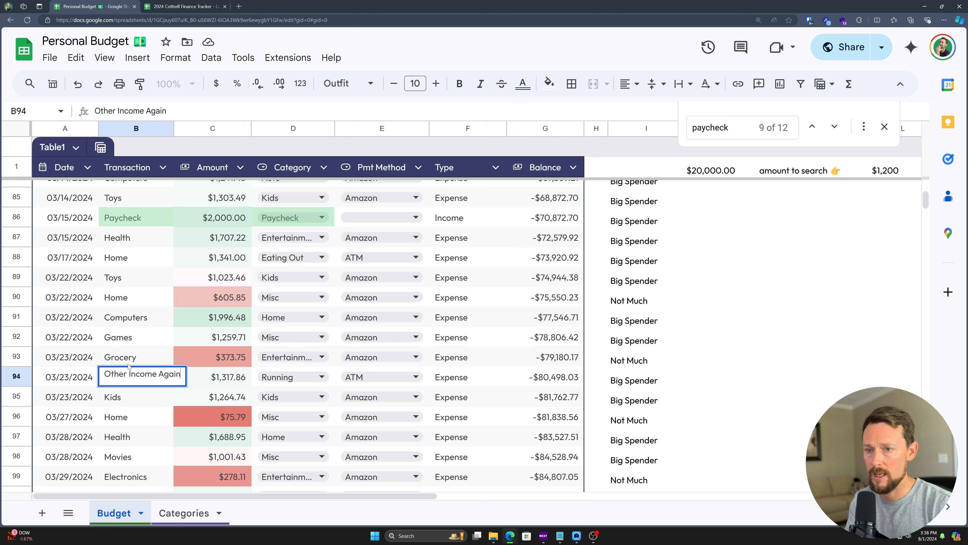
key("ctrl+a")
type("Bonus")
key("Tab")
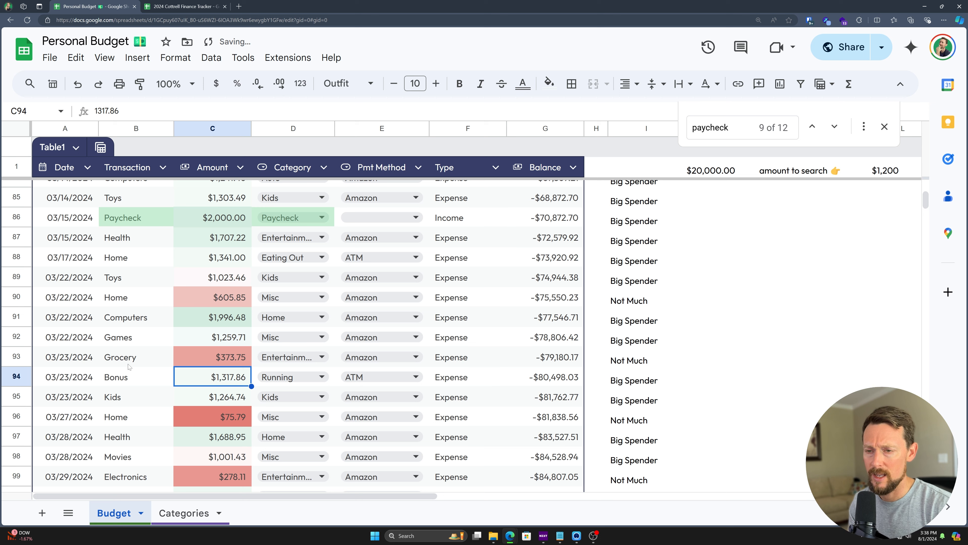
type("10")
key("BackSpace")
key("BackSpace")
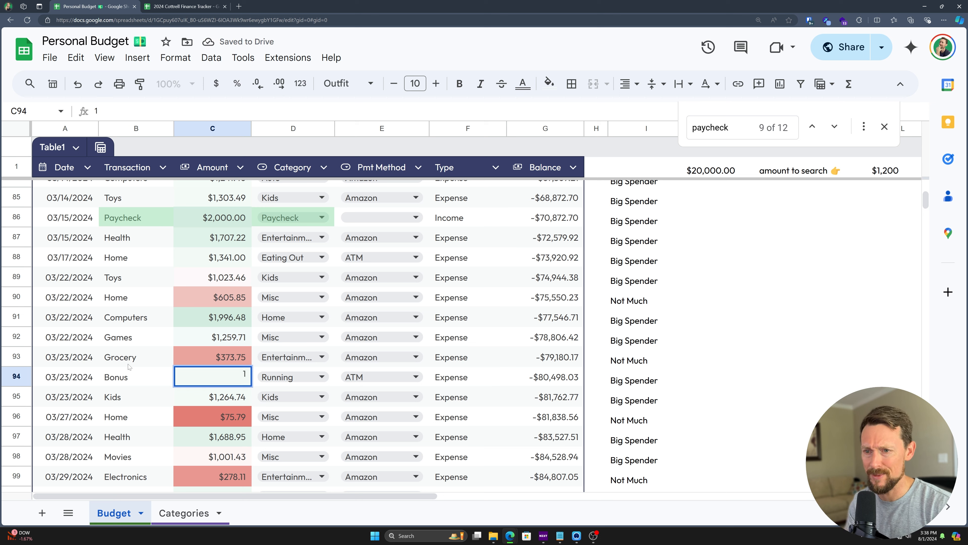
type("9,800")
key("Return")
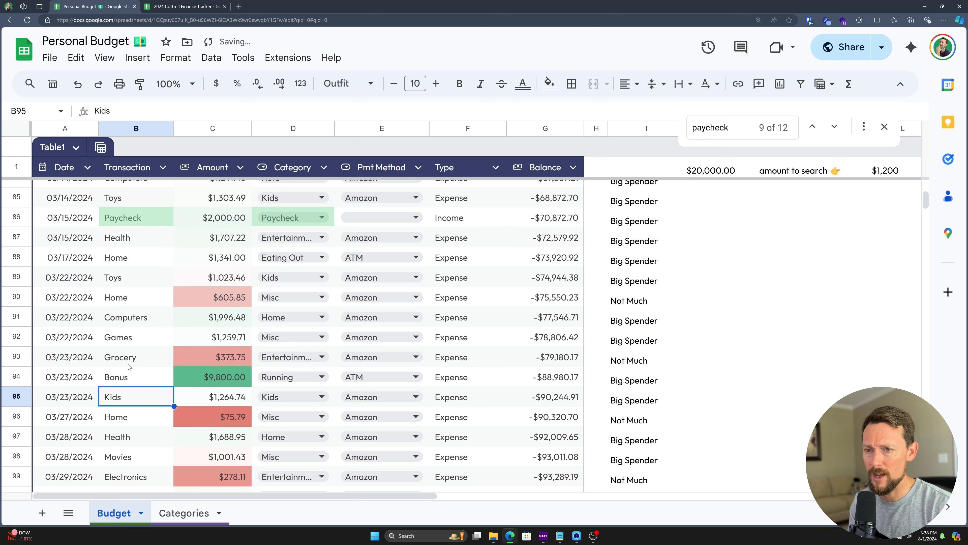
Step: Set row 94's Category to Other Income and confirm its Type reads Income
key("Up")
key("Right")
key("Right")
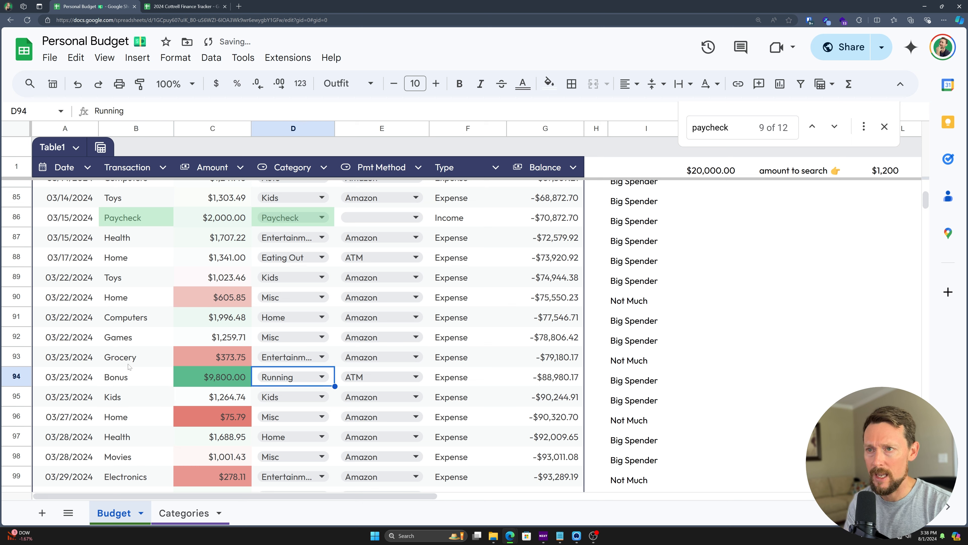
type("oth")
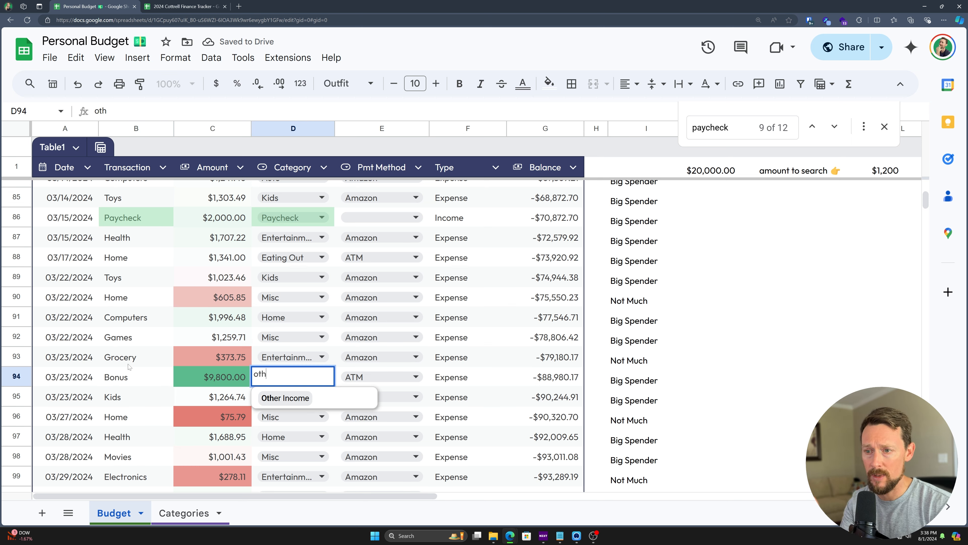
key("Return")
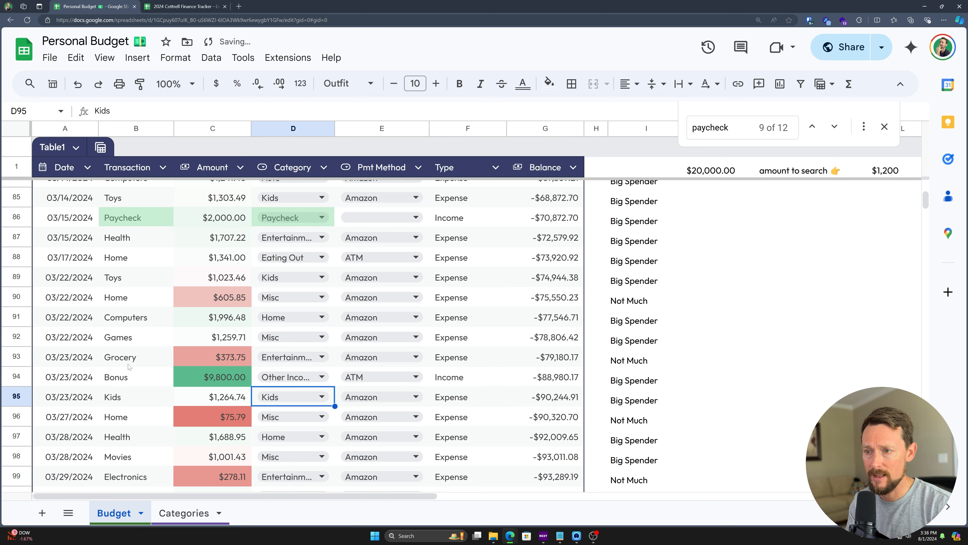
key("Up")
key("Right")
key("Right")
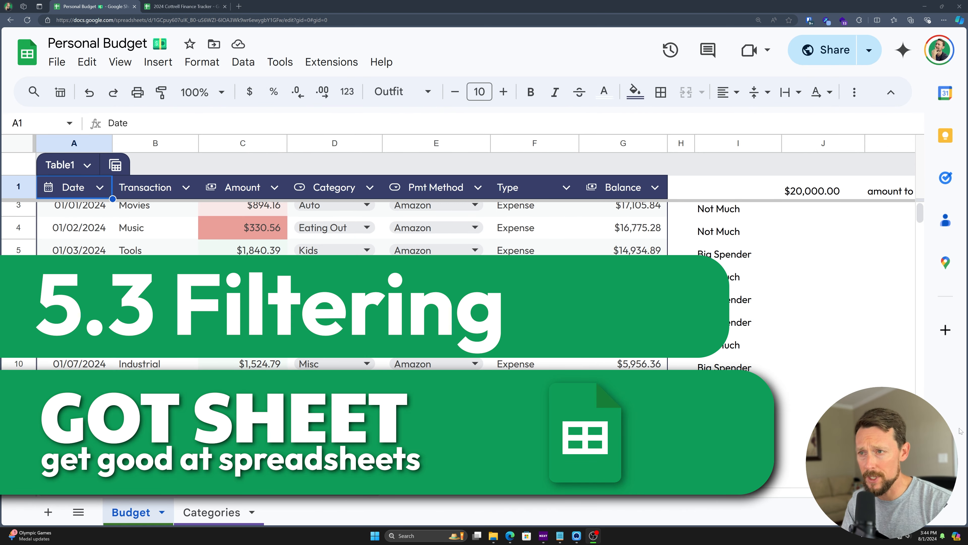
scroll(381, 229, "up", 1)
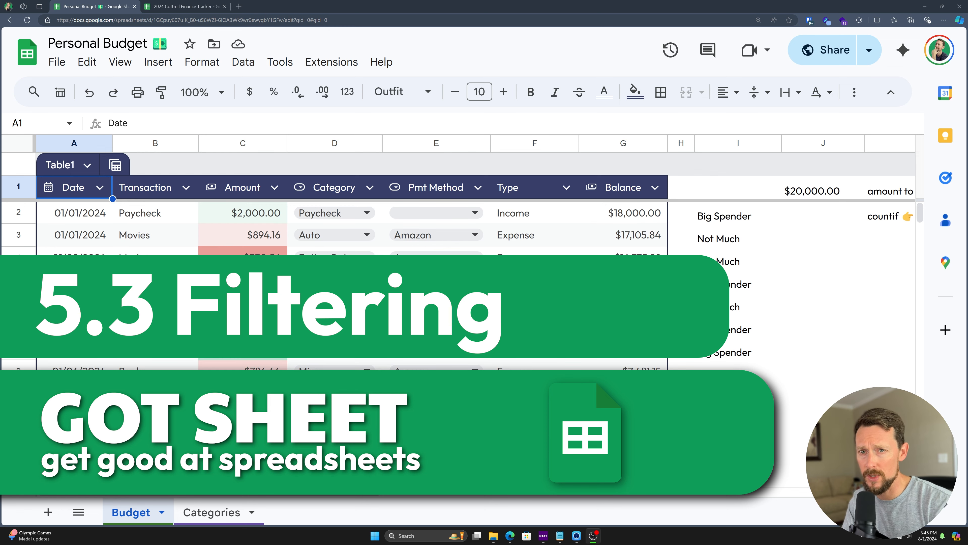
left_click(101, 188)
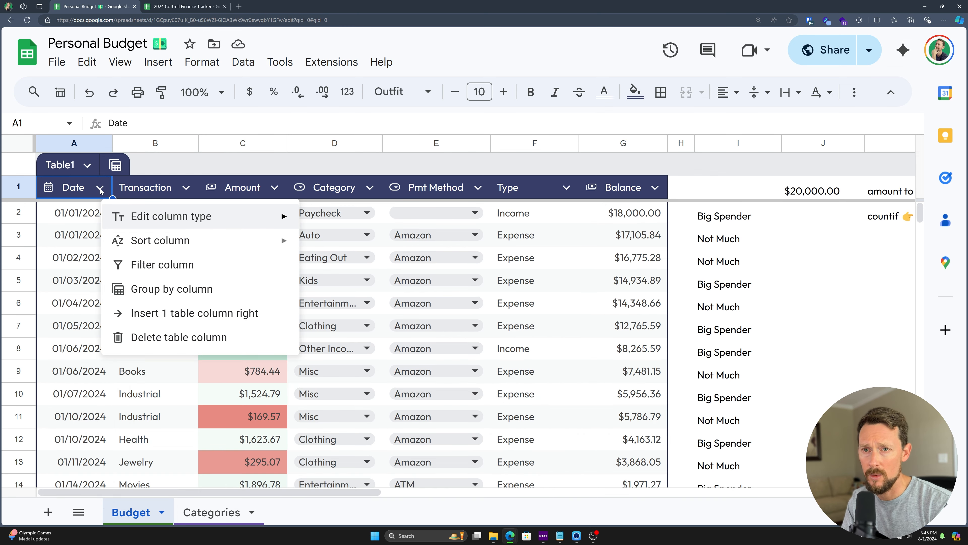
left_click(176, 266)
scroll(145, 273, "down", 1)
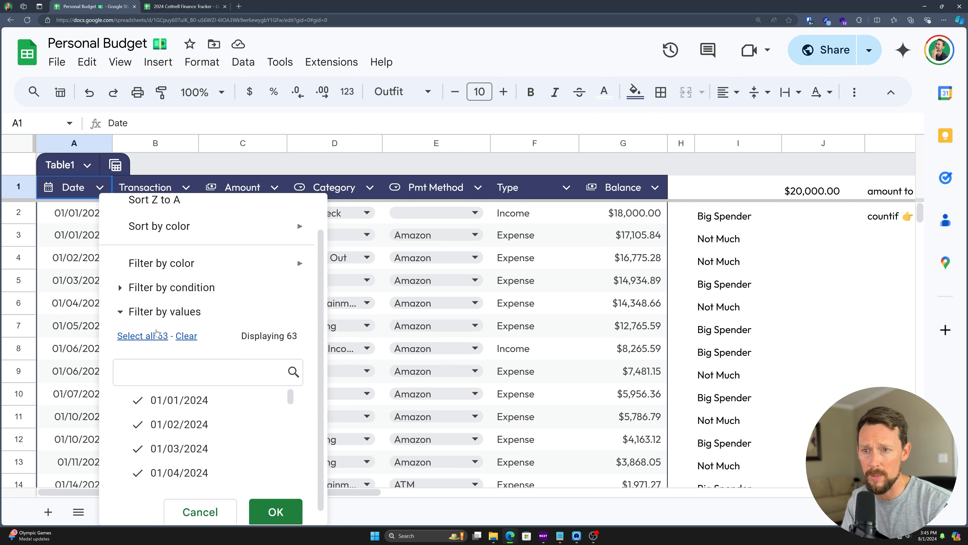
left_click(125, 290)
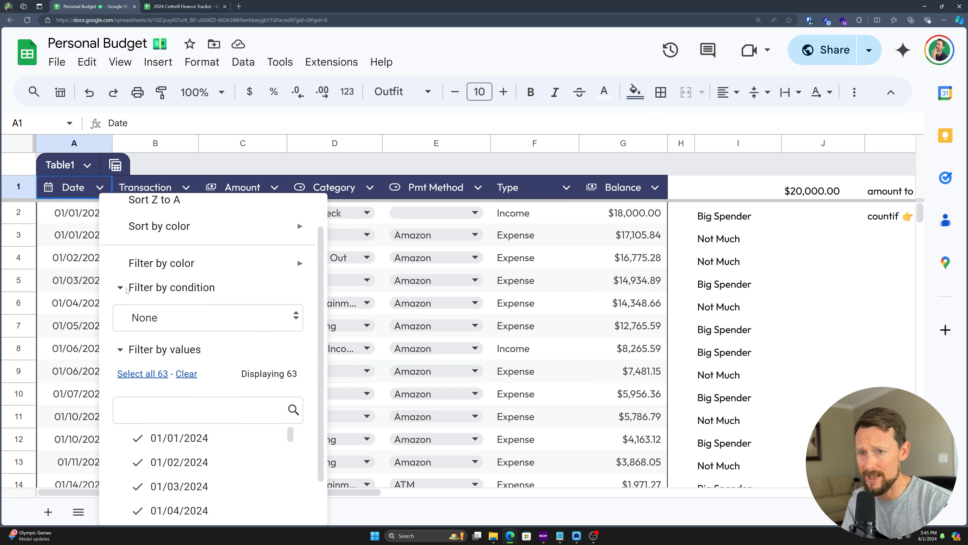
left_click(122, 289)
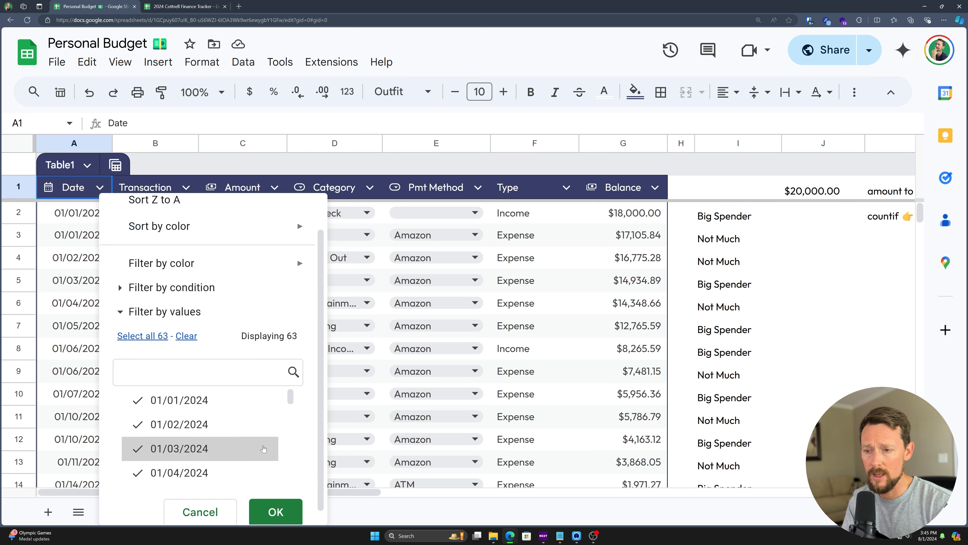
left_click(391, 366)
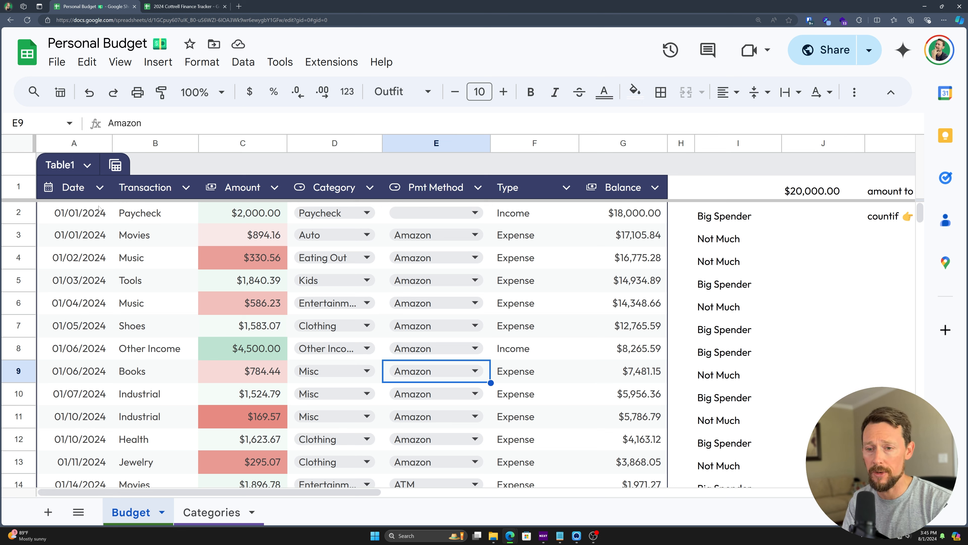
Step: Add a new blank sheet, set the whole sheet to Outfit font, and hide gridlines
left_click(48, 512)
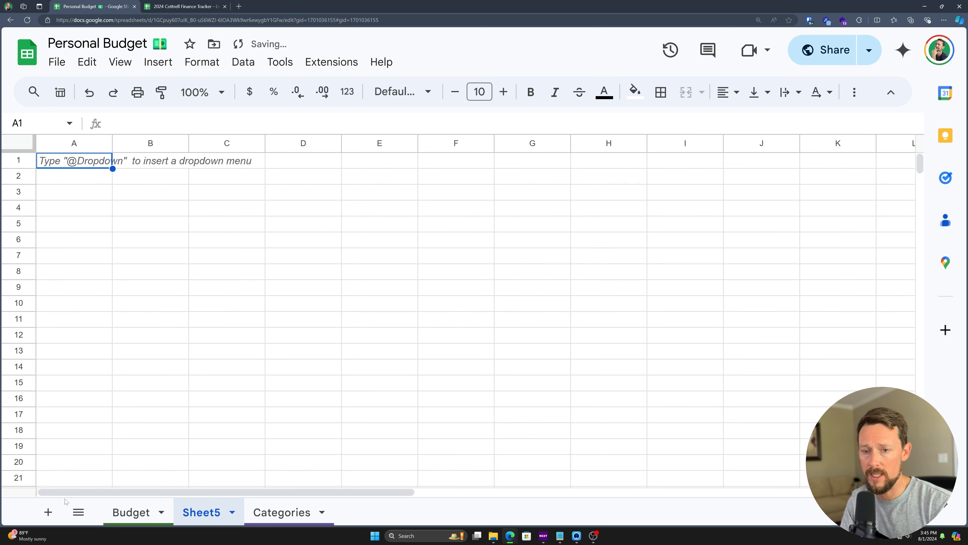
key("ctrl+a")
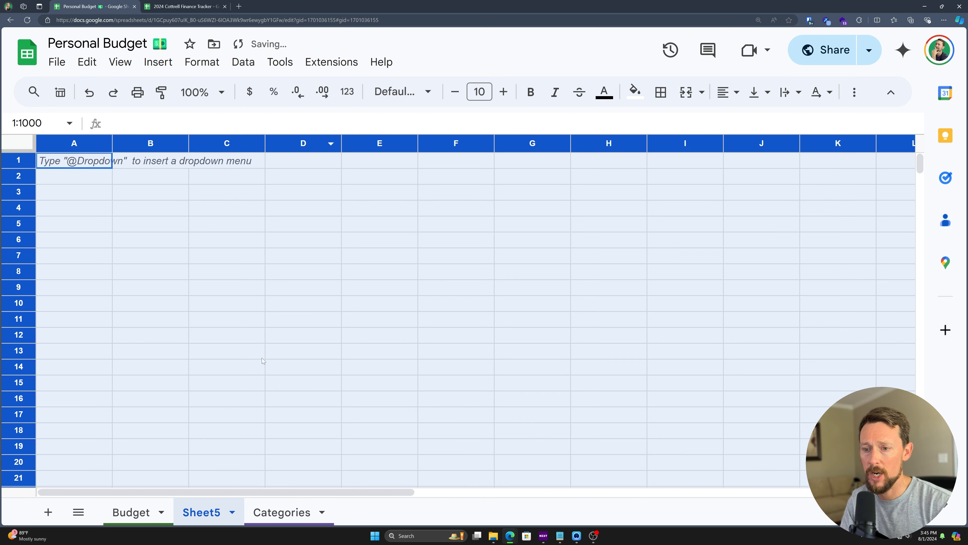
left_click(403, 92)
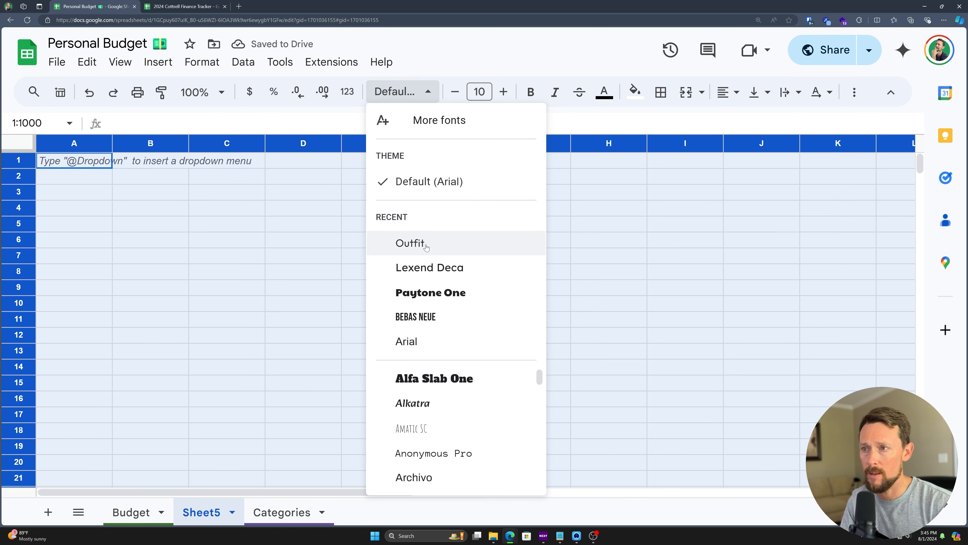
left_click(426, 245)
left_click(120, 61)
mouse_move(142, 97)
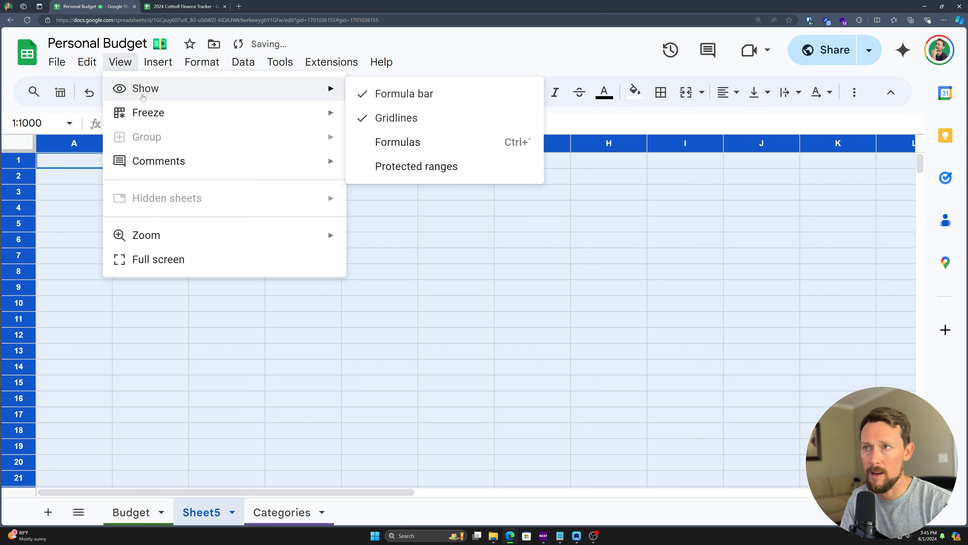
left_click(396, 117)
key("ctrl+plus")
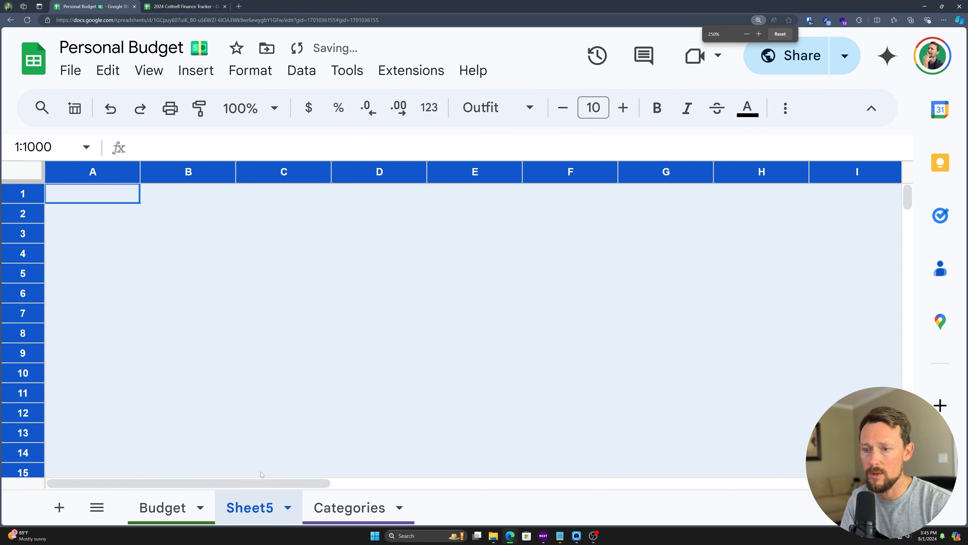
Step: Rename the new sheet Filter, move it after Categories, and colour its tab orange
double_click(272, 507)
type("Filter")
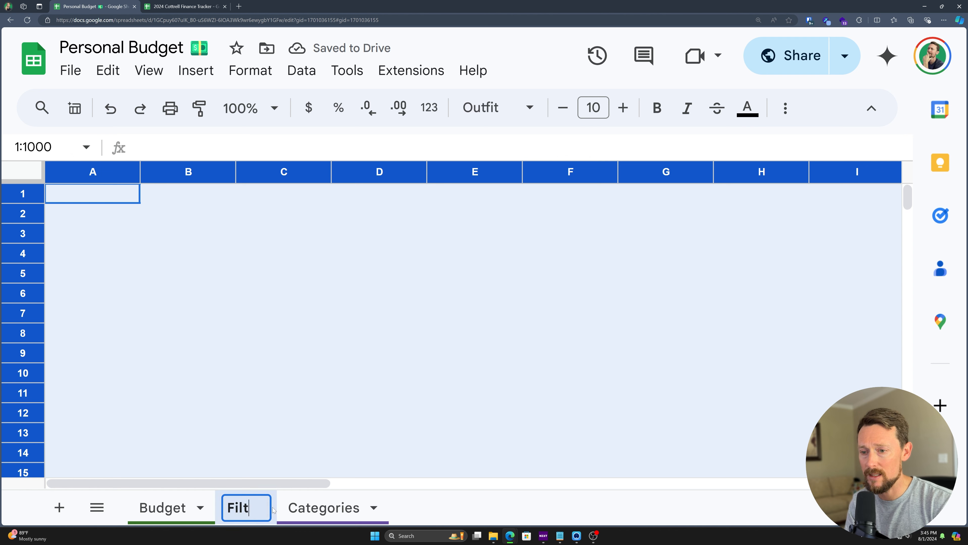
key("Return")
left_click_drag(273, 510, 368, 509)
left_click(389, 507)
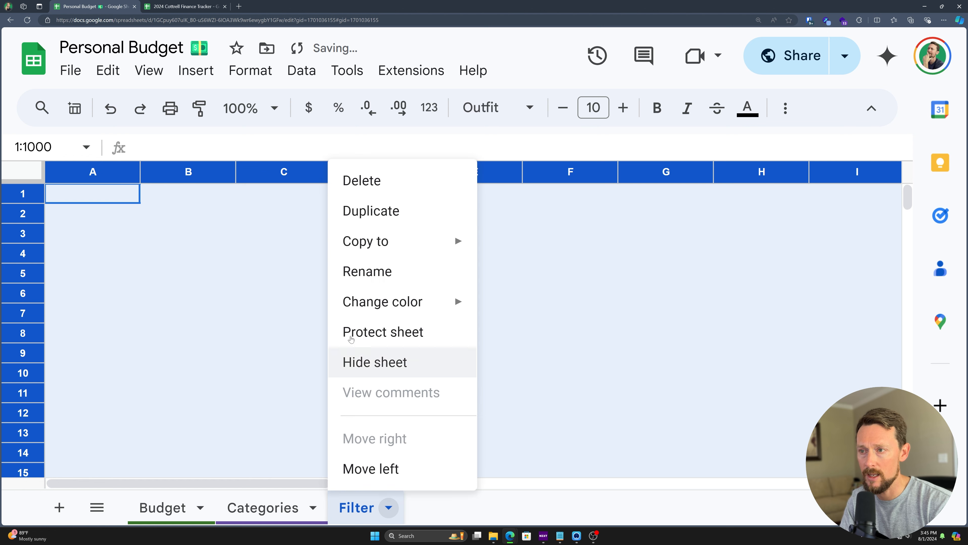
mouse_move(383, 301)
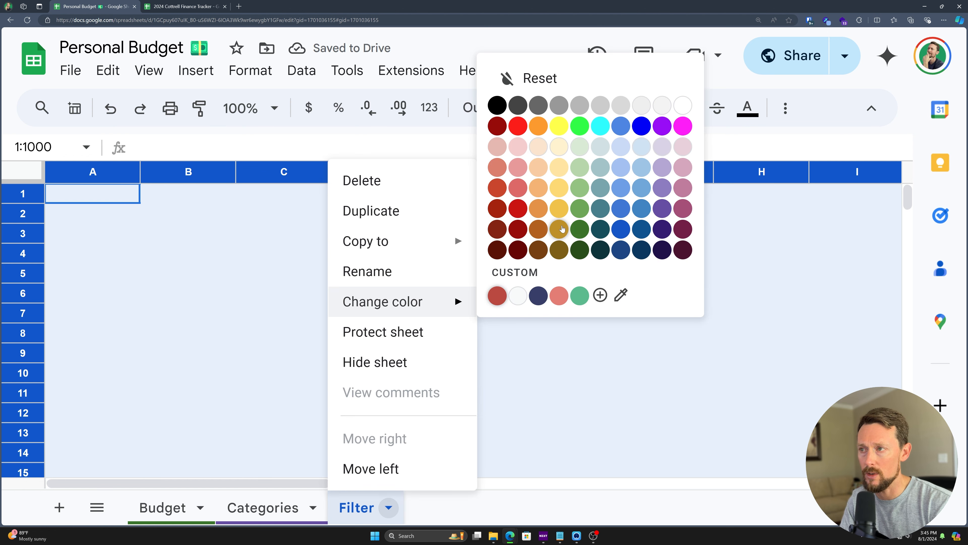
left_click(538, 208)
left_click(379, 412)
left_click(95, 213)
Step: Rename the Budget sheet's table from Table1 to Budget
type("=filter")
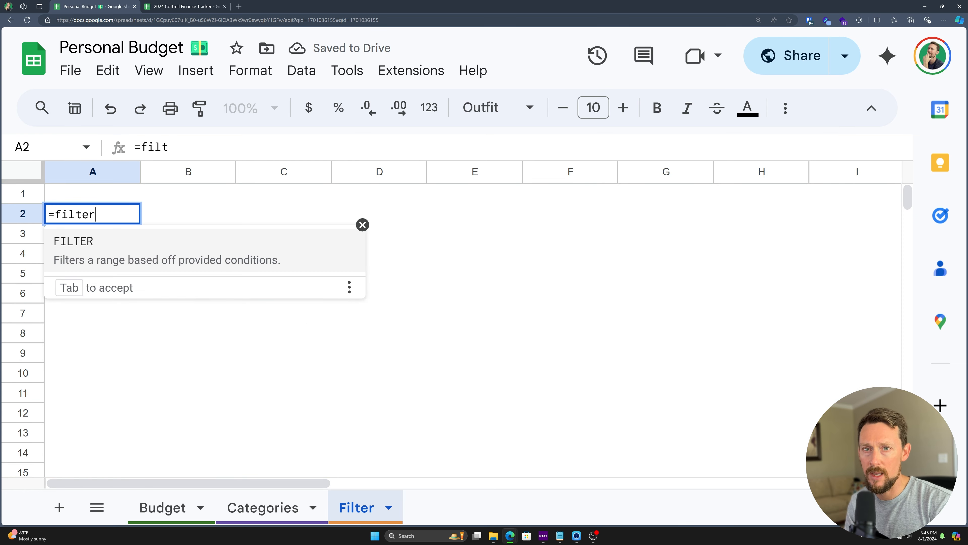
key("Tab")
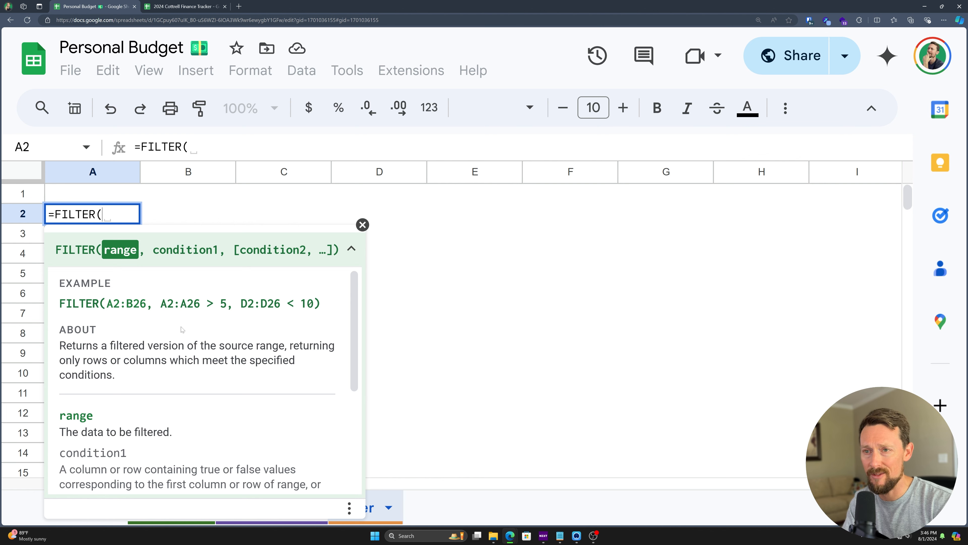
key("Escape")
left_click(155, 501)
left_click(76, 199)
type("Budget")
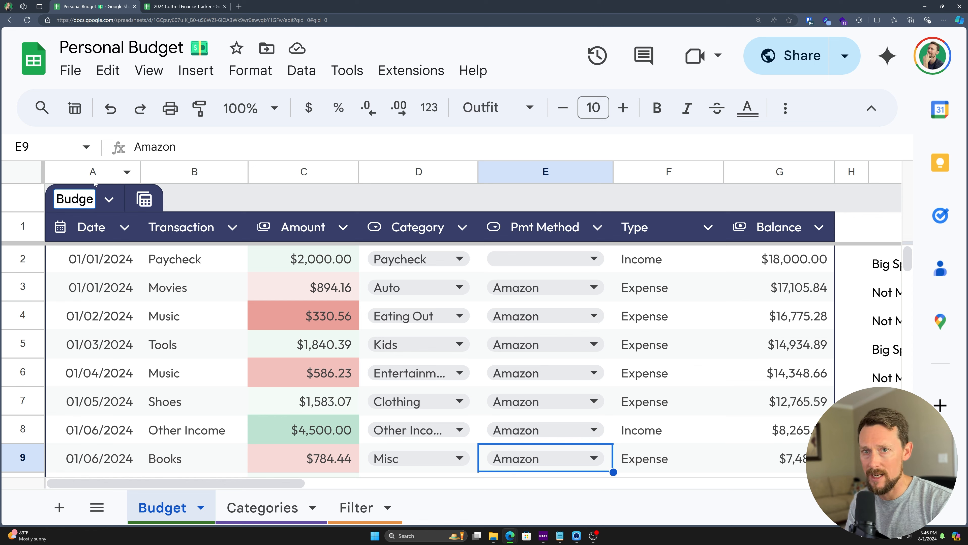
key("Return")
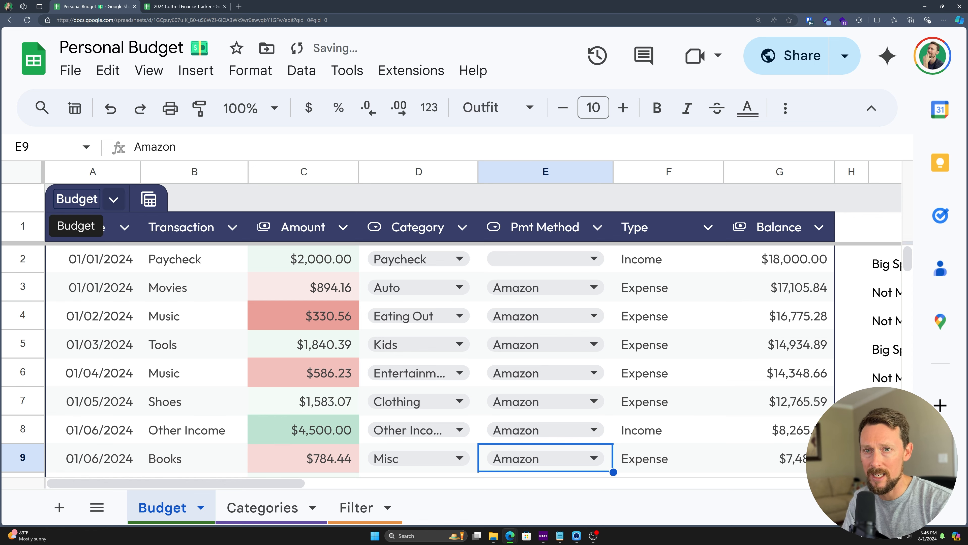
Step: Enter =FILTER(Budget,Budget[Category]=A1) in cell A2 of the Filter sheet
left_click(352, 507)
type("=fitler")
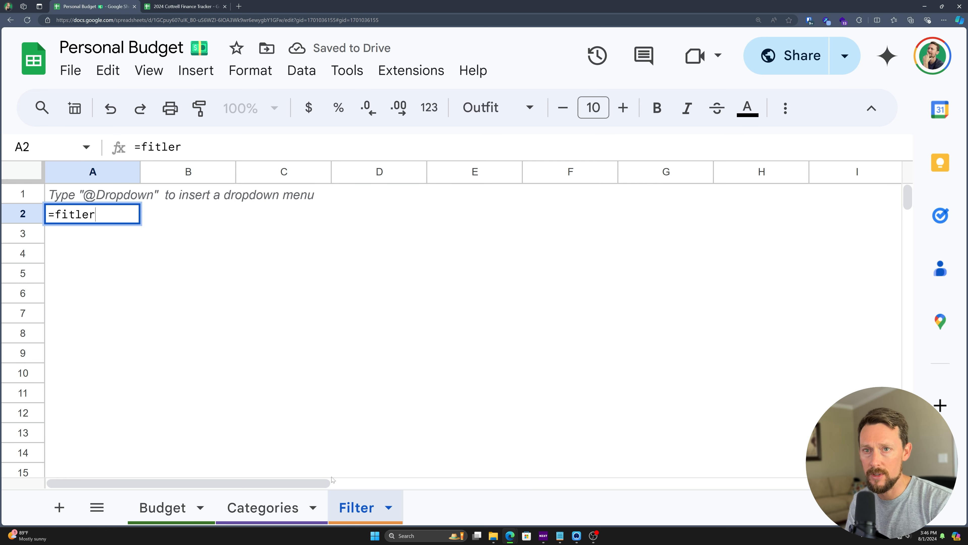
key("BackSpace")
key("BackSpace")
key("BackSpace")
key("BackSpace")
type("lt")
key("Tab")
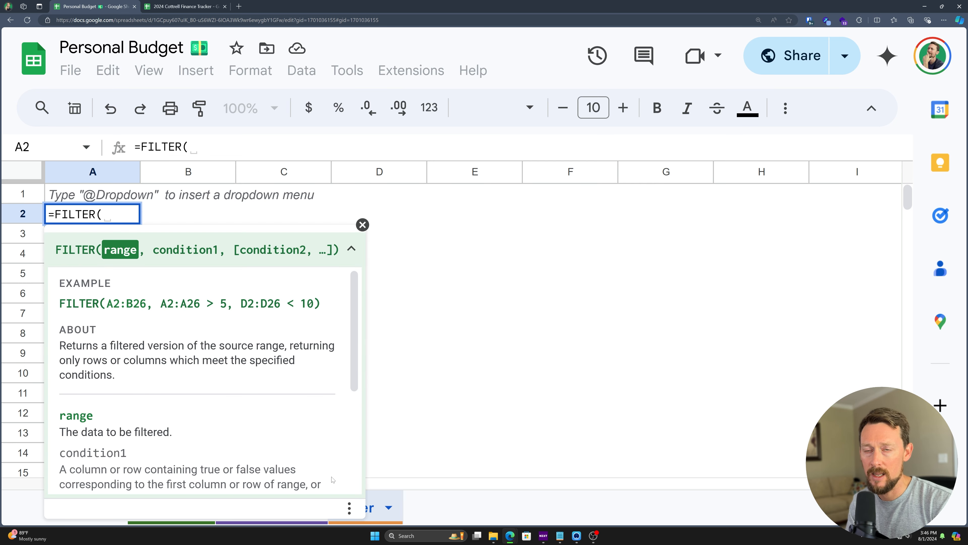
type("bud")
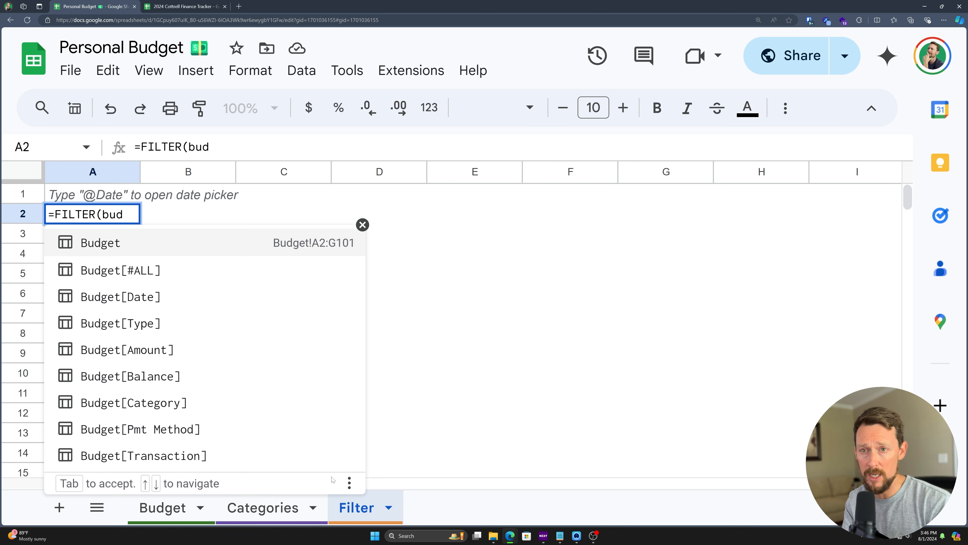
key("Tab")
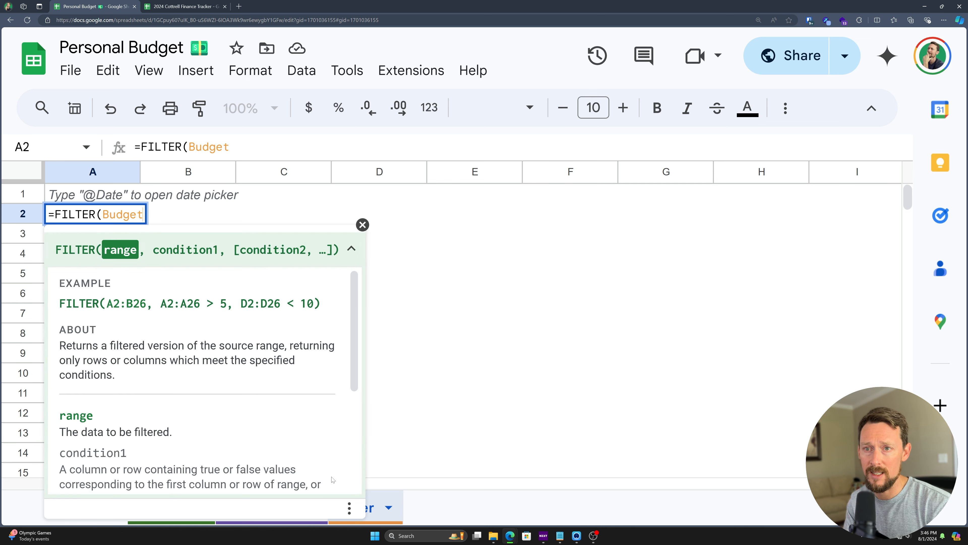
type(",")
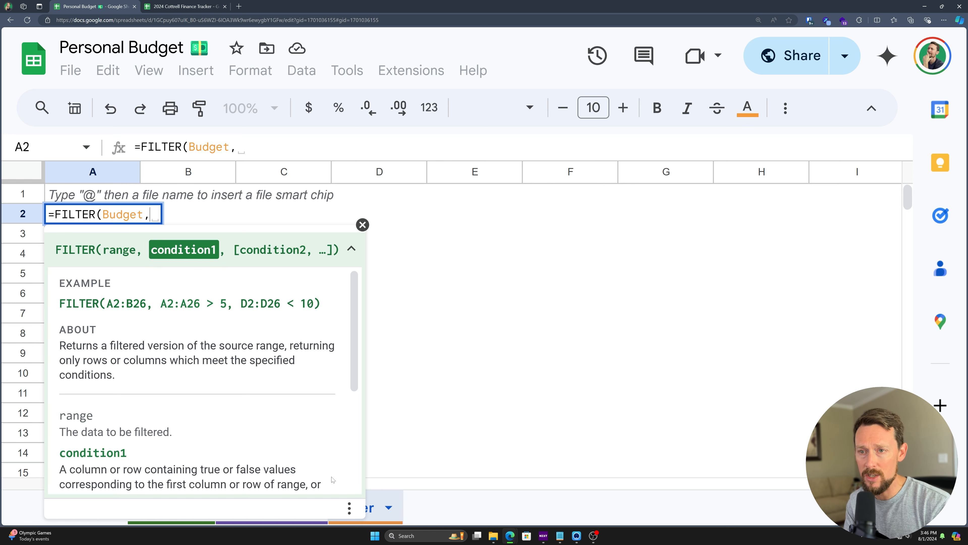
key("BackSpace")
type("budg")
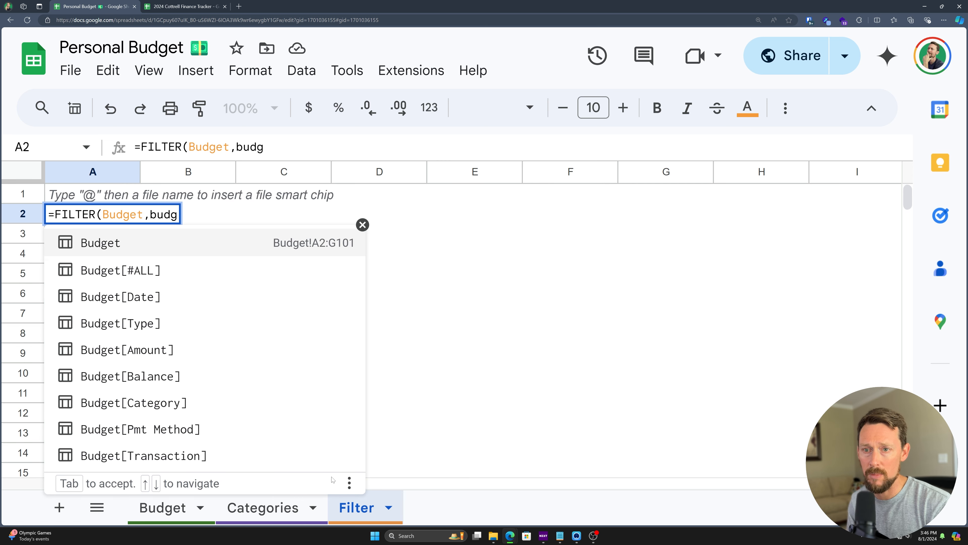
key("Down")
key("Down")
key("Down")
key("Down")
key("Down")
key("Down")
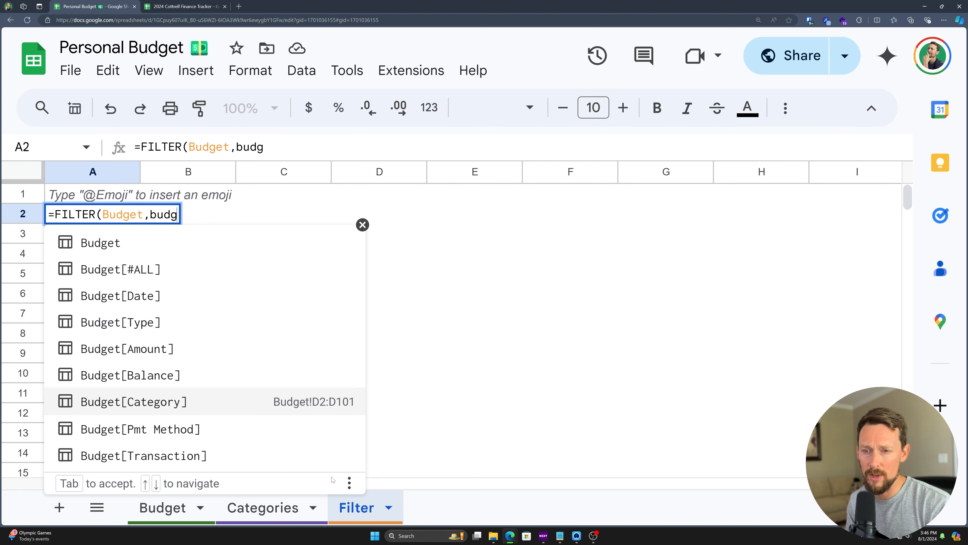
key("Tab")
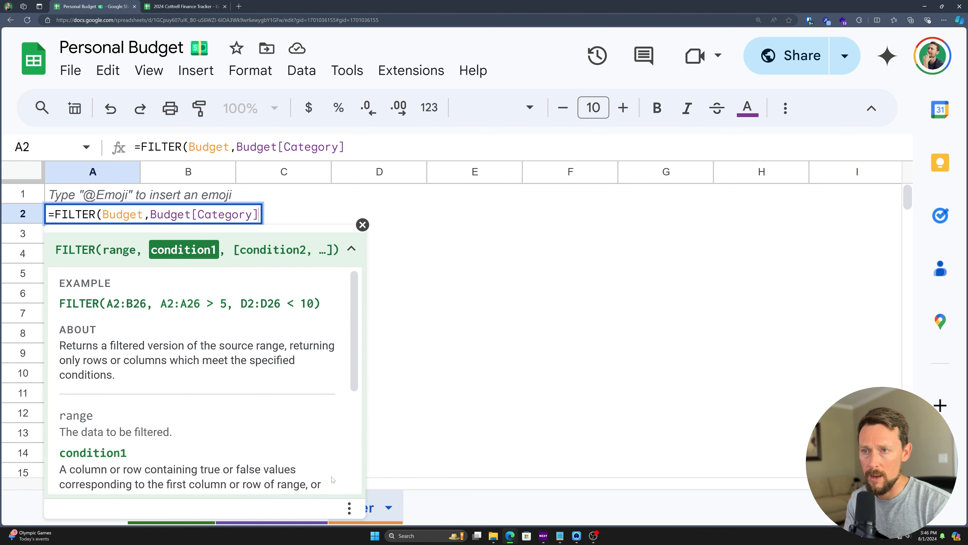
type("=A")
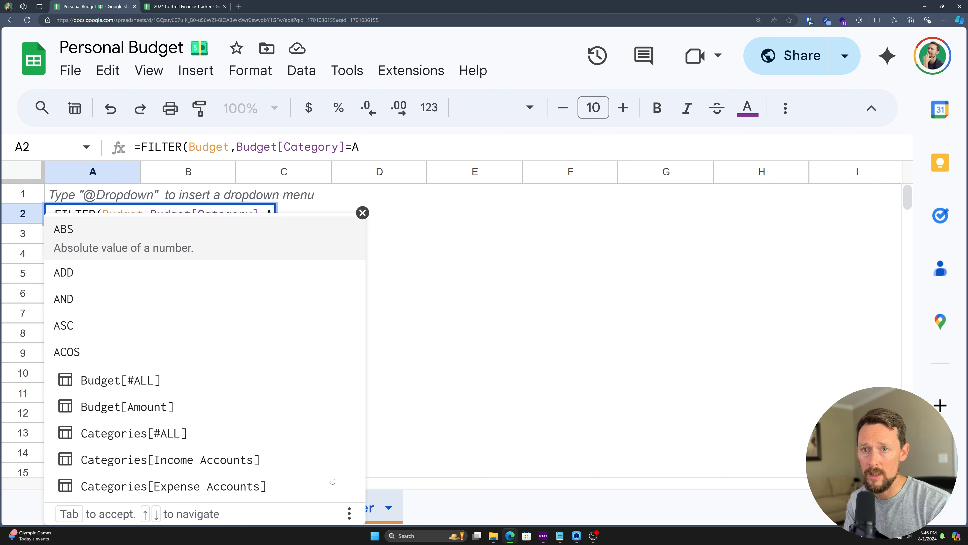
type("1)")
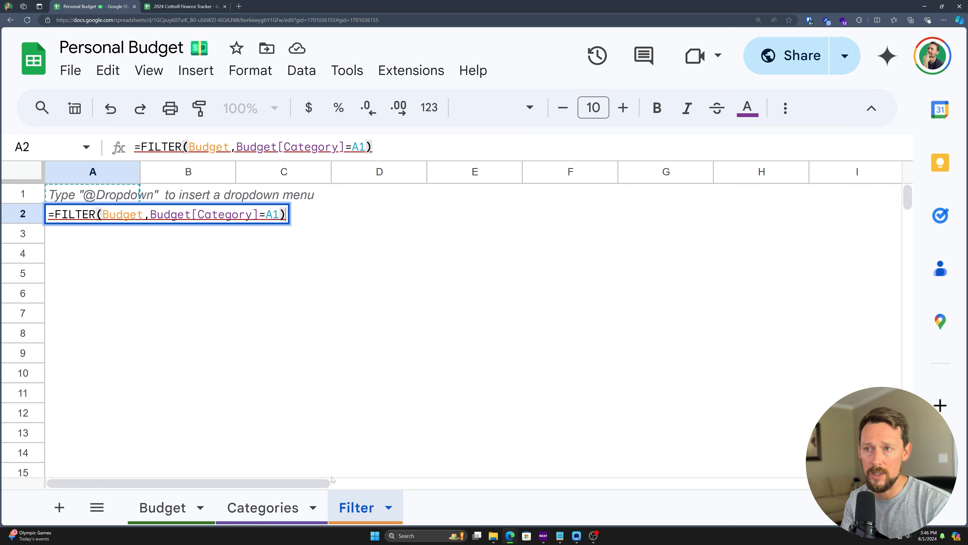
key("Return")
Step: Type Auto in A1 so the four Auto transactions are listed
key("Up")
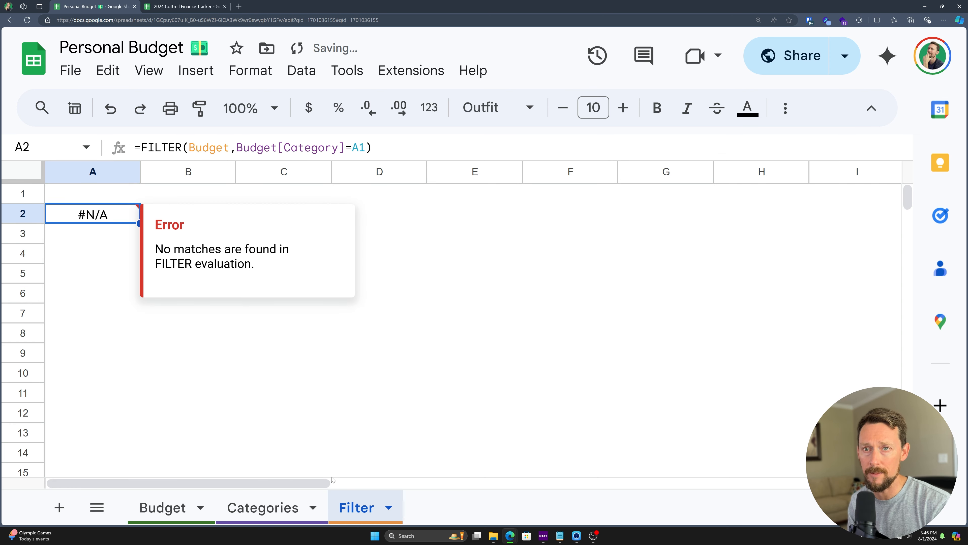
key("Up")
type("Auto")
key("Return")
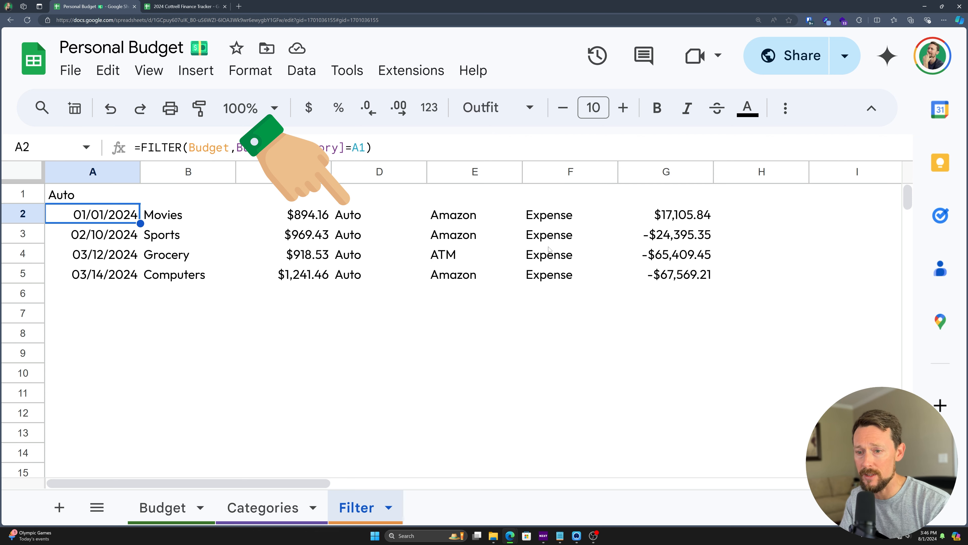
Step: Copy the Budget headers A1:G1 into a new bold row 2 on the Filter sheet
left_click(179, 508)
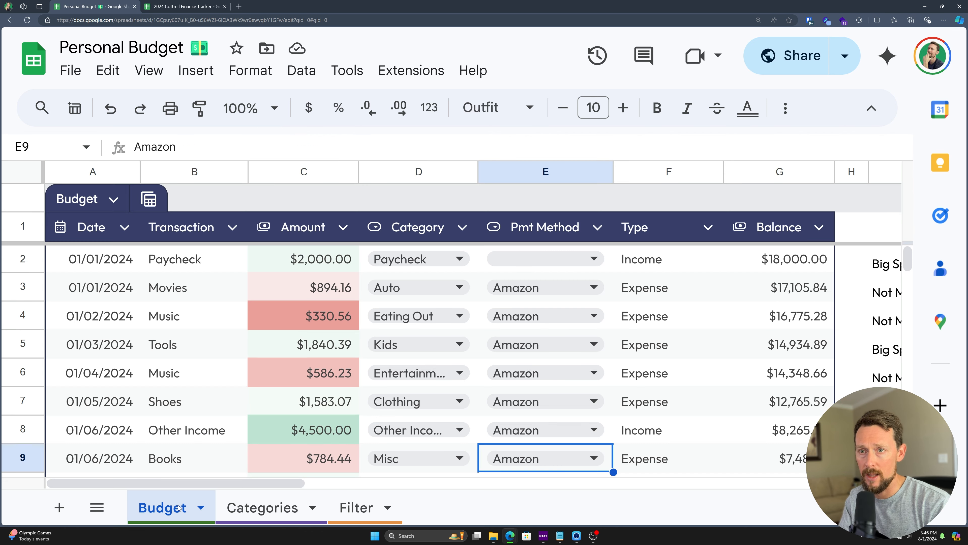
left_click_drag(97, 226, 778, 229)
key("ctrl+c")
left_click(356, 507)
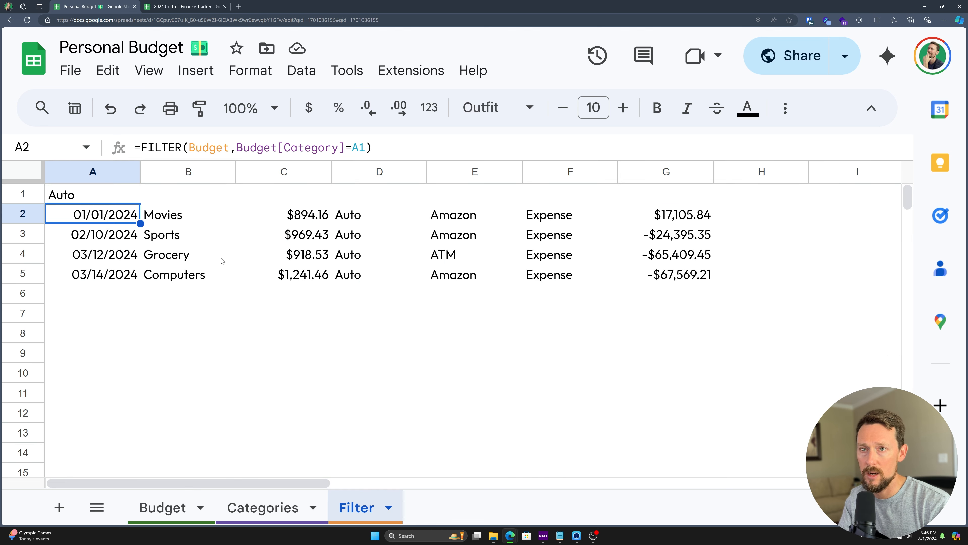
left_click(24, 214)
right_click(24, 213)
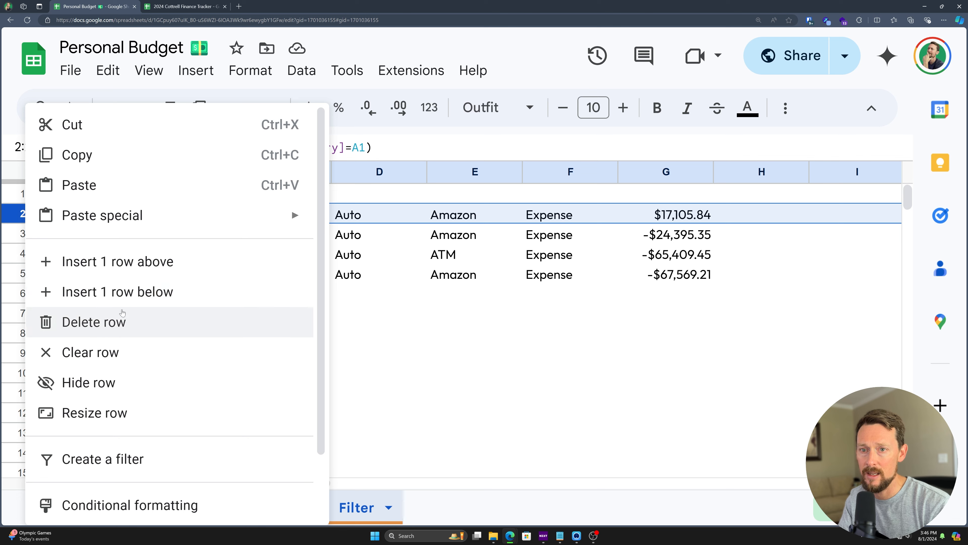
left_click(138, 272)
left_click(104, 216)
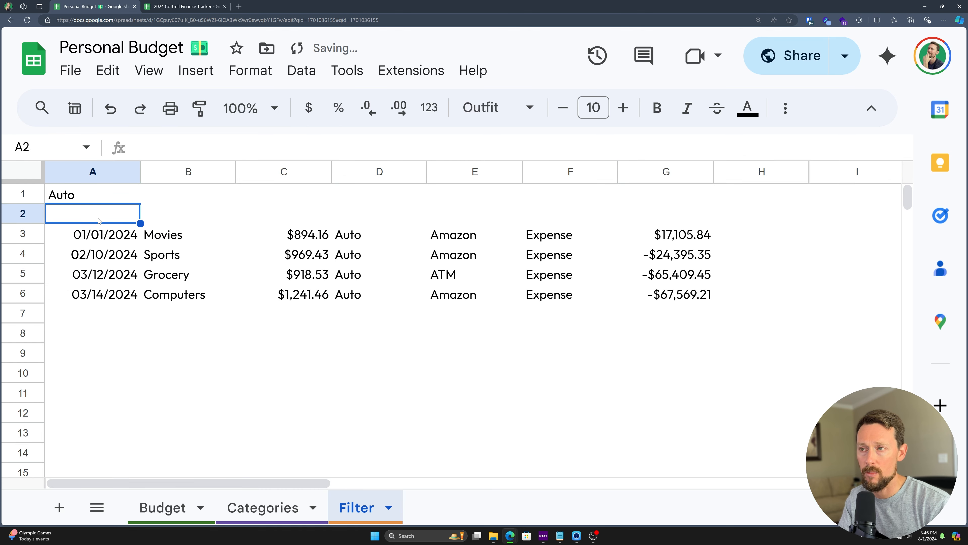
key("ctrl+v")
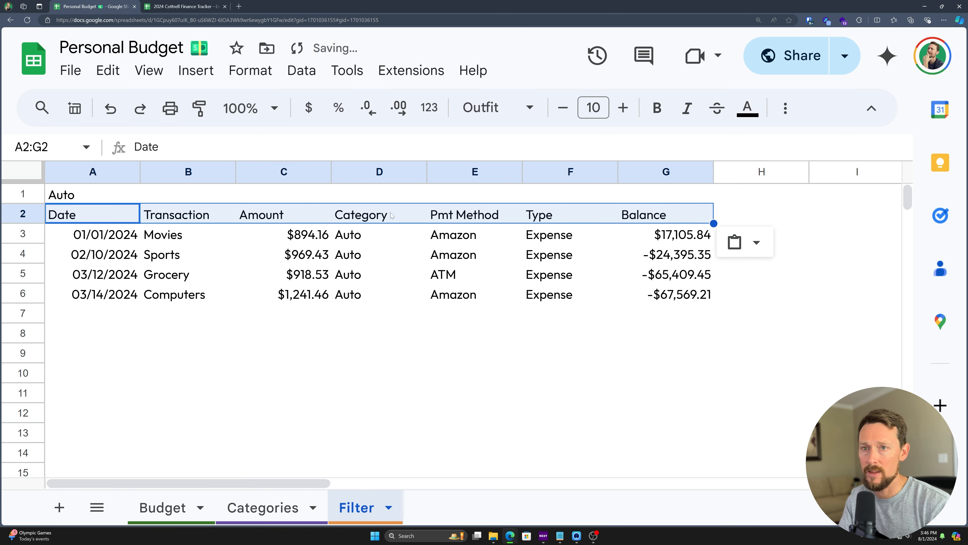
key("ctrl+b")
Step: Move the Auto filter value from A1 to B1
left_click(301, 274)
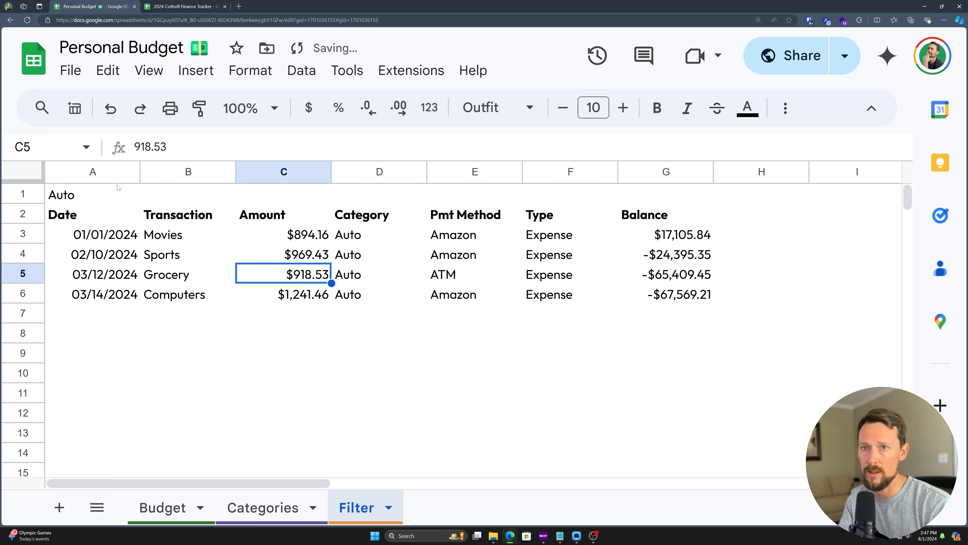
left_click(103, 195)
key("ctrl+x")
key("Right")
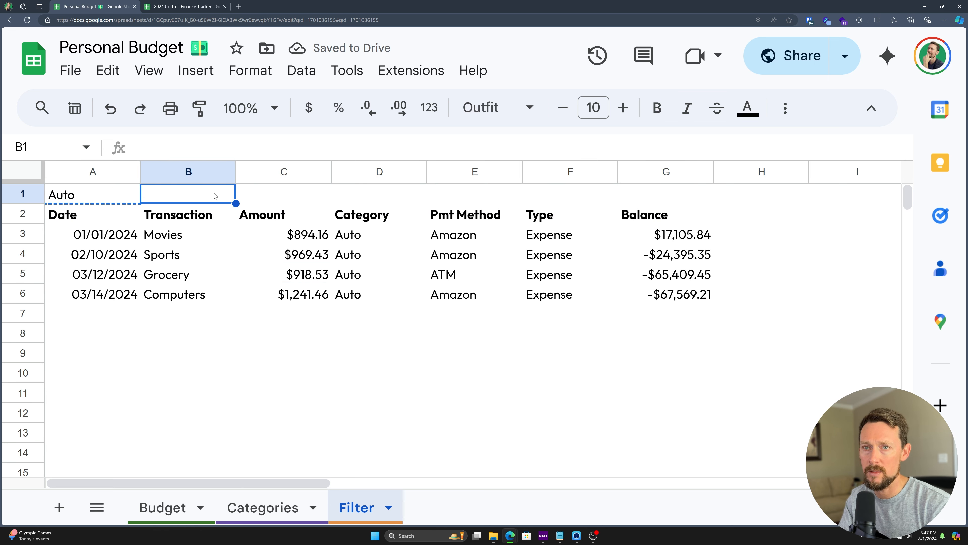
key("ctrl+v")
key("Left")
Step: Label A1 'Filter by' and apply the Outfit font
type("er by")
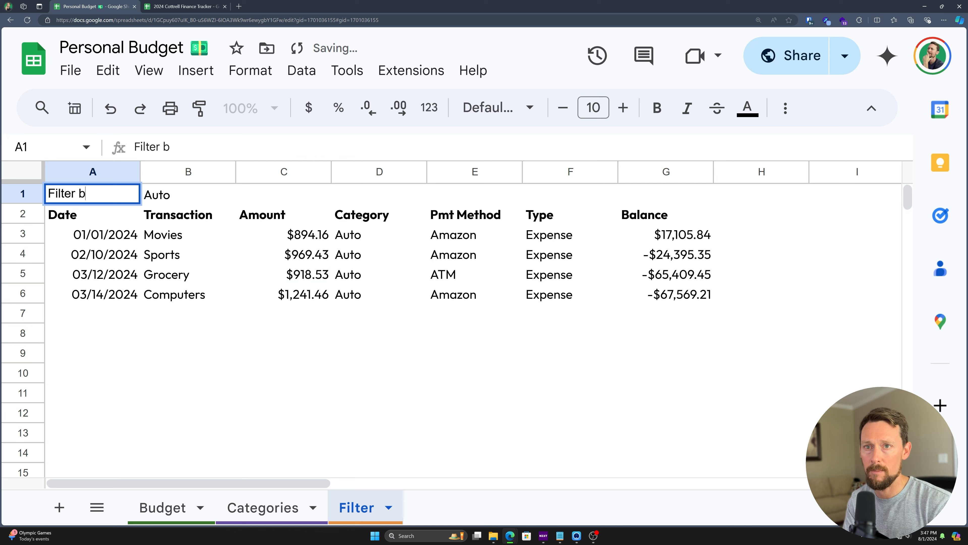
key("Return")
left_click(95, 195)
left_click(495, 107)
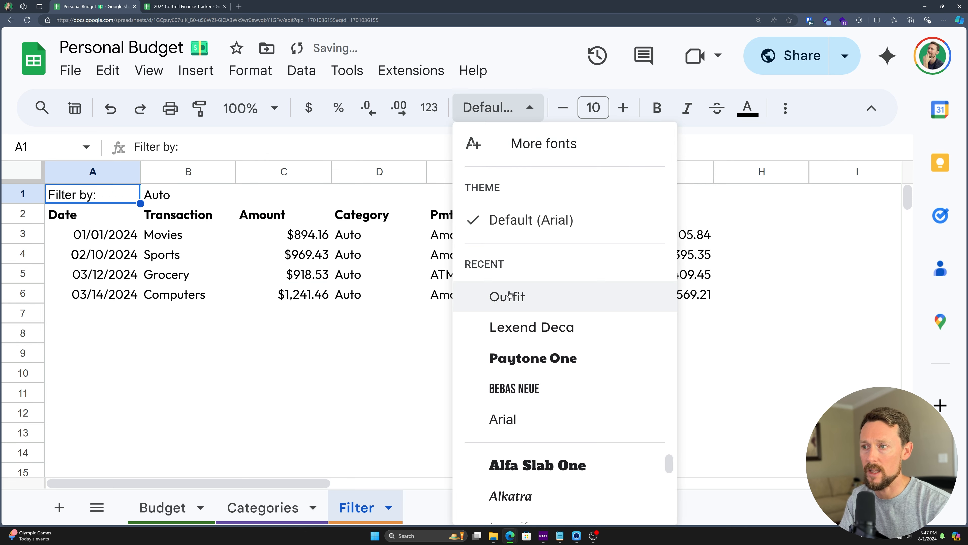
left_click(496, 297)
left_click(284, 294)
Step: Change the B1 filter value to Misc and freeze the top two rows
left_click(178, 199)
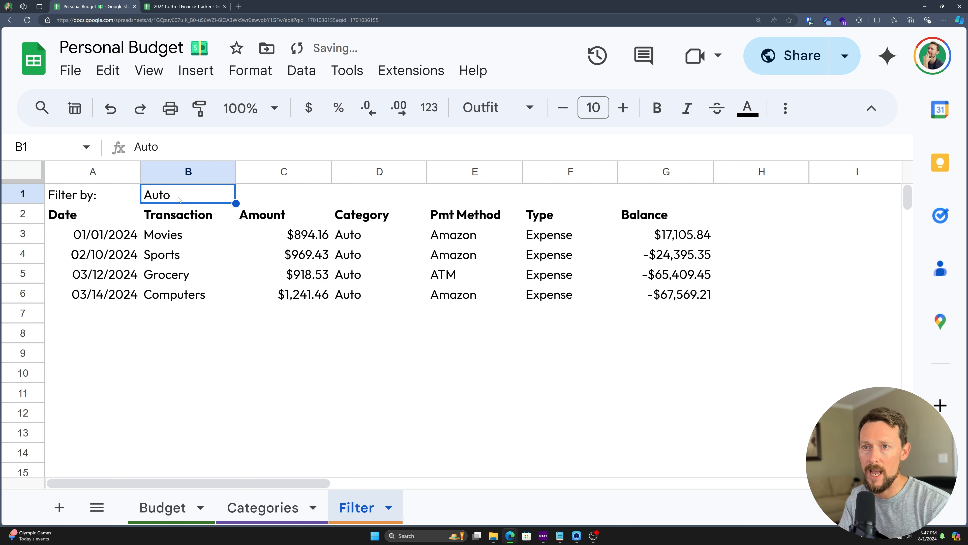
type("Misc")
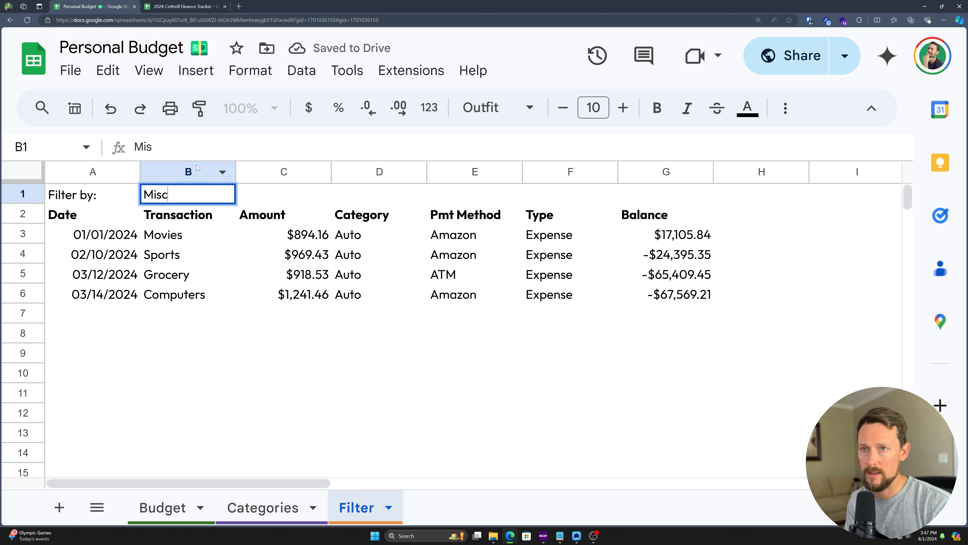
key("Return")
scroll(317, 254, "down", 5)
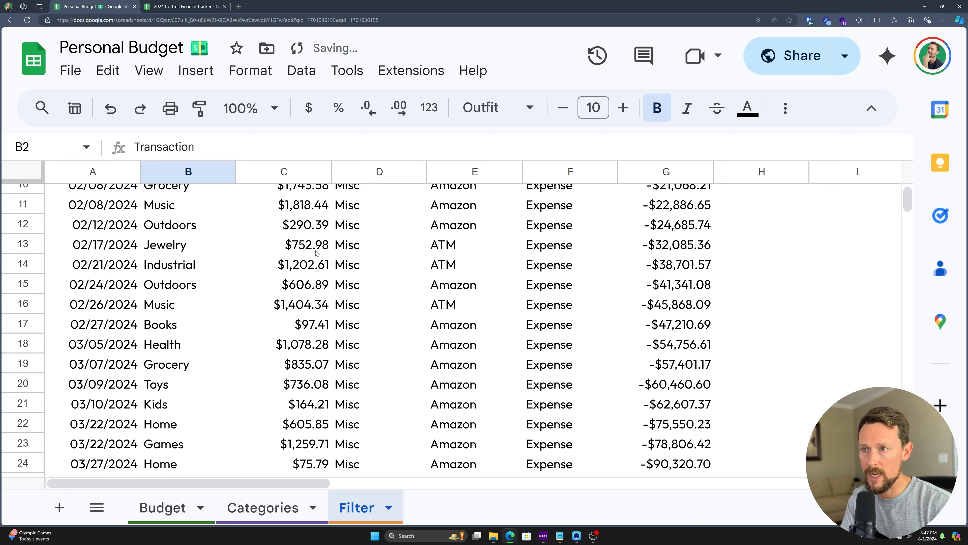
scroll(208, 168, "up", 5)
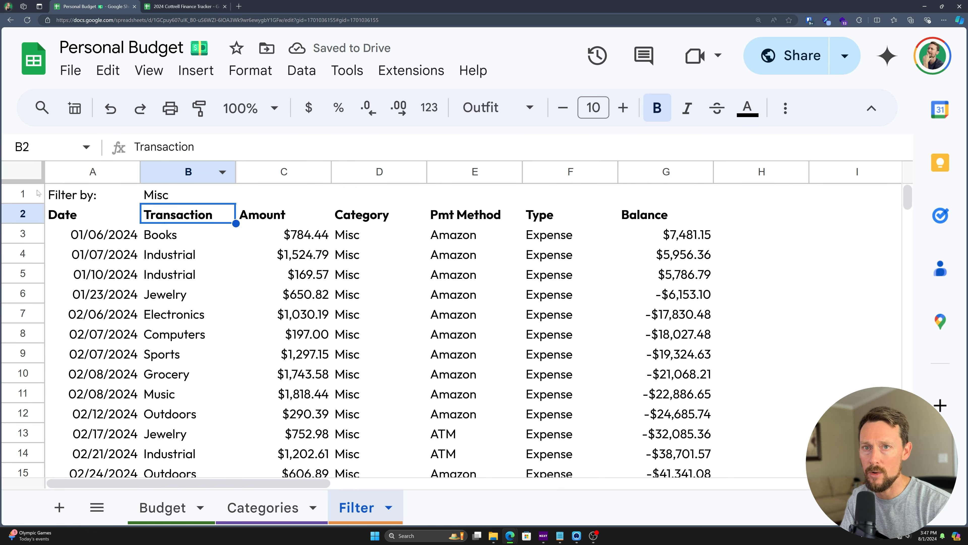
left_click_drag(33, 180, 31, 228)
scroll(186, 282, "down", 5)
scroll(240, 277, "up", 2)
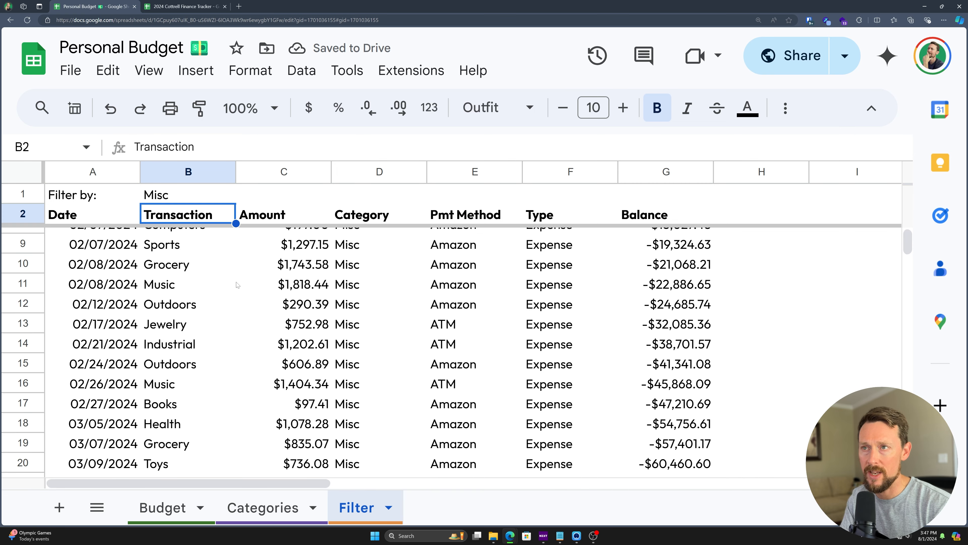
scroll(240, 277, "up", 2)
left_click(166, 195)
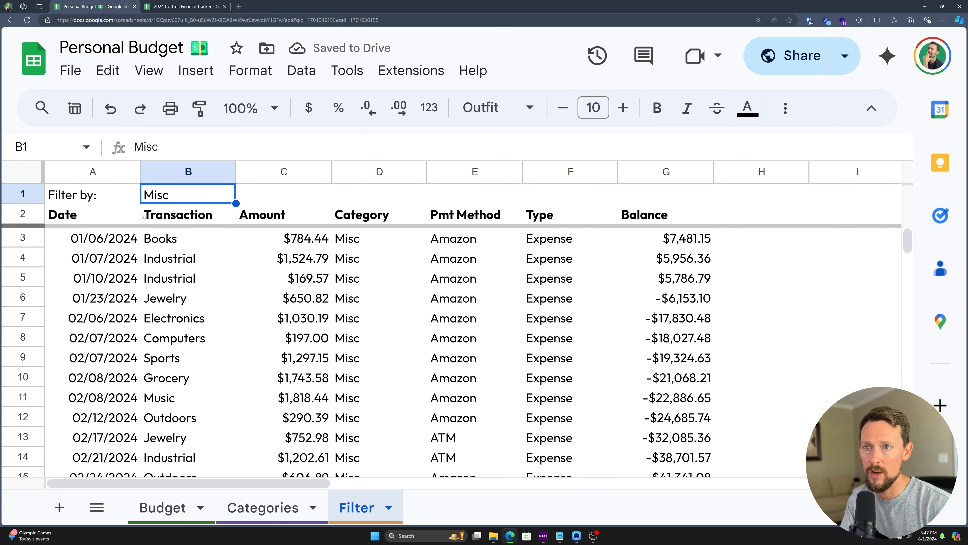
Step: Filter by Paycheck, then by Other Income to list the two Other Income rows
mouse_move(28, 225)
left_mouse_down()
mouse_move(56, 313)
mouse_move(30, 226)
left_mouse_up()
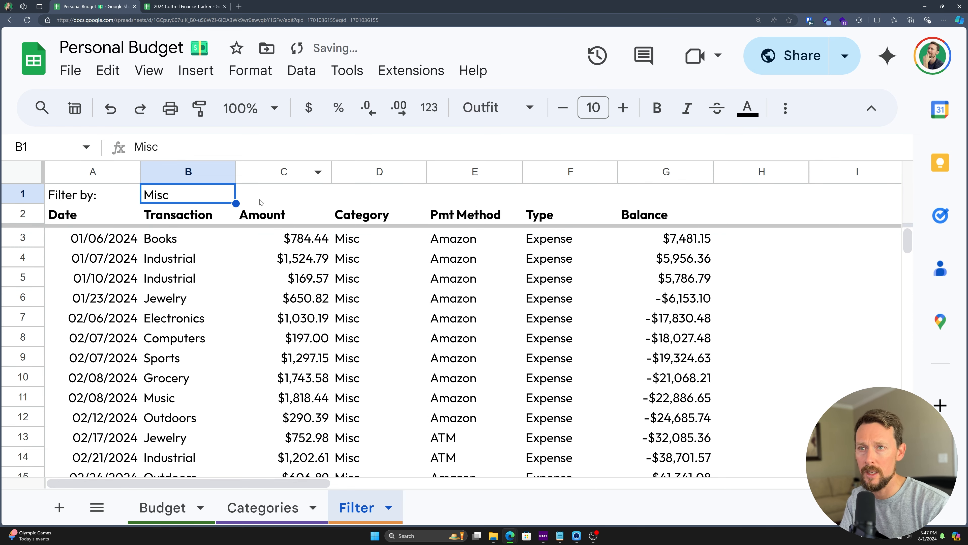
type("Paycheck")
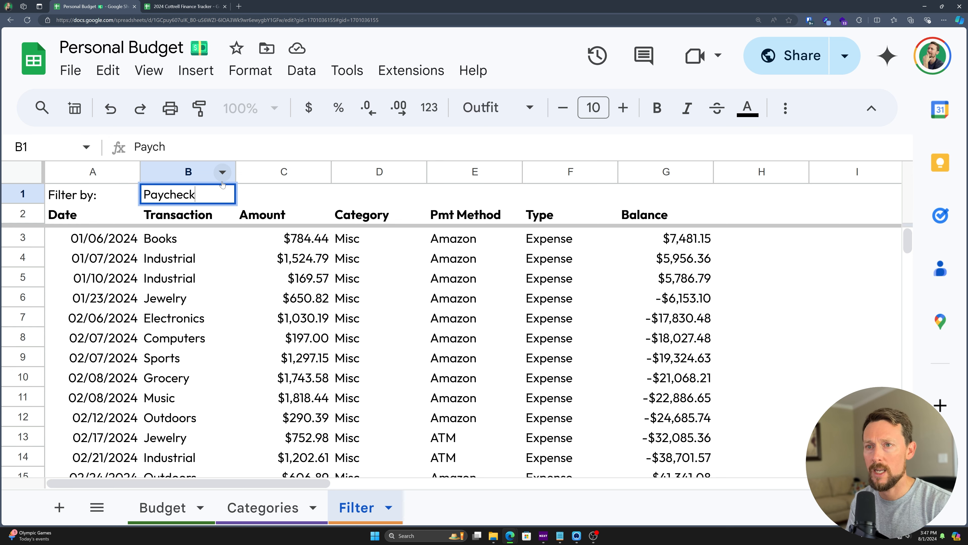
key("Return")
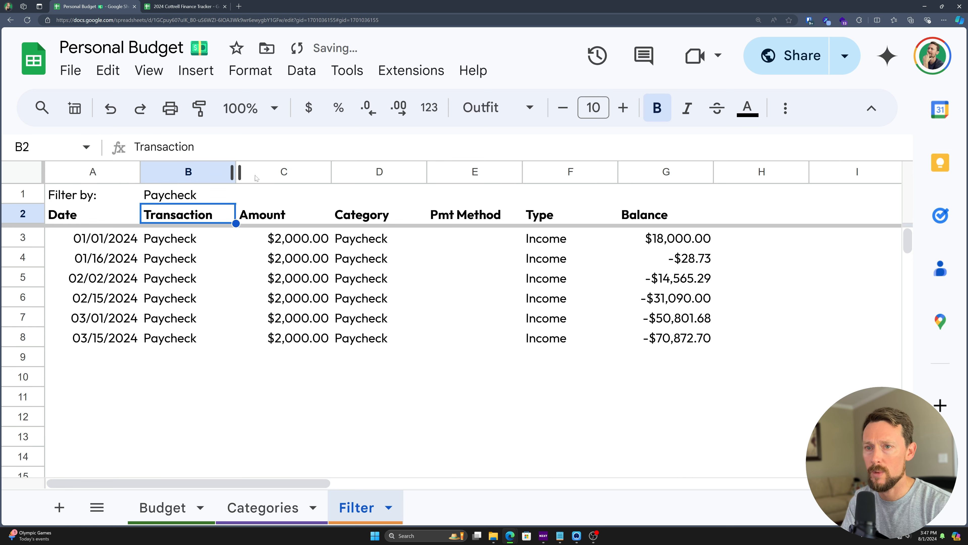
left_click(219, 196)
type("Other Income")
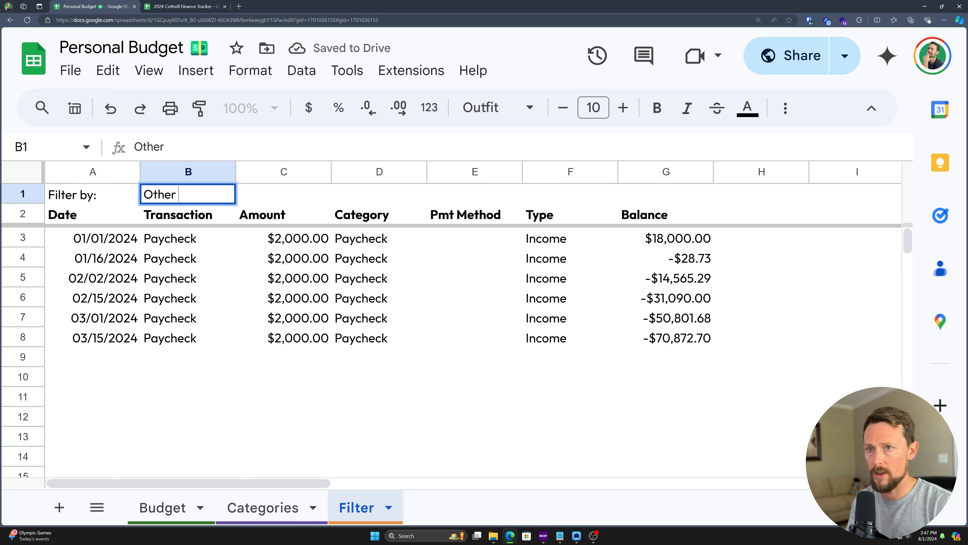
key("Return")
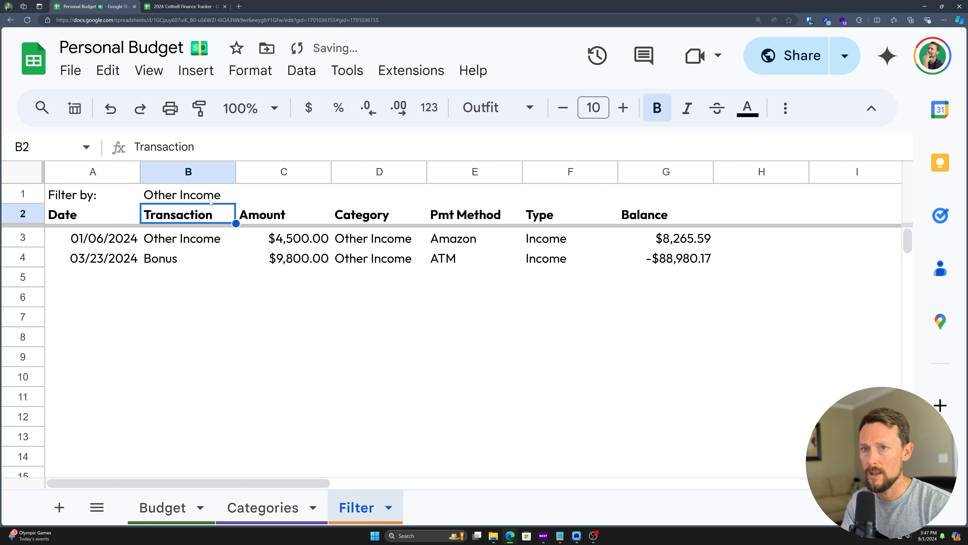
left_click(211, 202)
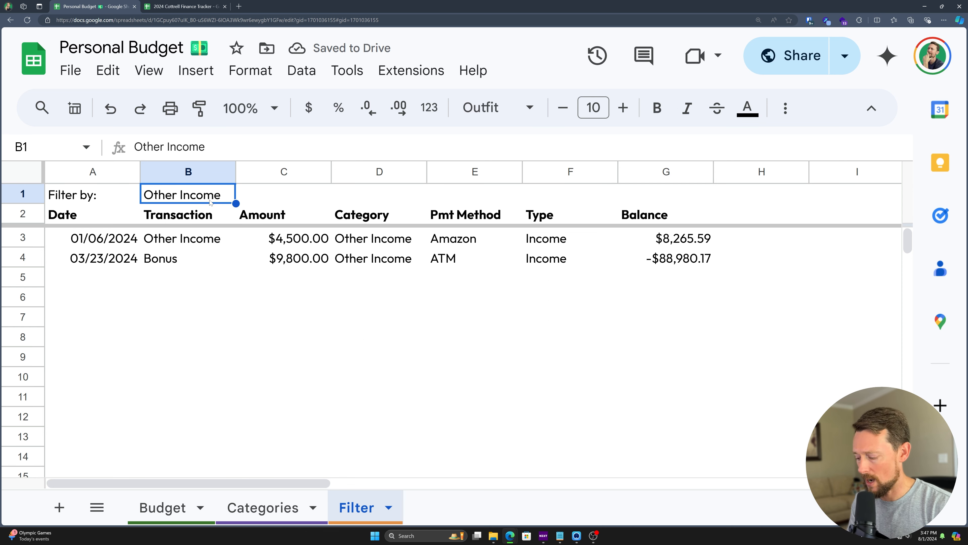
type("@drop")
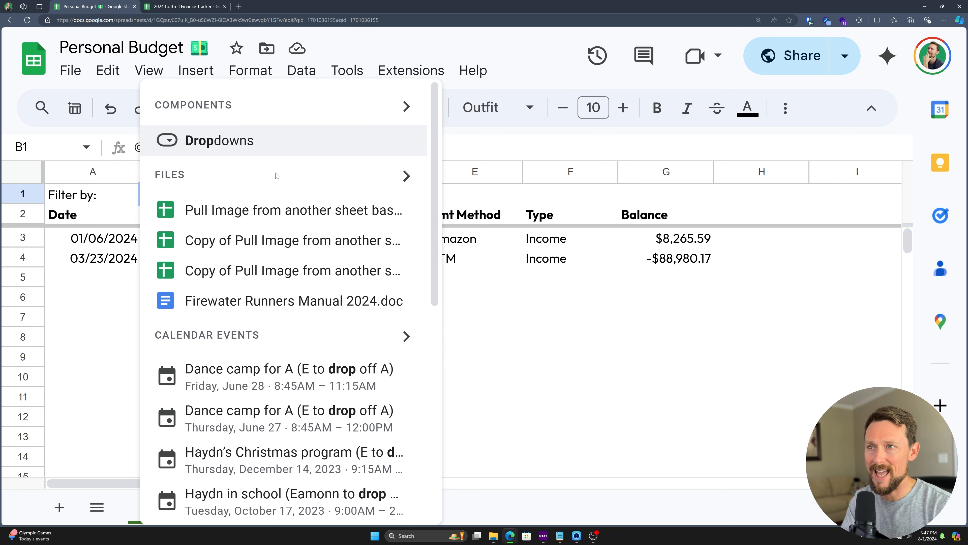
key("Escape")
key("BackSpace")
key("BackSpace")
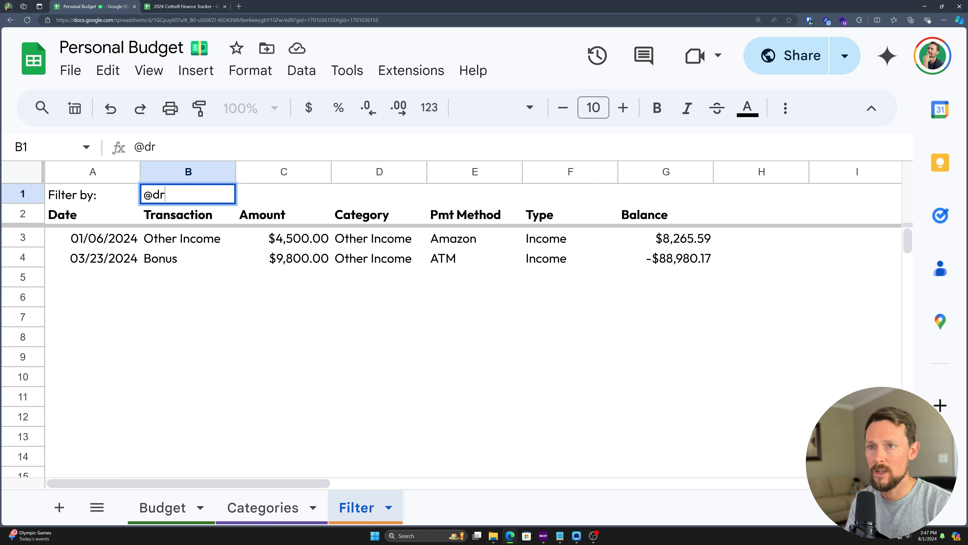
key("Escape")
type("@dropd")
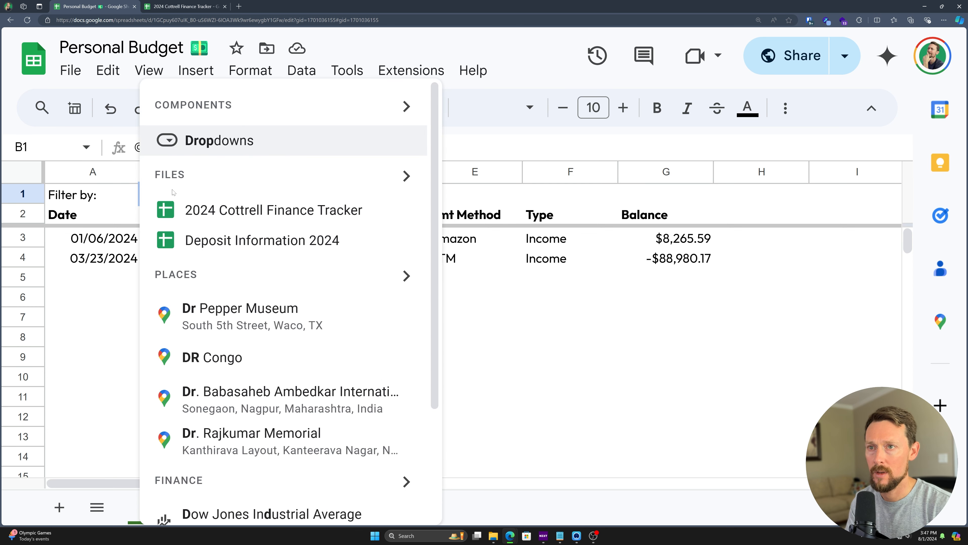
key("Return")
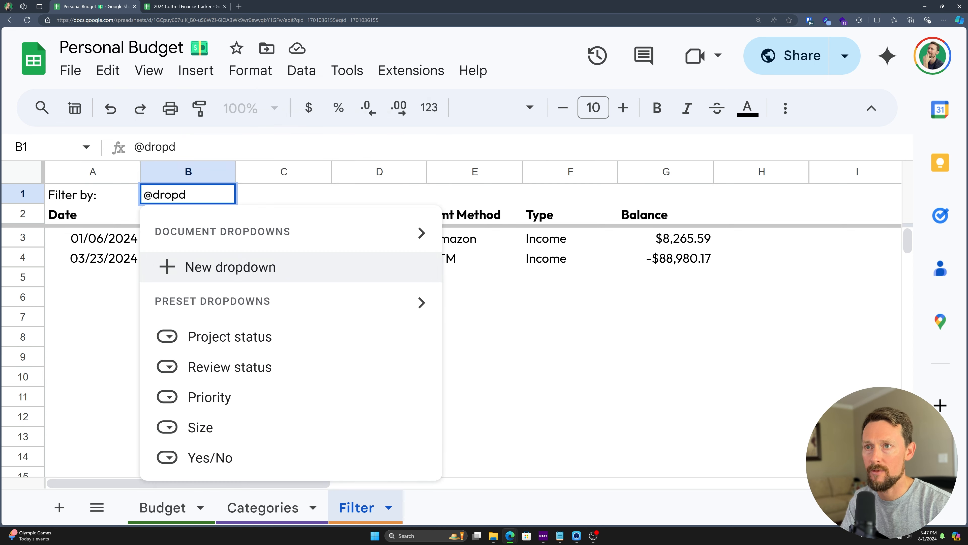
left_click(182, 267)
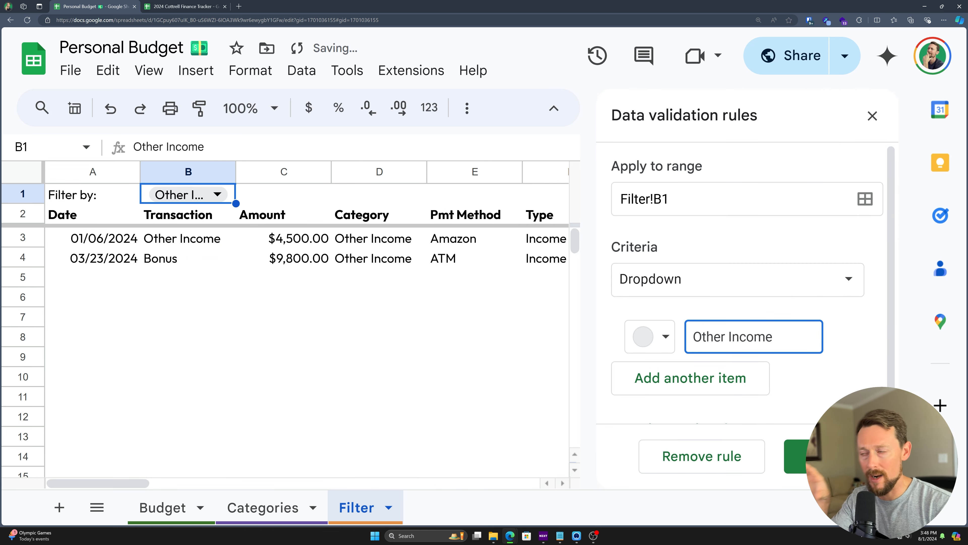
key("ctrl+minus")
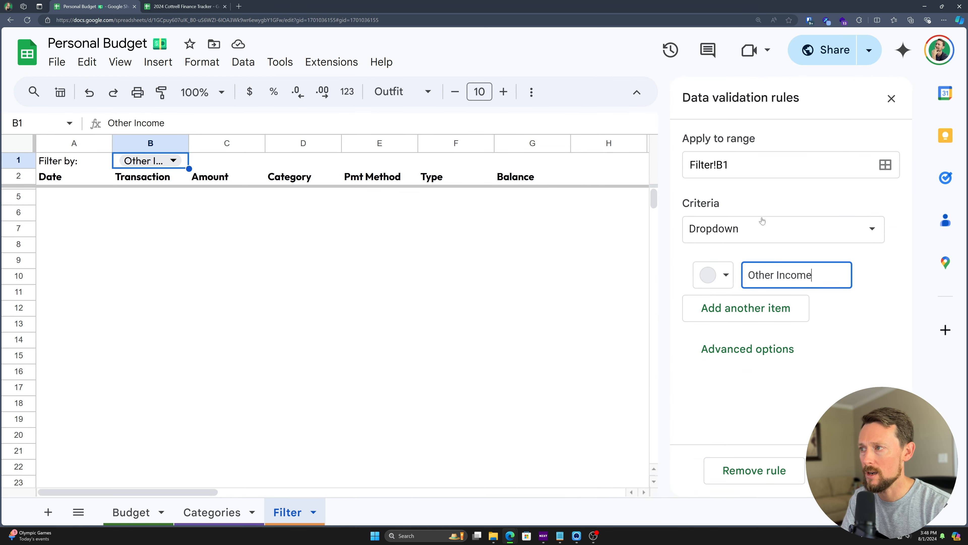
Step: Make the B1 dropdown draw its options from range Categories!A3:B16 and save the rule
left_click(856, 229)
left_click(752, 252)
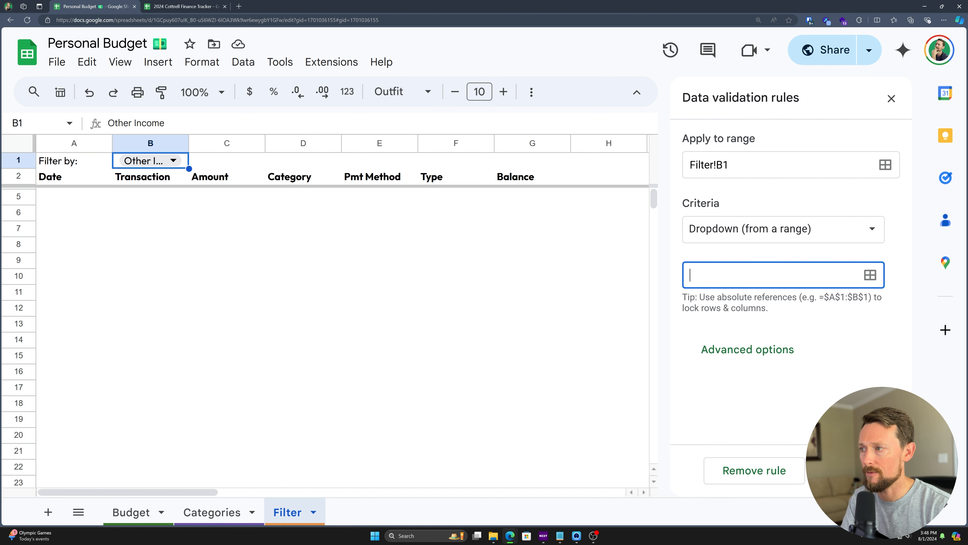
type("=Categories[")
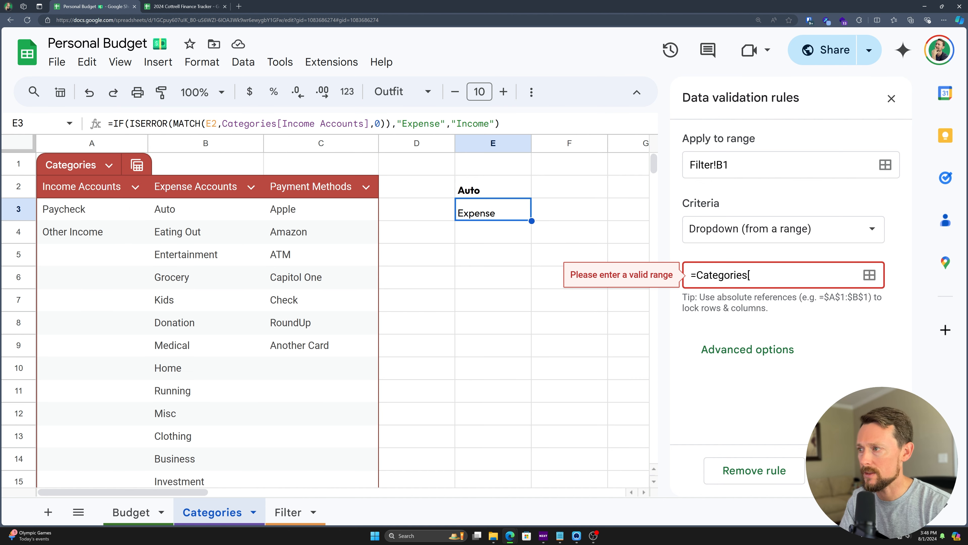
key("ctrl+a")
key("BackSpace")
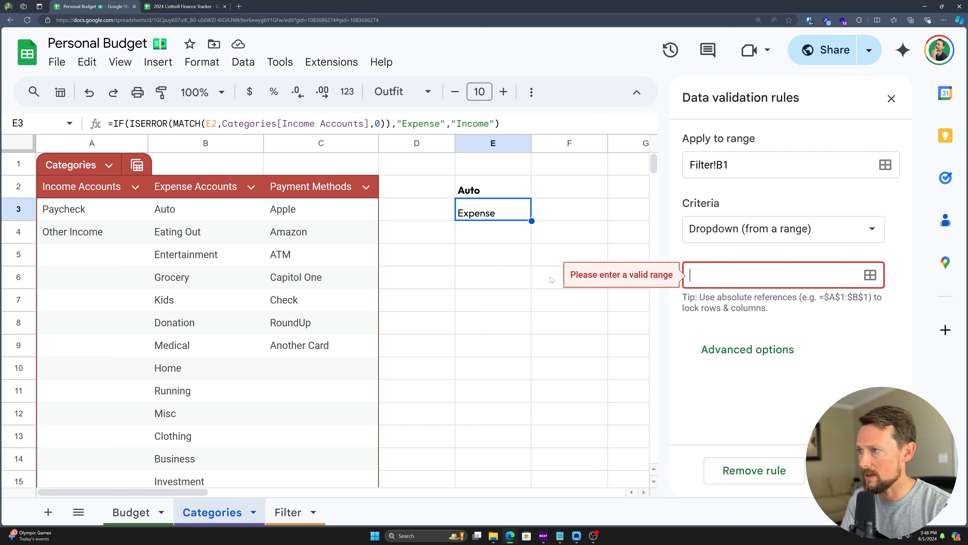
left_click(869, 275)
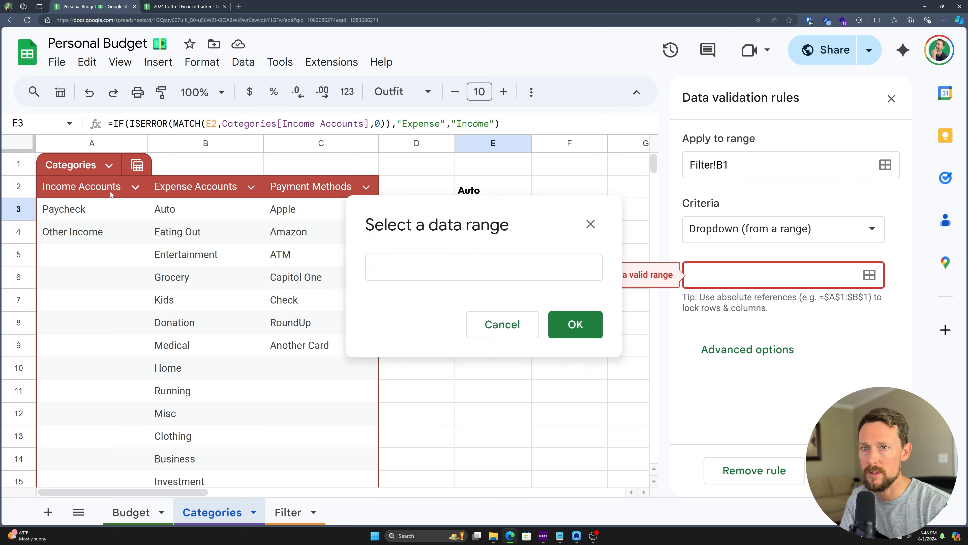
left_click_drag(88, 216, 203, 478)
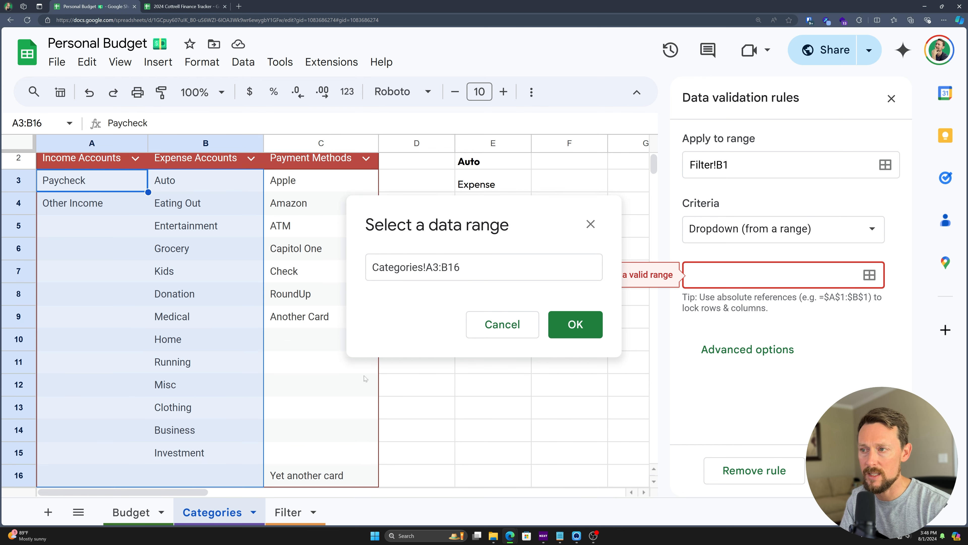
left_click(575, 324)
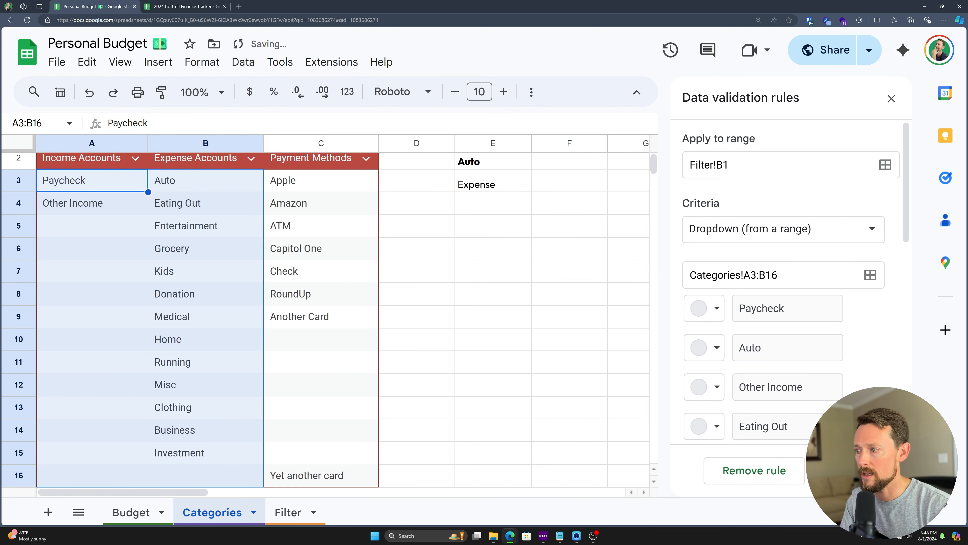
left_click(778, 470)
scroll(374, 330, "up", 1)
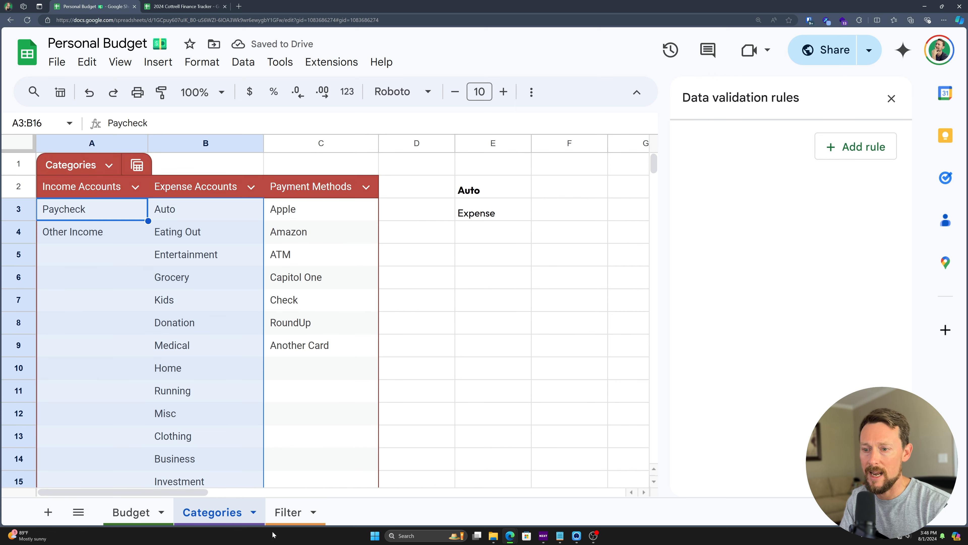
left_click(288, 512)
Step: Merge B1 and C1 on the Filter sheet into one cell
left_click_drag(174, 160, 244, 163)
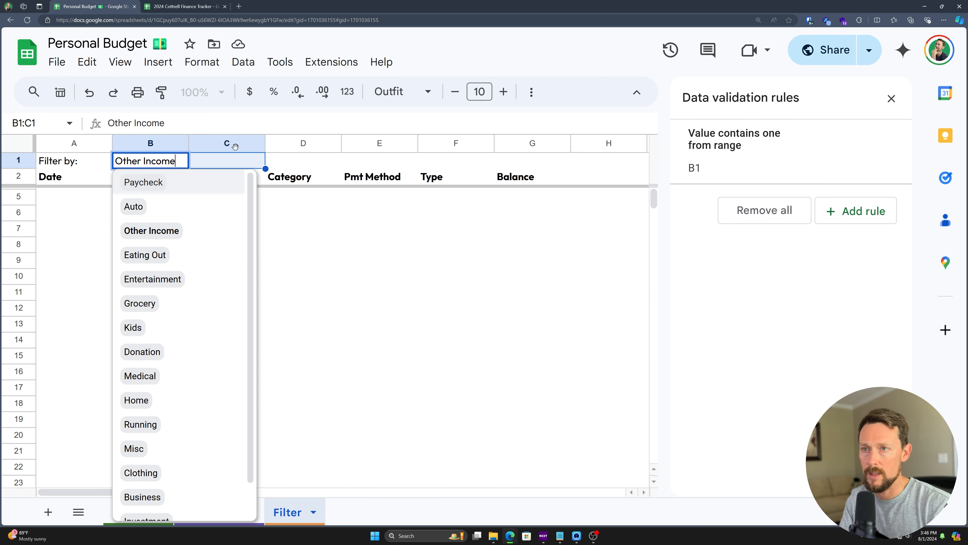
key("alt+h")
key("m")
key("m")
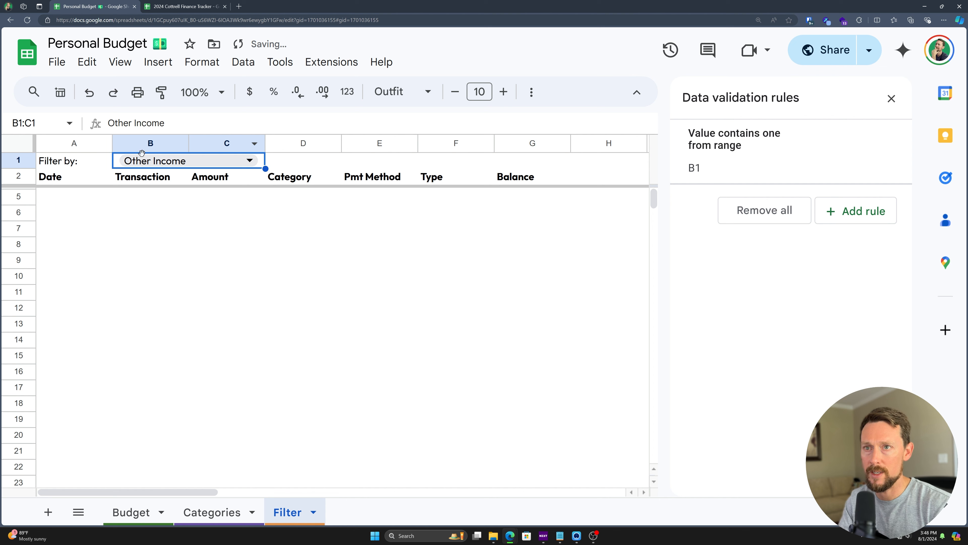
Step: Set the B1 category filter to Running after trying Paycheck and Donation
left_click(251, 161)
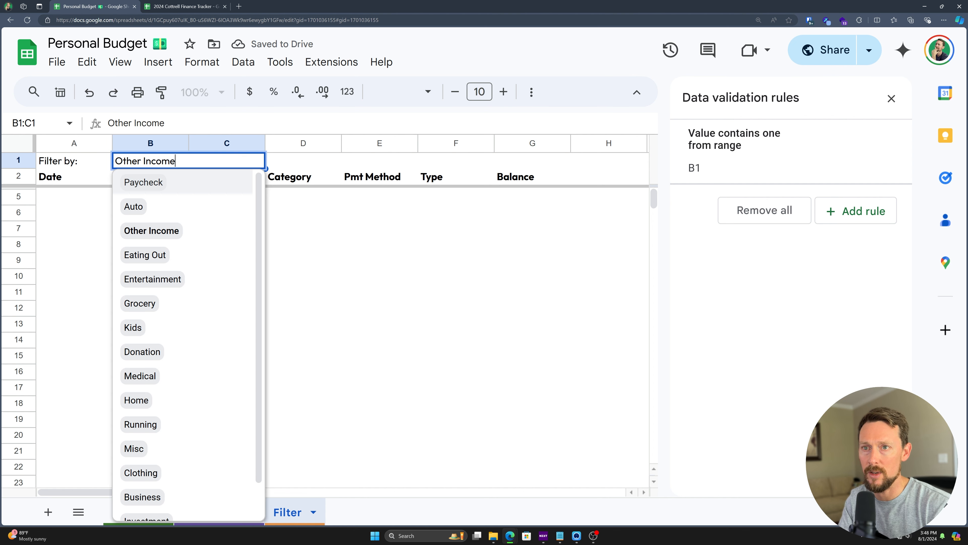
left_click(173, 186)
left_click(204, 167)
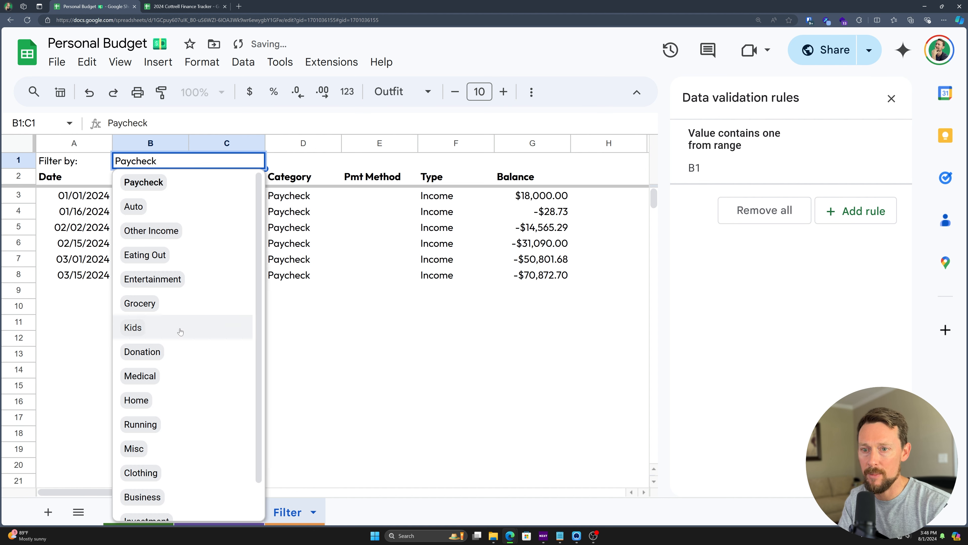
left_click(179, 350)
key("Return")
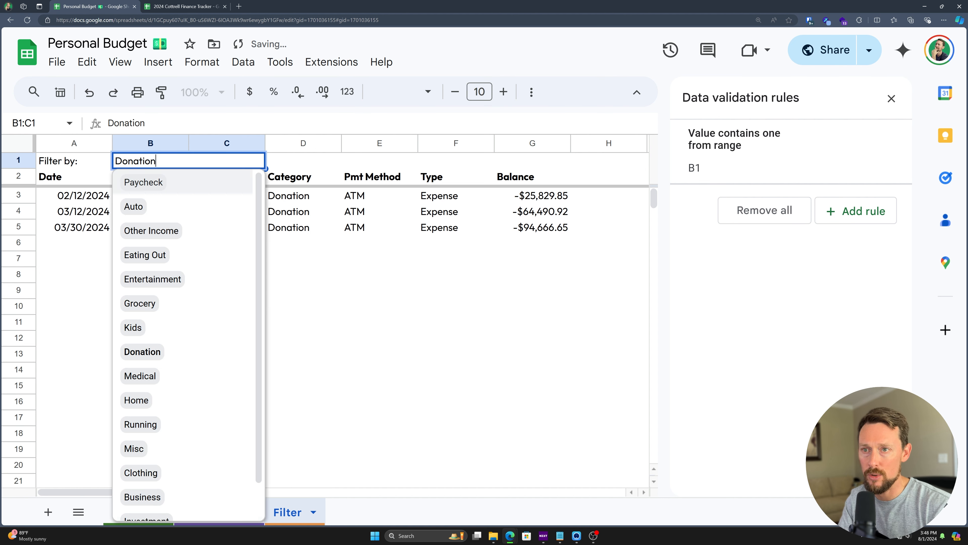
left_click(178, 423)
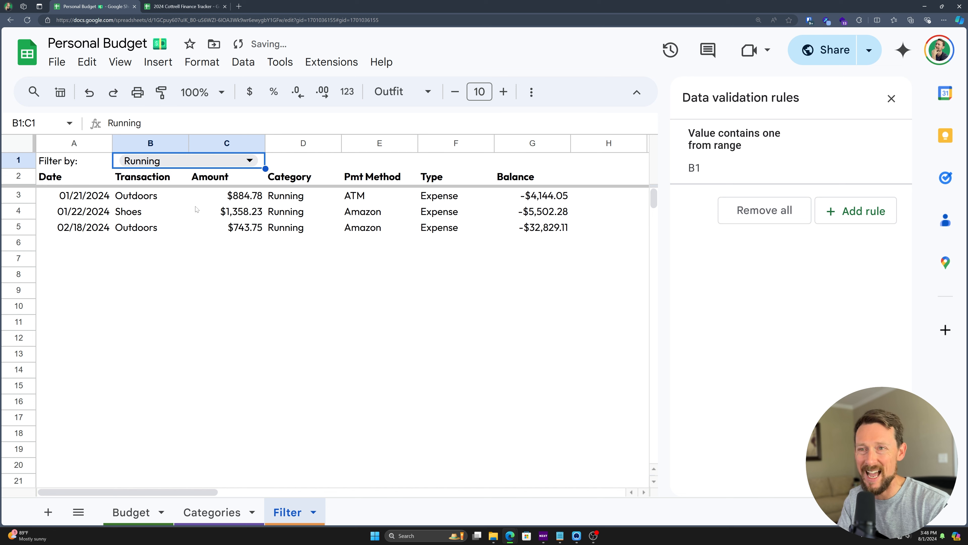
left_click(225, 166)
left_click(225, 167)
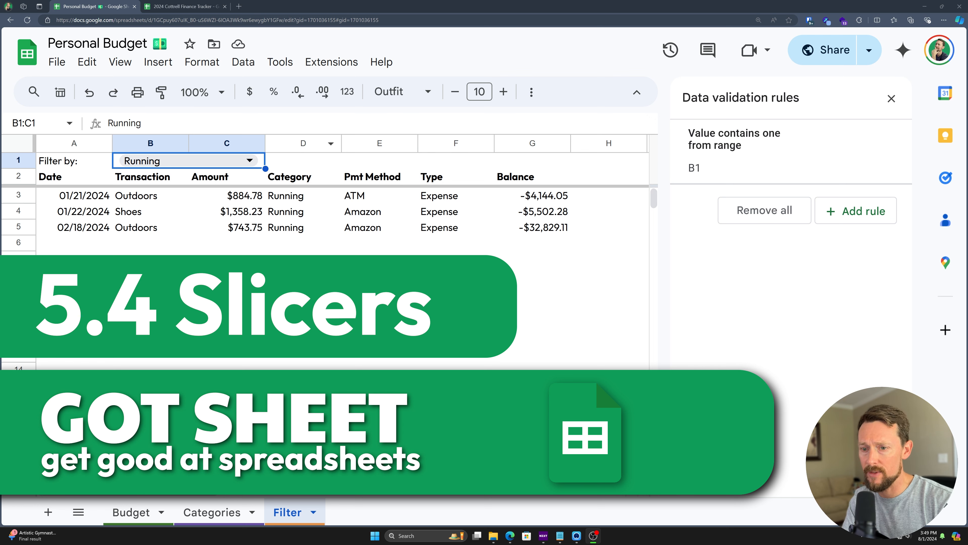
Step: Add a slicer to the Budget table, move it up, and slice by Category
left_click(136, 511)
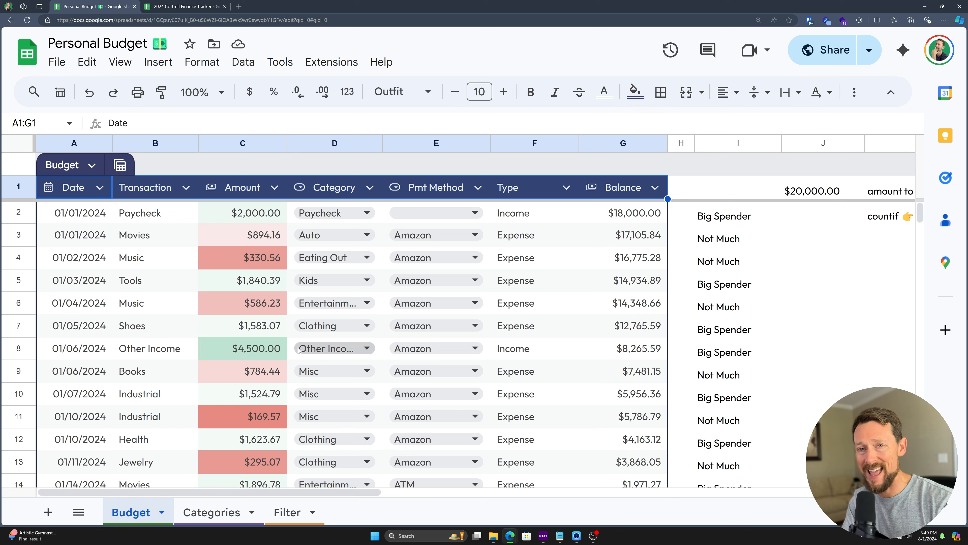
left_click(153, 238)
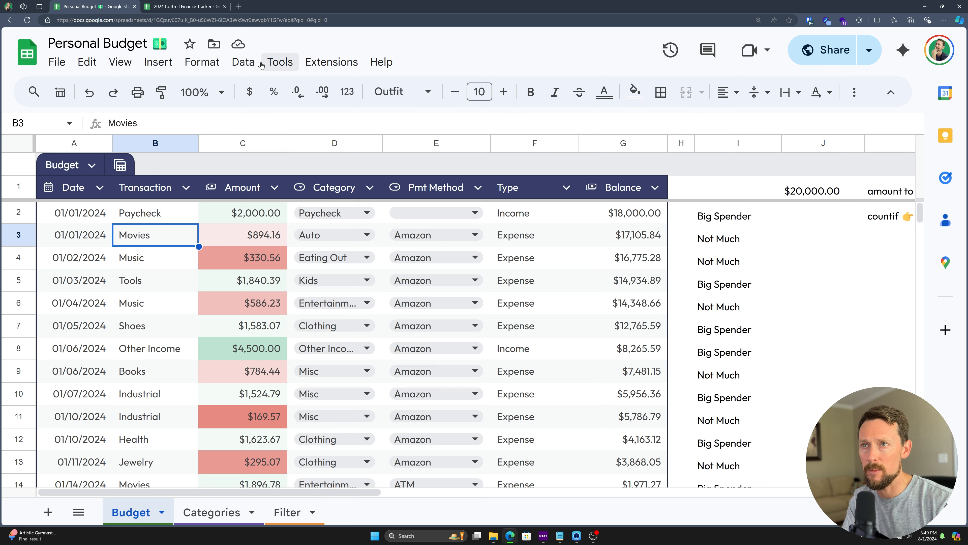
left_click(249, 64)
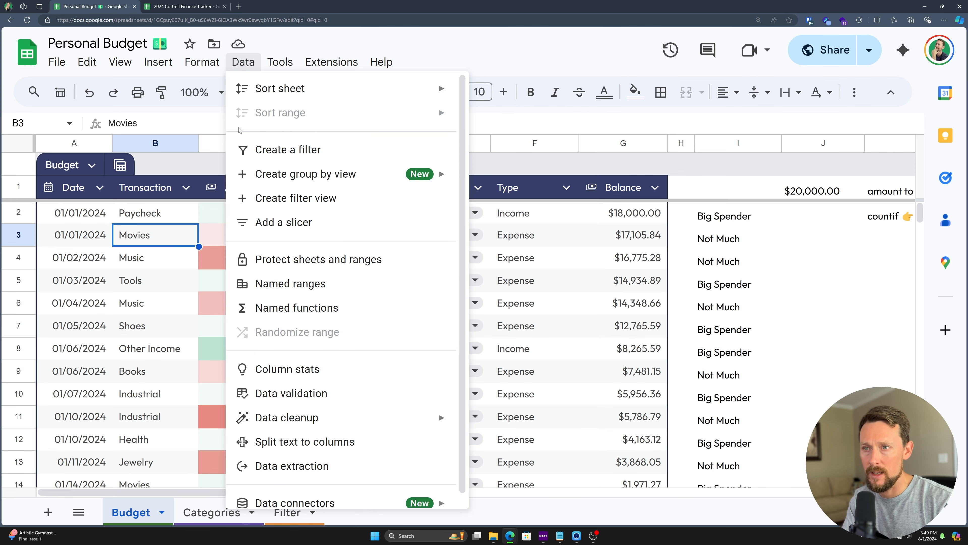
left_click(286, 223)
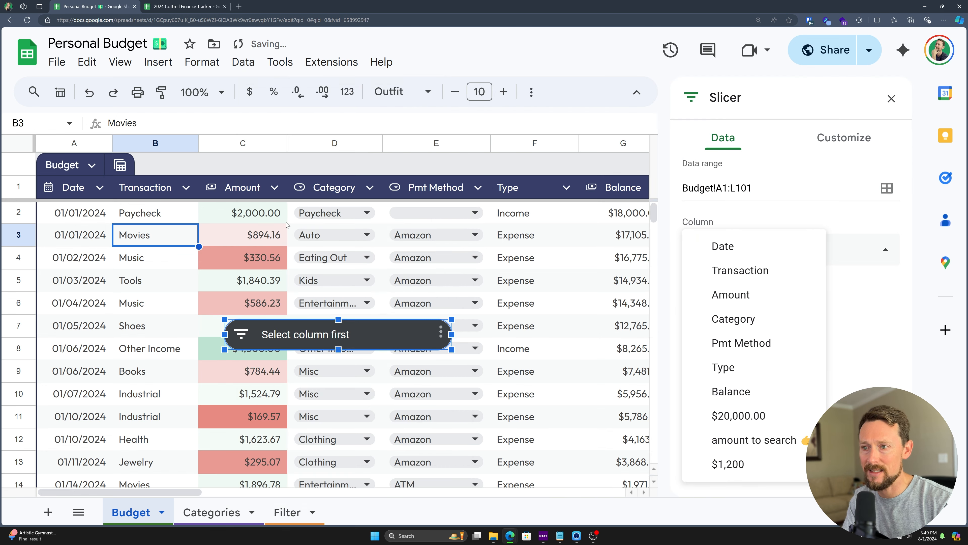
left_click_drag(299, 346, 254, 213)
left_click(208, 223)
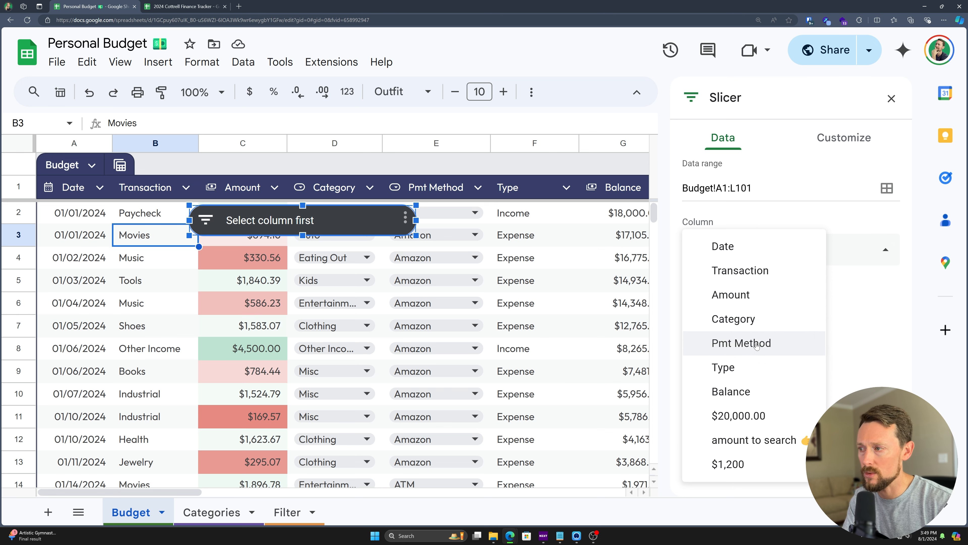
left_click(743, 321)
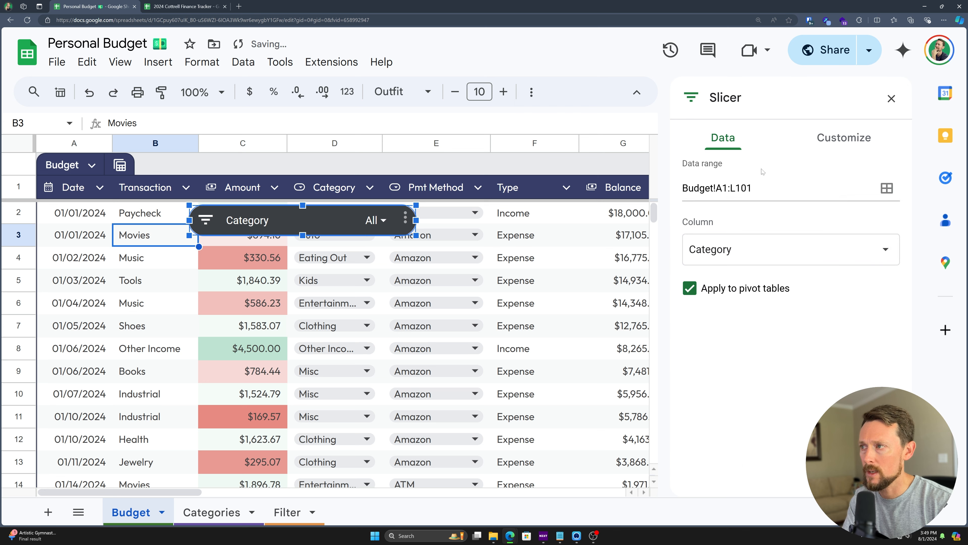
Step: Trim the slicer's data range to Budget!A1:G101, keeping Category as the column
left_click(686, 256)
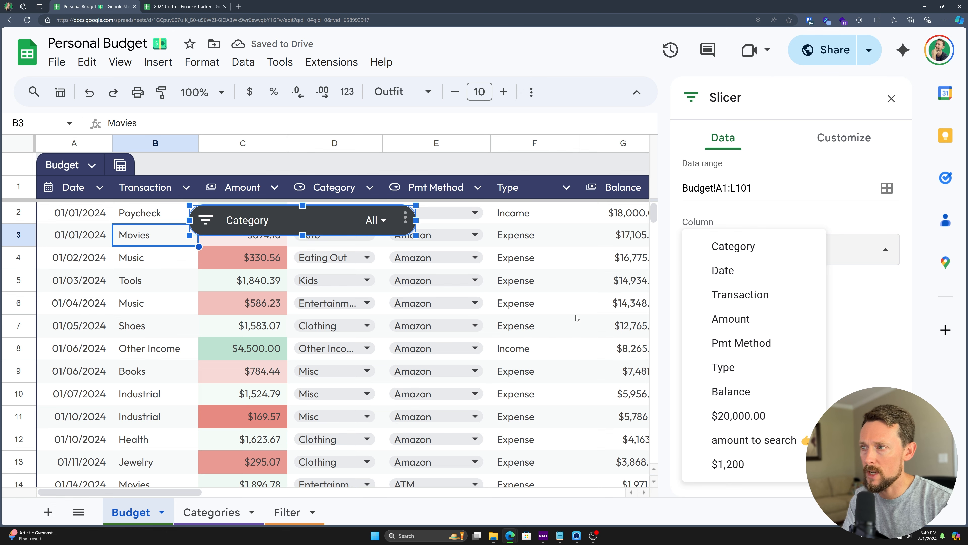
scroll(577, 312, "right", 4)
scroll(576, 312, "right", 6)
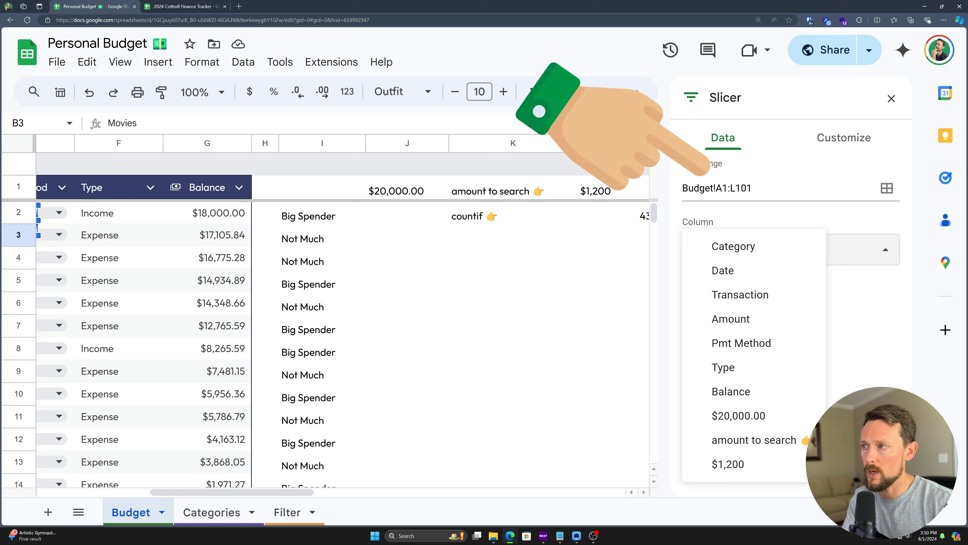
left_click_drag(737, 188, 731, 189)
type("G")
left_click(791, 249)
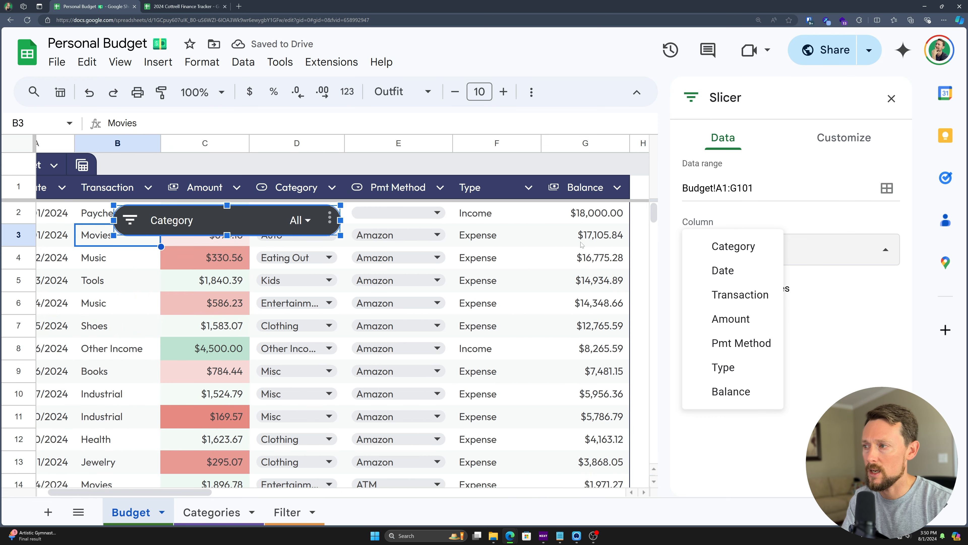
left_click(750, 249)
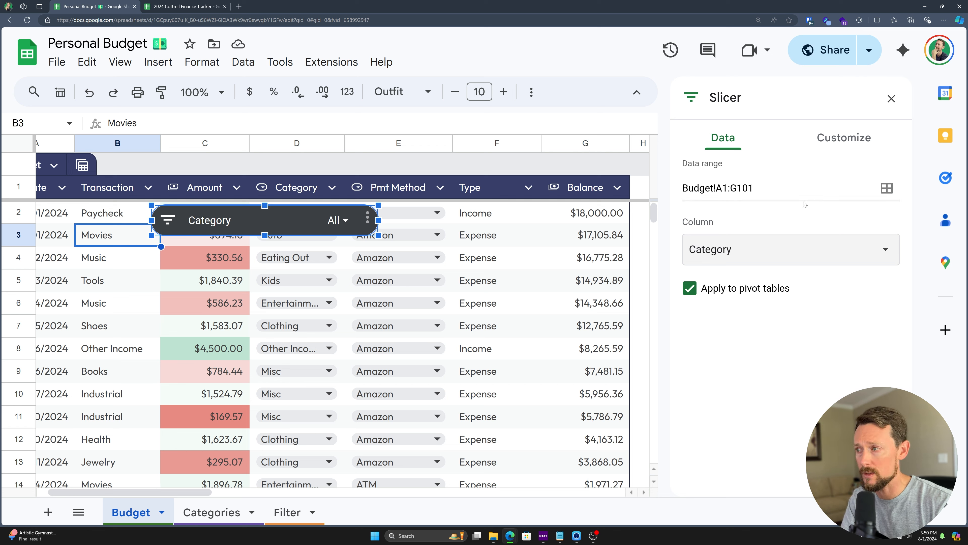
Step: Style the slicer title in bold white Outfit font on a navy background
left_click(832, 139)
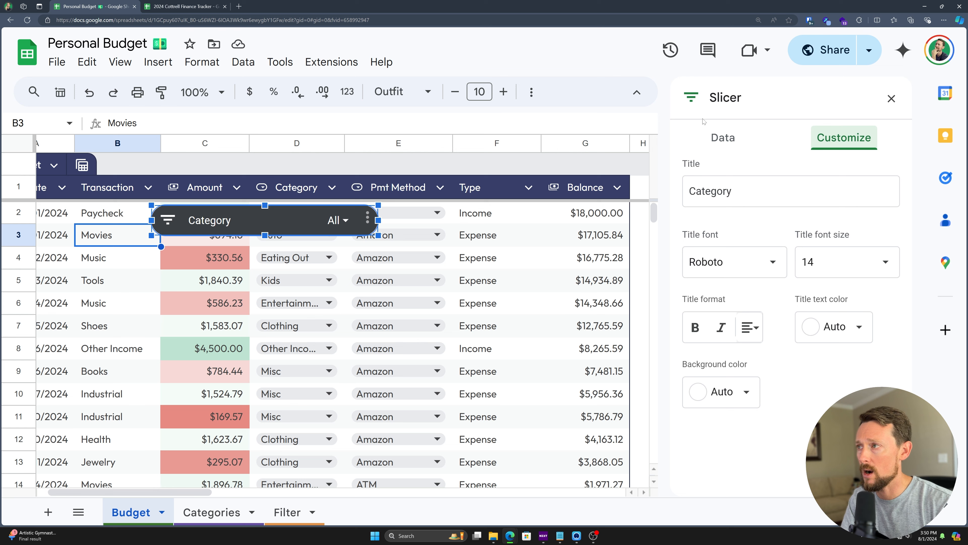
left_click(738, 265)
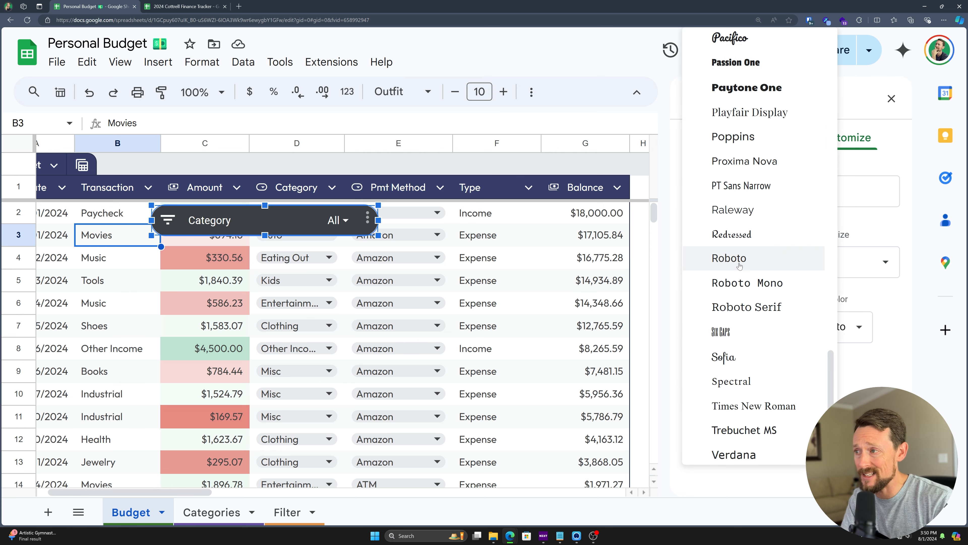
scroll(760, 290, "up", 10)
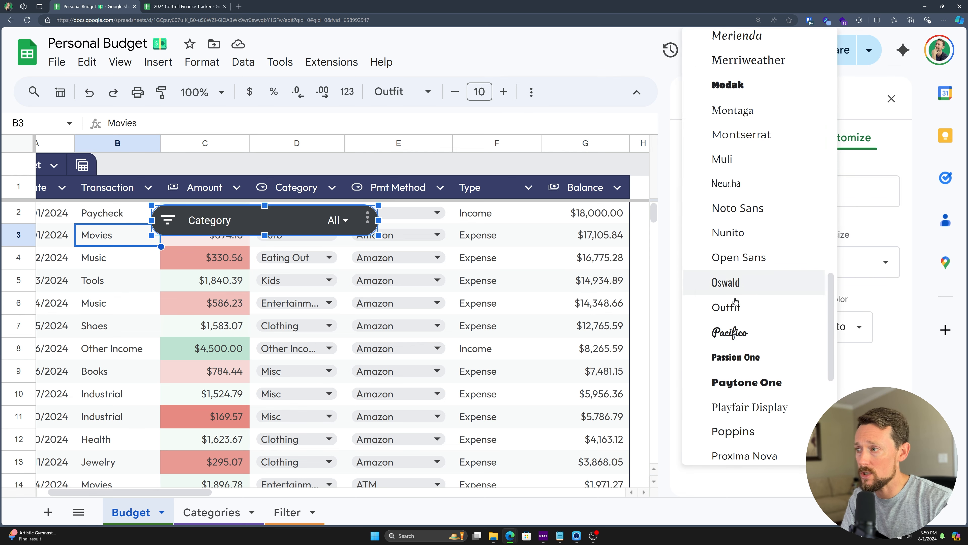
left_click(736, 305)
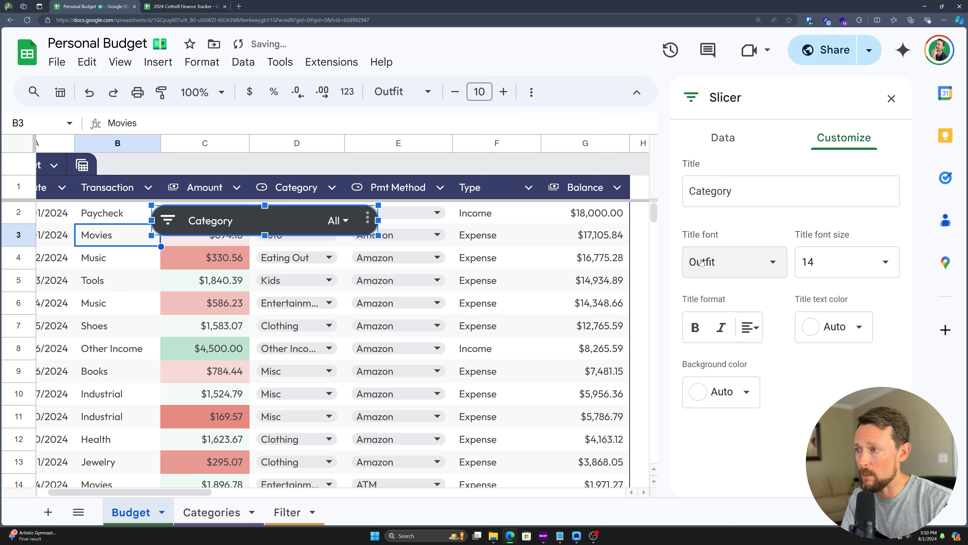
left_click(729, 397)
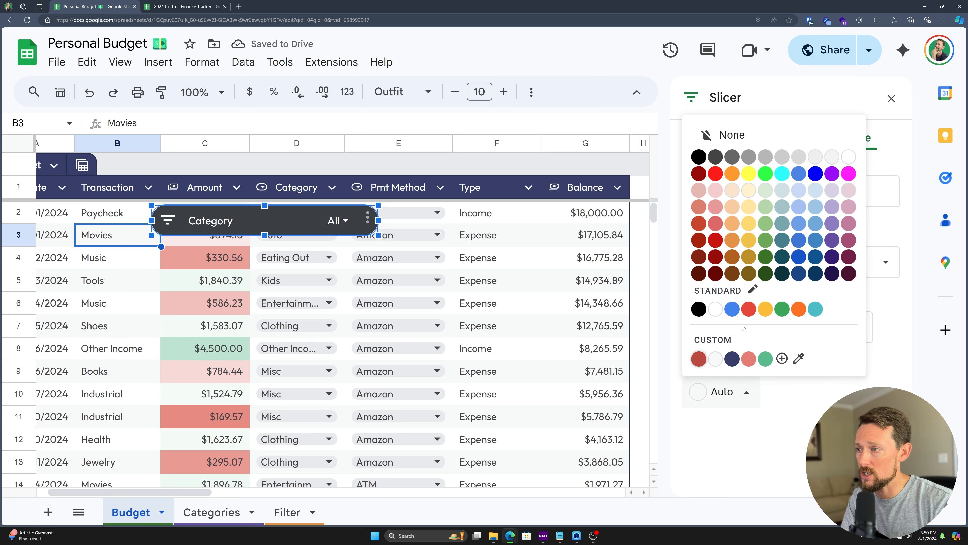
left_click(832, 273)
left_click(714, 393)
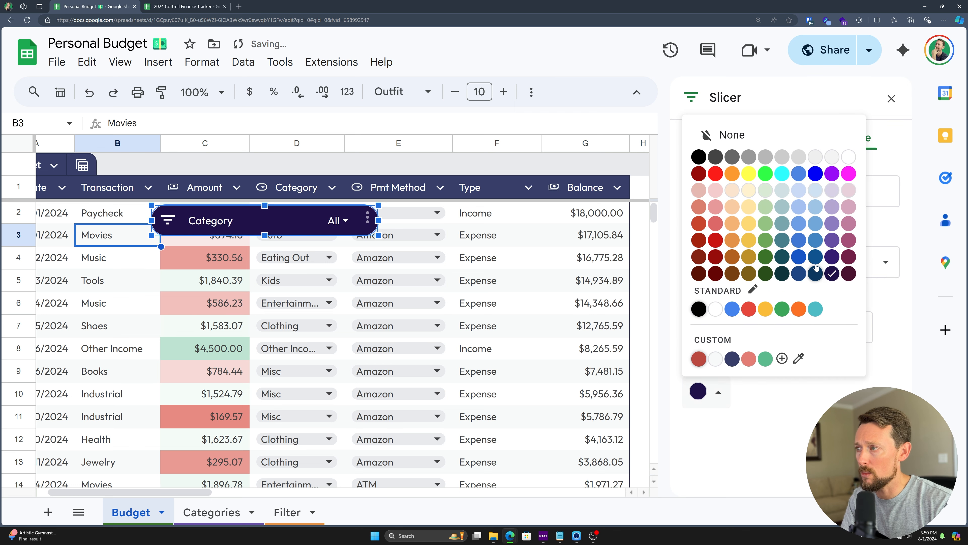
left_click(737, 360)
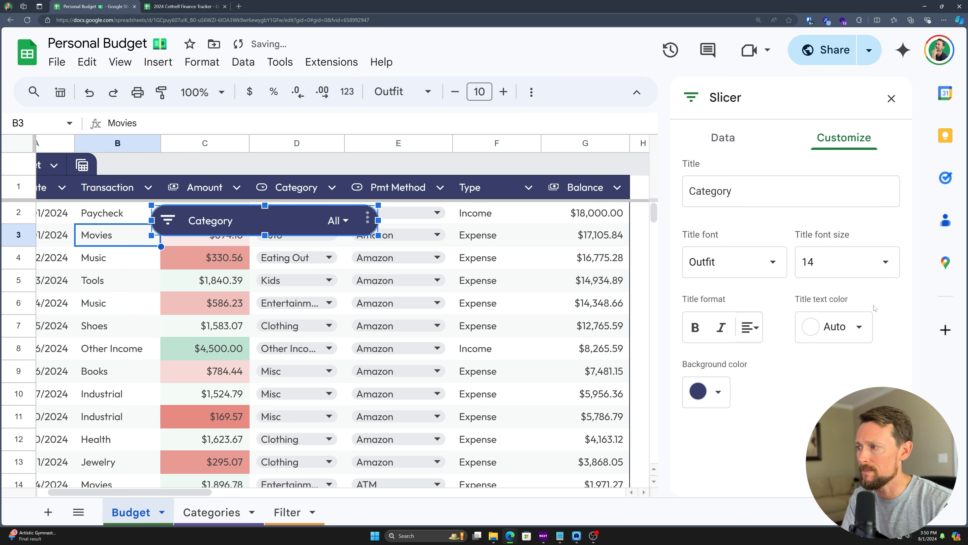
left_click(859, 328)
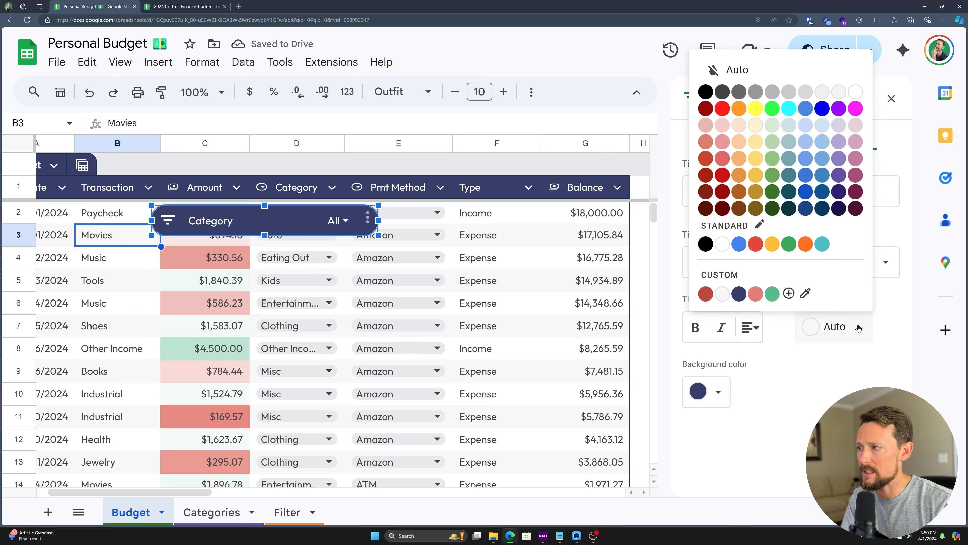
left_click(723, 244)
left_click(697, 328)
Step: Move the Category slicer into row 1 beside the Budget table and make row 1 taller
left_click_drag(282, 218, 482, 194)
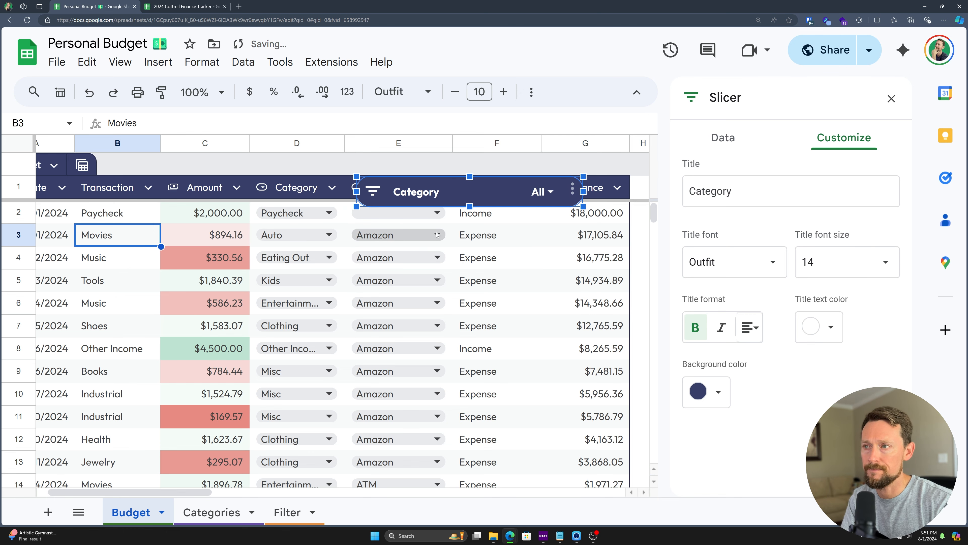
scroll(437, 235, "right", 5)
left_click_drag(253, 194, 533, 188)
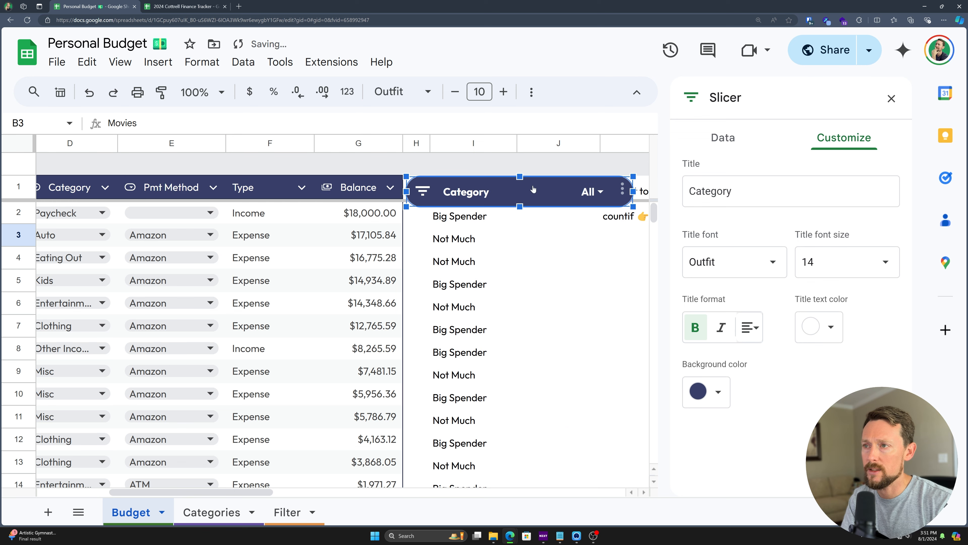
left_click(19, 175)
left_click_drag(19, 199, 19, 215)
scroll(491, 204, "left", 3)
left_click(659, 198)
left_click_drag(659, 197, 659, 201)
scroll(617, 301, "down", 4)
scroll(616, 301, "down", 10)
scroll(616, 301, "up", 12)
left_click(739, 196)
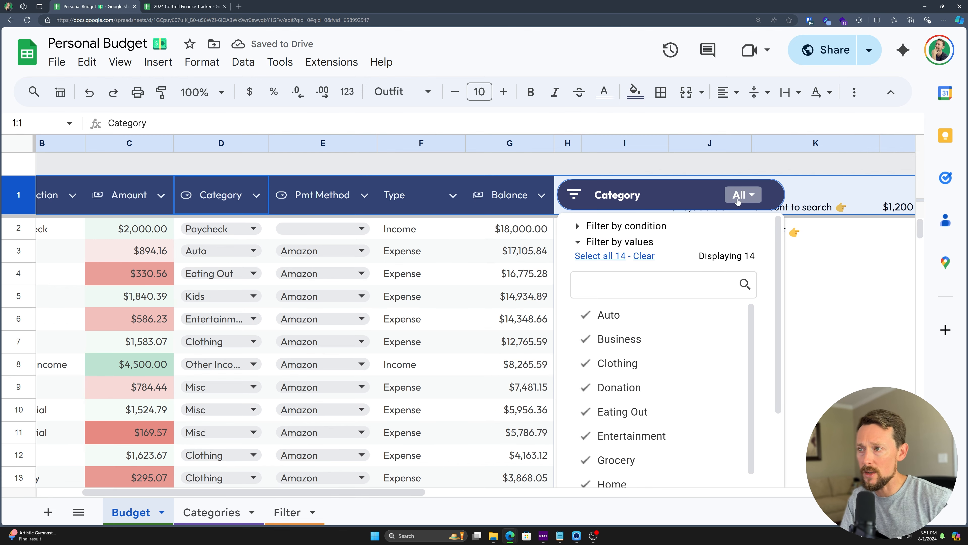
scroll(638, 259, "down", 2)
scroll(639, 260, "down", 3)
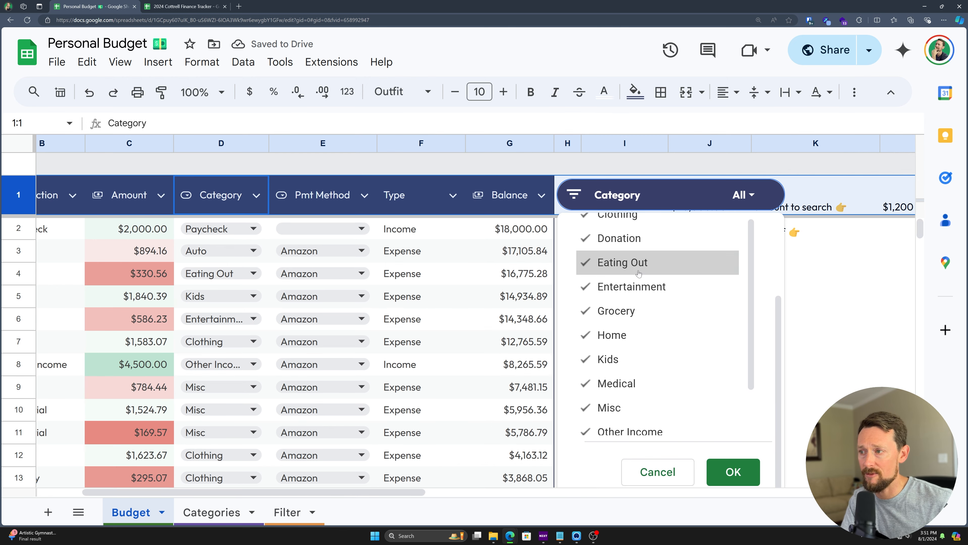
scroll(637, 261, "down", 2)
scroll(630, 261, "up", 3)
scroll(629, 262, "up", 3)
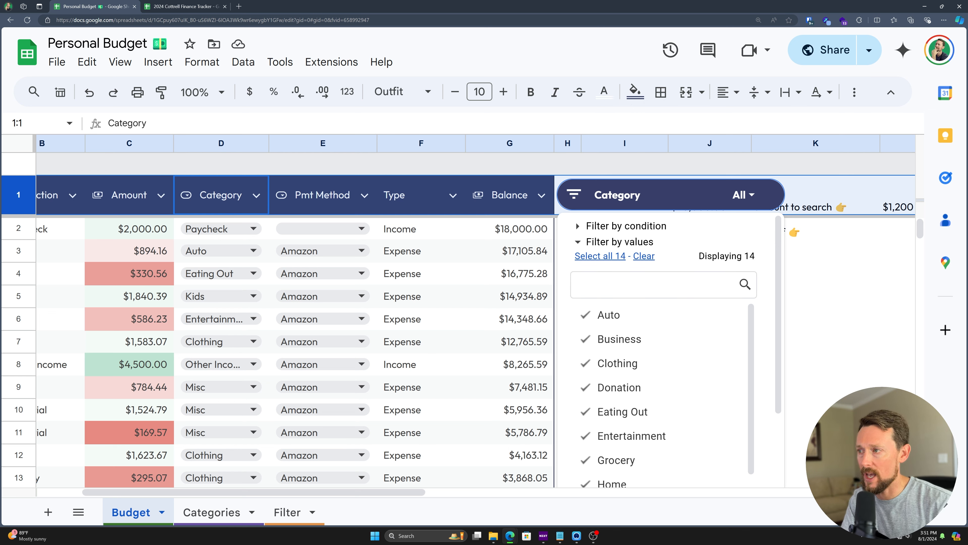
left_click(643, 261)
left_click(610, 314)
left_click(628, 340)
left_click(618, 363)
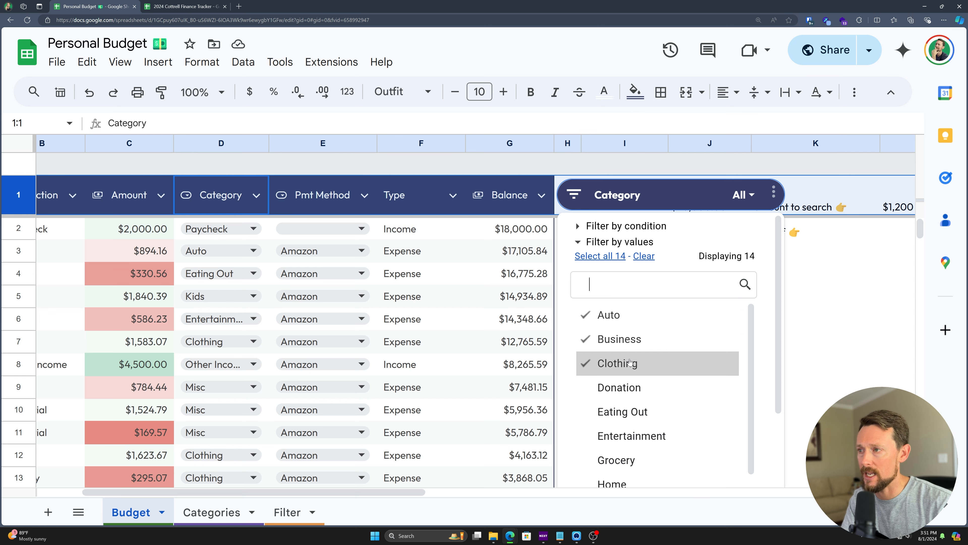
scroll(767, 322, "down", 3)
scroll(767, 322, "down", 2)
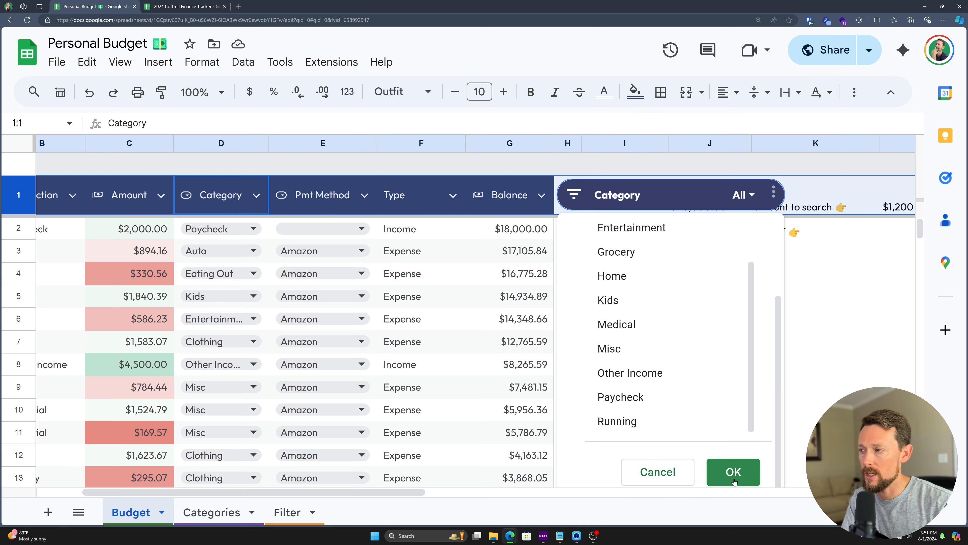
left_click(732, 470)
scroll(320, 297, "left", 3)
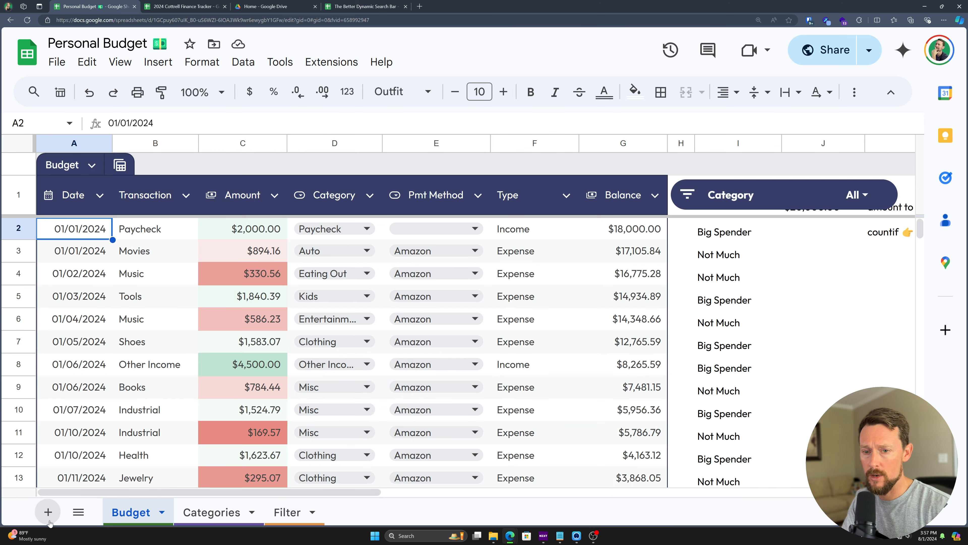
Step: Add a new sheet named Search with a red tab, placed last
left_click(48, 512)
double_click(202, 519)
type("Search")
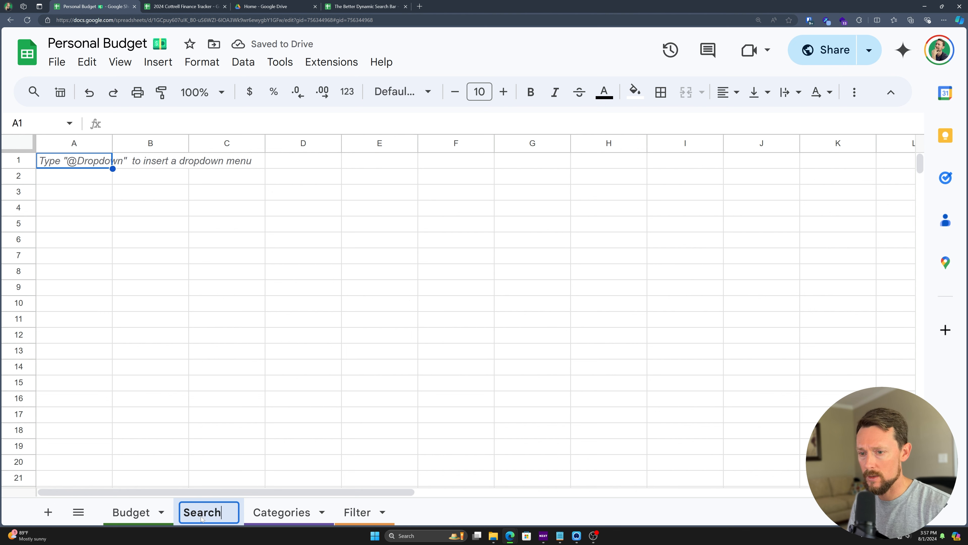
key("Return")
right_click(185, 507)
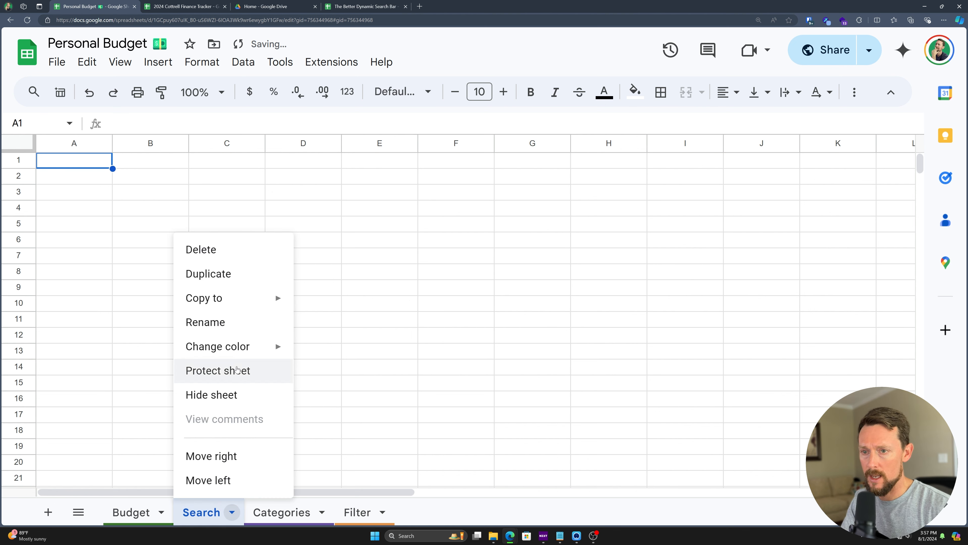
mouse_move(255, 346)
left_click(326, 287)
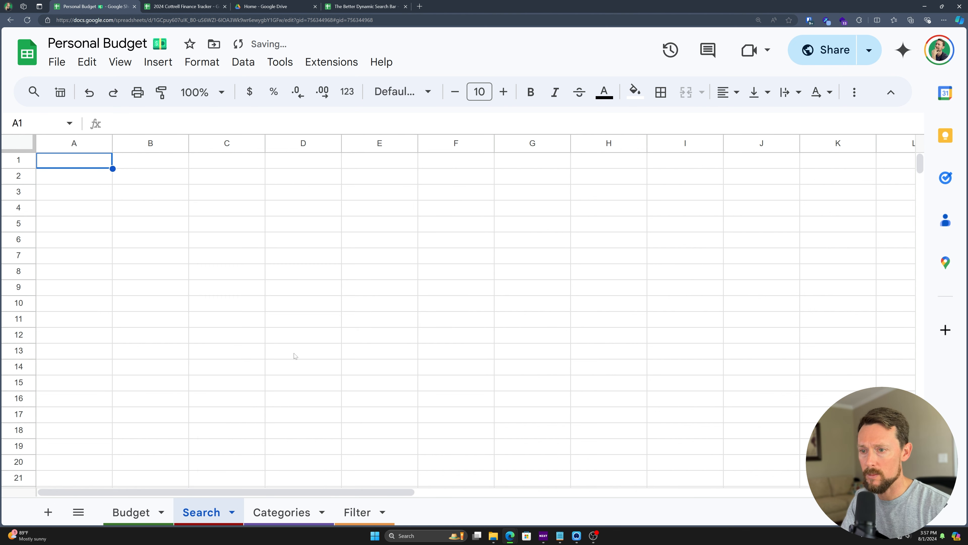
left_click_drag(208, 505, 355, 513)
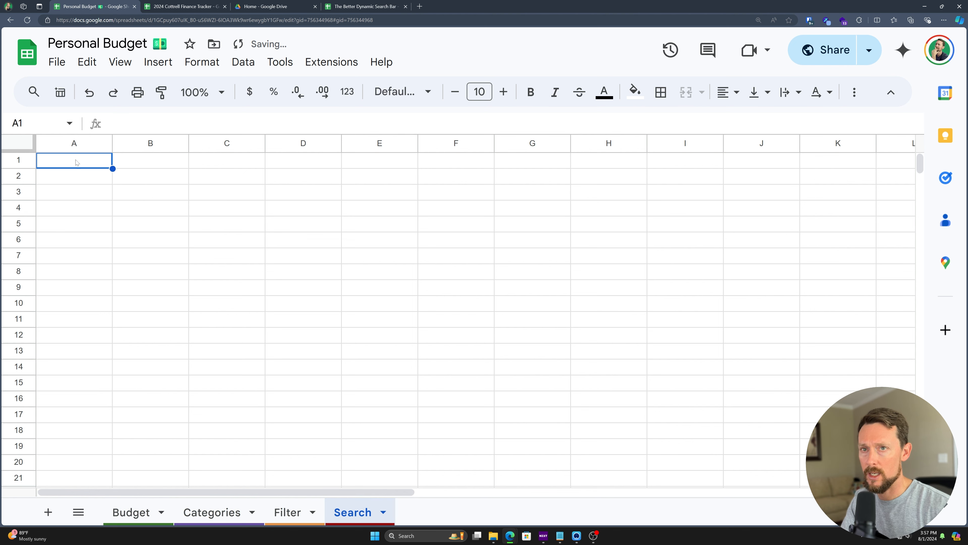
Step: Hide gridlines on the Search sheet and label B1 'search term:'
left_click(120, 62)
mouse_move(267, 89)
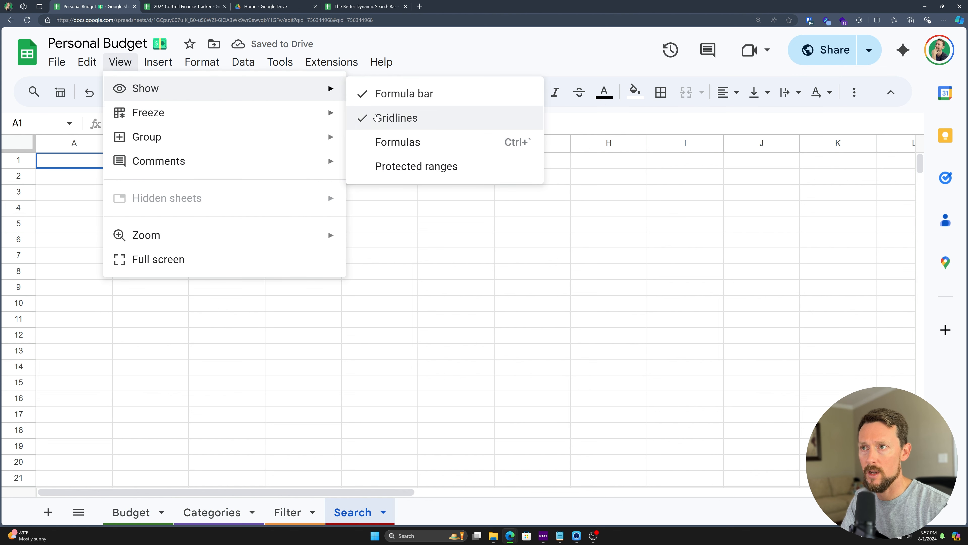
left_click(396, 118)
left_click(129, 160)
type("sea")
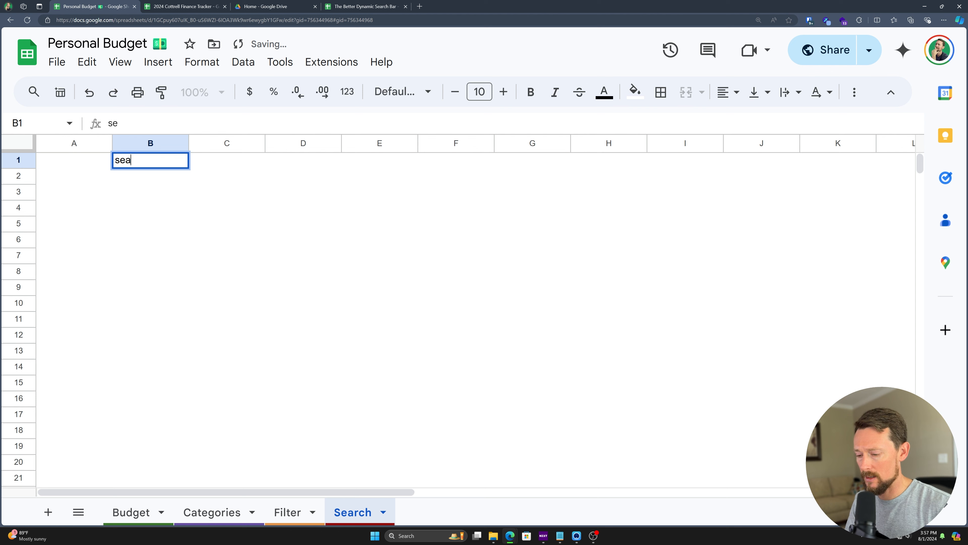
type("rch term:")
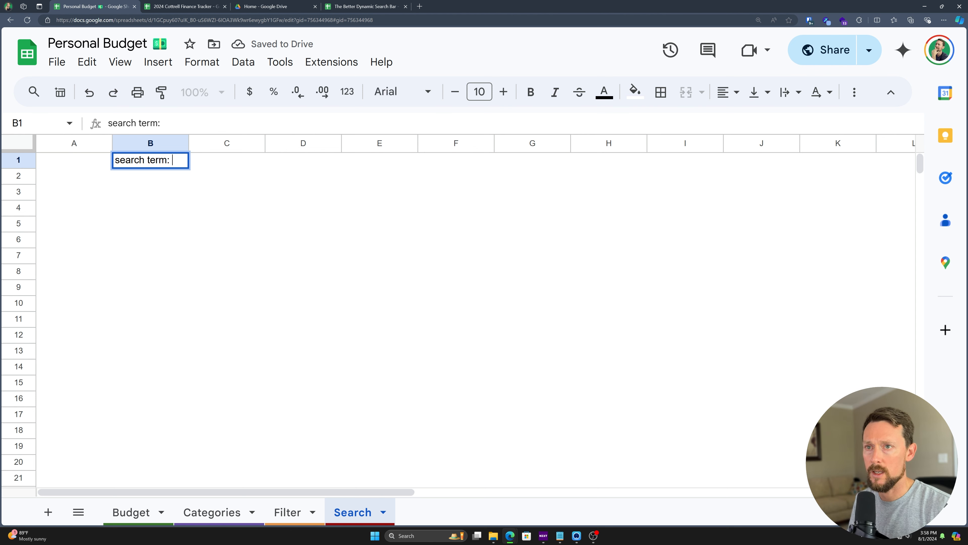
key("Tab")
Step: Make B1:C1 bold with all borders and a light green fill
key("shift+Left")
key("ctrl+b")
left_click(661, 92)
left_click(669, 125)
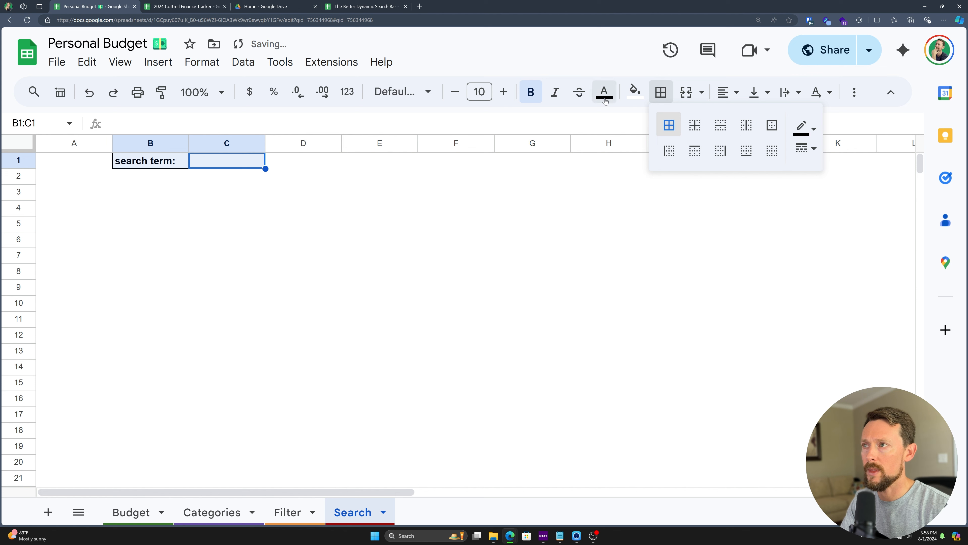
left_click(634, 92)
left_click(706, 178)
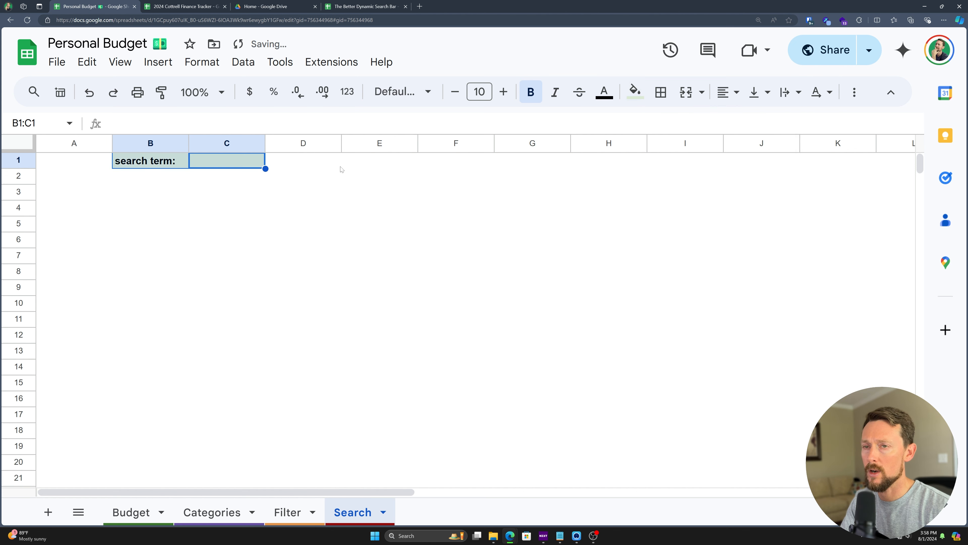
left_click(214, 207)
left_click(77, 196)
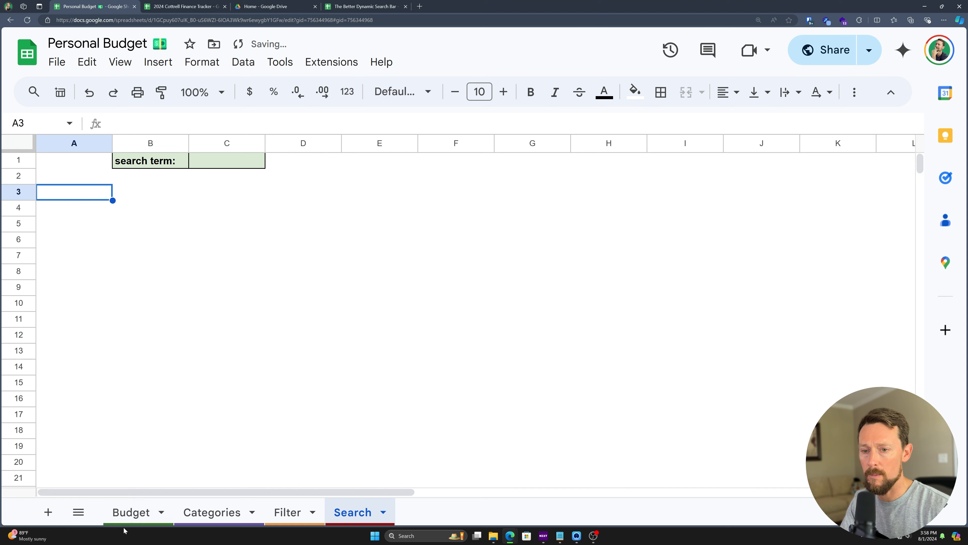
Step: Paste the copied Budget header row into A2 of the Search sheet
left_click(129, 512)
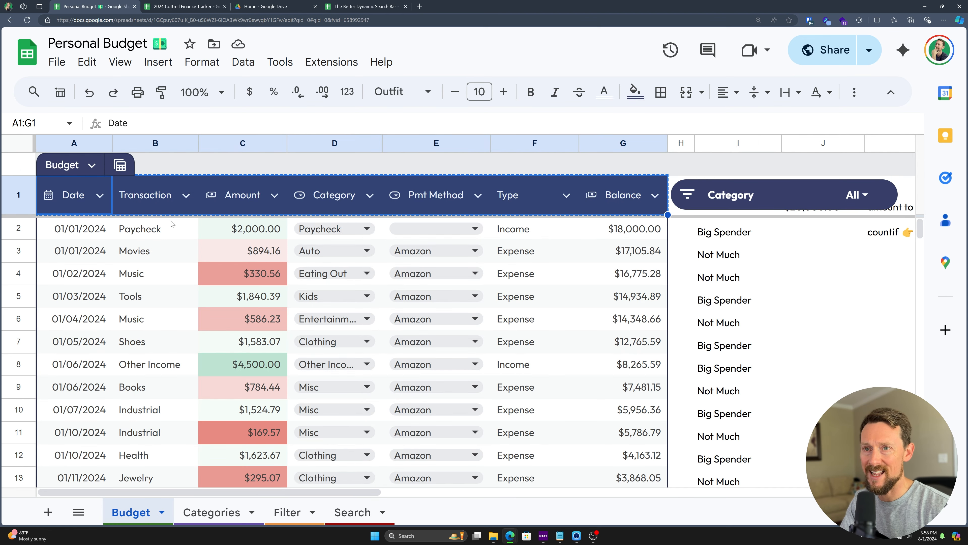
left_click(352, 512)
left_click(54, 178)
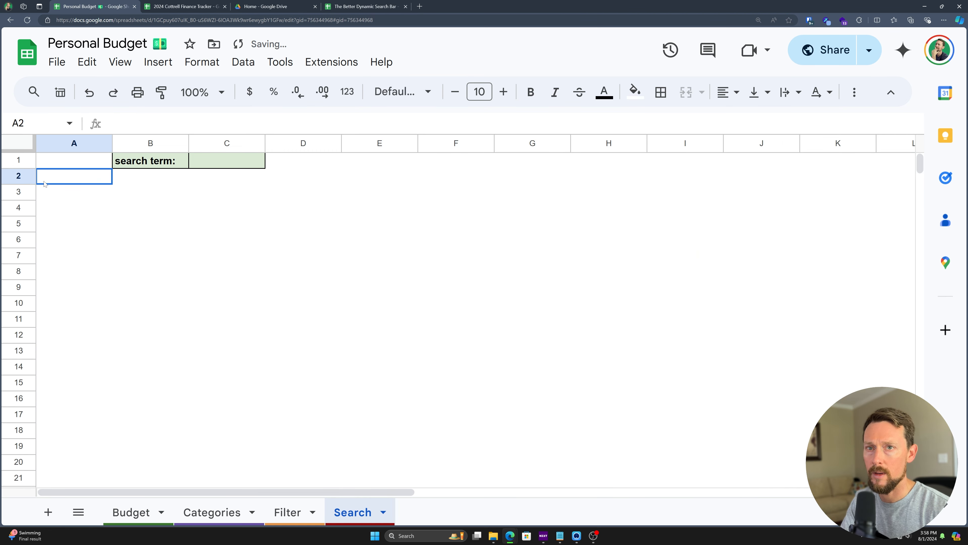
type("Date\tTransaction\tAmount\tCategory\tPmt Method\tType\tBalance")
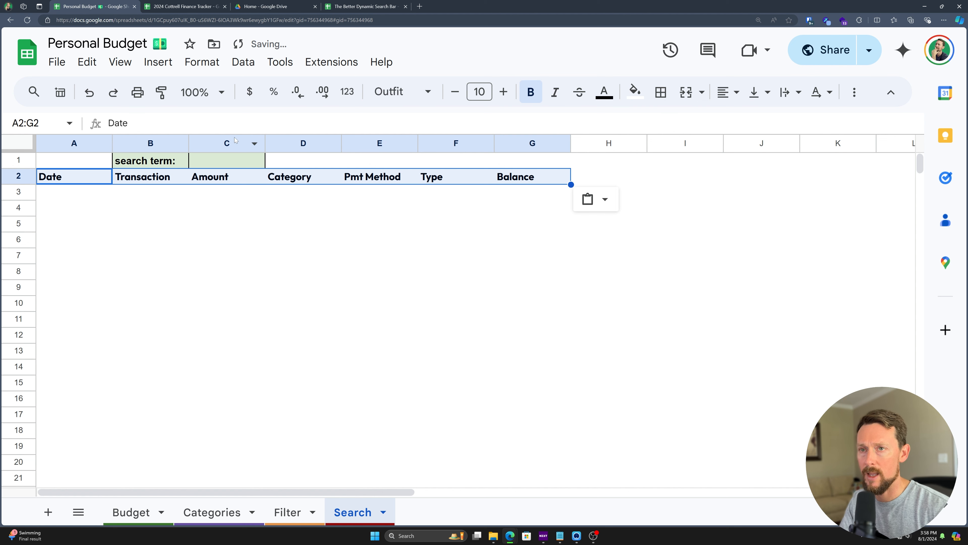
Step: Enter pay as the search term in C1 after trying kids and paycheck
left_click(232, 163)
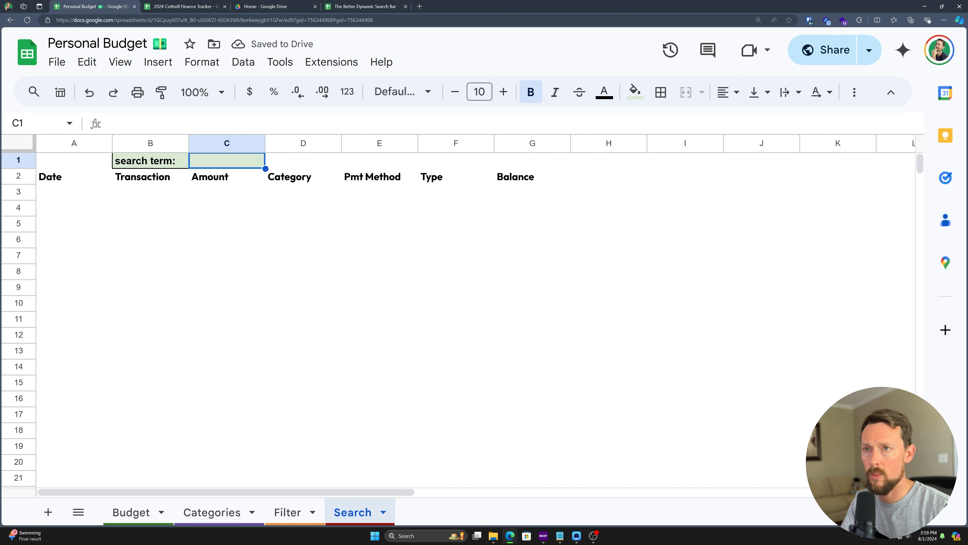
type("kids")
key("Return")
left_click(222, 168)
type("paycheck")
key("Return")
left_click(222, 167)
type("pay")
key("Return")
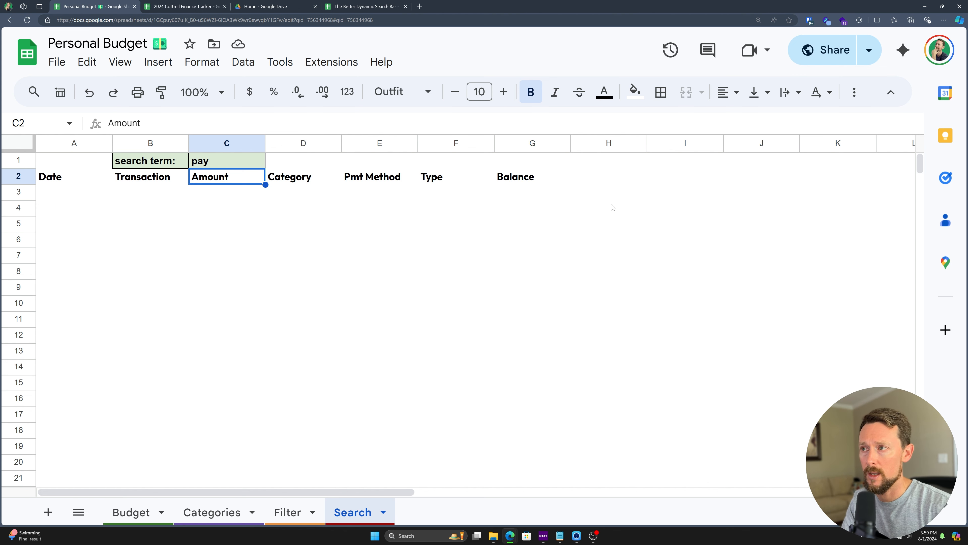
Step: Put test words pay and paycheck in I1:J1 and kids in J2
left_click(660, 164)
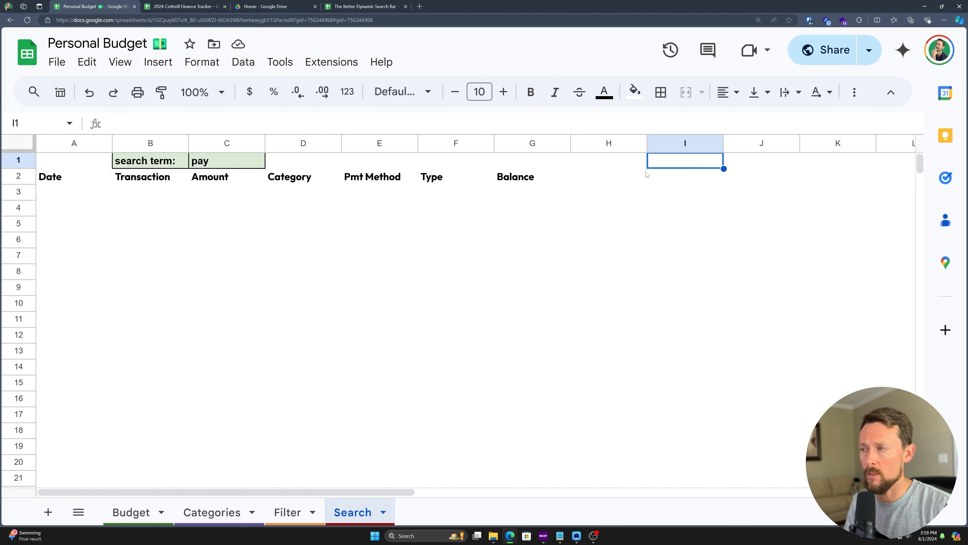
type("pay")
key("Tab")
type("pay")
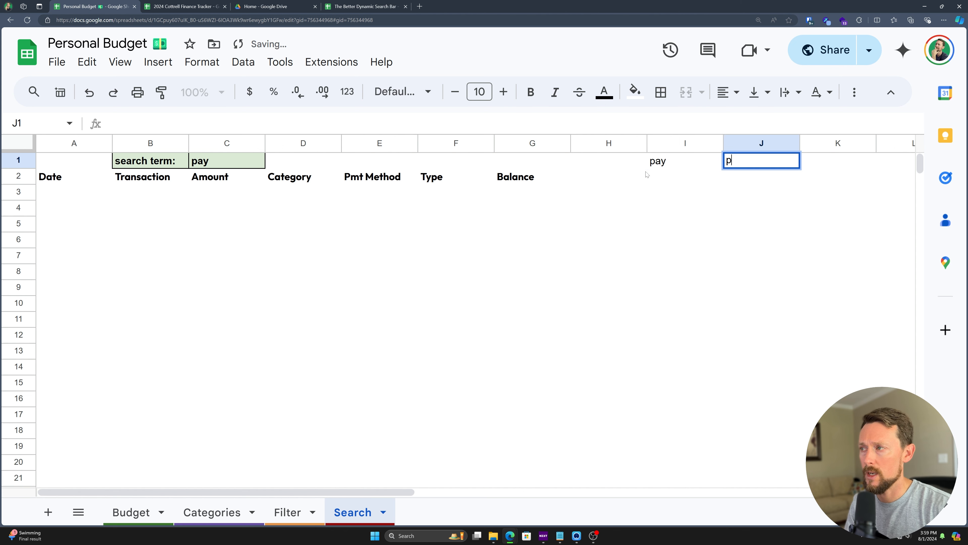
type("check")
key("Return")
key("Tab")
type("kids")
key("Return")
Step: Enter the test formula =SEARCH(I1,J1) in I3
type("=search")
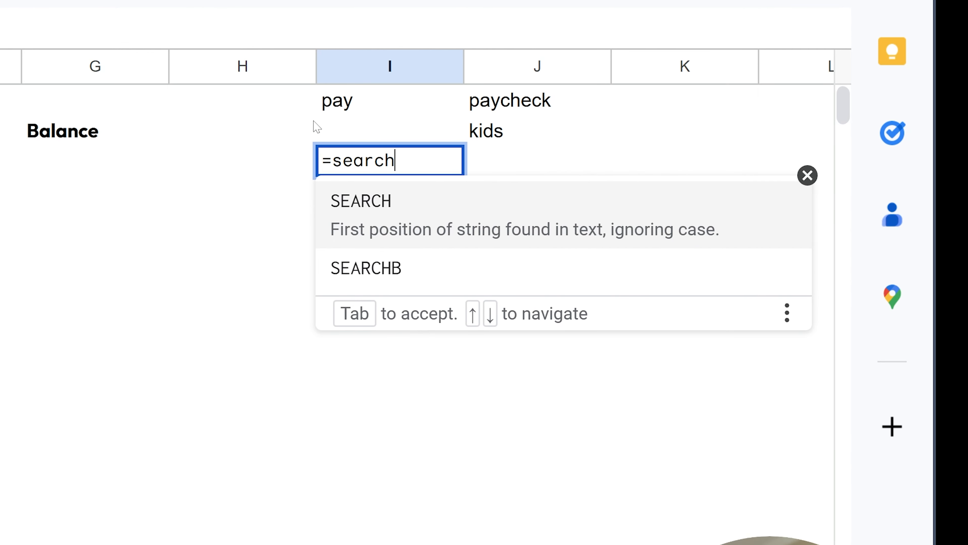
key("Tab")
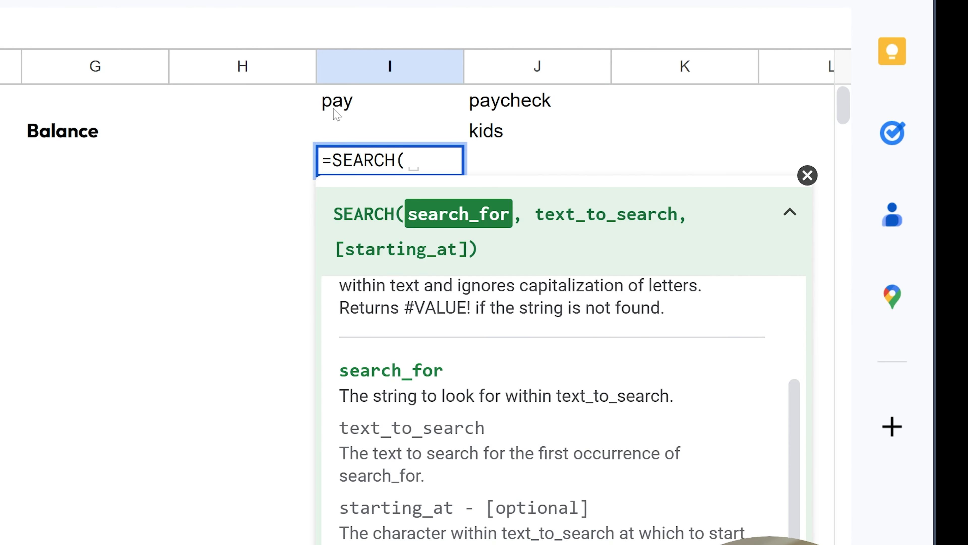
left_click(344, 102)
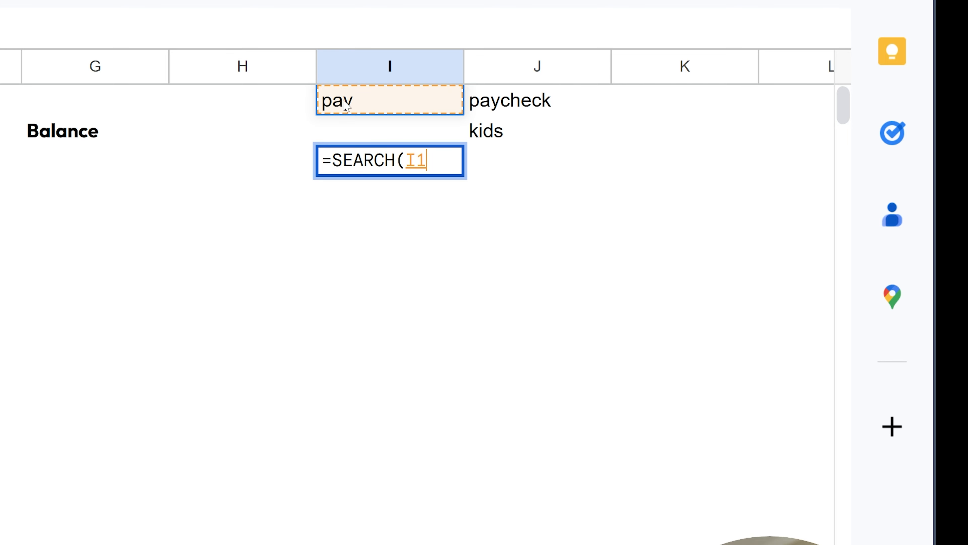
type(",")
left_click(542, 105)
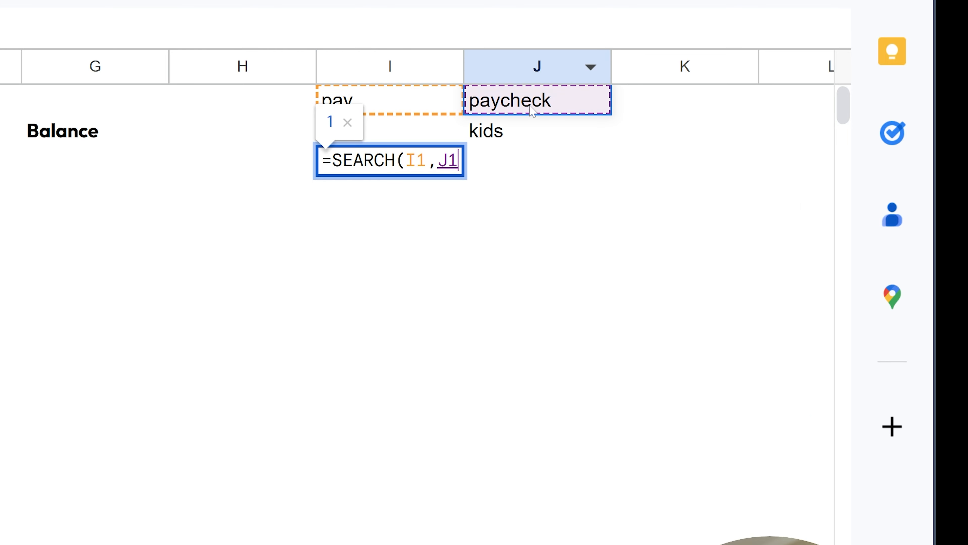
type(")")
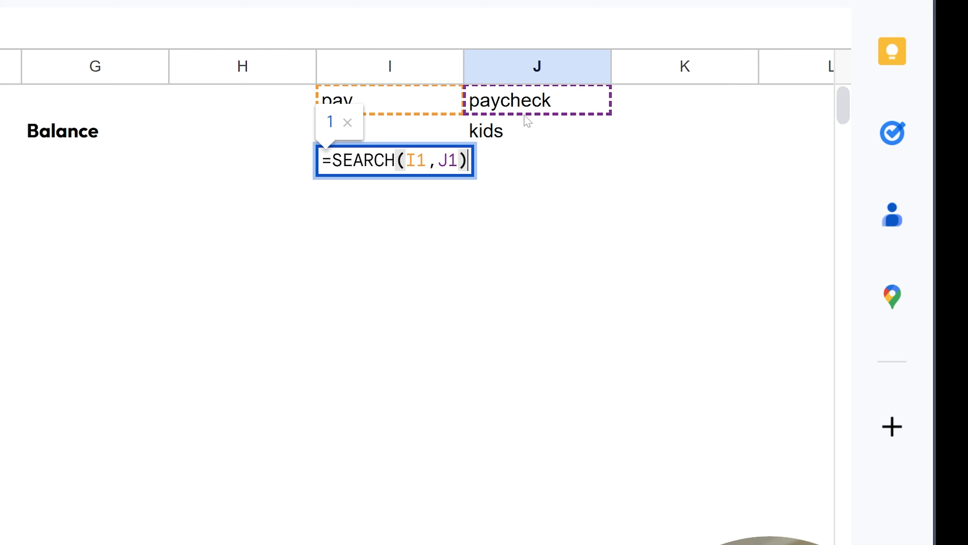
key("Return")
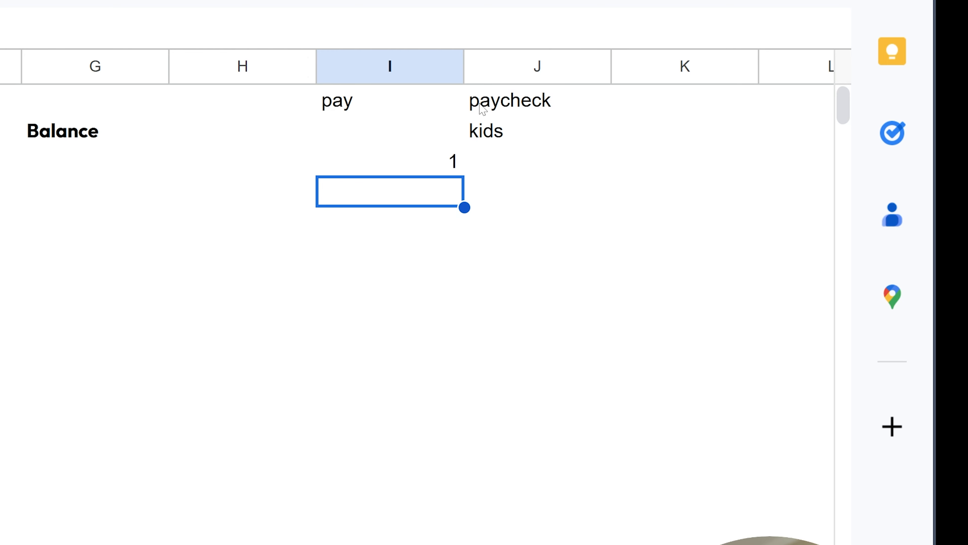
Step: Test the SEARCH formula with term check, then against J2 with term ds
left_click(352, 110)
type("check")
key("Return")
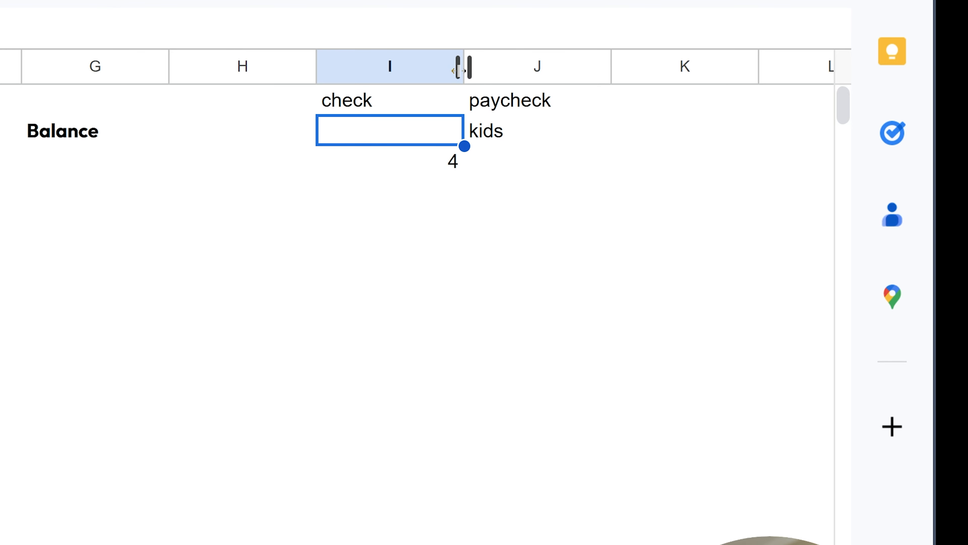
key("Down")
key("Return")
key("Left")
key("BackSpace")
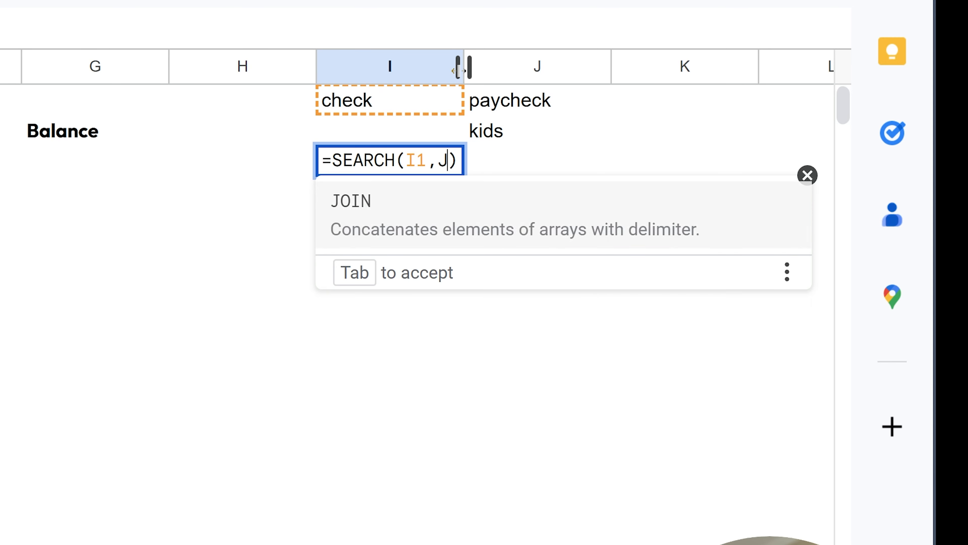
type("2")
key("Return")
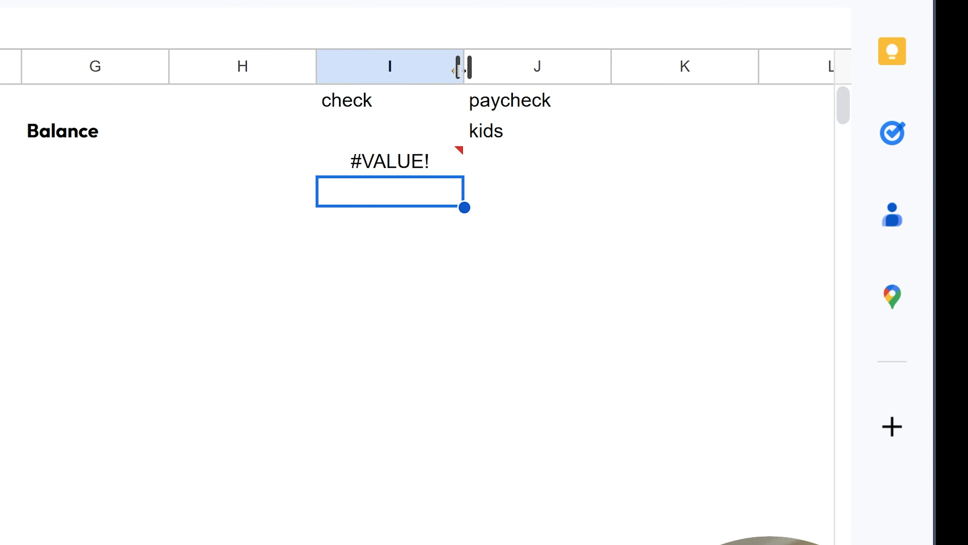
key("Up")
key("Up")
key("Up")
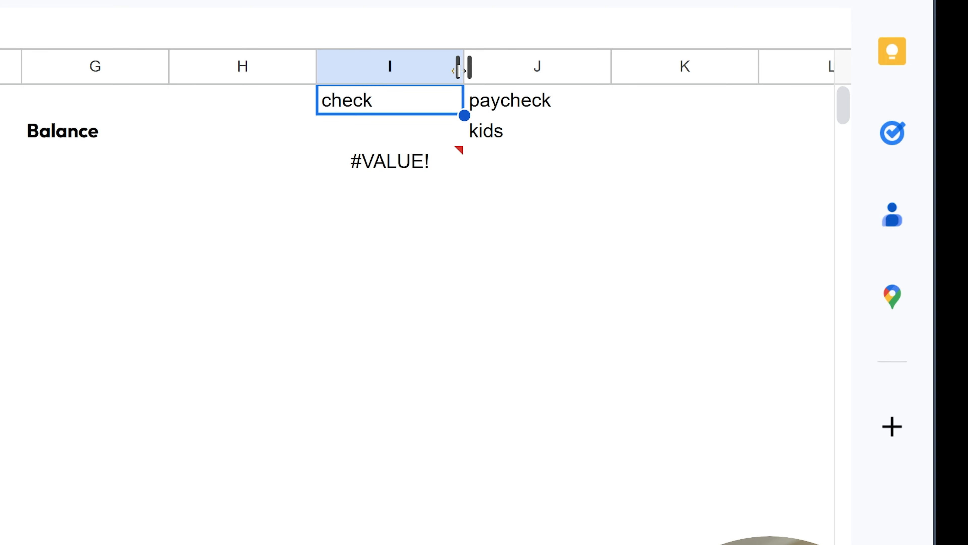
type("ds")
key("Return")
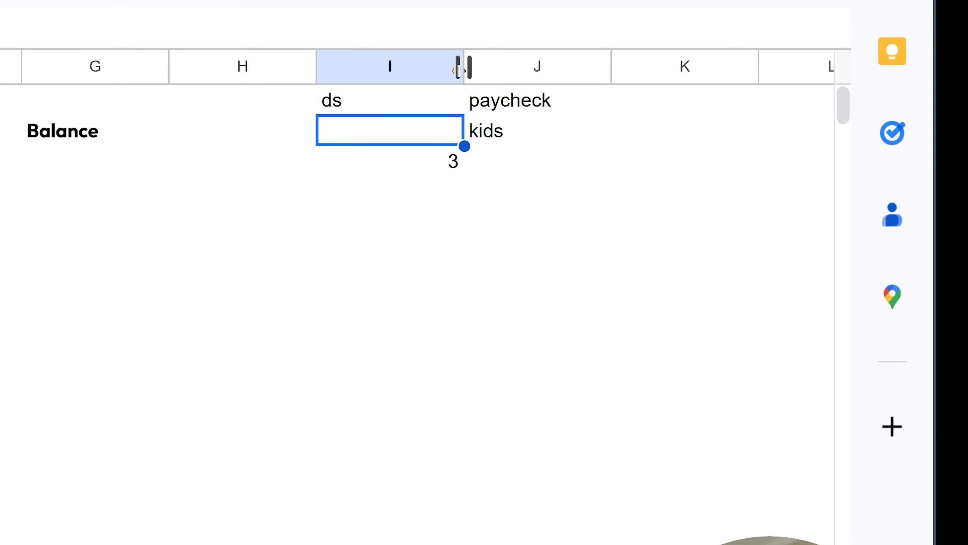
Step: Delete the test columns I and J, then begin a formula in A3
left_click_drag(495, 73, 417, 54)
right_click(418, 54)
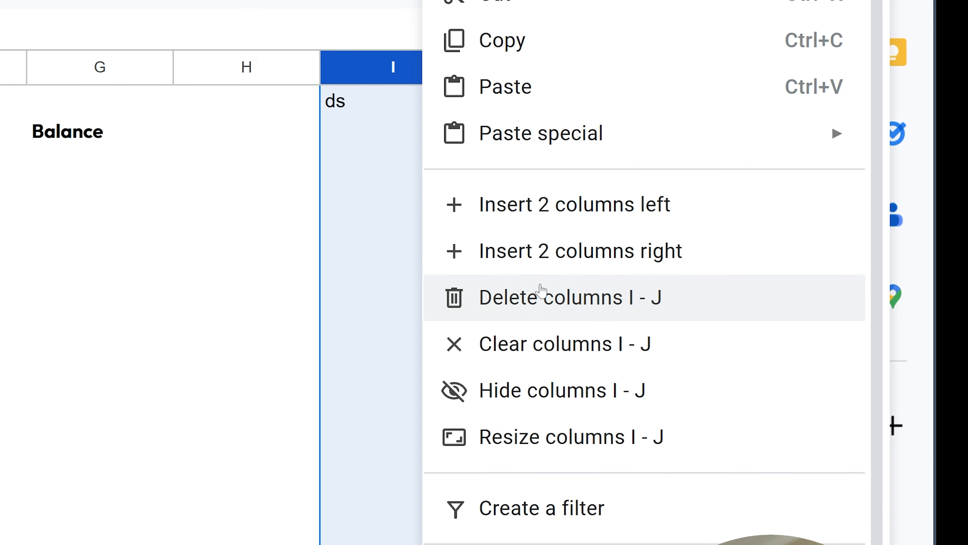
left_click(542, 293)
left_click(76, 209)
key("Up")
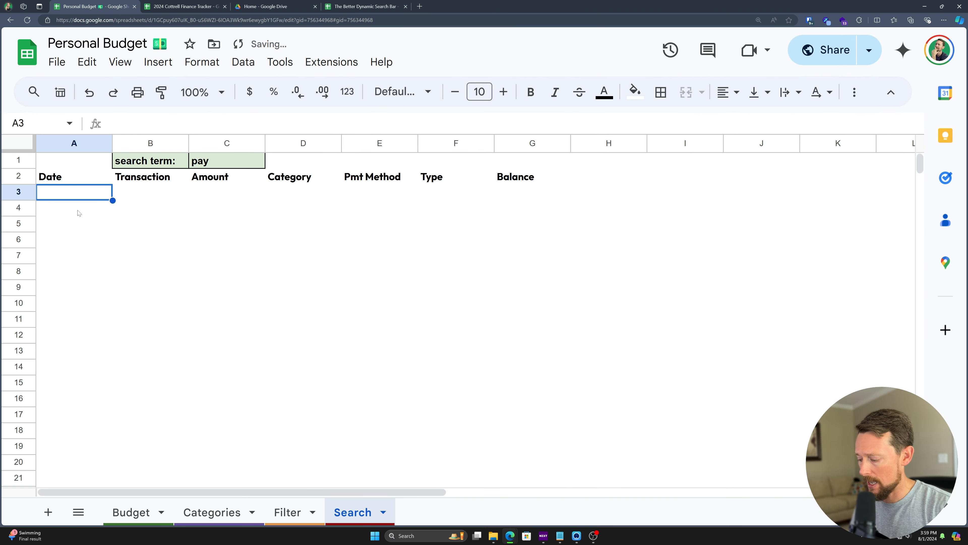
type("=")
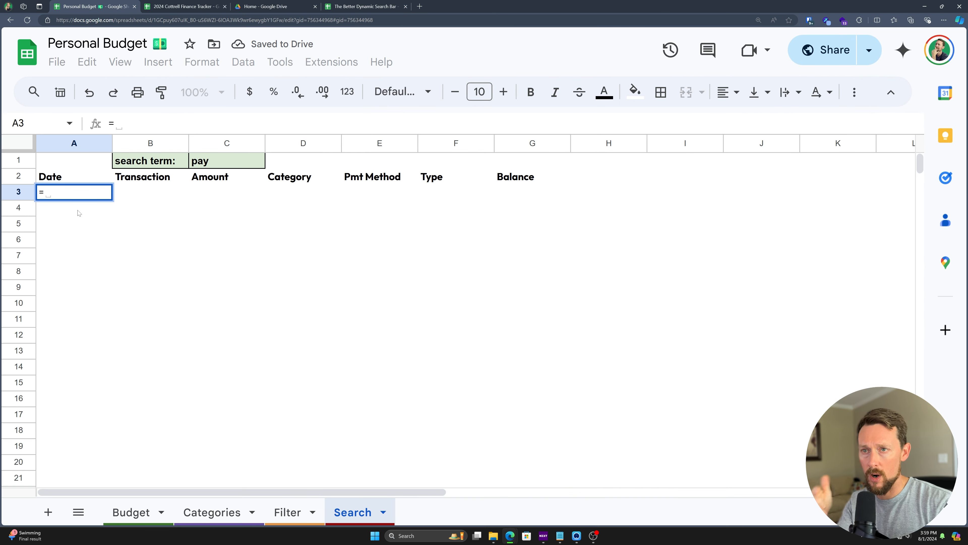
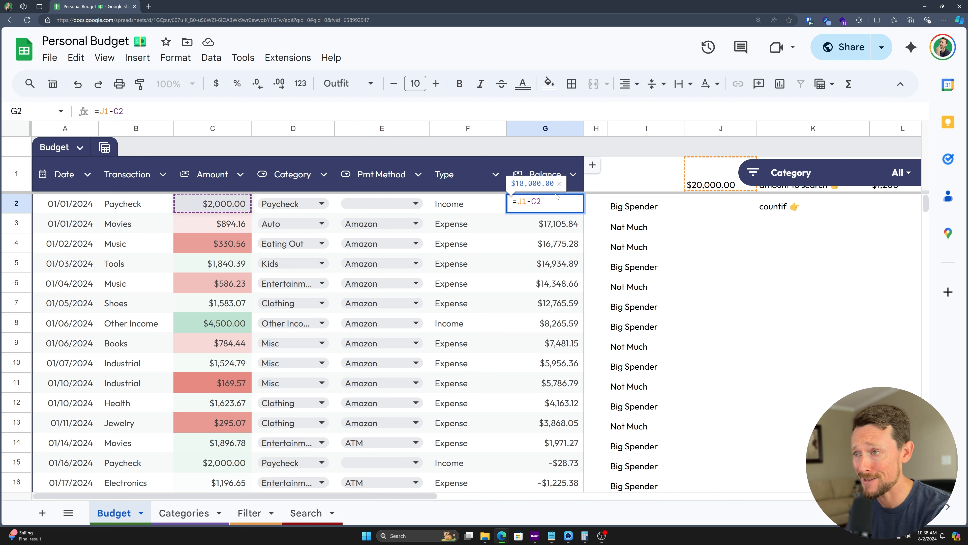
Step: Leave G2 unchanged and review the Amount column down to the final balance
key("Escape")
scroll(541, 279, "down", 5)
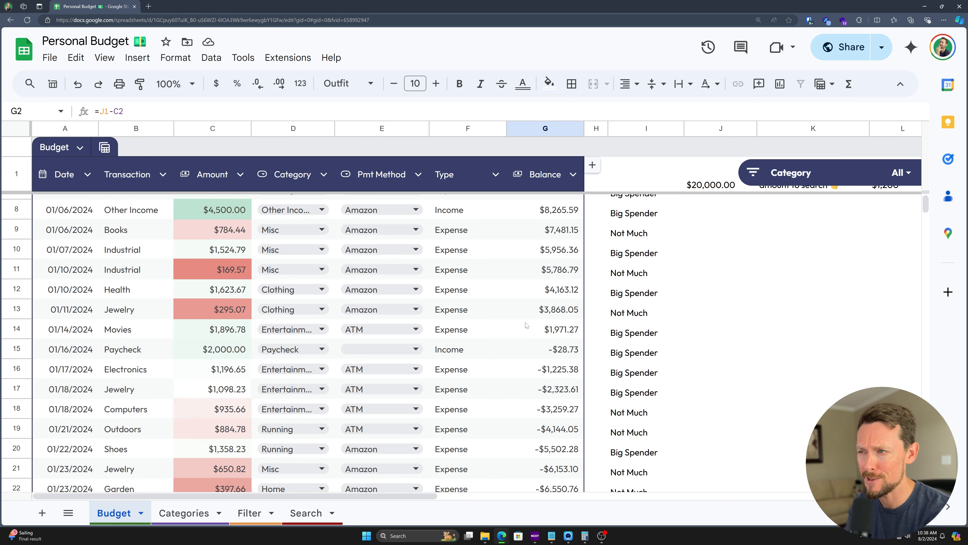
scroll(559, 311, "down", 7)
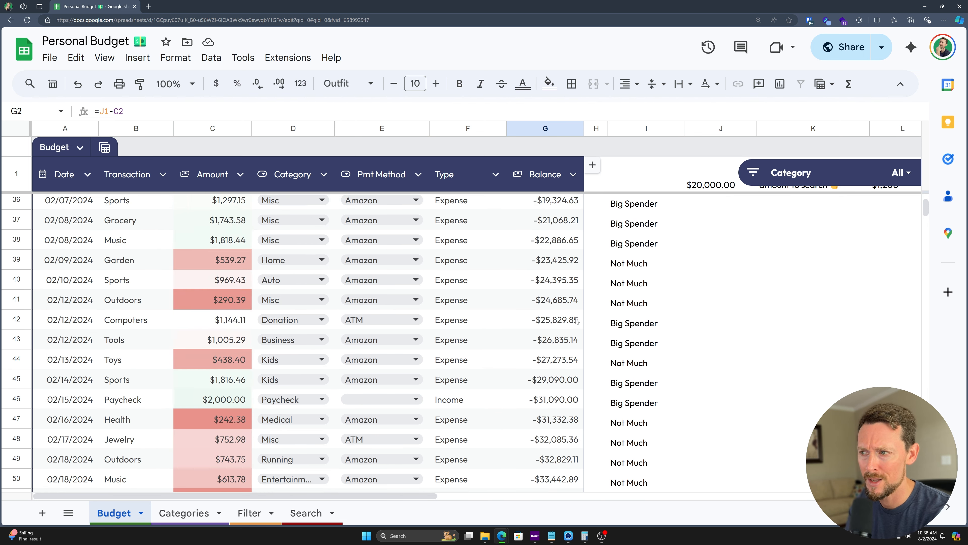
left_click(217, 128)
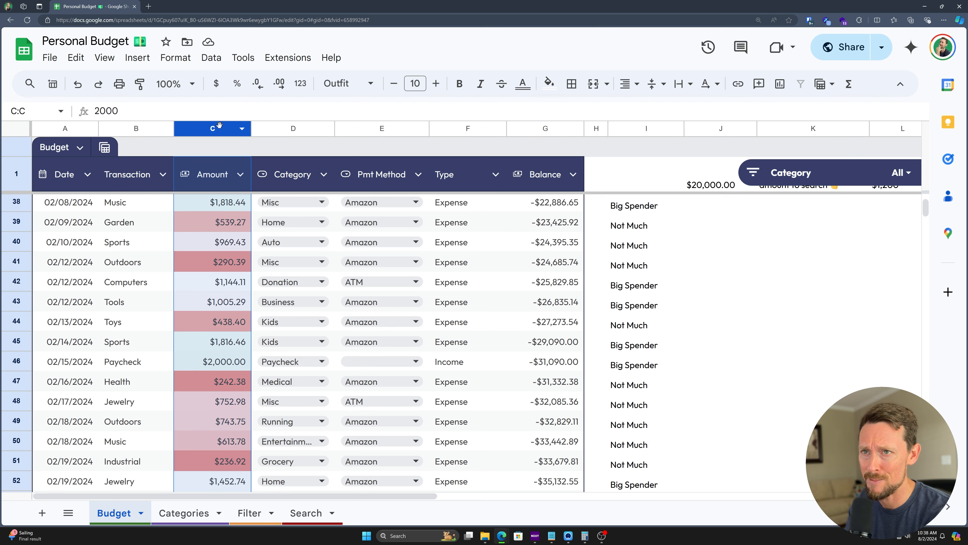
scroll(237, 248, "down", 7)
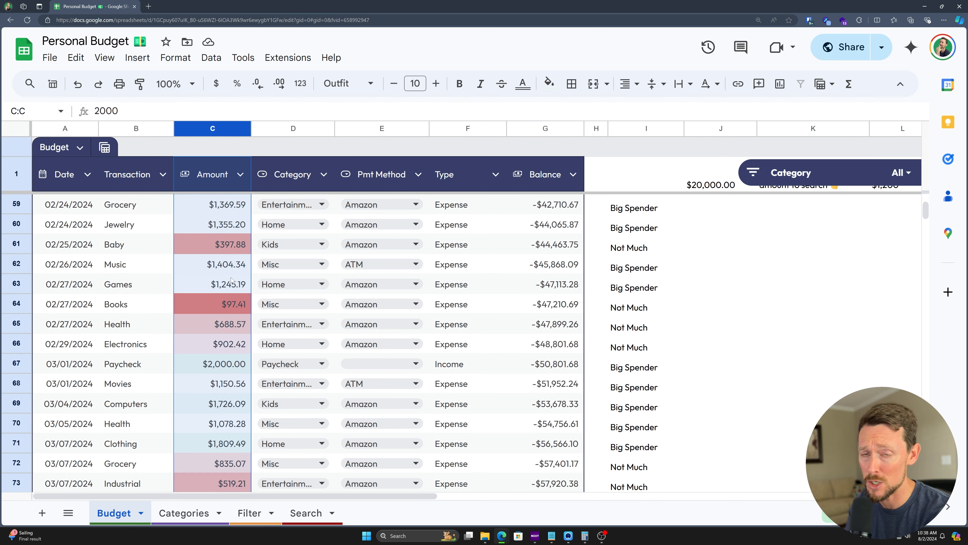
scroll(232, 281, "down", 3)
scroll(553, 287, "down", 4)
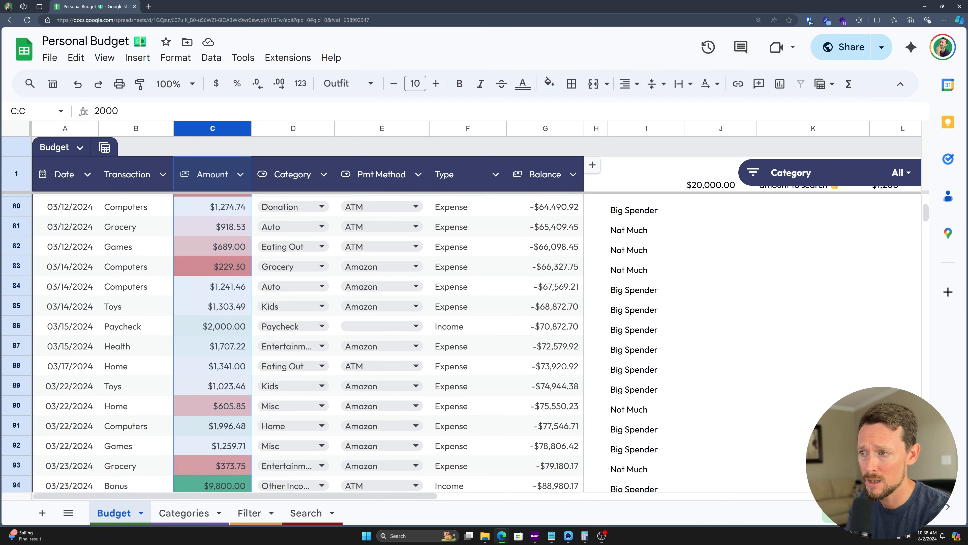
scroll(554, 287, "down", 5)
left_click(563, 331)
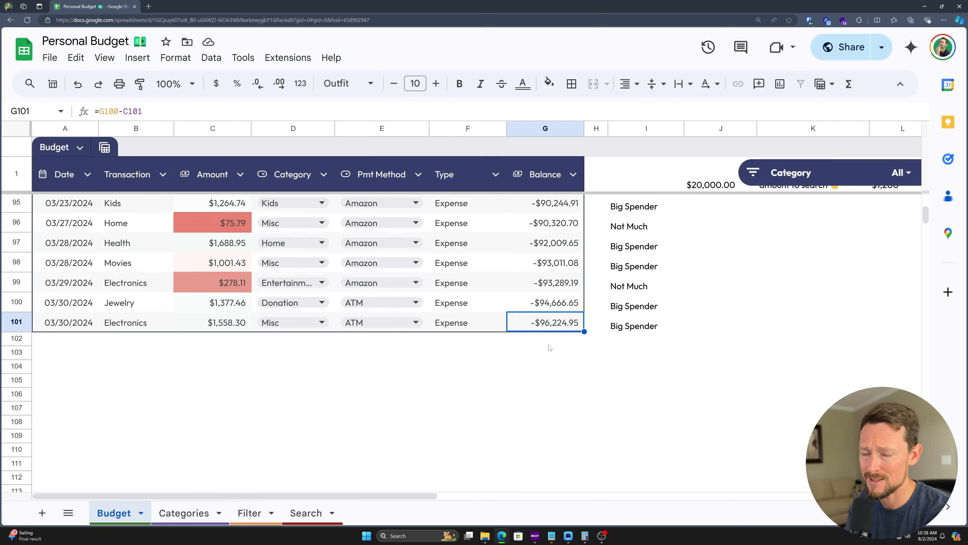
scroll(551, 348, "up", 20)
Step: Set the starting amount in J1 to 200,000
left_click(715, 184)
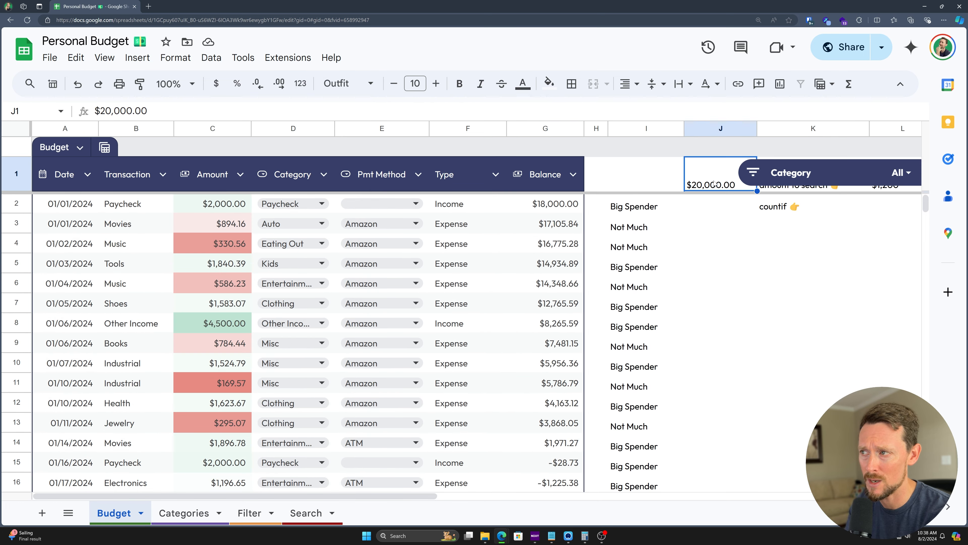
type("200")
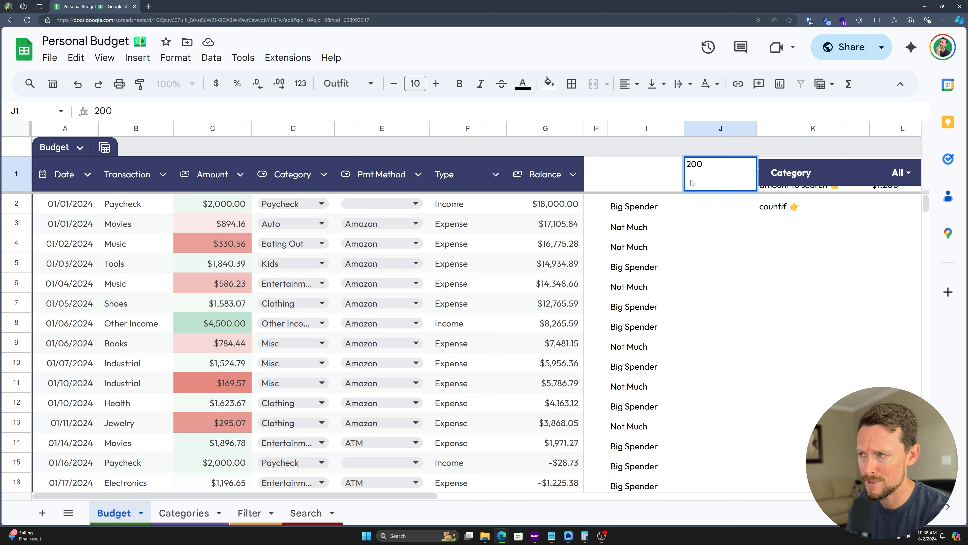
type(",00000")
key("Return")
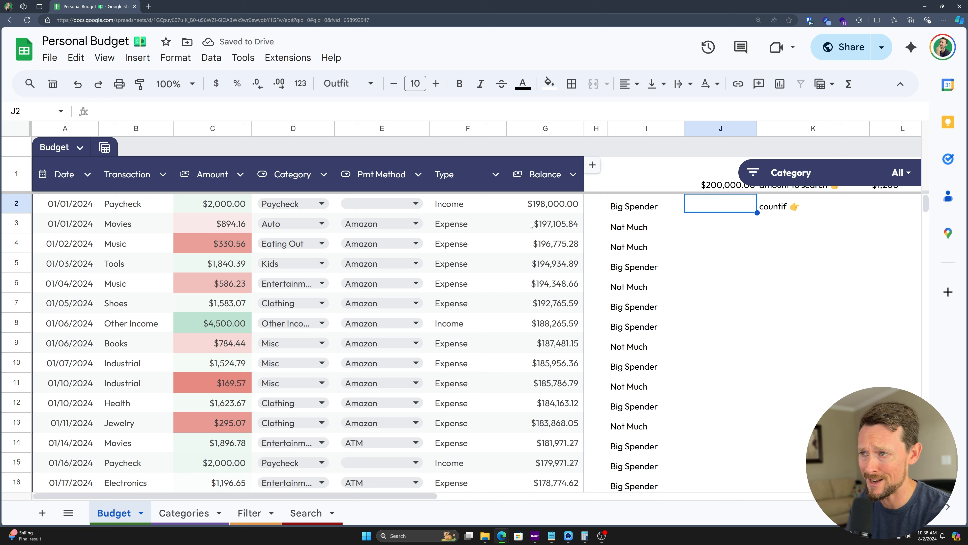
Step: Open the G2 balance formula and select its old J1-C2 calculation
left_click(553, 211)
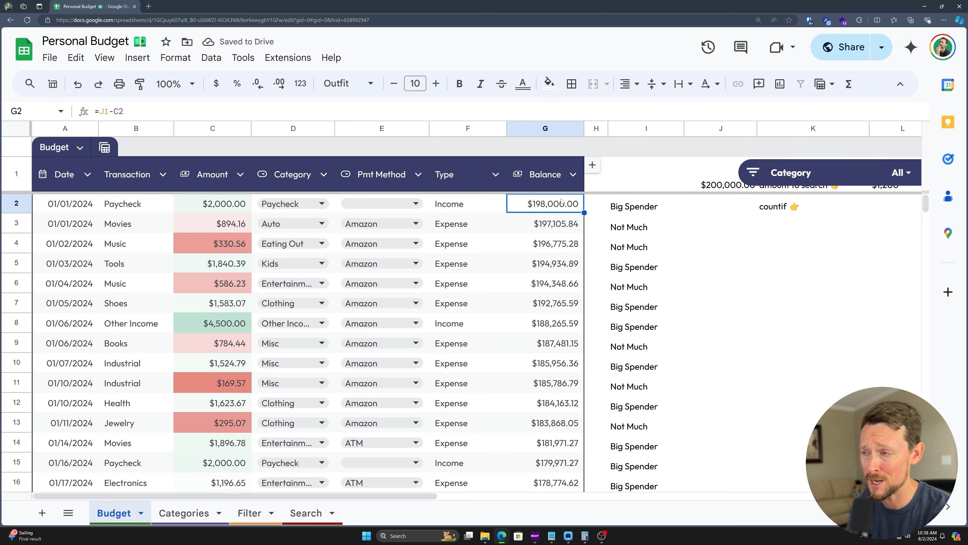
double_click(544, 206)
key("shift+Left")
key("shift+Left")
key("shift+Left")
key("shift+Left")
key("shift+Left")
Step: Rewrite G2 as =IF(F2="Income",J1+C2) and fill it down column G
key("BackSpace")
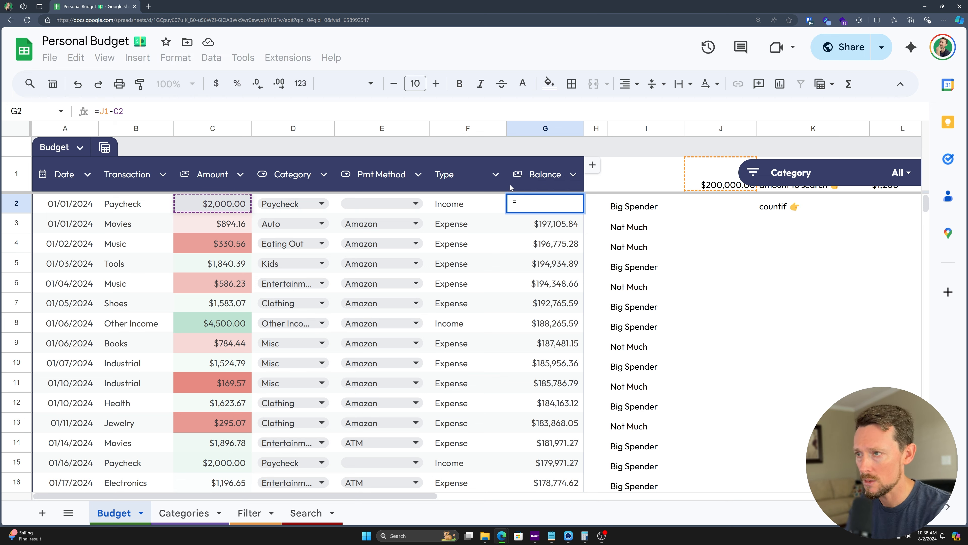
type("IF(")
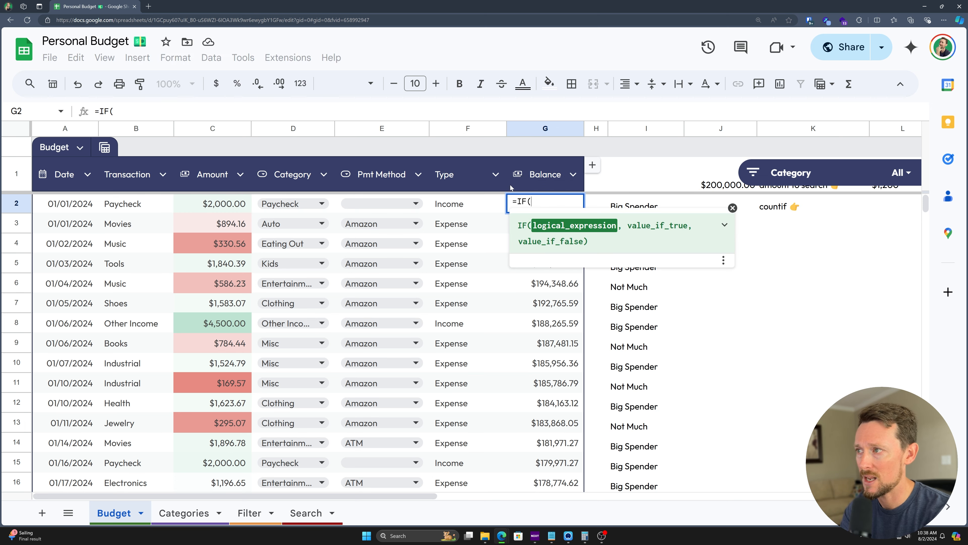
left_click(439, 204)
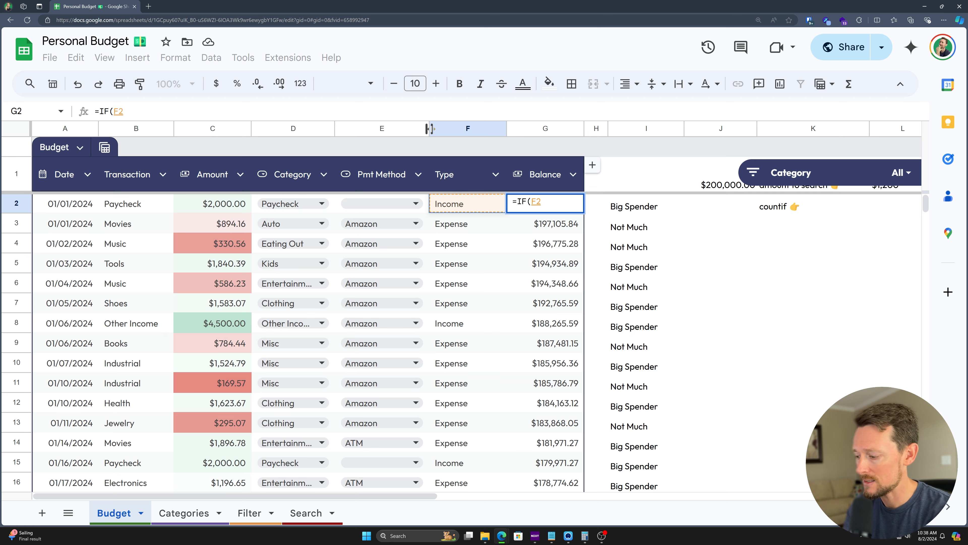
type("=\"Income")
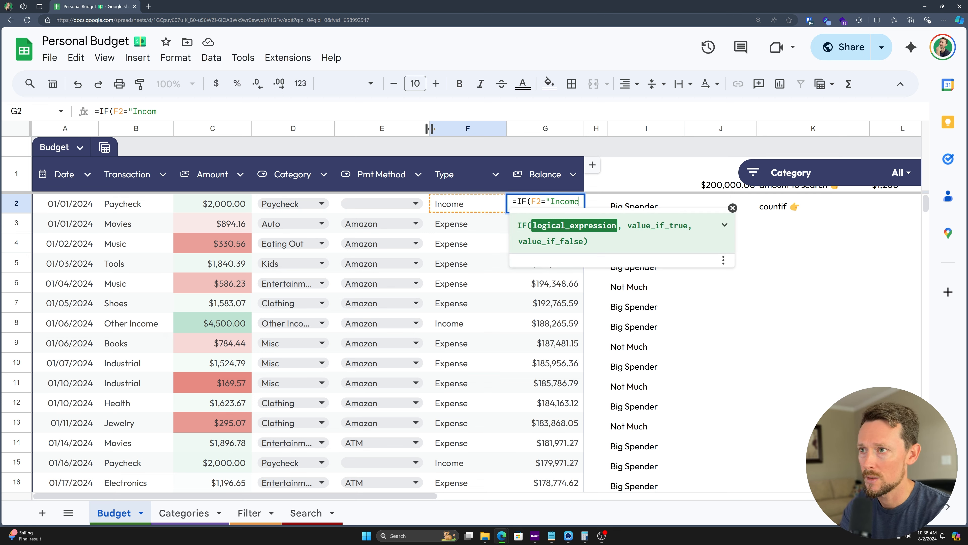
type("\"")
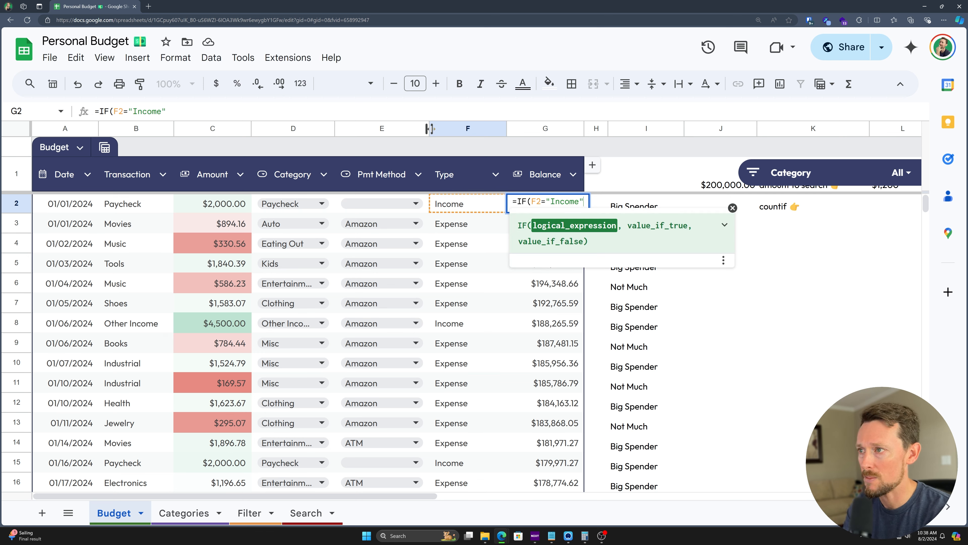
type(",")
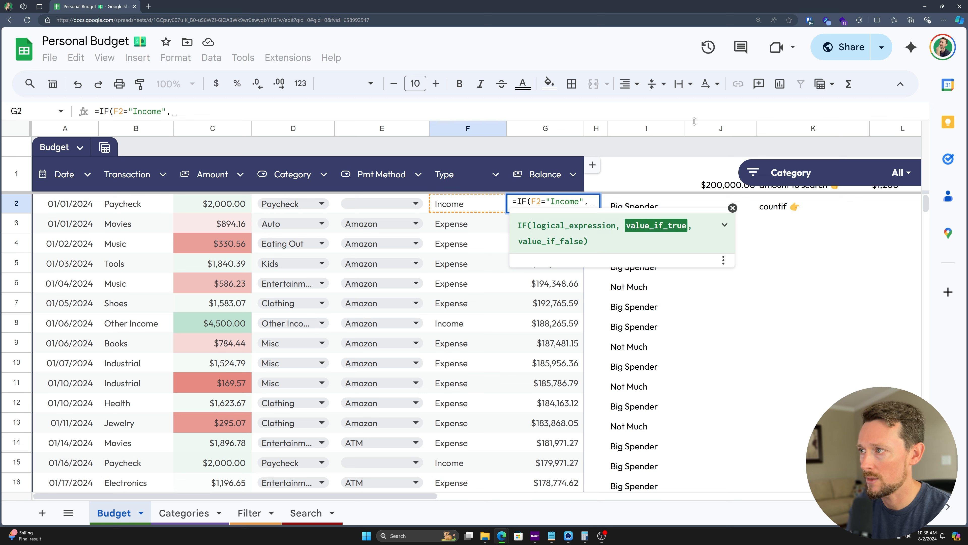
left_click(707, 179)
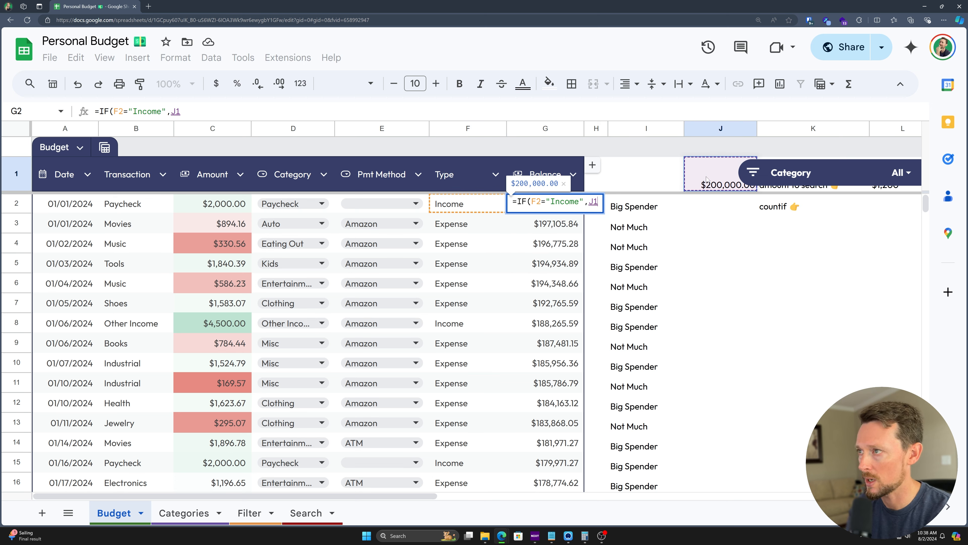
type("+")
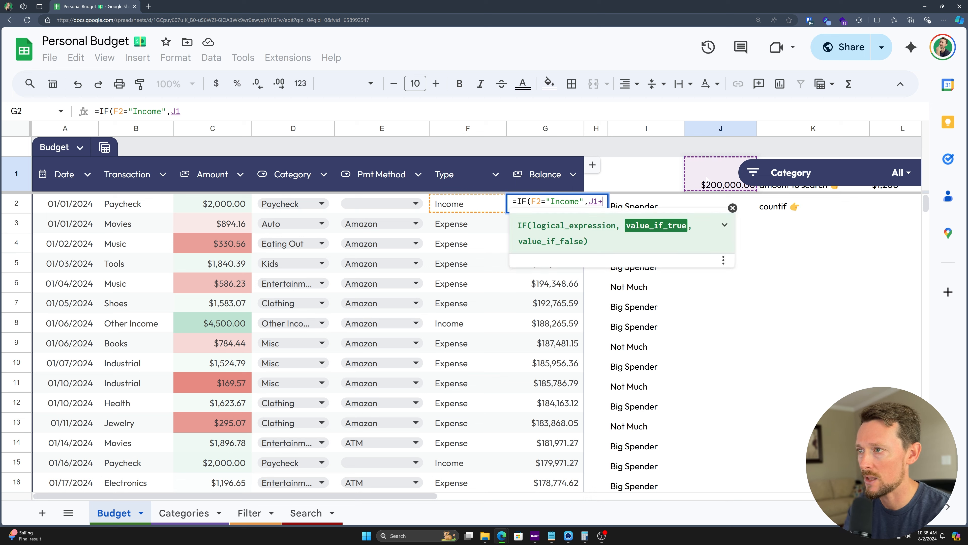
left_click(214, 203)
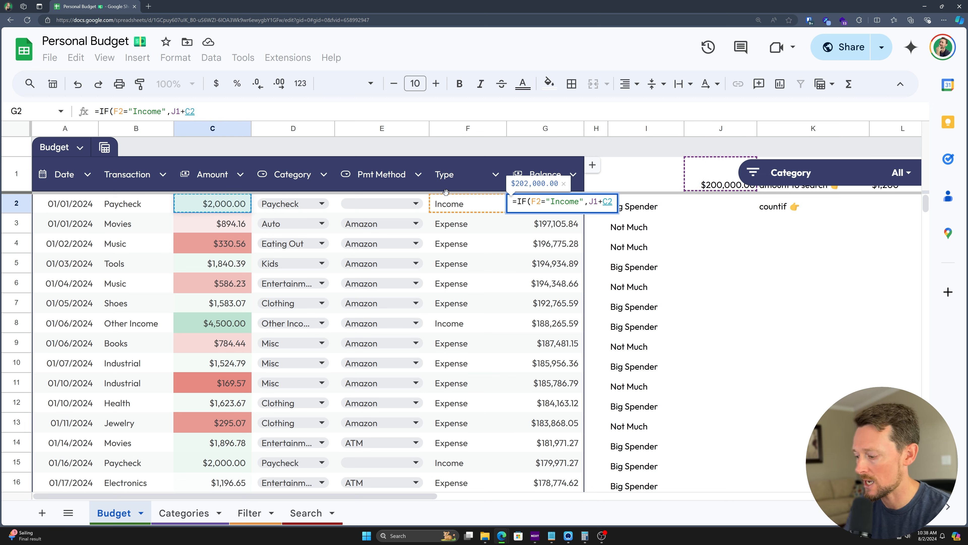
key("Return")
key("ctrl+Return")
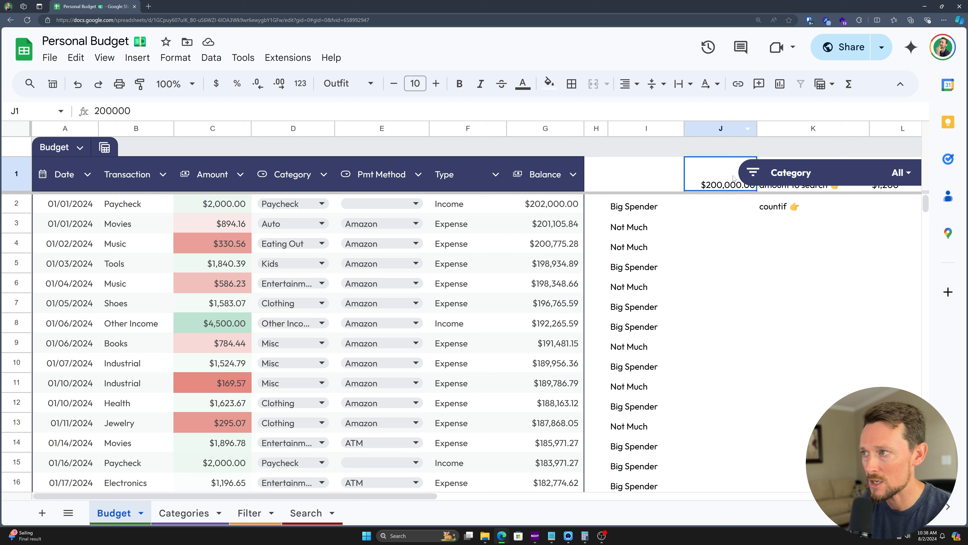
Step: Inspect the stored starting value in J1 without changing it
left_click(720, 172)
double_click(721, 171)
key("Escape")
Step: Rewrite G3 as =IF(F3="Income",G2+C3,G2-C3)
double_click(559, 229)
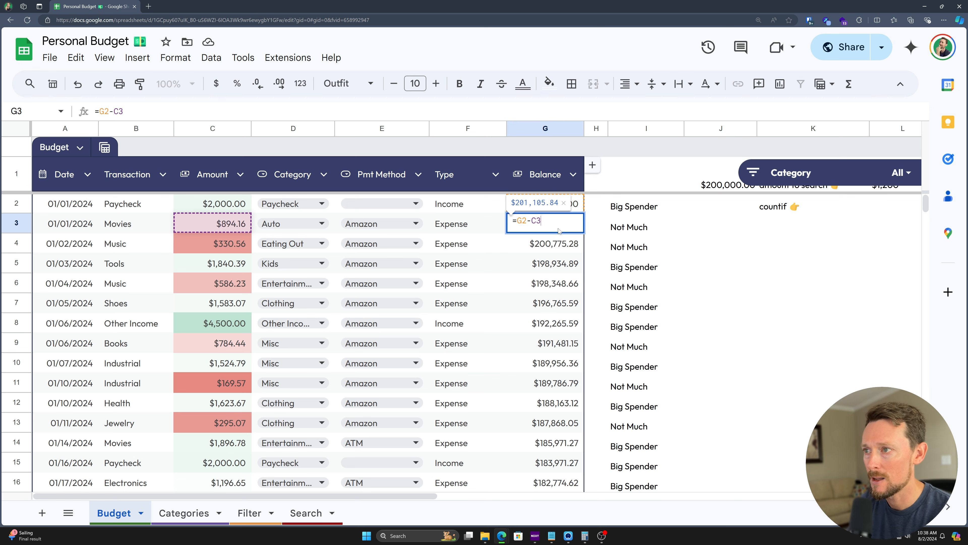
key("shift+Left")
key("shift+Left")
key("shift+Left")
key("shift+Left")
key("shift+Left")
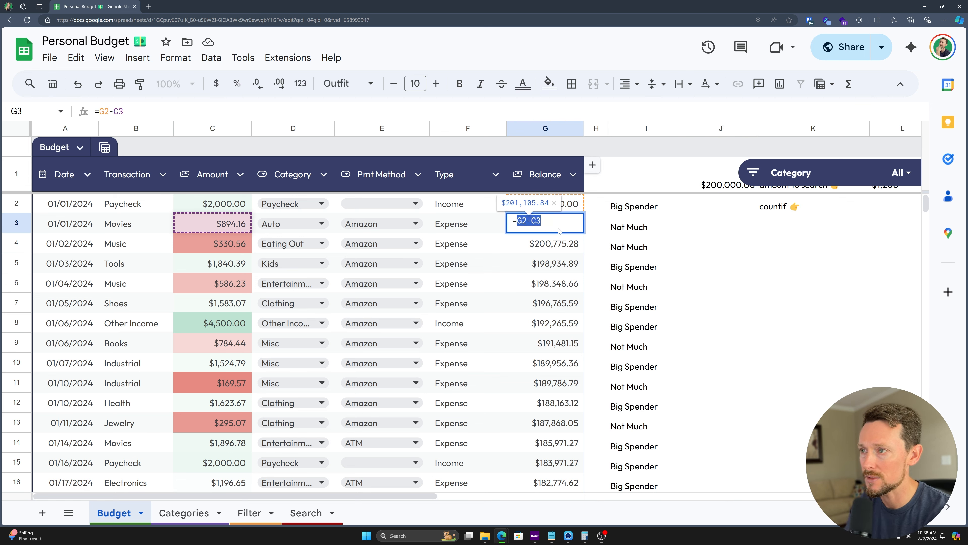
key("BackSpace")
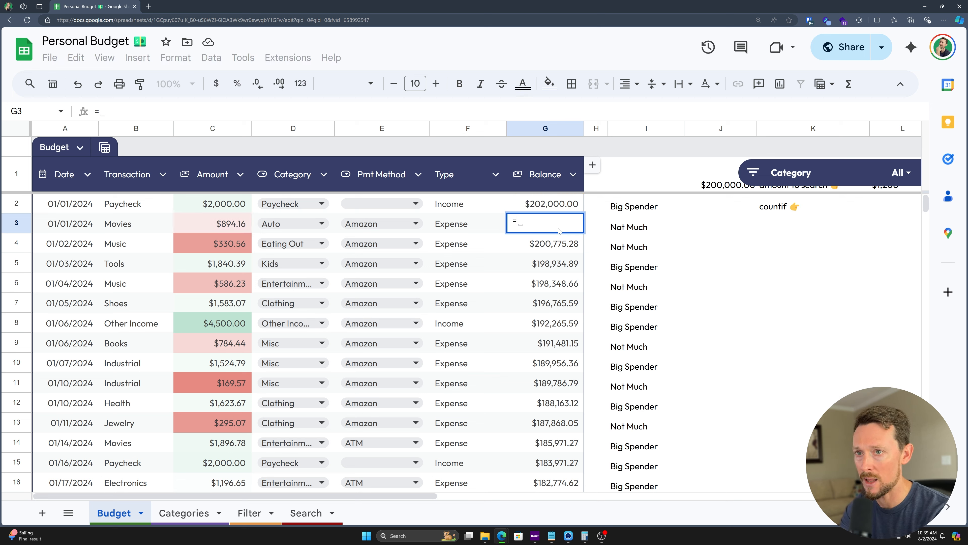
type("IF(")
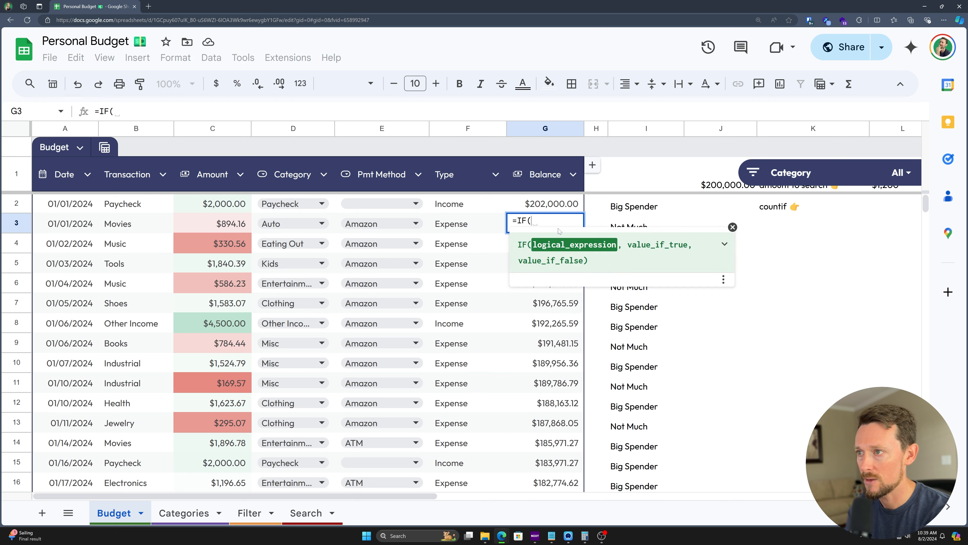
left_click(479, 231)
type("=\"Income\",")
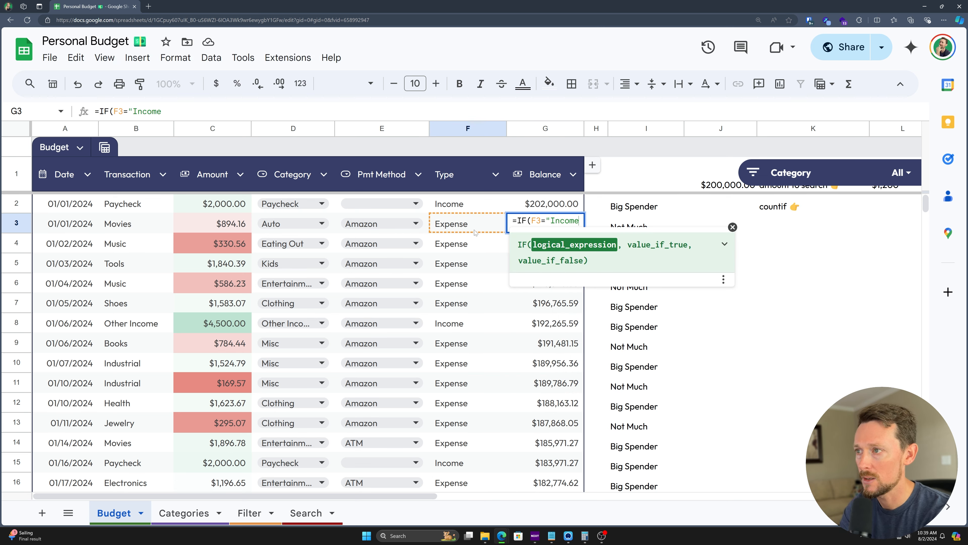
left_click(574, 206)
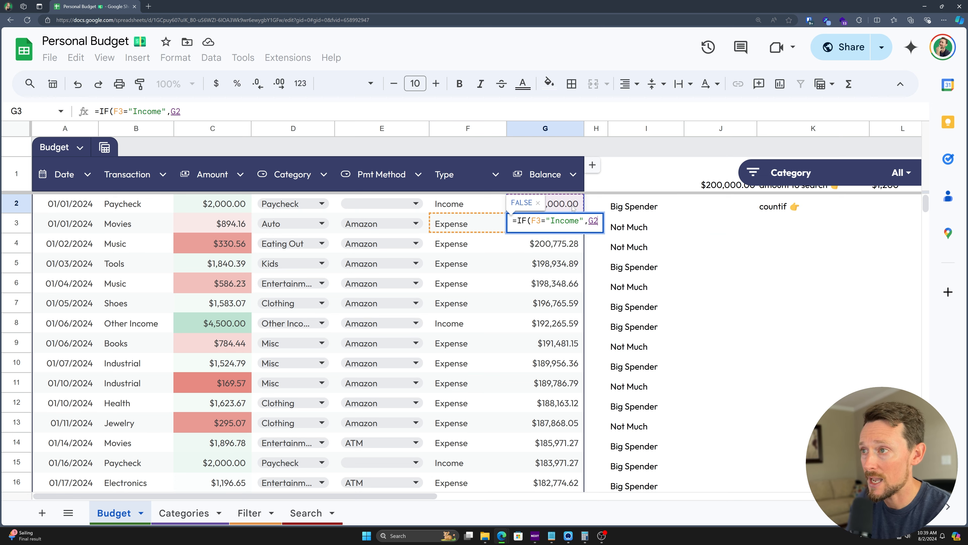
type("+")
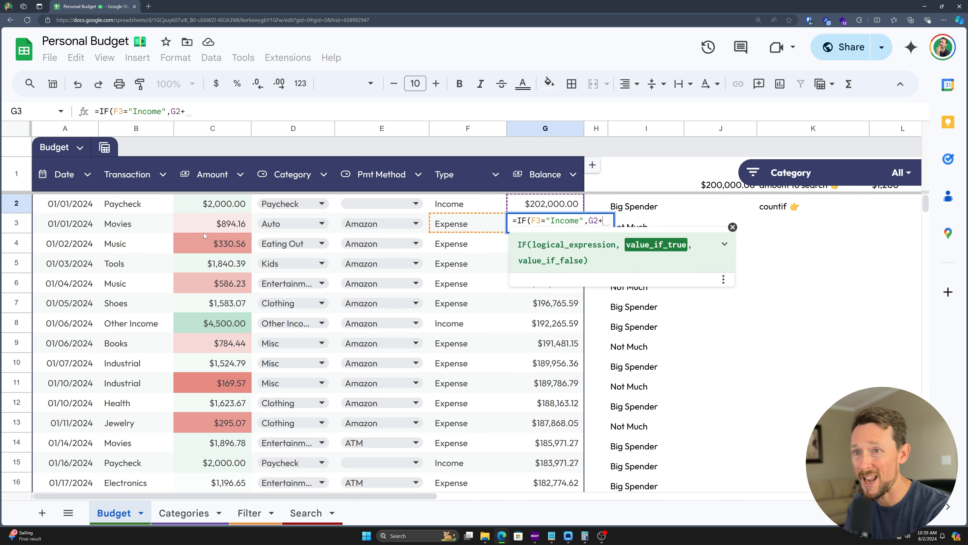
left_click(205, 234)
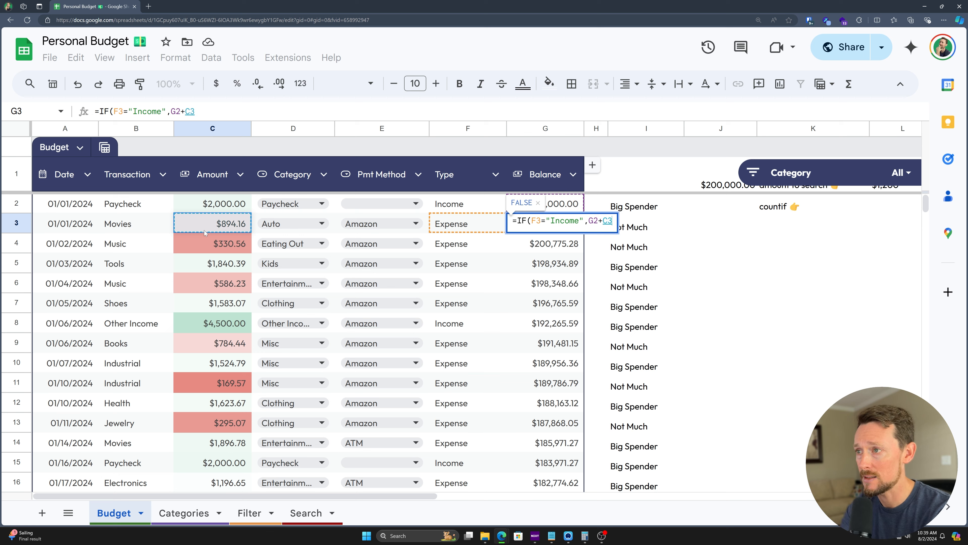
type(",")
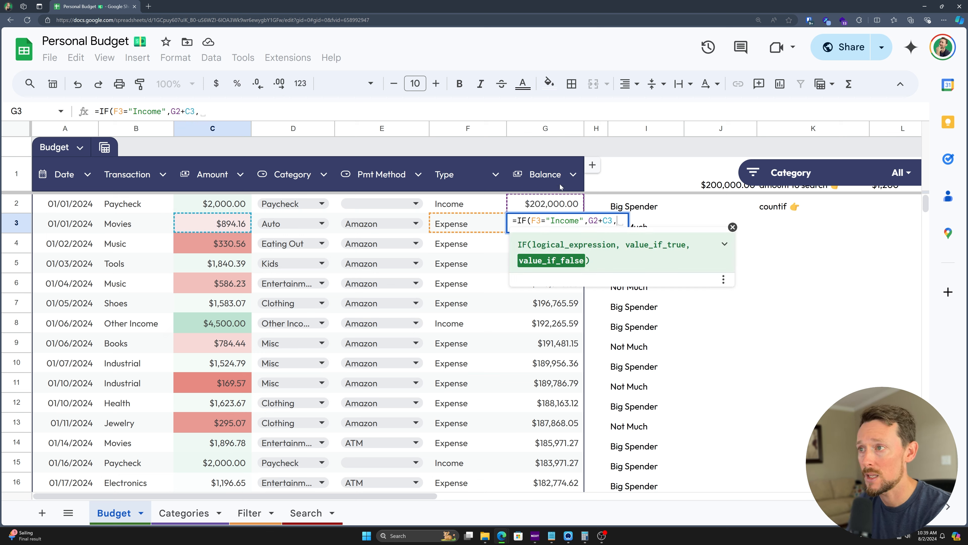
left_click(568, 204)
type("-")
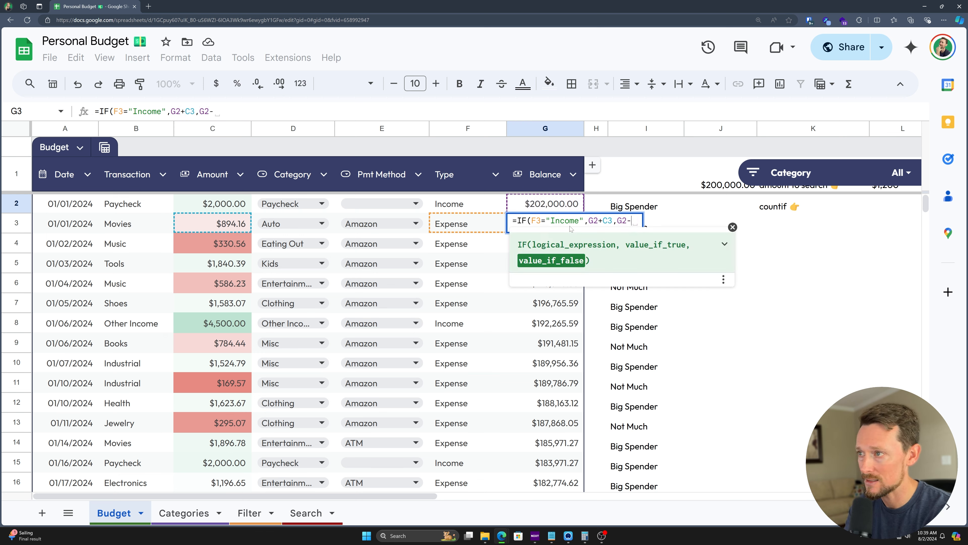
left_click(208, 225)
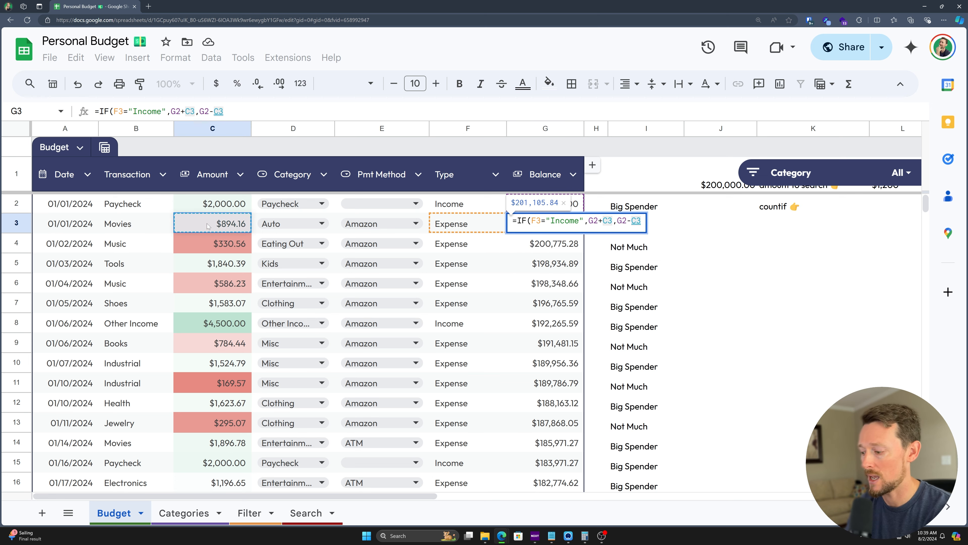
key("Return")
Step: Fill the G3 balance formula down through G101
key("Up")
key("ctrl+shift+Down")
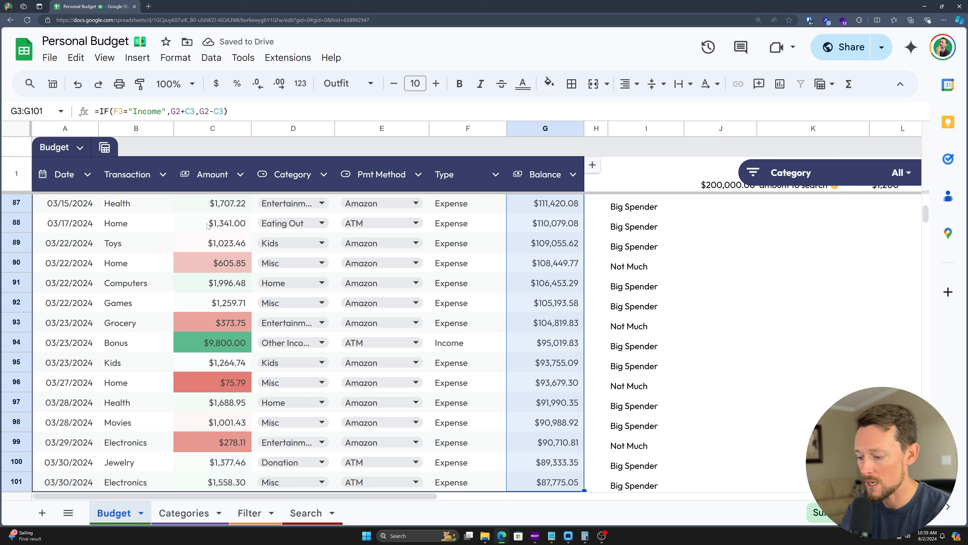
key("ctrl+d")
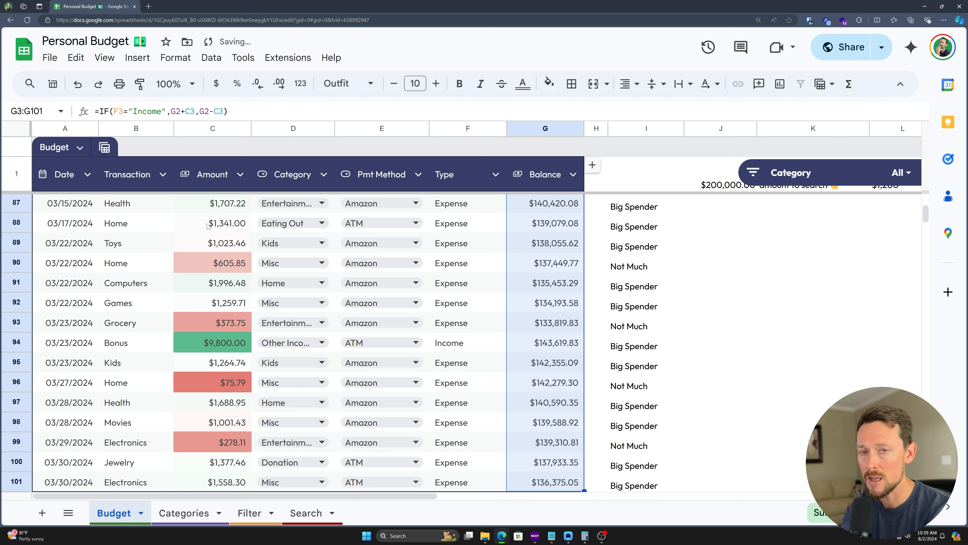
double_click(560, 483)
scroll(473, 457, "down", 2)
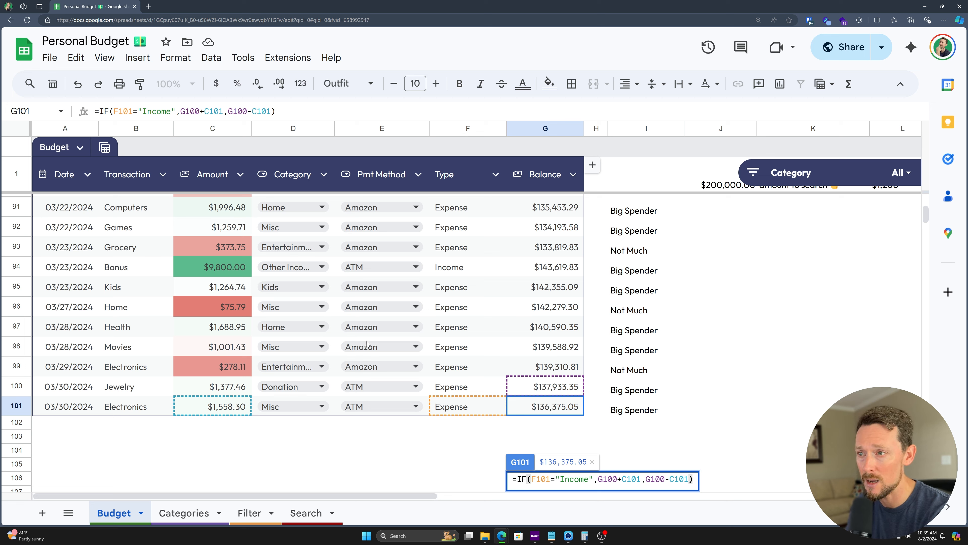
key("Escape")
left_click_drag(68, 275, 469, 269)
double_click(548, 274)
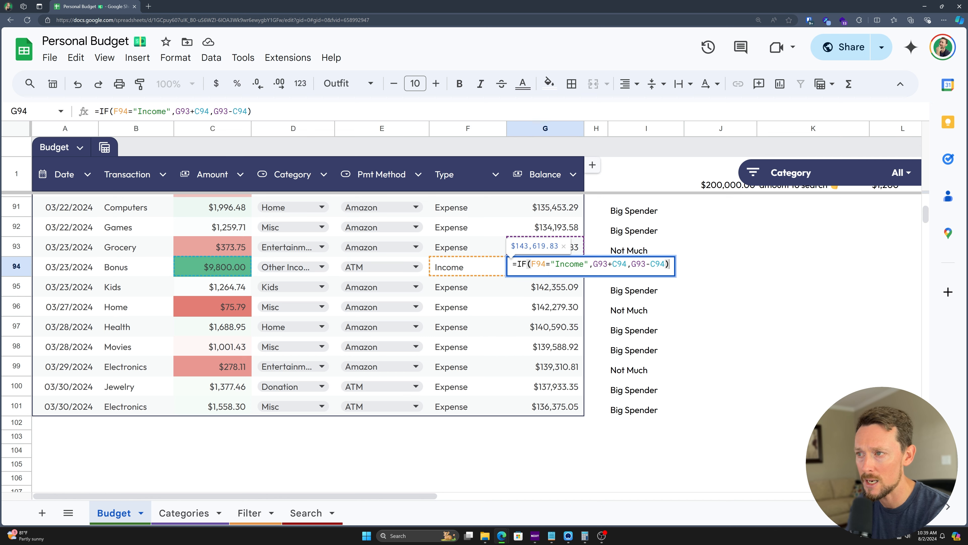
key("Escape")
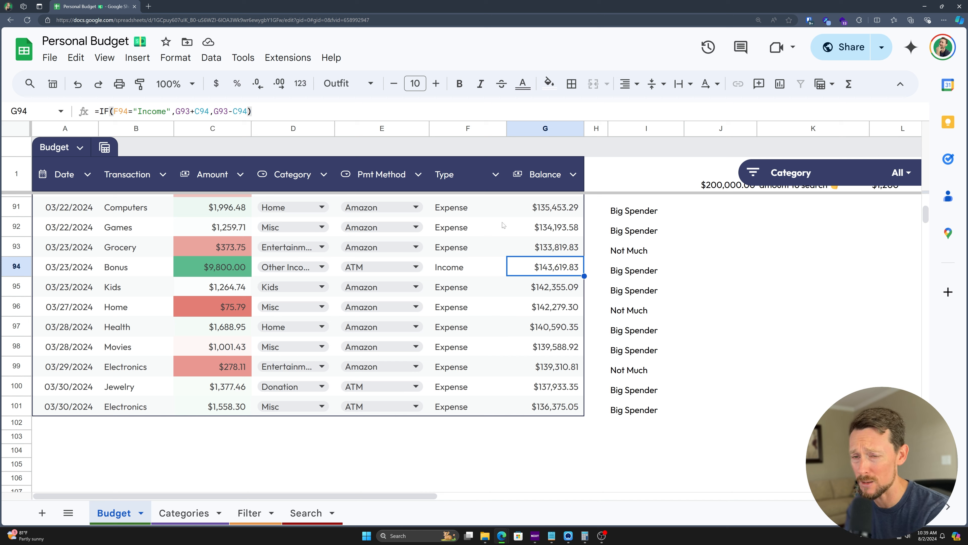
left_click(553, 250)
key("ctrl+Home")
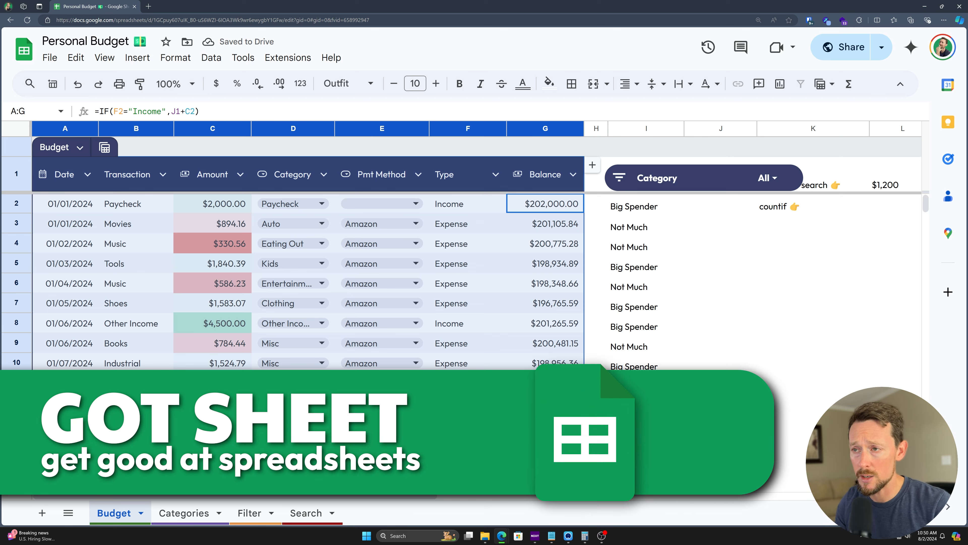
Step: Select a cell in the budget table and open the Insert menu
left_click(141, 242)
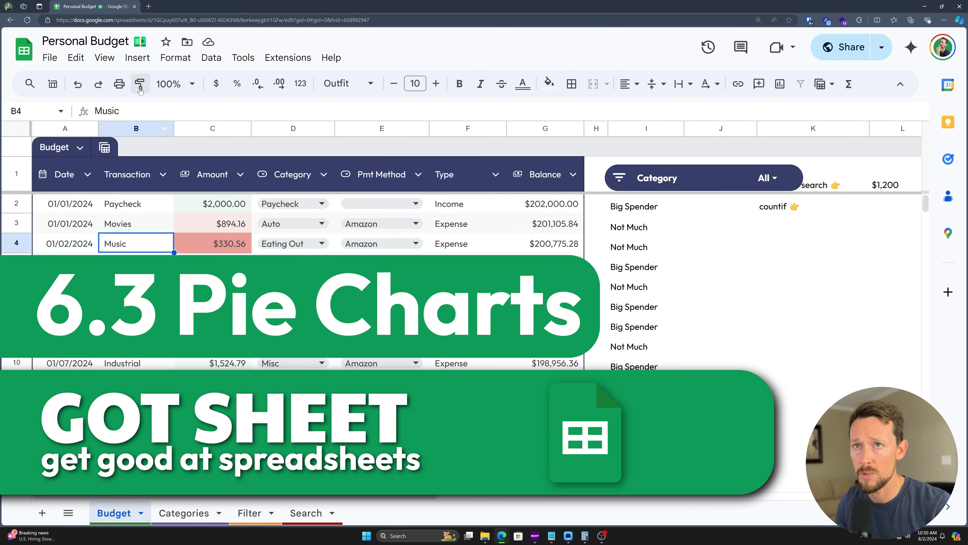
left_click(134, 61)
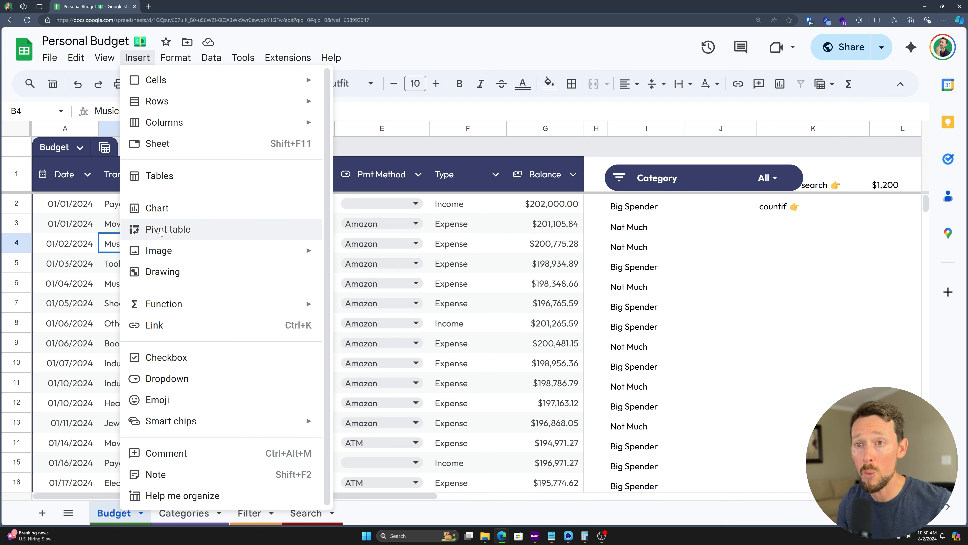
Step: Insert a chart of the budget data and browse its Setup and Customize settings
left_click(156, 208)
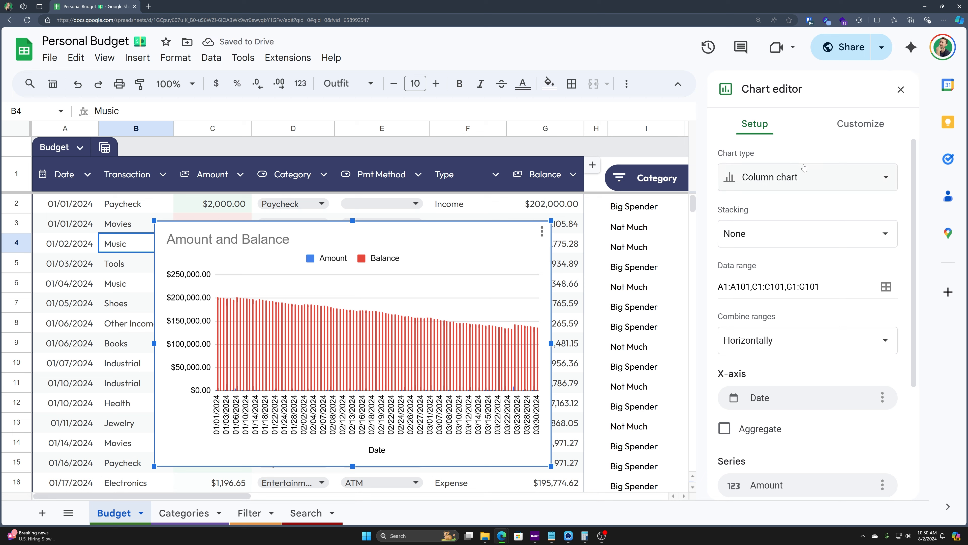
scroll(794, 231, "down", 5)
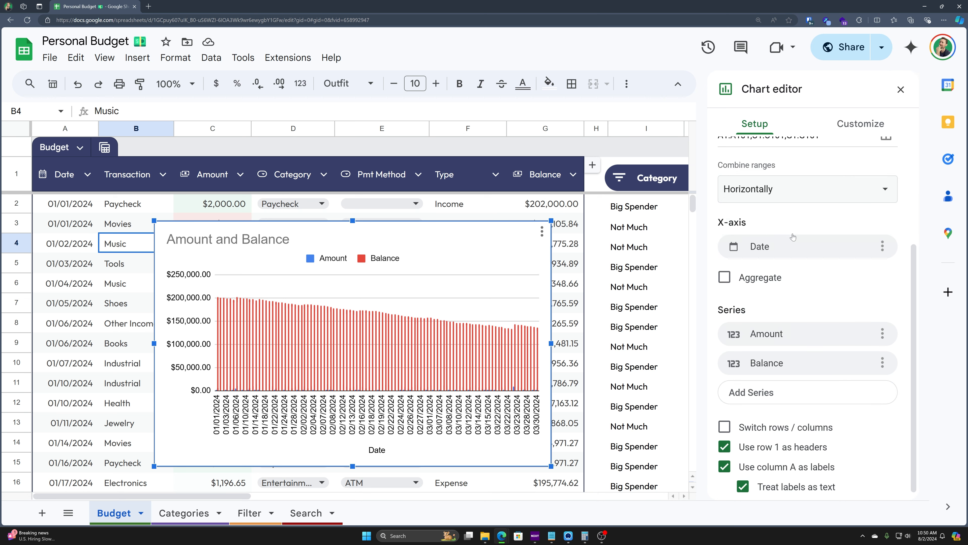
scroll(777, 205, "up", 5)
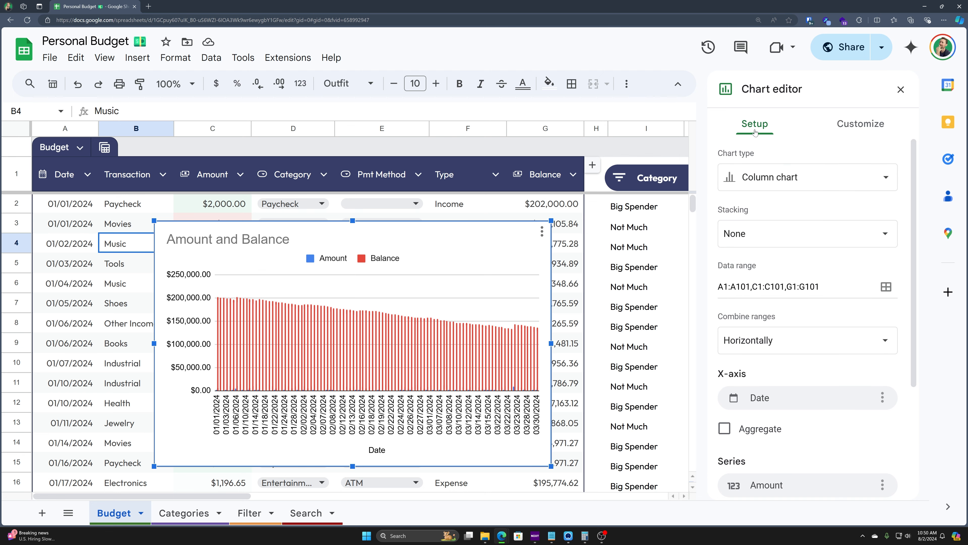
left_click(858, 124)
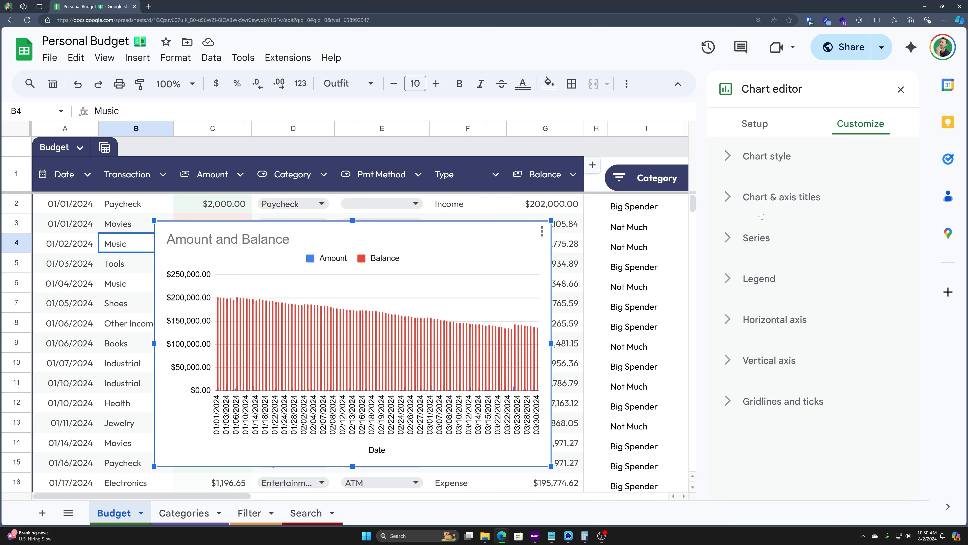
left_click(754, 129)
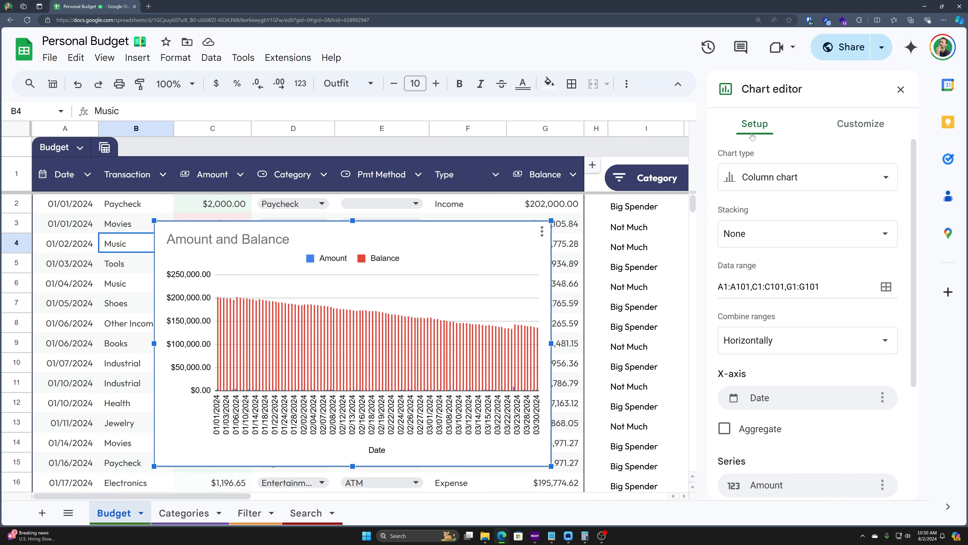
Step: Change the chart type to a basic pie chart and select its data range text
left_click(777, 179)
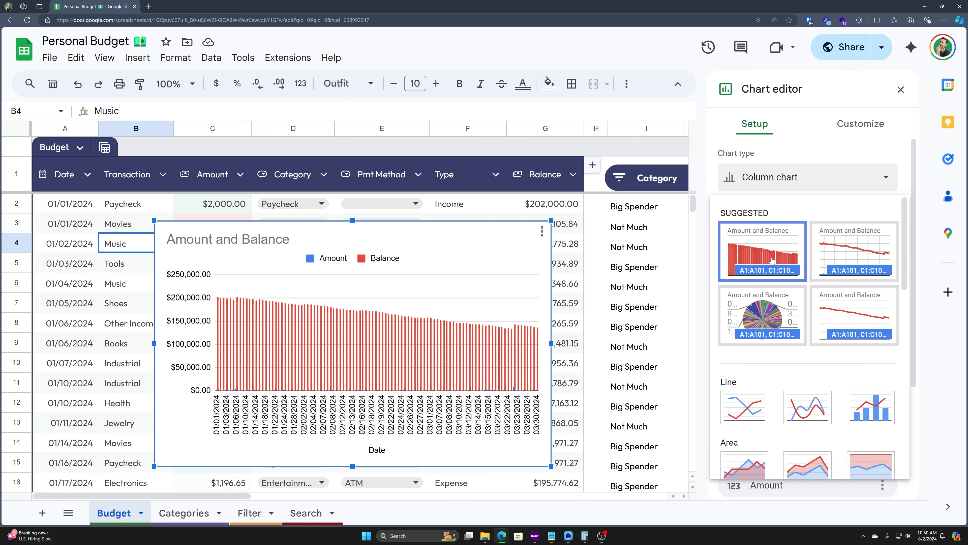
scroll(772, 256, "down", 6)
scroll(755, 245, "up", 2)
scroll(755, 244, "up", 3)
scroll(766, 250, "down", 9)
scroll(776, 254, "up", 2)
scroll(773, 272, "down", 3)
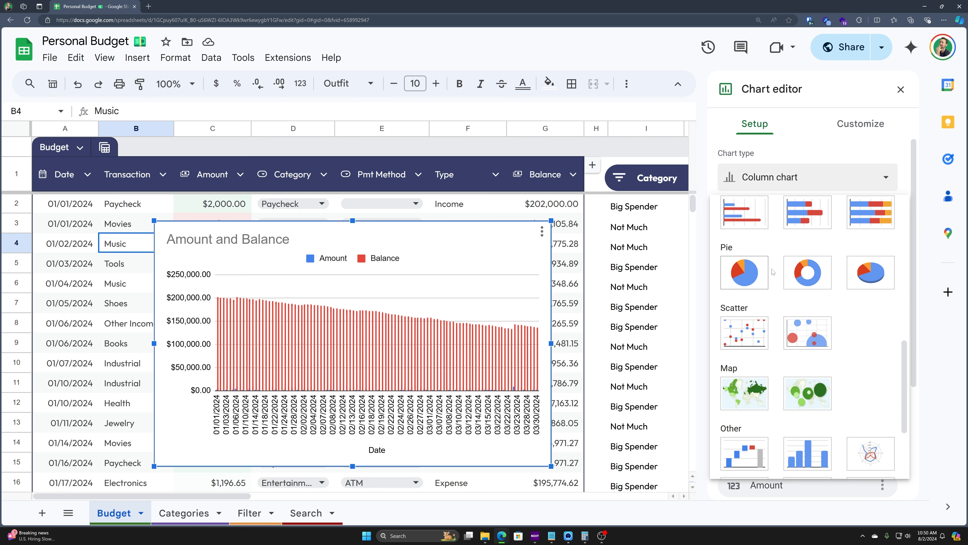
scroll(773, 271, "up", 3)
scroll(735, 244, "up", 3)
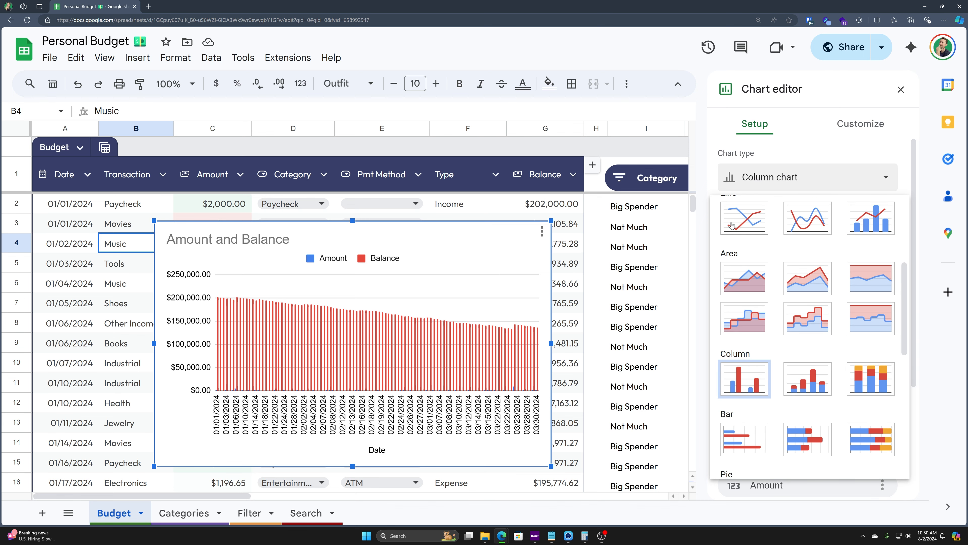
scroll(732, 227, "down", 4)
left_click(736, 350)
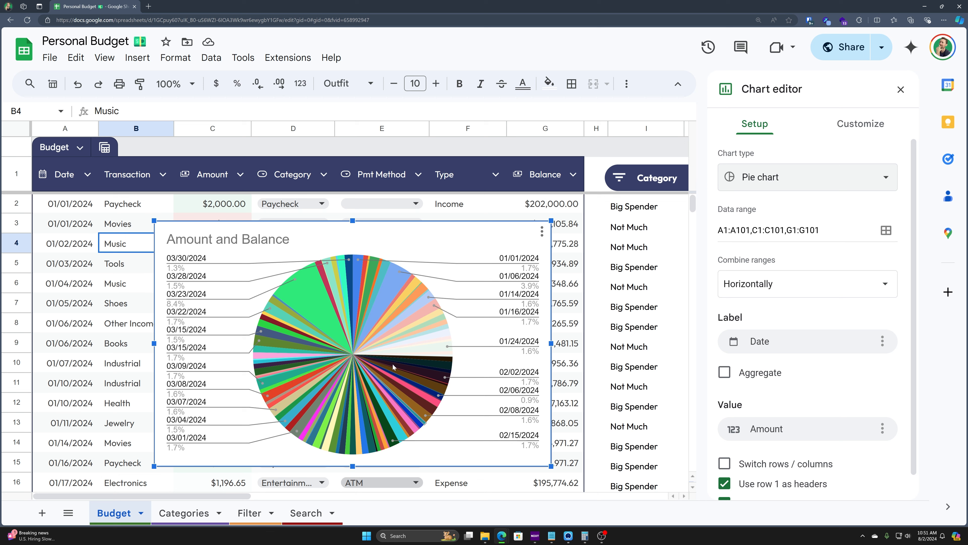
left_click(819, 225)
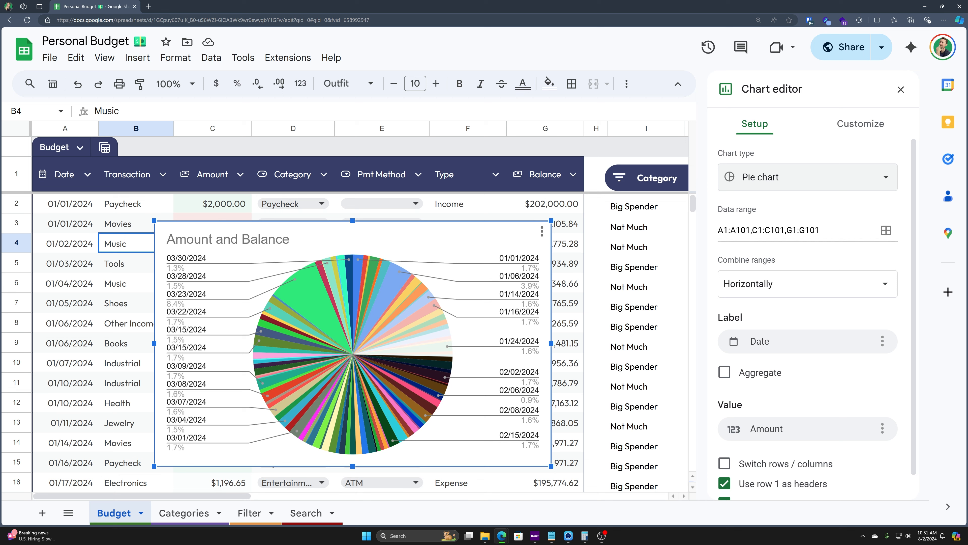
left_click_drag(819, 230, 717, 230)
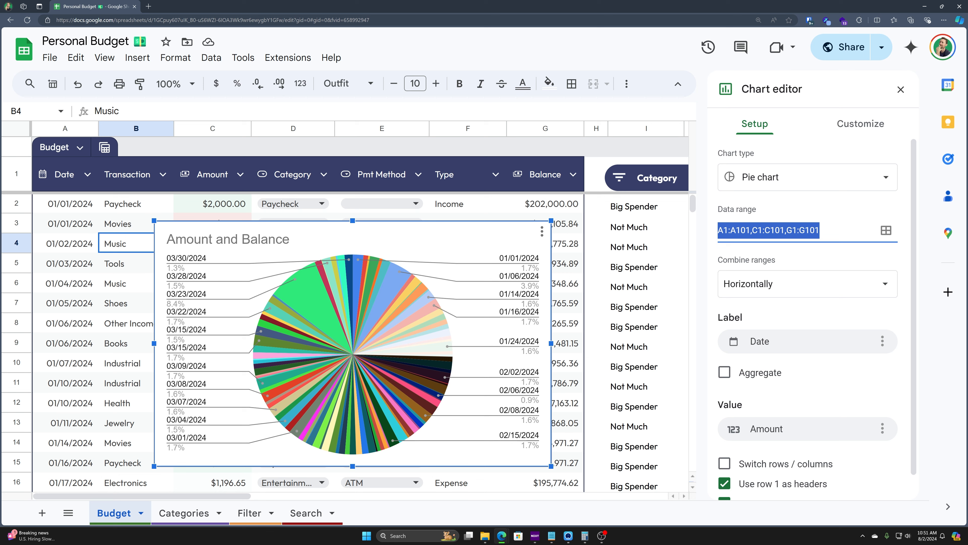
Step: Set the pie chart's data range to A1:G101 and select columns A–G
left_click(793, 231)
left_click_drag(820, 229, 733, 226)
key("BackSpace")
type("G1201")
key("BackSpace")
key("BackSpace")
key("BackSpace")
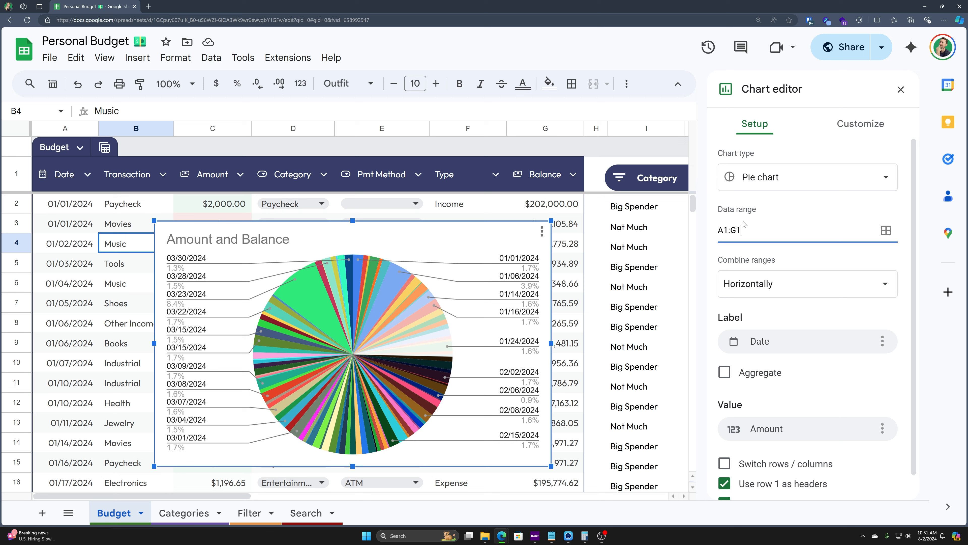
type("01")
key("Return")
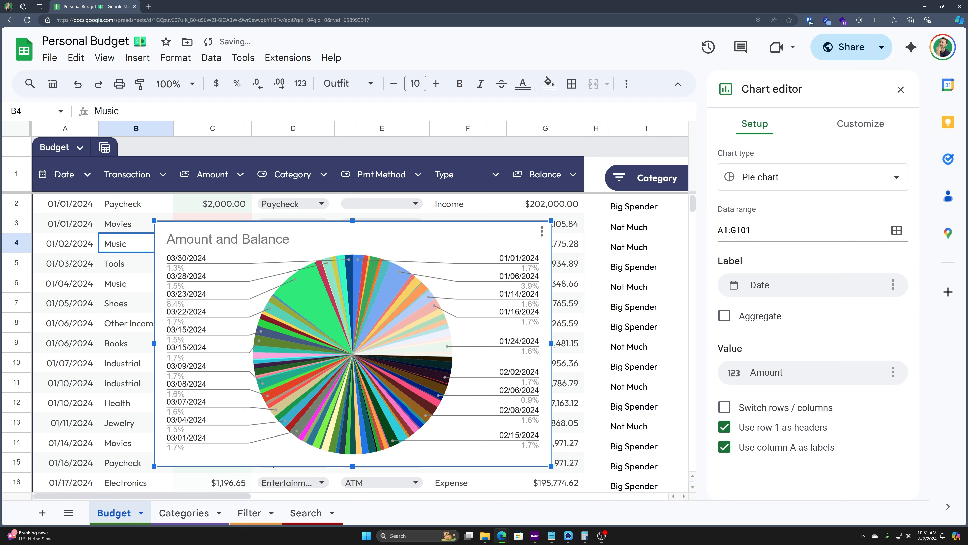
left_click_drag(547, 128, 65, 128)
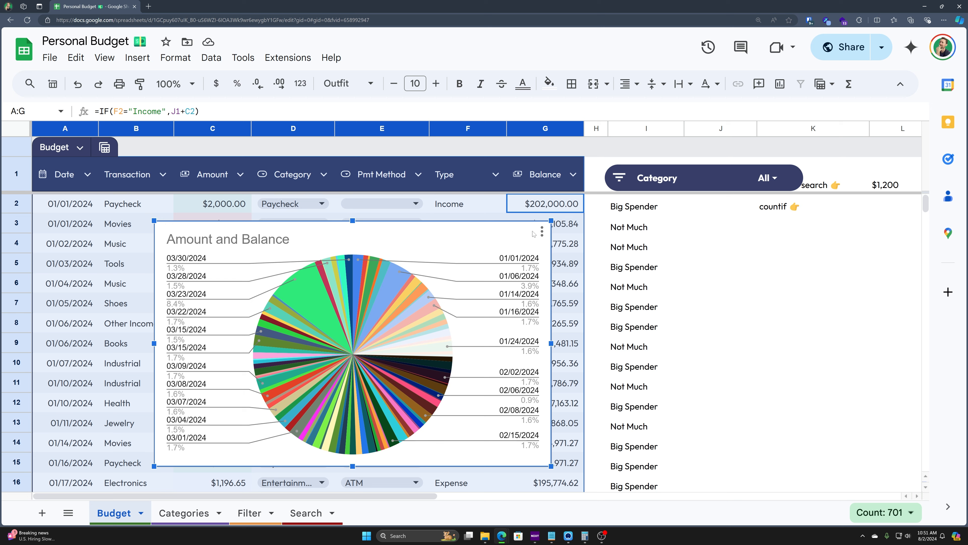
Step: Label the pie slices by the Type column and move the chart over columns A–E
left_click(542, 232)
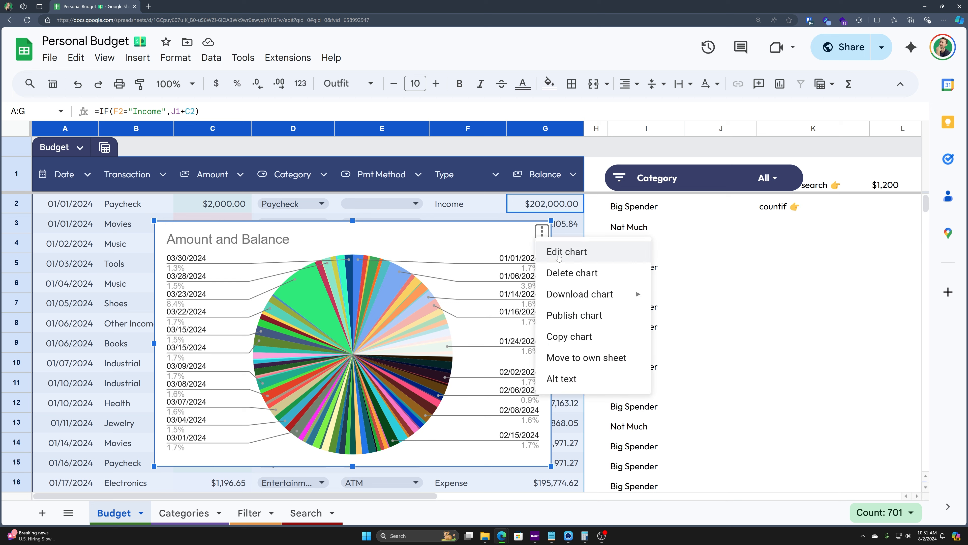
left_click(477, 231)
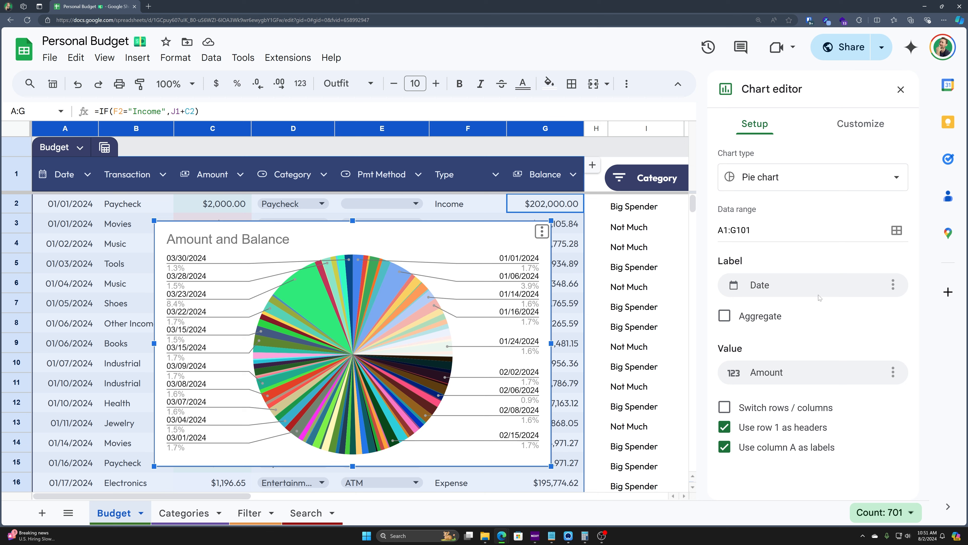
left_click(791, 285)
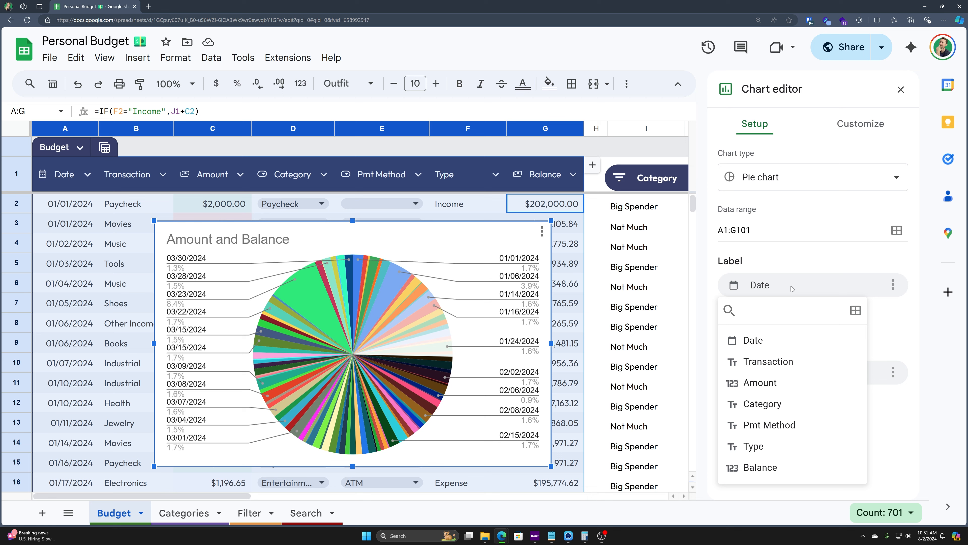
left_click(770, 405)
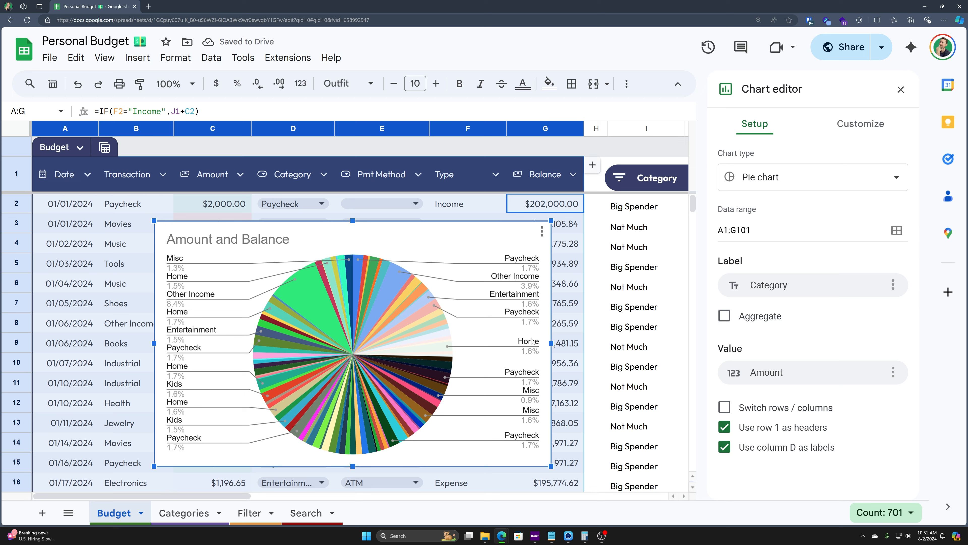
left_click(795, 297)
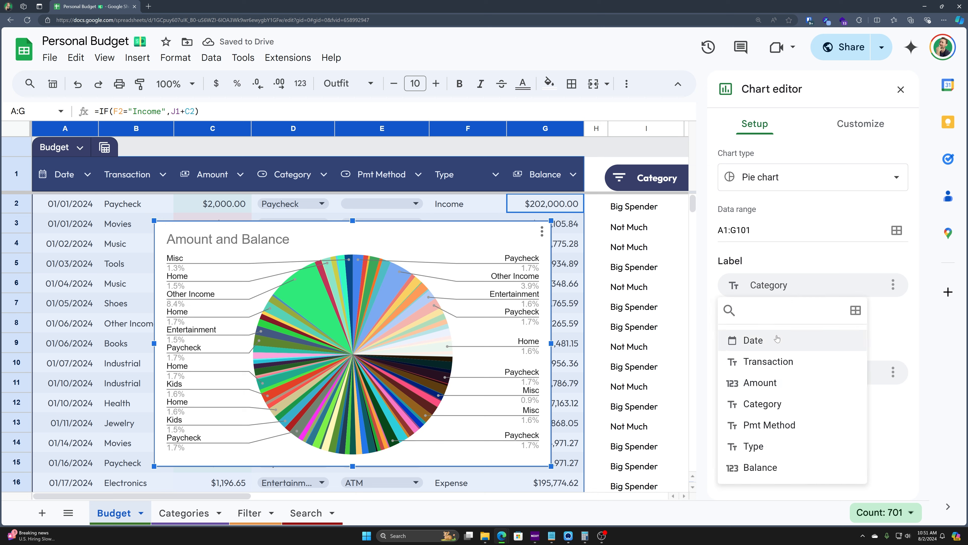
left_click(767, 383)
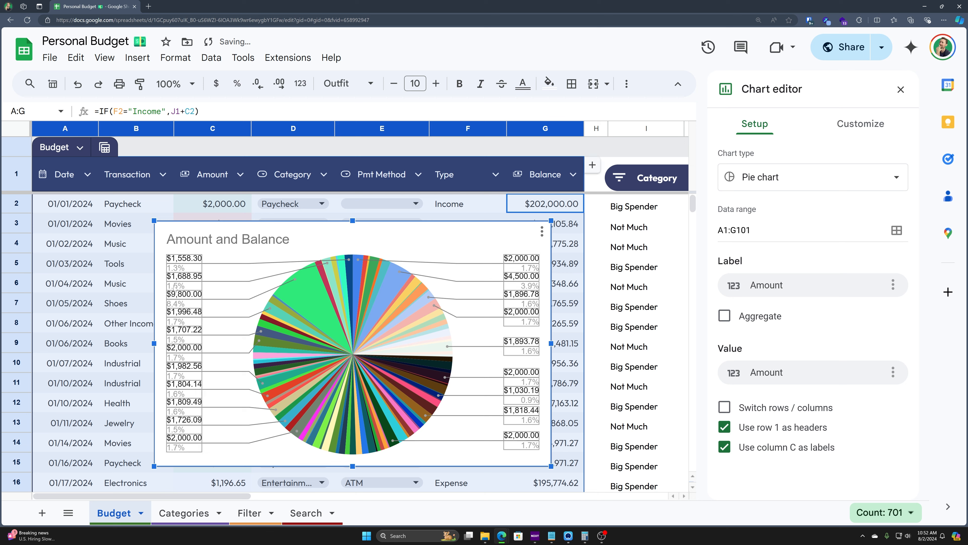
left_click(798, 296)
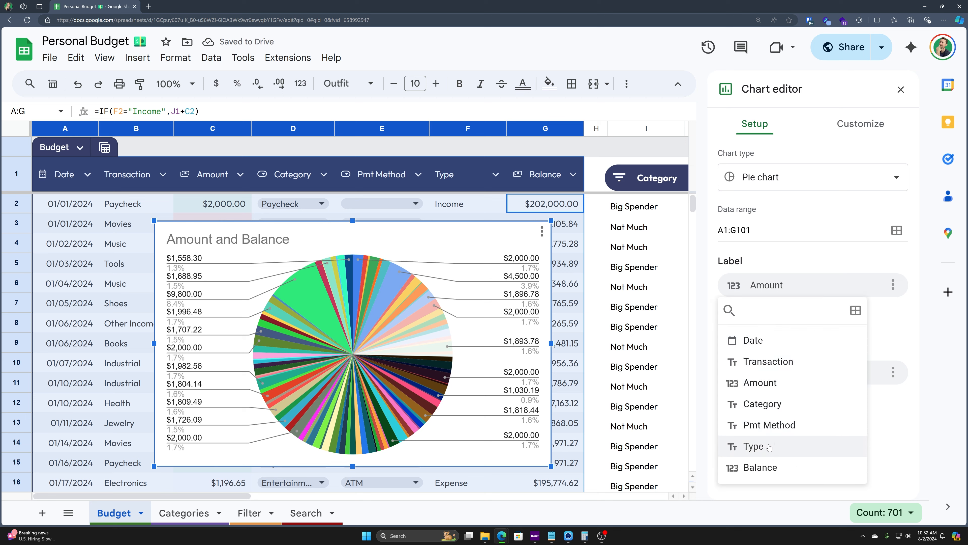
left_click(754, 446)
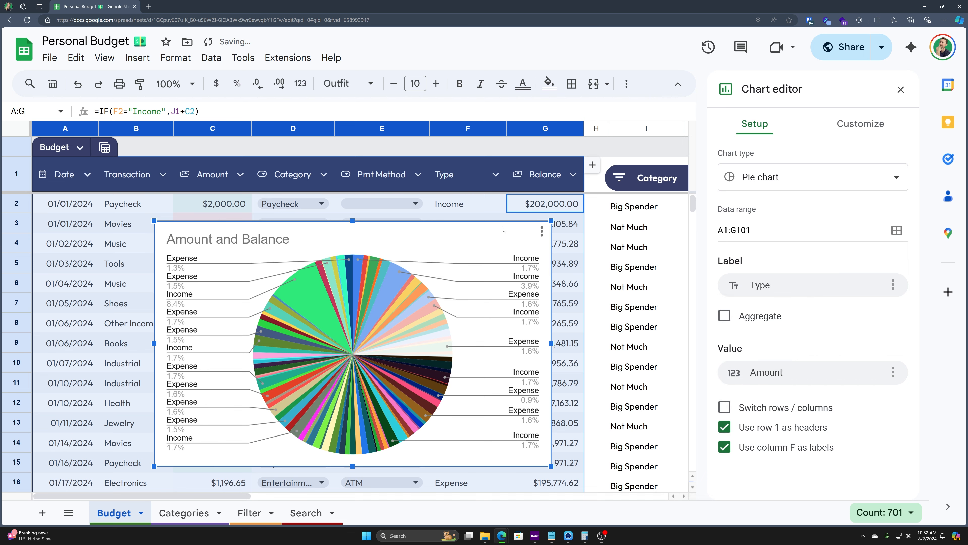
left_click_drag(456, 229, 513, 243)
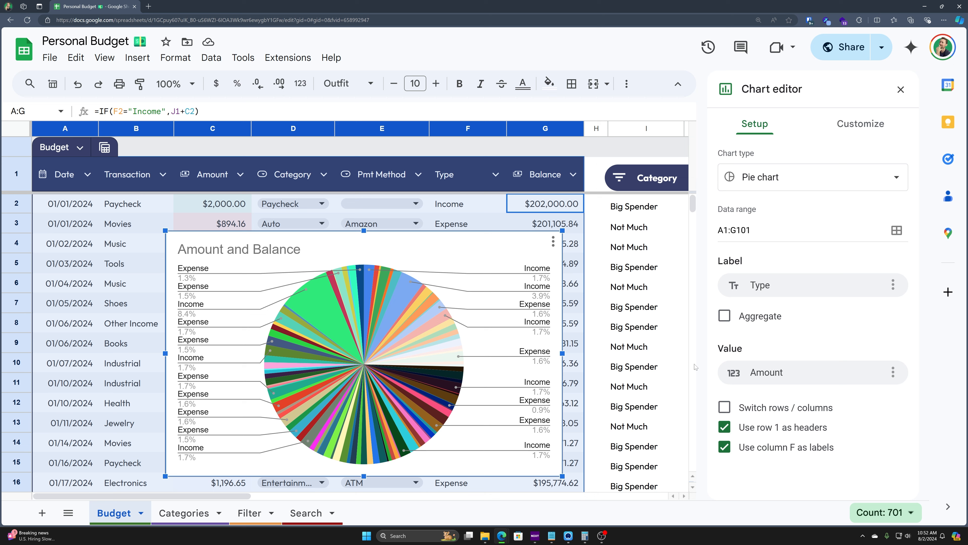
Step: Aggregate the pie into Income and Expense slices and pick Expense for slice styling
left_click(724, 316)
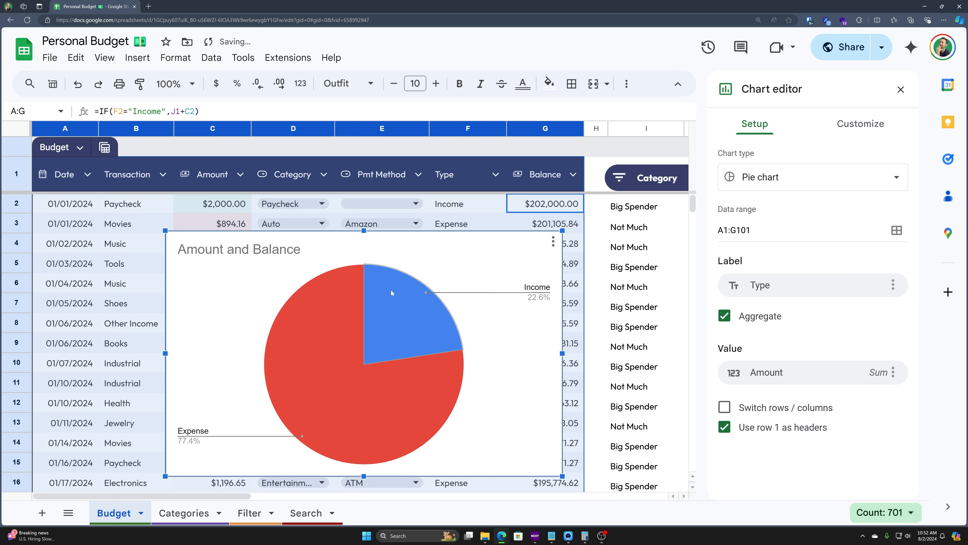
left_click(406, 308)
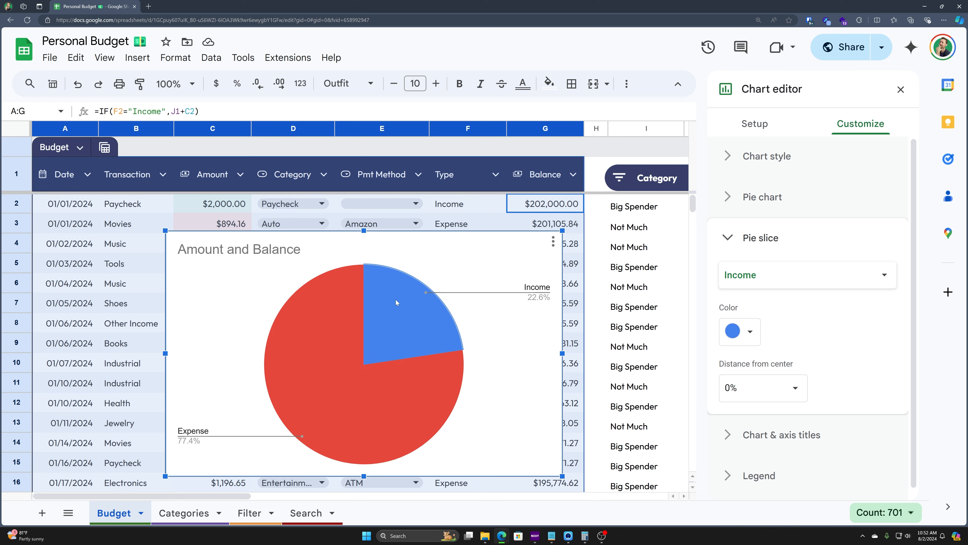
left_click(310, 344)
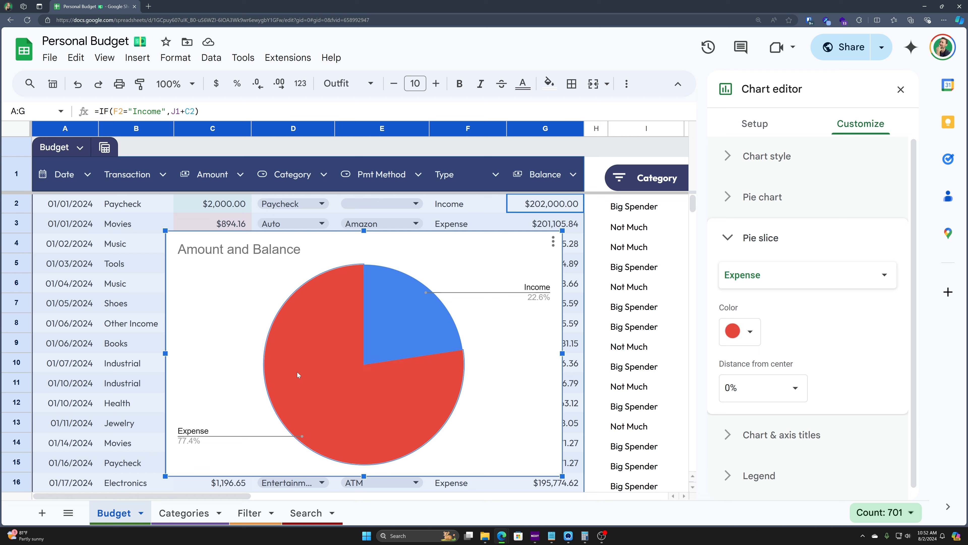
left_click(405, 254)
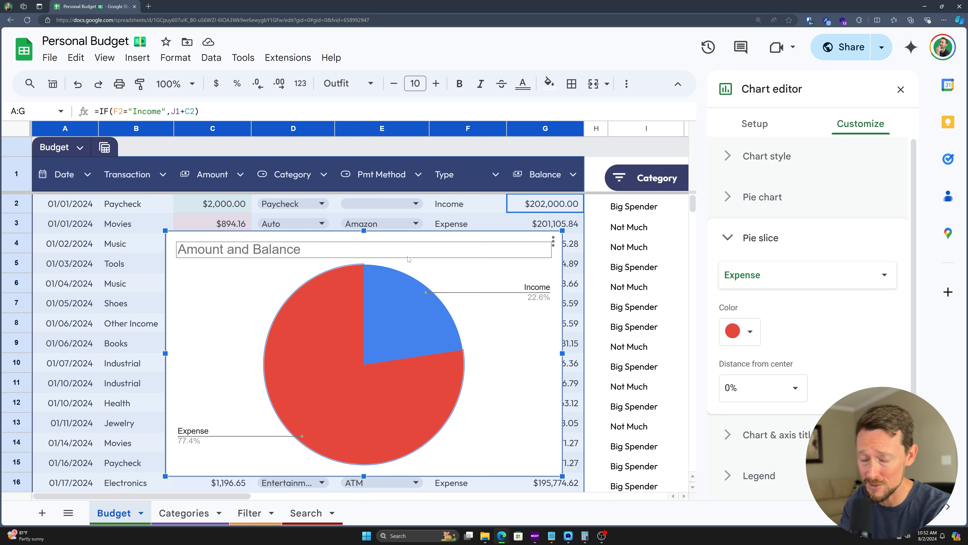
key("Left")
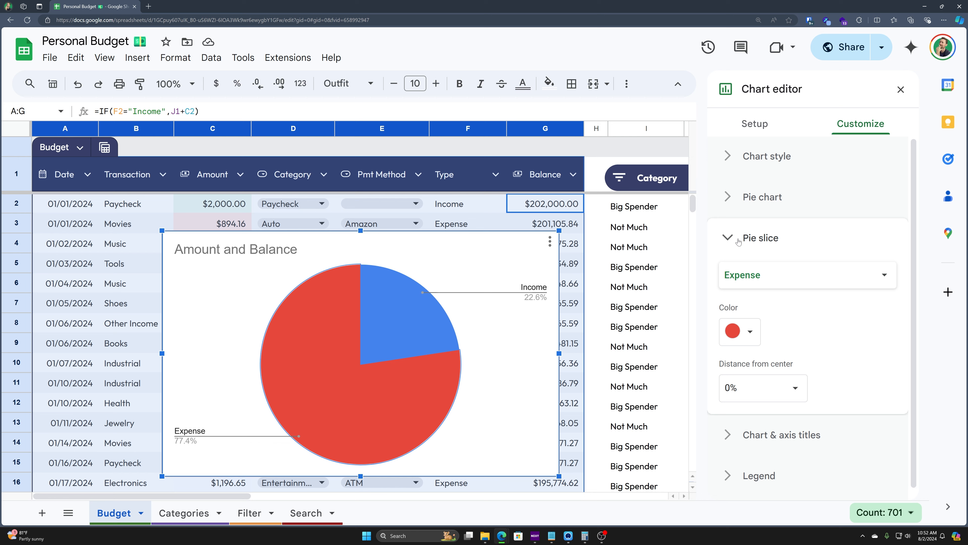
Step: Color the Expense slice dark red-orange, keeping it at 0% distance from centre
left_click(789, 278)
left_click(753, 278)
left_click(745, 323)
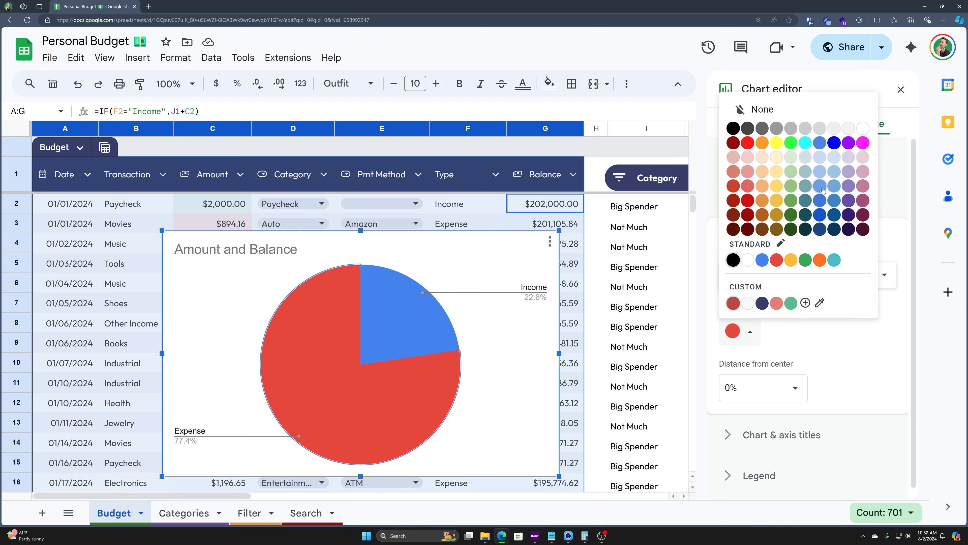
left_click(733, 187)
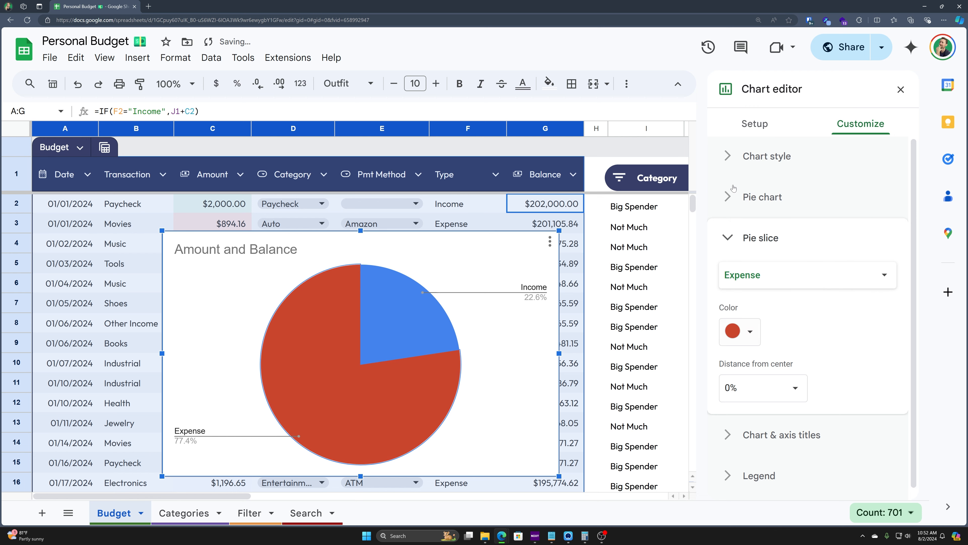
left_click(797, 388)
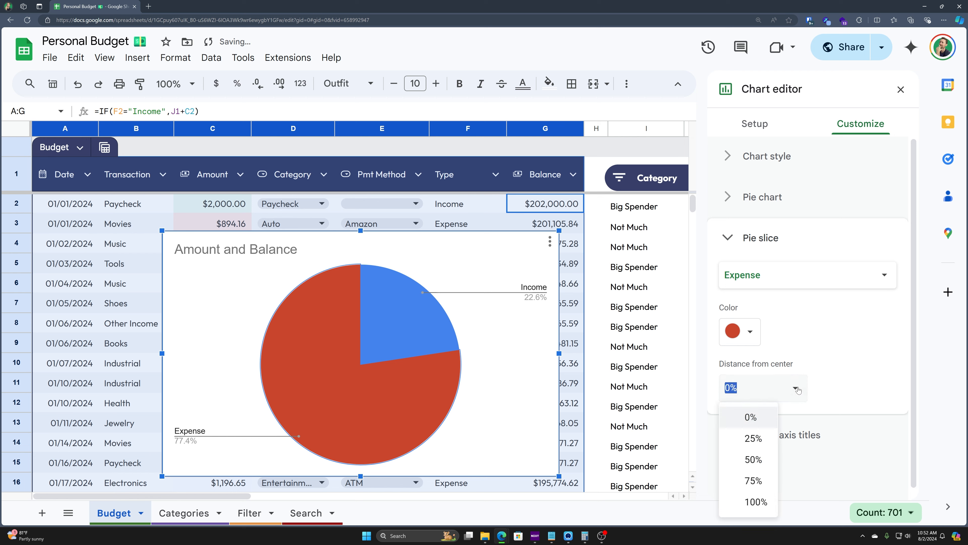
left_click(761, 459)
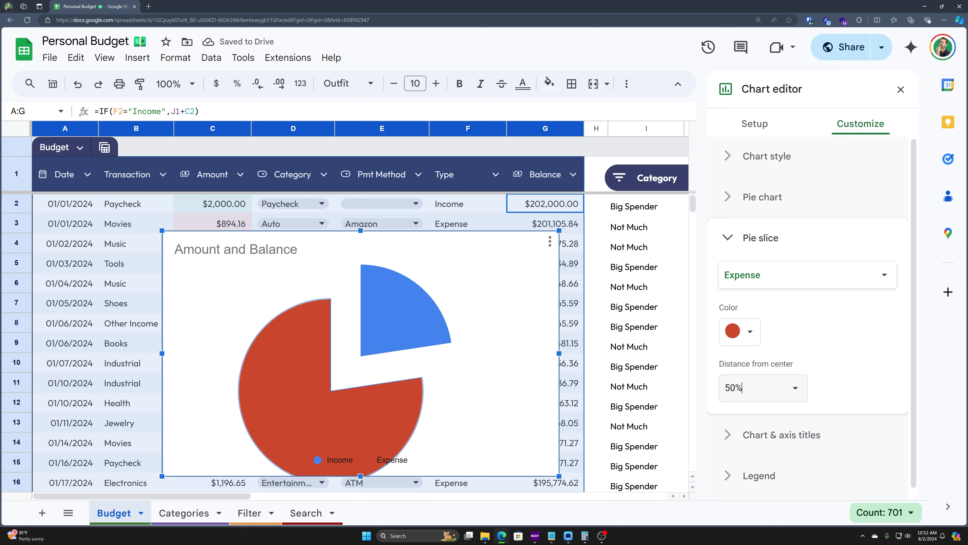
left_click(784, 397)
left_click(758, 415)
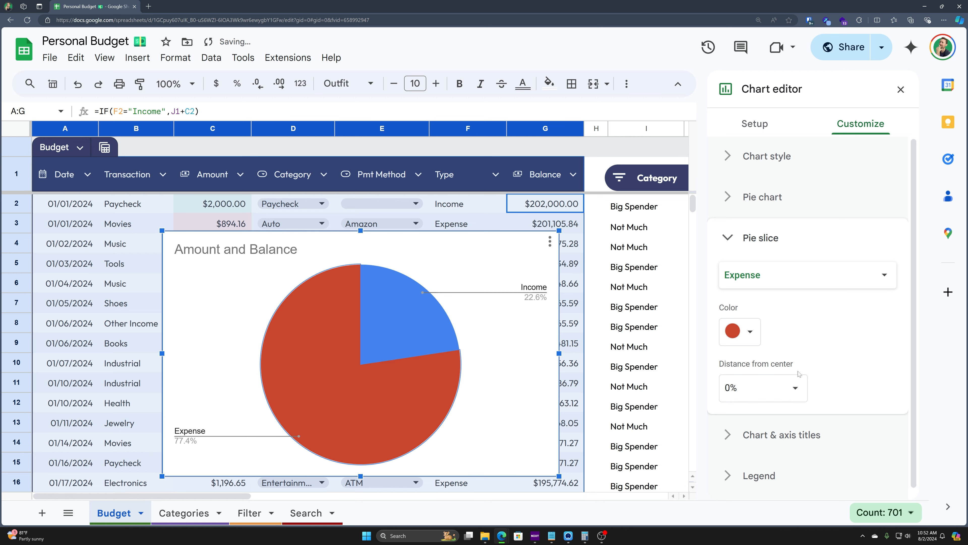
Step: Make the Income slice green and pull it 25% out from the centre
left_click(761, 274)
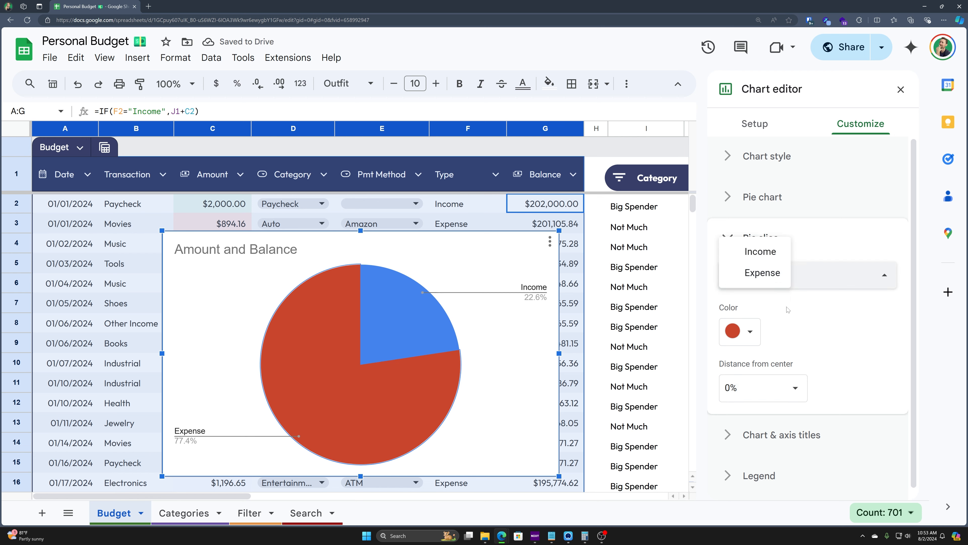
left_click(761, 252)
left_click(736, 332)
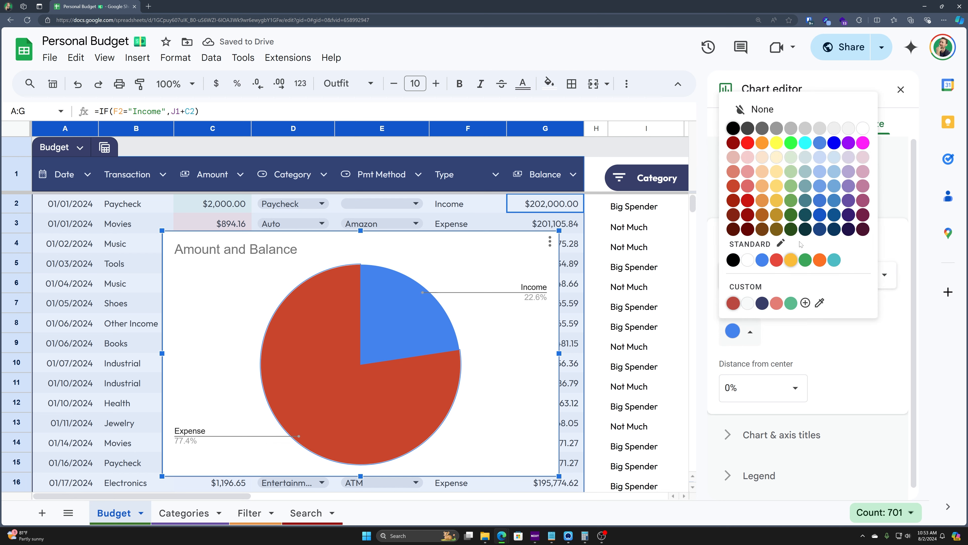
left_click(820, 201)
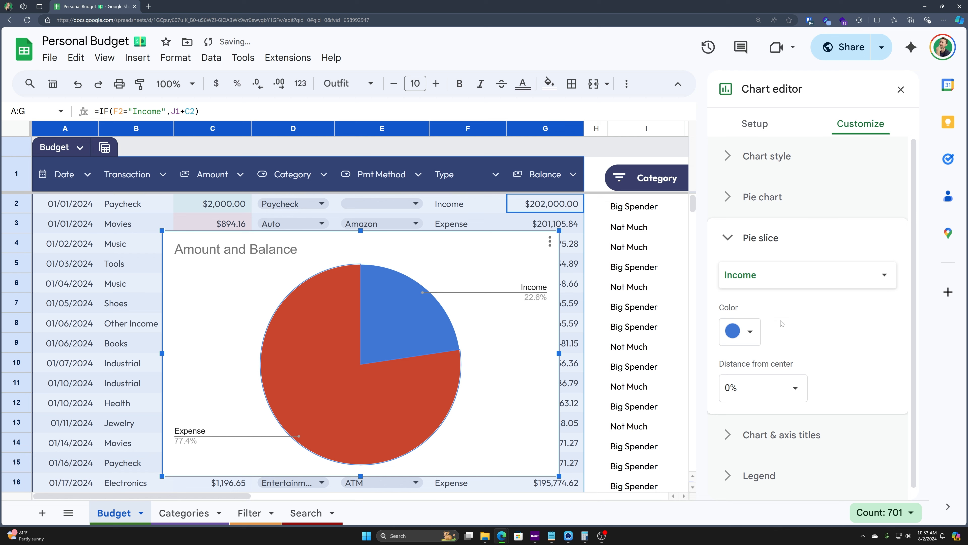
left_click(740, 332)
left_click(794, 206)
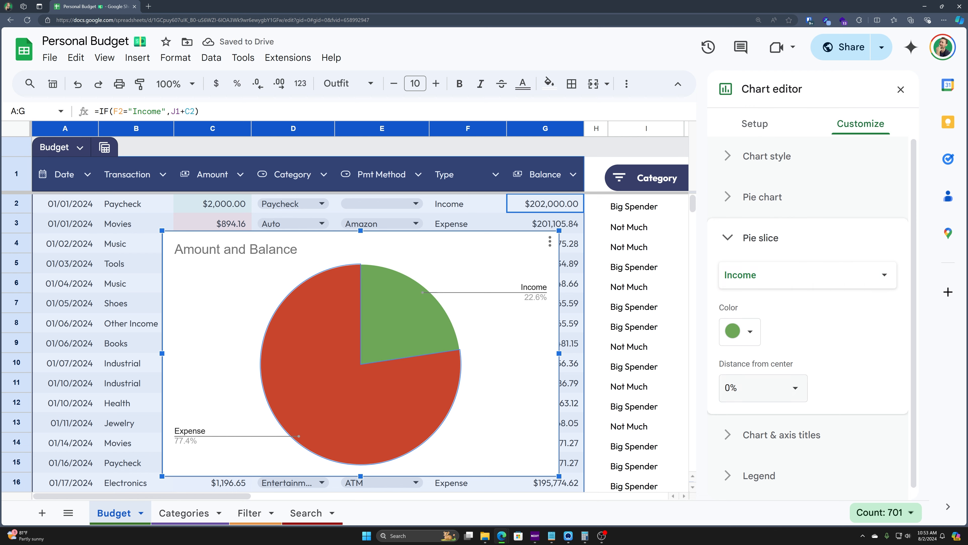
left_click(796, 389)
left_click(754, 437)
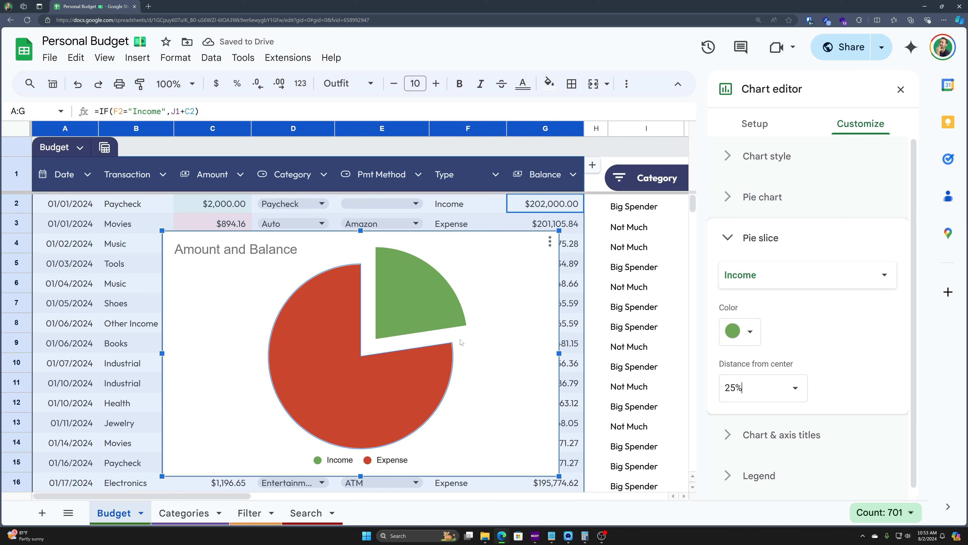
Step: Give the chart a dark grey background and set its font to Wide
left_click(736, 198)
left_click(735, 198)
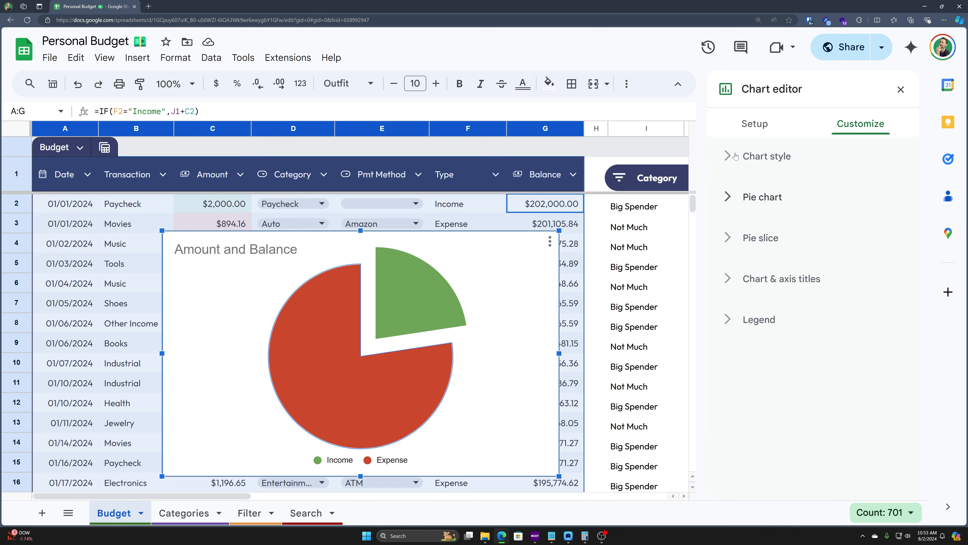
left_click(735, 156)
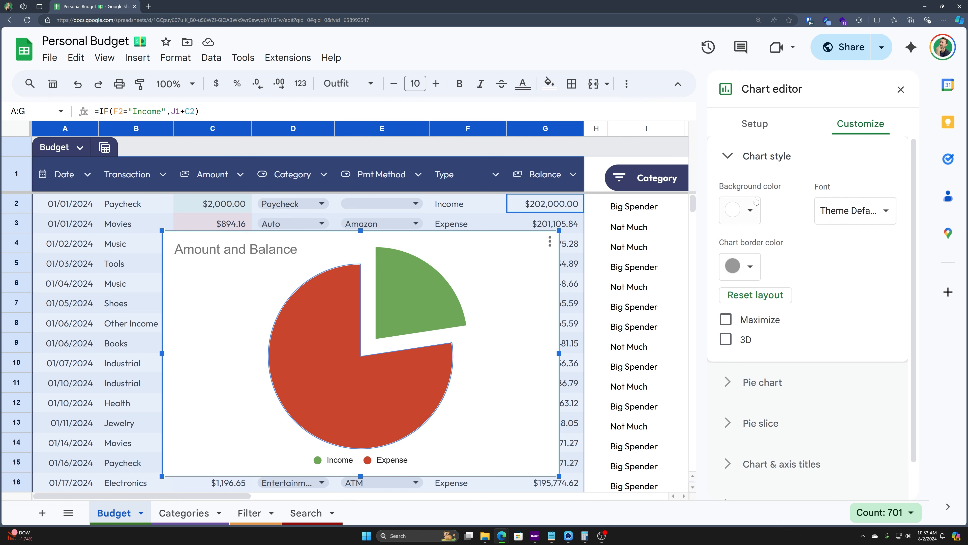
left_click(742, 213)
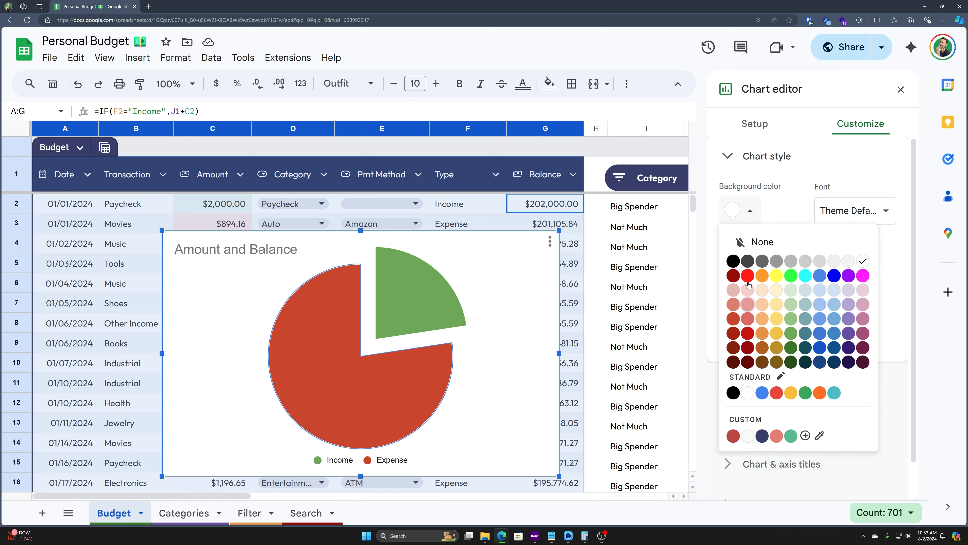
left_click(748, 262)
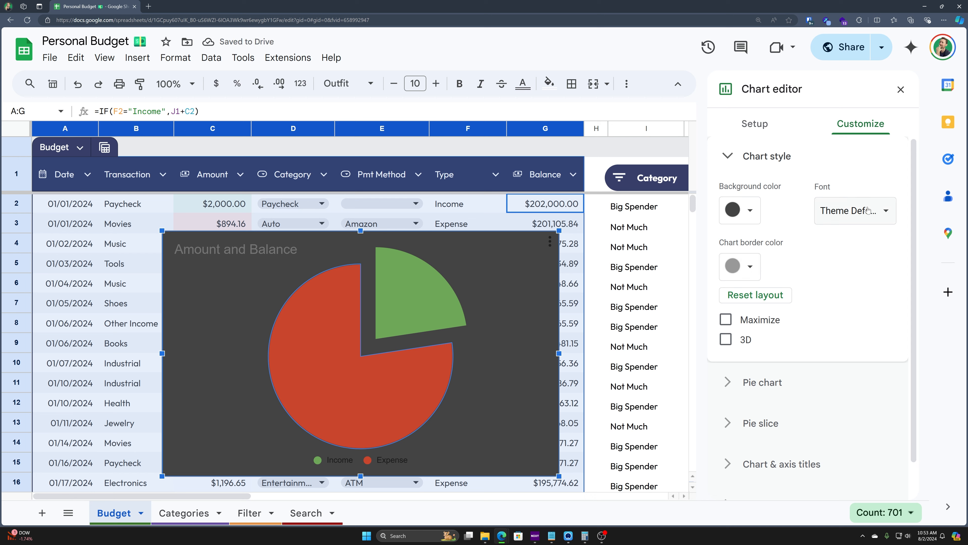
left_click(866, 220)
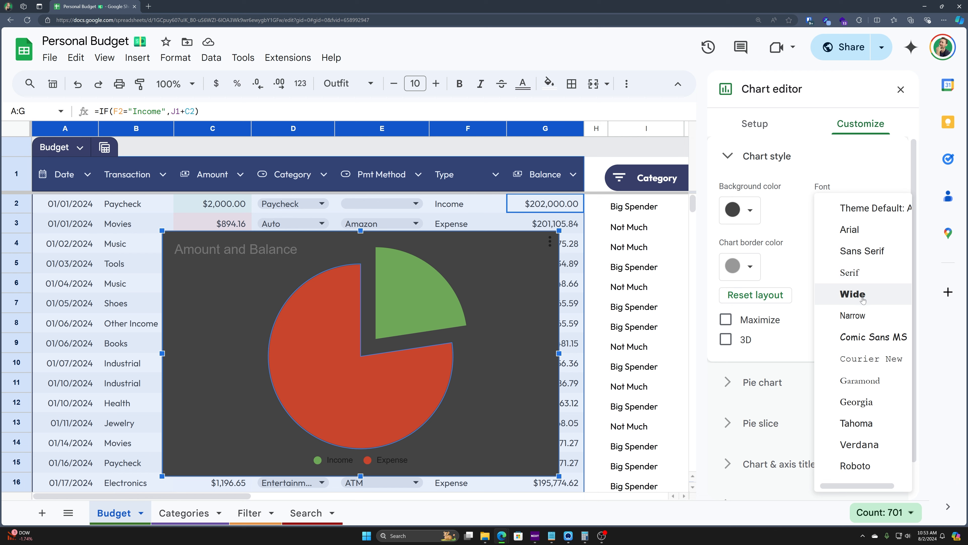
left_click(853, 294)
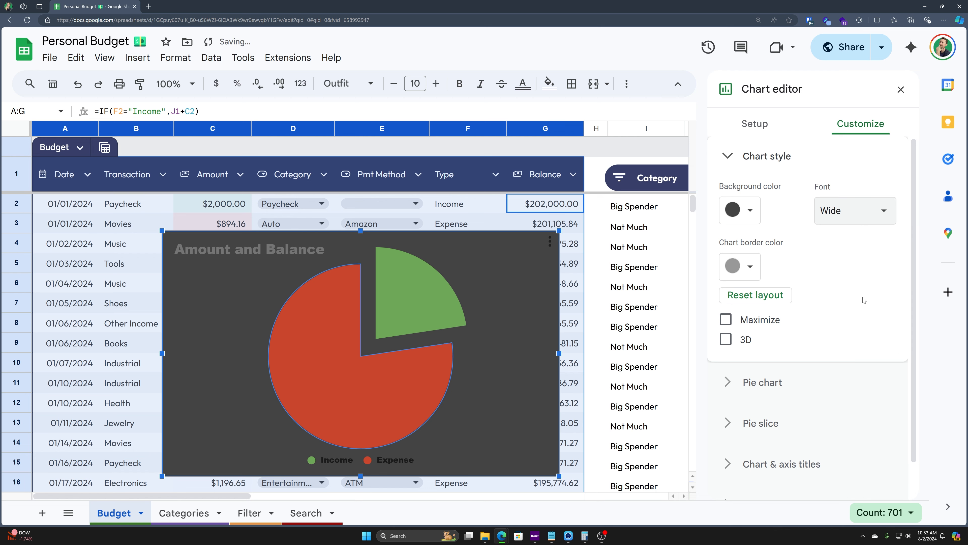
Step: Make the chart border dark grey, leaving Maximize and 3D turned off
left_click(759, 276)
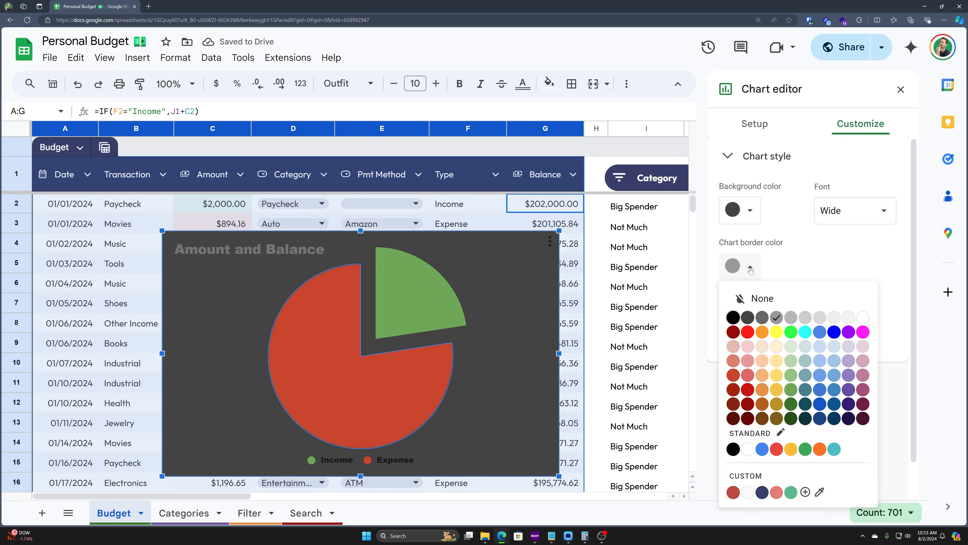
left_click(747, 317)
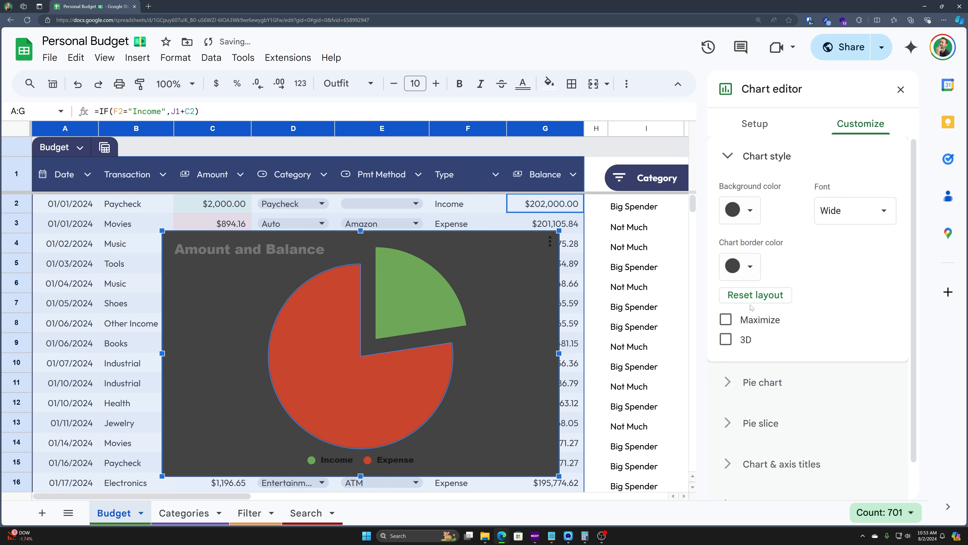
left_click(727, 319)
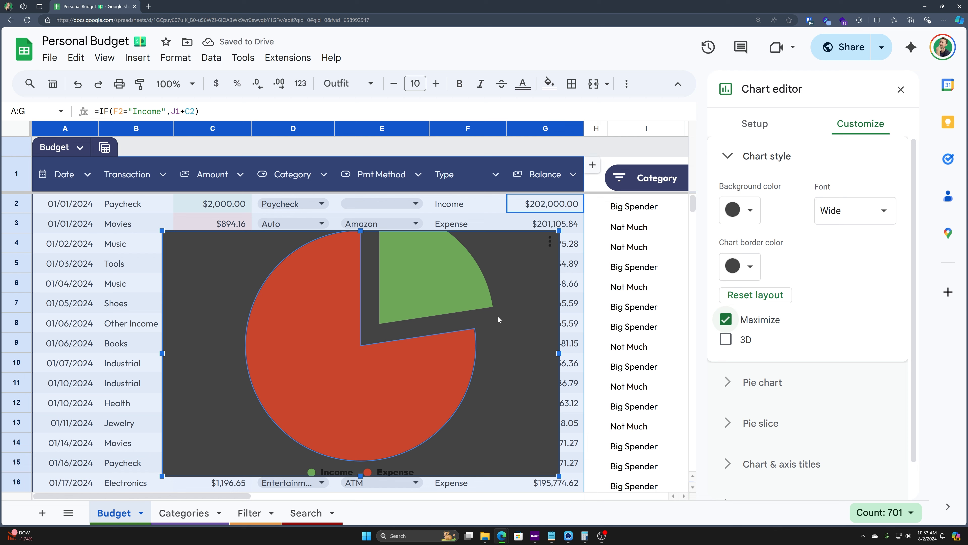
left_click(726, 339)
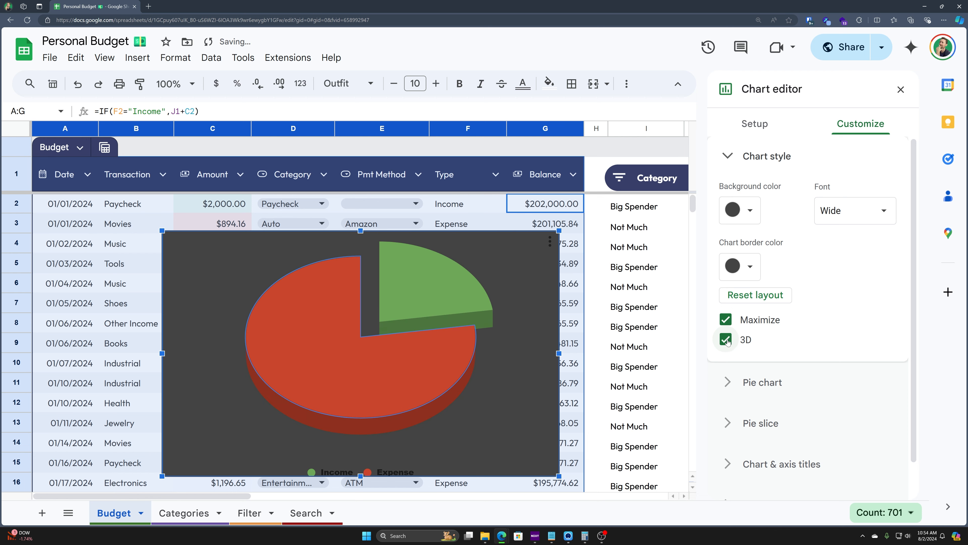
left_click(726, 339)
left_click(726, 320)
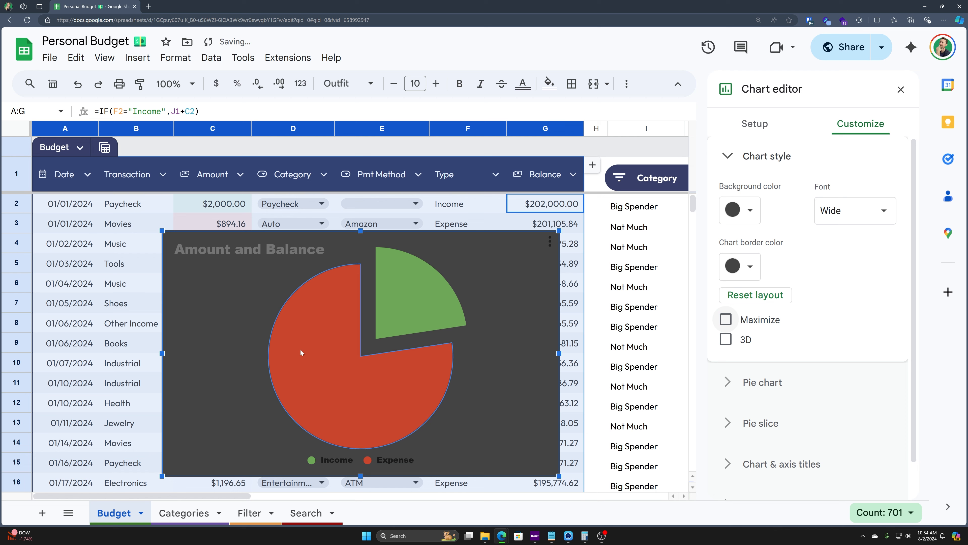
left_click(729, 382)
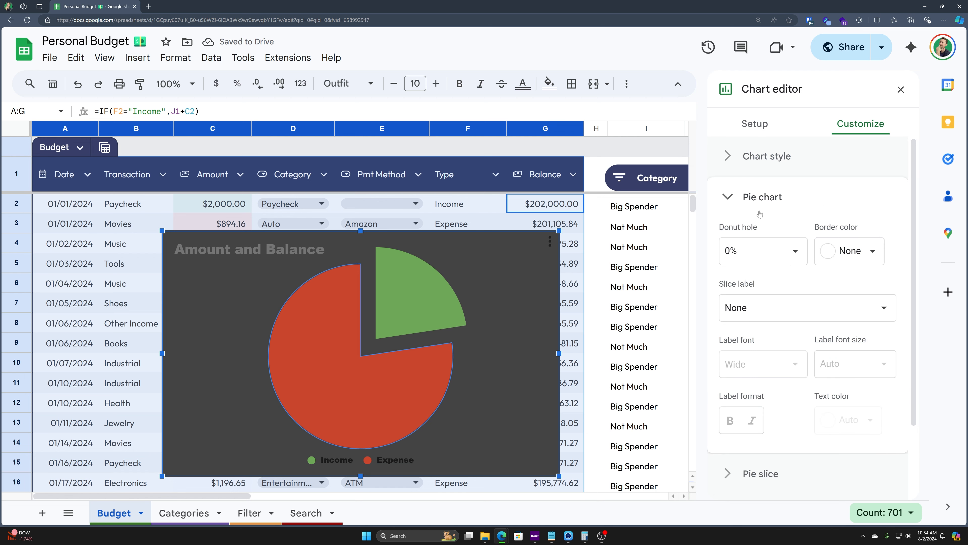
Step: Keep the pie without a donut hole and set its slice labels to Value
left_click(795, 251)
left_click(750, 301)
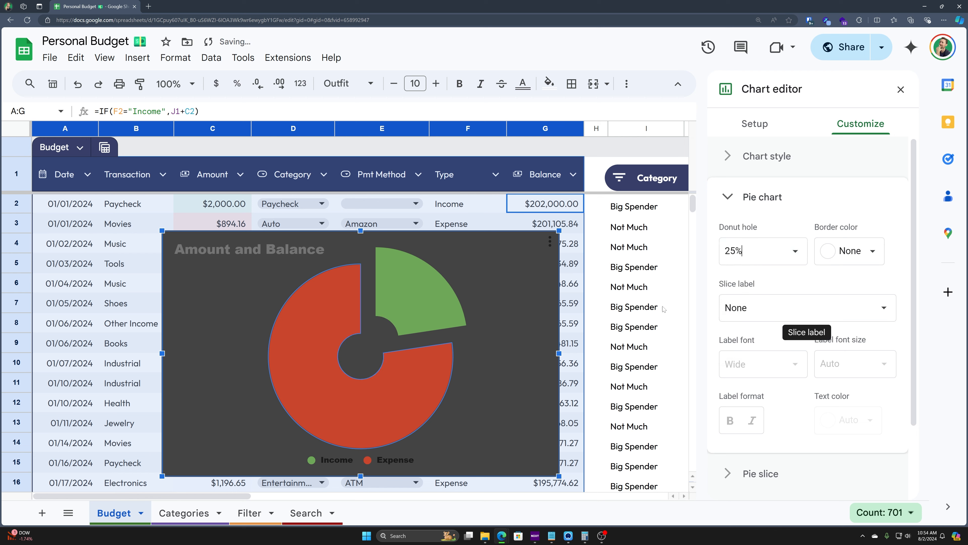
left_click(762, 261)
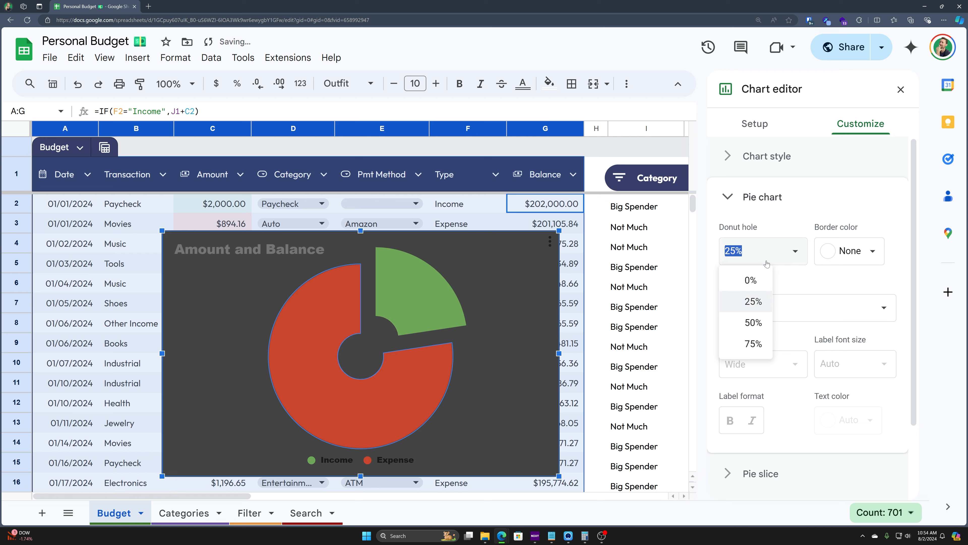
left_click(763, 279)
left_click(877, 253)
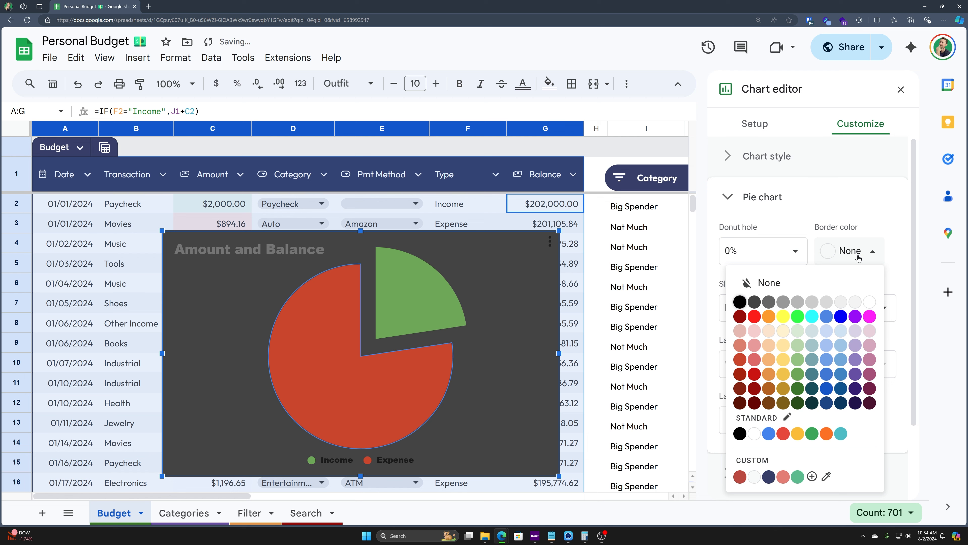
left_click(775, 198)
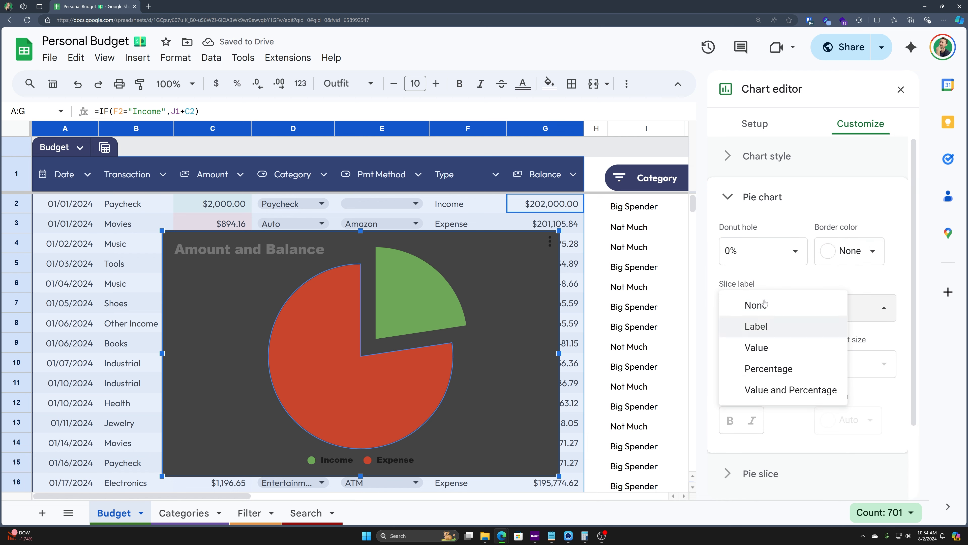
left_click(787, 335)
left_click(782, 308)
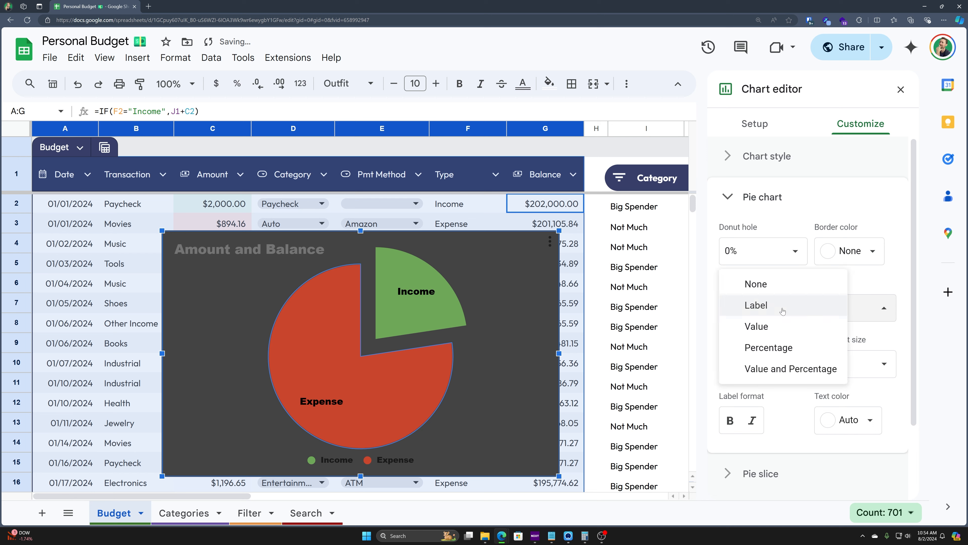
left_click(779, 330)
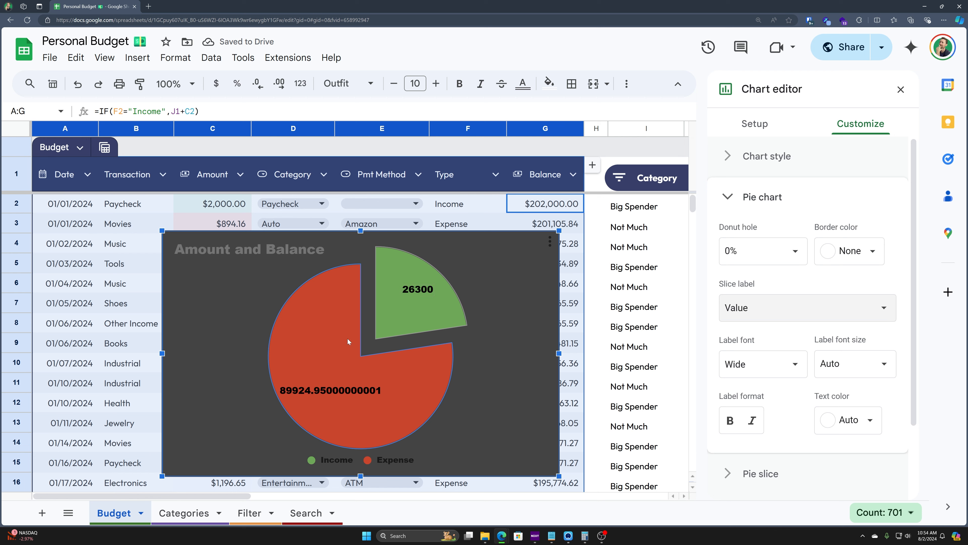
Step: Edit the slice labels to read $26300 for Income and $89924.95 for Expense
left_click(414, 290)
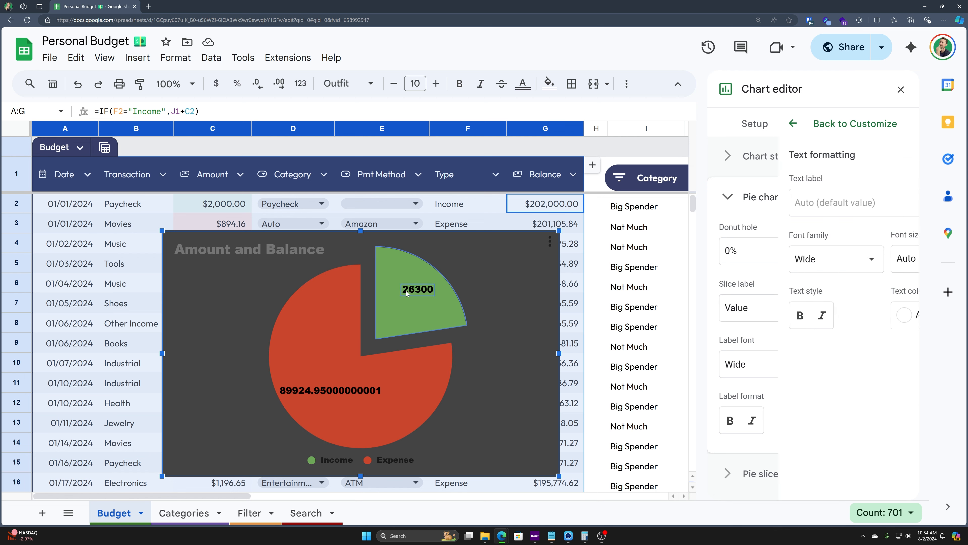
left_click(413, 289)
key("BackSpace")
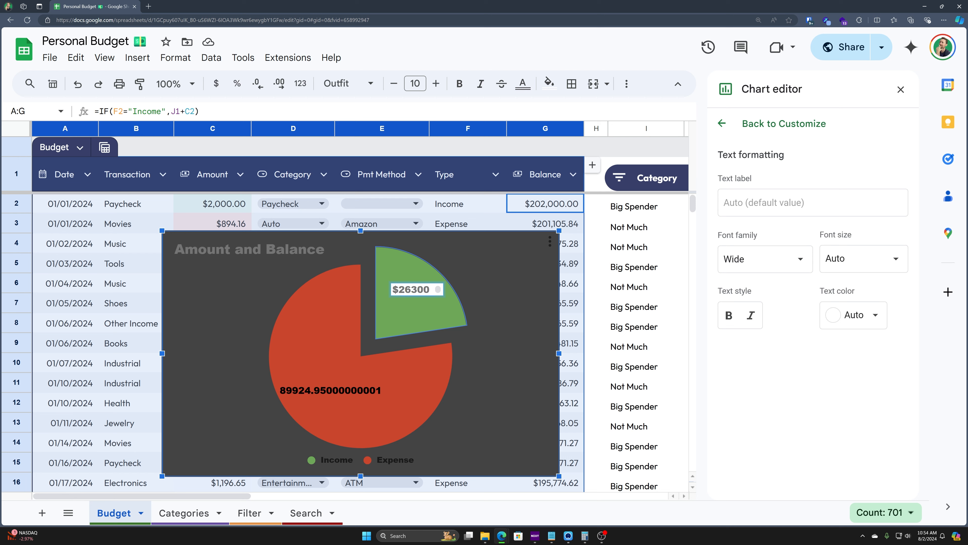
double_click(330, 390)
key("Right")
key("shift+Left")
key("shift+Left")
key("shift+Left")
key("shift+Left")
key("shift+Left")
key("shift+Left")
key("shift+Left")
key("shift+Left")
key("shift+Left")
key("shift+Left")
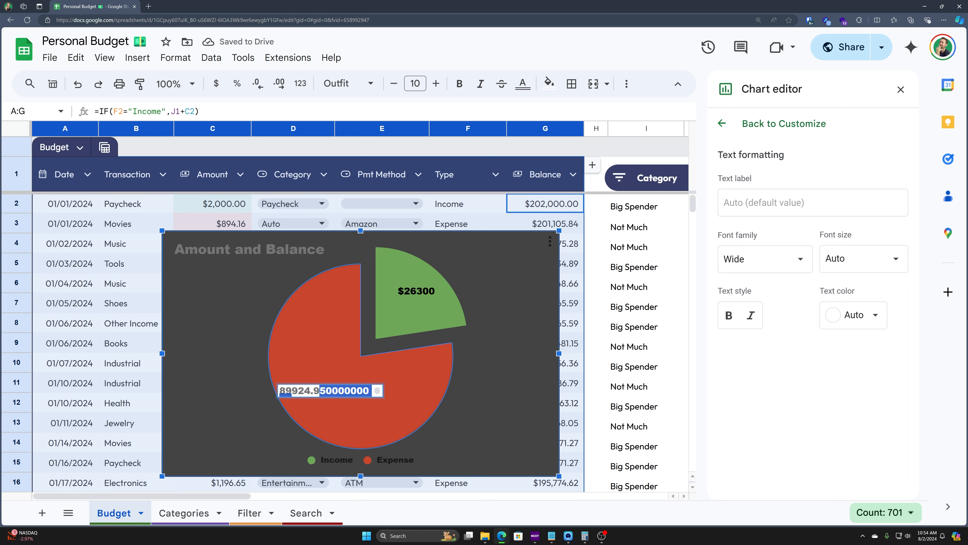
type("5")
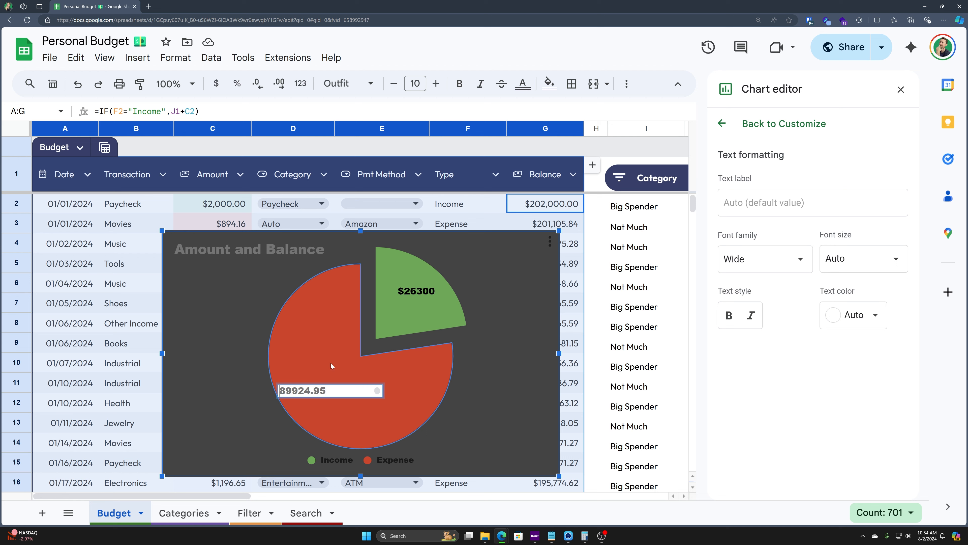
key("Home")
type("$")
key("Return")
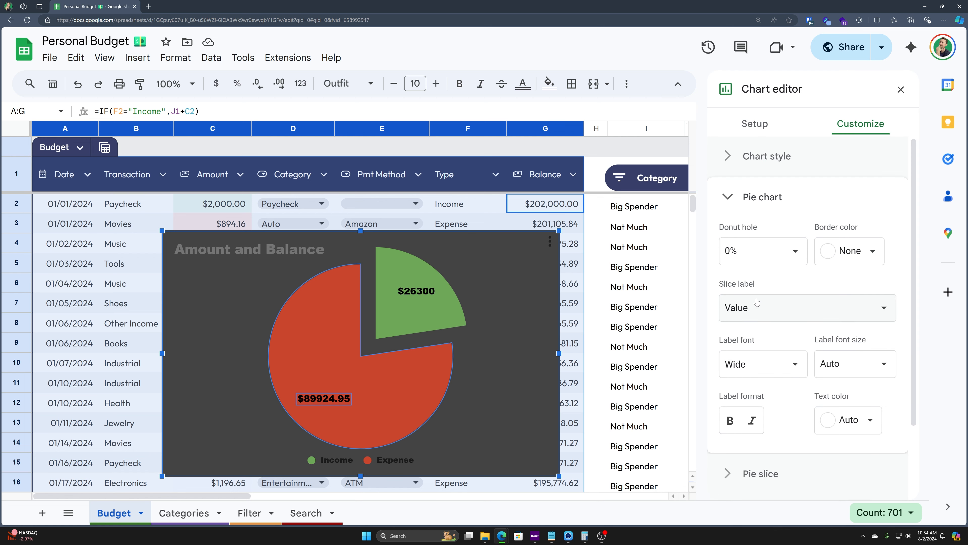
Step: Make the slice label text white
left_click(757, 304)
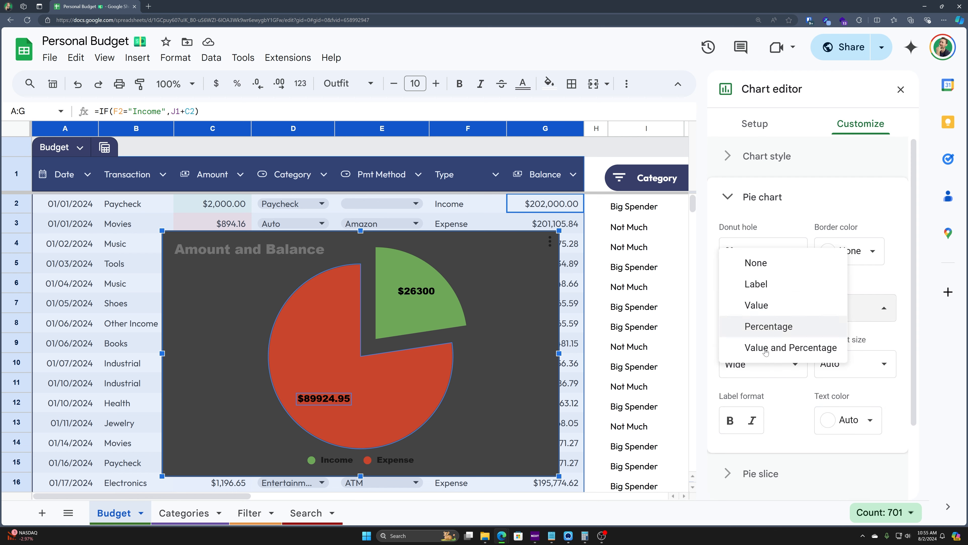
left_click(875, 292)
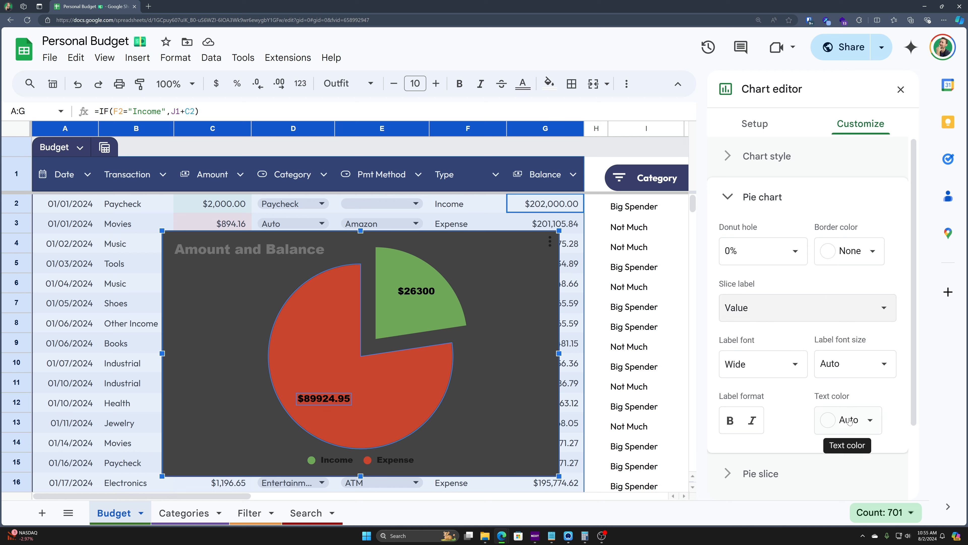
left_click(858, 420)
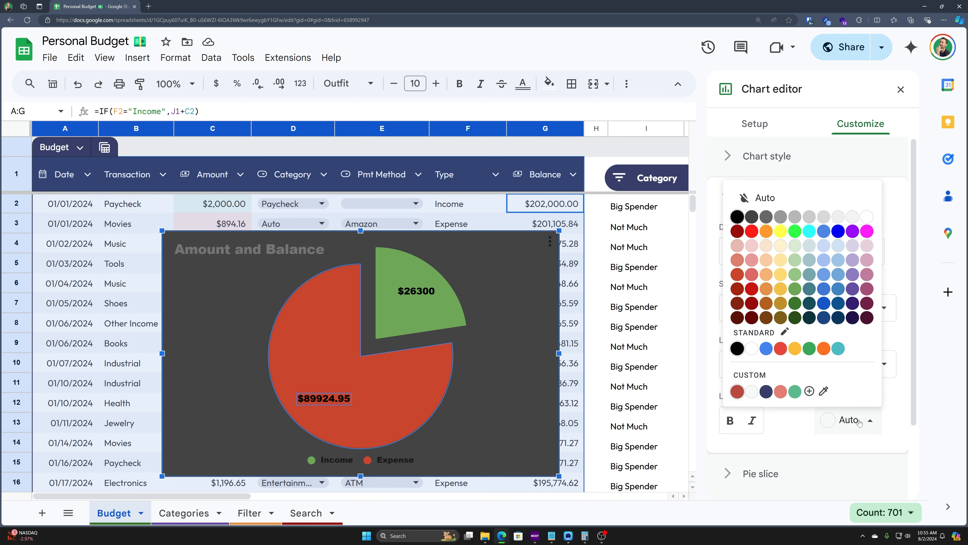
left_click(866, 217)
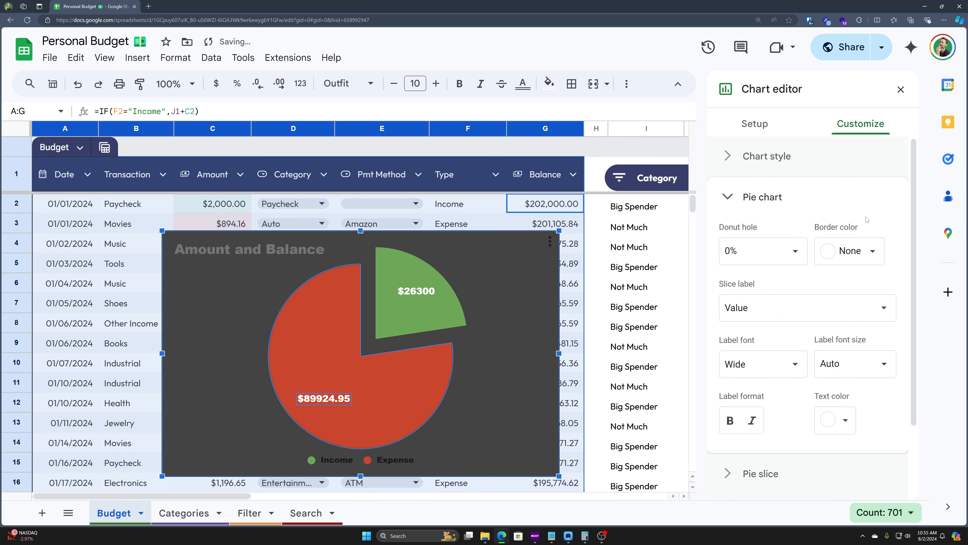
Step: Retitle the chart 'Type of Transaction' in white text
left_click(797, 320)
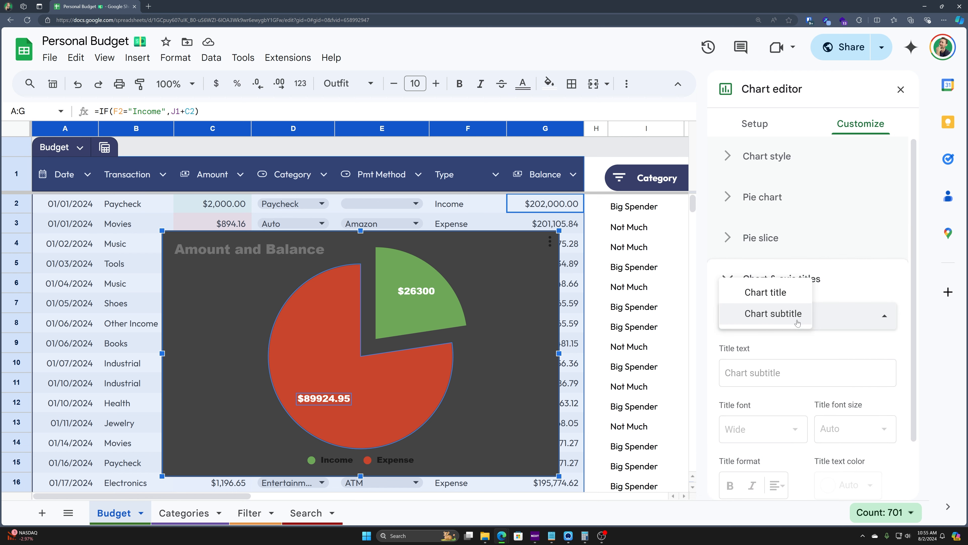
left_click(774, 293)
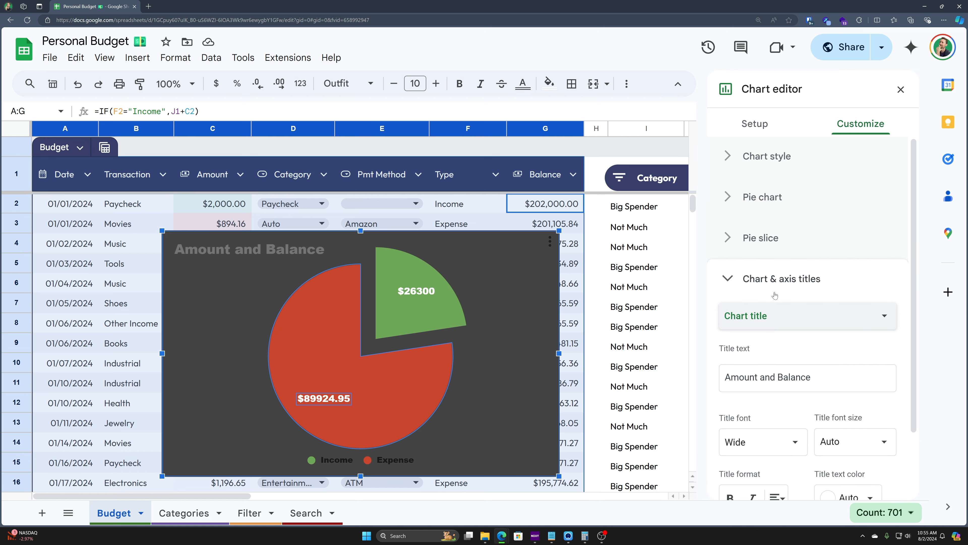
scroll(778, 349, "down", 3)
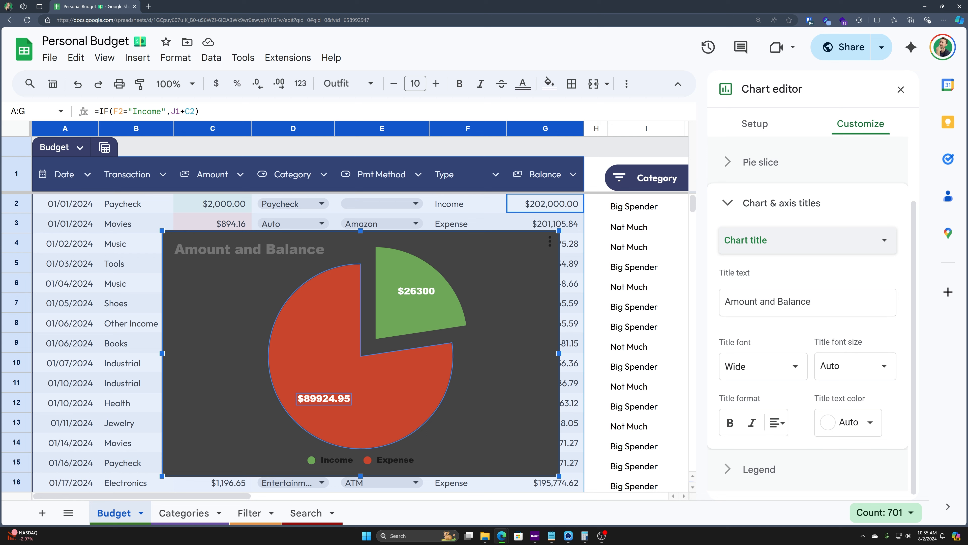
left_click_drag(825, 302, 677, 295)
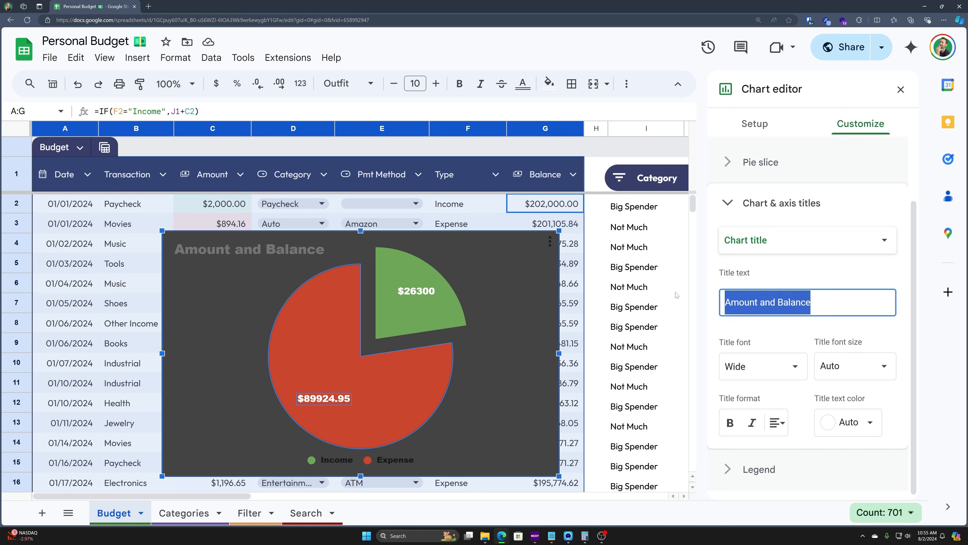
type("Type of Transaction")
key("Tab")
left_click(835, 429)
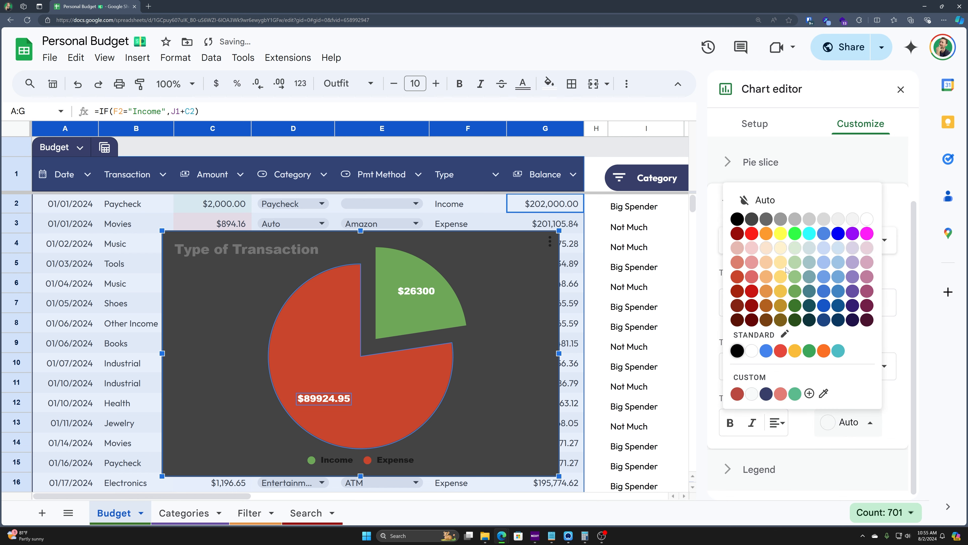
left_click(797, 385)
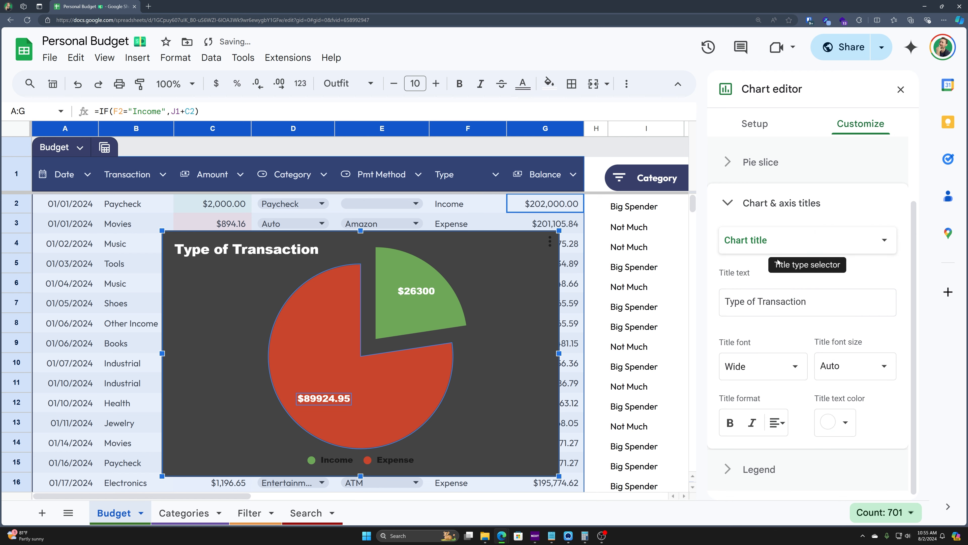
Step: Add the chart subtitle 'Income v Expenses'
left_click(800, 242)
left_click(770, 261)
left_click(782, 305)
type("v Expenses")
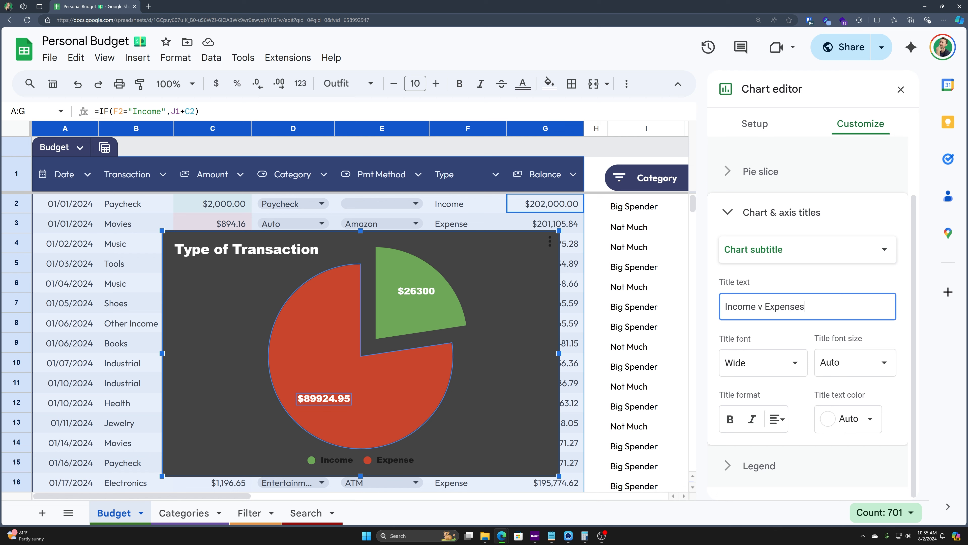
key("Tab")
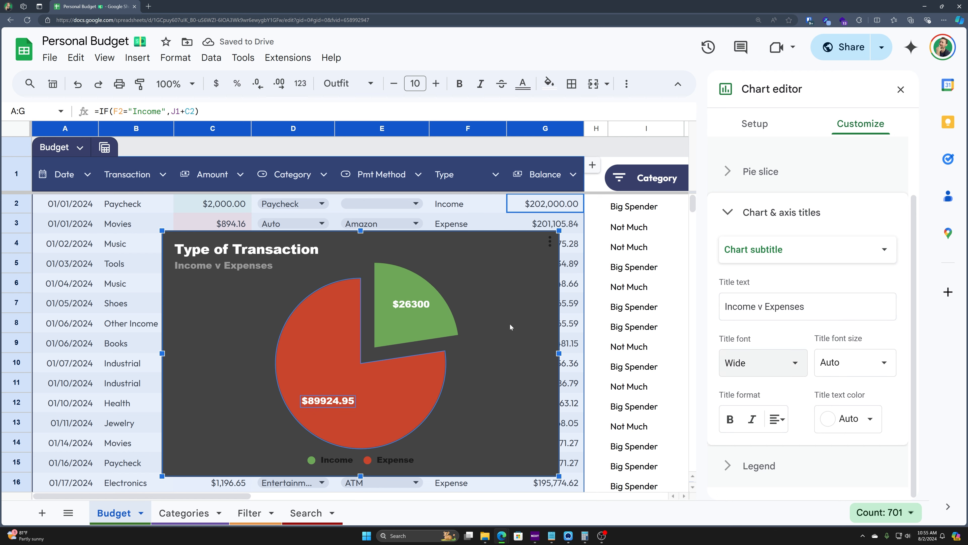
Step: Set the legend text to white and position the legend at the bottom
left_click(729, 215)
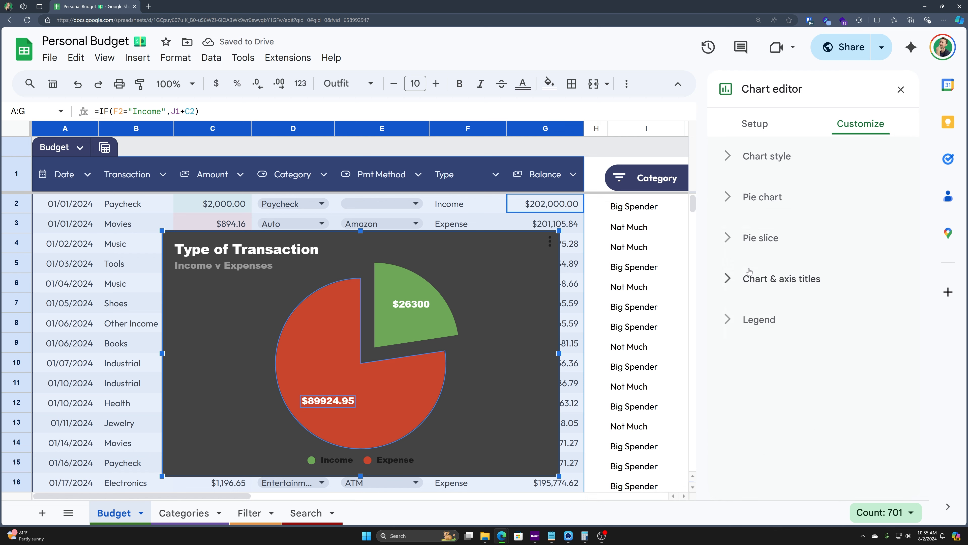
left_click(729, 322)
scroll(768, 392, "down", 1)
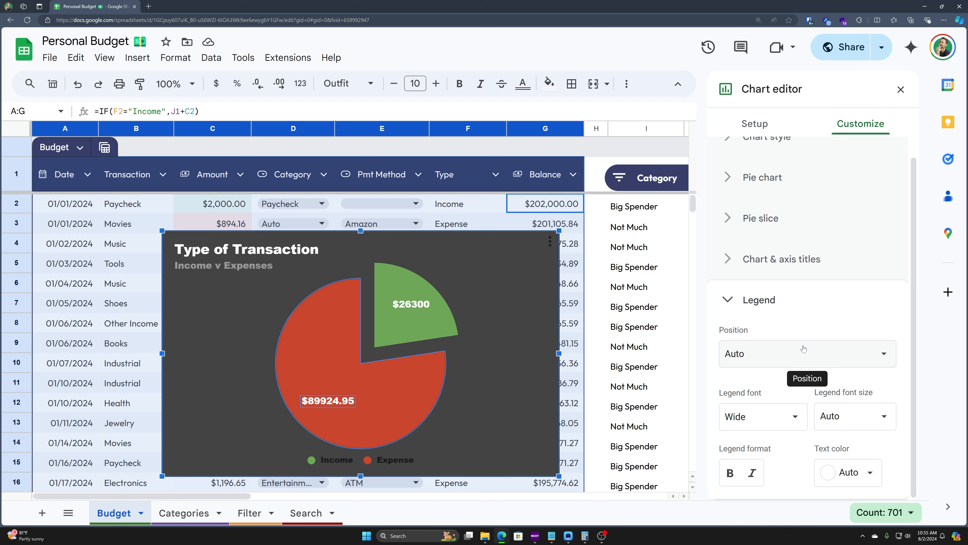
left_click(802, 364)
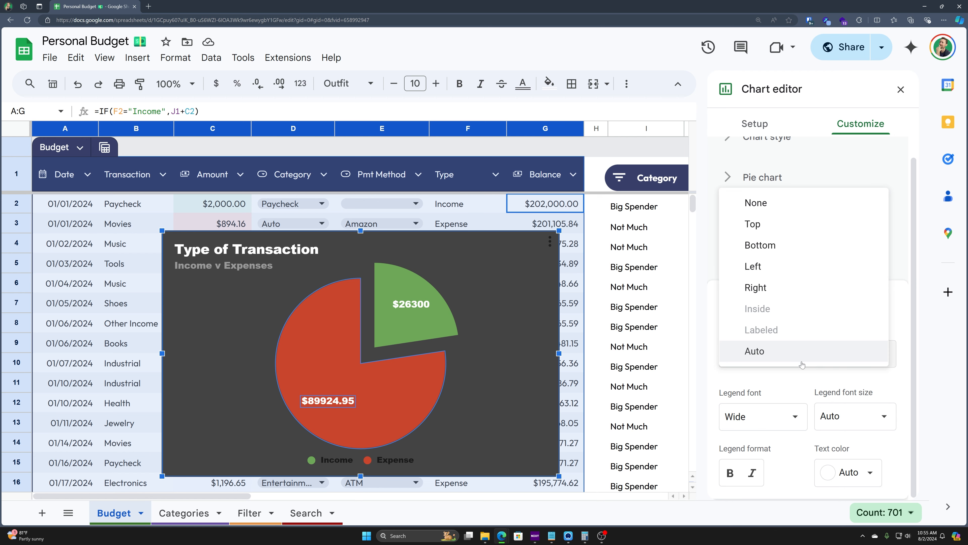
left_click(783, 289)
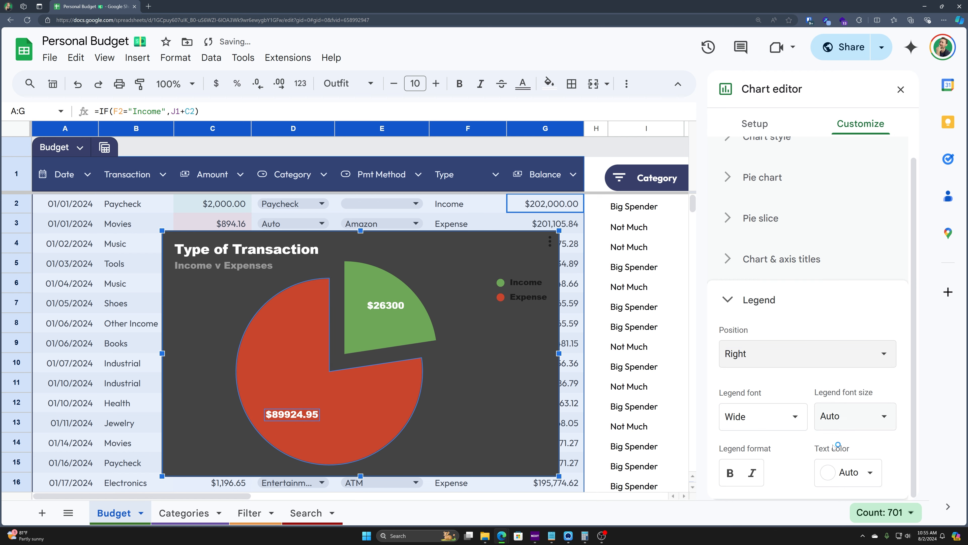
left_click(856, 475)
left_click(868, 270)
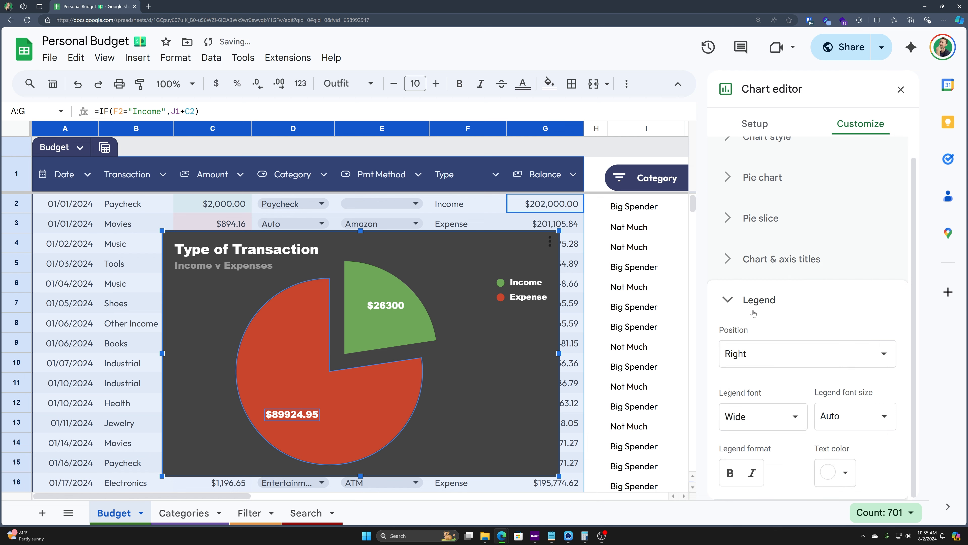
left_click(774, 359)
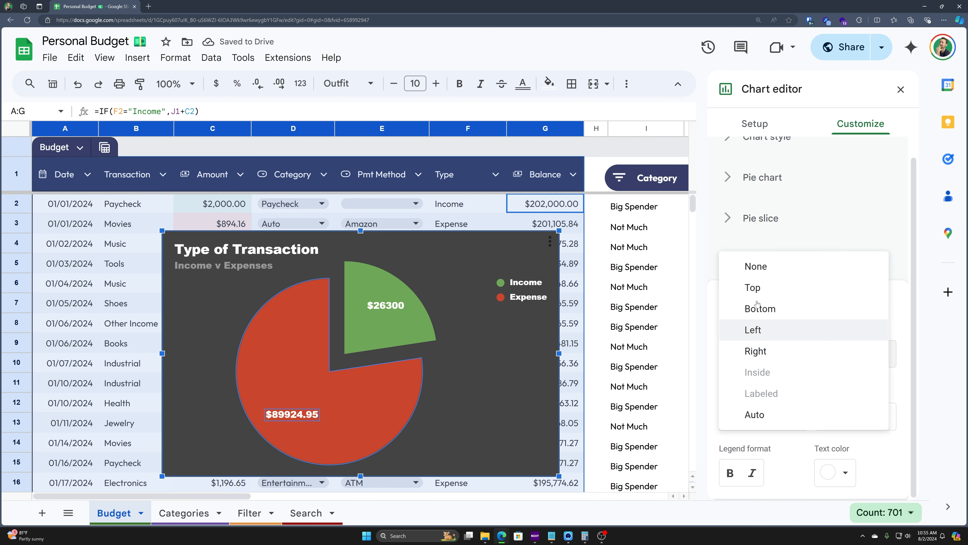
left_click(753, 287)
left_click(789, 361)
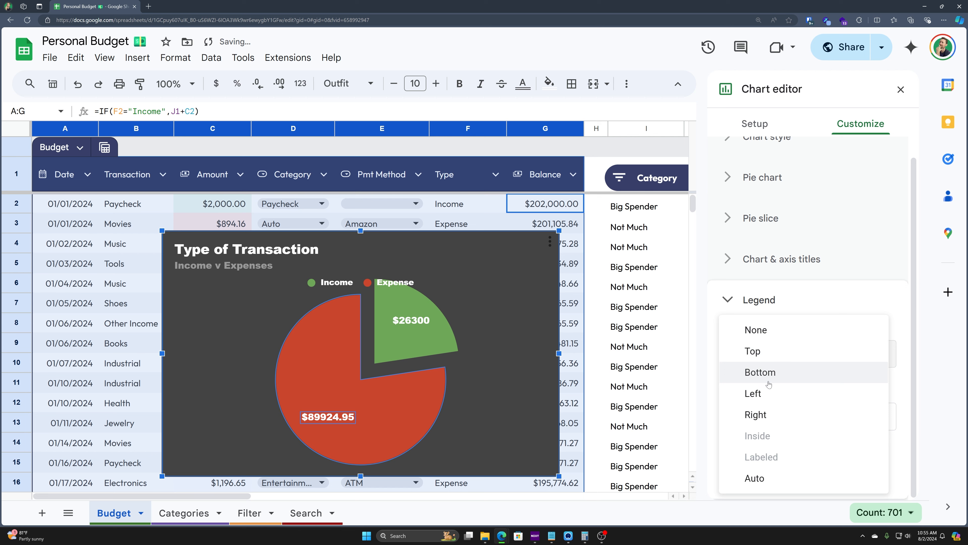
left_click(763, 310)
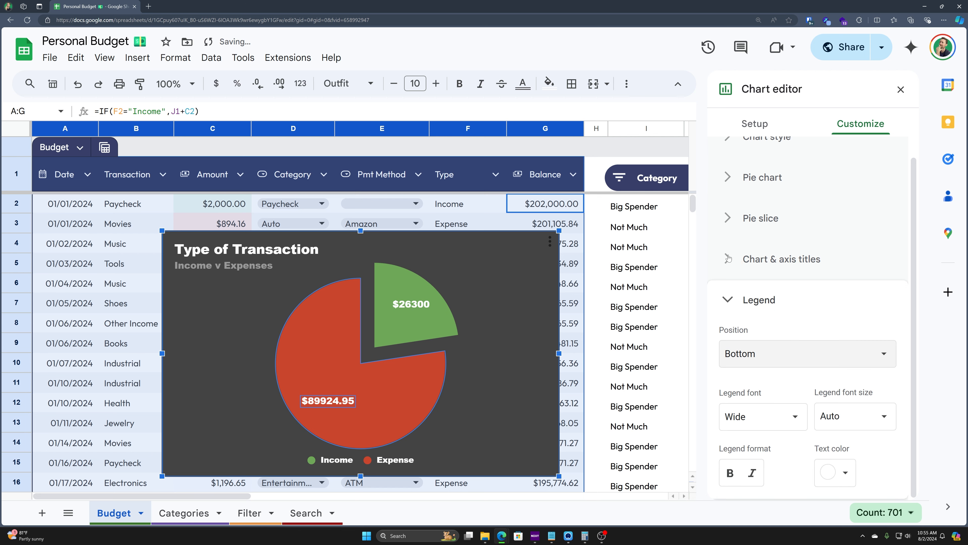
left_click(734, 300)
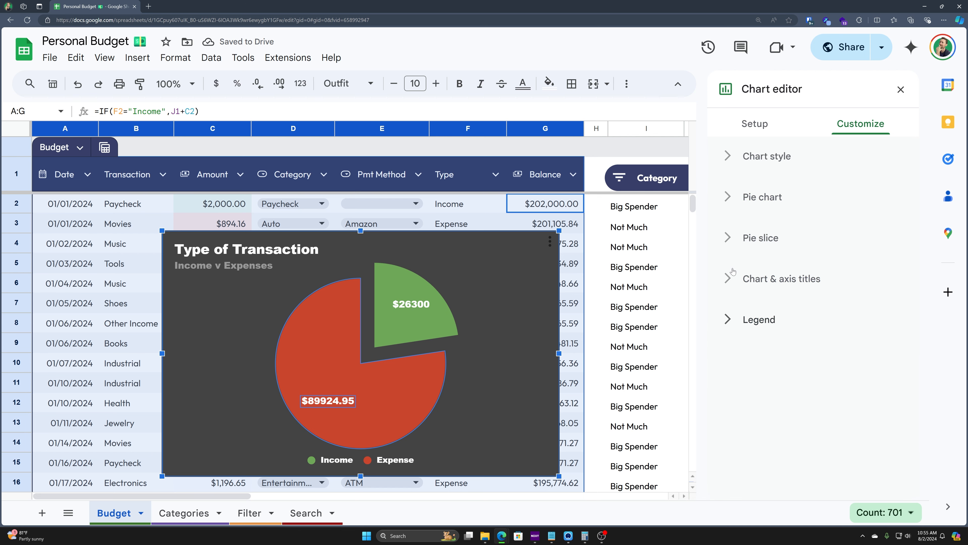
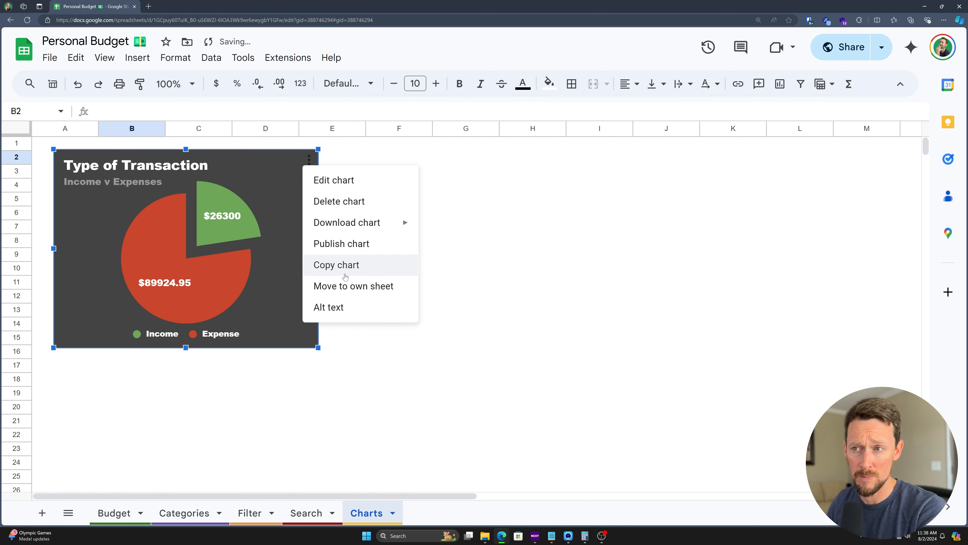
Step: Move the Type of Transaction pie chart onto its own sheet, Chart3
left_click(351, 291)
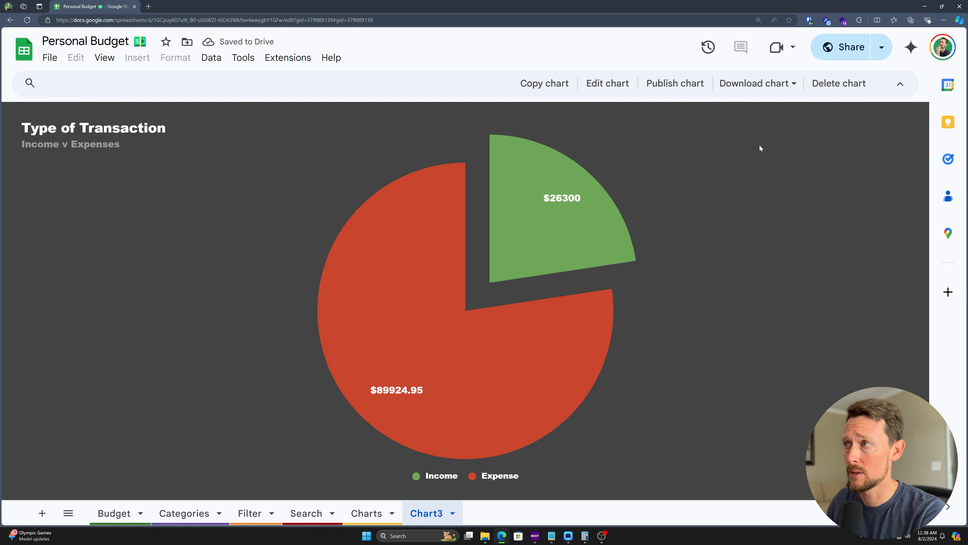
left_click(621, 88)
left_click(900, 90)
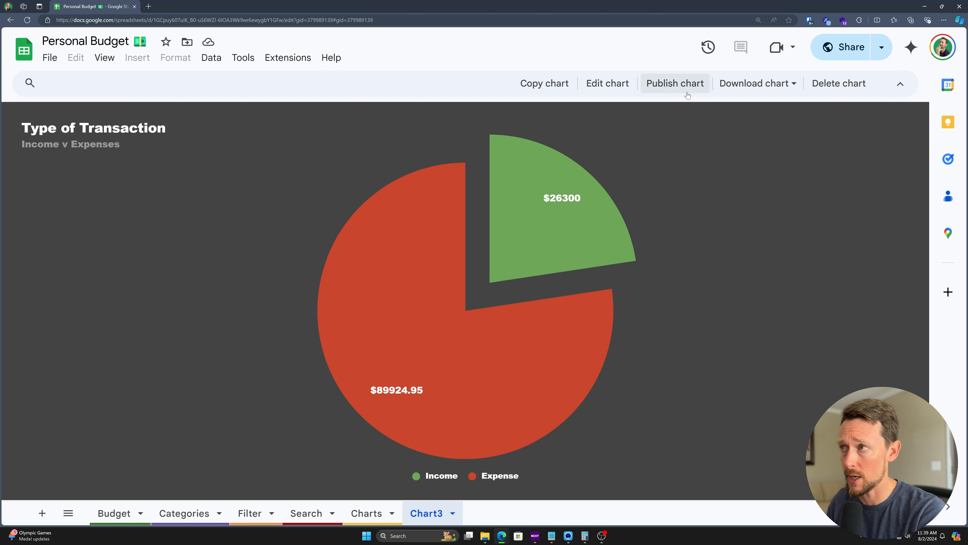
Step: Review the chart's download formats and Publish to the web options, closing without publishing
left_click(791, 84)
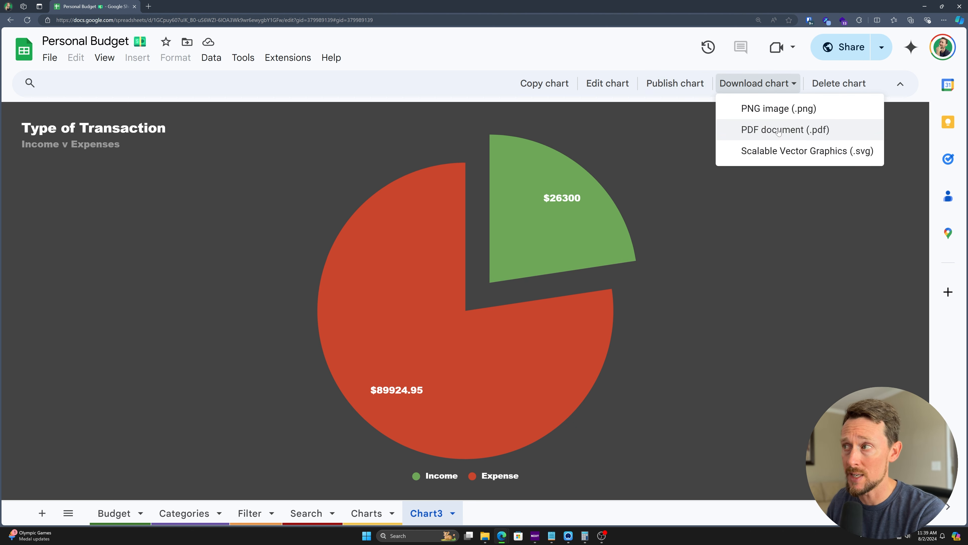
left_click(692, 81)
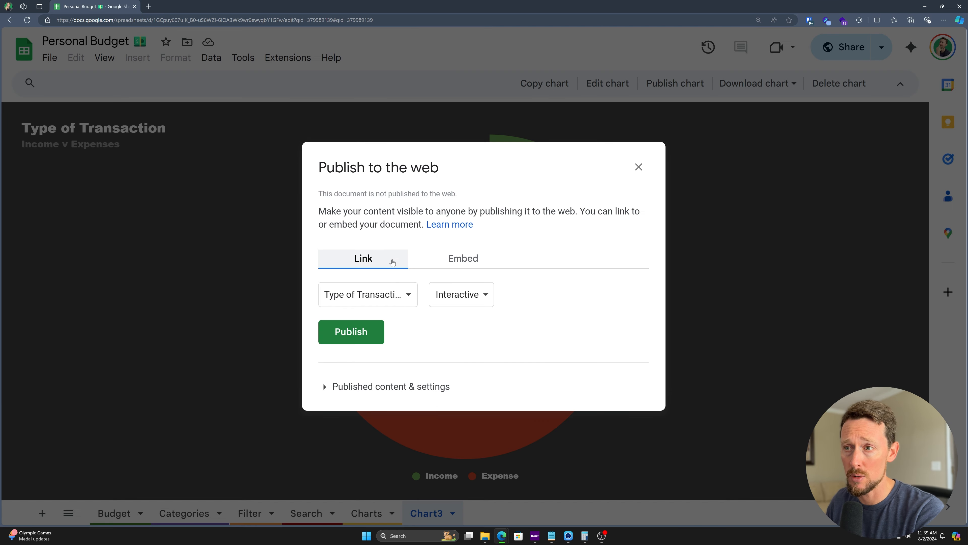
left_click(472, 302)
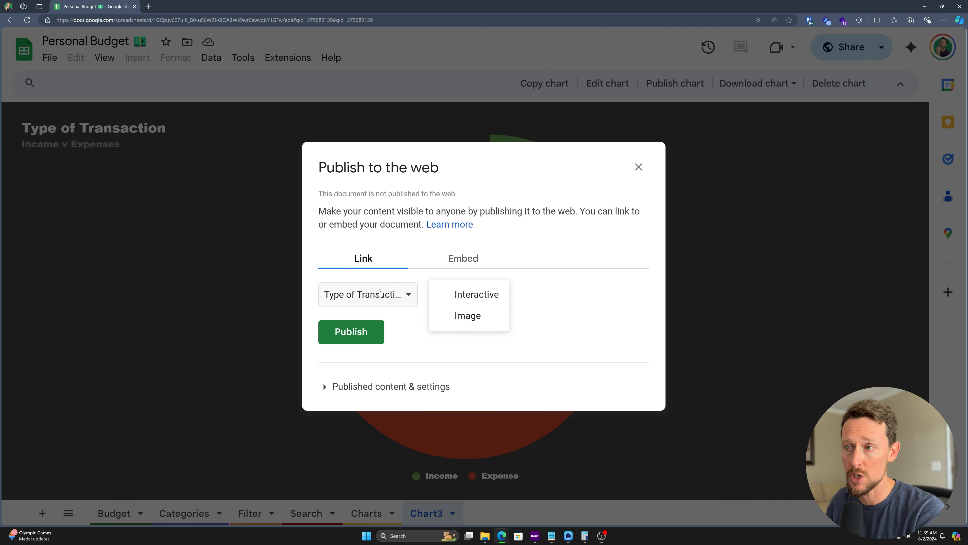
left_click(380, 297)
left_click(472, 296)
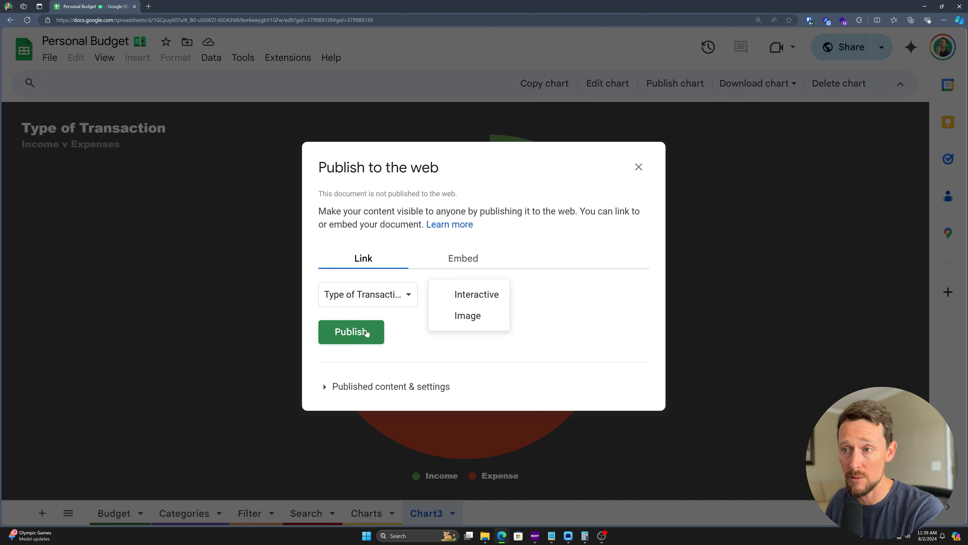
left_click(464, 253)
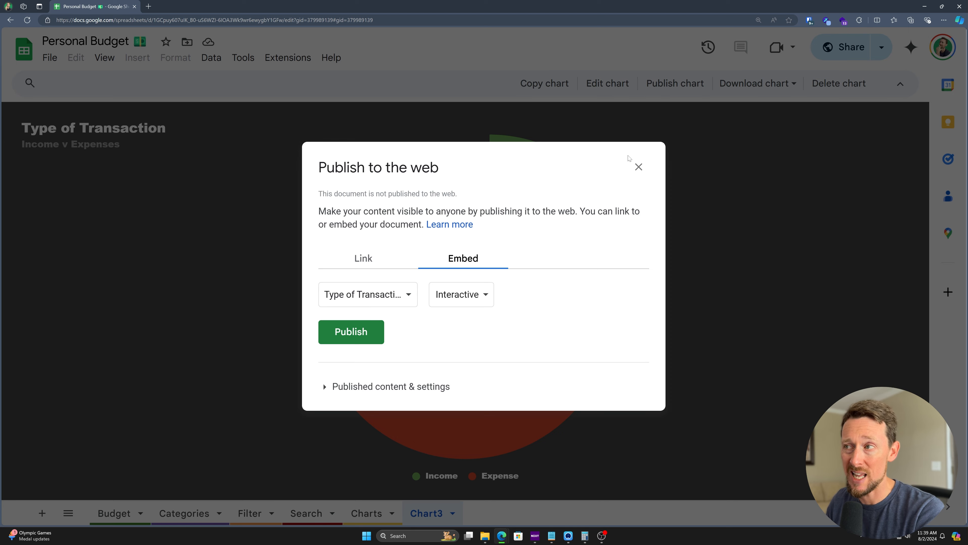
left_click(639, 166)
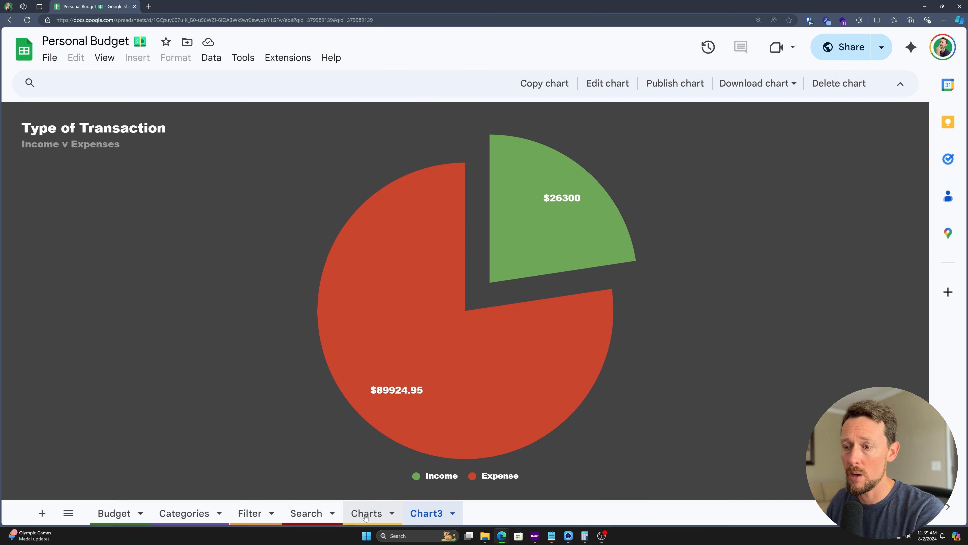
left_click(367, 513)
Step: Copy the pie chart from Chart3 and paste it onto the Charts sheet at column A
left_click(438, 511)
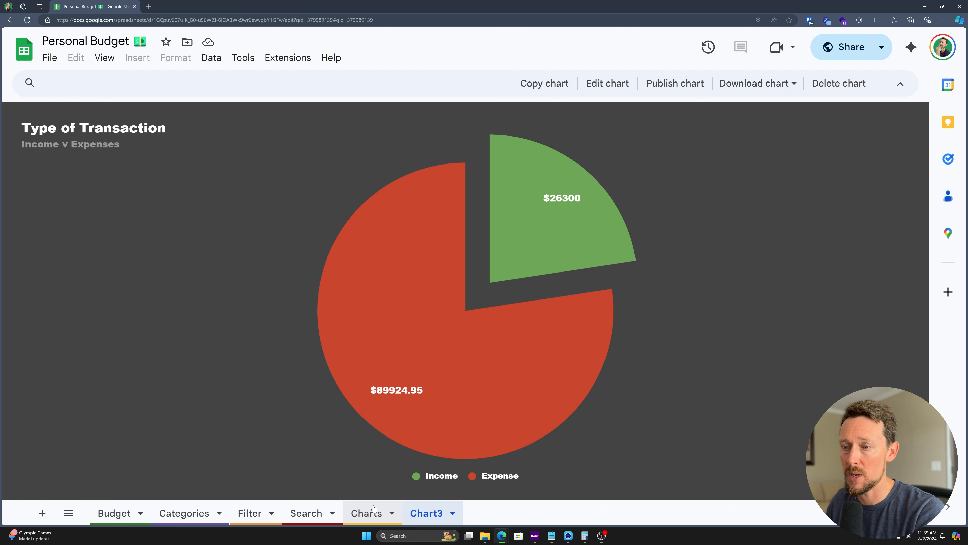
left_click(367, 513)
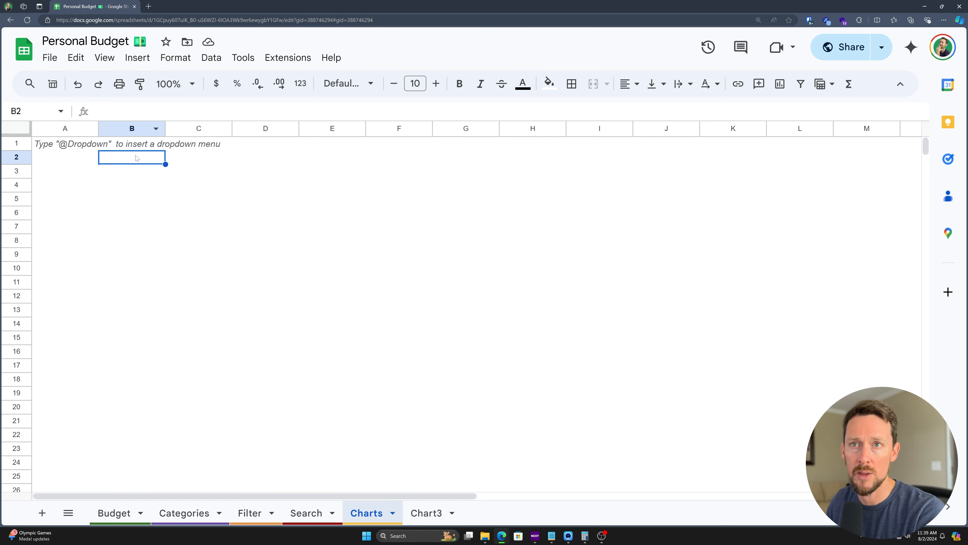
key("ctrl+v")
left_click_drag(125, 184, 109, 199)
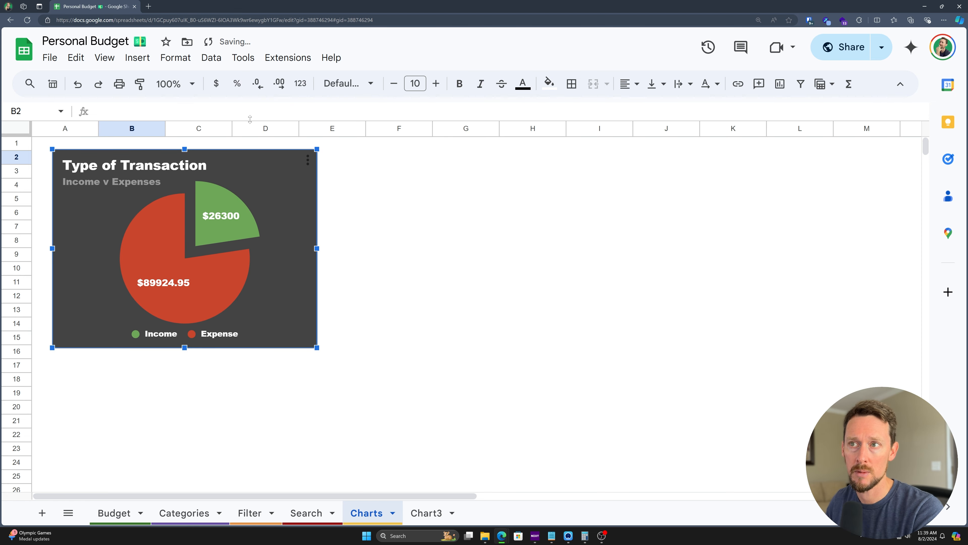
left_click(358, 160)
Step: Insert a new column chart from cell E2 and start choosing its data range
left_click(146, 54)
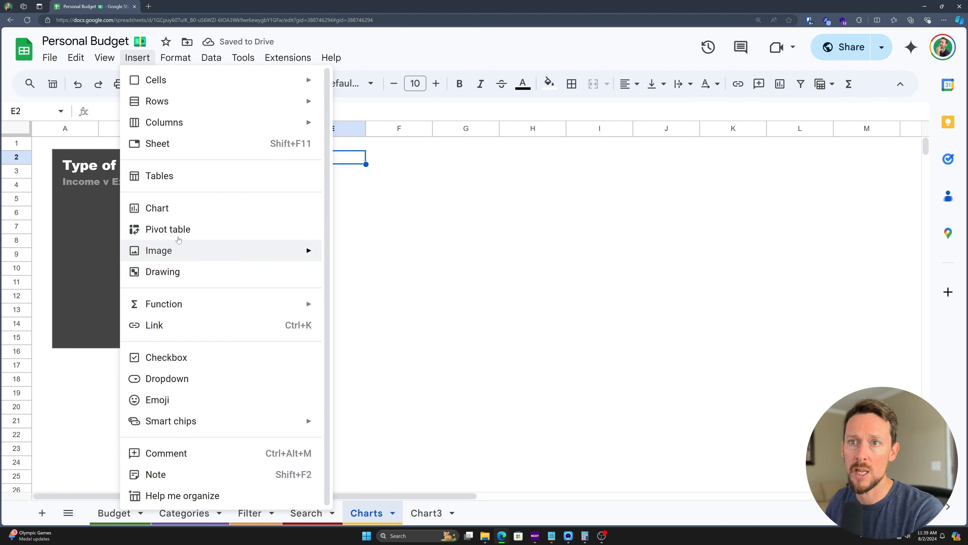
left_click(187, 207)
left_click(770, 177)
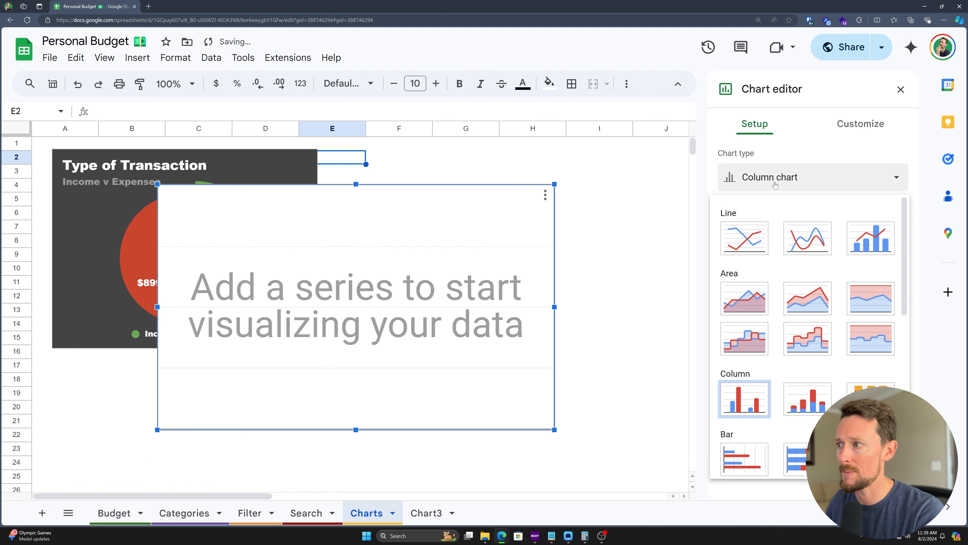
scroll(739, 381, "down", 1)
scroll(737, 408, "down", 1)
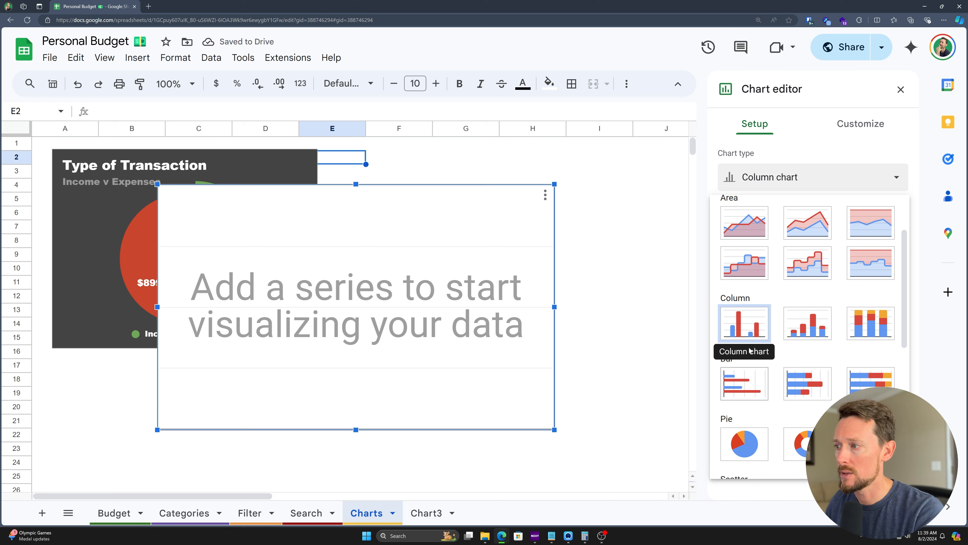
left_click(744, 323)
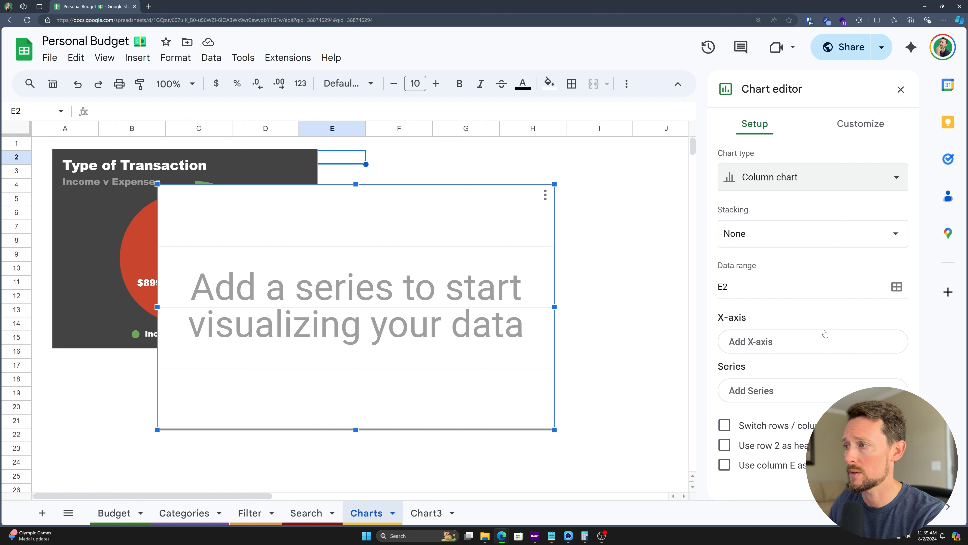
left_click(762, 287)
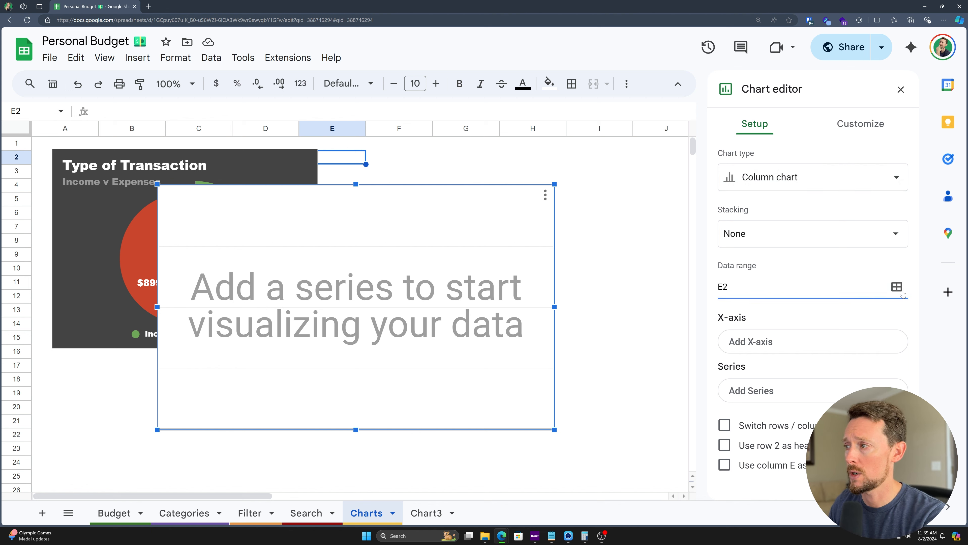
left_click(897, 286)
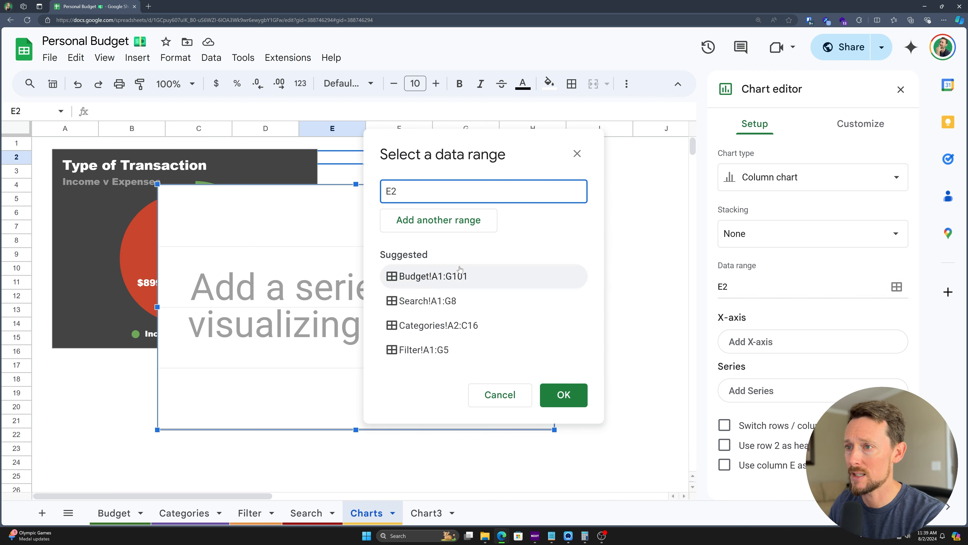
Step: Set the chart's data range to Budget!A1:G101
left_click(417, 287)
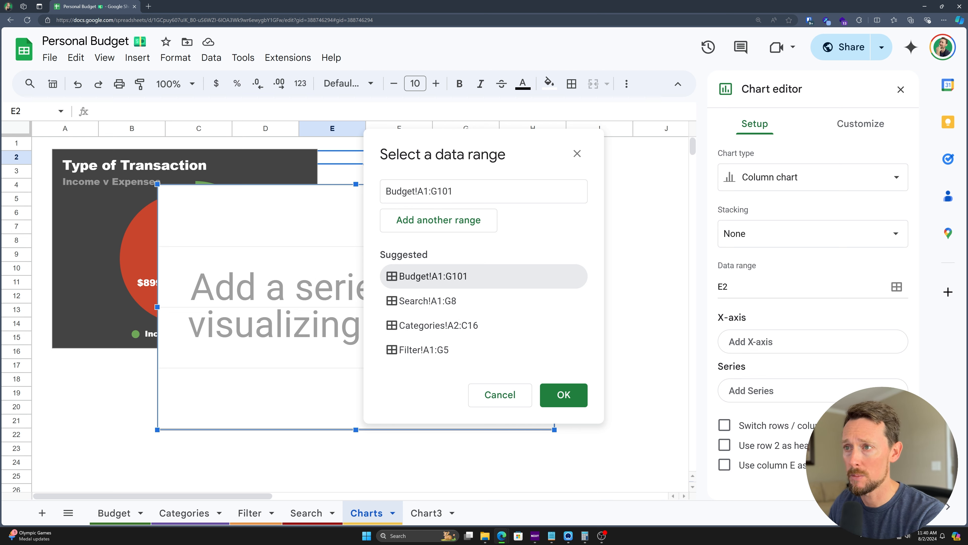
left_click(564, 395)
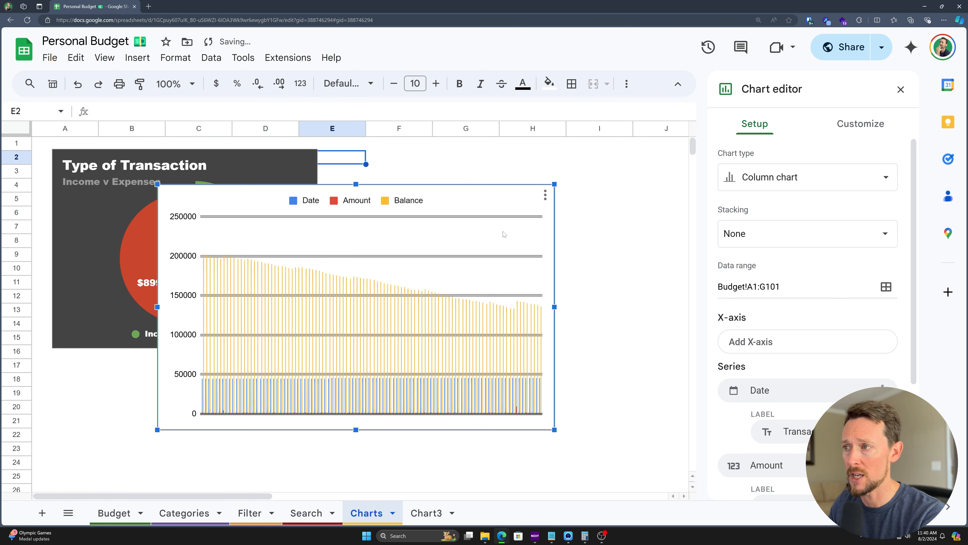
scroll(772, 291, "down", 4)
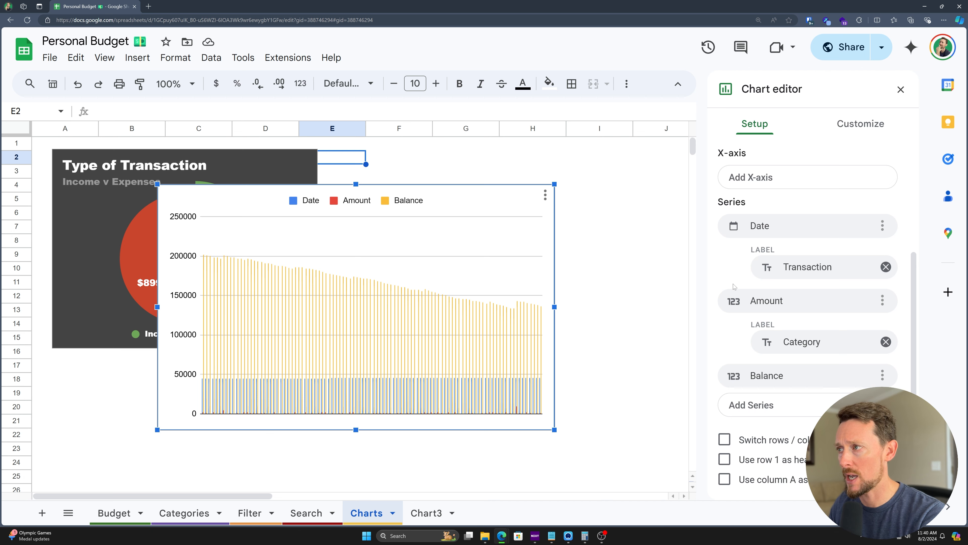
scroll(734, 286, "up", 1)
Step: Remove all series, use Category as the X-axis, and aggregate it into counts
left_click(755, 216)
left_click(777, 269)
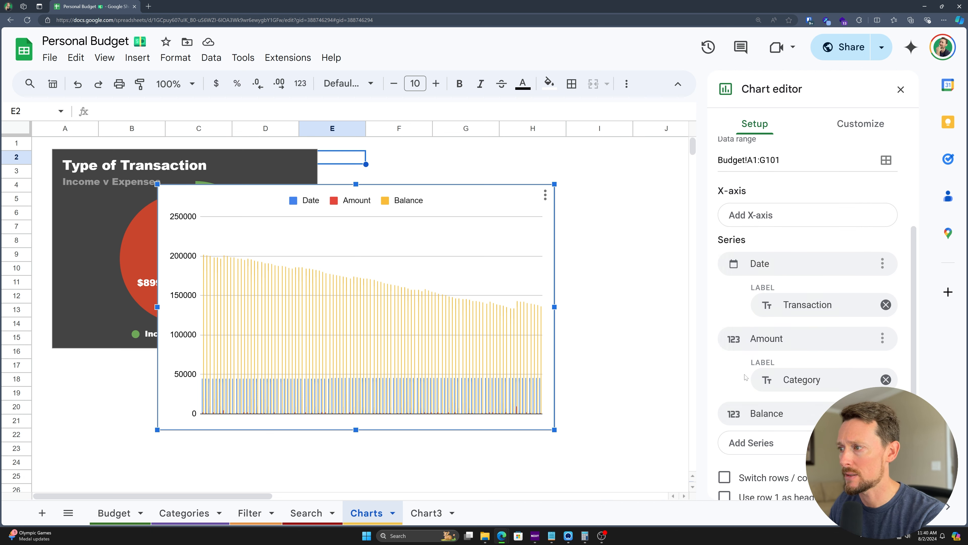
left_click(883, 264)
left_click(864, 309)
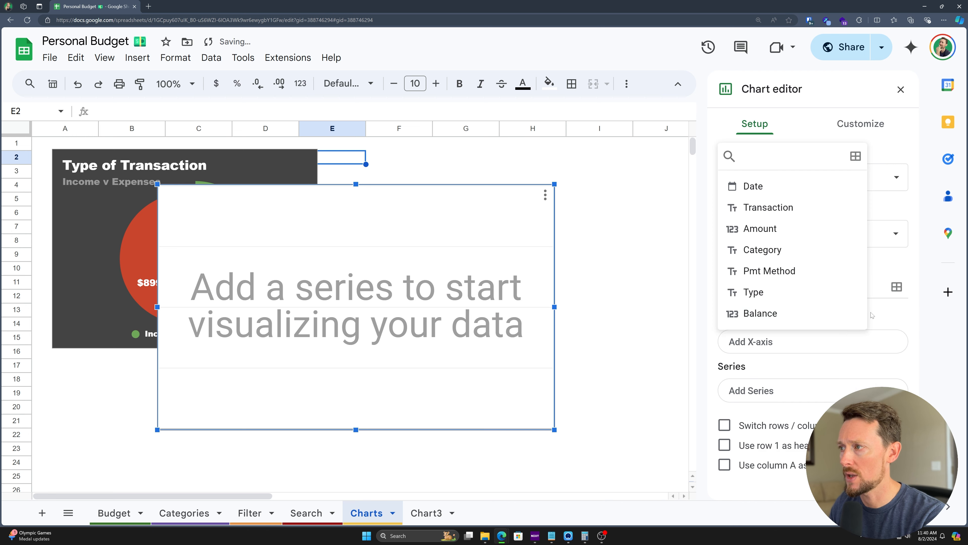
left_click(909, 261)
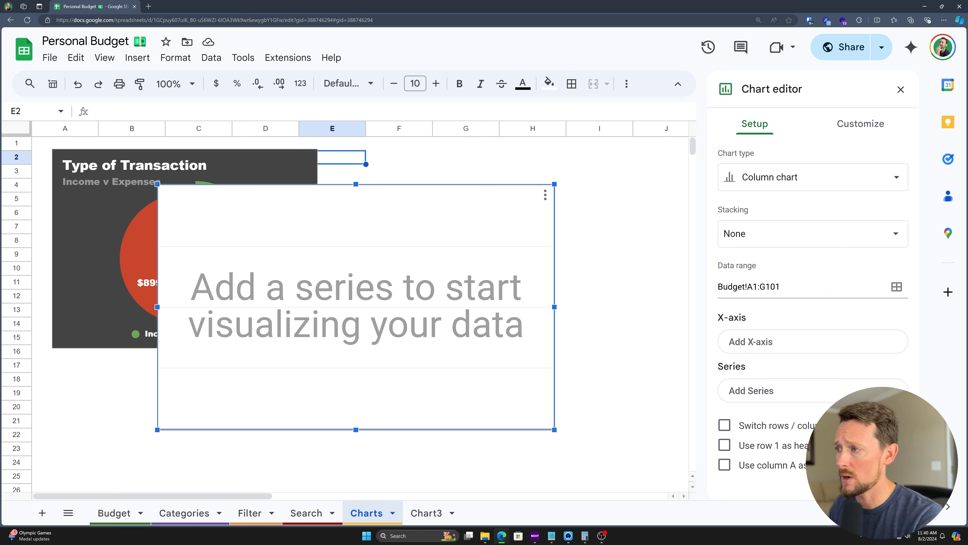
left_click(758, 341)
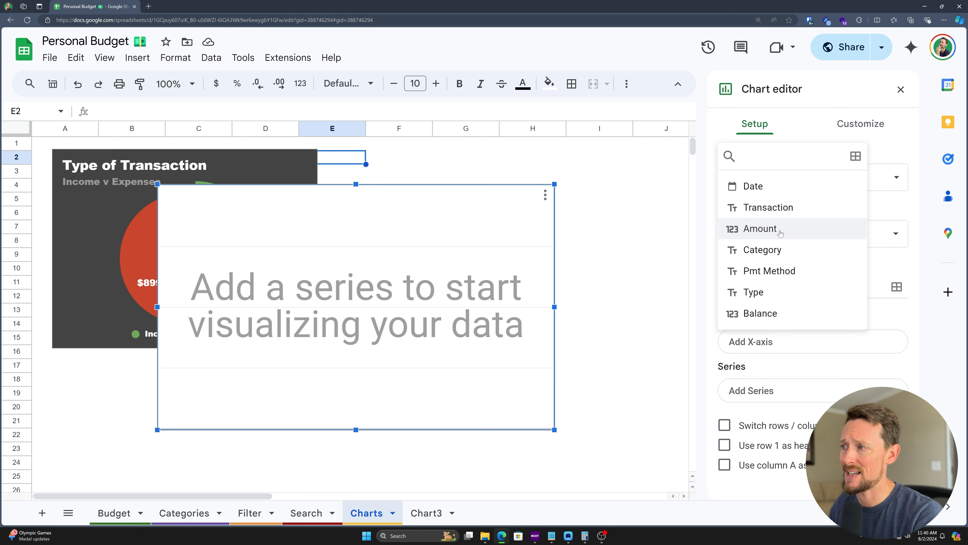
left_click(765, 256)
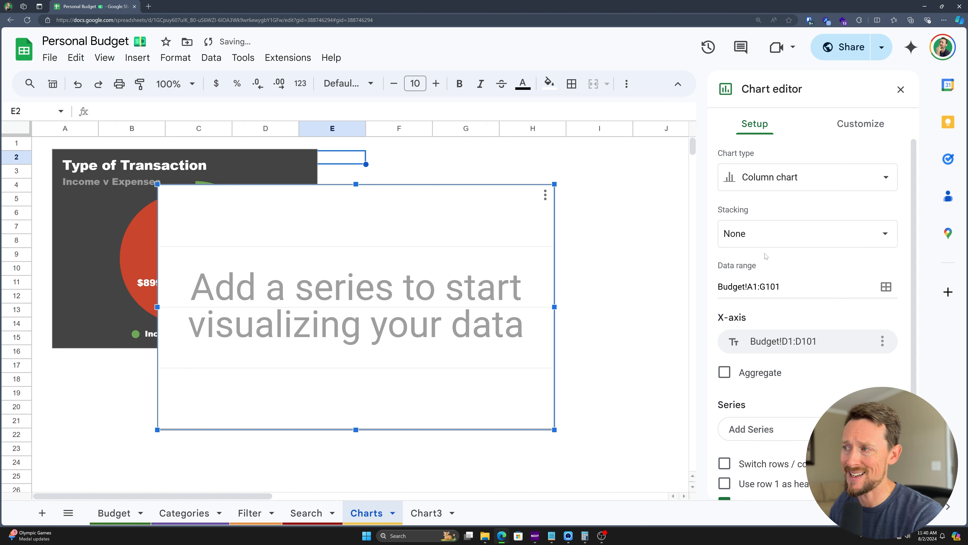
left_click(747, 373)
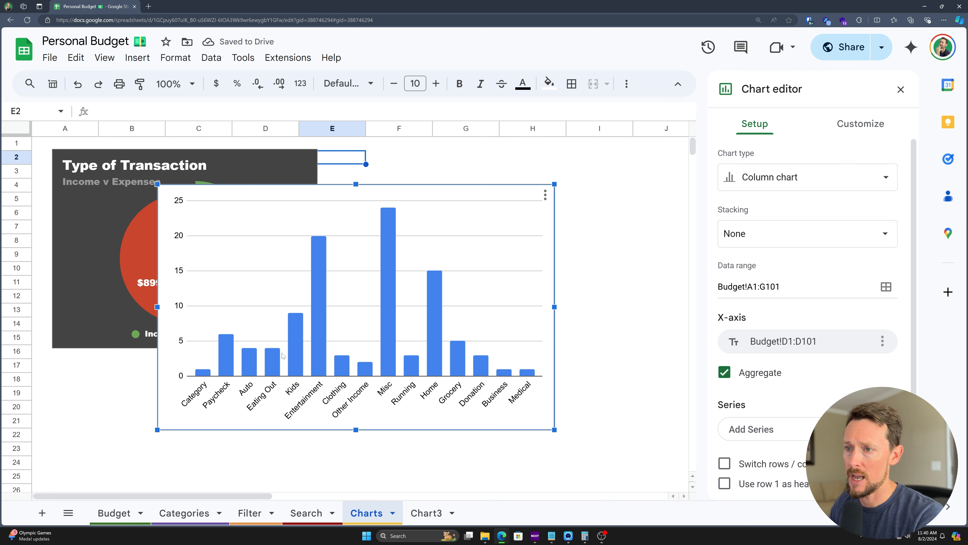
Step: Add Amount as the series and try Average, then Count aggregation per category
scroll(364, 341, "down", 1)
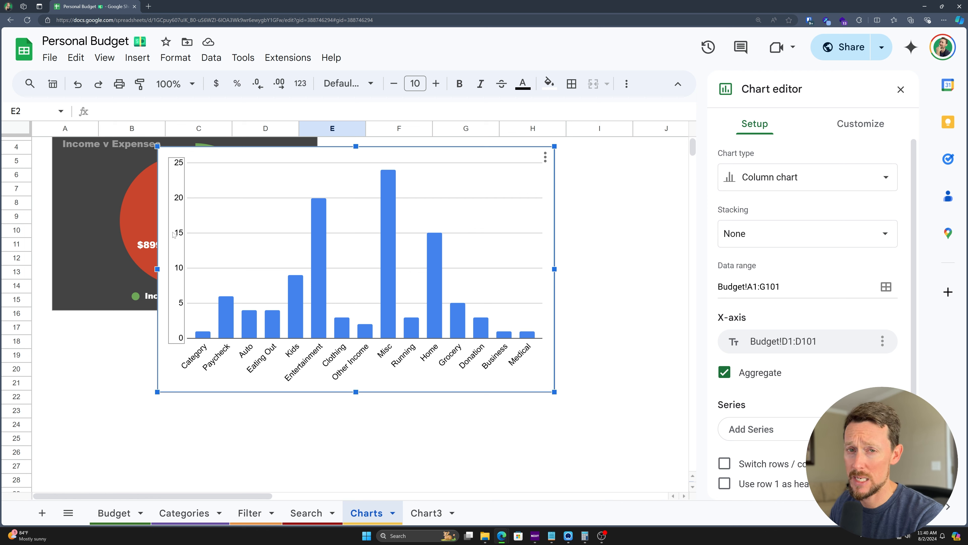
left_click(757, 430)
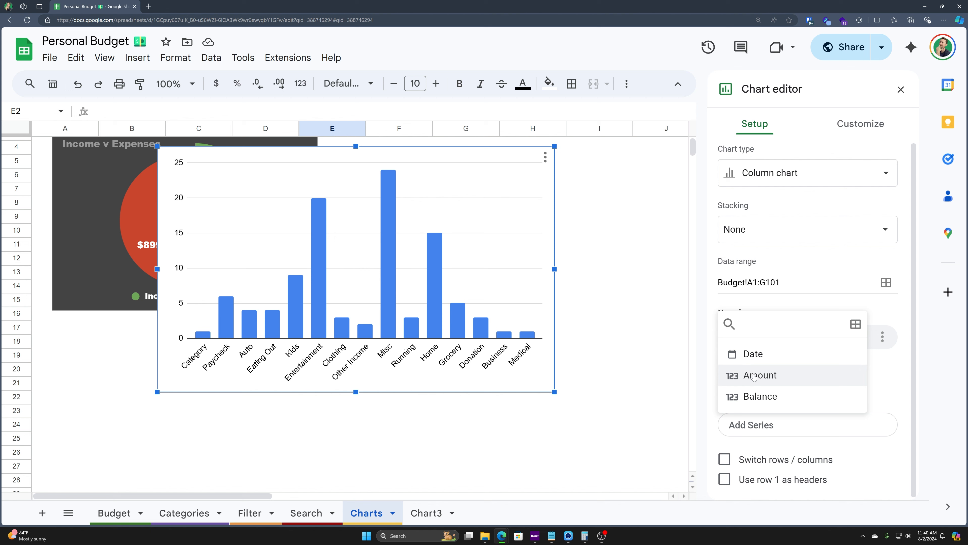
left_click(754, 376)
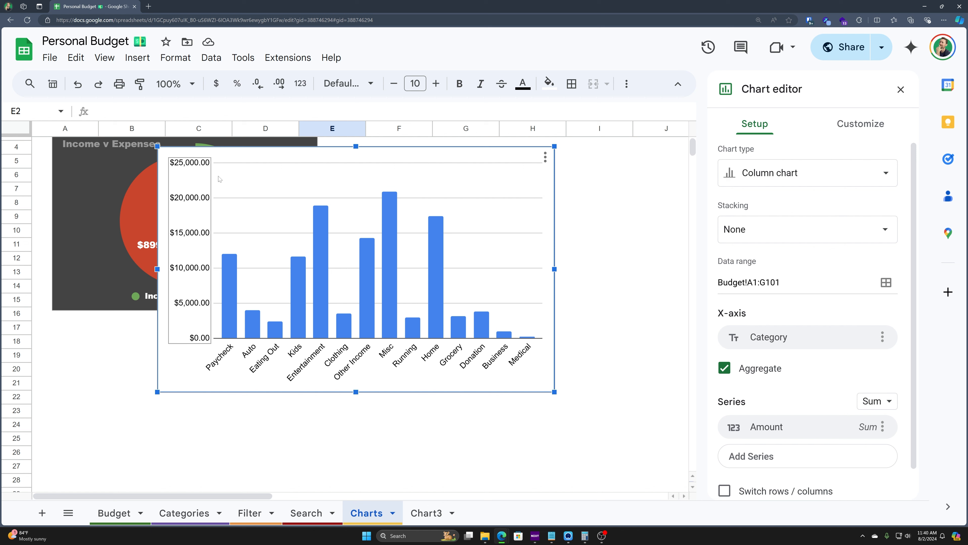
left_click(879, 403)
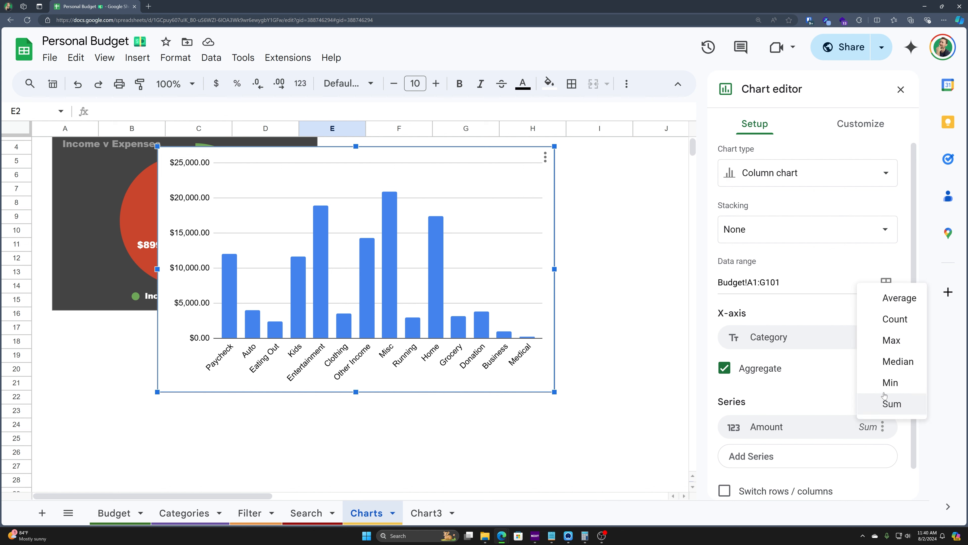
left_click(903, 302)
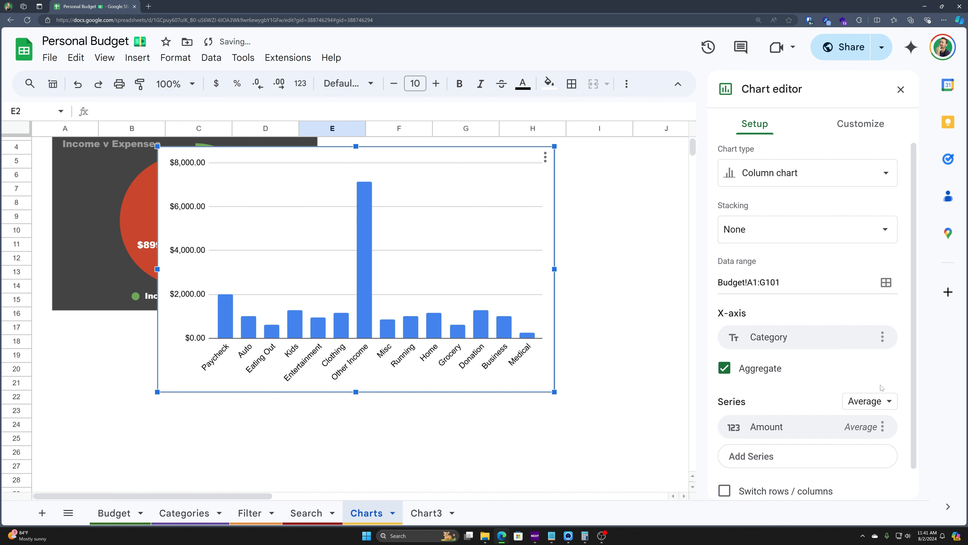
left_click(880, 402)
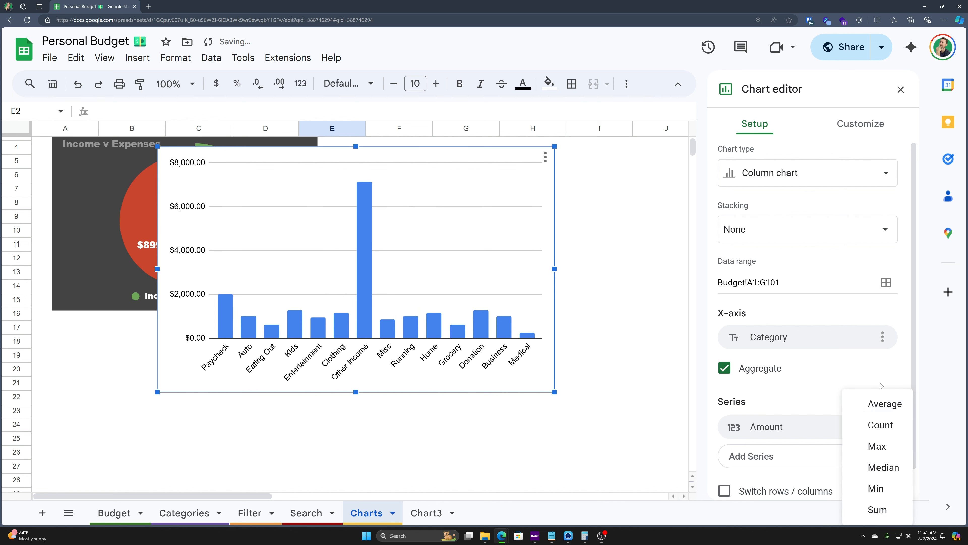
left_click(886, 430)
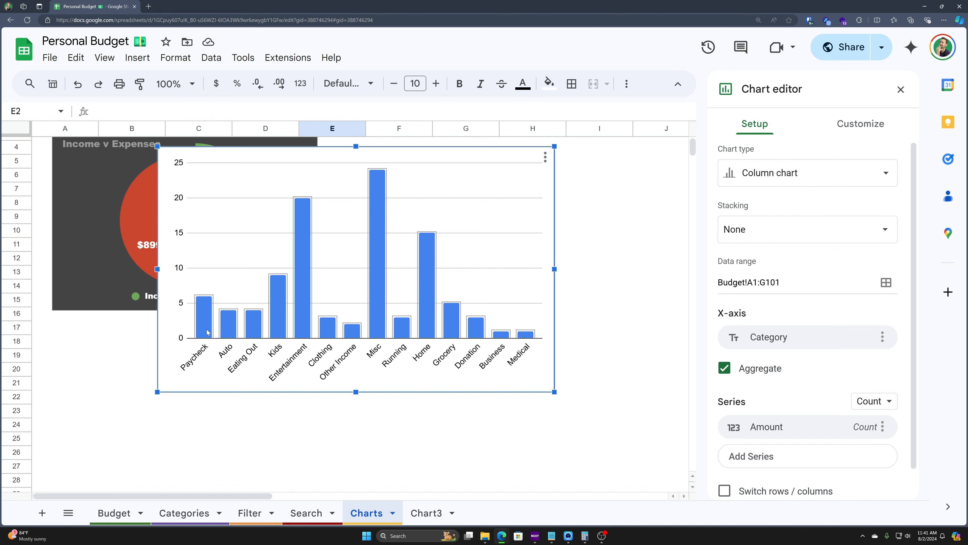
Step: Switch the Amount series aggregation back to Sum
left_click(259, 331)
left_click(748, 124)
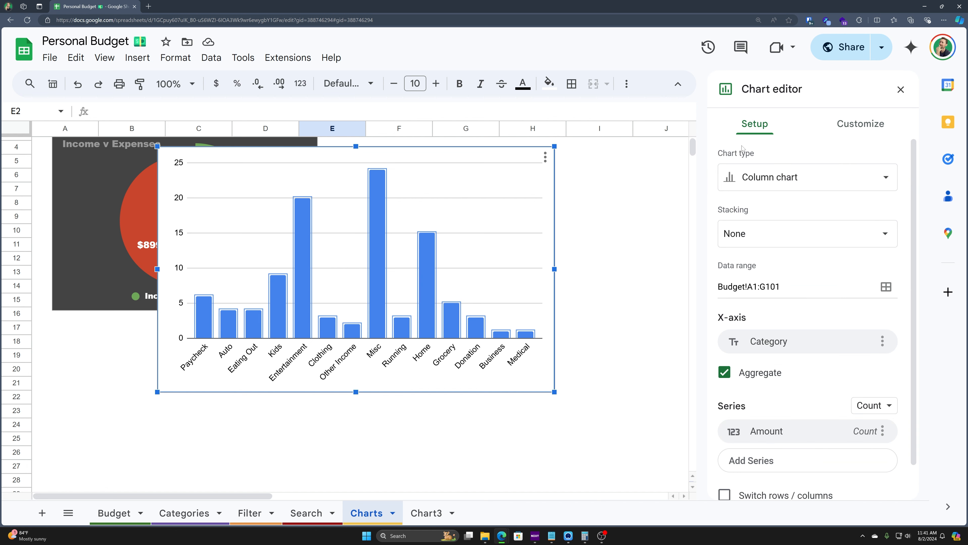
scroll(823, 367, "down", 1)
left_click(881, 395)
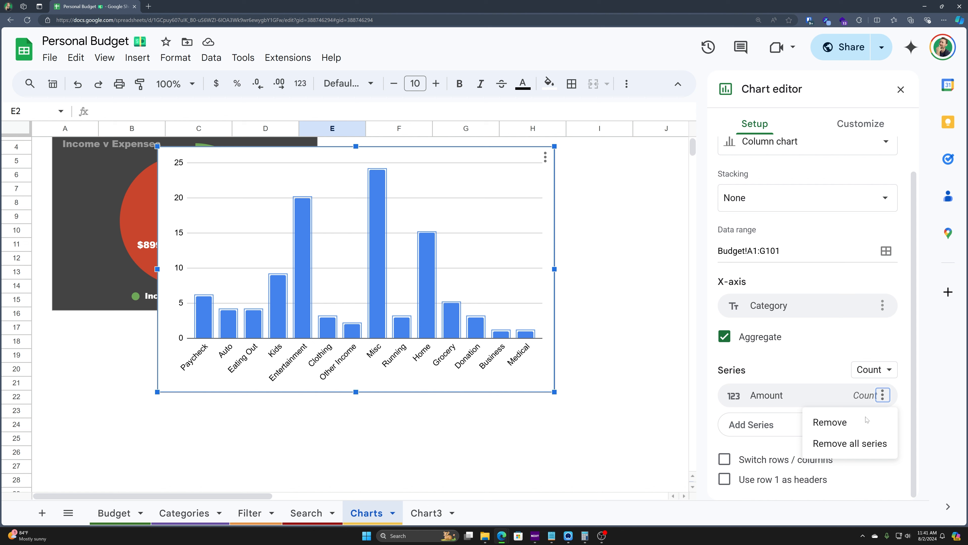
left_click(863, 376)
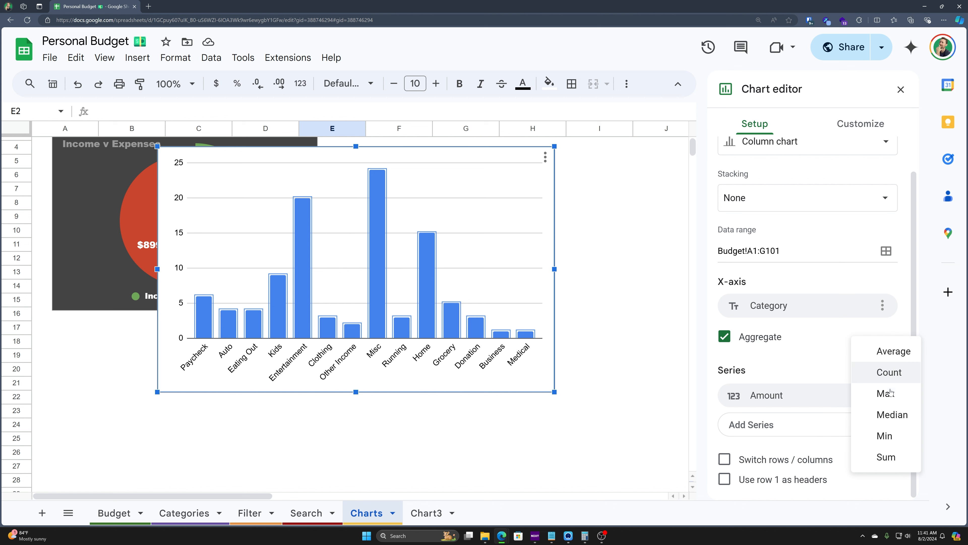
left_click(891, 458)
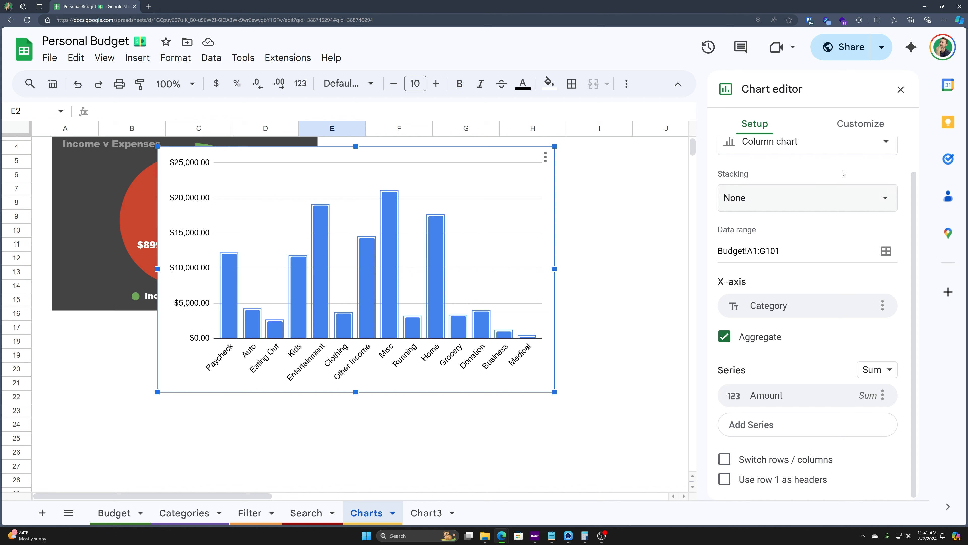
Step: Title the chart 'Categories' in white text
left_click(872, 129)
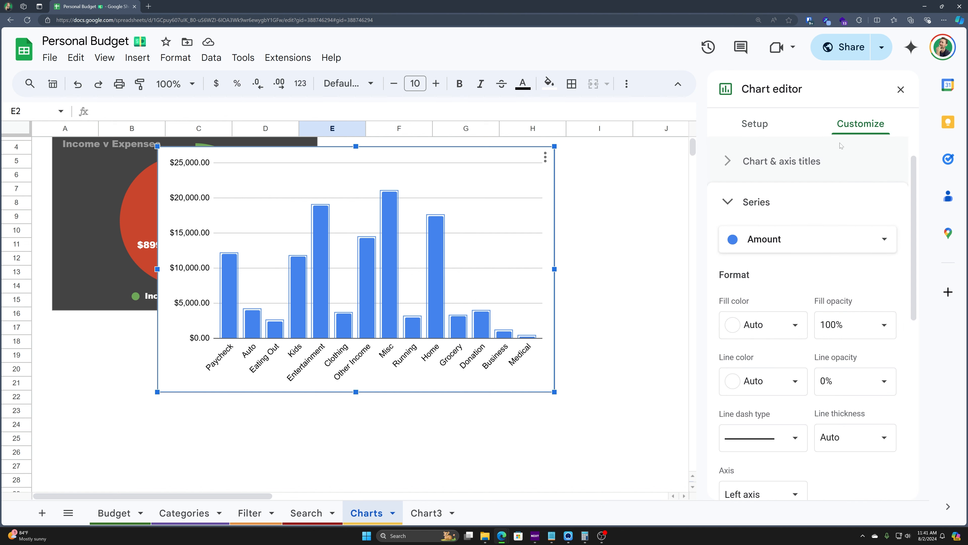
left_click(723, 169)
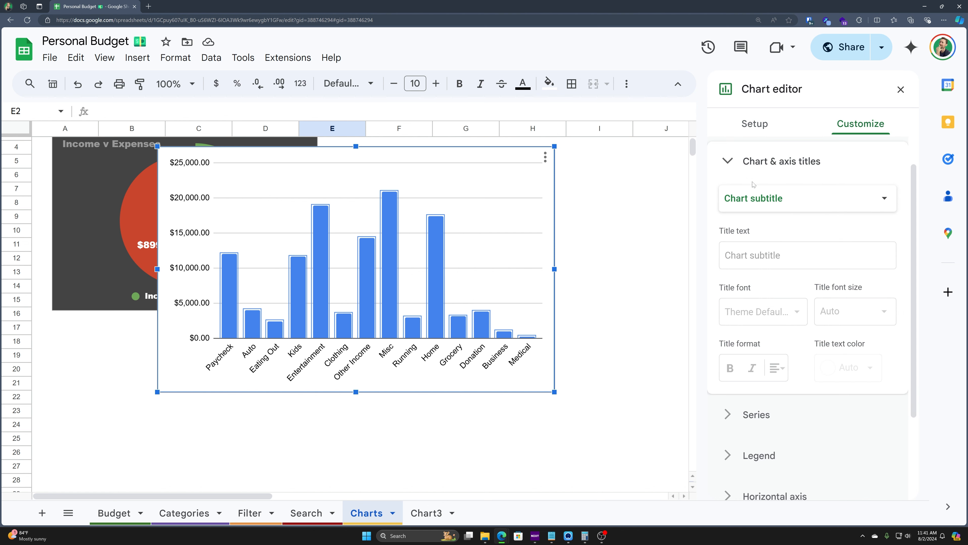
left_click(755, 198)
left_click(766, 175)
left_click(763, 259)
type("Categories")
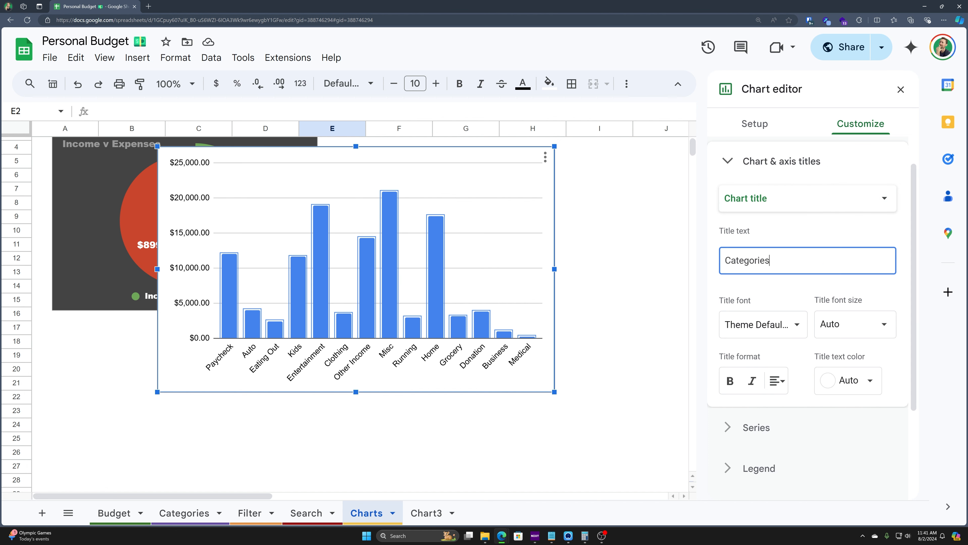
key("Tab")
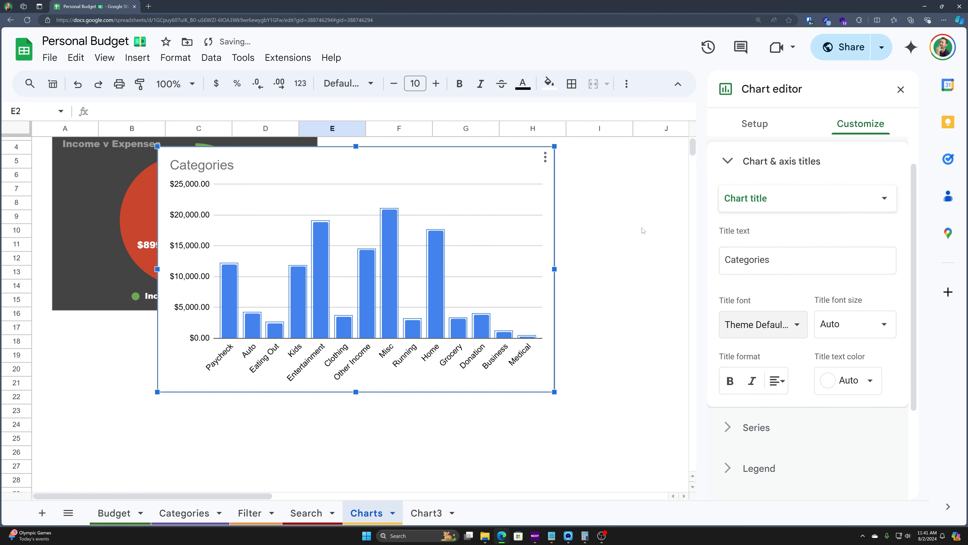
left_click(869, 380)
left_click(867, 177)
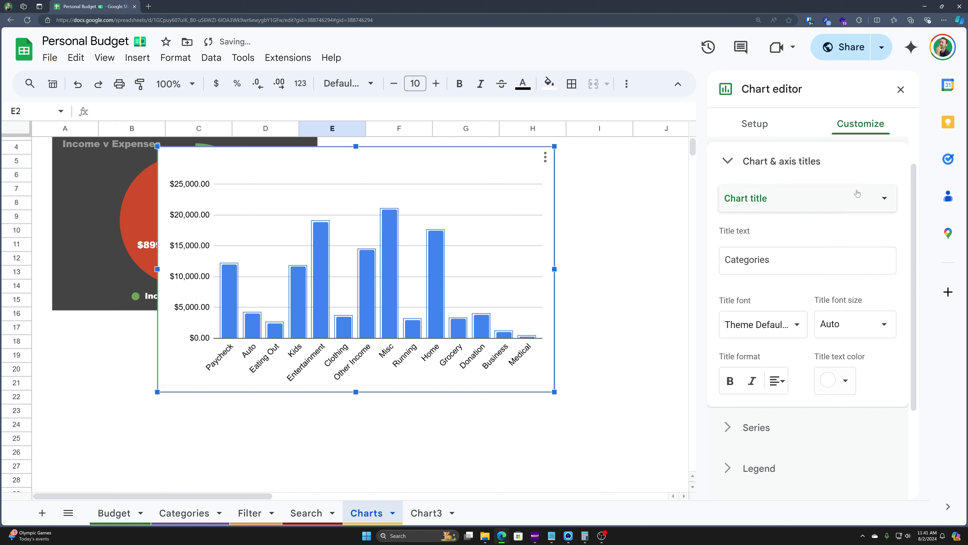
Step: Give the chart a dark grey background and border and the Wide font
scroll(748, 153, "up", 3)
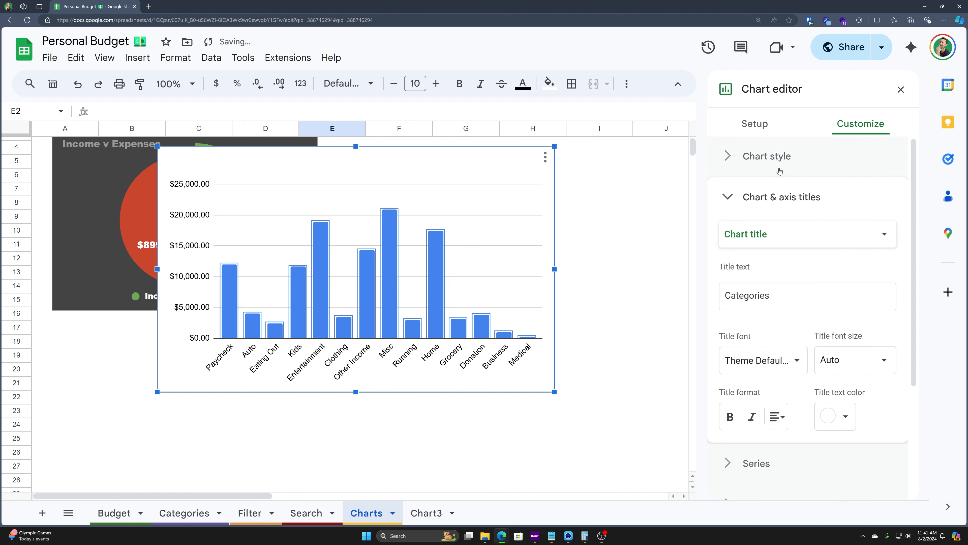
left_click(760, 208)
left_click(760, 207)
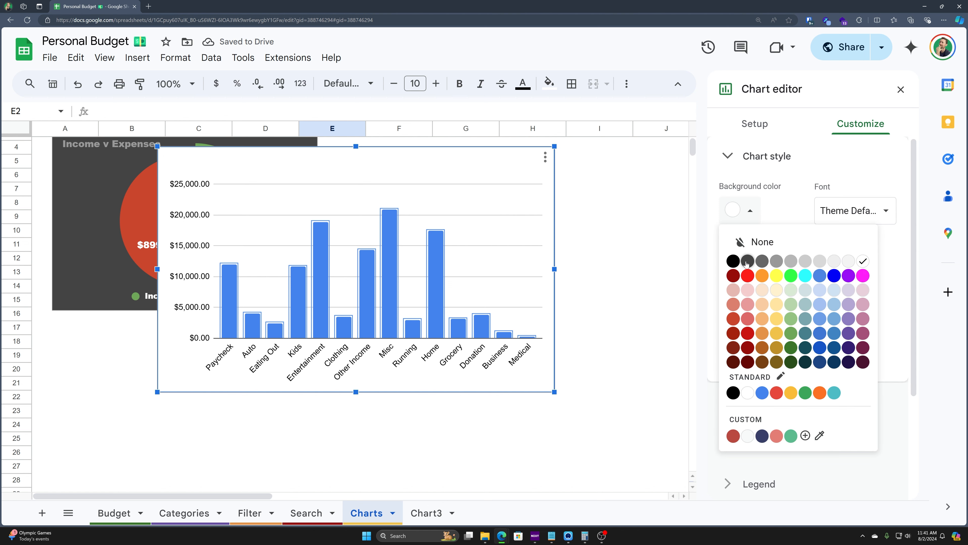
left_click(747, 264)
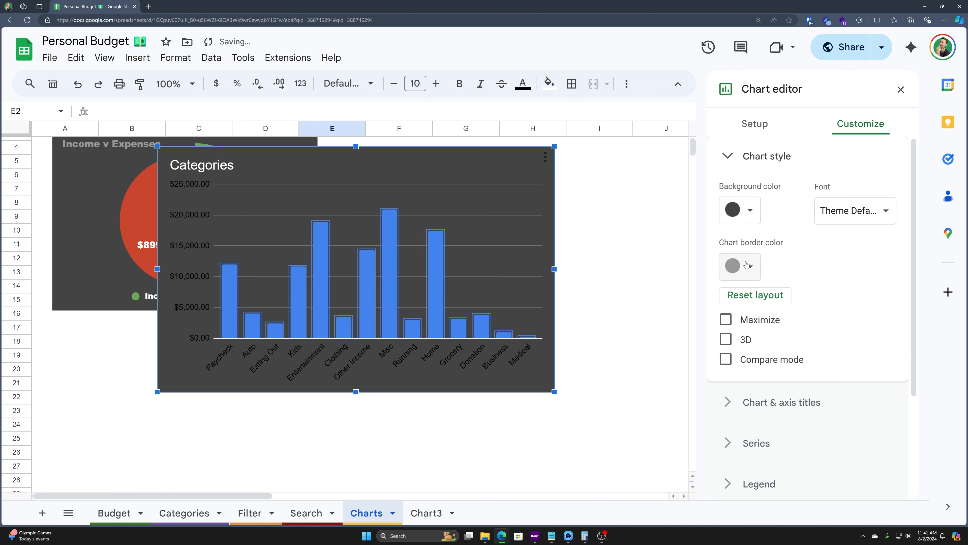
left_click(749, 279)
left_click(746, 319)
left_click(856, 207)
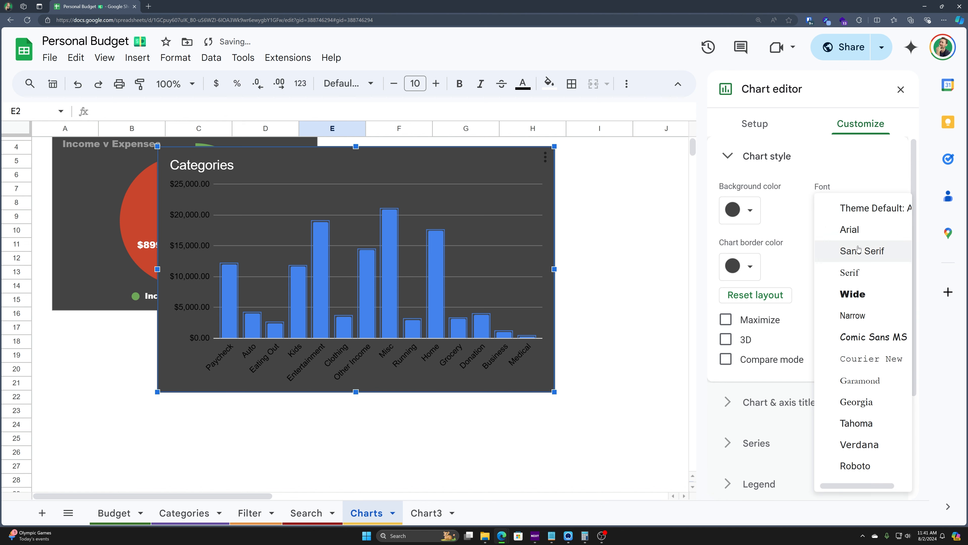
left_click(854, 296)
left_click(736, 154)
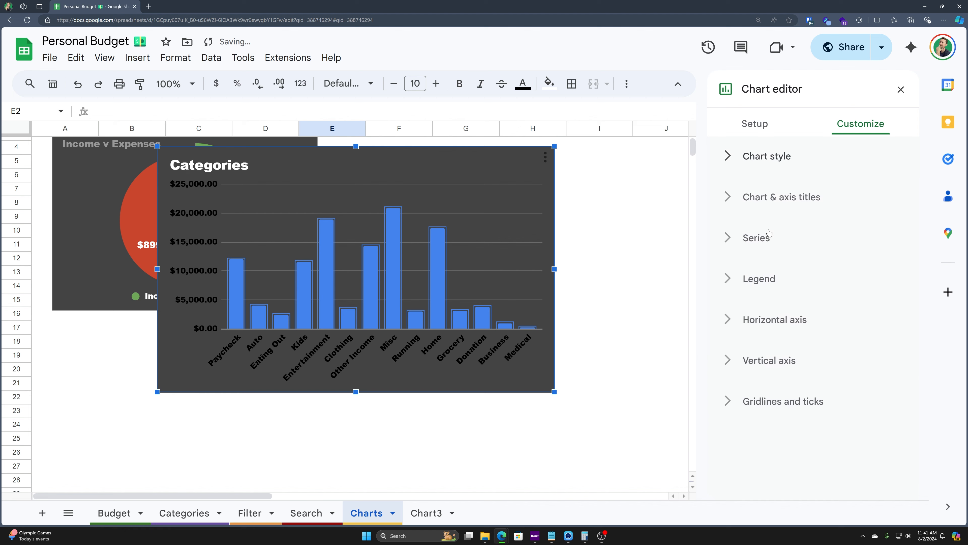
left_click(766, 207)
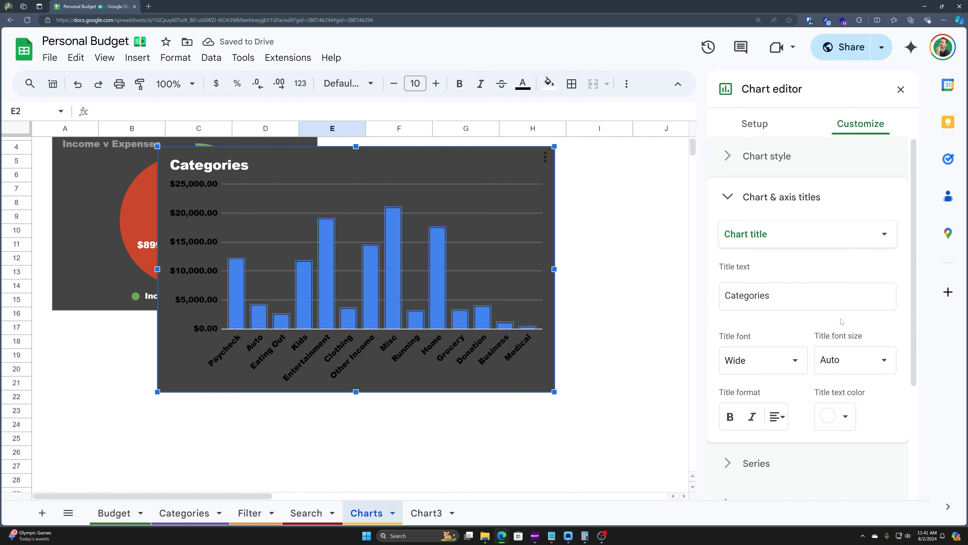
Step: Add a vertical axis title 'Categ', then change it to 'Amounts'
left_click(762, 231)
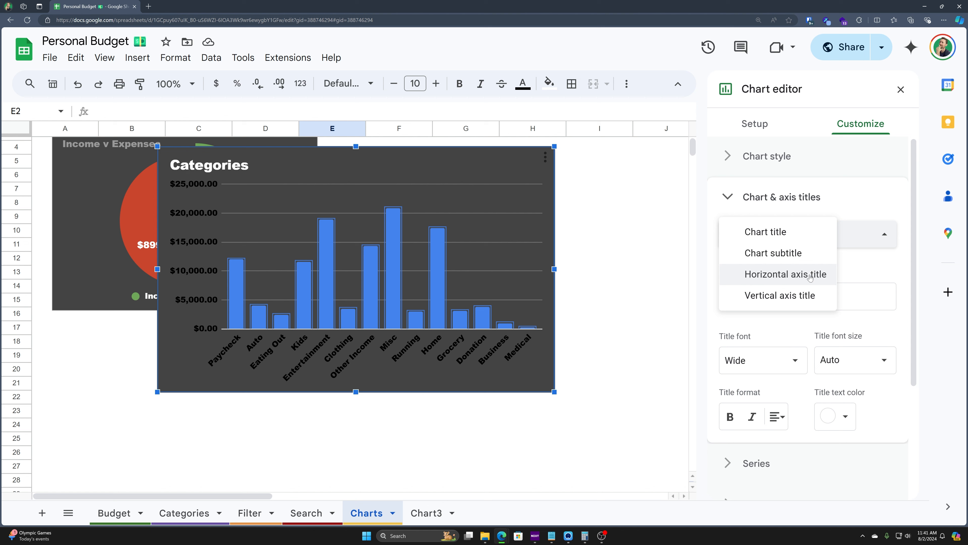
left_click(784, 293)
left_click(799, 302)
type("Categories")
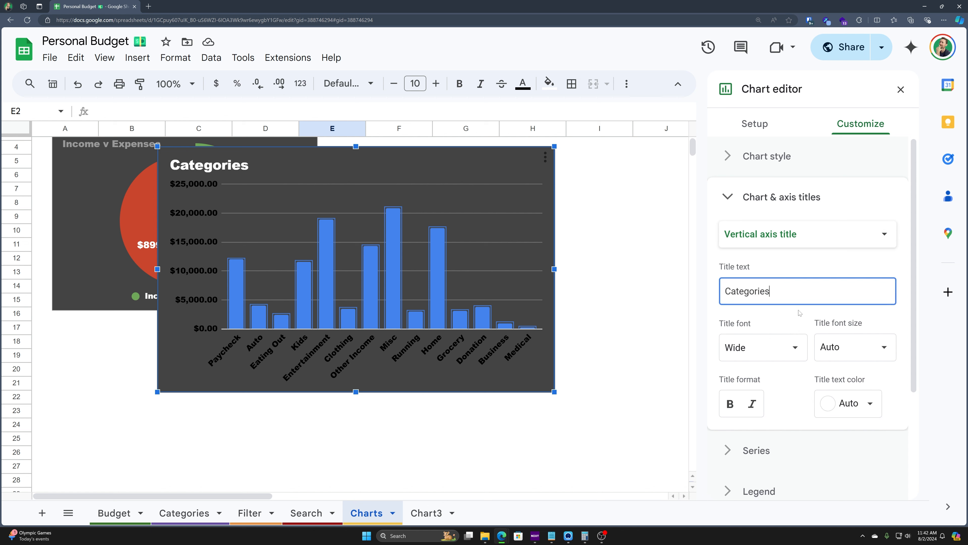
key("Tab")
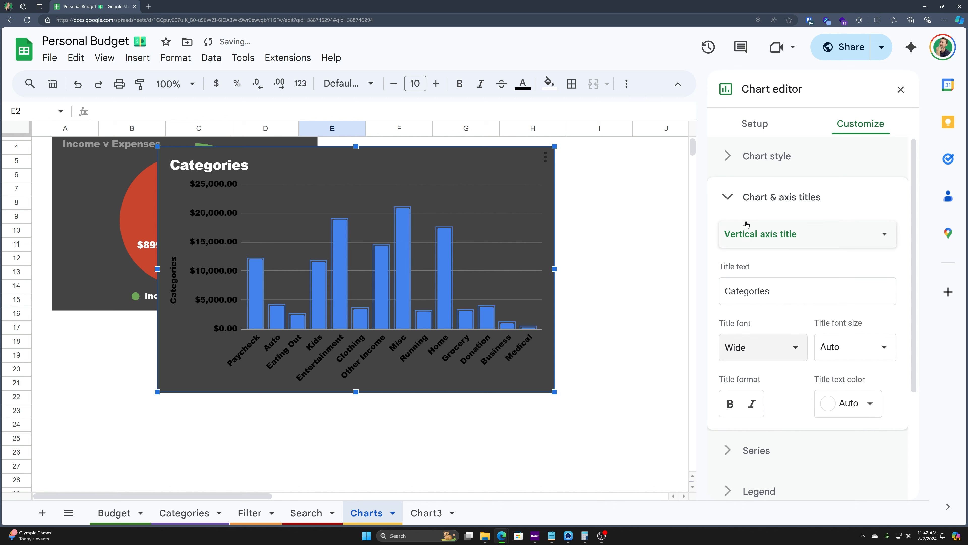
key("shift+Tab")
type("Amounts")
key("Tab")
key("Tab")
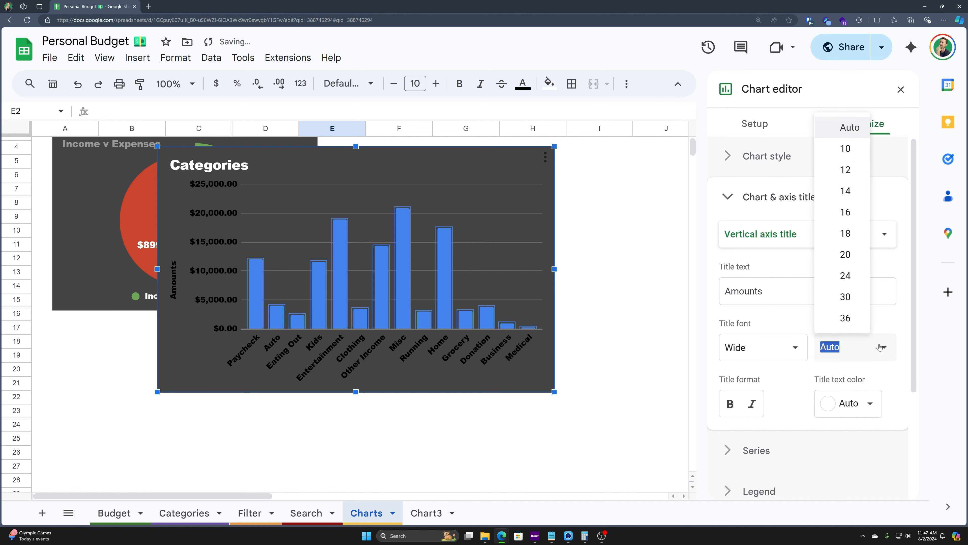
Step: Delete the vertical axis title, leaving the axis untitled
left_click(785, 292)
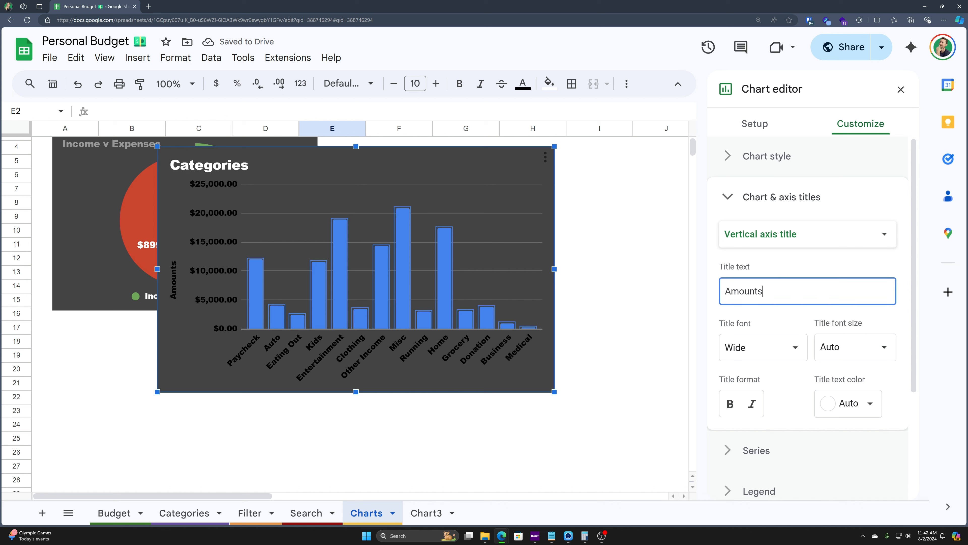
left_click(775, 238)
left_click(775, 234)
key("BackSpace")
left_click(725, 460)
Step: Make the Amount bars orange with orange outlines, after trying yellow and purple outlines
left_click(778, 278)
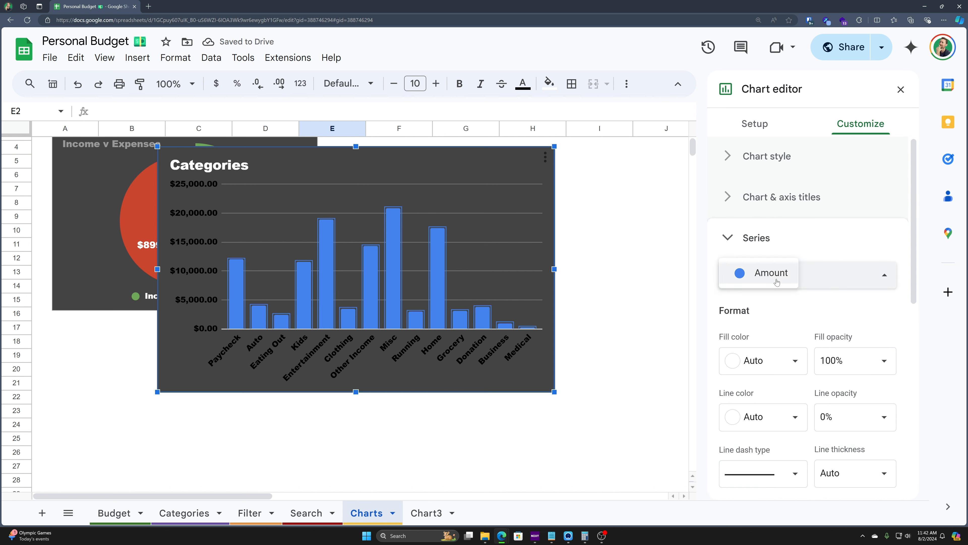
left_click(777, 282)
left_click(770, 366)
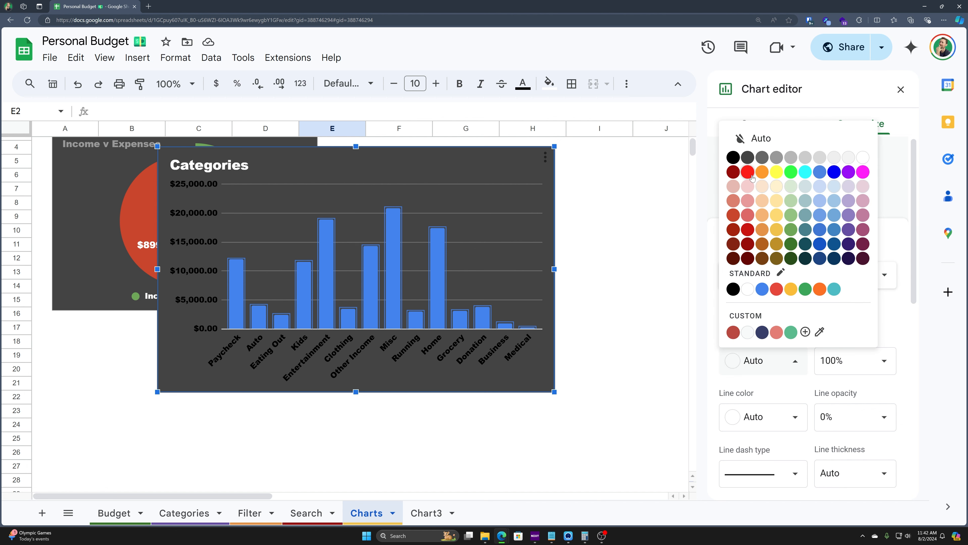
left_click(763, 172)
scroll(741, 360, "down", 3)
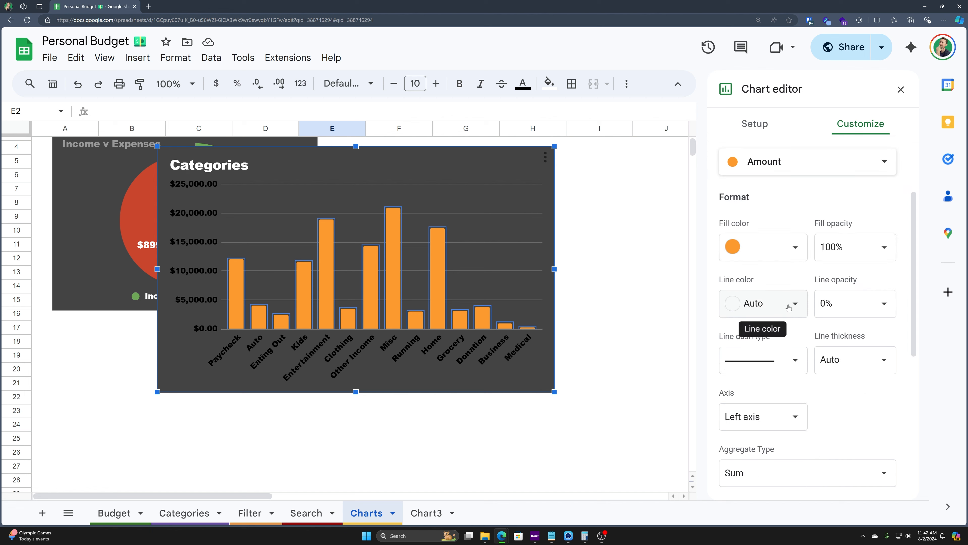
scroll(829, 349, "down", 1)
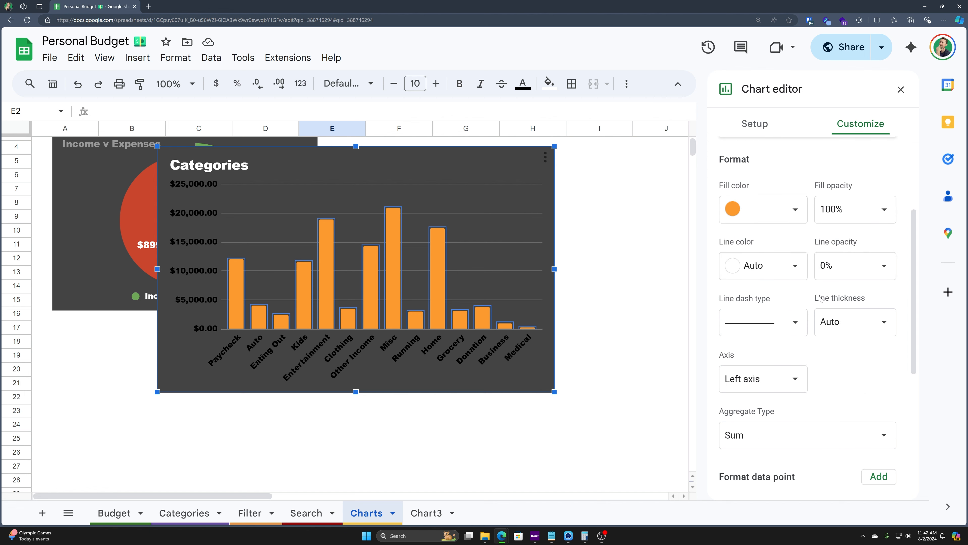
left_click(784, 262)
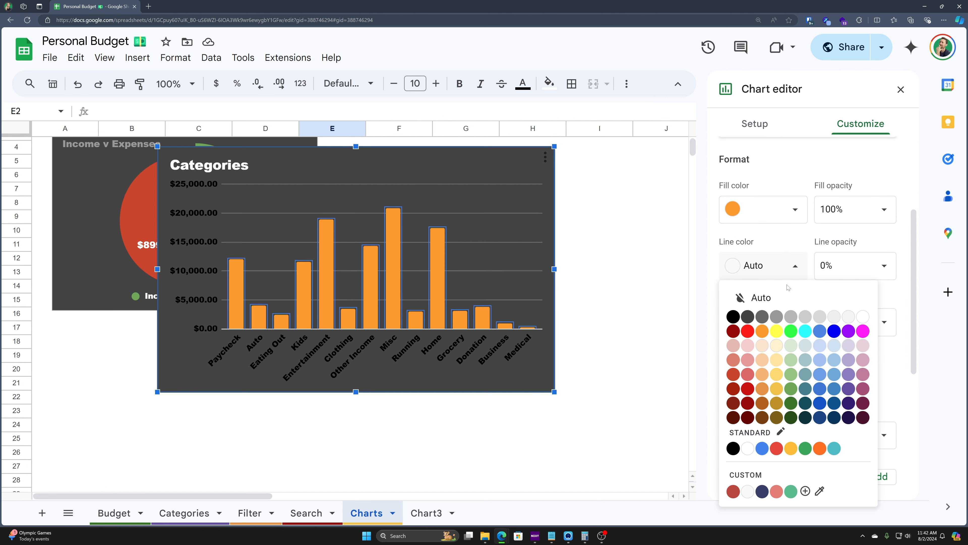
left_click(778, 332)
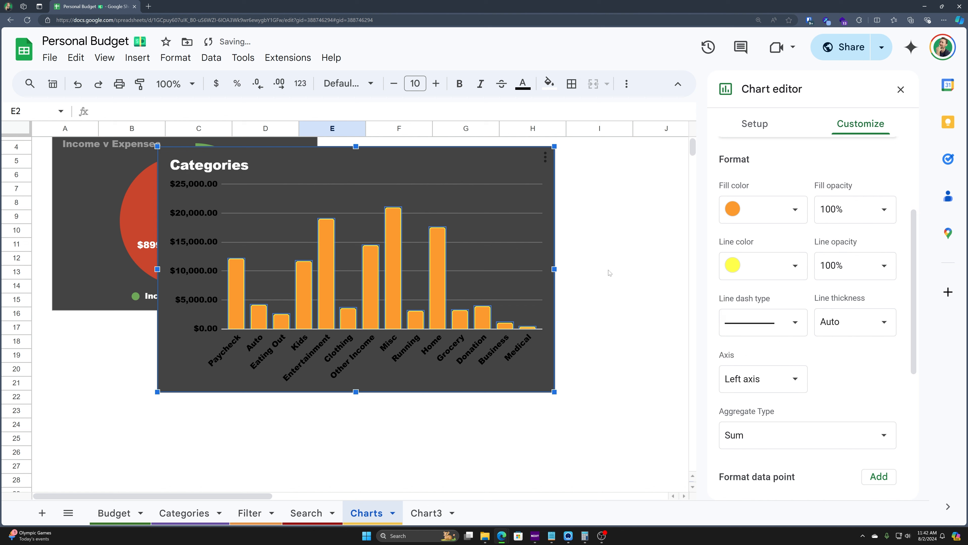
left_click(753, 276)
left_click(842, 328)
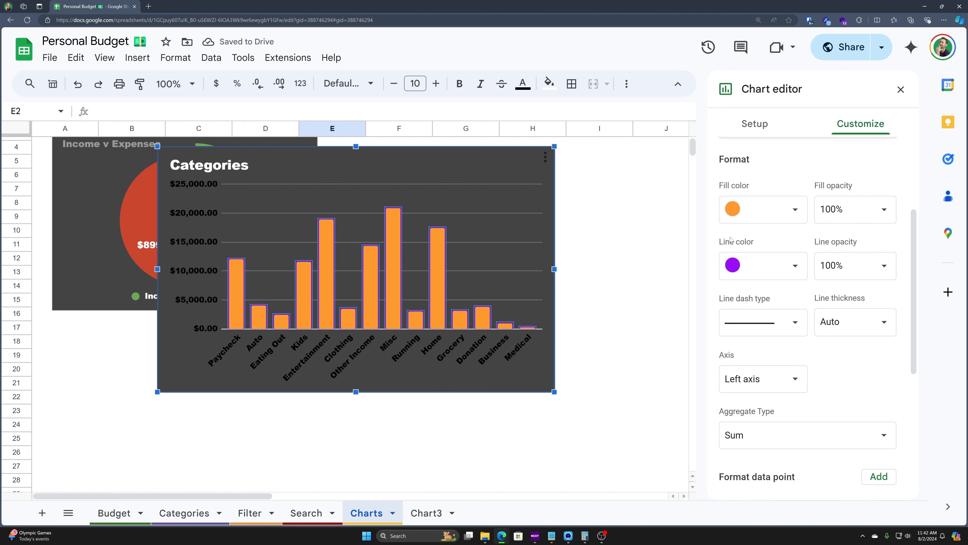
left_click(793, 268)
left_click(765, 330)
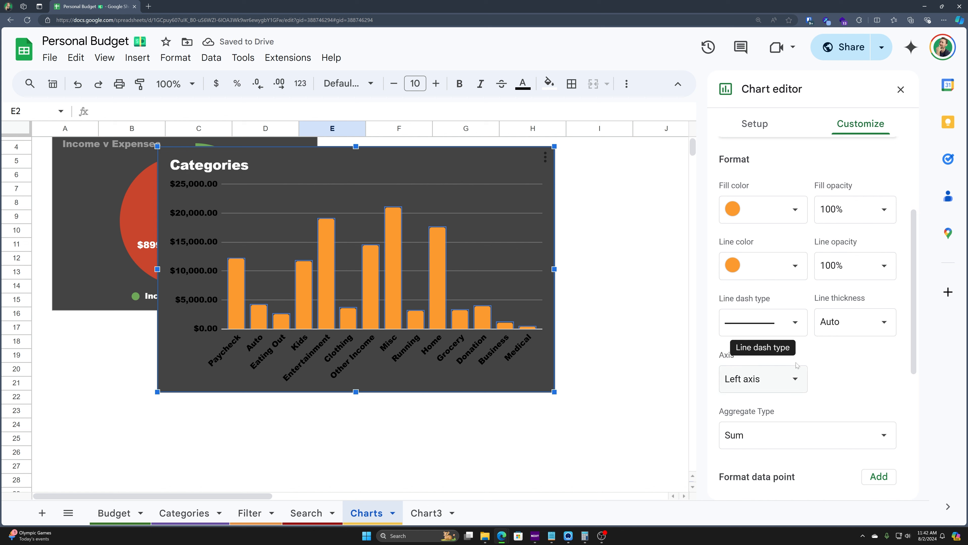
Step: Show data labels on the bars in Courier New, size 10
scroll(776, 381, "down", 2)
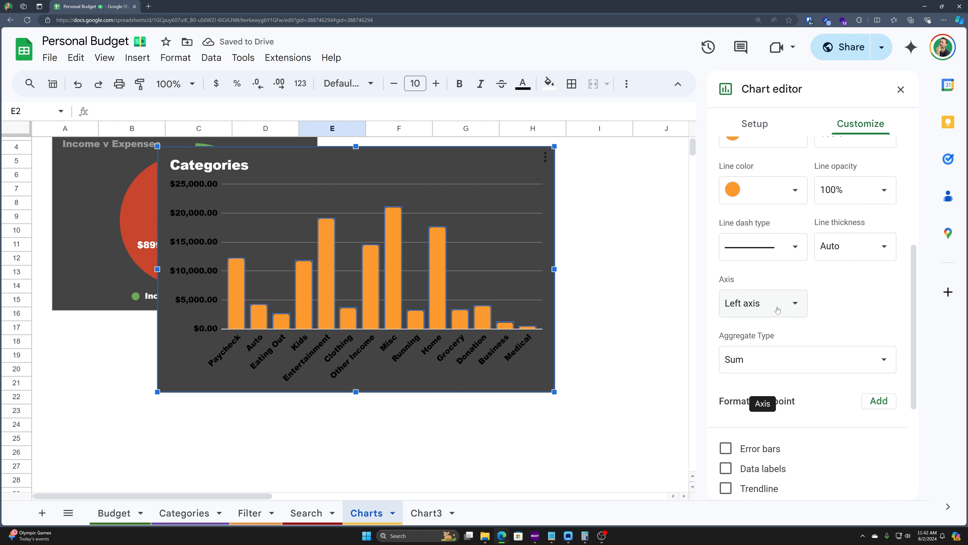
scroll(778, 310, "down", 1)
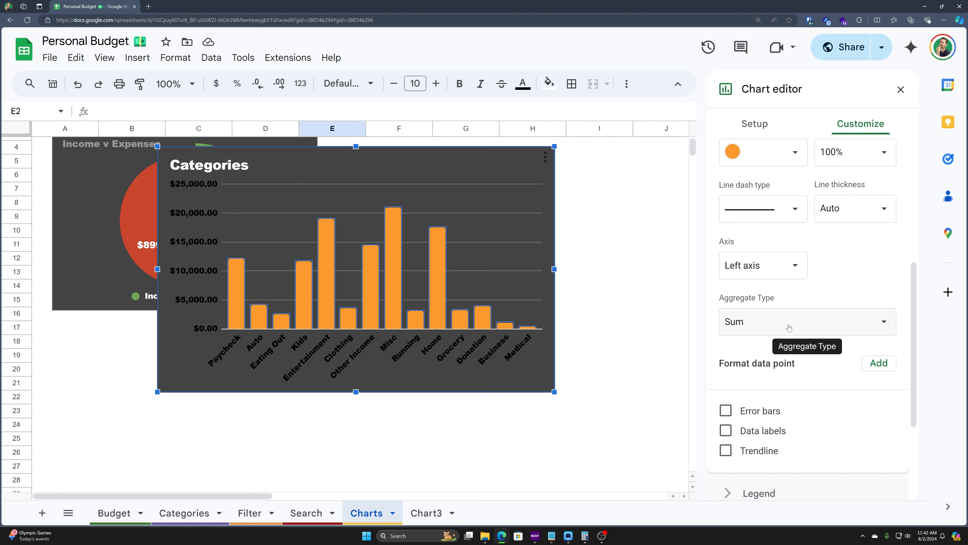
scroll(786, 324, "down", 2)
left_click(792, 256)
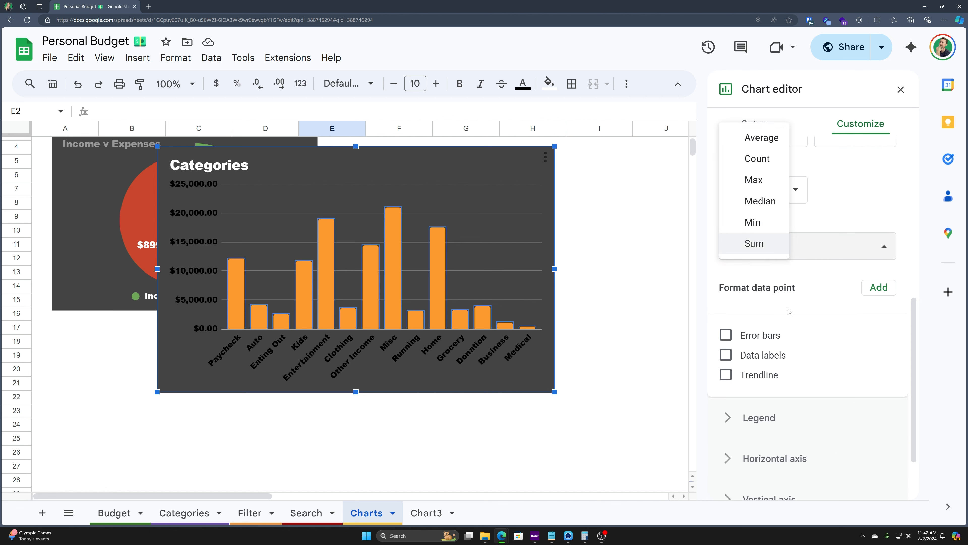
scroll(774, 344, "down", 2)
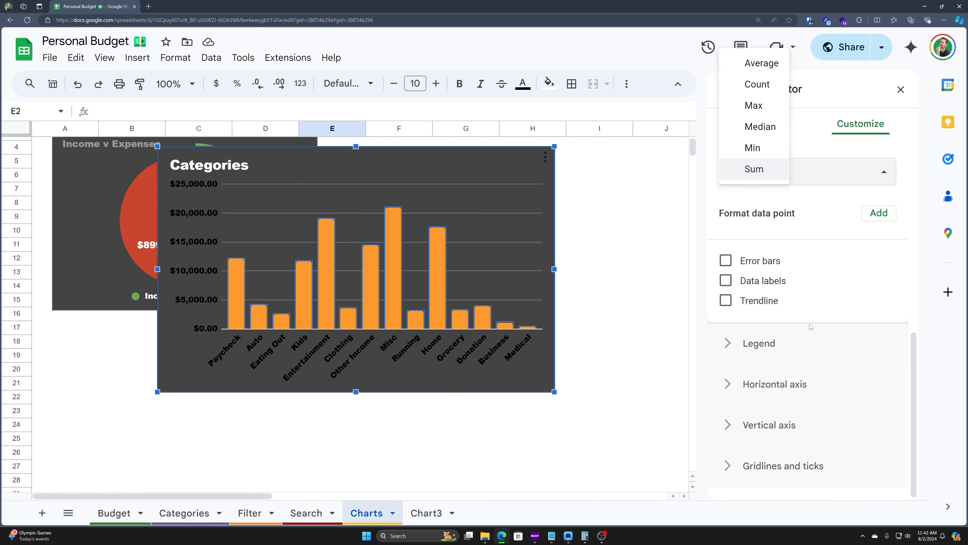
left_click(747, 278)
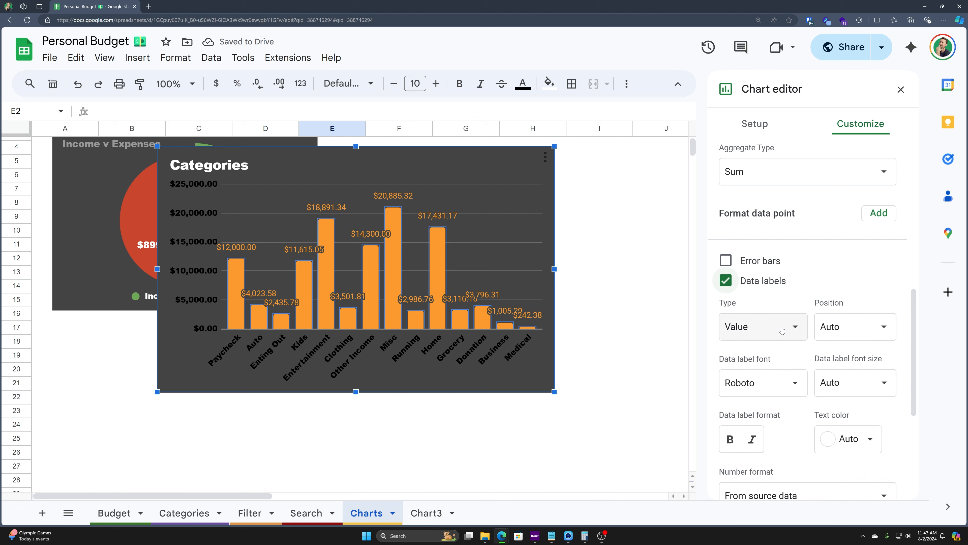
scroll(763, 328, "down", 1)
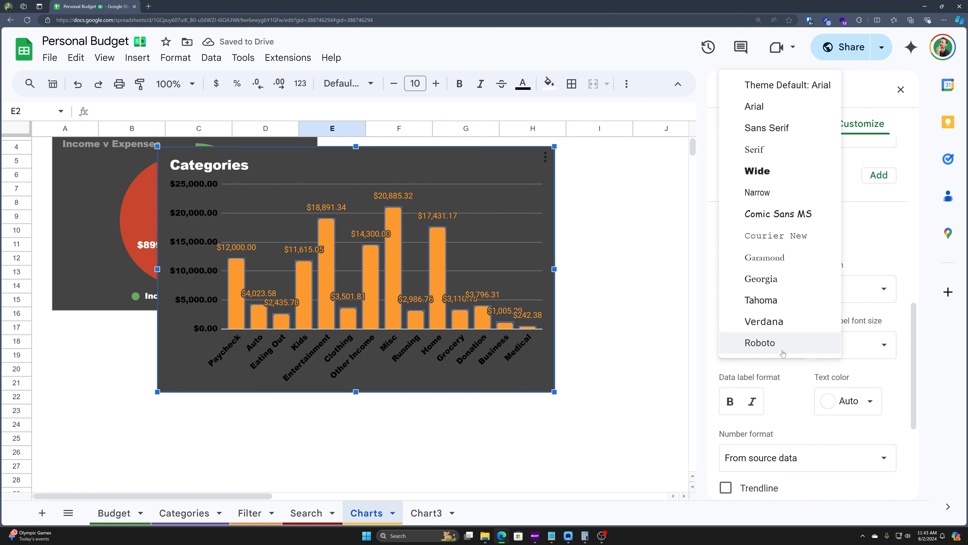
left_click(782, 335)
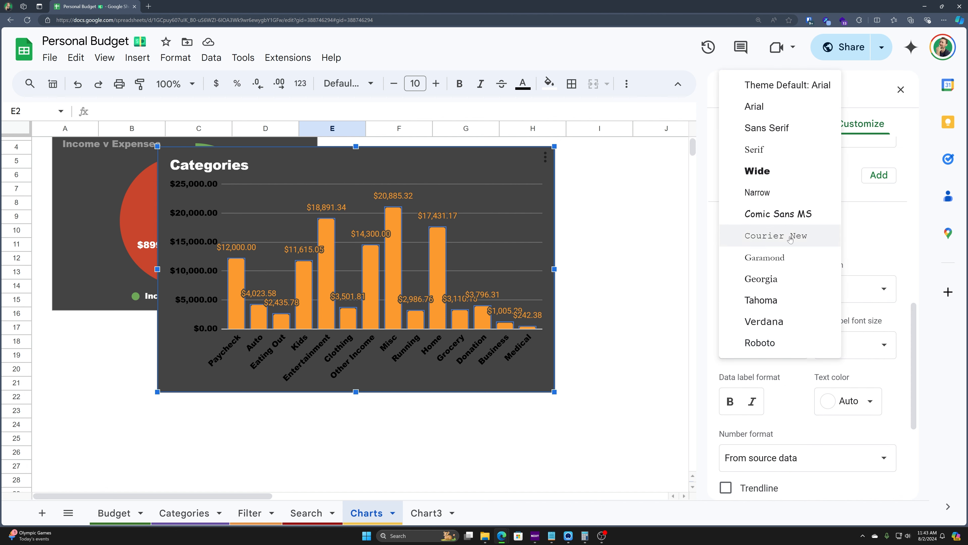
left_click(778, 237)
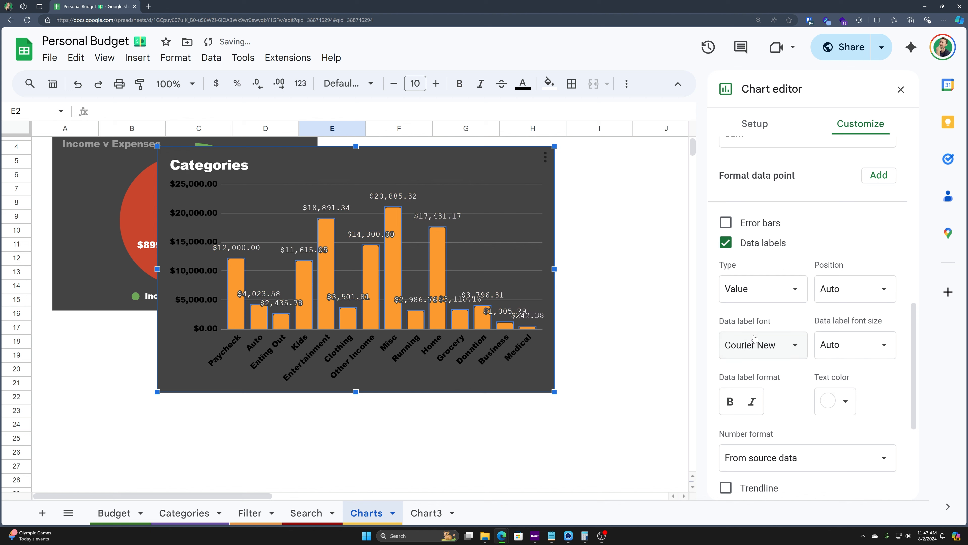
left_click(852, 344)
left_click(846, 281)
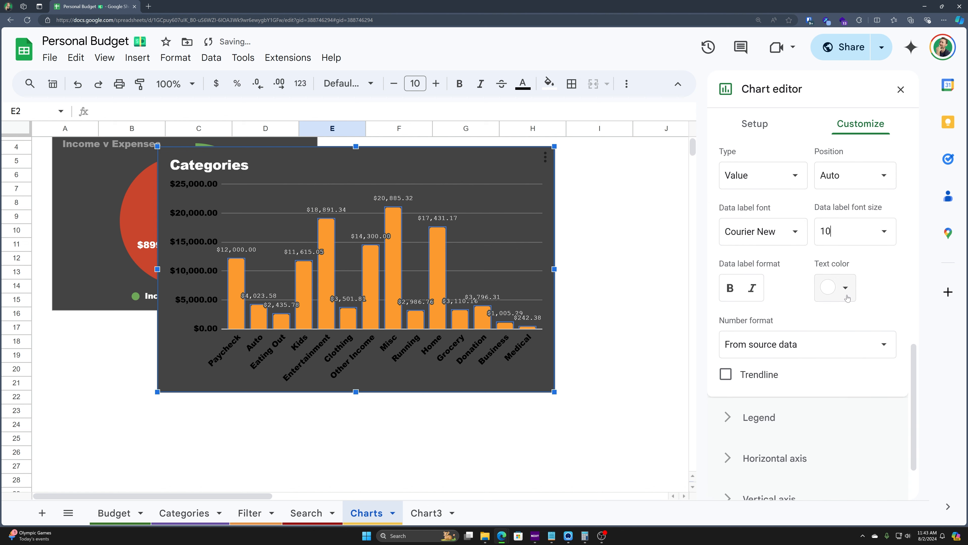
left_click(770, 497)
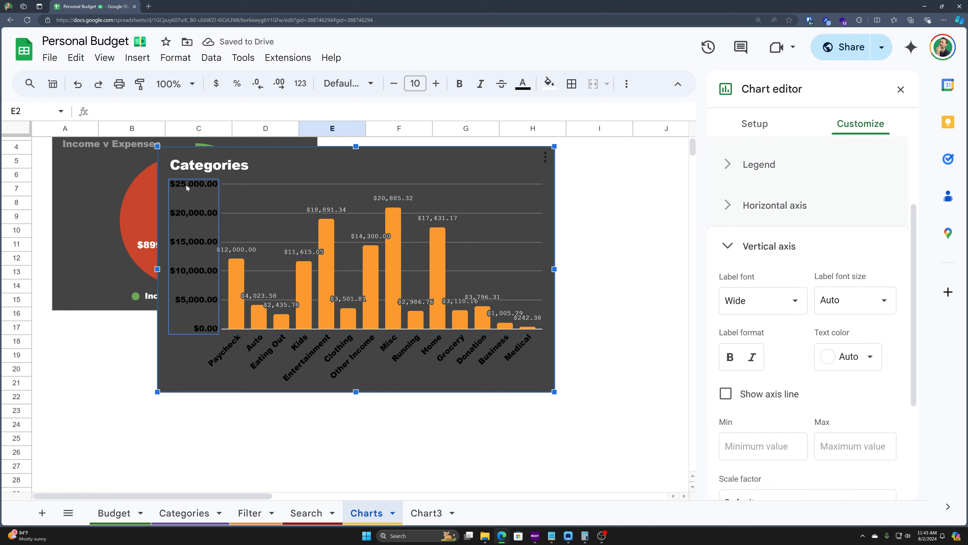
Step: Make the chart's axis label text white
scroll(771, 319, "down", 2)
left_click(854, 281)
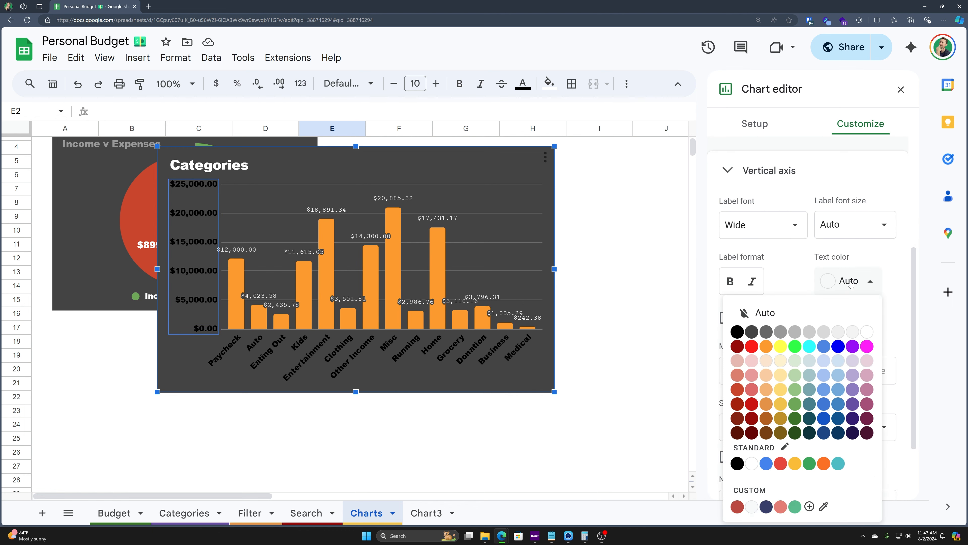
left_click(874, 336)
left_click(482, 376)
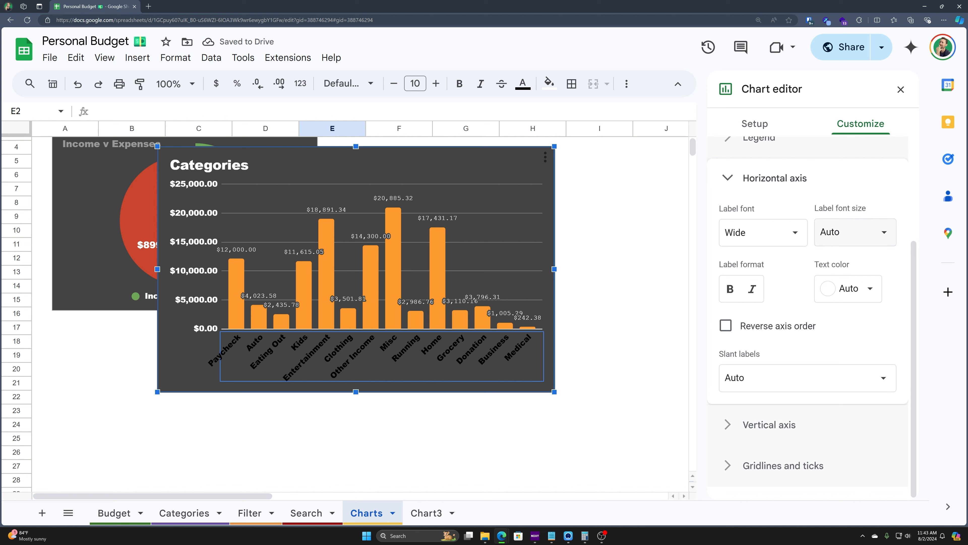
left_click(858, 288)
left_click(756, 218)
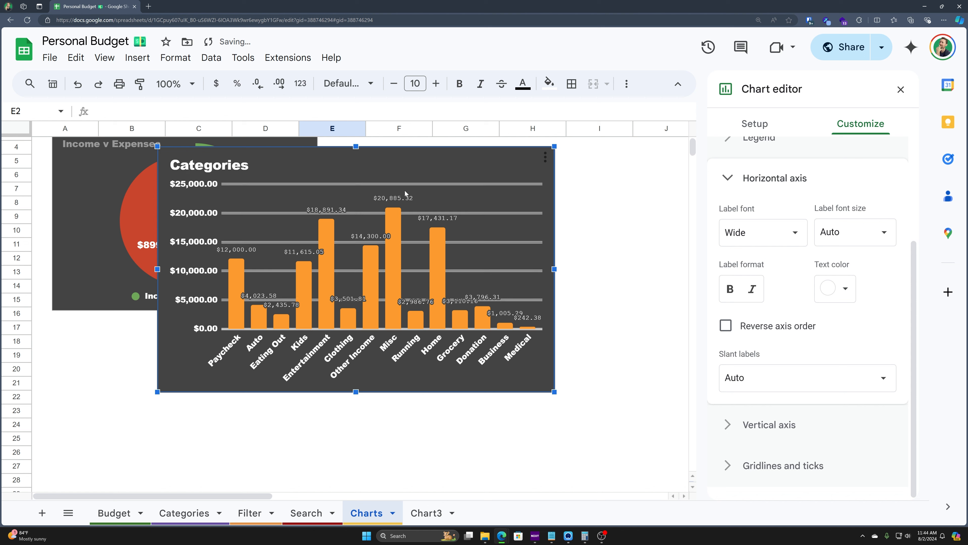
Step: Place and enlarge the Categories chart beside the Type of Transaction pie chart
left_click_drag(508, 164, 665, 165)
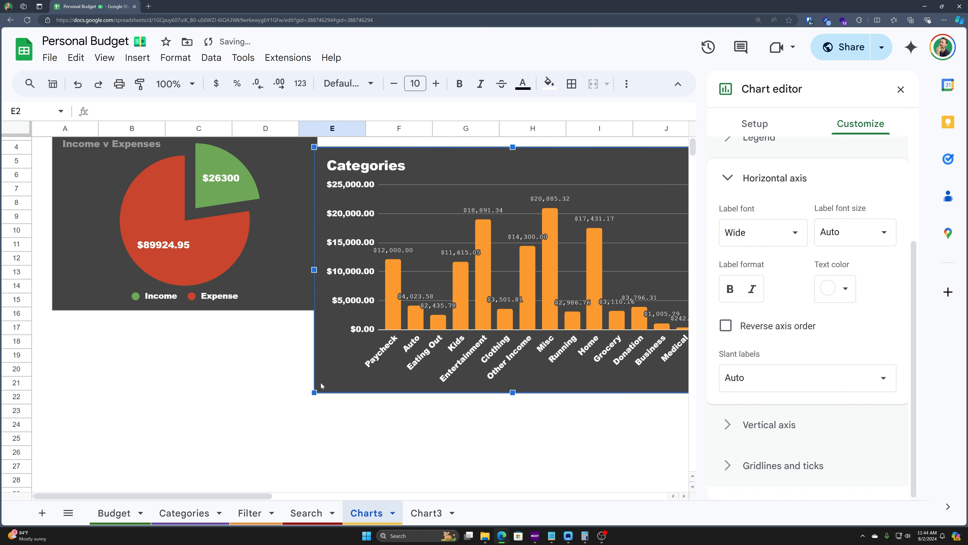
left_click_drag(315, 391, 434, 292)
scroll(368, 296, "up", 1)
left_click_drag(483, 222, 376, 188)
left_click_drag(604, 321, 645, 346)
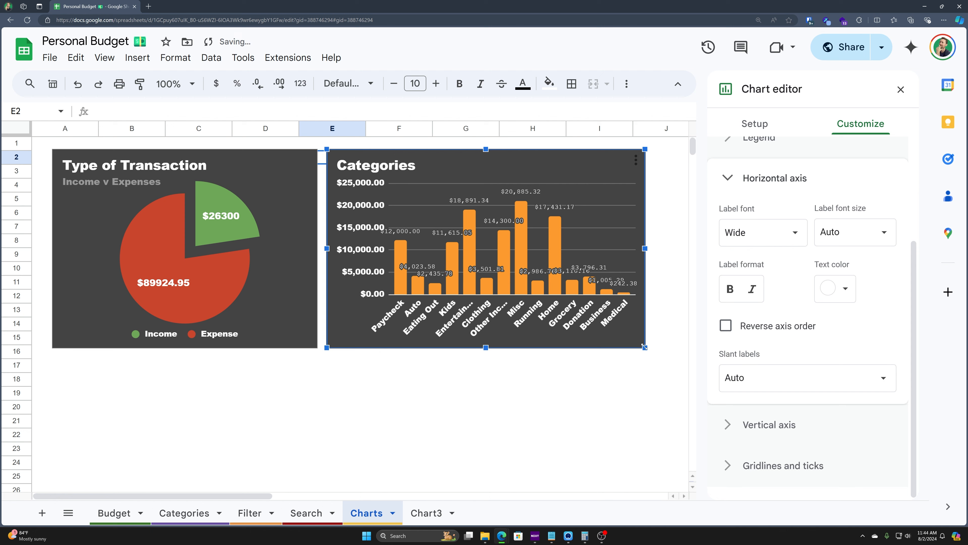
left_click(599, 448)
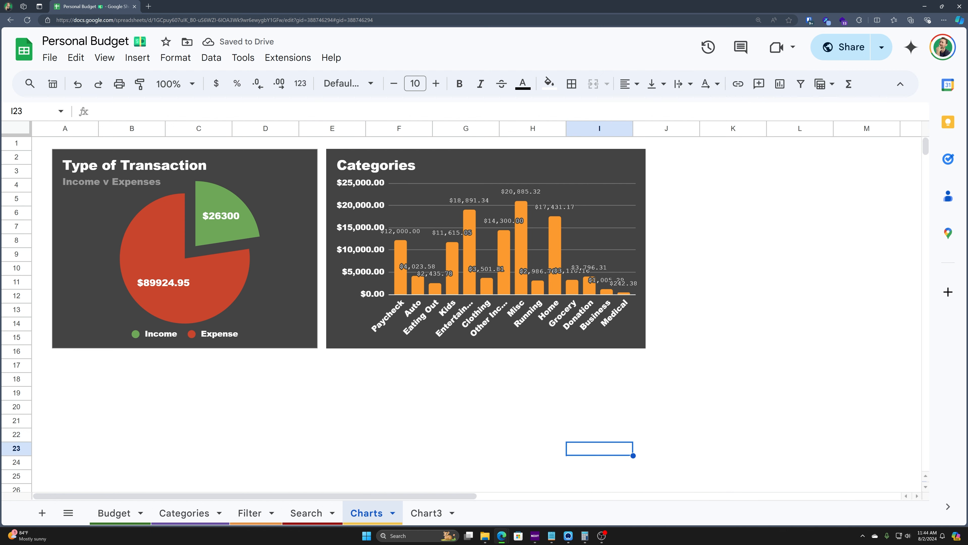
key("ctrl+Home")
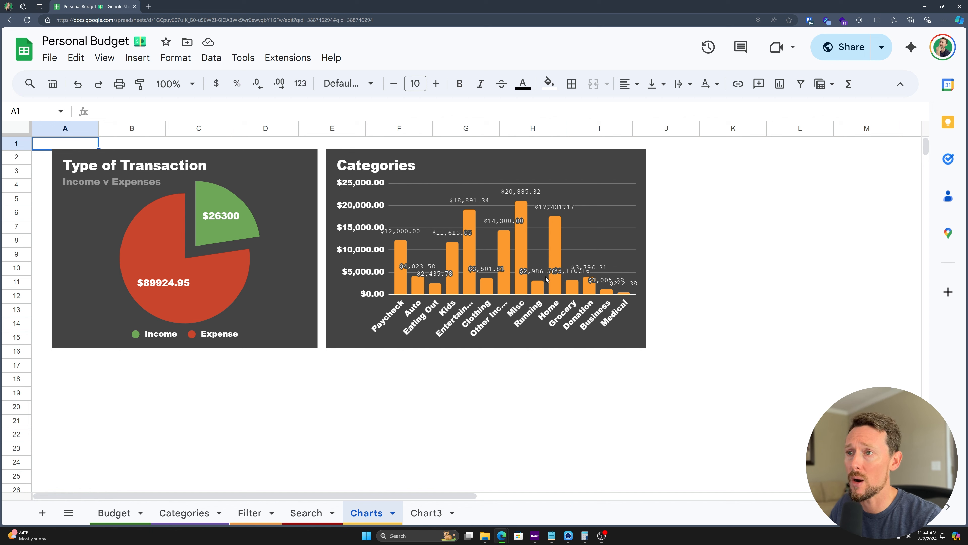
Step: Stretch the Categories chart's right edge out to column M, then deselect it
left_click(630, 226)
left_click_drag(647, 246, 890, 249)
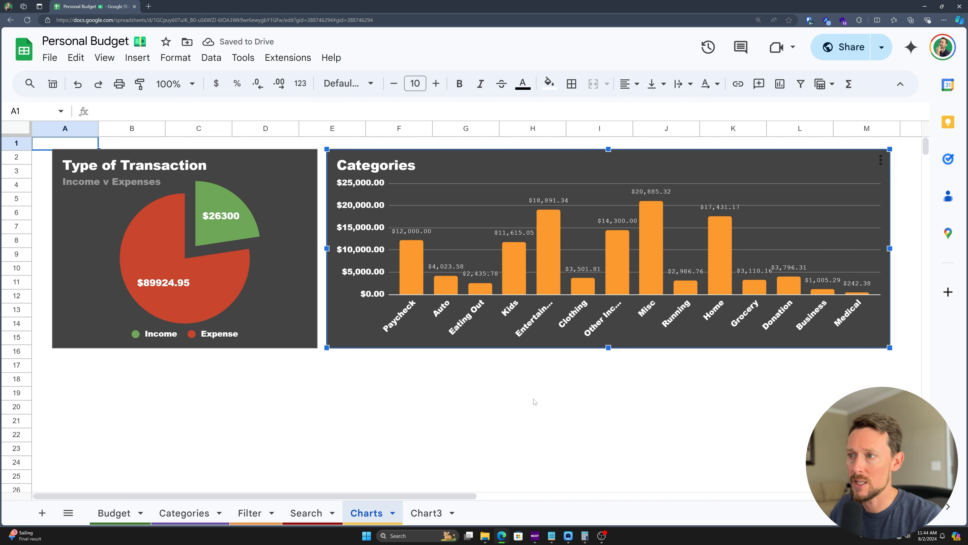
mouse_move(654, 264)
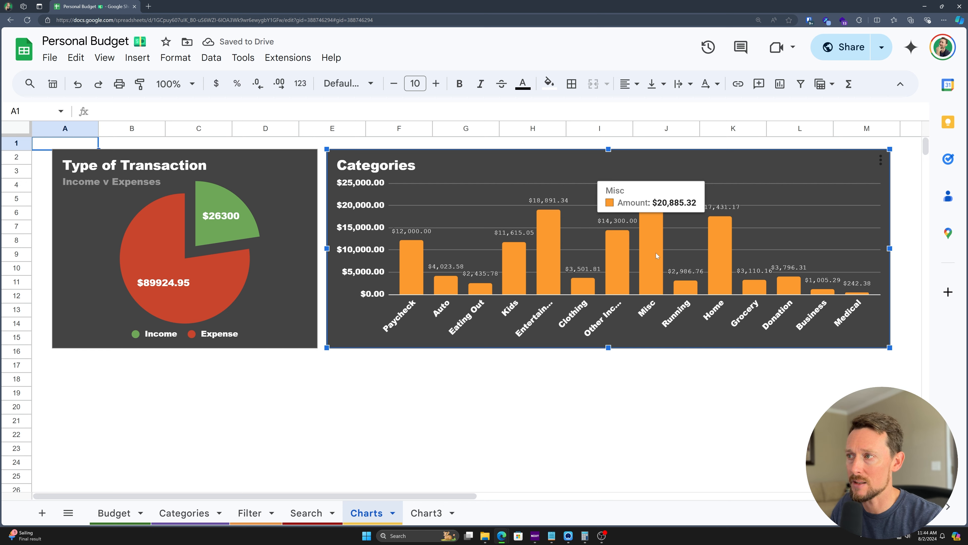
mouse_move(544, 273)
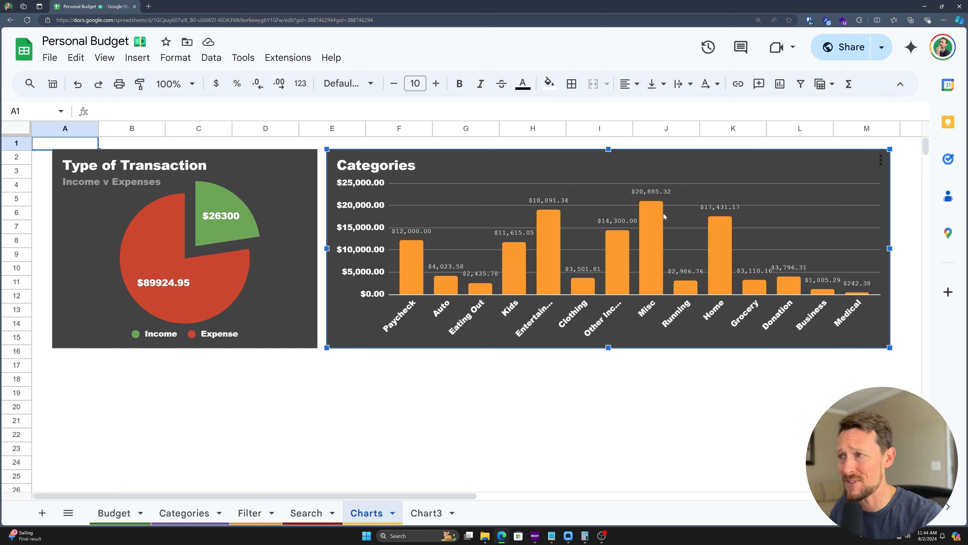
mouse_move(550, 249)
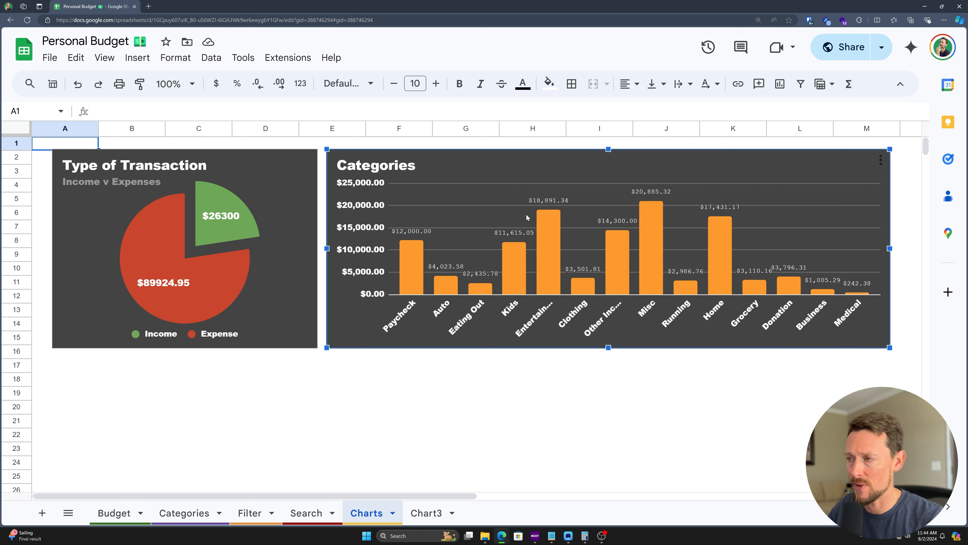
scroll(629, 168, "right", 1)
scroll(626, 210, "down", 1)
scroll(634, 221, "up", 1)
left_click(599, 395)
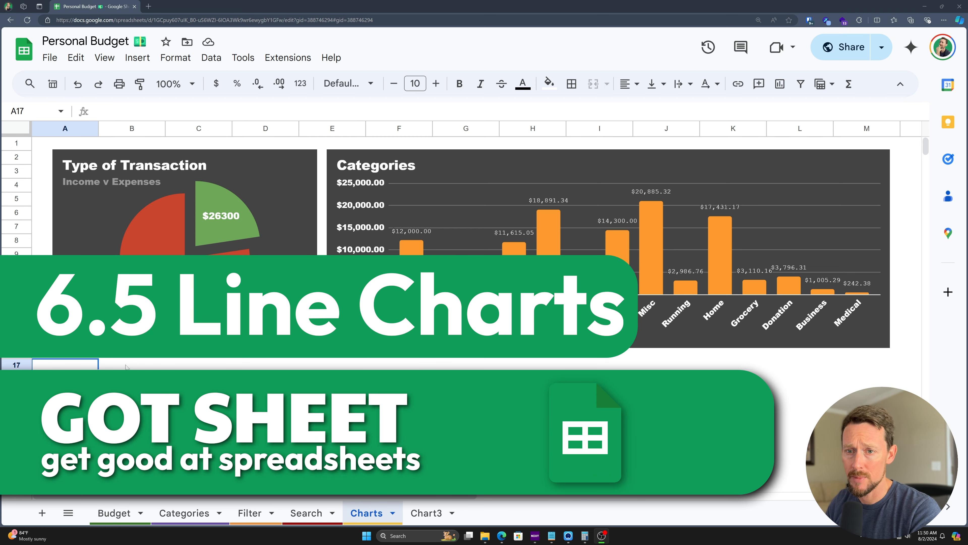
Step: Insert a new smooth line chart from cell B17 on the Charts sheet
left_click(132, 366)
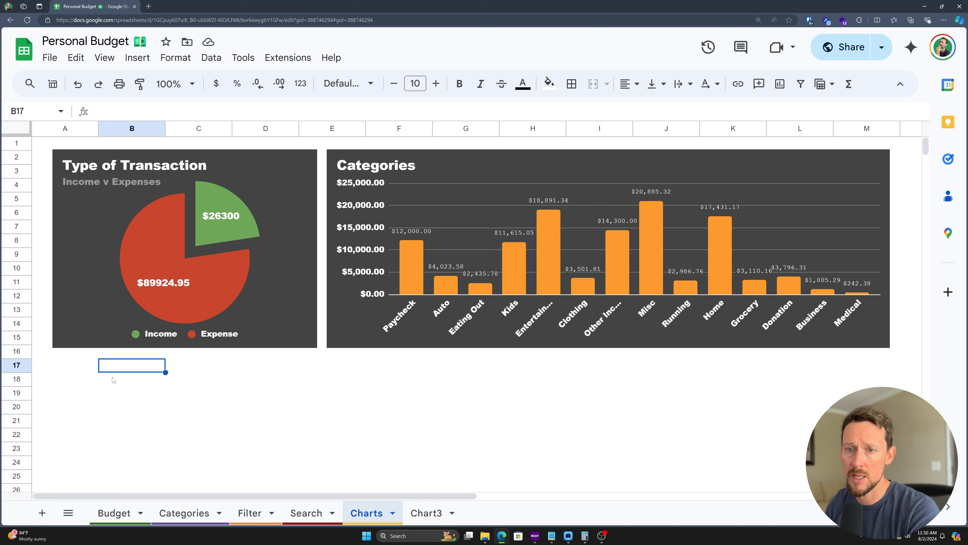
left_click(137, 58)
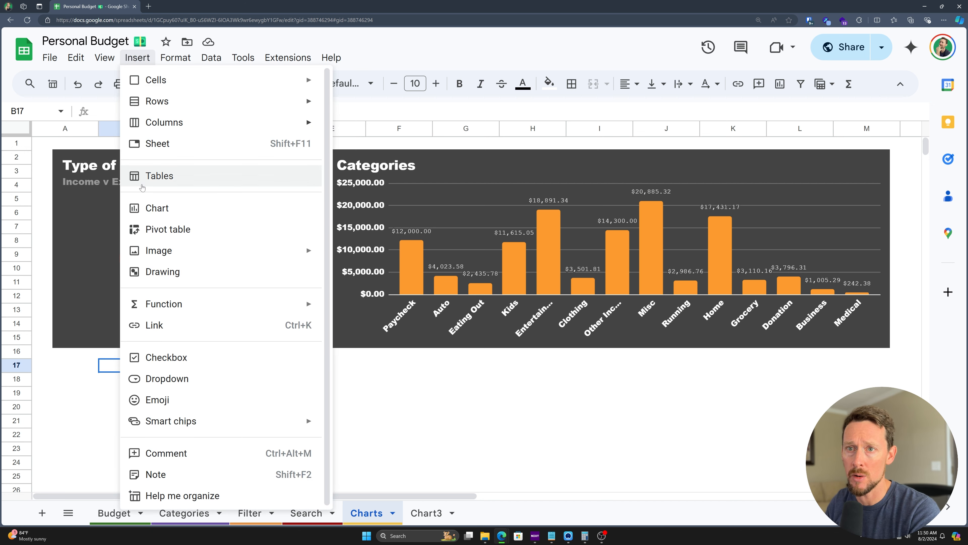
left_click(160, 209)
left_click(808, 174)
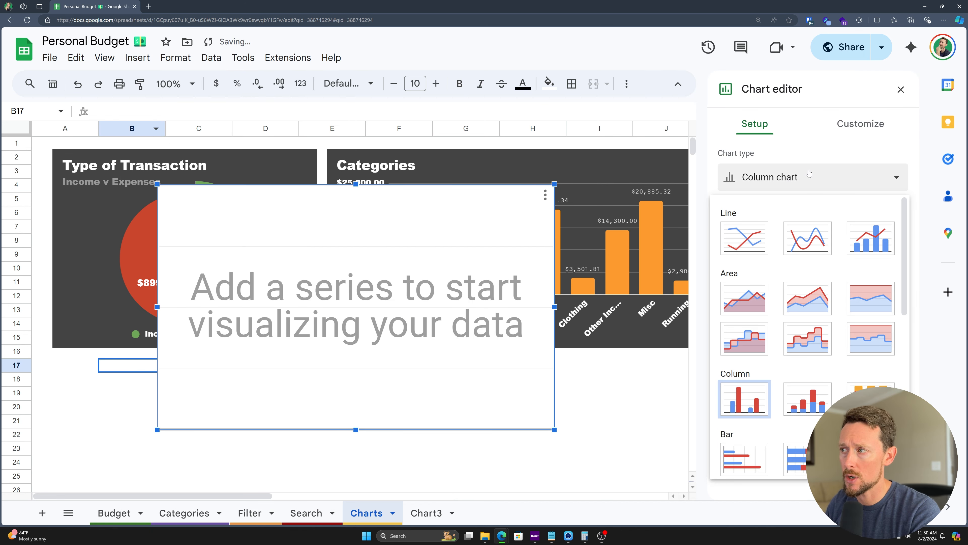
left_click(795, 243)
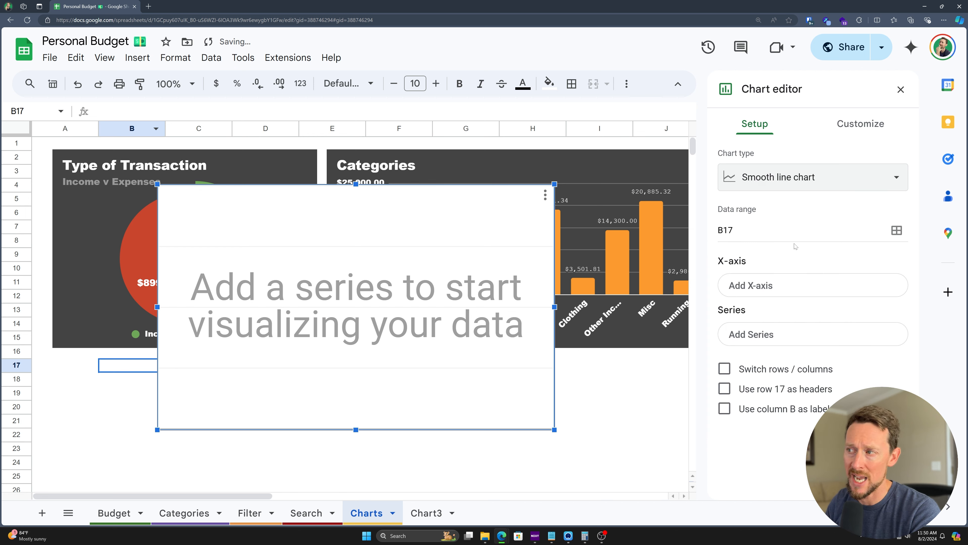
Step: Set the chart's data range to Budget!A1:G101, starting from the Date header
left_click(897, 230)
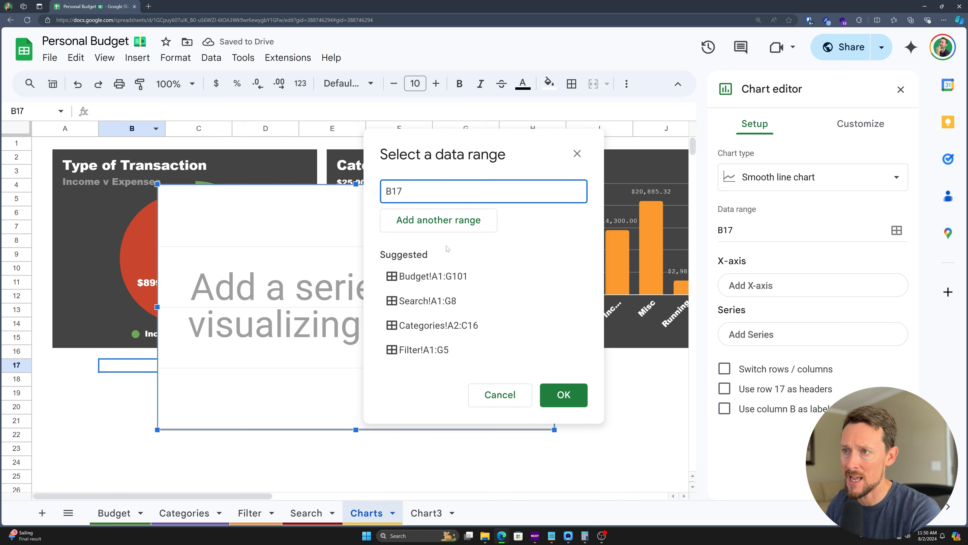
left_click_drag(455, 142, 367, 103)
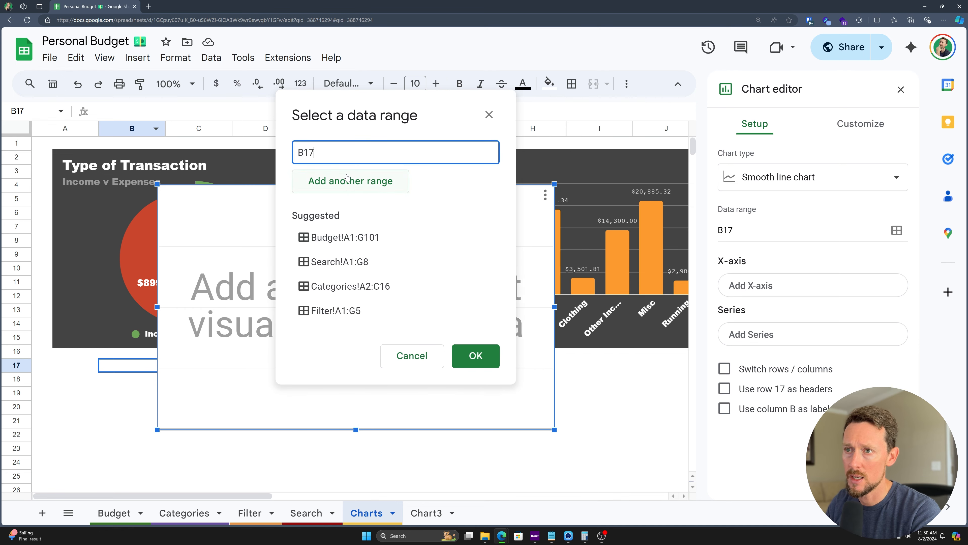
left_click(114, 513)
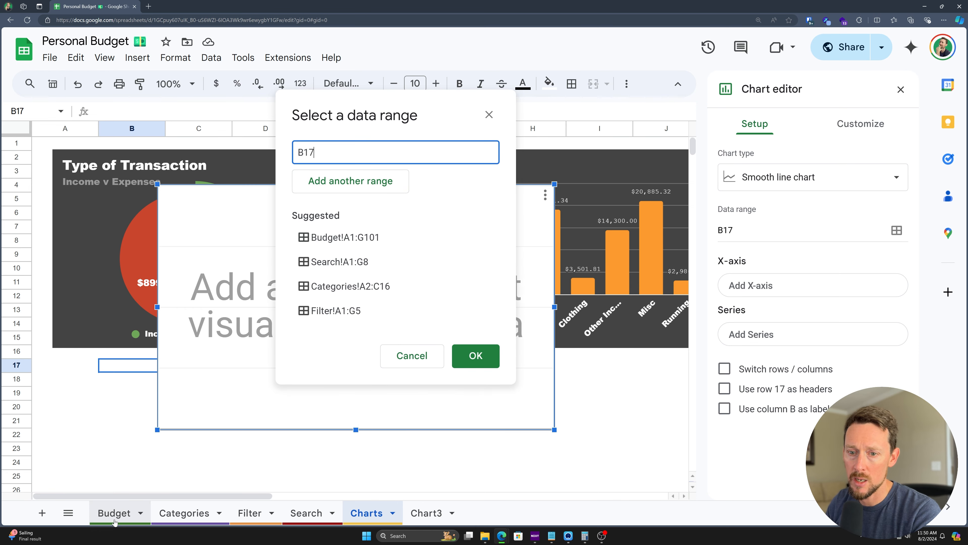
left_click_drag(58, 174, 559, 473)
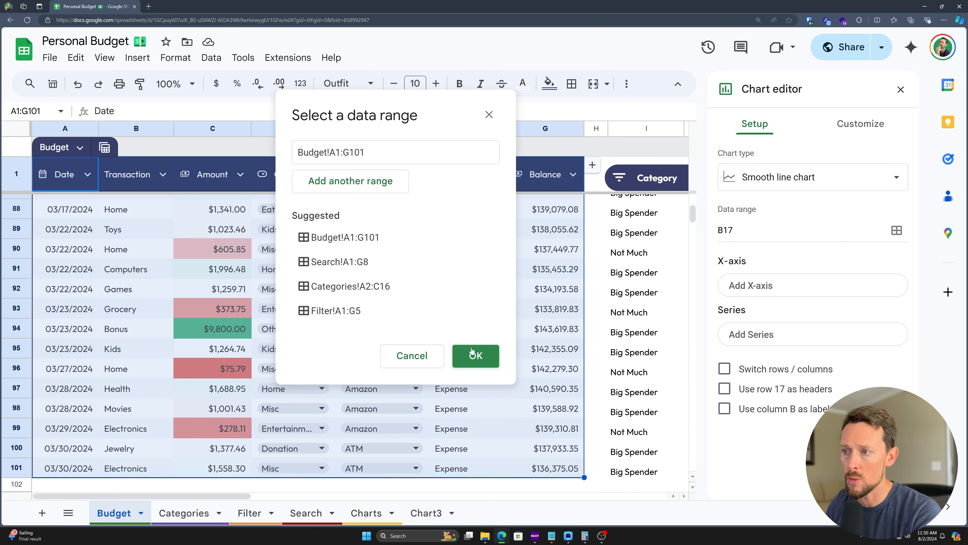
left_click(472, 355)
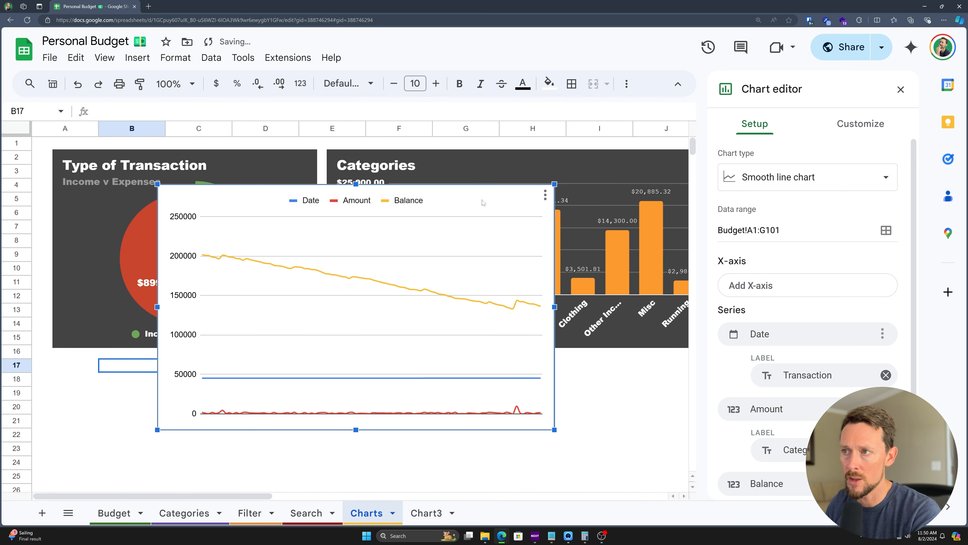
Step: Move the new line chart down to row 17, below the existing charts
left_click_drag(489, 193, 382, 370)
scroll(389, 343, "down", 5)
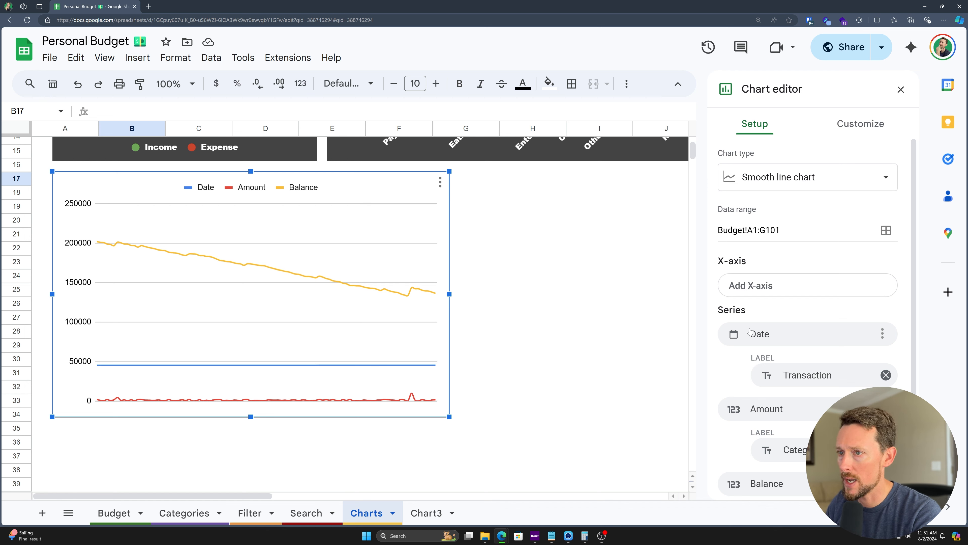
scroll(345, 298, "down", 1)
scroll(844, 355, "down", 1)
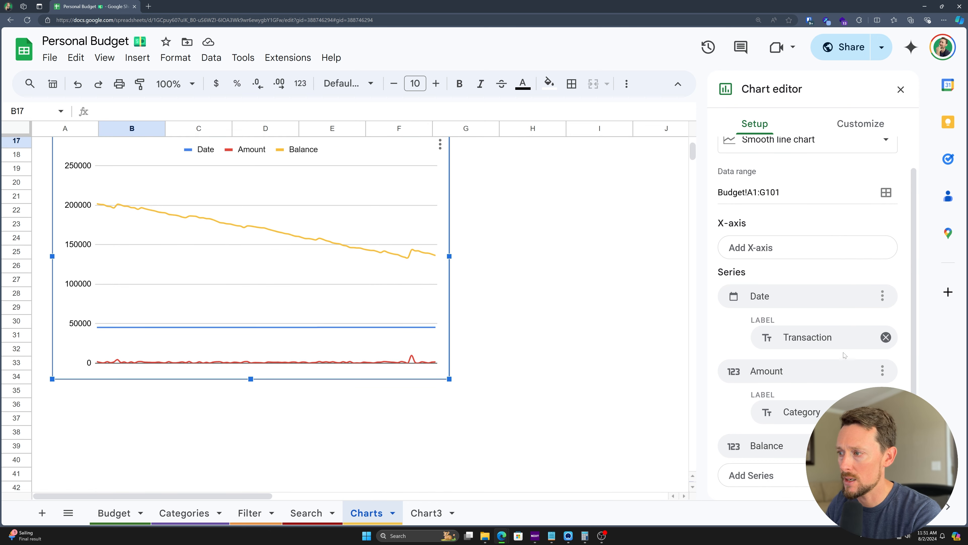
Step: Replace all chart series with just Balance, plotted against Date on the X-axis
left_click(881, 296)
left_click(849, 345)
left_click(830, 289)
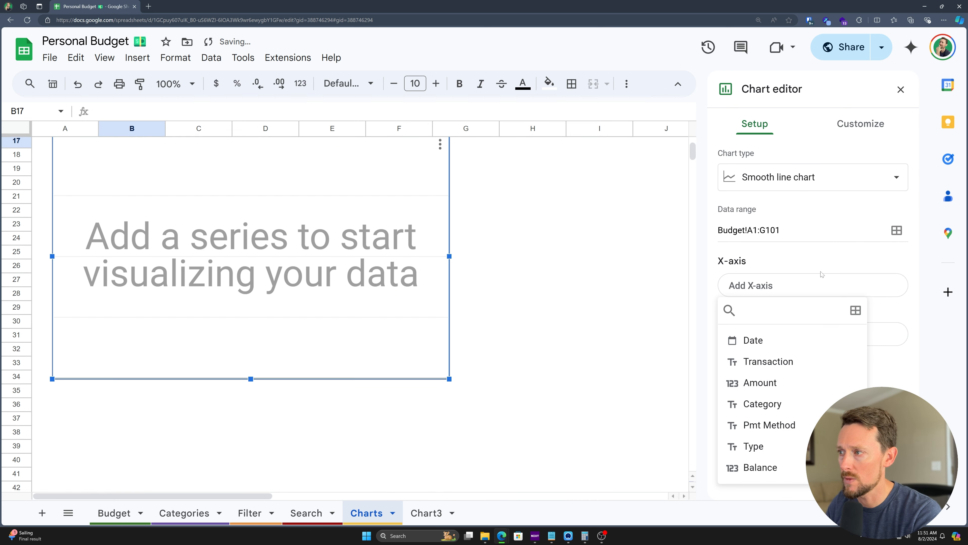
left_click(773, 289)
left_click(740, 288)
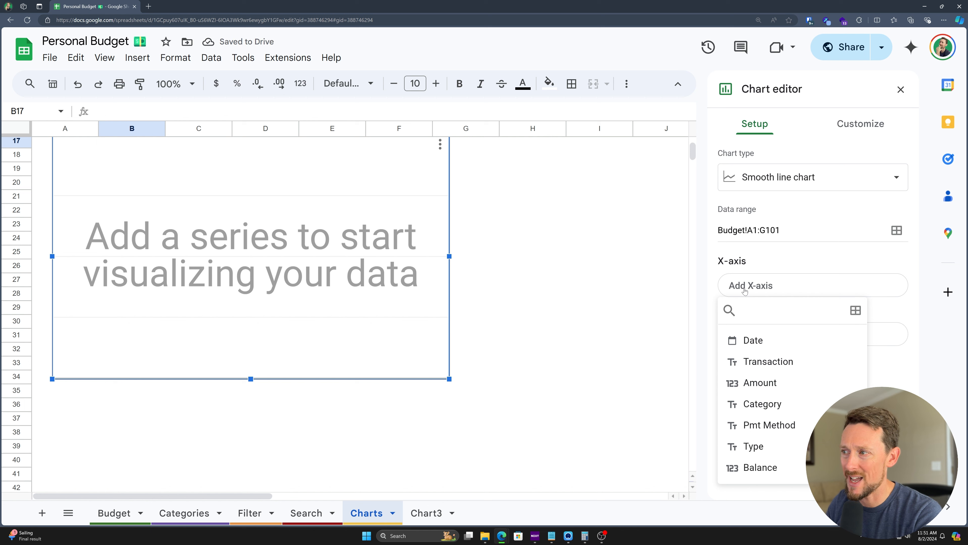
left_click(743, 343)
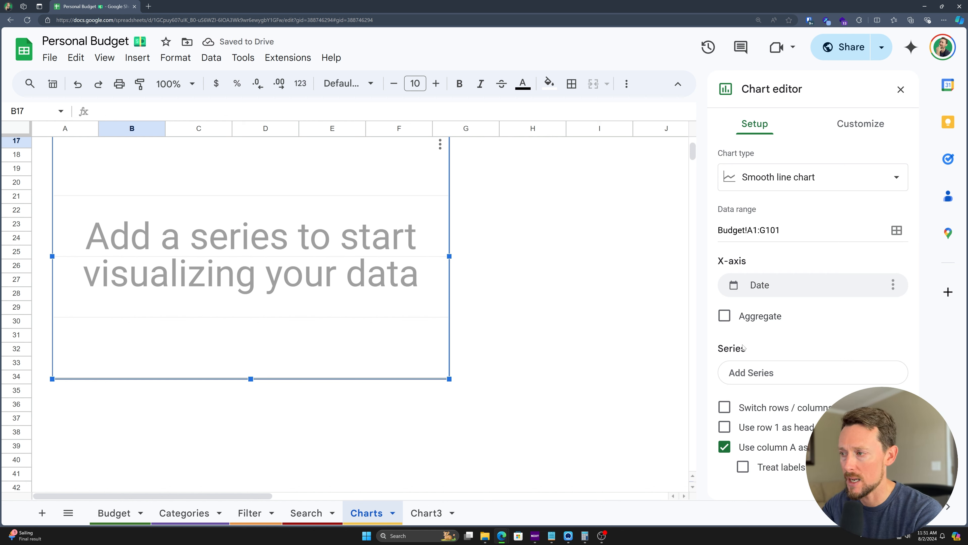
left_click(741, 370)
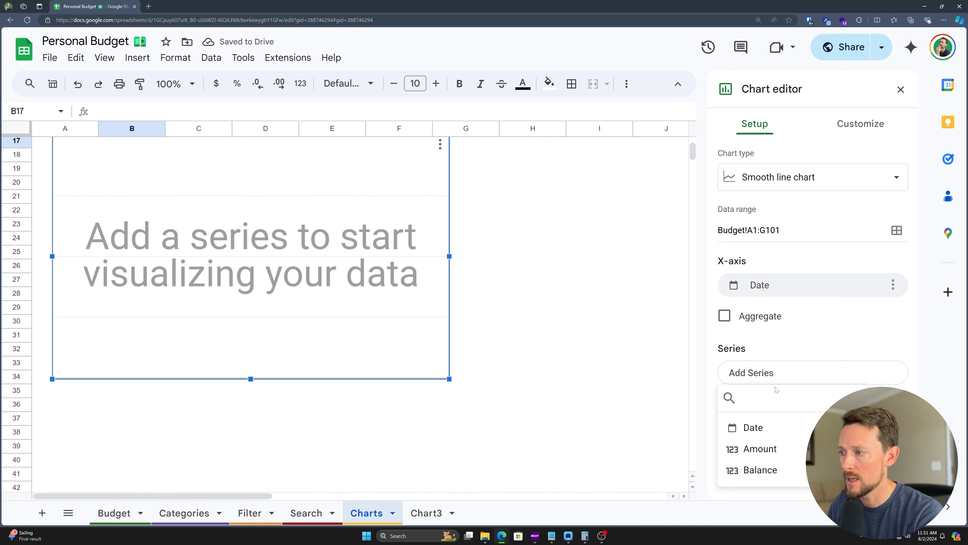
left_click(767, 471)
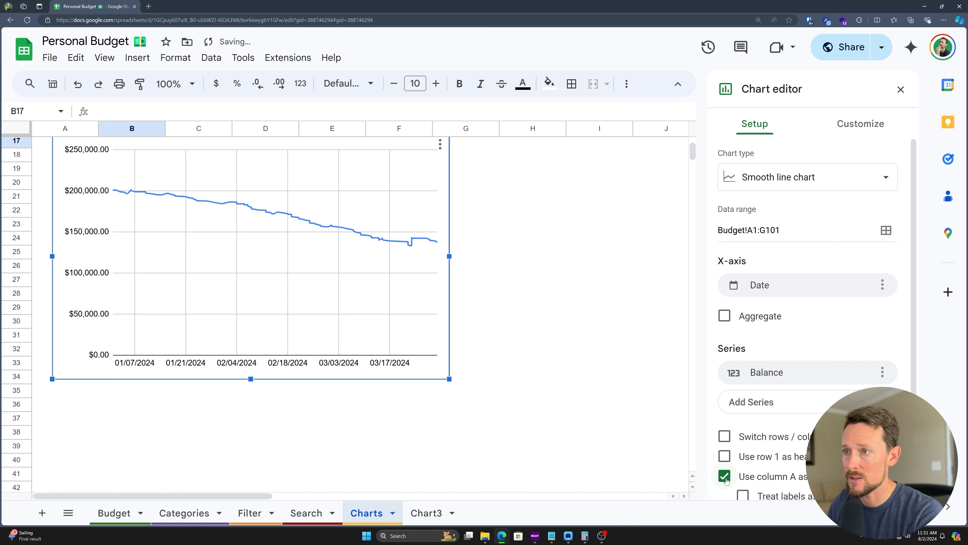
Step: Widen the line chart so it spans columns A through J
mouse_move(312, 228)
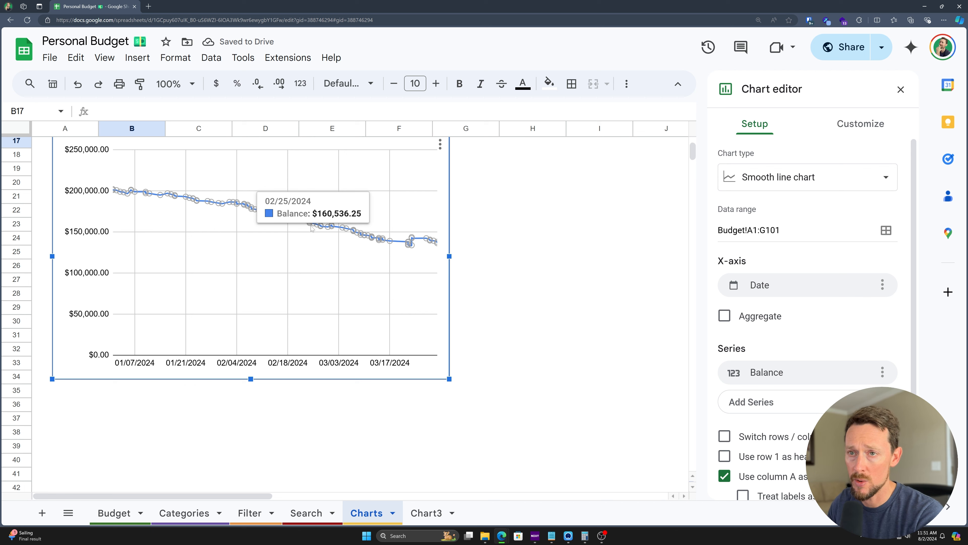
scroll(422, 284, "up", 1)
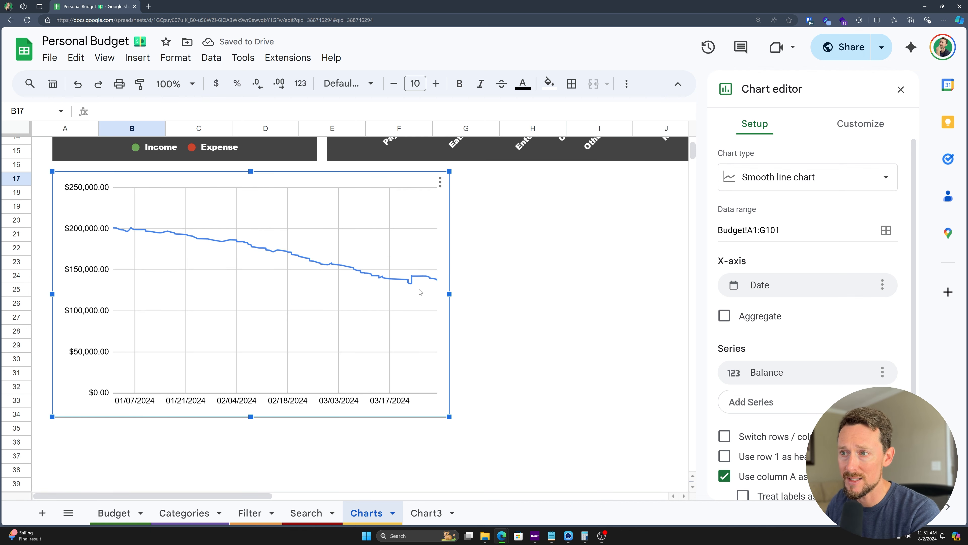
left_click_drag(449, 295, 686, 305)
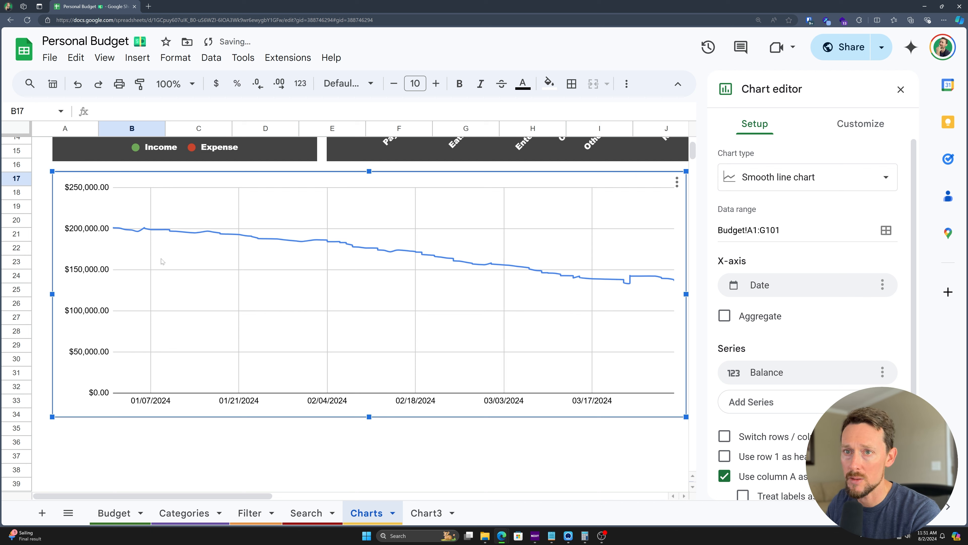
mouse_move(145, 231)
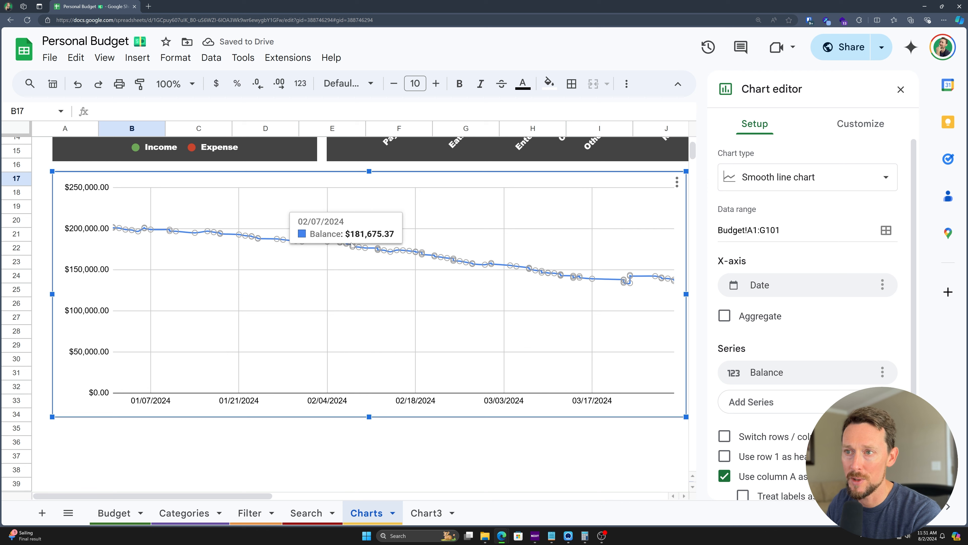
scroll(578, 307, "up", 2)
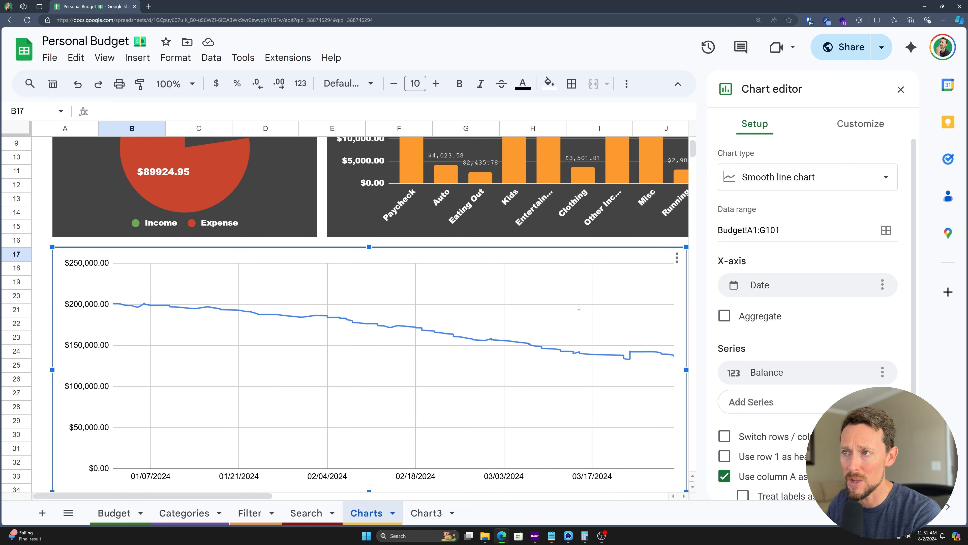
scroll(252, 245, "up", 3)
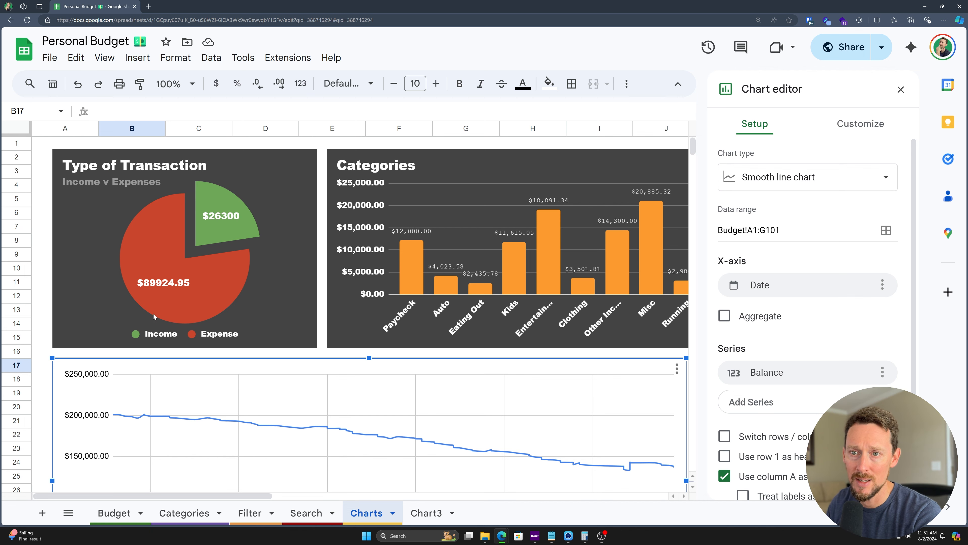
scroll(275, 250, "down", 7)
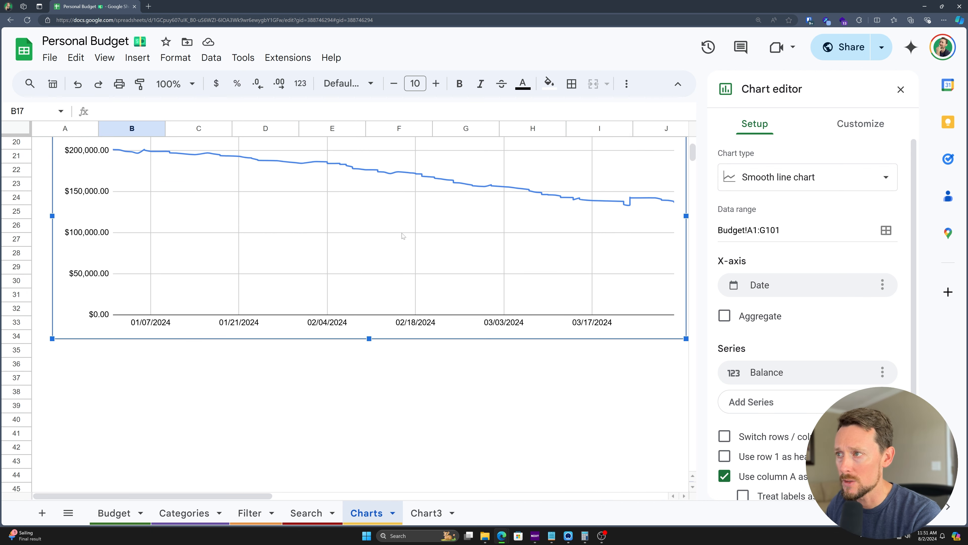
scroll(565, 244, "up", 2)
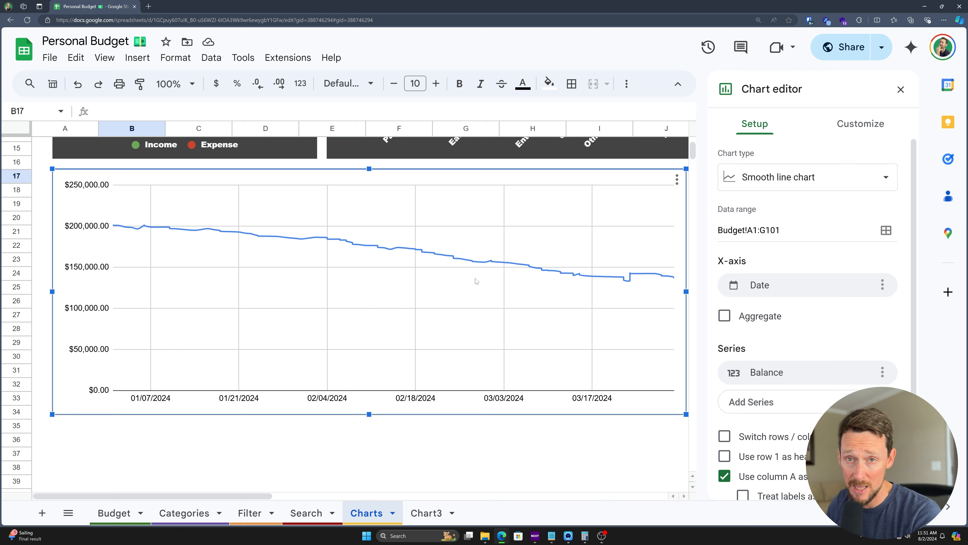
scroll(752, 386, "down", 1)
scroll(778, 249, "up", 1)
Step: Give the chart a dark grey background, white border and maximized layout
left_click(853, 127)
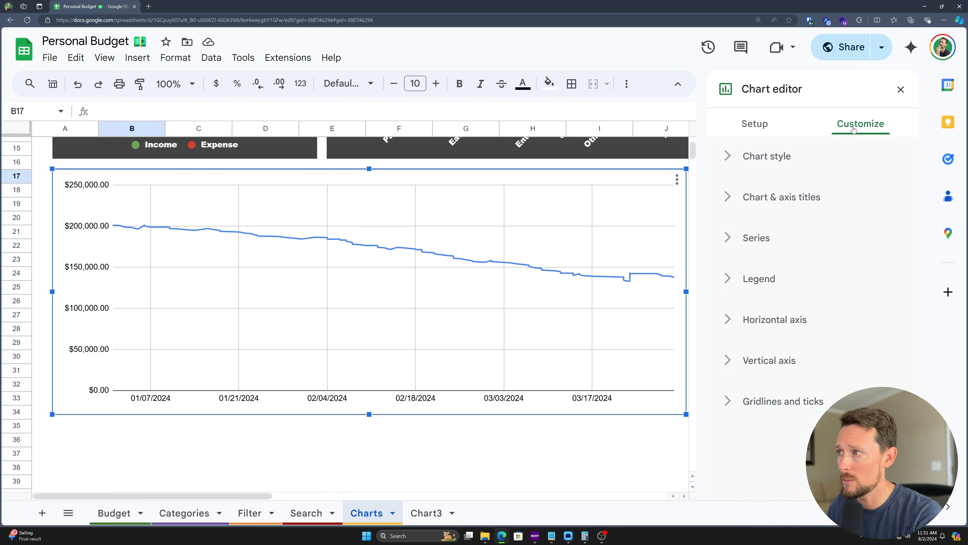
left_click(767, 160)
left_click(741, 210)
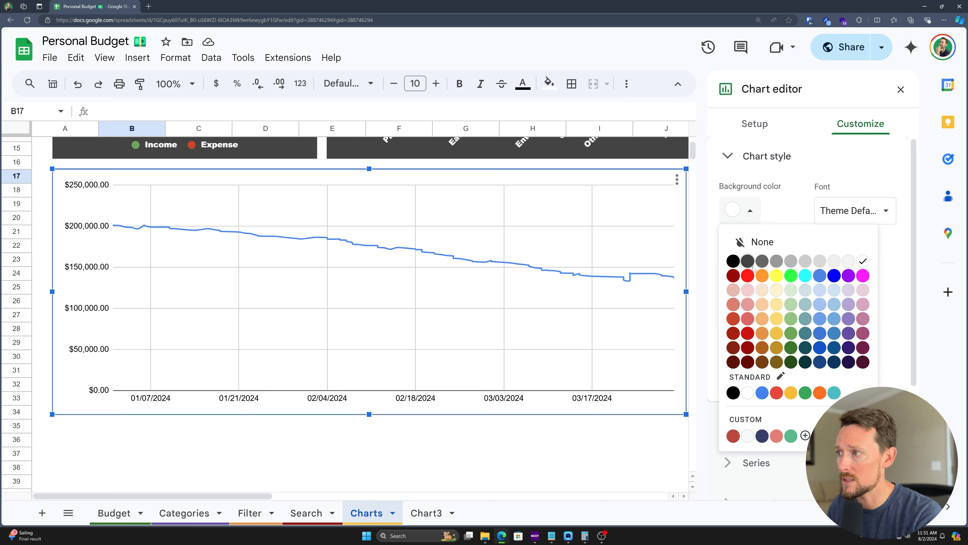
left_click(752, 267)
left_click(748, 267)
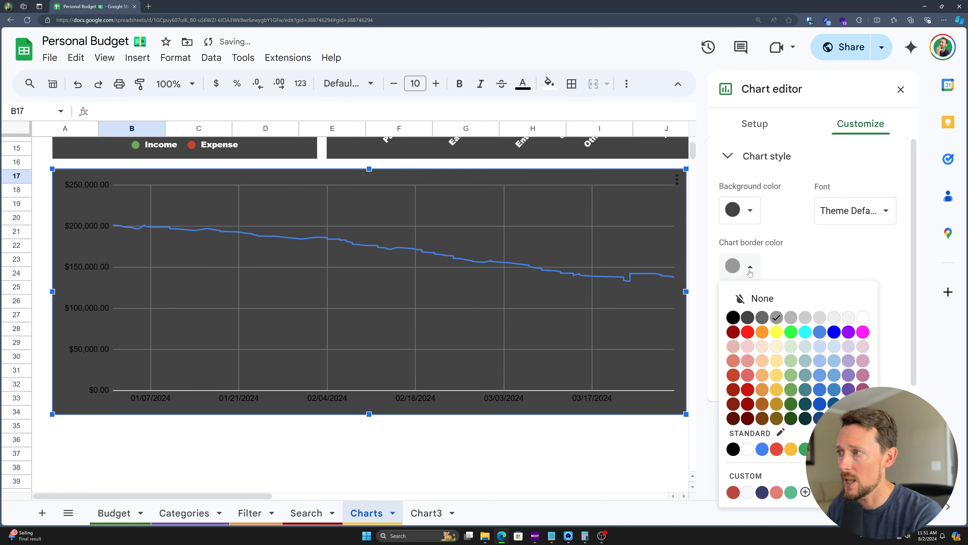
left_click(863, 318)
left_click(727, 339)
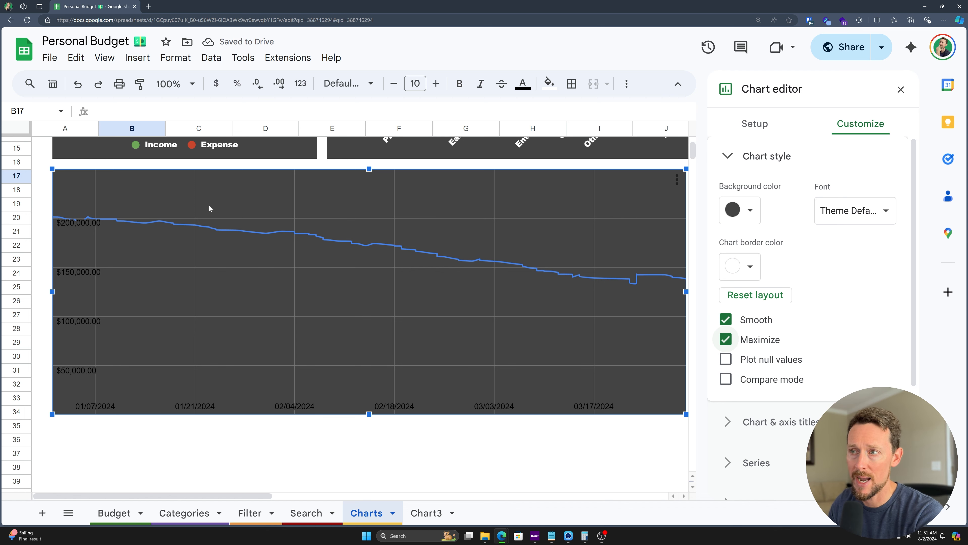
scroll(167, 225, "down", 1)
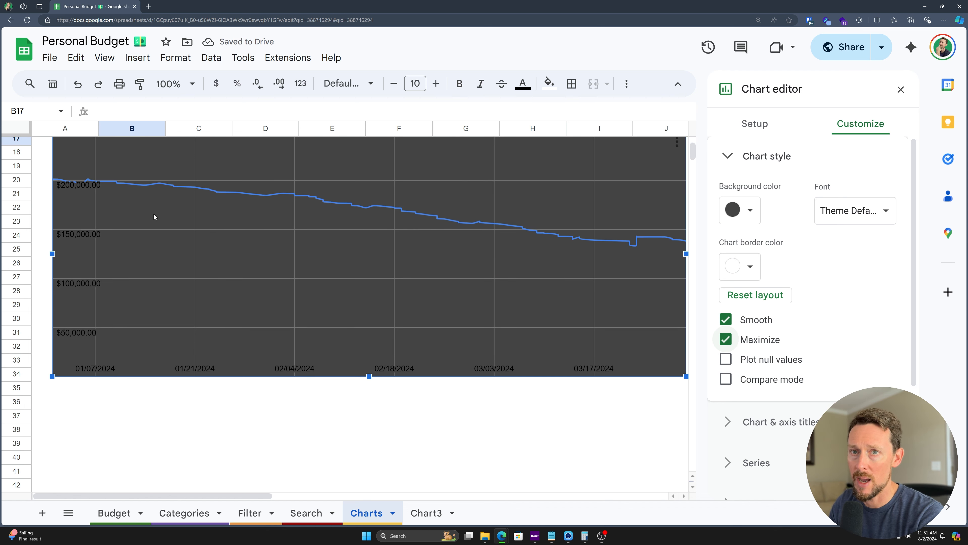
scroll(156, 219, "up", 2)
Step: Title the chart 'Balance Over Time' in white Wide font
left_click(726, 164)
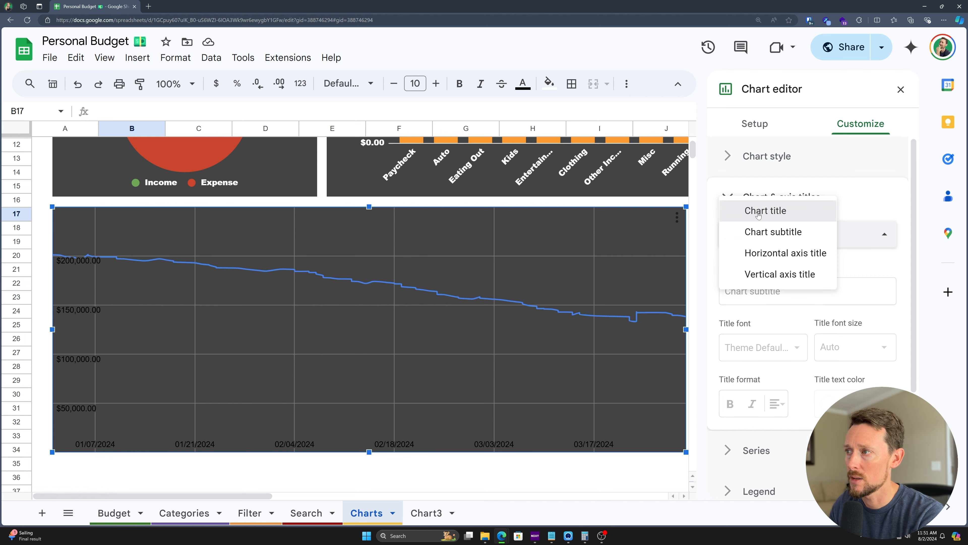
left_click(761, 210)
left_click(750, 294)
type("Balance Over Time")
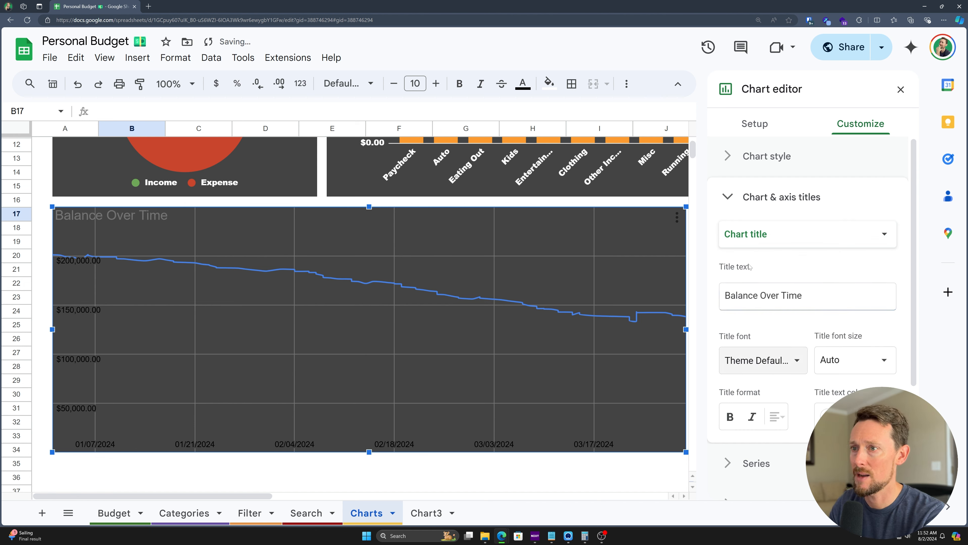
left_click(826, 415)
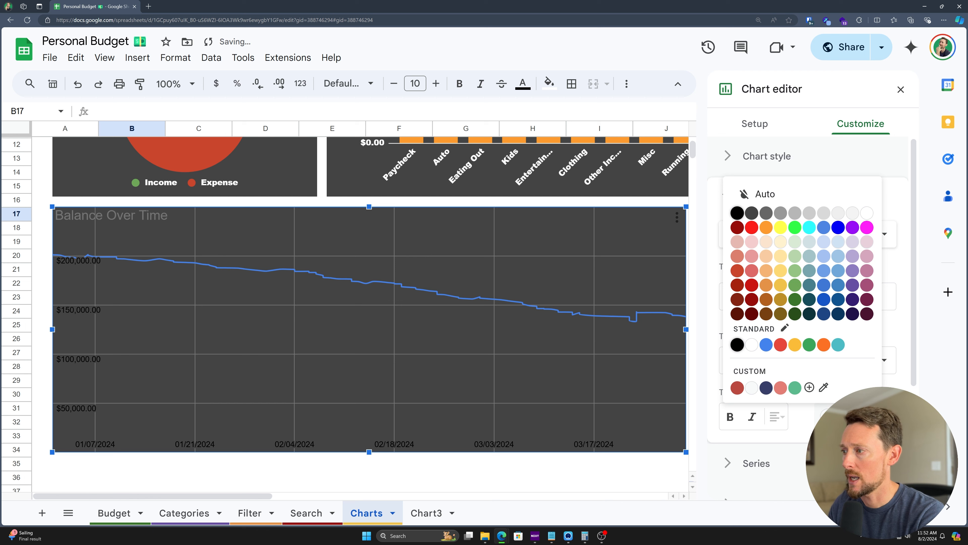
left_click(869, 213)
left_click(784, 356)
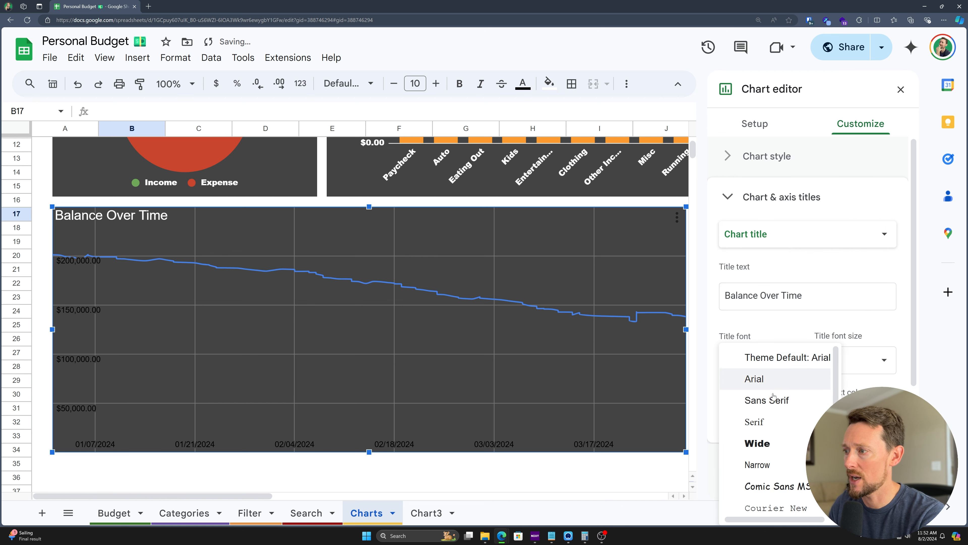
left_click(760, 444)
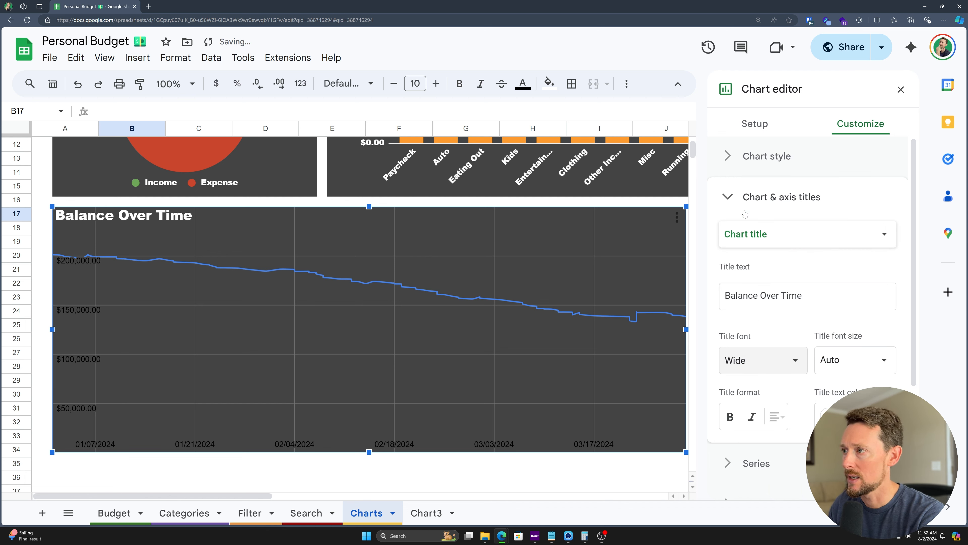
left_click(728, 198)
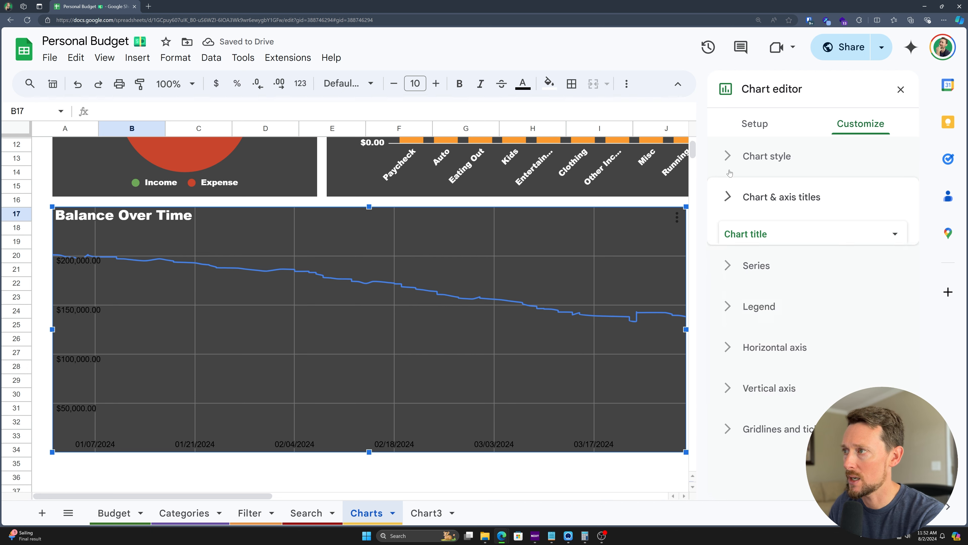
left_click(729, 157)
Step: Colour the Balance series line dark red
left_click(729, 160)
left_click(757, 244)
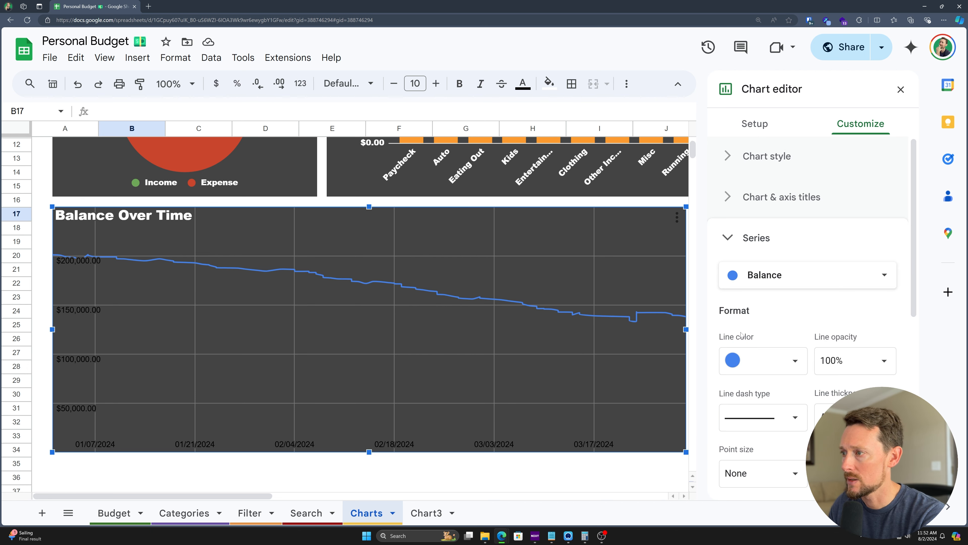
left_click(784, 366)
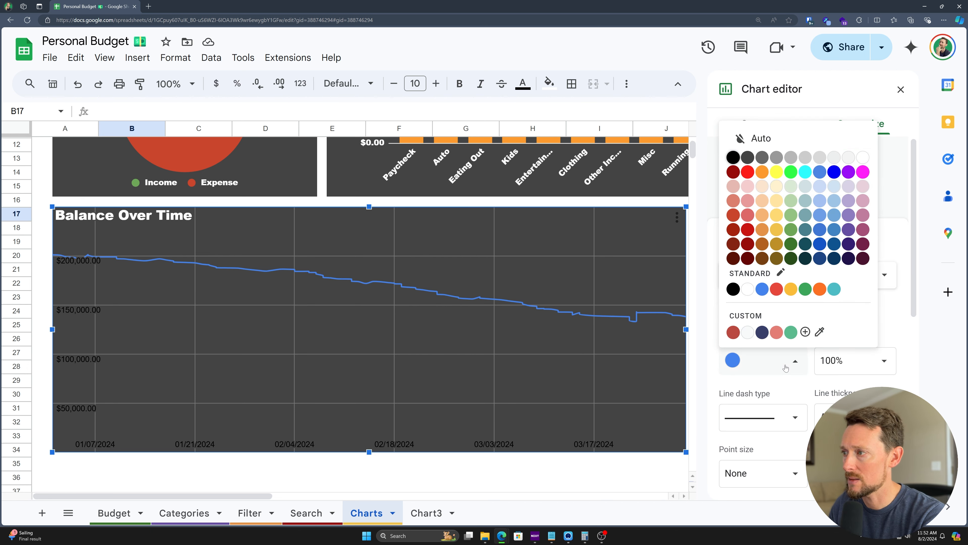
left_click(747, 229)
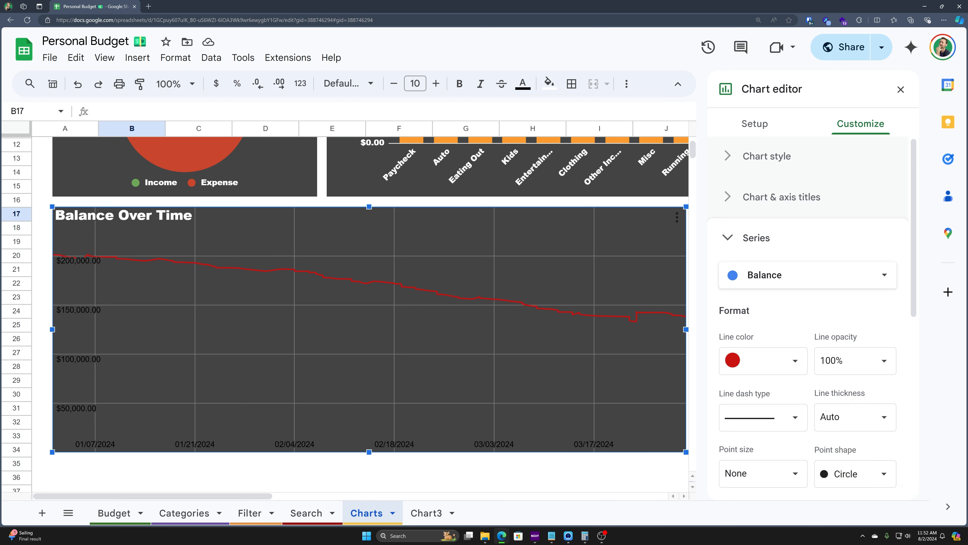
Step: Try dashed, dash-dot and dotted line styles and an 8px line thickness
scroll(770, 305, "down", 2)
left_click(767, 341)
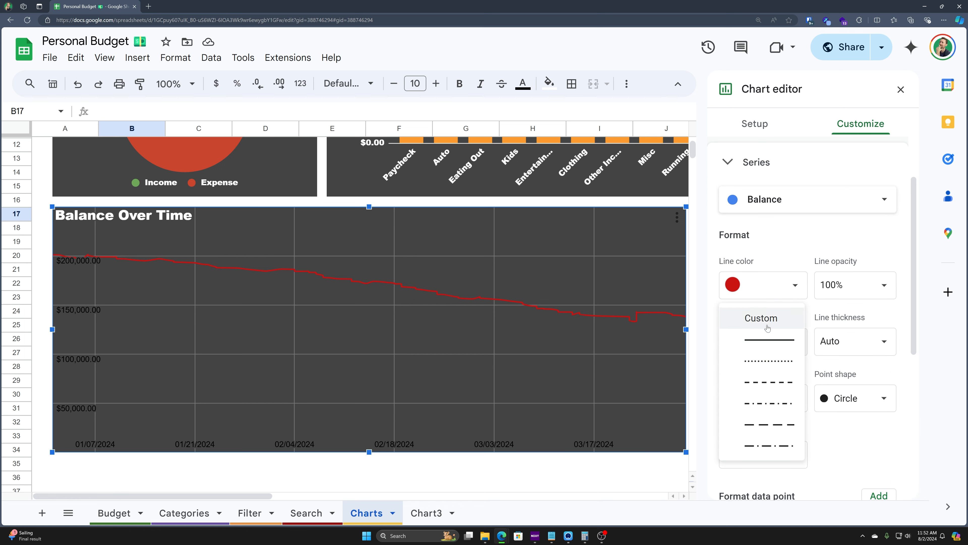
left_click(767, 389)
left_click(778, 342)
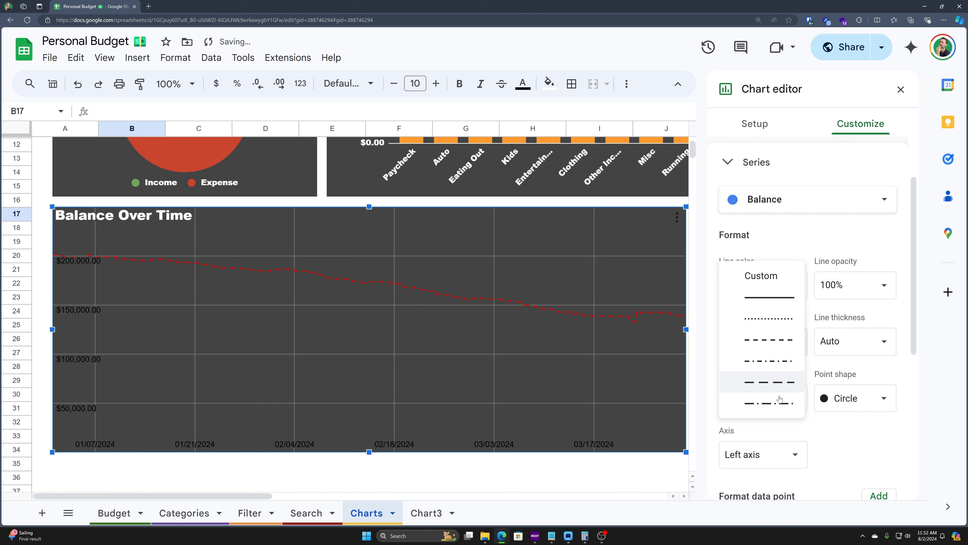
left_click(759, 395)
left_click(764, 344)
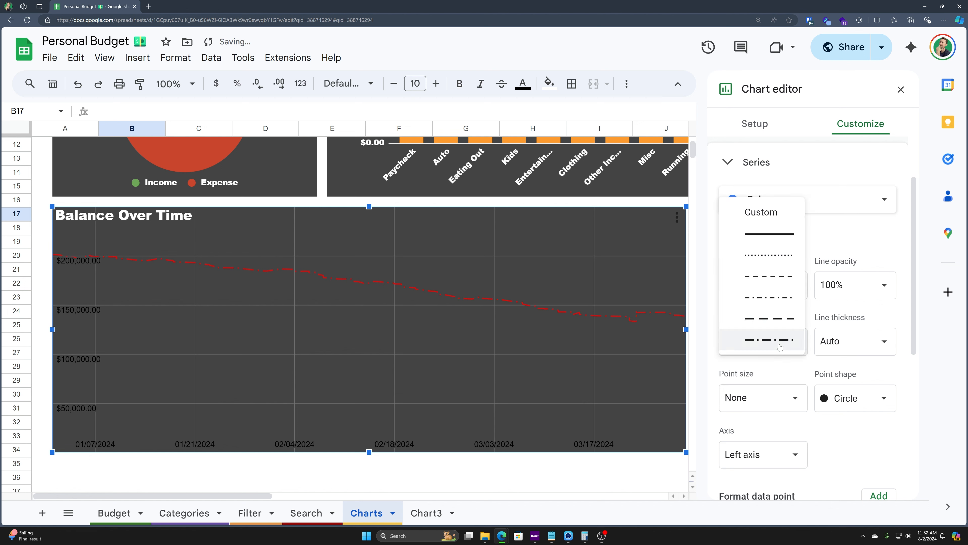
left_click(768, 315)
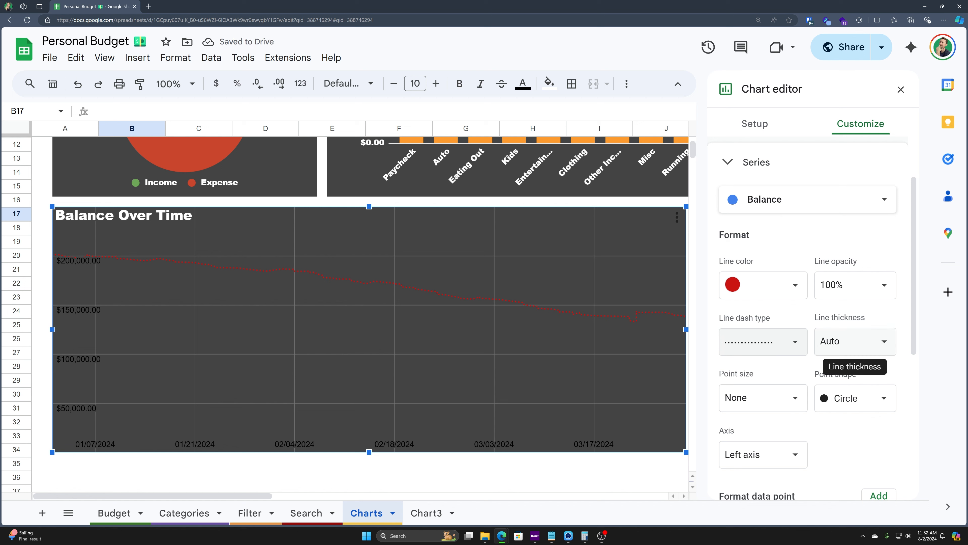
left_click(876, 343)
left_click(846, 454)
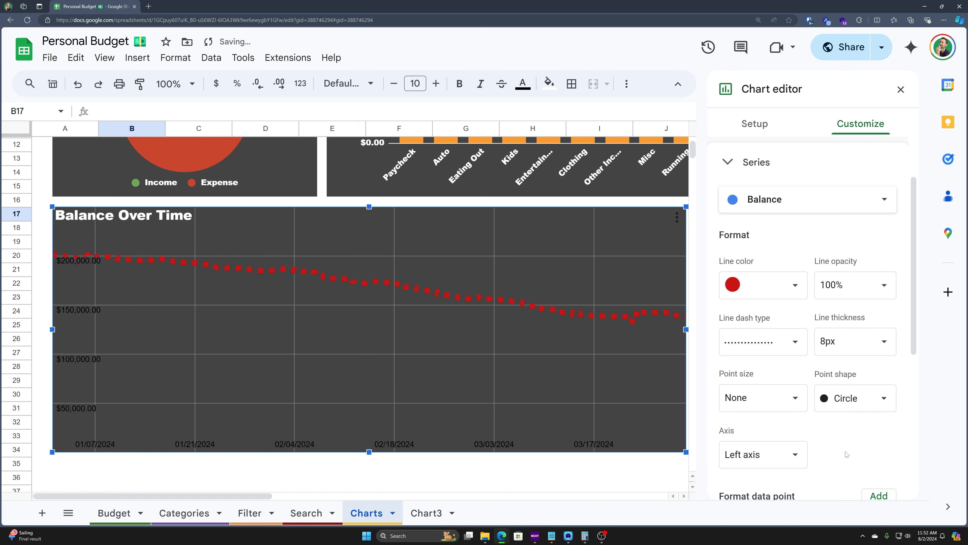
Step: Make the Balance line solid again at 2px thickness, then preview a dashed style
left_click(767, 337)
left_click(771, 315)
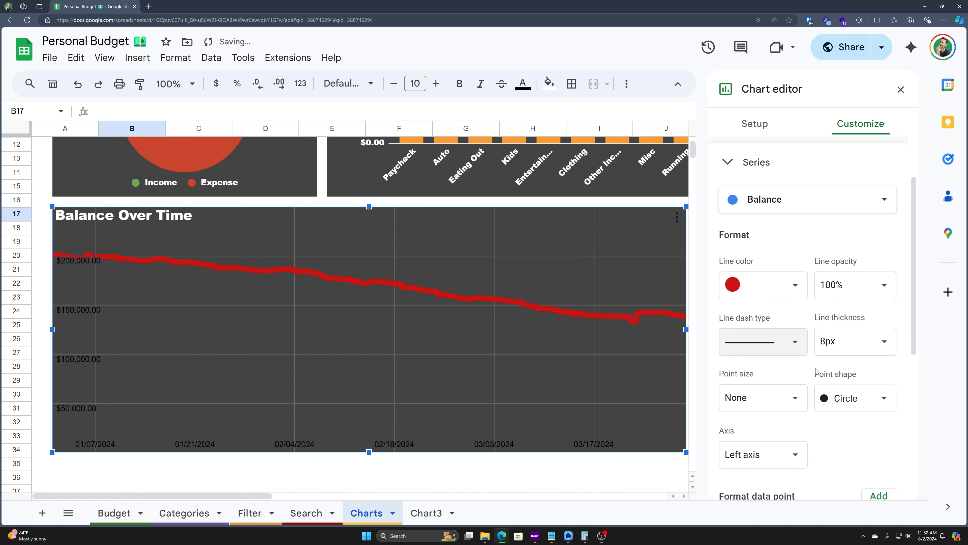
left_click(846, 342)
left_click(843, 414)
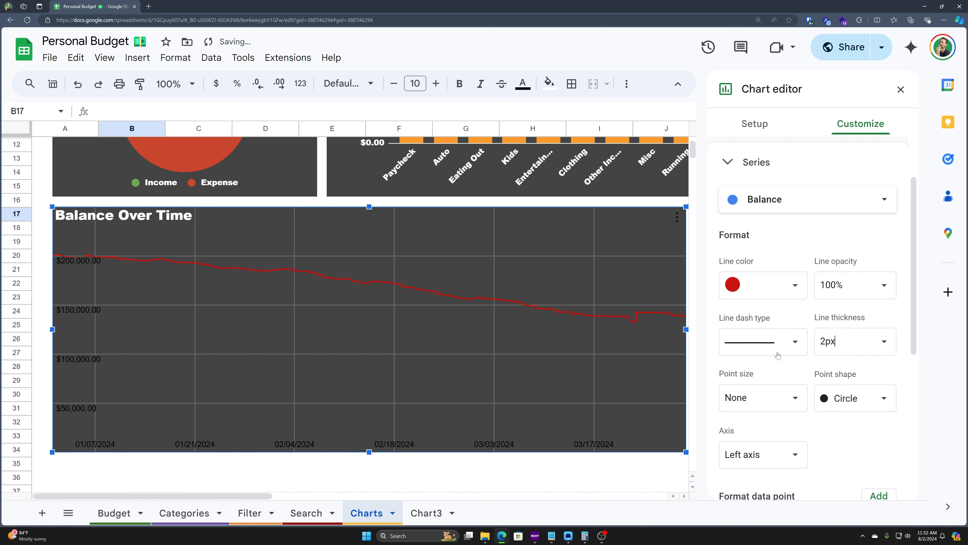
left_click(778, 343)
left_click(781, 383)
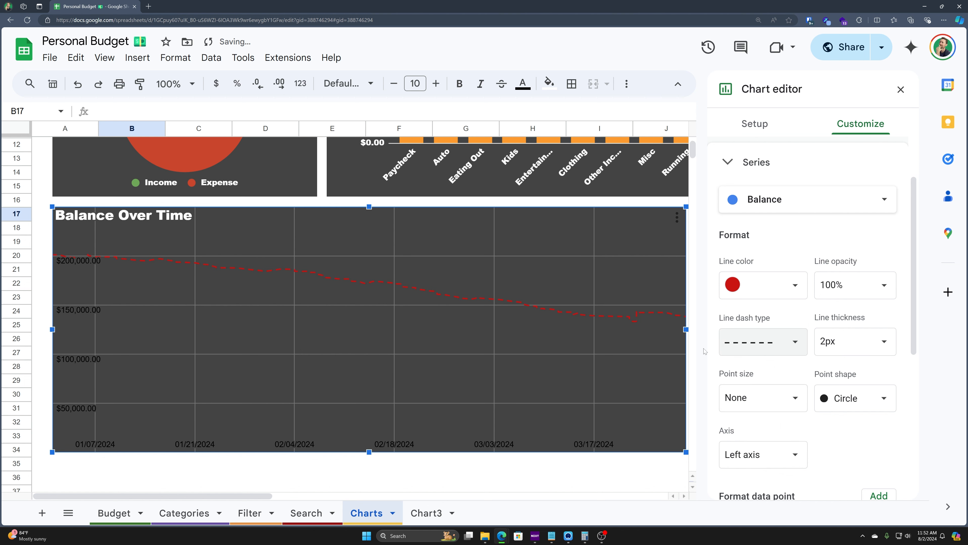
Step: Try 2px data points and star-shaped points, then remove all points from the line
scroll(782, 366, "down", 1)
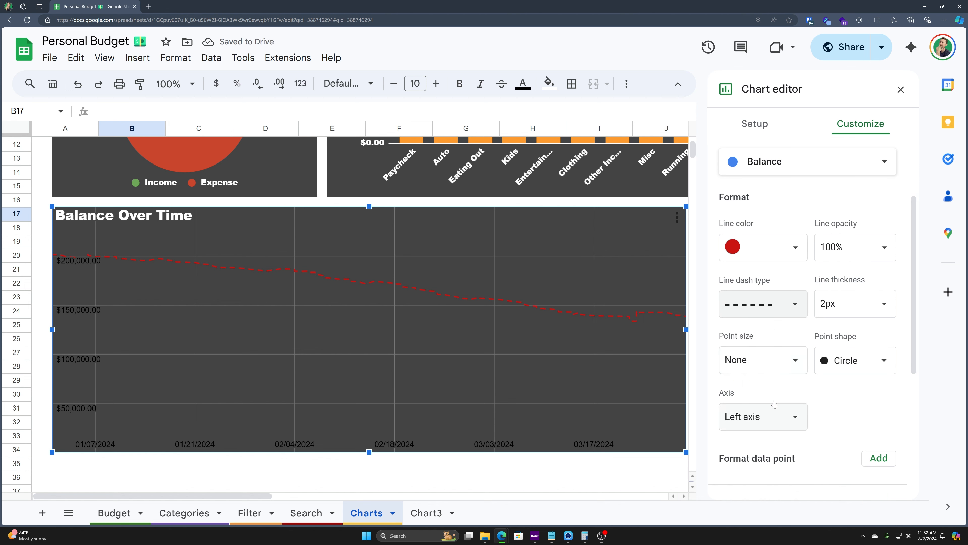
left_click(802, 357)
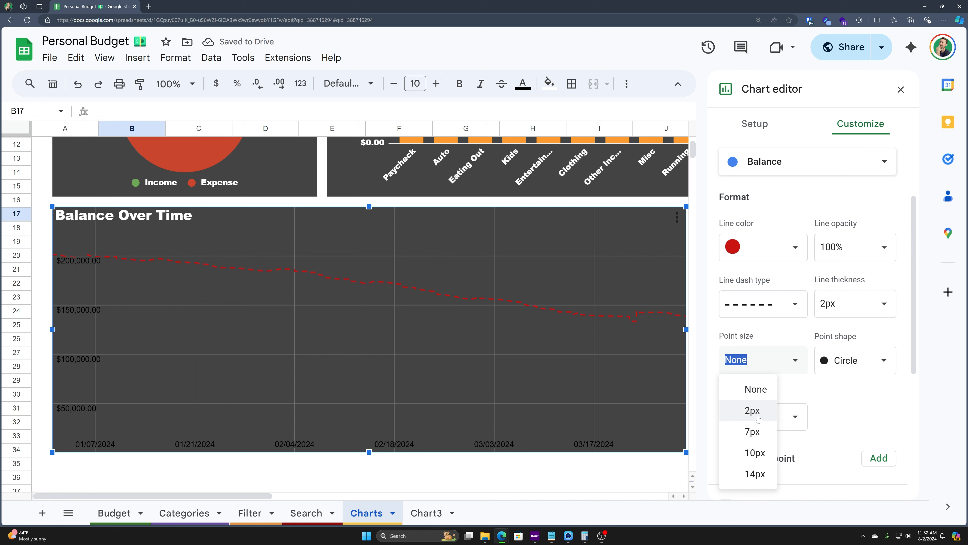
left_click(751, 411)
left_click(796, 361)
left_click(752, 390)
left_click(879, 364)
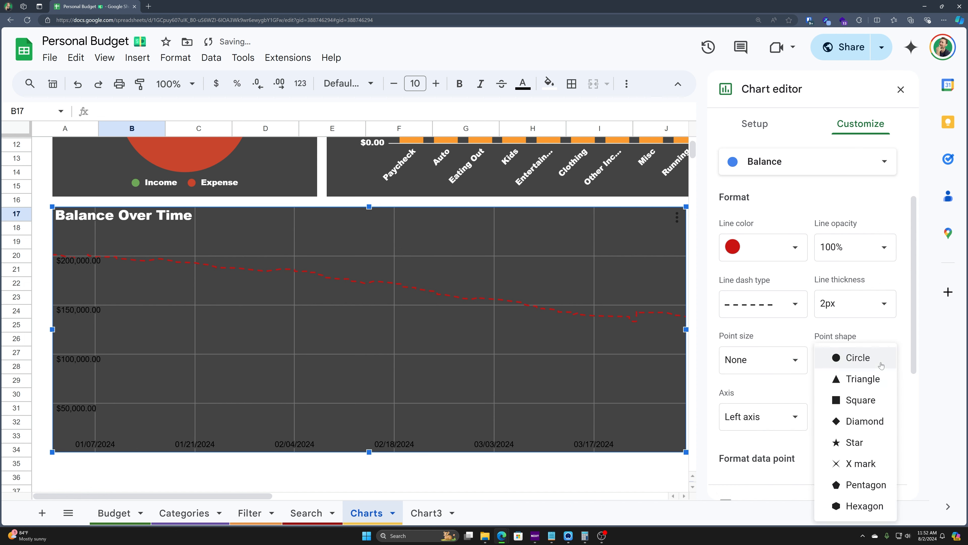
left_click(869, 444)
left_click(866, 350)
double_click(769, 372)
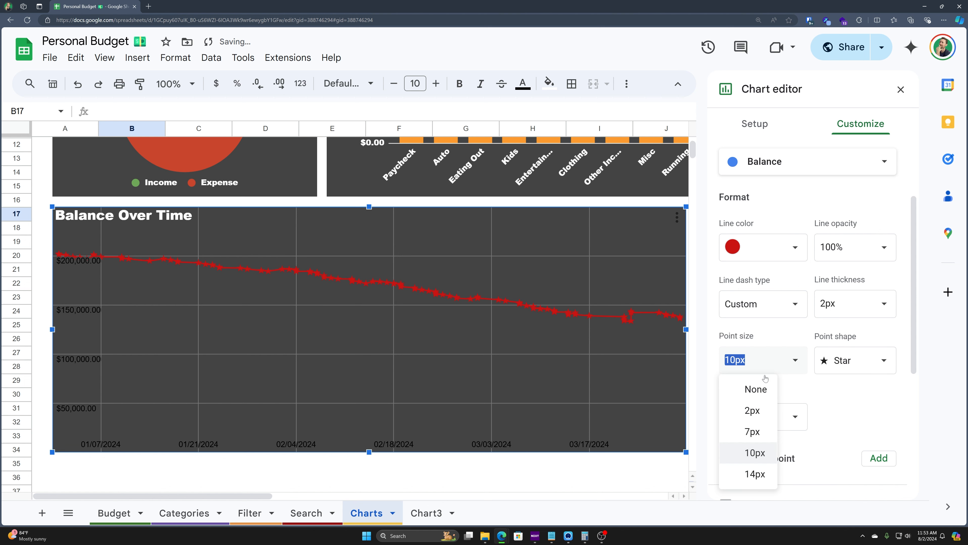
left_click(757, 391)
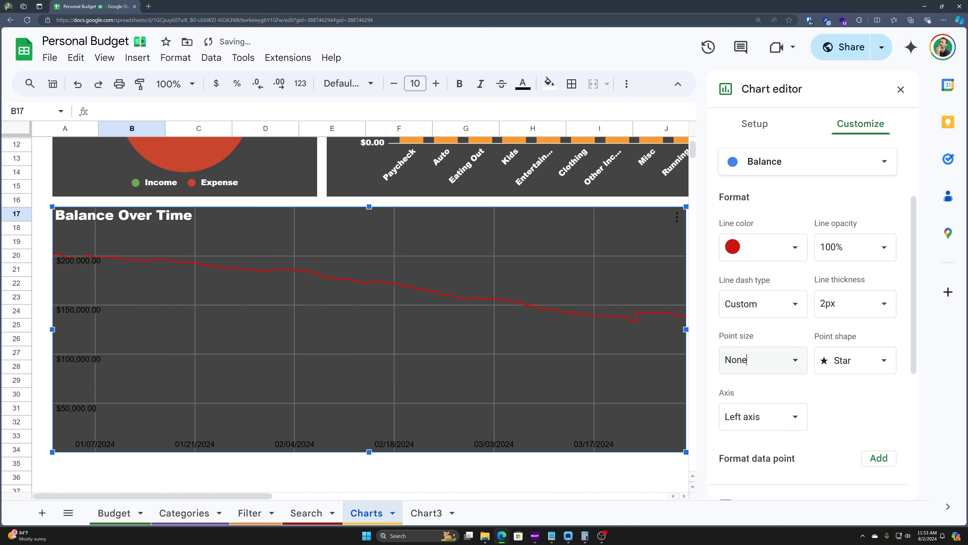
Step: Try data labels and a polynomial trendline, then remove both
scroll(796, 336, "down", 2)
scroll(814, 365, "down", 1)
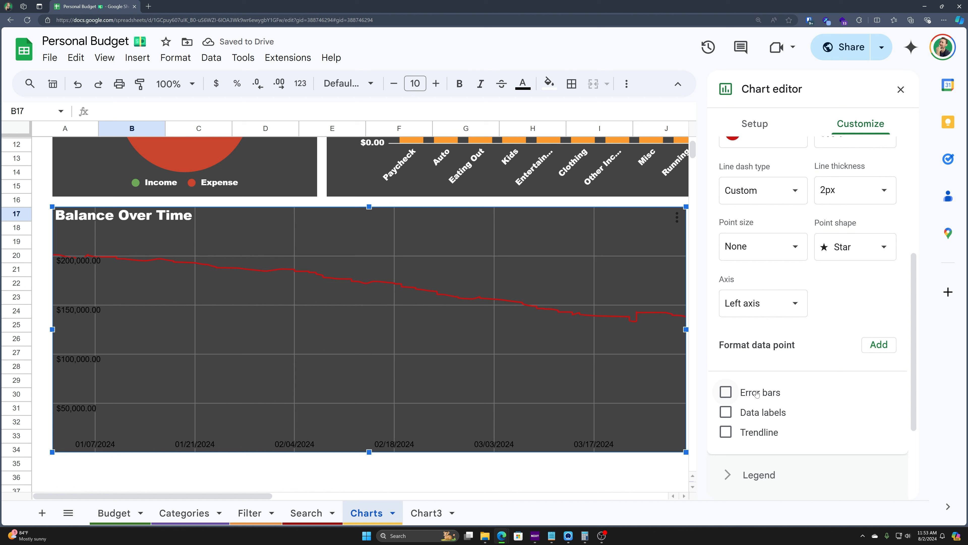
left_click(725, 412)
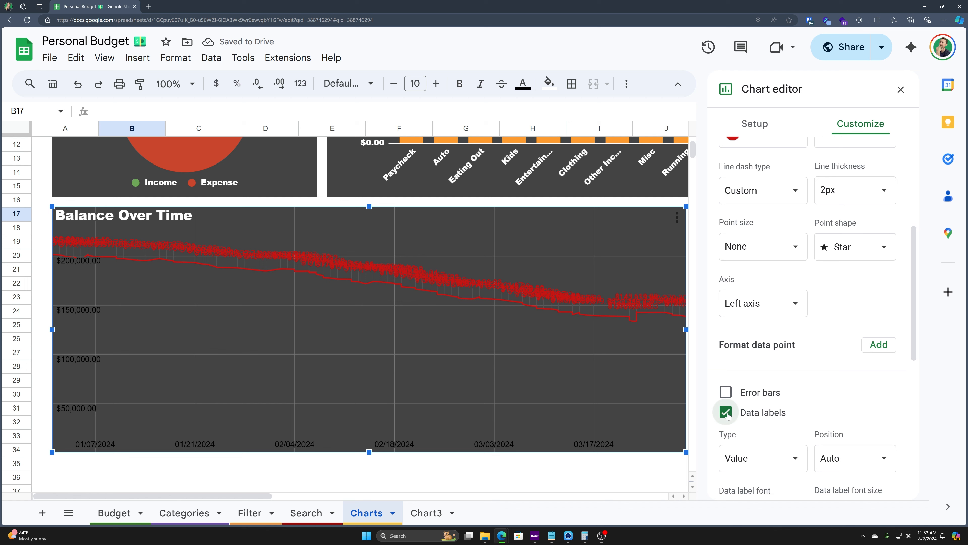
left_click(726, 413)
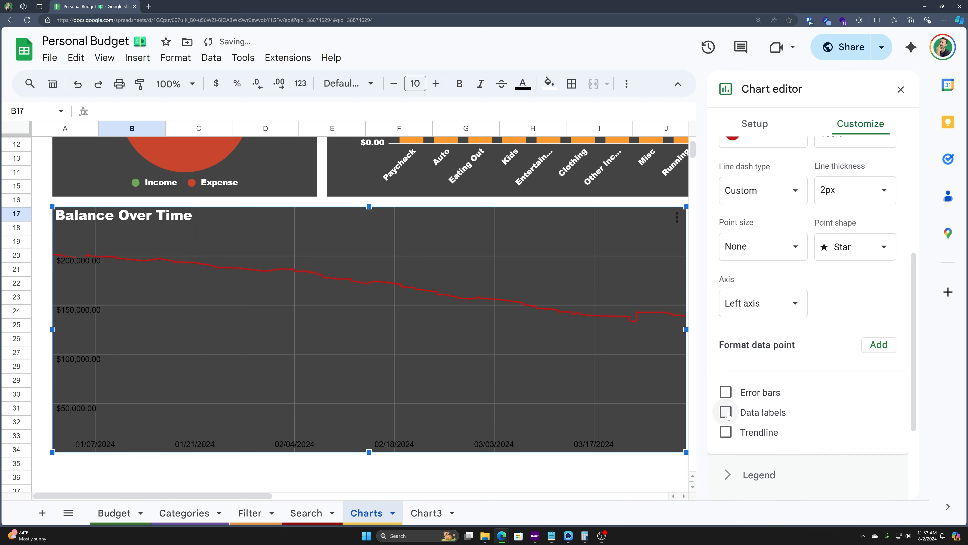
left_click(729, 434)
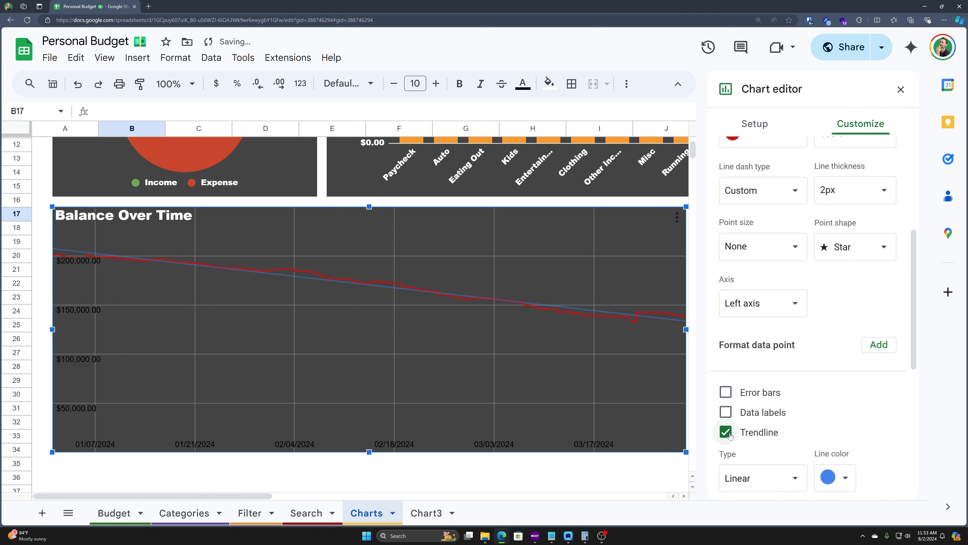
scroll(729, 434, "down", 2)
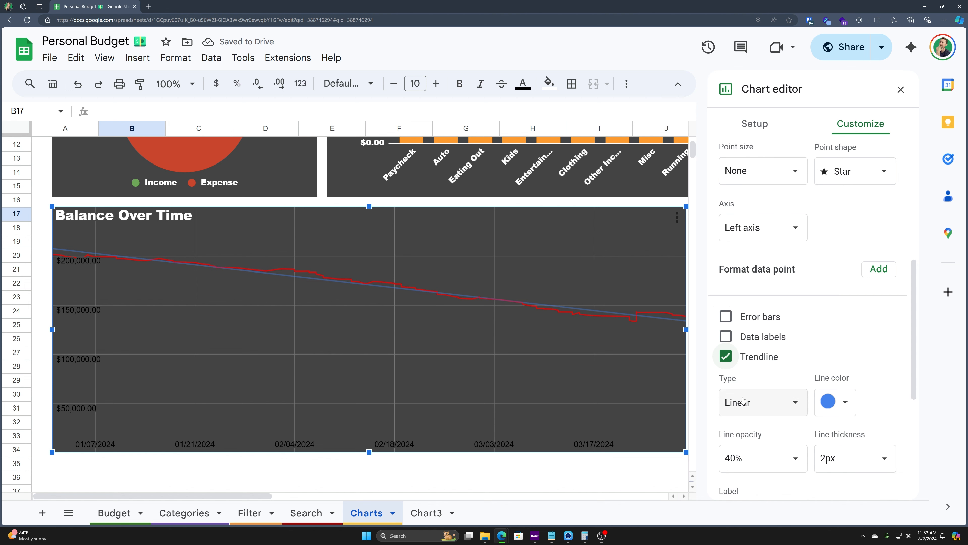
left_click(768, 401)
left_click(778, 442)
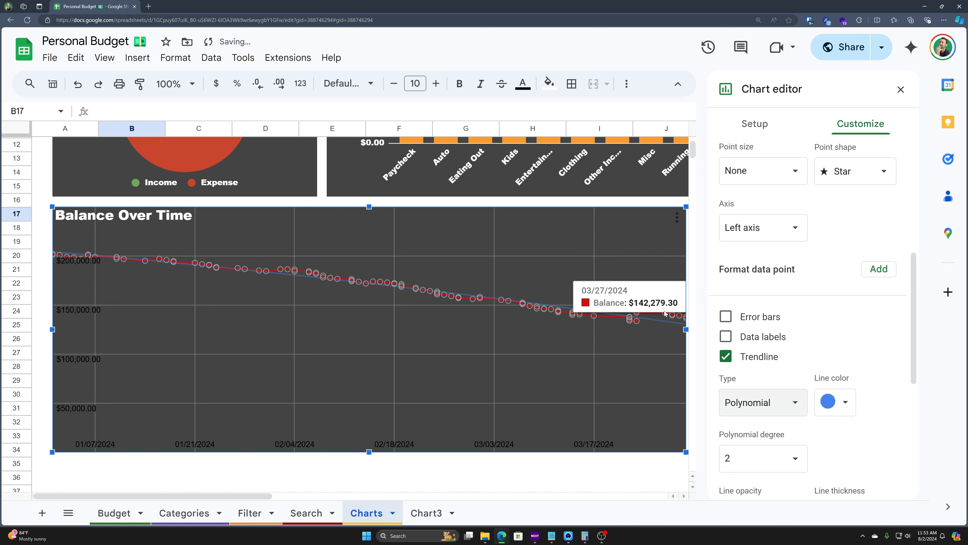
left_click(726, 356)
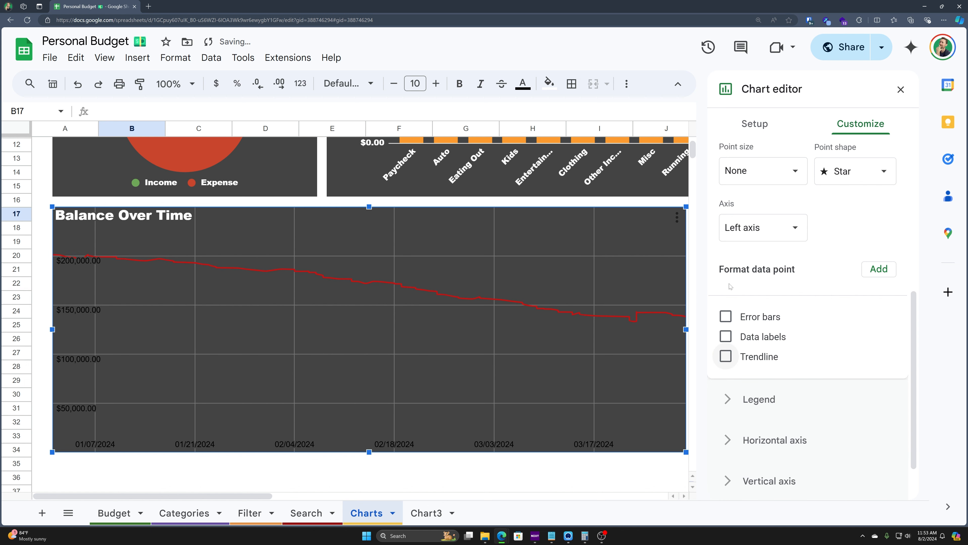
scroll(736, 360, "down", 2)
Step: Make the horizontal axis dates and vertical axis amounts white
left_click(720, 338)
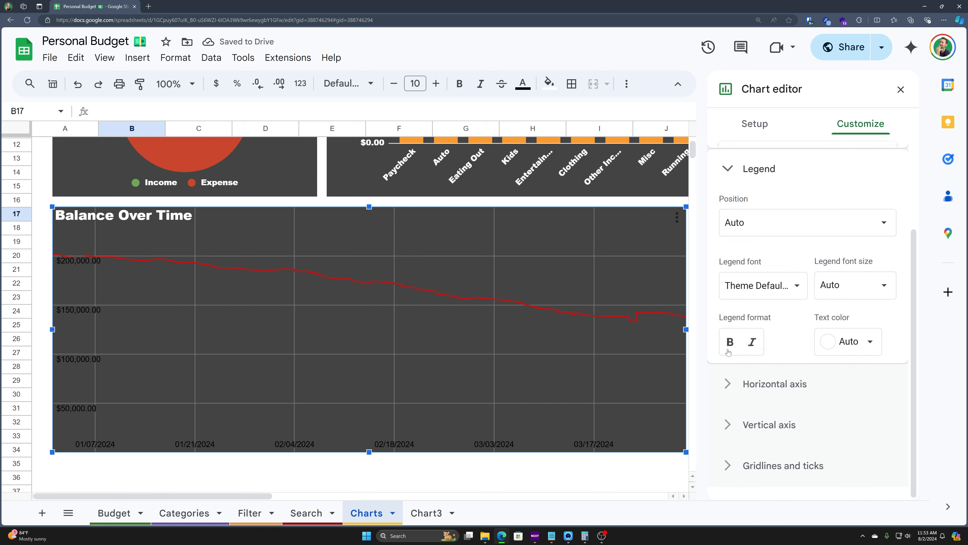
left_click(778, 419)
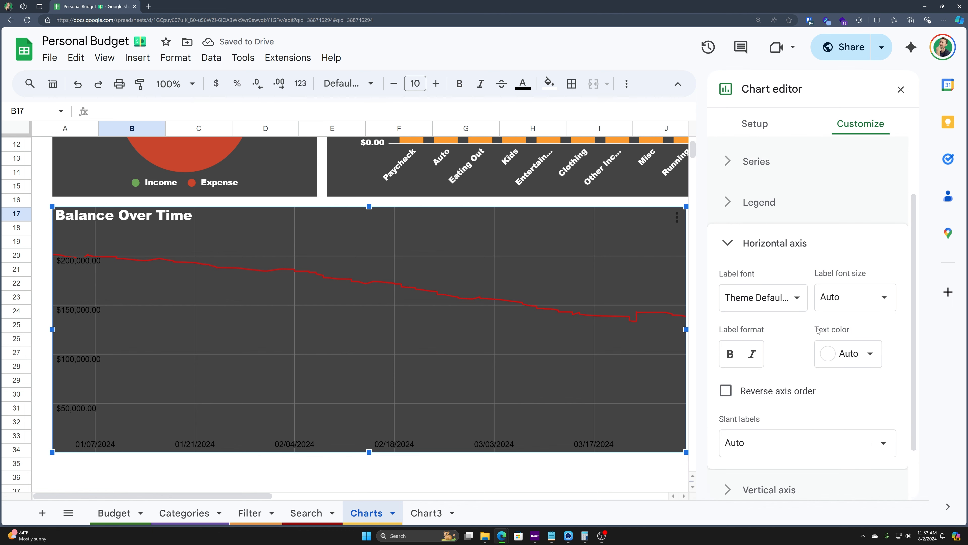
left_click(865, 360)
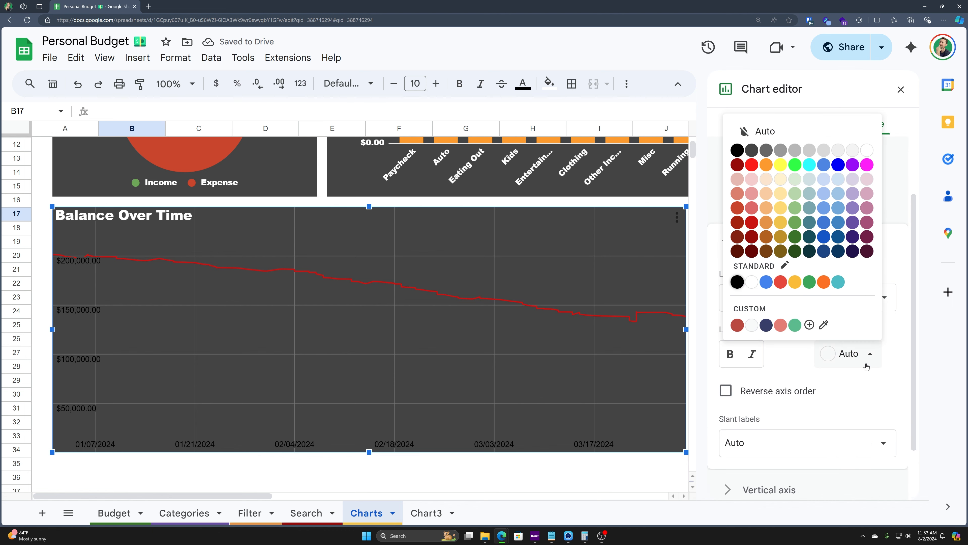
left_click(752, 282)
scroll(729, 437, "down", 2)
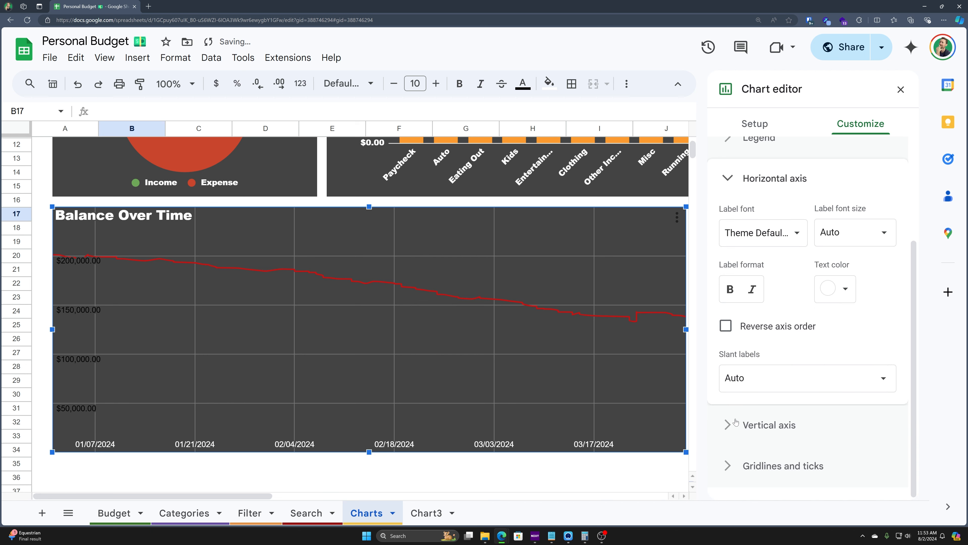
left_click(736, 424)
left_click(848, 326)
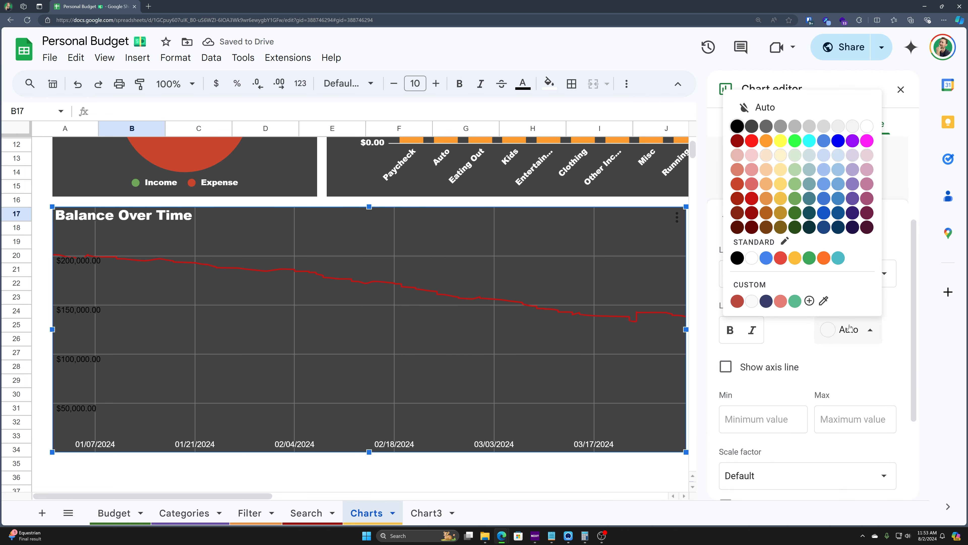
left_click(756, 256)
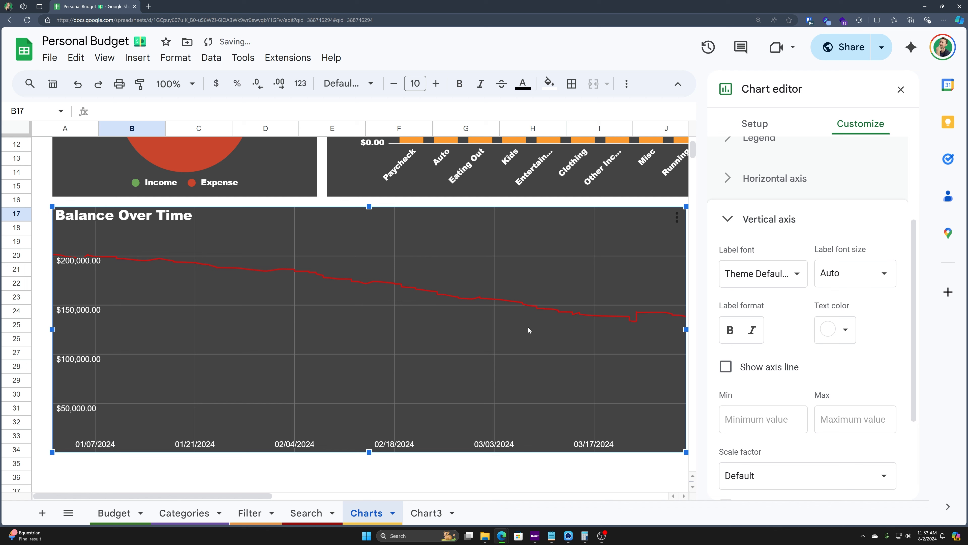
Step: Add minor gridlines and try magenta, then light pink, as their colour
scroll(780, 405, "down", 3)
left_click(734, 463)
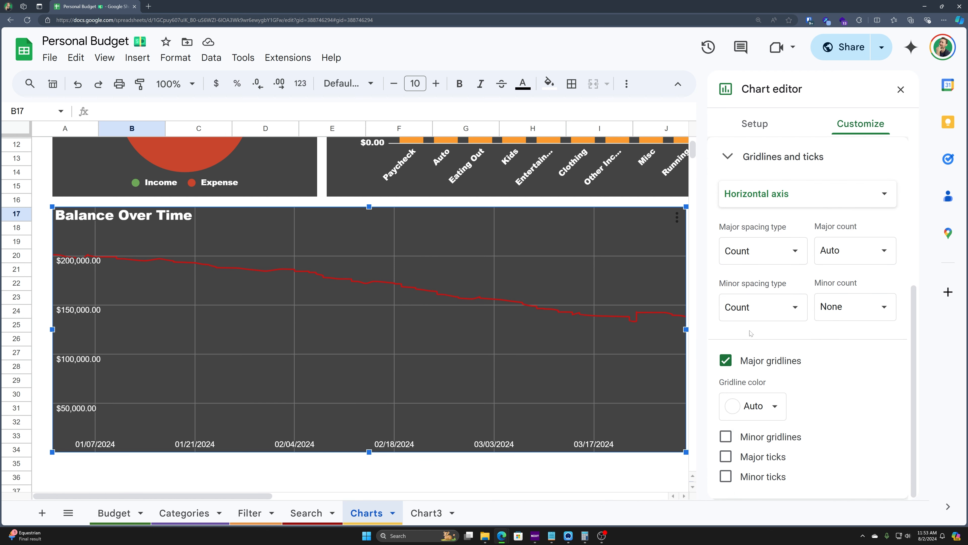
left_click(724, 436)
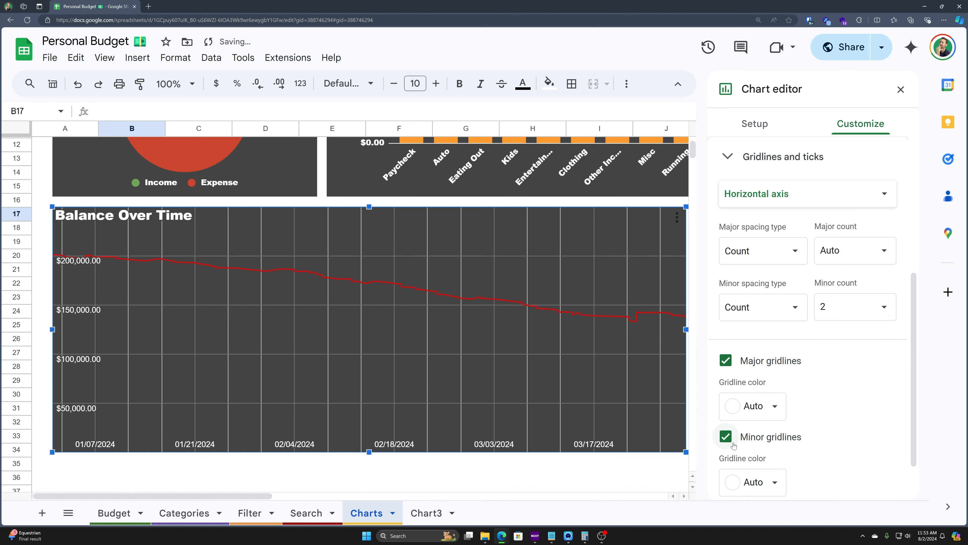
scroll(733, 444, "down", 1)
left_click(774, 424)
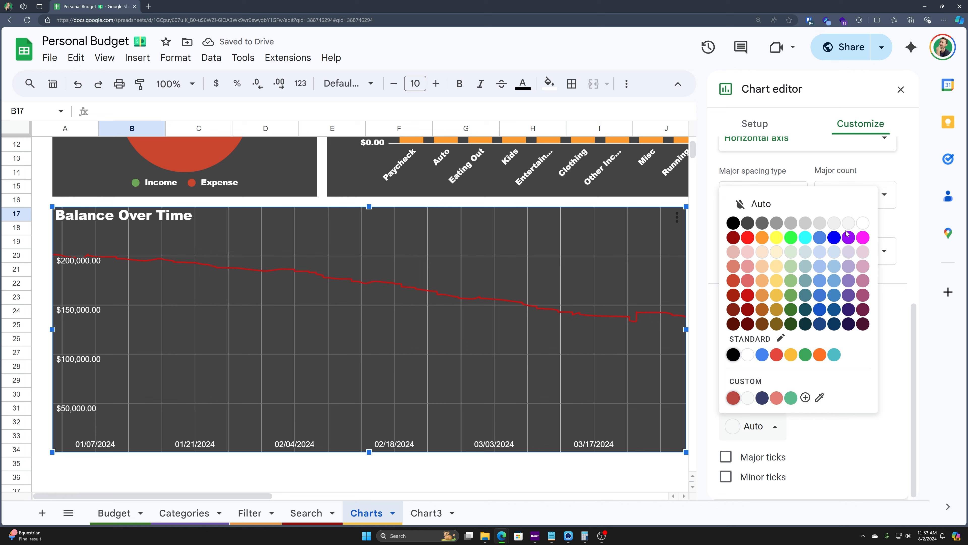
left_click(863, 237)
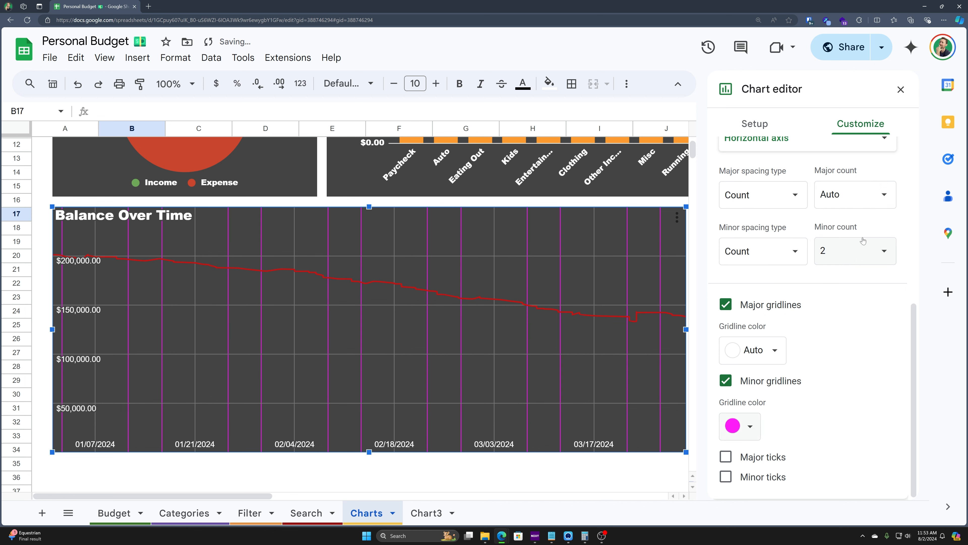
left_click(742, 426)
left_click(850, 252)
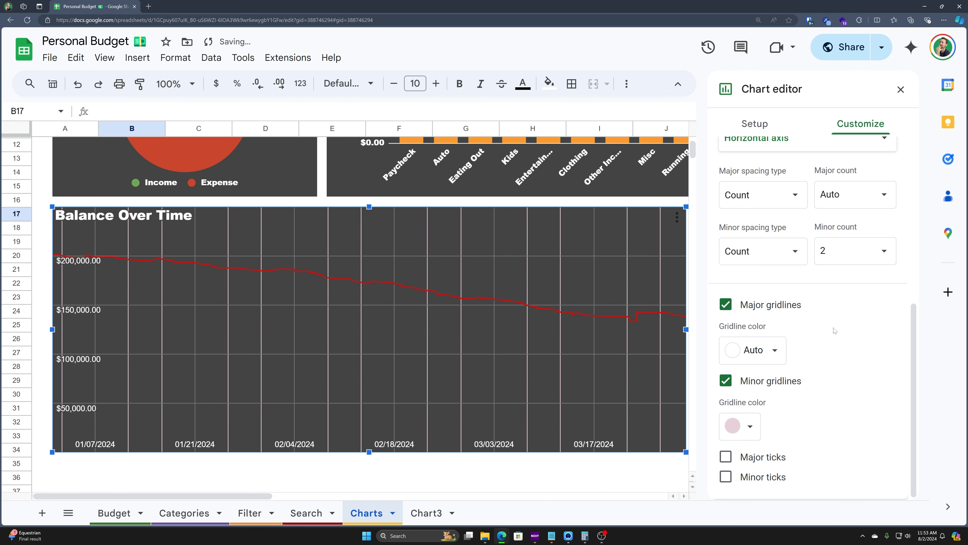
Step: Try yellow major tick marks and minor tick marks, then turn both off
left_click(726, 456)
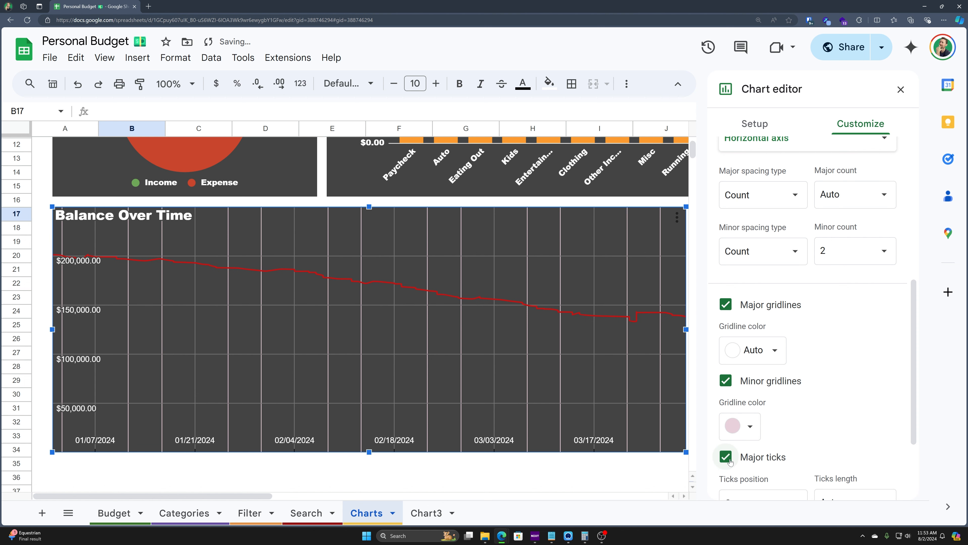
scroll(741, 450, "down", 3)
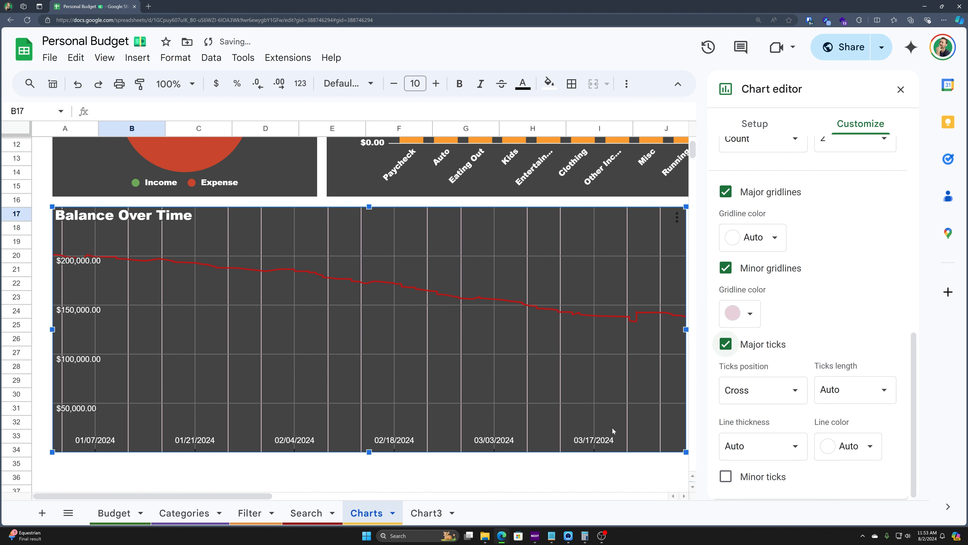
left_click(848, 446)
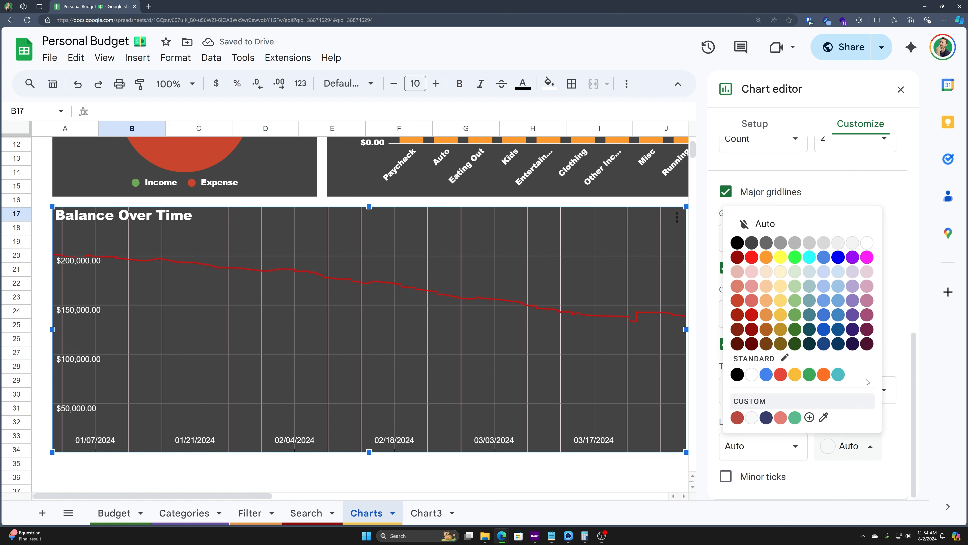
left_click(780, 258)
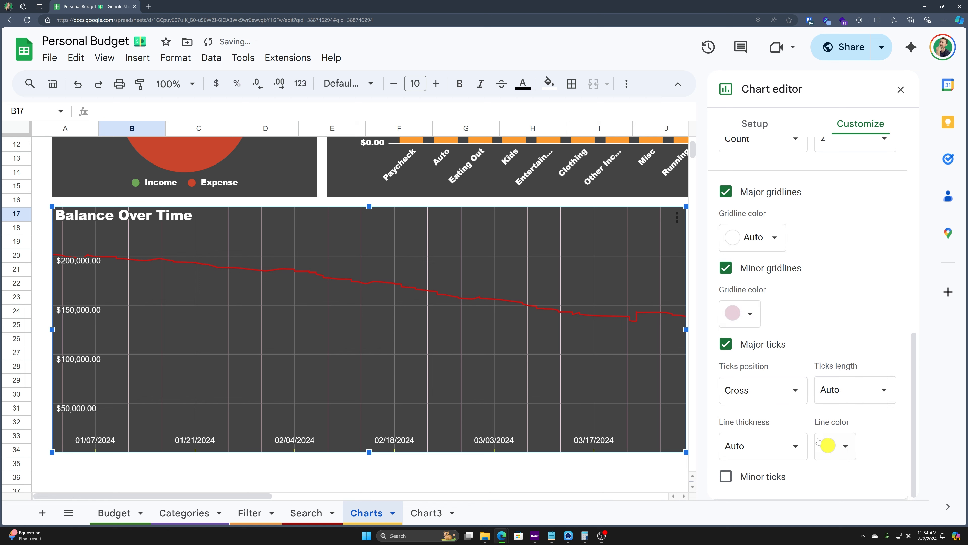
left_click(726, 344)
left_click(726, 476)
left_click(725, 477)
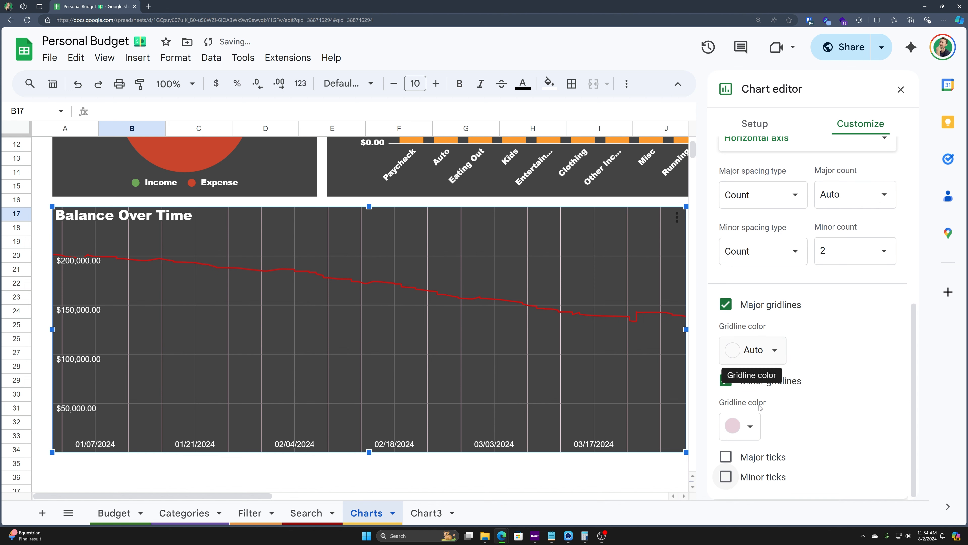
Step: Hide the minor and major vertical gridlines, leaving only horizontal value lines
left_click(743, 381)
left_click(726, 359)
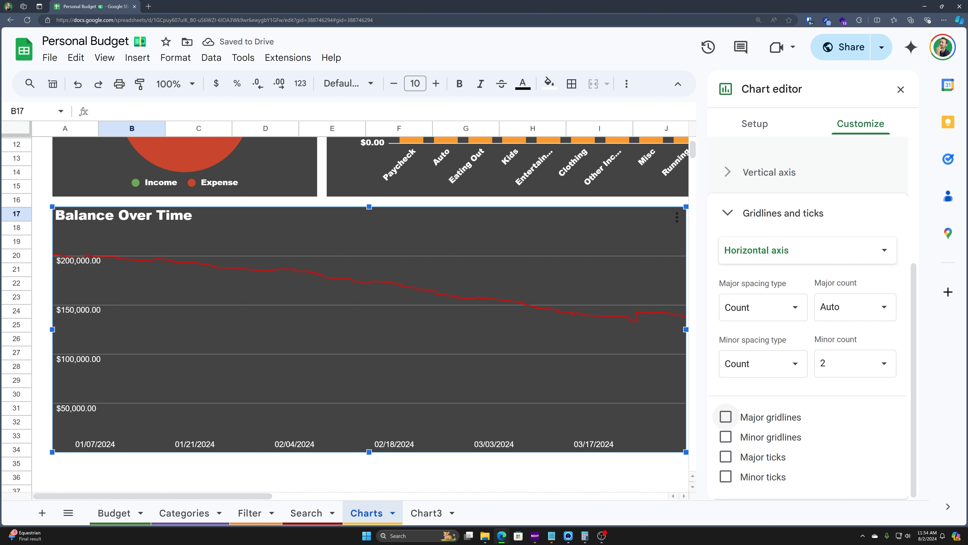
left_click(734, 210)
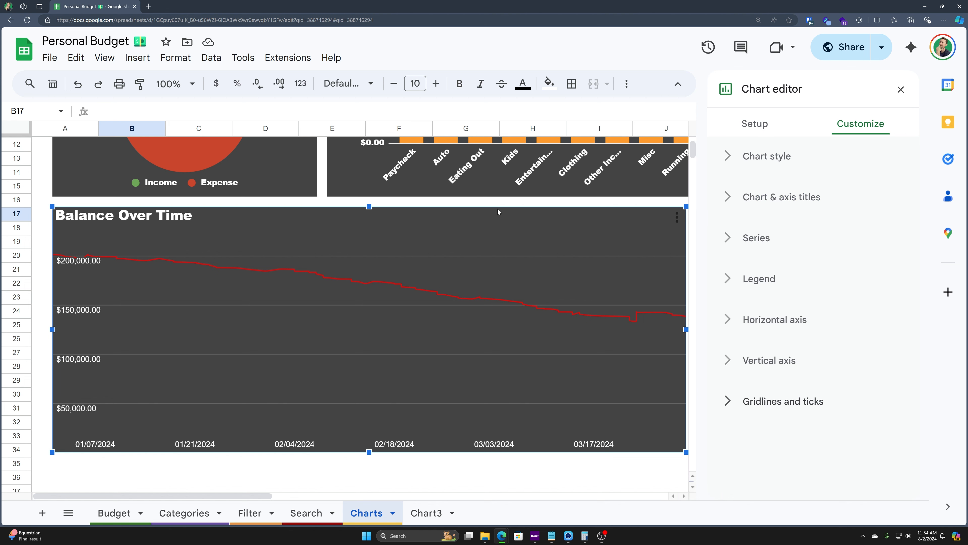
scroll(496, 210, "up", 4)
Step: Fill the entire Charts sheet with the dark gray 4 background colour
left_click(432, 144)
left_click(455, 147)
key("ctrl+a")
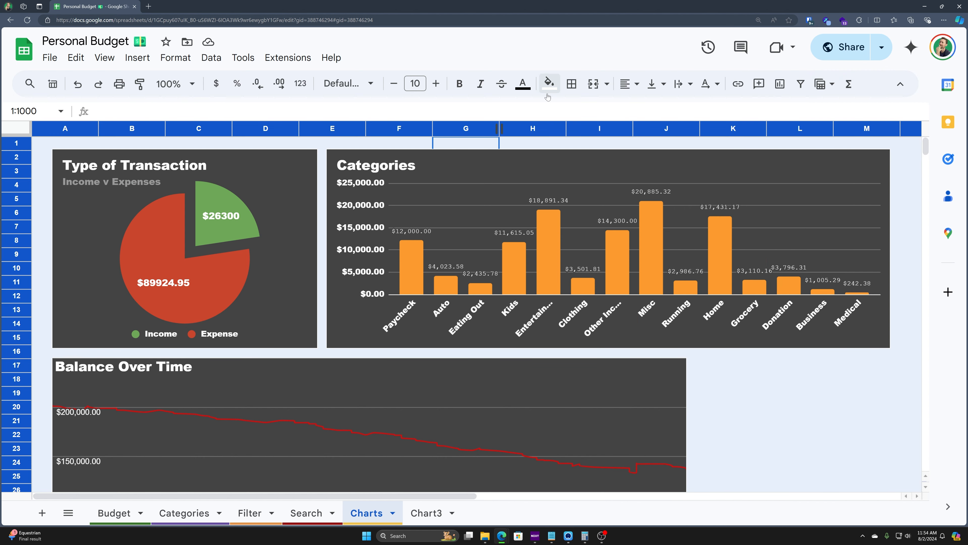
left_click(550, 86)
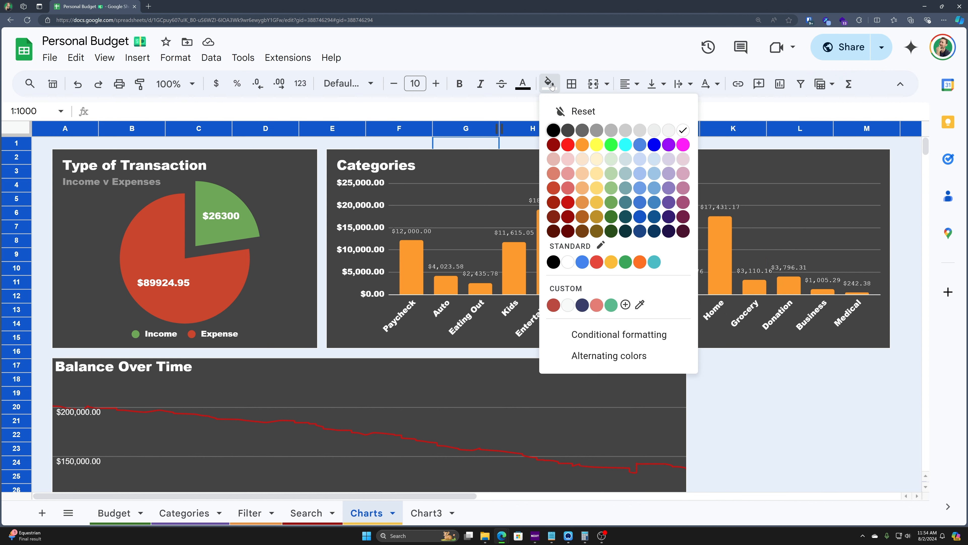
left_click(569, 130)
key("ctrl+Right")
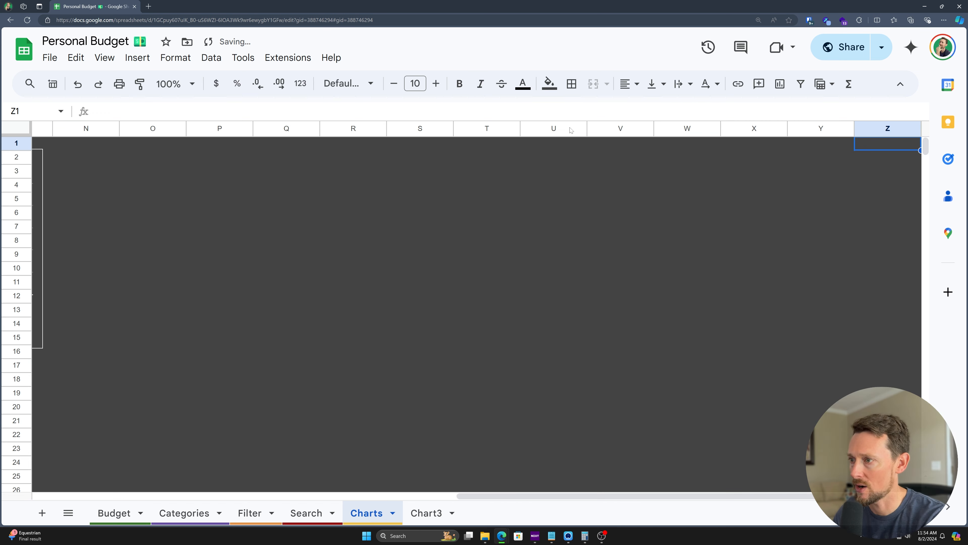
key("ctrl+Left")
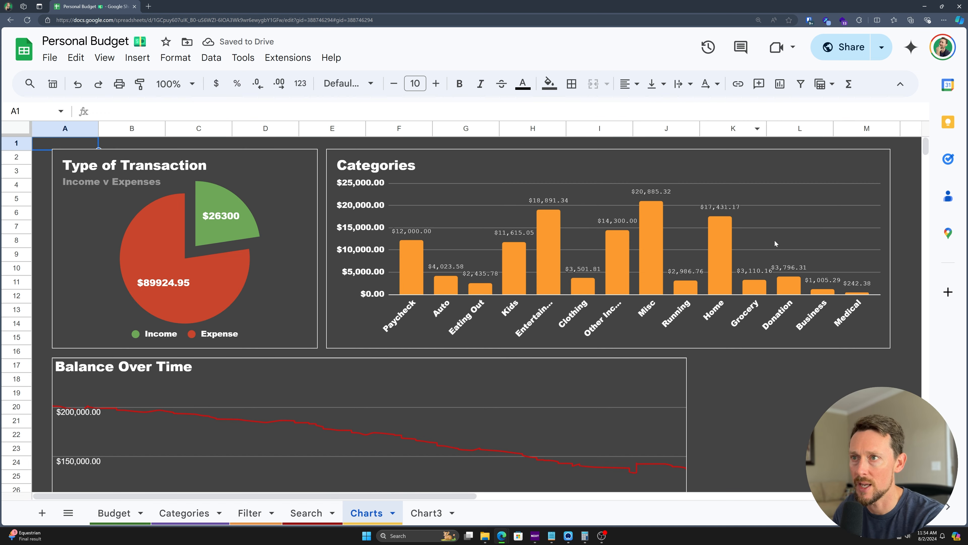
Step: Delete rows 38 through 1000 below the charts
left_click(801, 390)
scroll(796, 390, "down", 2)
scroll(793, 387, "down", 5)
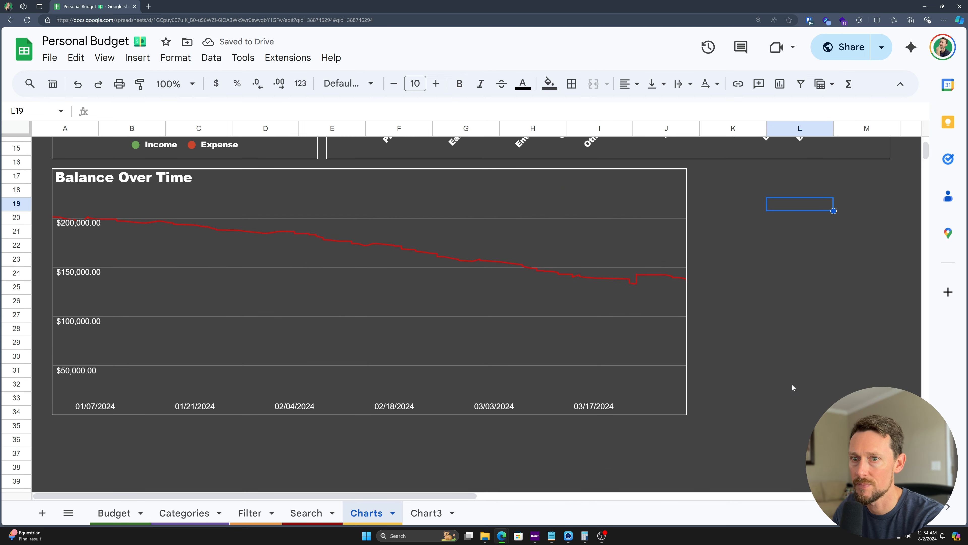
scroll(793, 378, "up", 5)
scroll(794, 368, "down", 4)
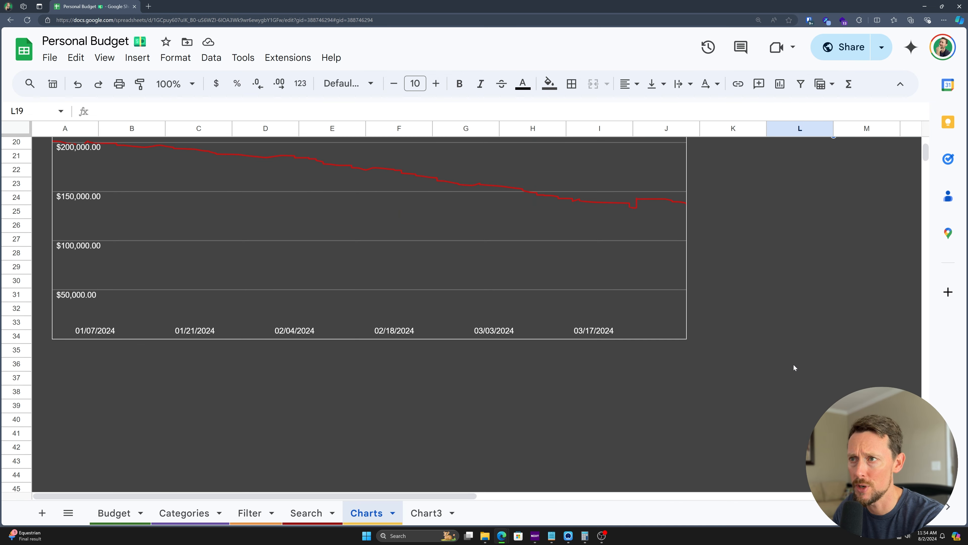
left_click(26, 395)
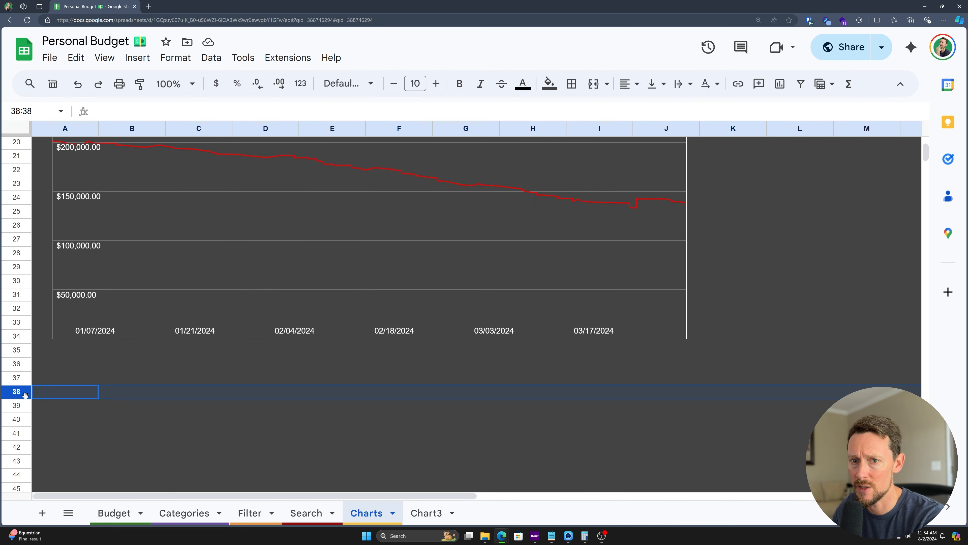
key("ctrl+shift+Down")
right_click(43, 398)
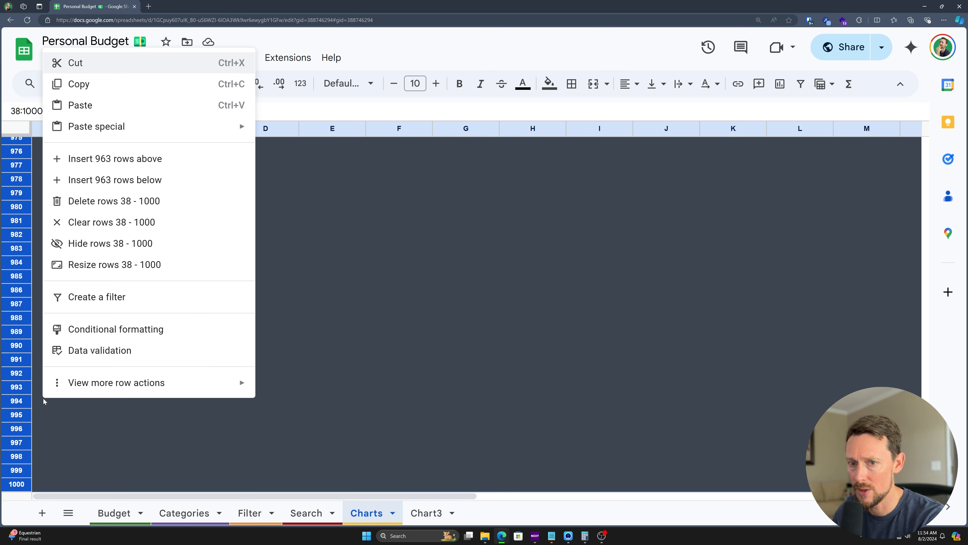
left_click(167, 202)
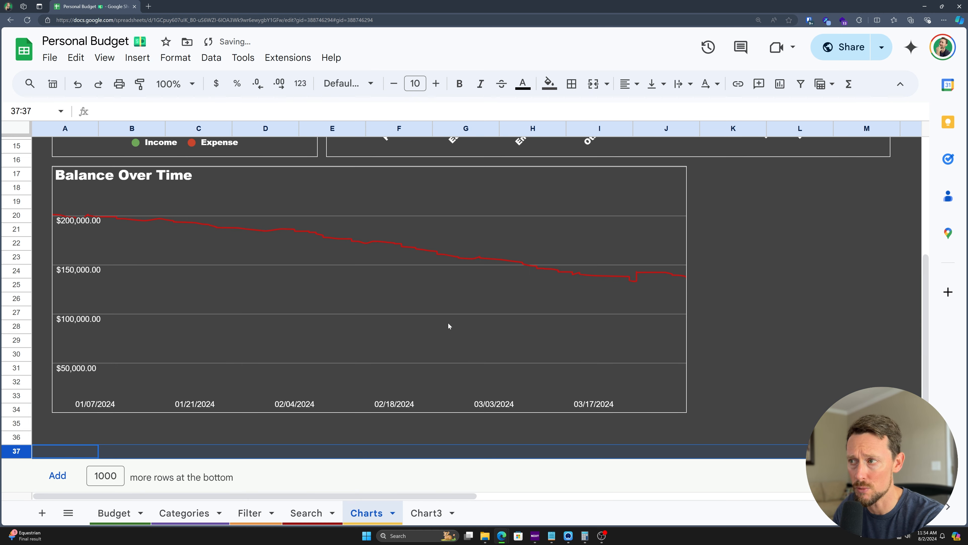
Step: Delete columns O through Z
scroll(448, 323, "up", 5)
scroll(462, 316, "down", 5)
scroll(460, 212, "up", 5)
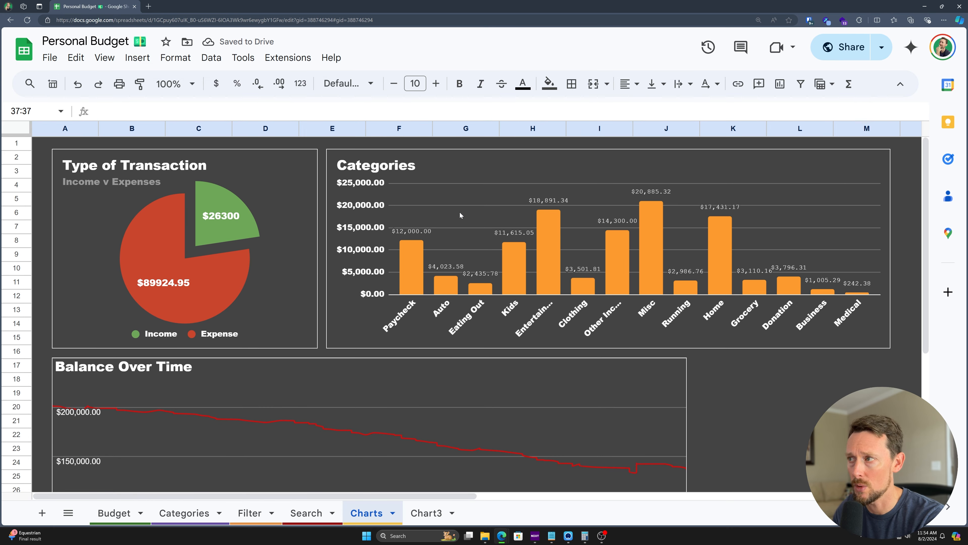
scroll(460, 212, "right", 5)
left_click(801, 127)
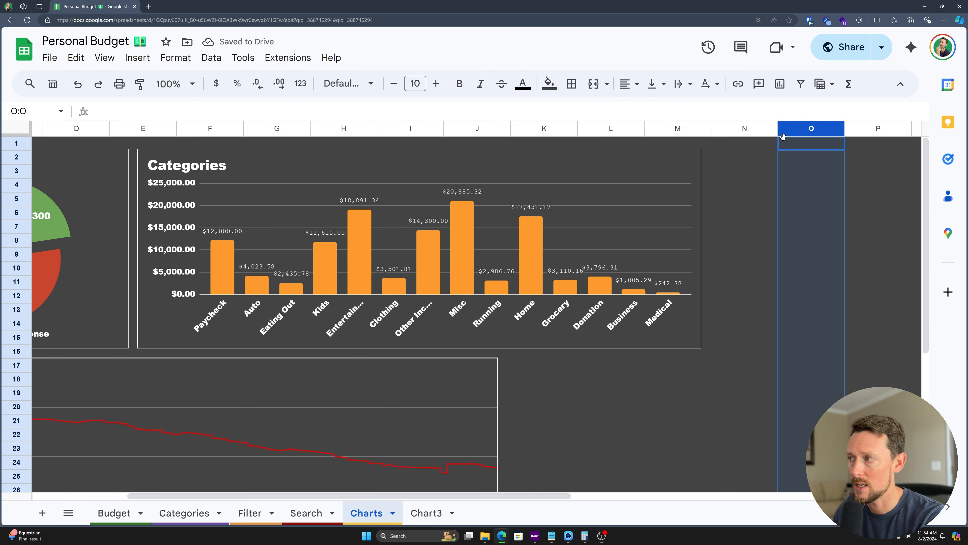
key("ctrl+shift+Right")
right_click(783, 138)
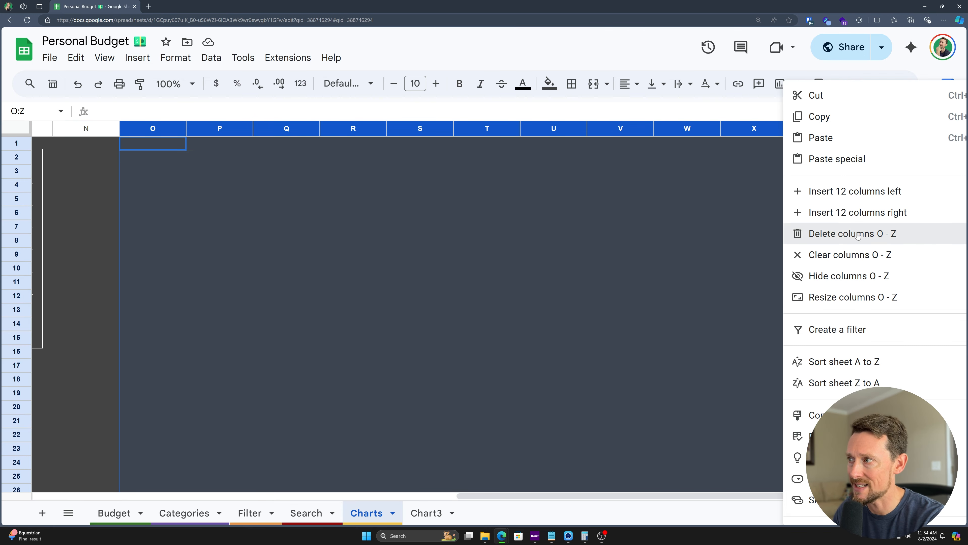
left_click(804, 231)
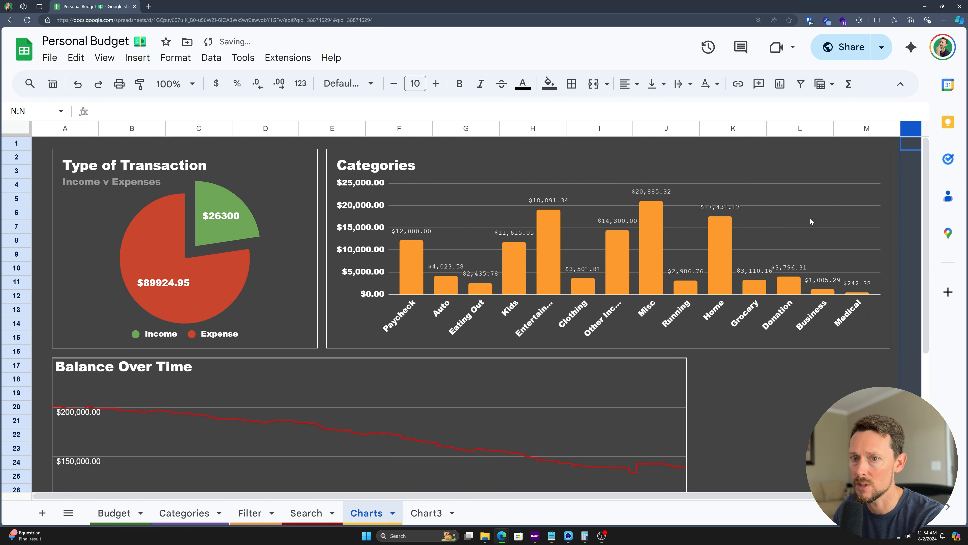
scroll(811, 218, "down", 5)
scroll(810, 218, "up", 3)
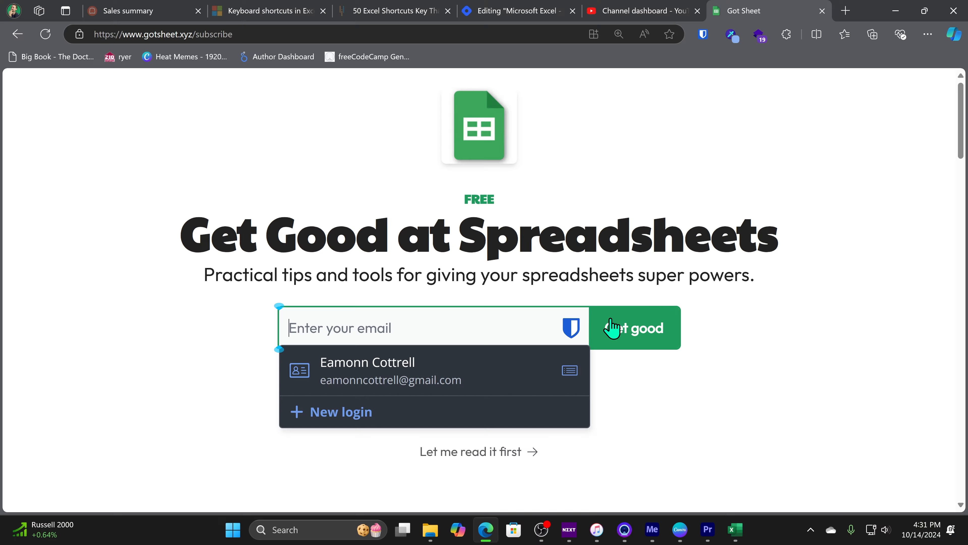
Step: Skip subscribing and browse the site's posts, glancing at the Image Lightbox article
left_click(783, 356)
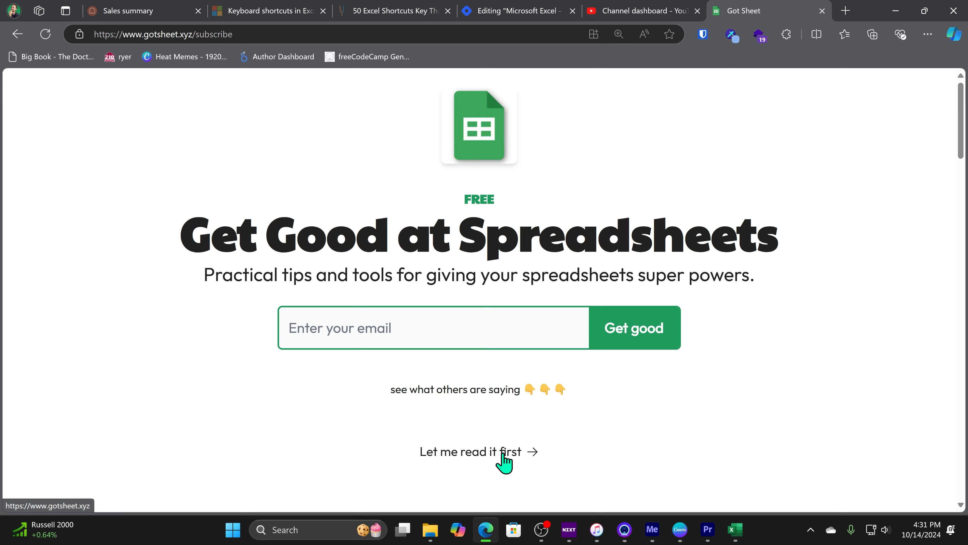
left_click(499, 456)
scroll(510, 461, "down", 10)
scroll(420, 362, "down", 15)
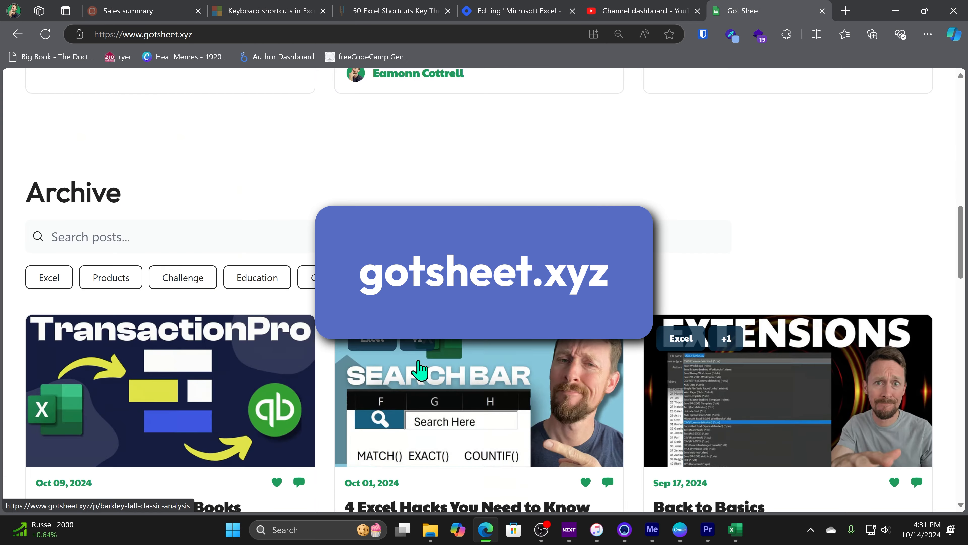
scroll(423, 350, "down", 10)
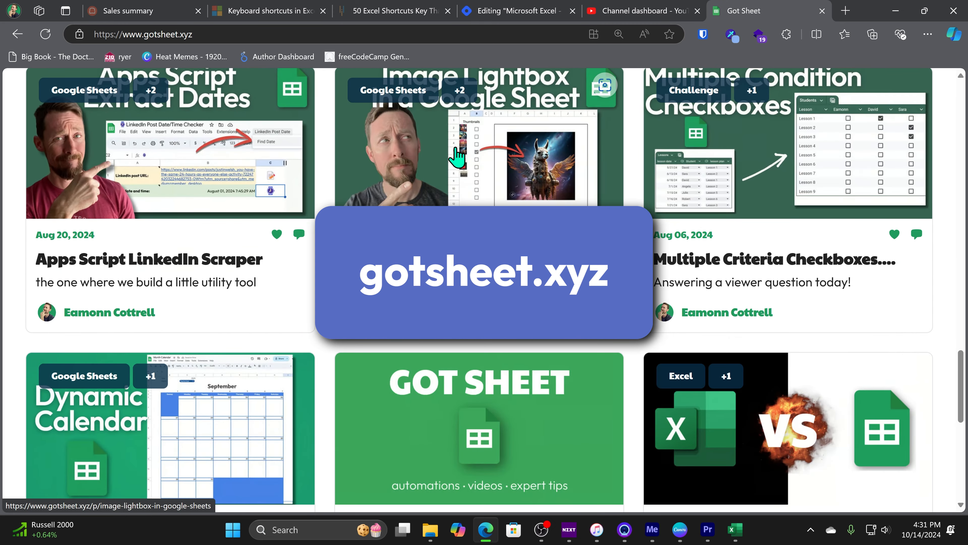
left_click(456, 155)
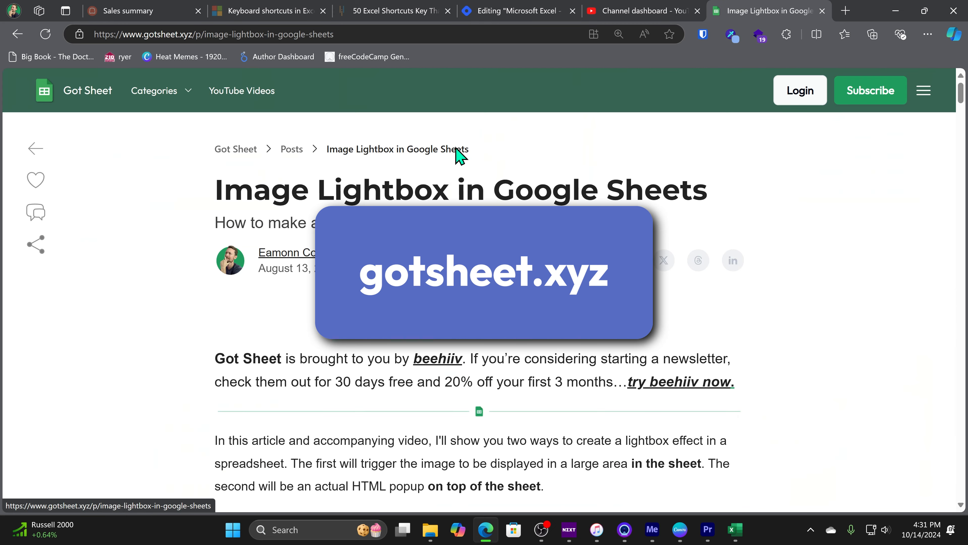
scroll(454, 196, "down", 7)
key("alt+Left")
scroll(455, 199, "down", 8)
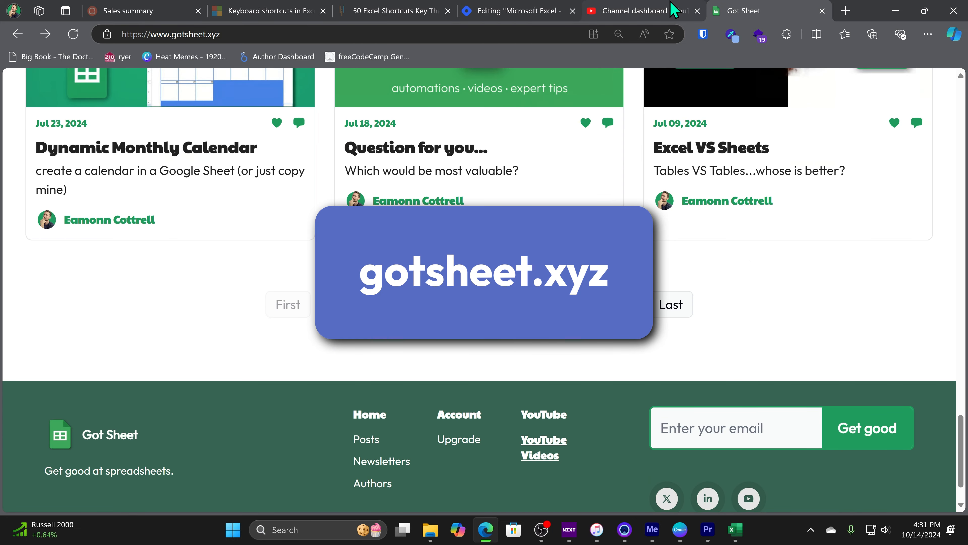
Step: In a new tab, play the channel's 'How to Easily Convert Audio File to Video File FOR FREE' video
key("ctrl+t")
type("you")
key("Down")
key("Return")
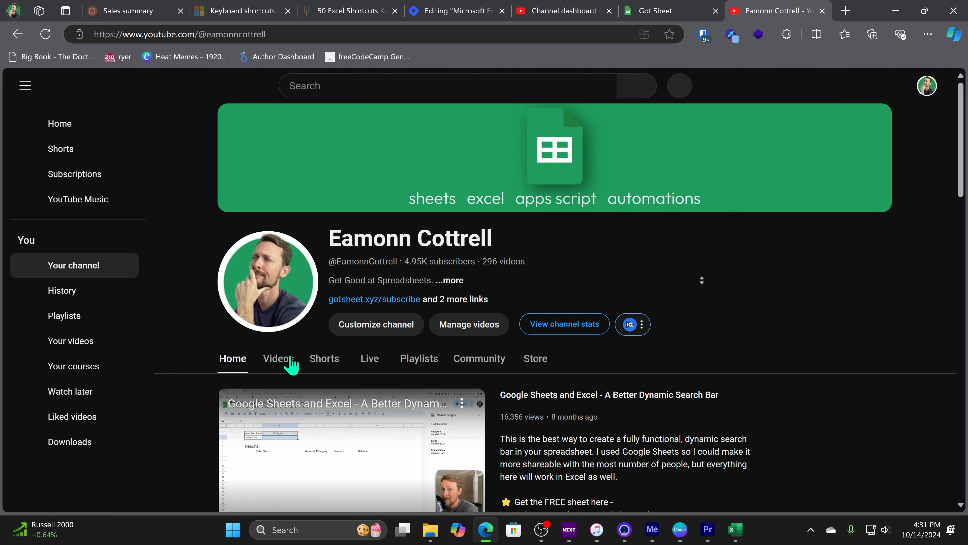
left_click(284, 360)
scroll(321, 435, "down", 4)
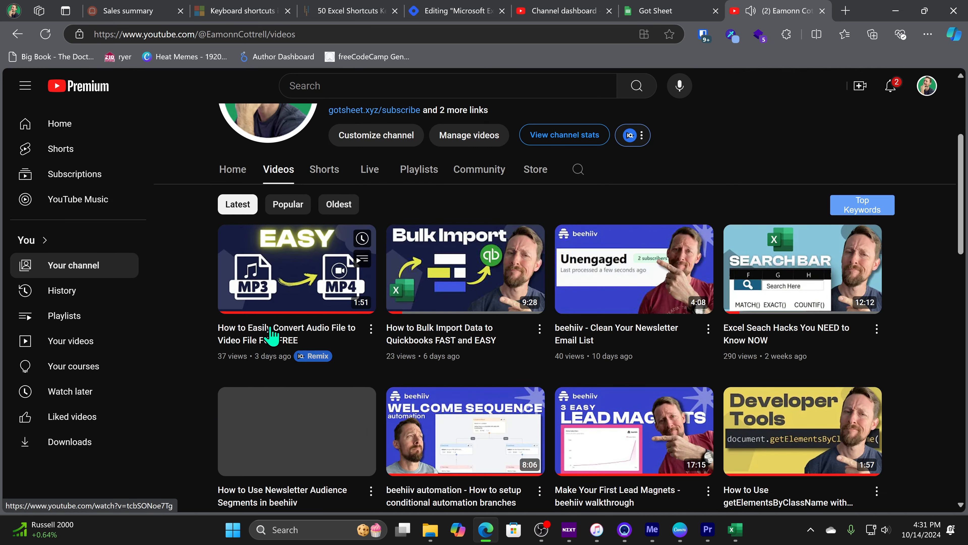
left_click(270, 308)
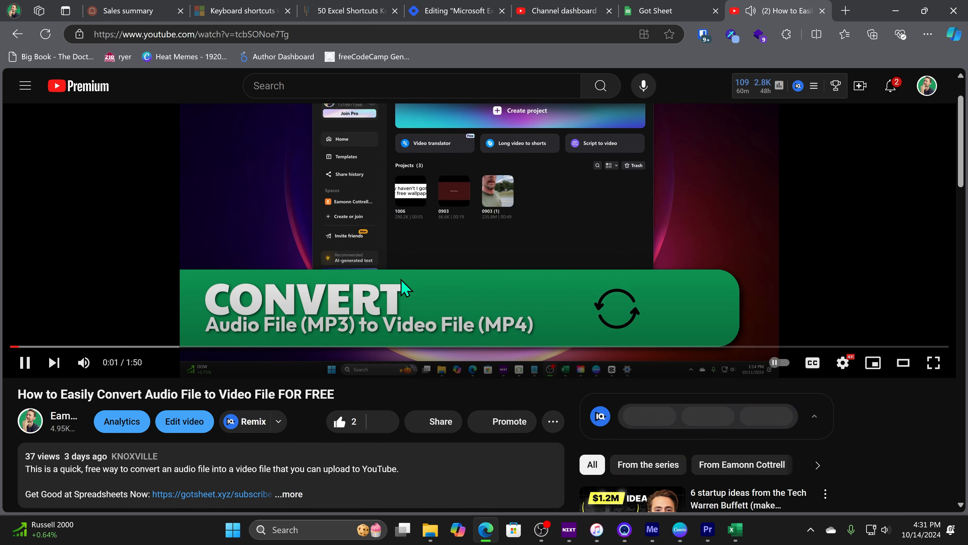
scroll(400, 293, "down", 5)
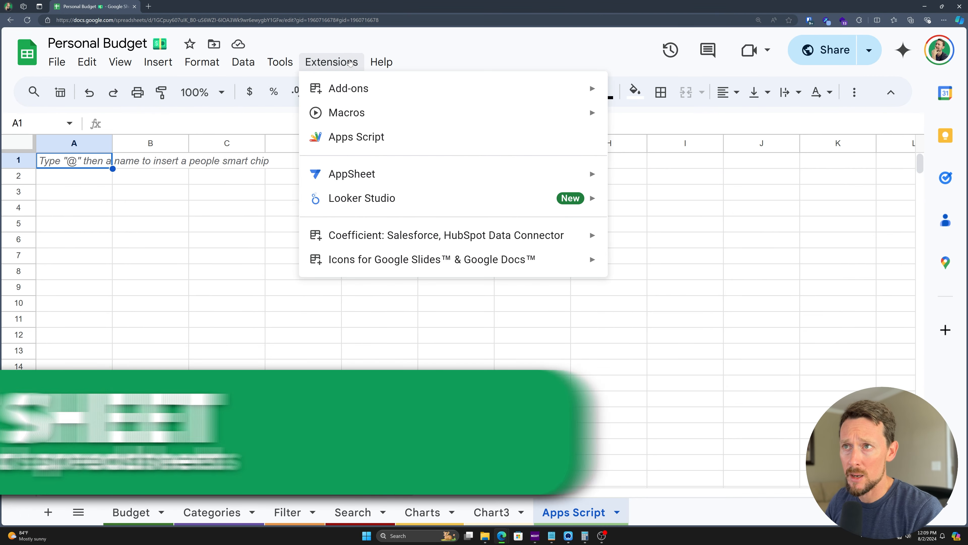
Step: Launch Extensions > Apps Script from the Personal Budget spreadsheet
mouse_move(342, 87)
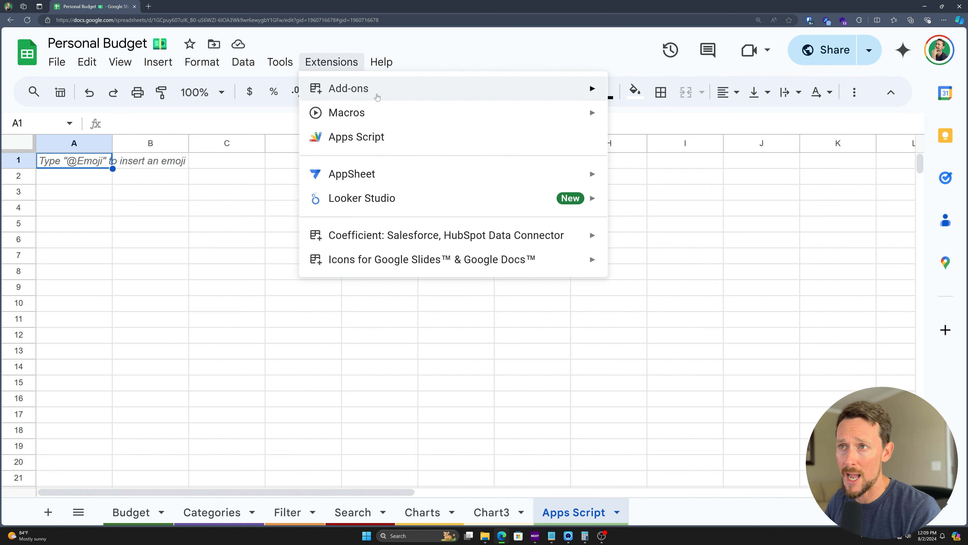
left_click(371, 140)
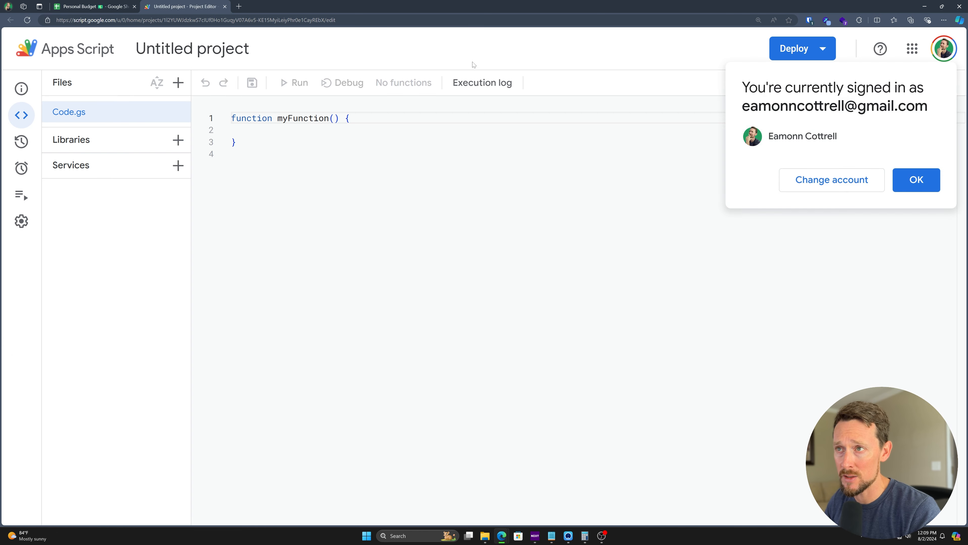
Step: Rename the project from 'Untitled project' to 'Sample Code'
key("ctrl+plus")
key("ctrl+minus")
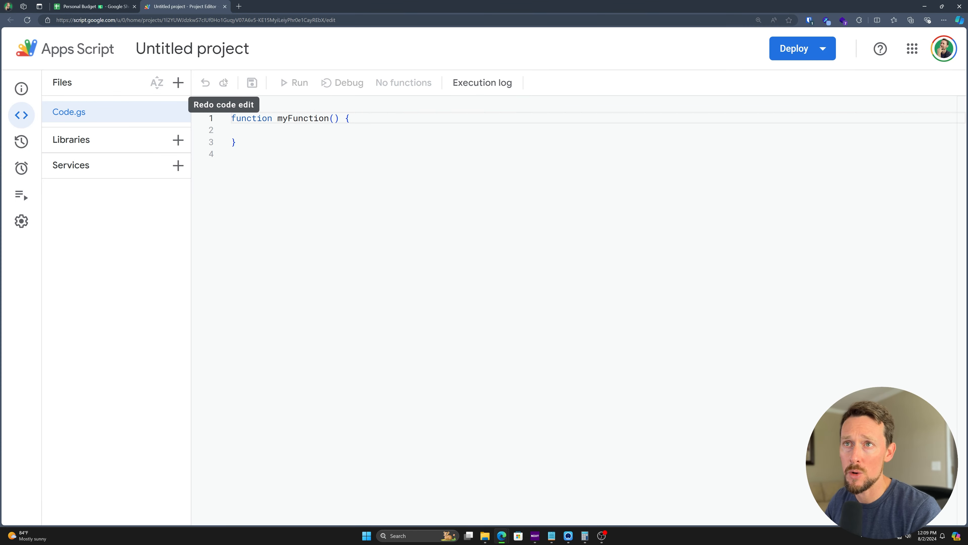
left_click(220, 51)
type("Sample Code")
key("Return")
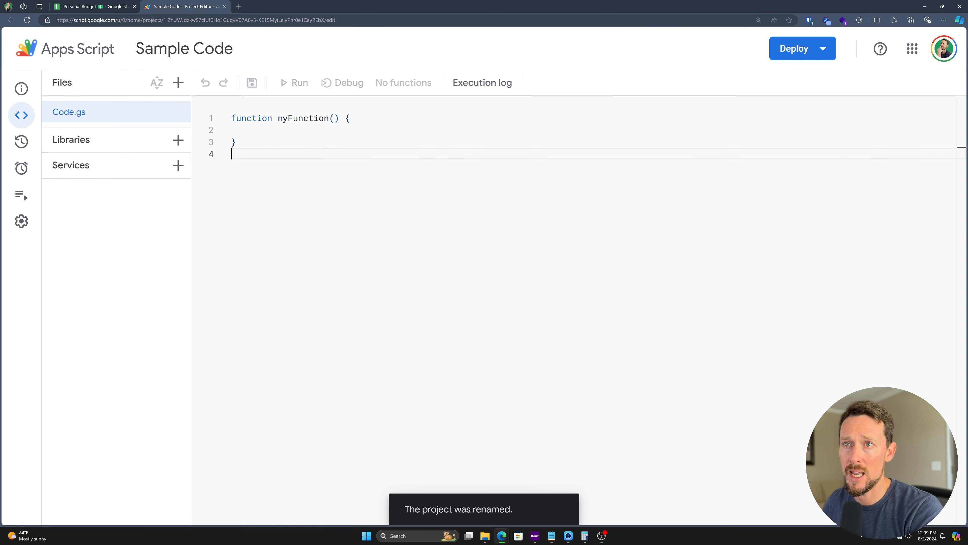
Step: Zoom in and highlight the starter myFunction code in Code.gs
key("ctrl+plus")
left_click_drag(272, 159, 275, 131)
left_click(276, 145)
double_click(382, 132)
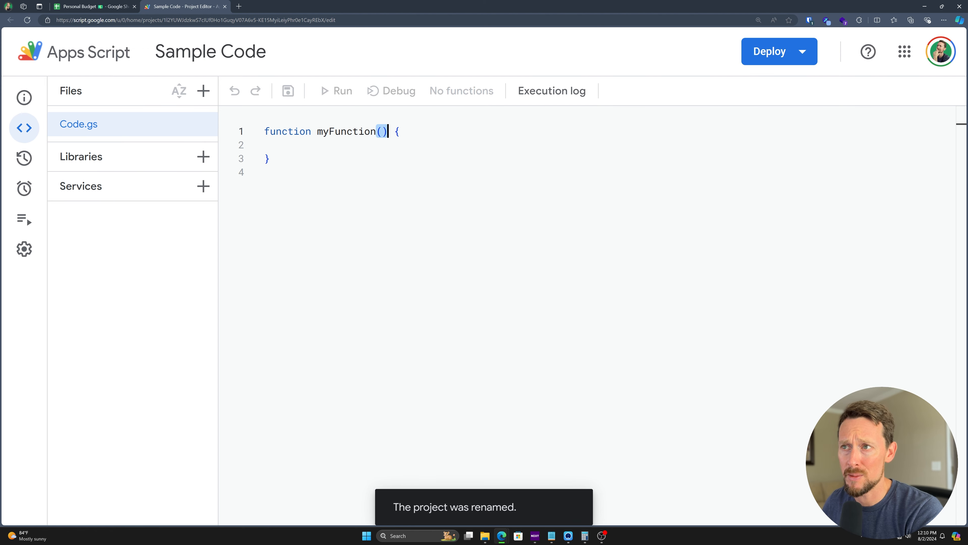
left_click_drag(395, 131, 271, 159)
left_click(272, 172)
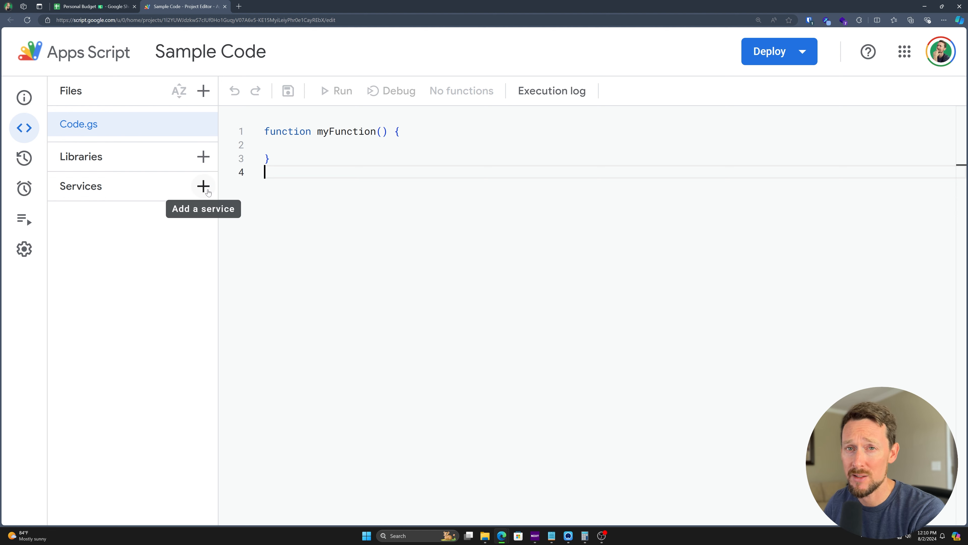
mouse_move(25, 160)
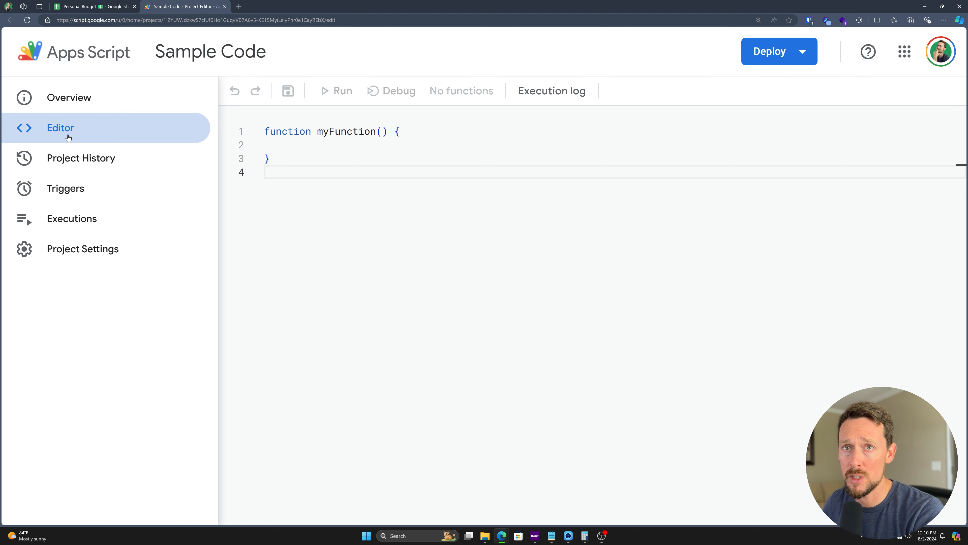
left_click(63, 159)
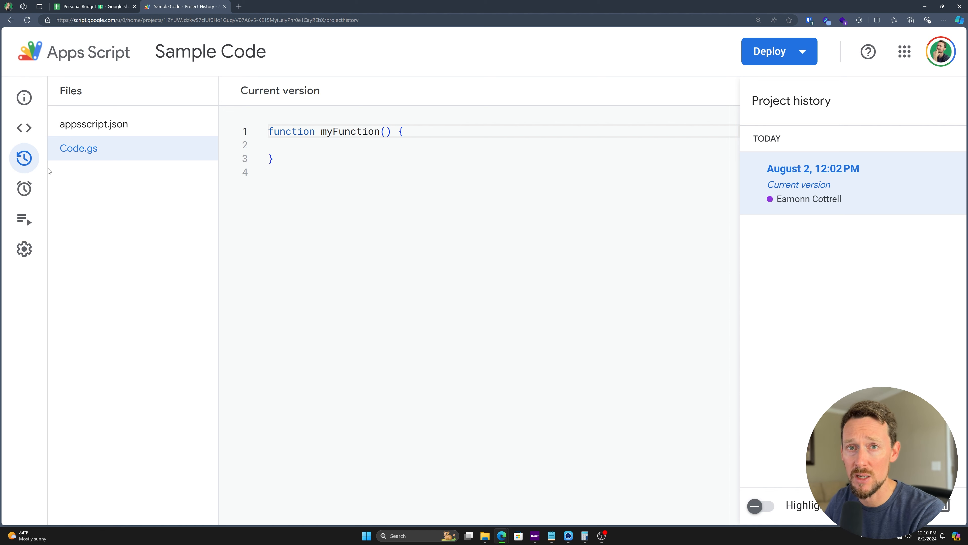
mouse_move(23, 190)
left_click(71, 190)
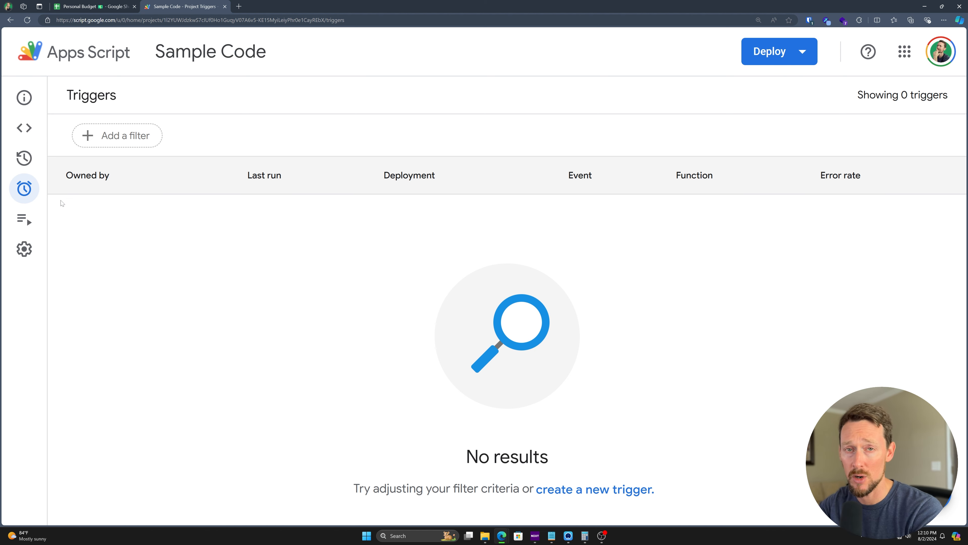
left_click(37, 236)
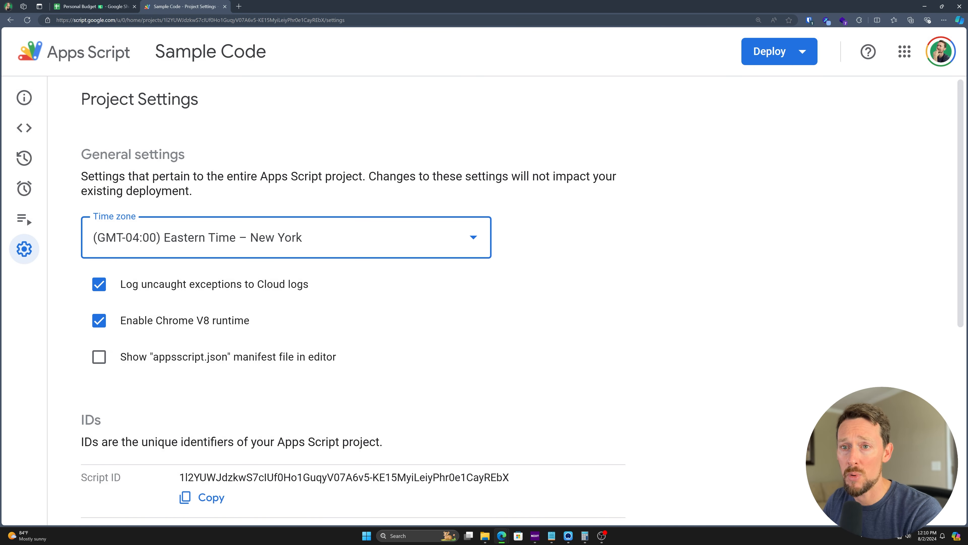
scroll(227, 191, "down", 4)
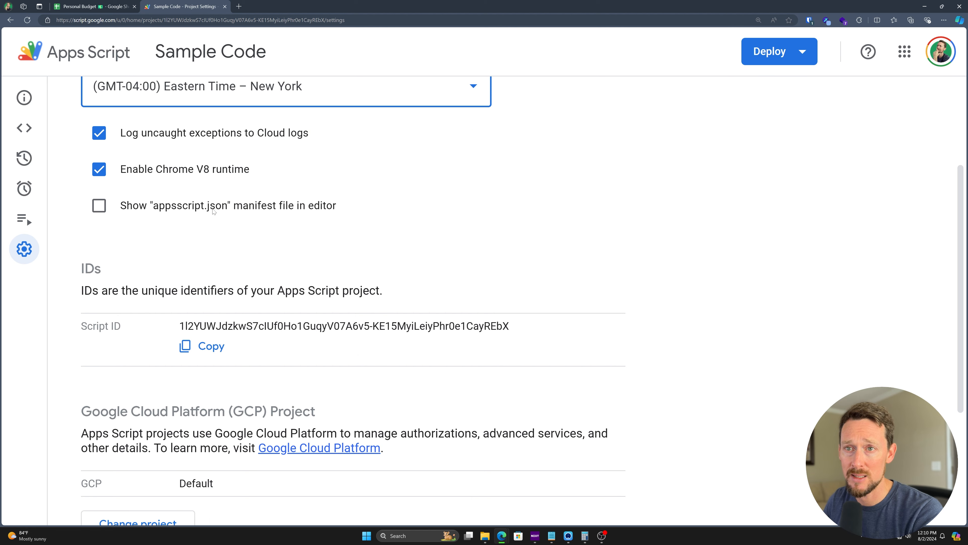
left_click(24, 128)
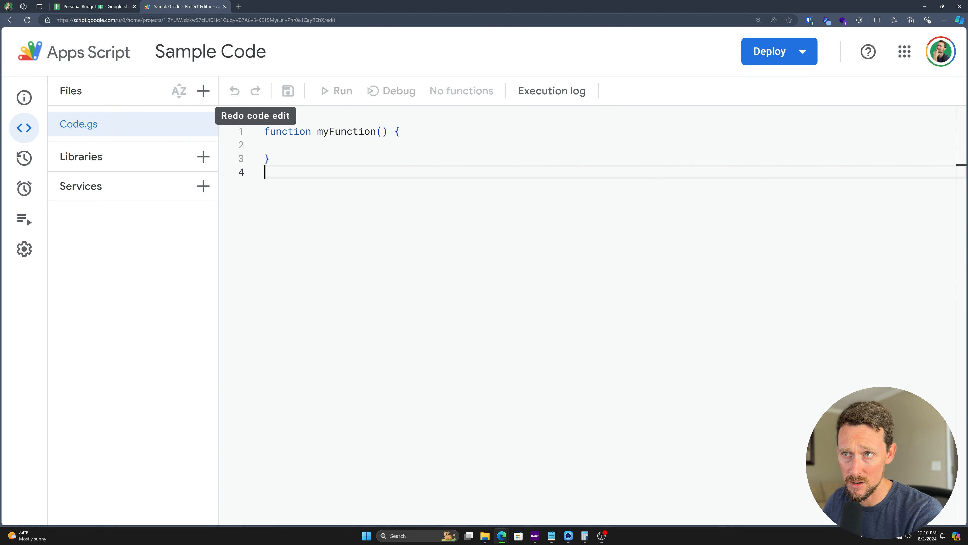
Step: Add a new script file to the project, naming it macros.gs
left_click_drag(275, 158, 247, 135)
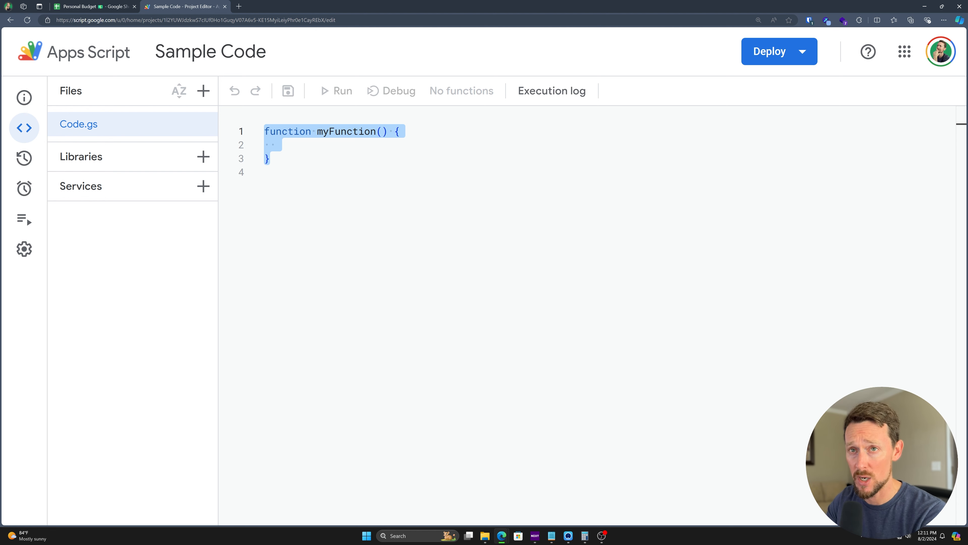
left_click(265, 172)
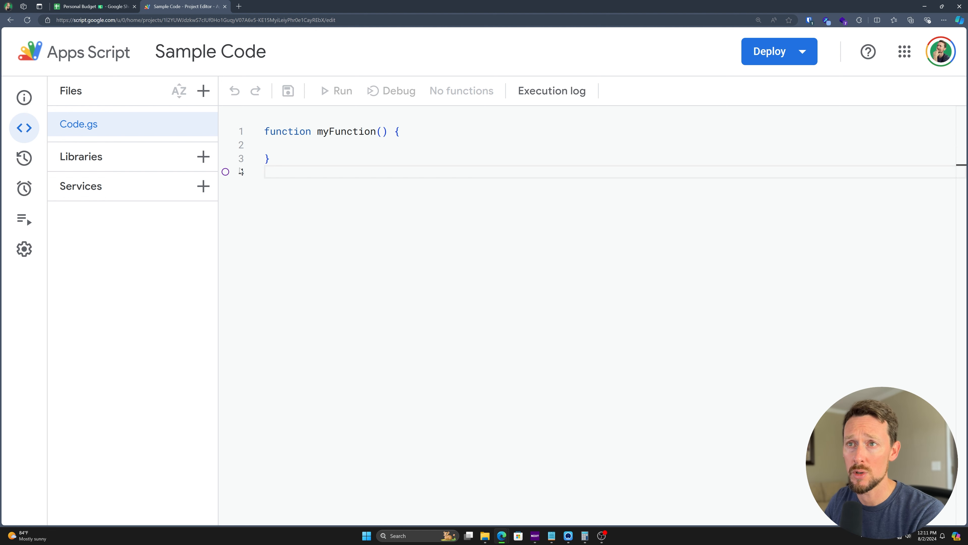
key("ctrl+a")
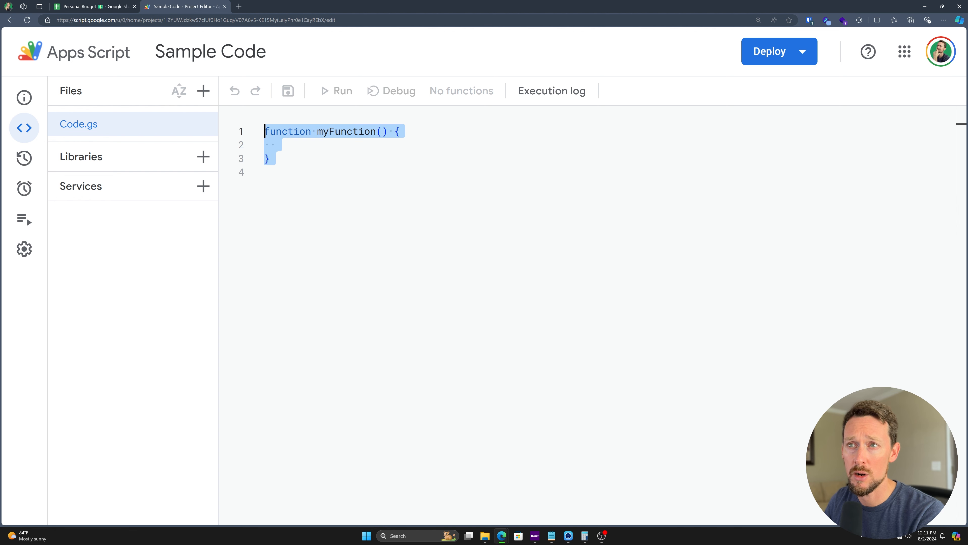
left_click(200, 98)
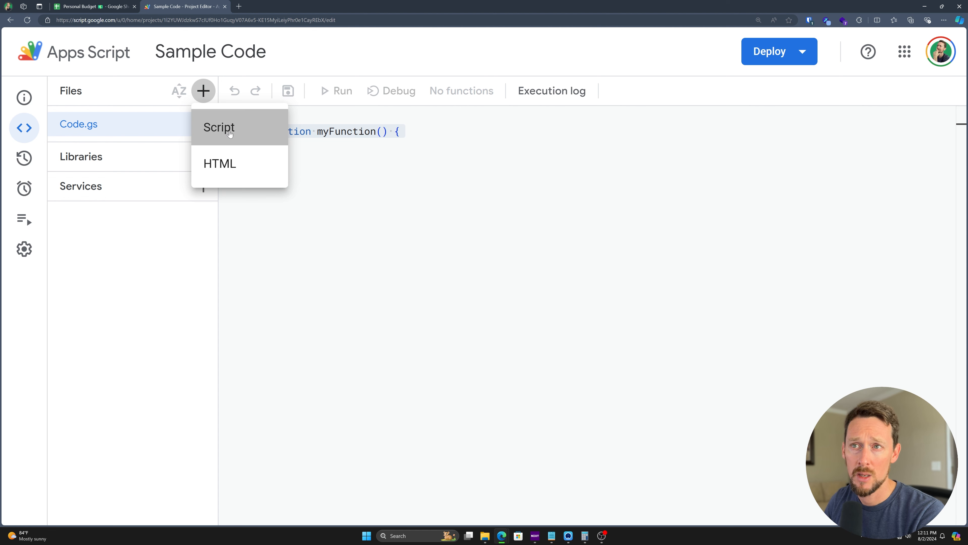
left_click(230, 130)
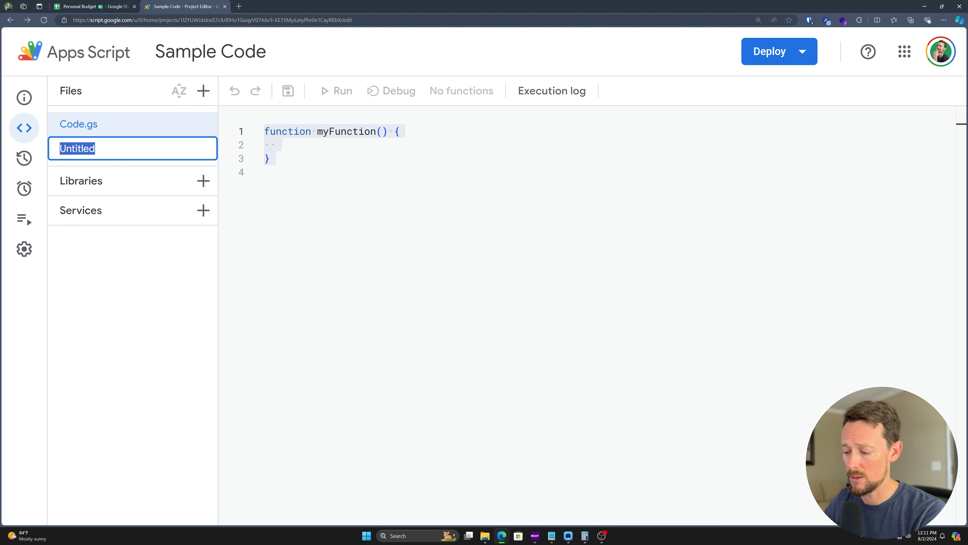
type("macros.gs")
key("Return")
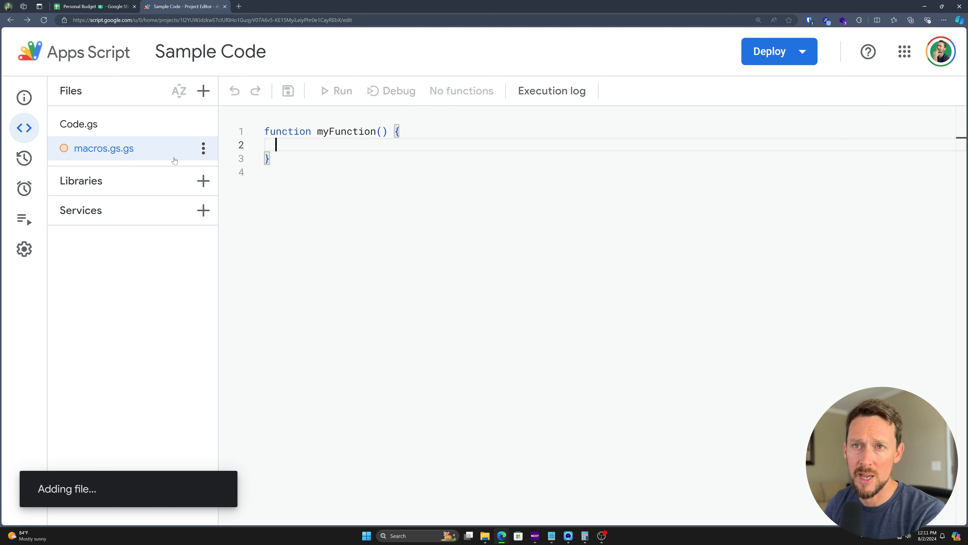
Step: Correct the file name from macros.gs.gs to macros.gs and reopen it
left_click(204, 148)
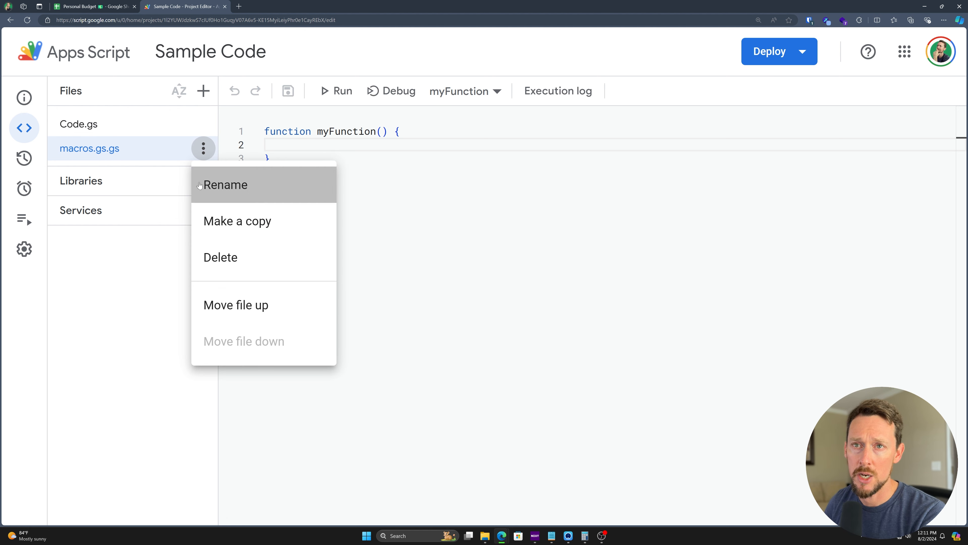
left_click(214, 183)
key("Right")
key("BackSpace")
key("BackSpace")
key("BackSpace")
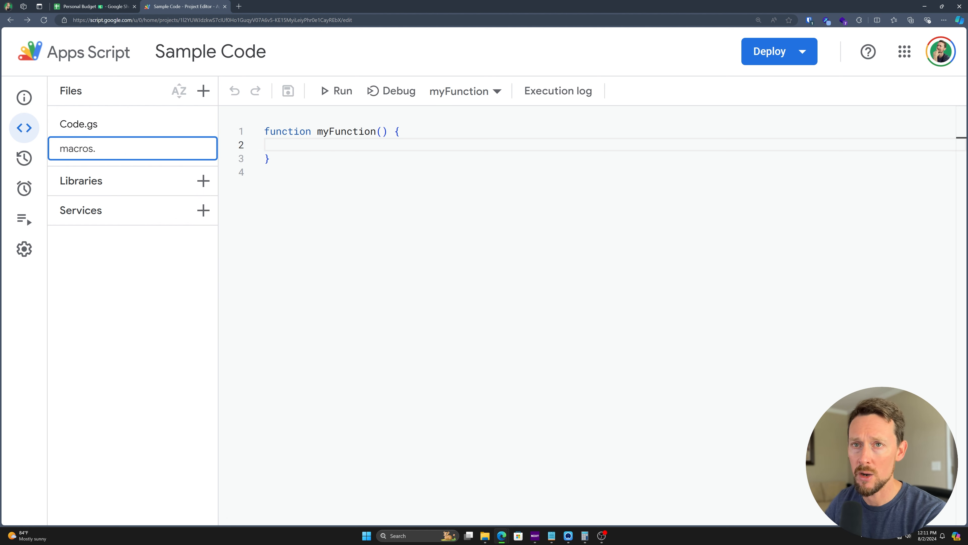
key("Return")
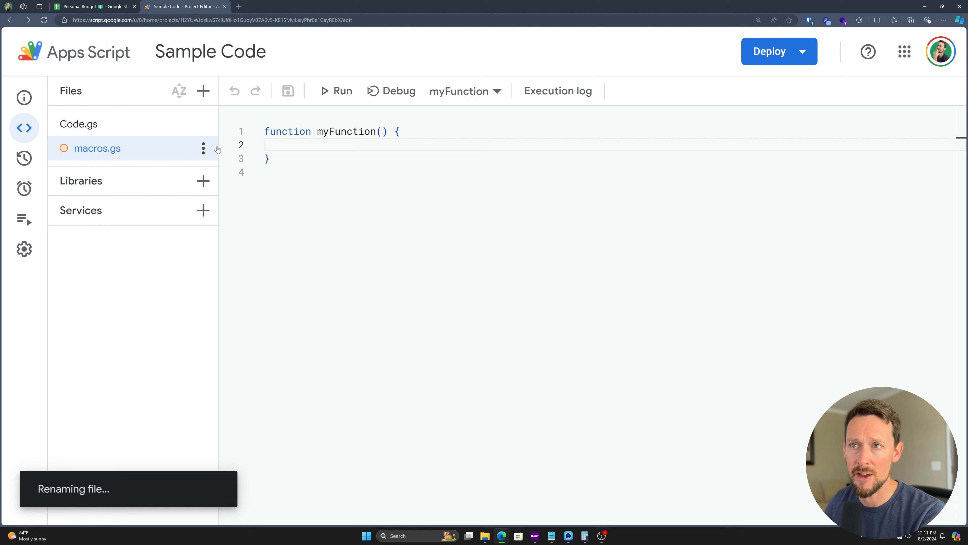
left_click(116, 128)
left_click(153, 152)
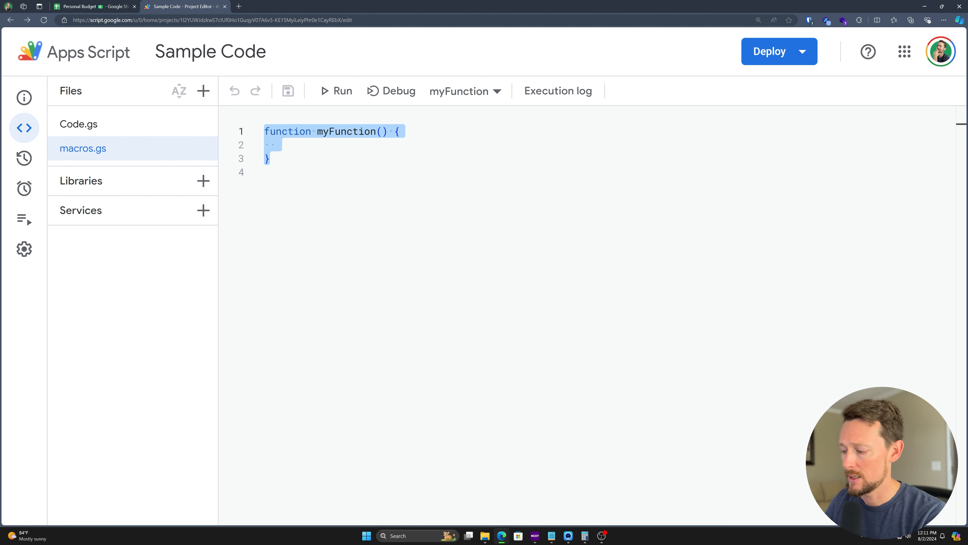
Step: Write the function eamonn(INPUT) header with its braces on separate lines
type("function")
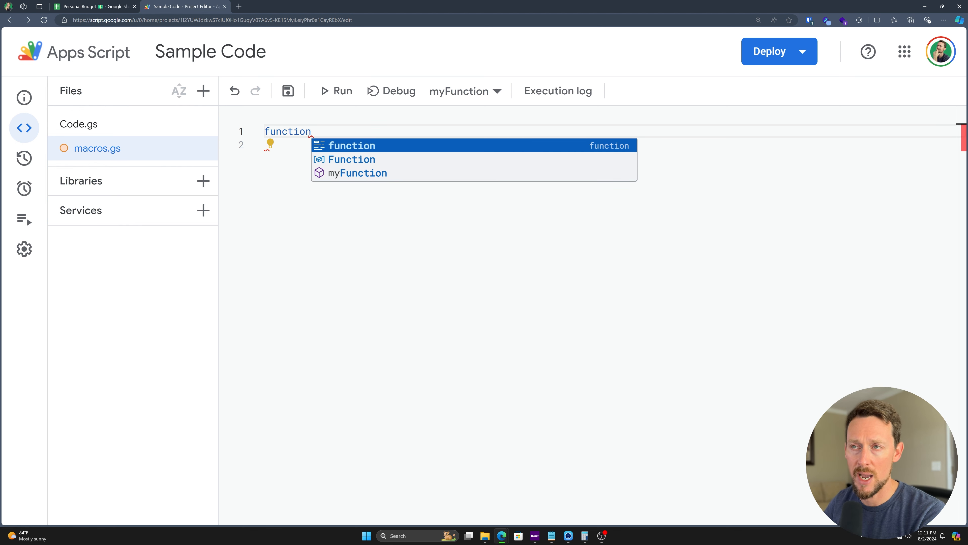
key("Escape")
type("eamonn")
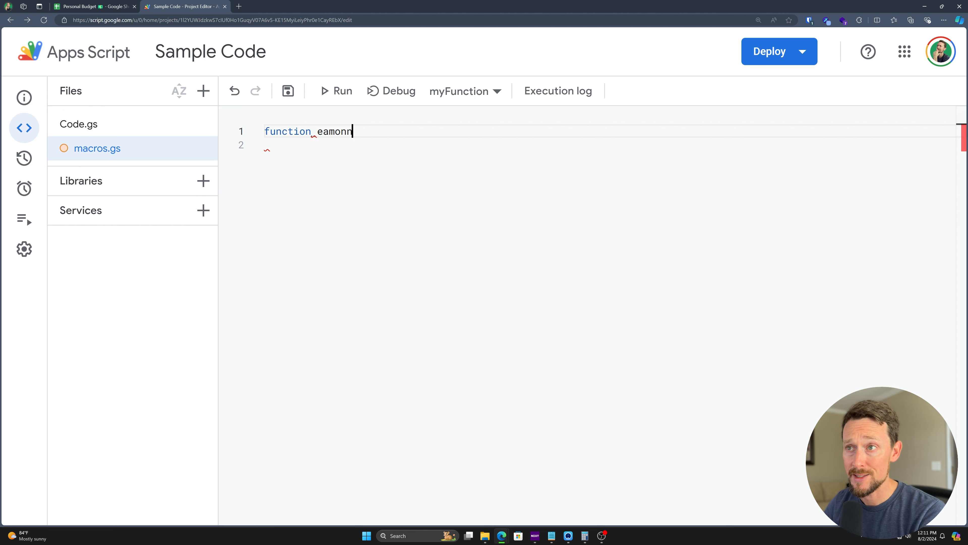
type("(INPUT")
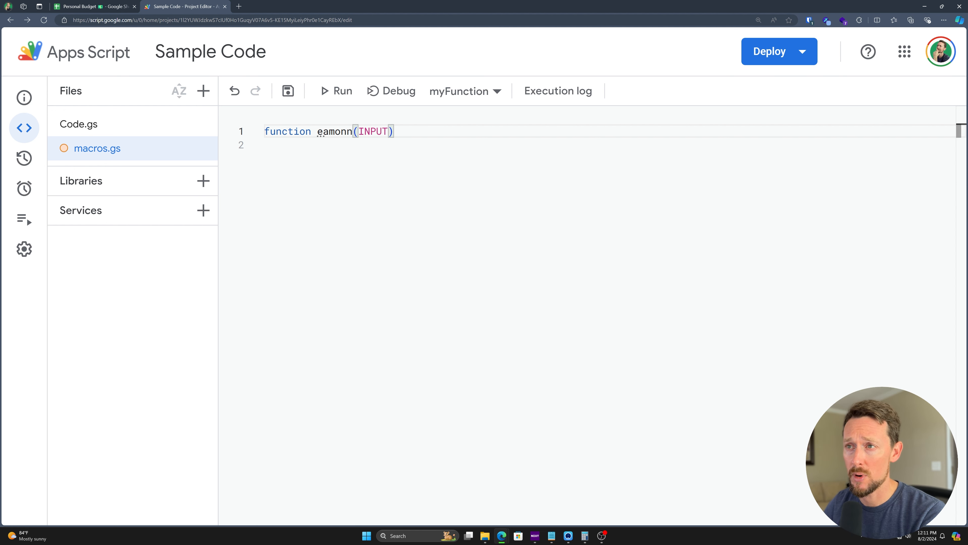
right_click(309, 170)
left_click(395, 131)
type("{")
key("Return")
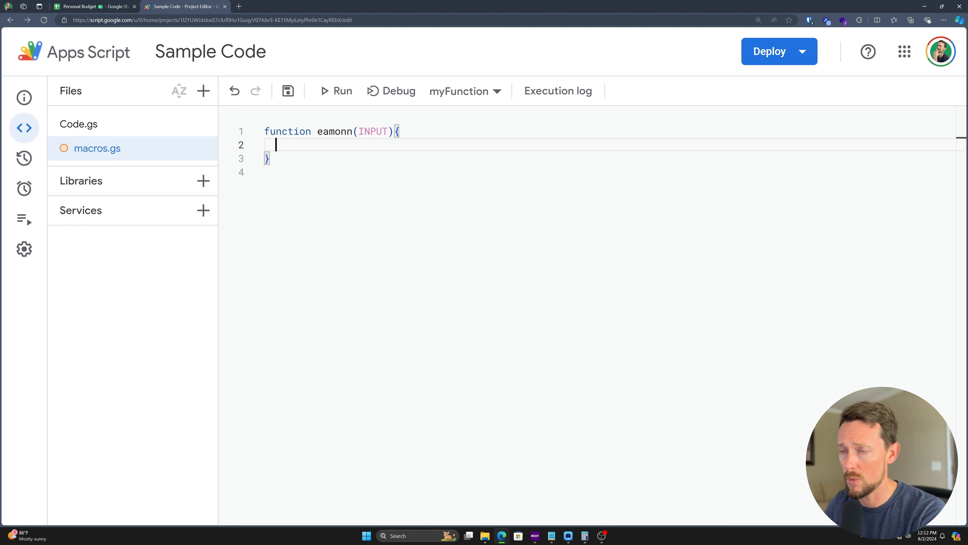
Step: Add return INPUT + " is awesome! 👍" as the body and save the script
type("return")
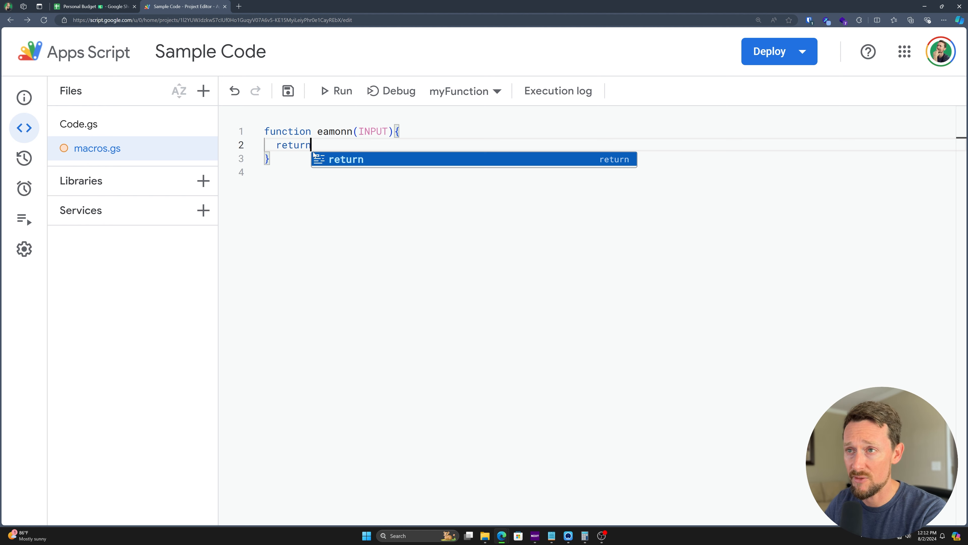
type(" IN")
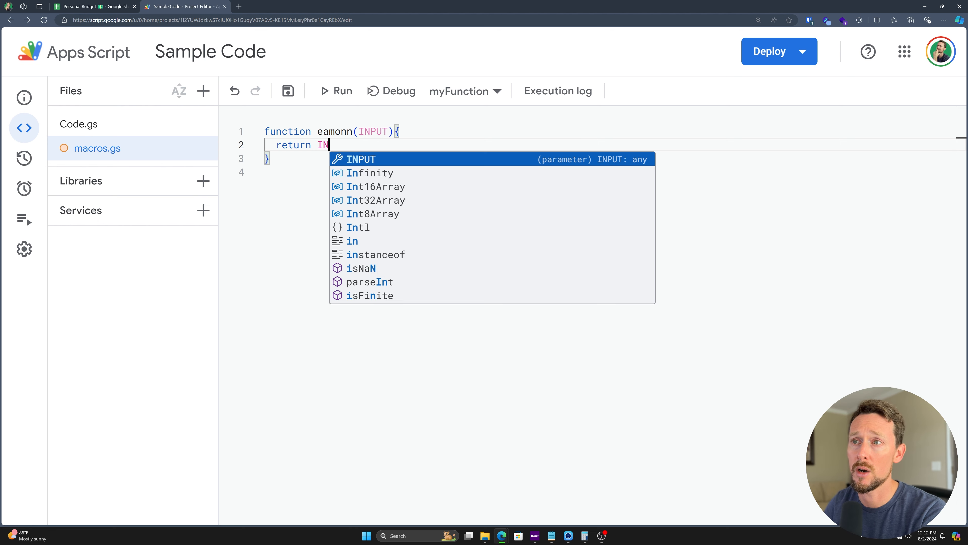
type("PUT + \"")
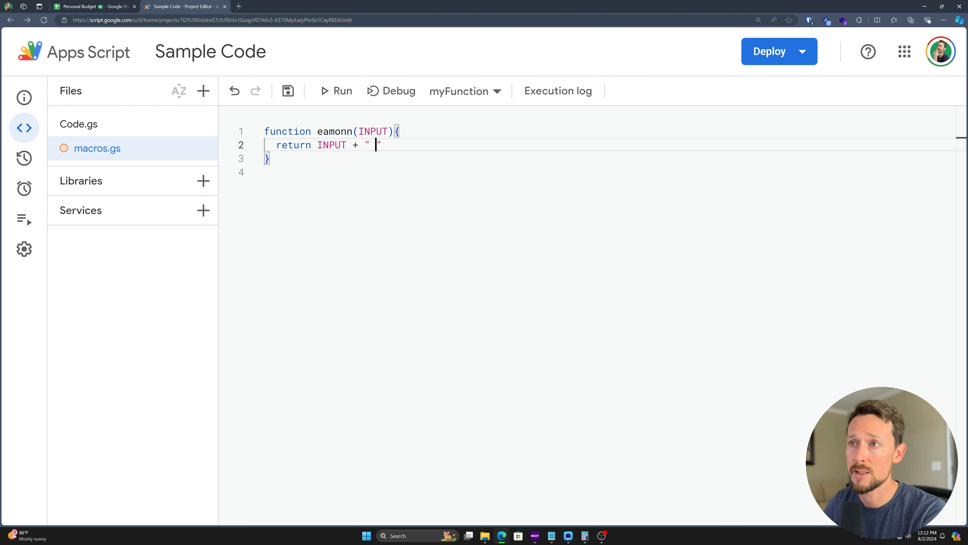
type(" is awesome!")
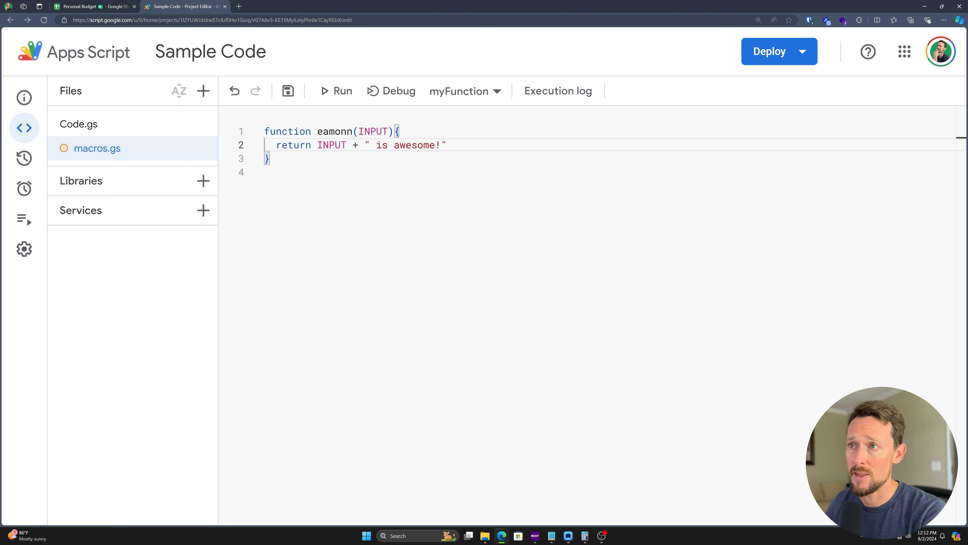
key("super+period")
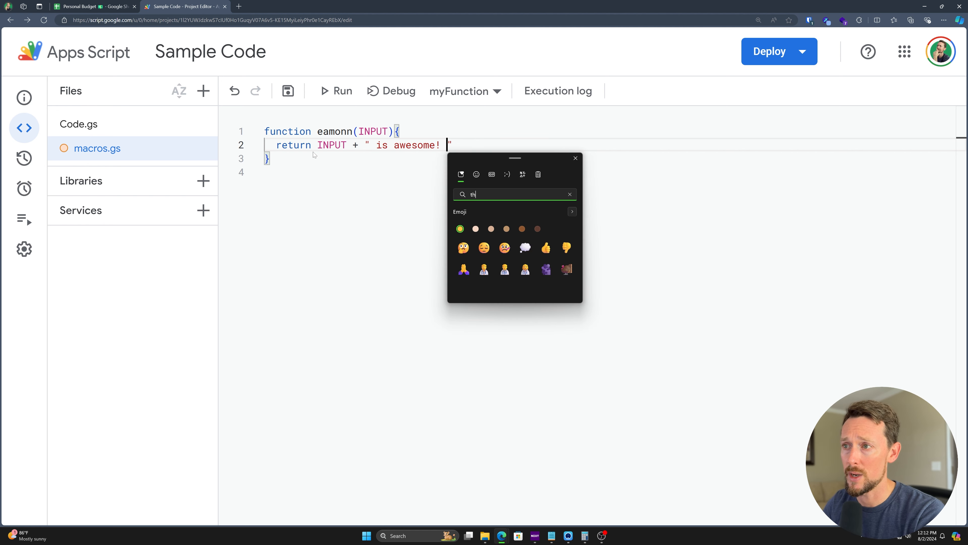
key("Return")
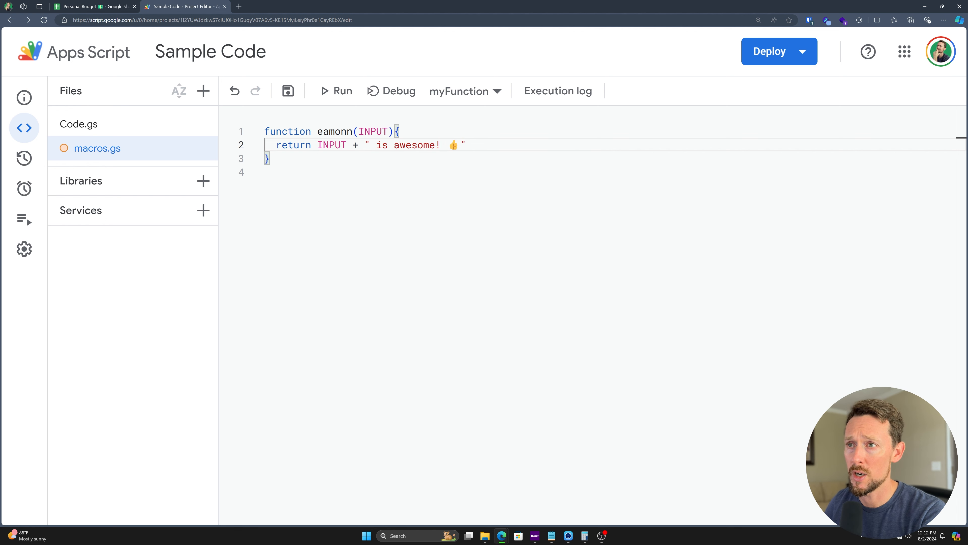
key("ctrl+s")
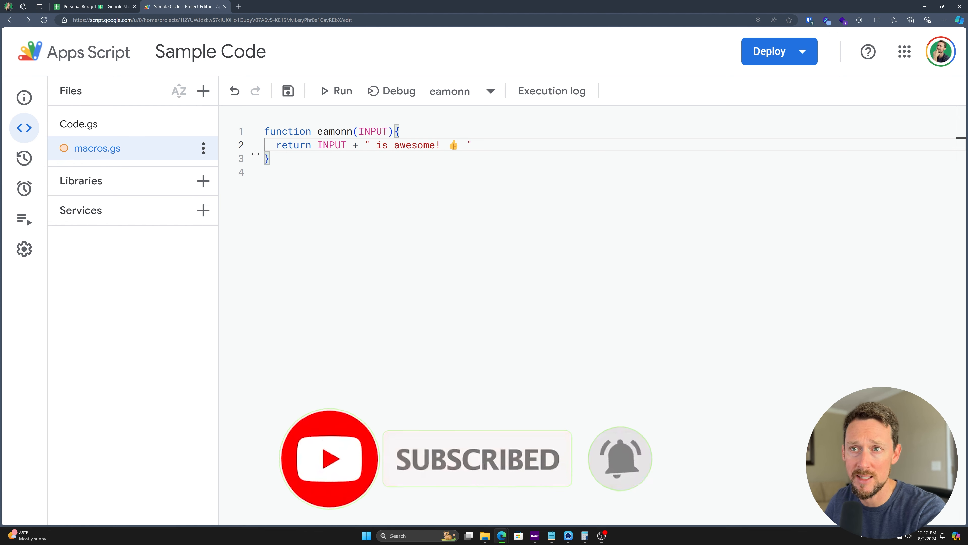
key("ctrl+s")
left_click(358, 145)
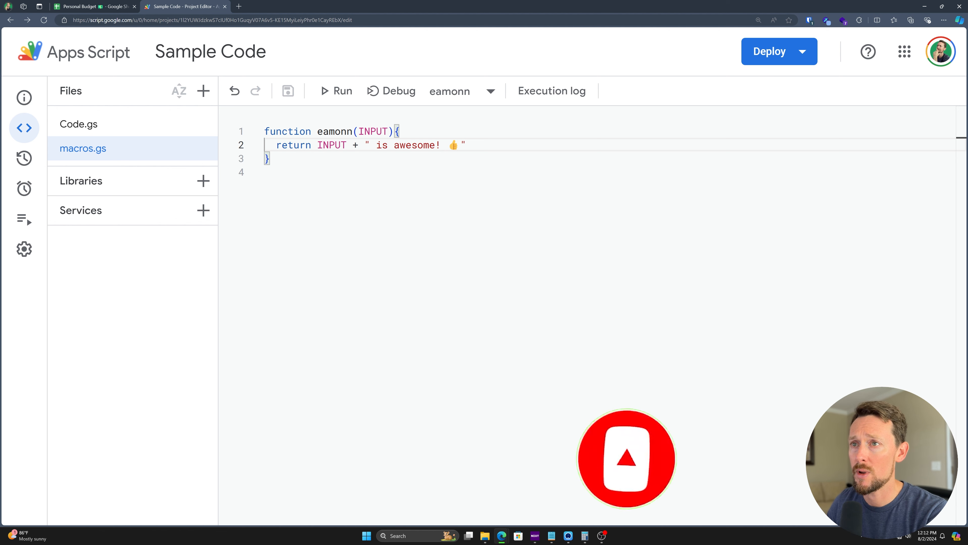
Step: Enter the formula =eamonn(E1) in cell A1 of Personal Budget
left_click(97, 5)
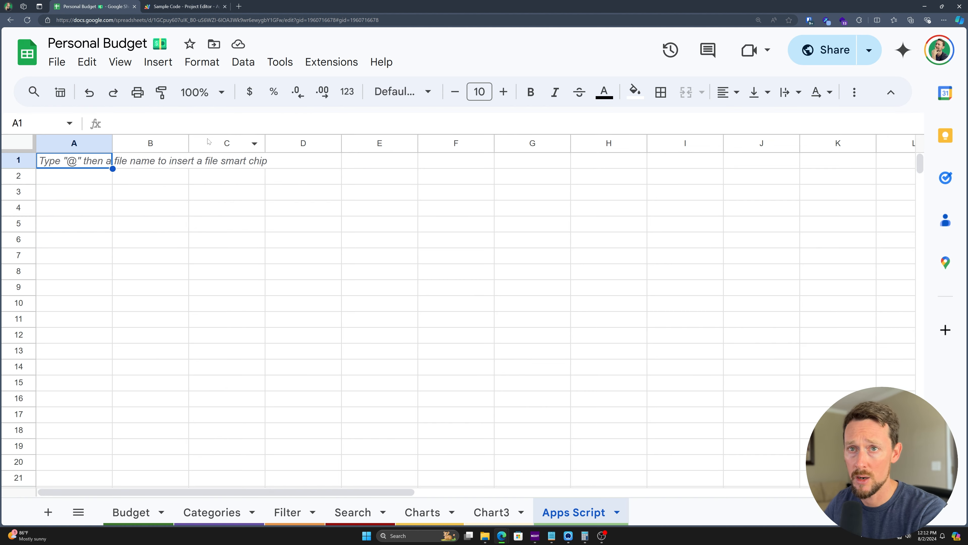
type("=SUM(")
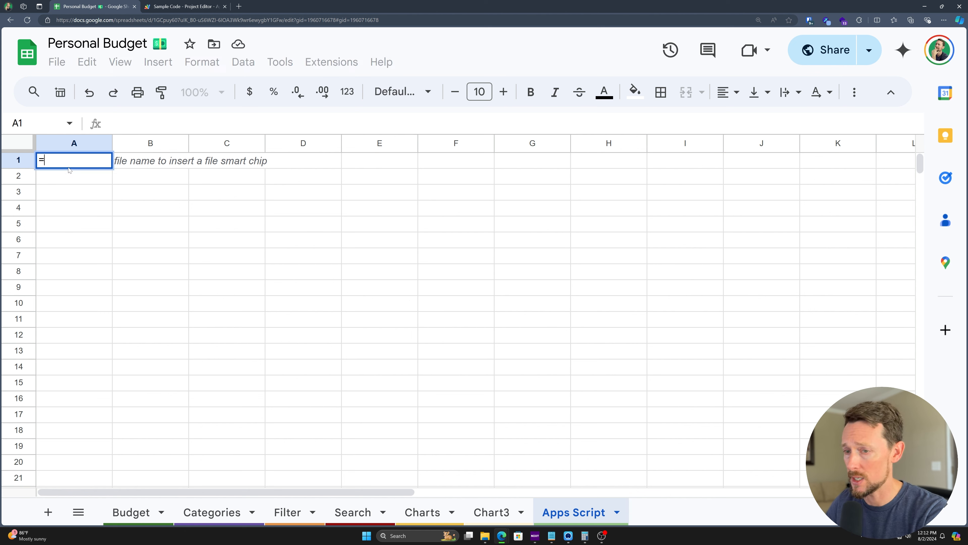
key("BackSpace")
key("BackSpace")
key("BackSpace")
key("BackSpace")
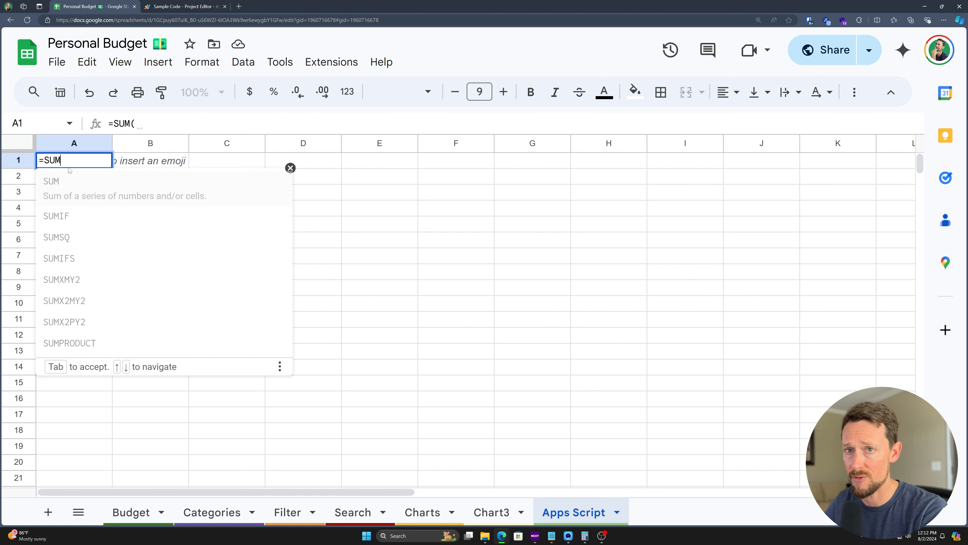
type("IF(")
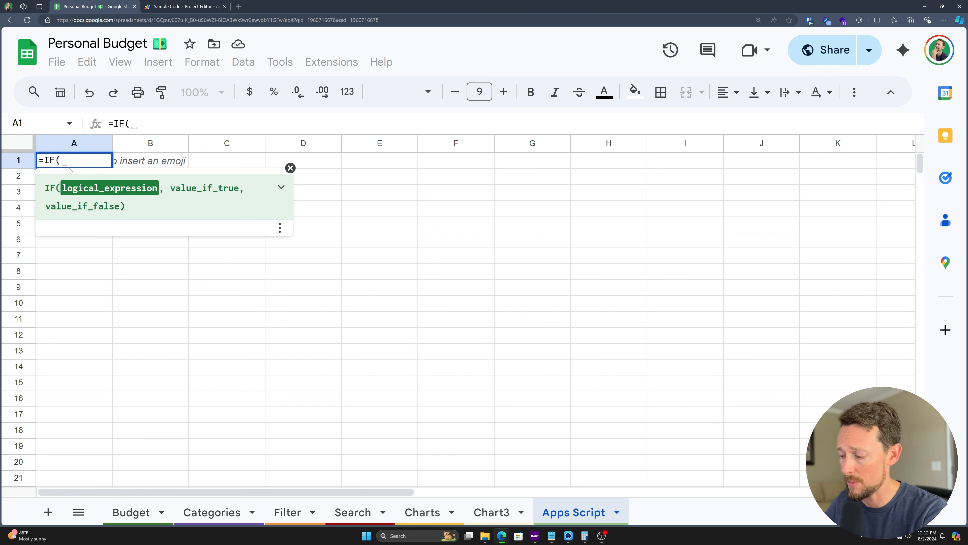
key("ctrl+a")
type("=eamonn")
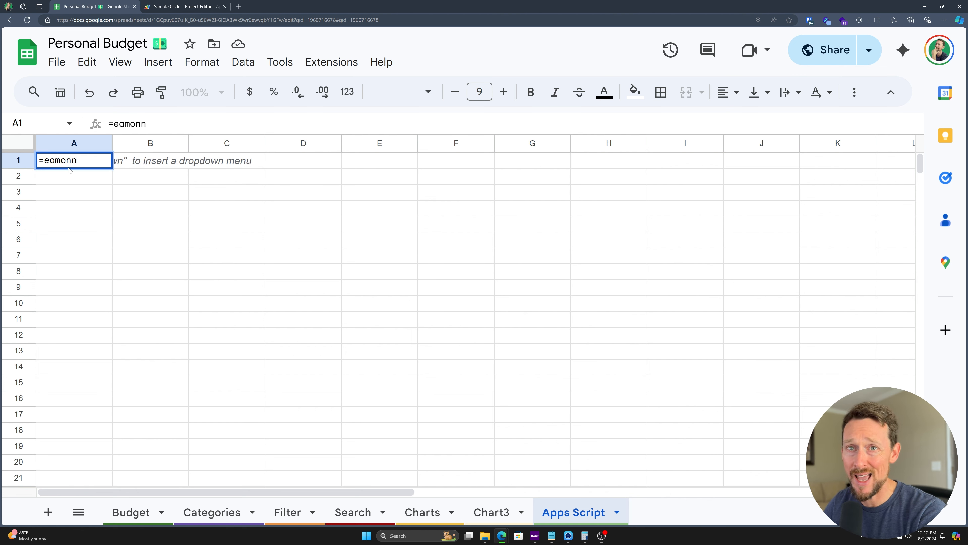
type("()")
key("Left")
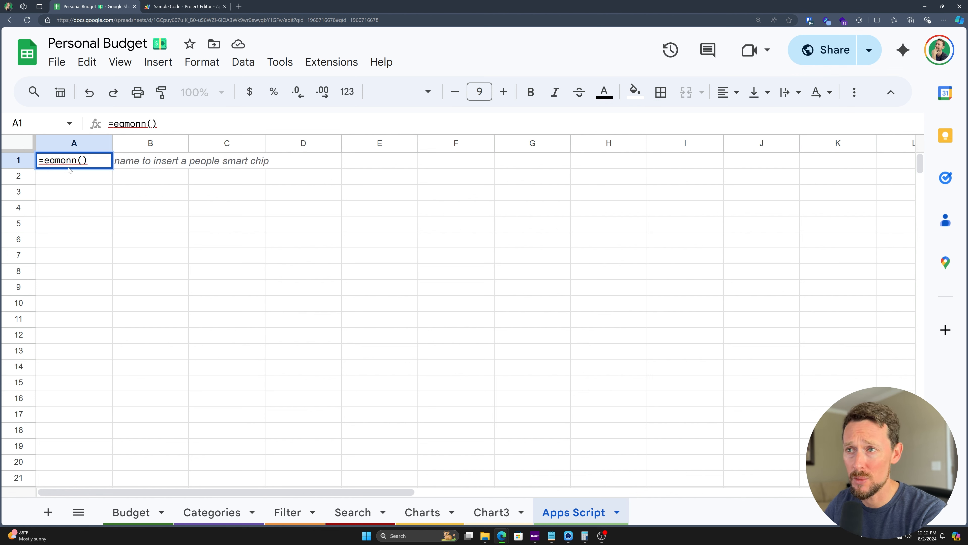
type("E1")
key("Return")
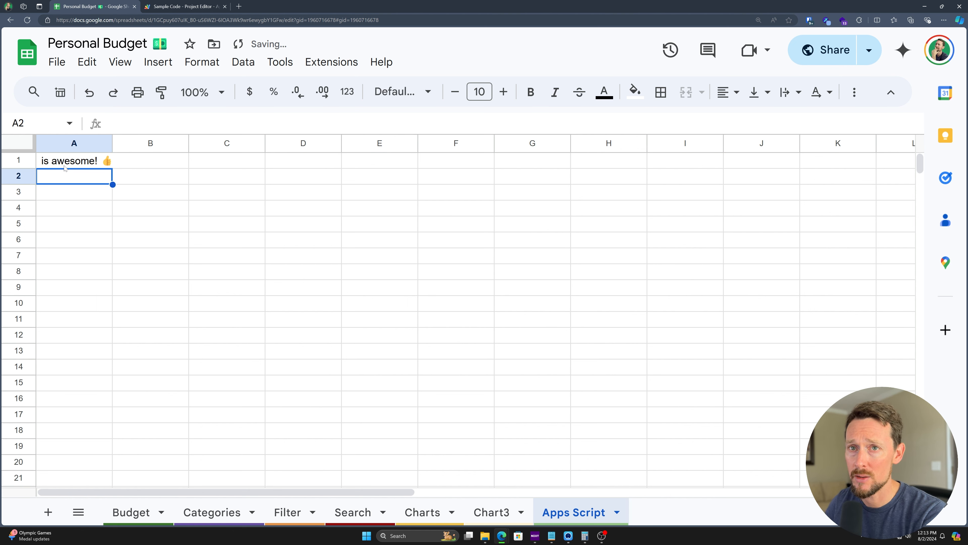
left_click(62, 162)
Step: Type a first name into cell E1
left_click(381, 159)
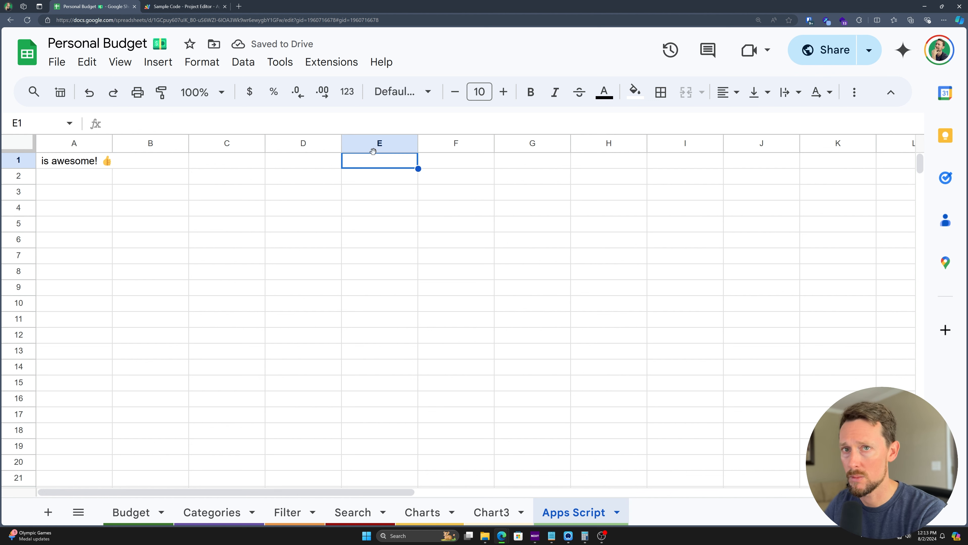
type("Eamonn")
key("Return")
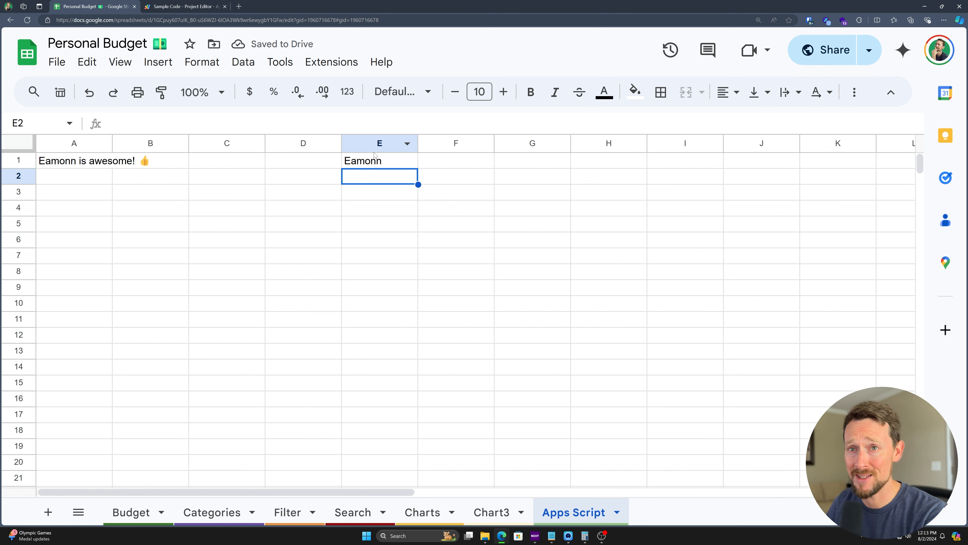
Step: Fill the formula down A1:A6; enter The Matrix, Shawshank Redemption, East of Eden, Hotel Newhampshire in E2:E5
left_click_drag(109, 163, 107, 237)
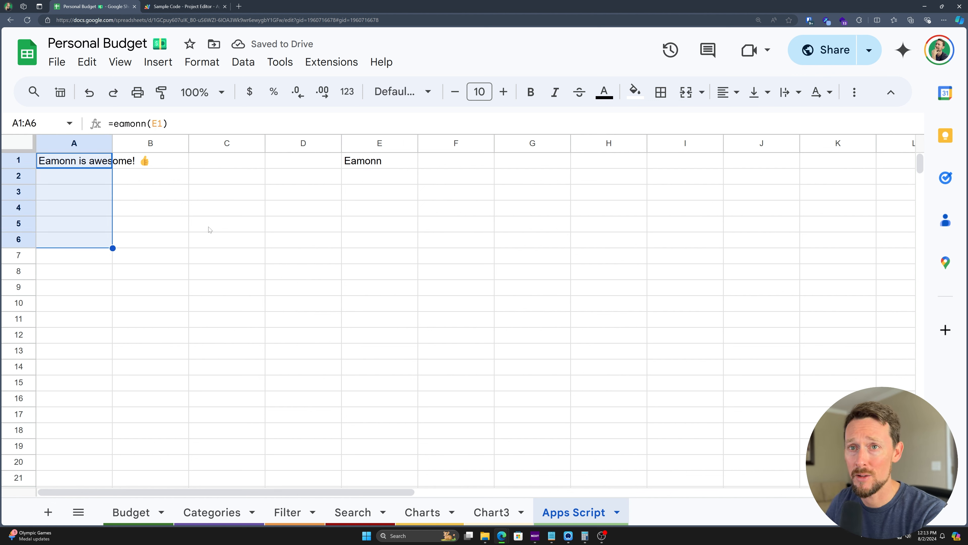
key("ctrl+d")
left_click(367, 178)
type("The Matrix")
key("Return")
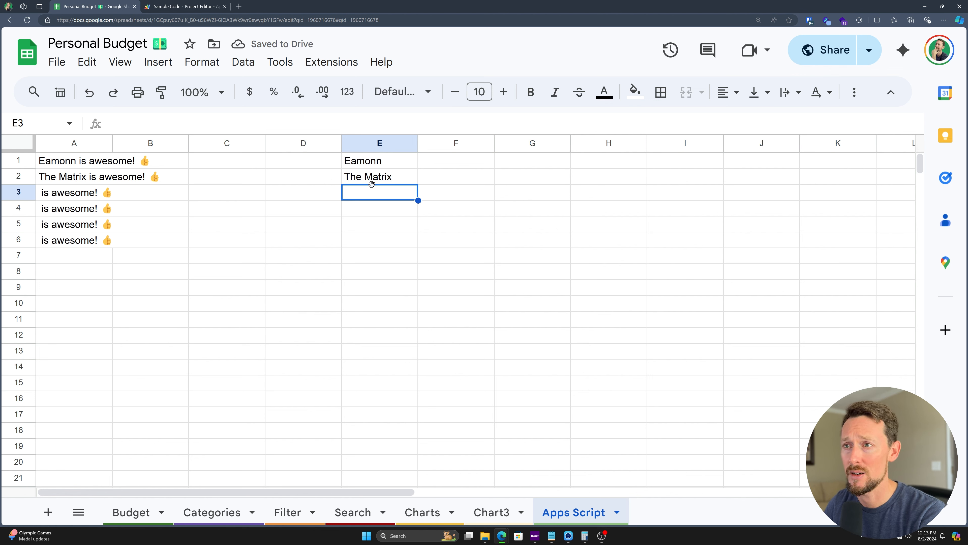
type("Shawshank Redemption")
key("Return")
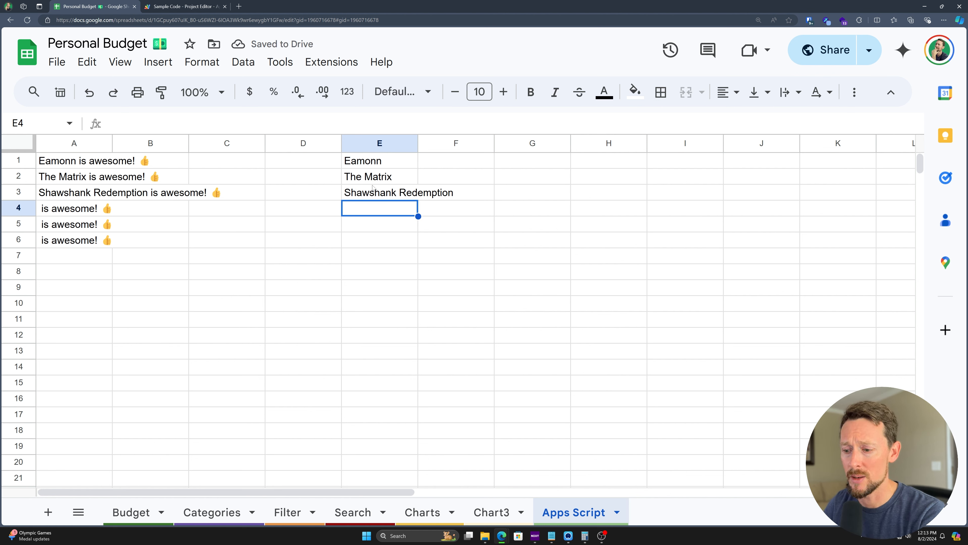
type("East of Eden")
key("Return")
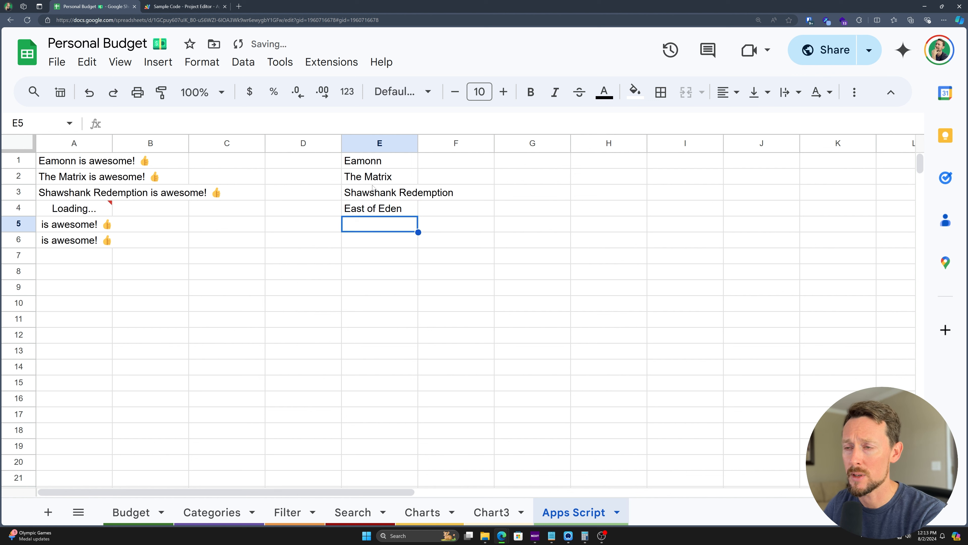
type("Hot")
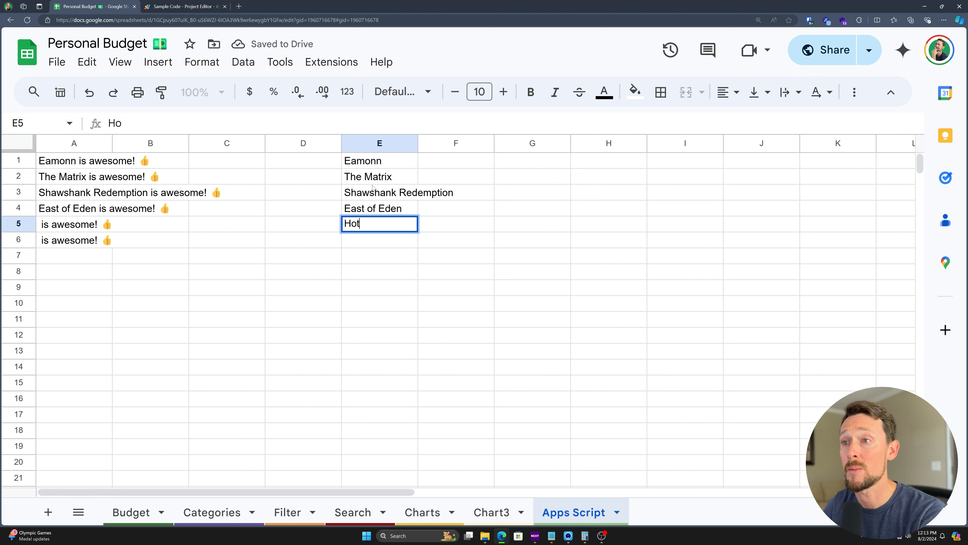
type("el Newhampshire")
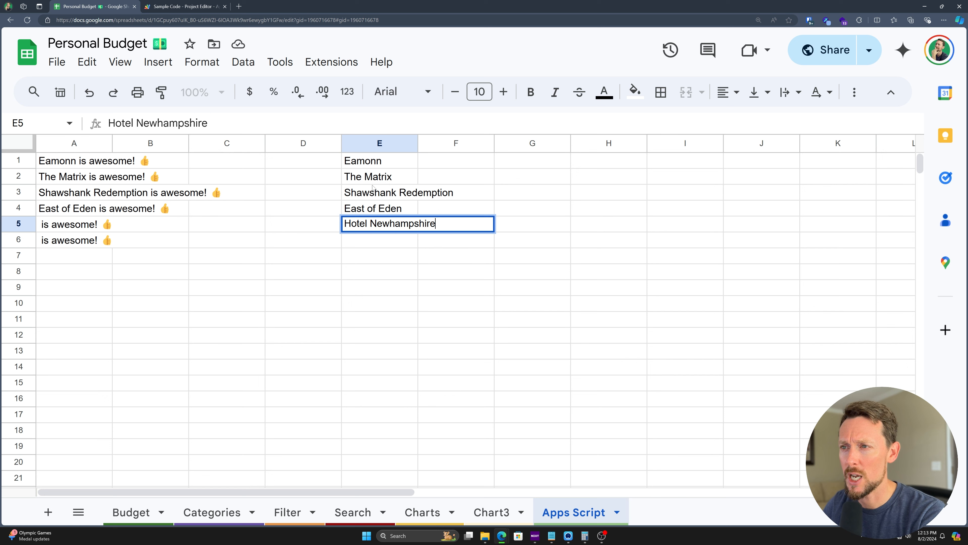
key("Return")
Step: Correct E5 to 'Hotel New Hampshire', add Twisters in E6, and widen column A
key("Up")
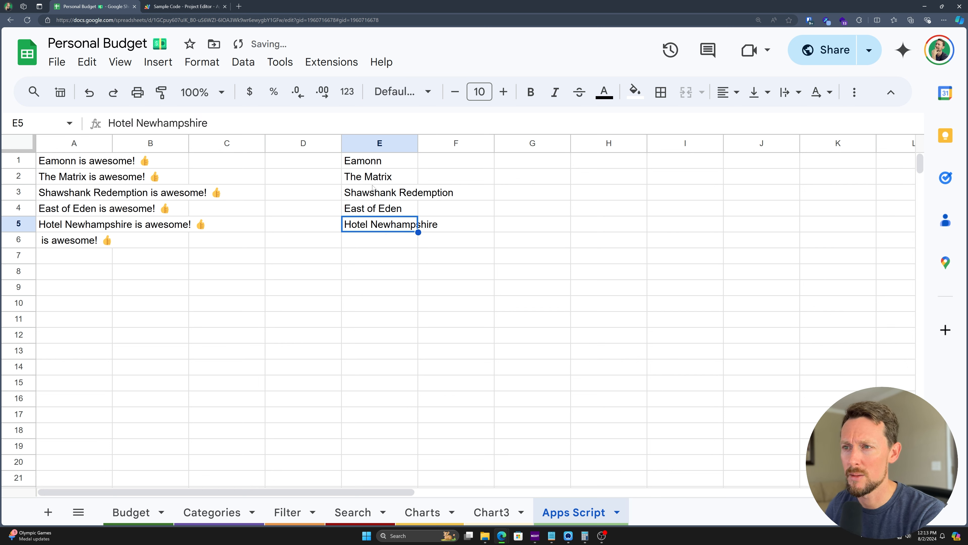
key("F2")
key("ctrl+Left")
key("Right")
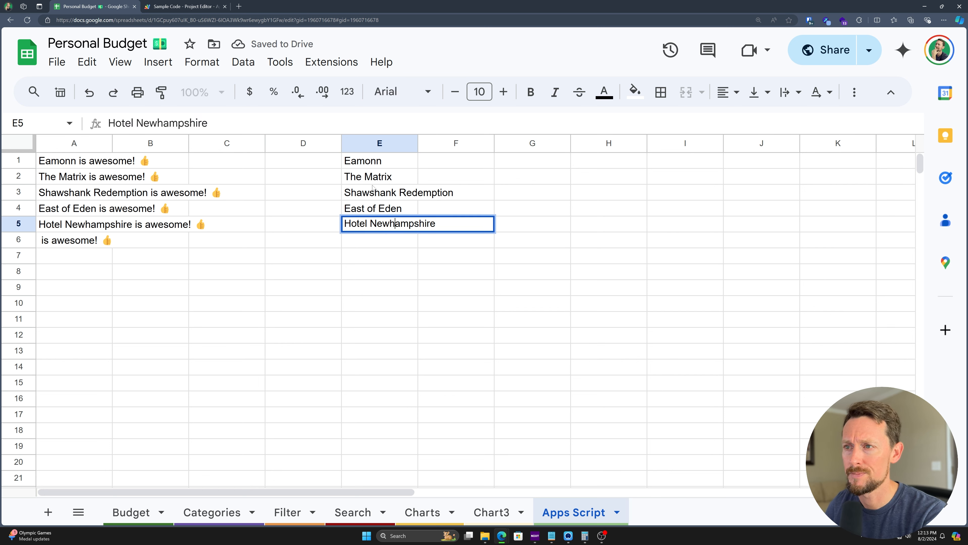
key("BackSpace")
type("H")
key("Return")
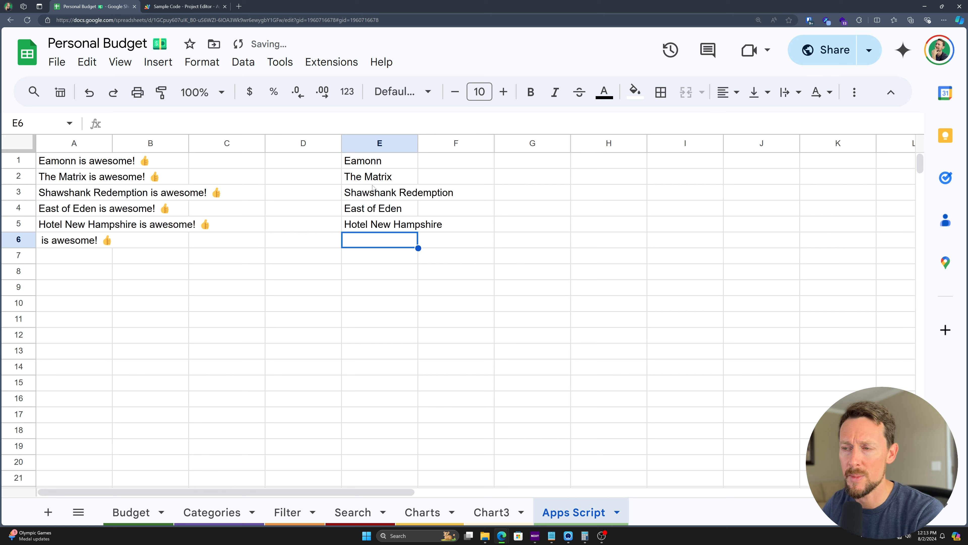
type("Twisters")
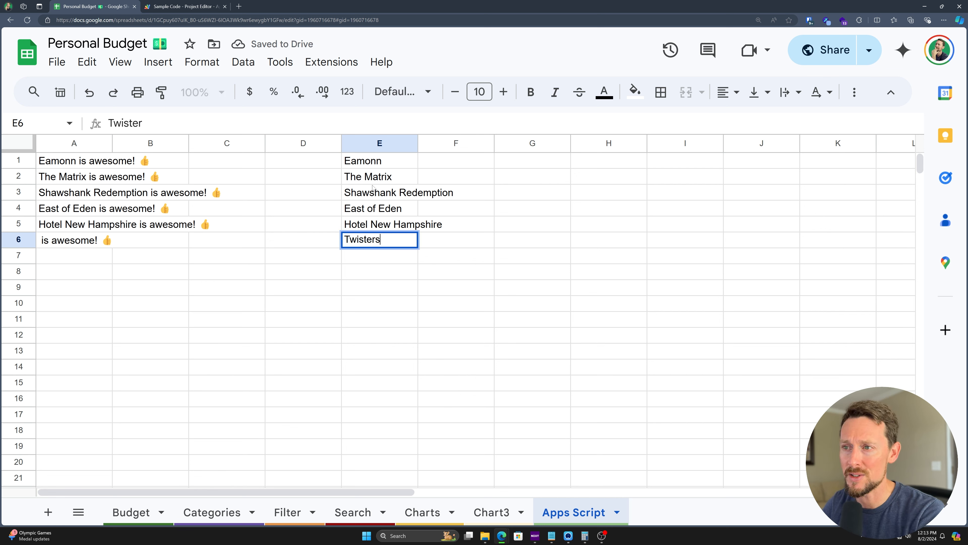
key("Return")
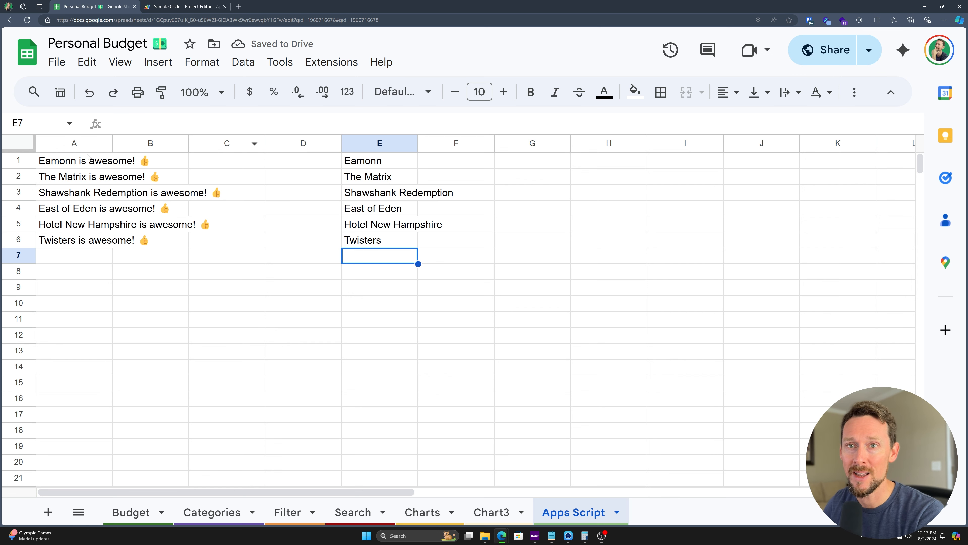
left_click_drag(110, 143, 233, 143)
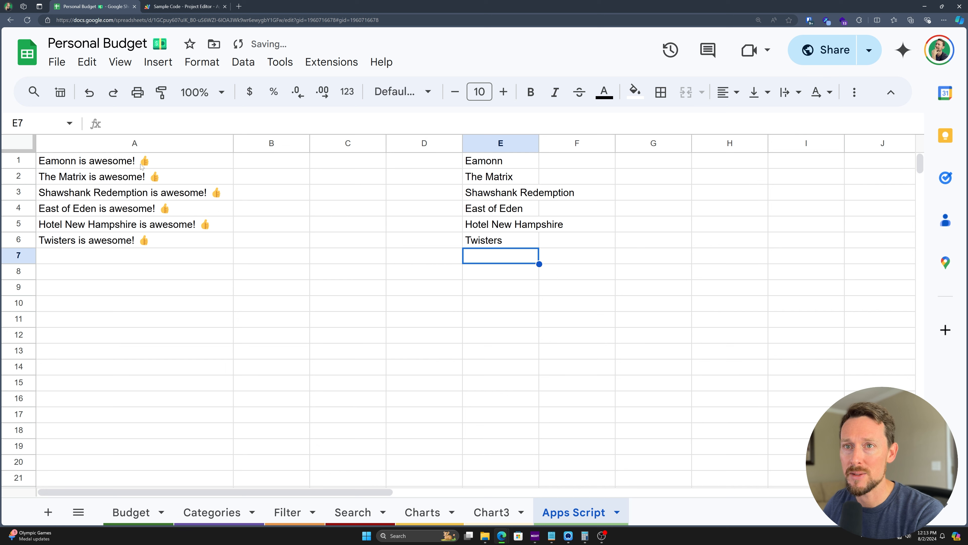
Step: Select E1, then empty cell A9, and open the Data menu
left_click(512, 163)
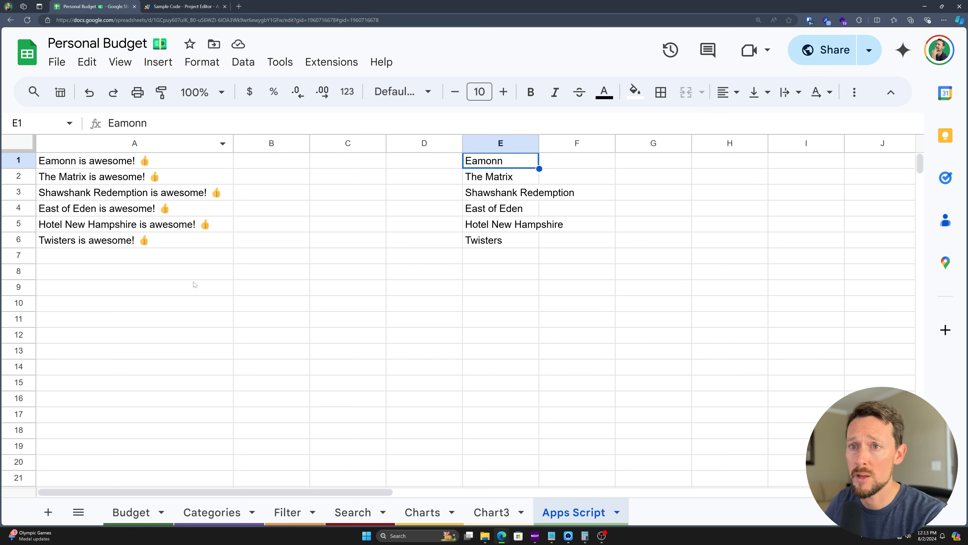
left_click(205, 282)
left_click(243, 62)
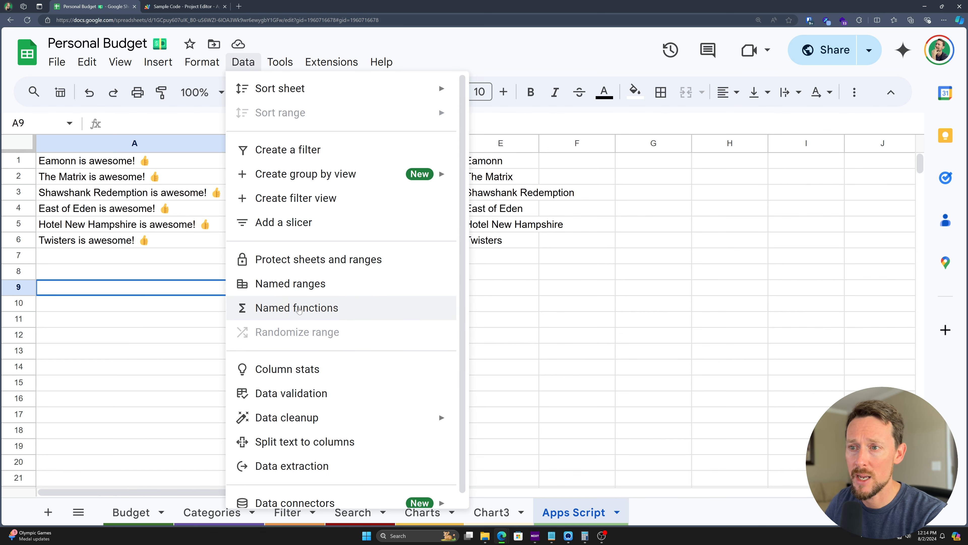
Step: Draft named function EAMONN2 with description 'Adds "is awesome" to any text', argument cell, formula cell + "is awesome"
left_click(300, 310)
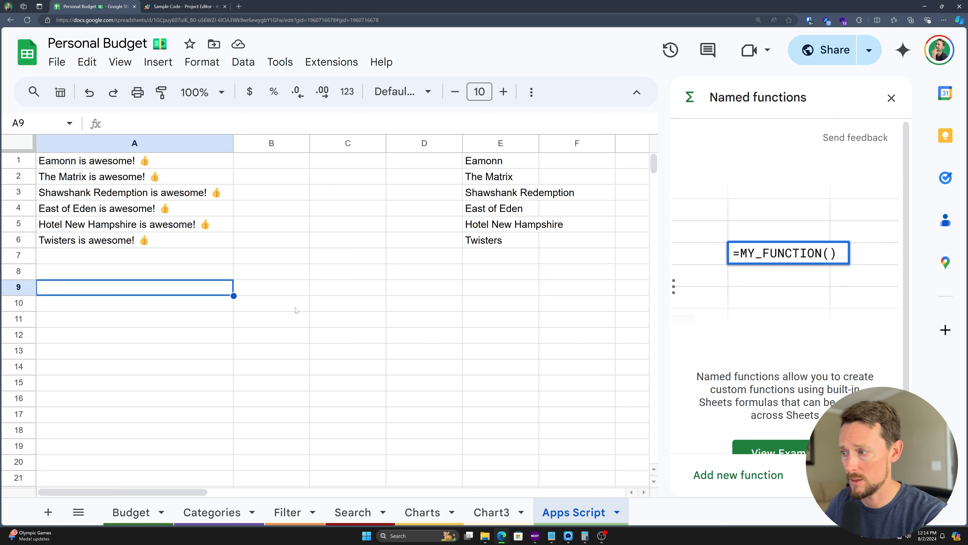
left_click(735, 483)
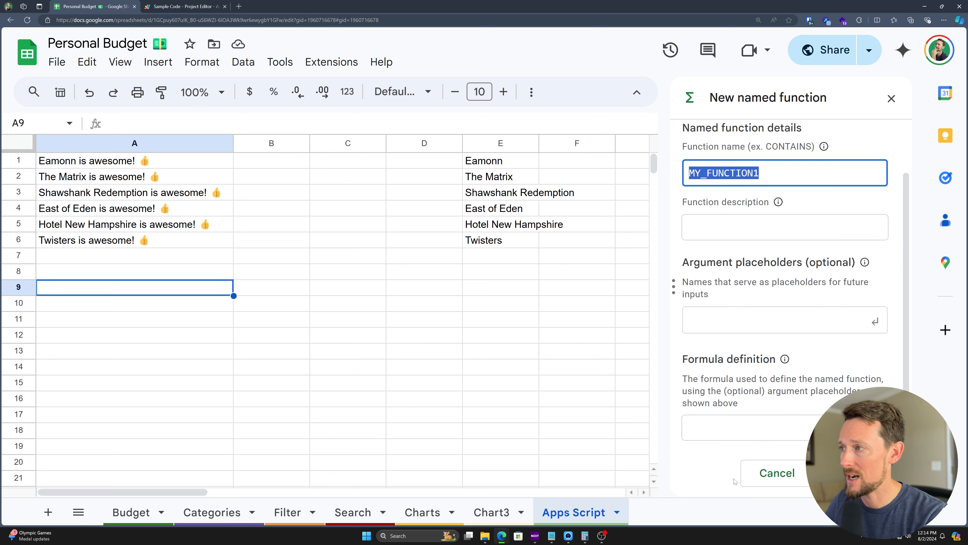
type("EAMONN")
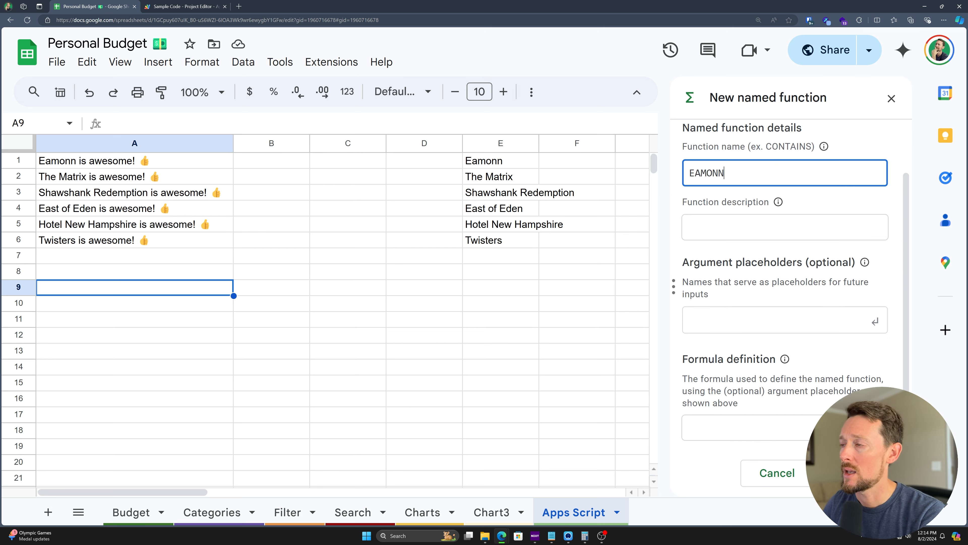
type("2")
key("Tab")
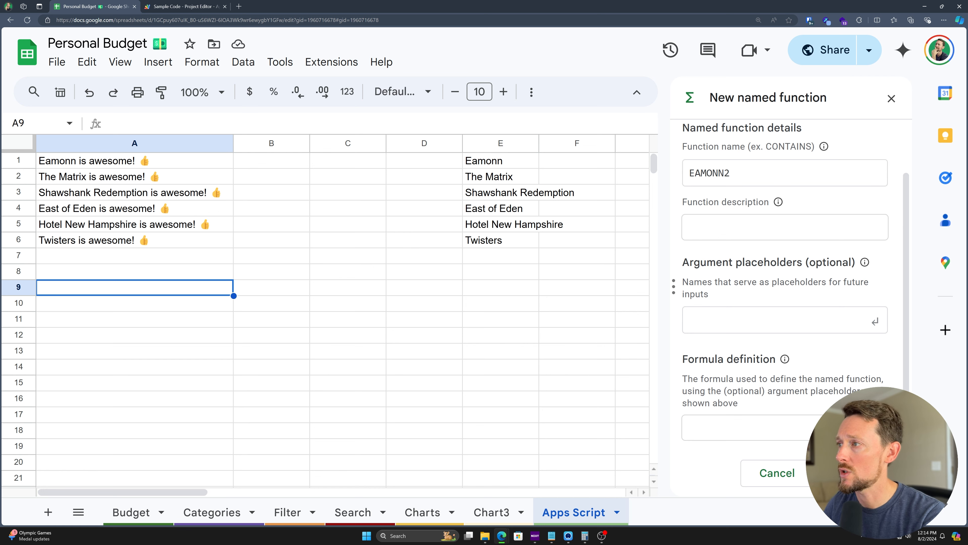
type("Adds \"is awe")
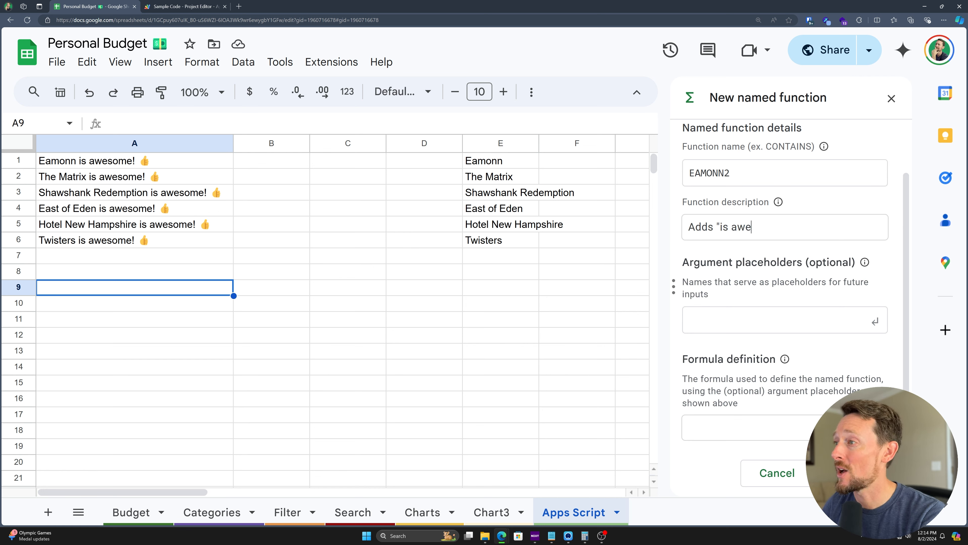
type("some\" to any text")
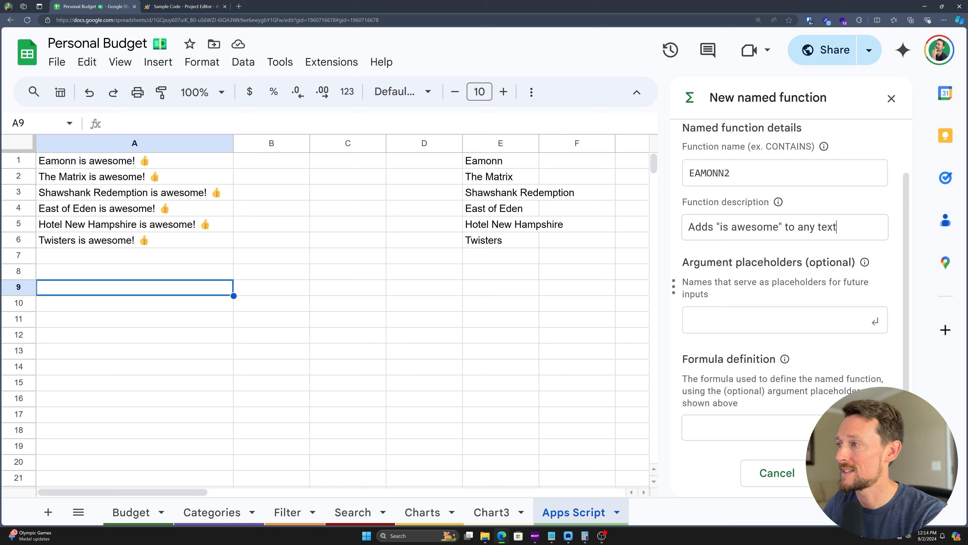
key("Tab")
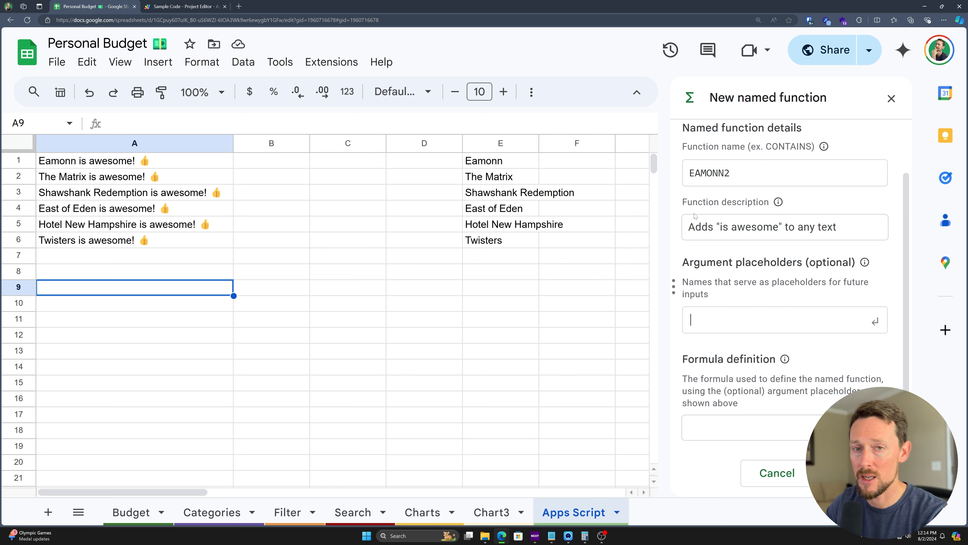
type("cell")
key("Tab")
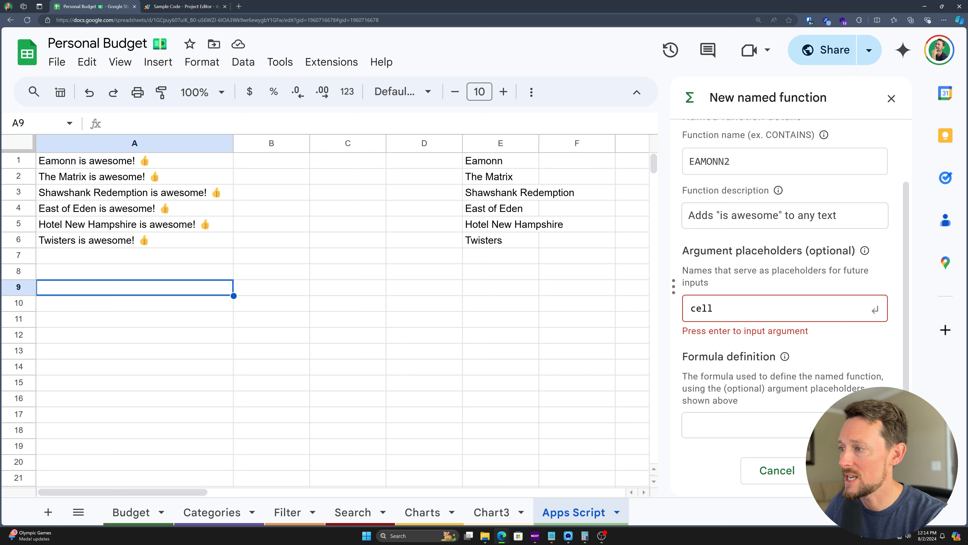
type("cell")
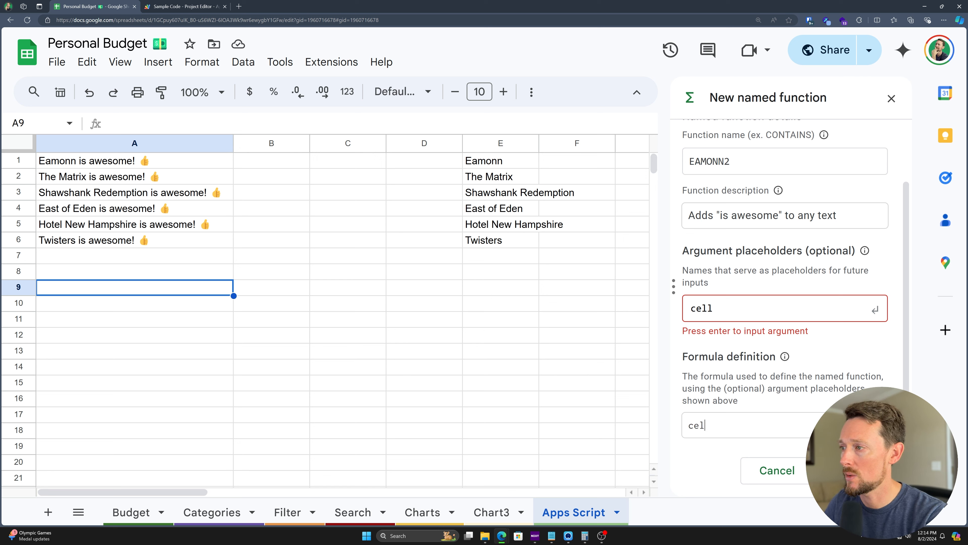
type(" + \"is awesome!")
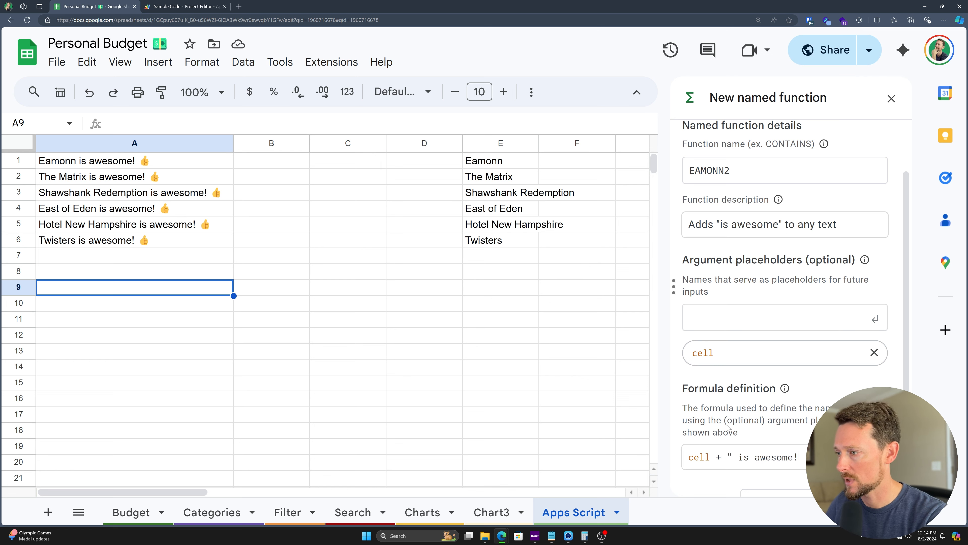
scroll(750, 442, "down", 1)
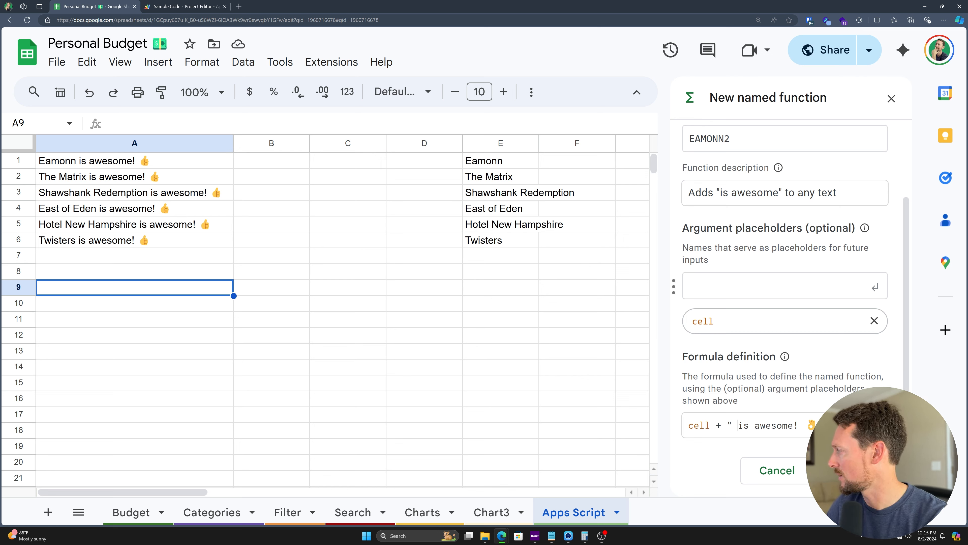
left_click(850, 471)
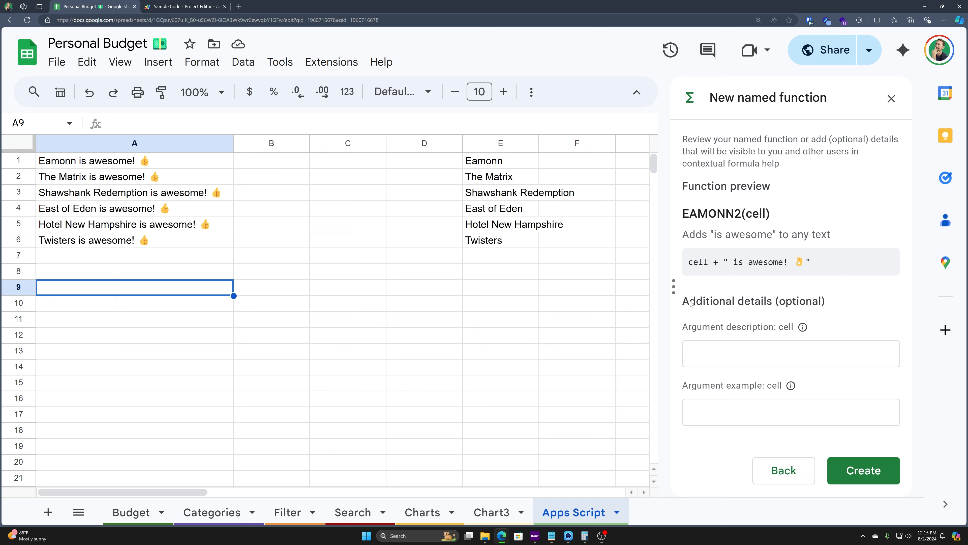
Step: Describe the cell argument as 'The cell where the text you want to be augmented lives.'
left_click(758, 355)
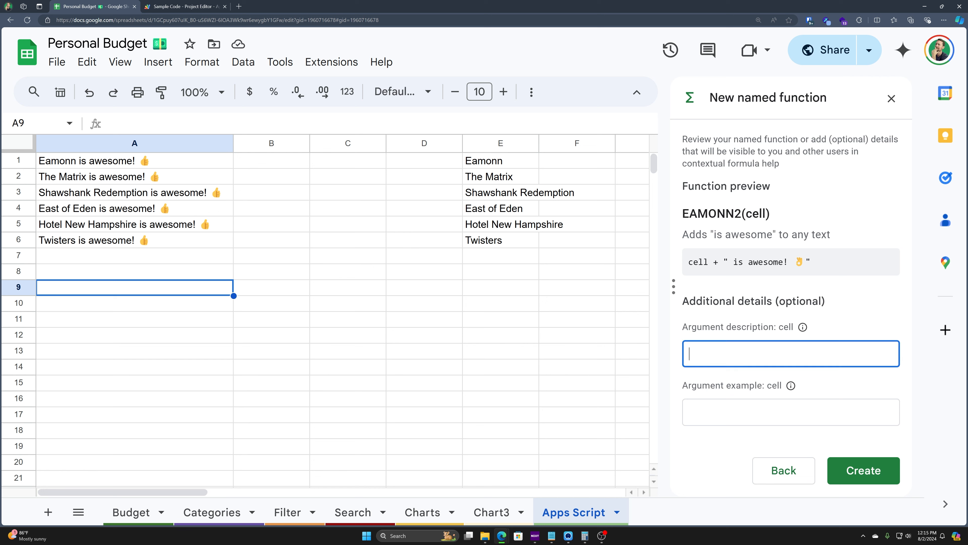
type("The cell where the te")
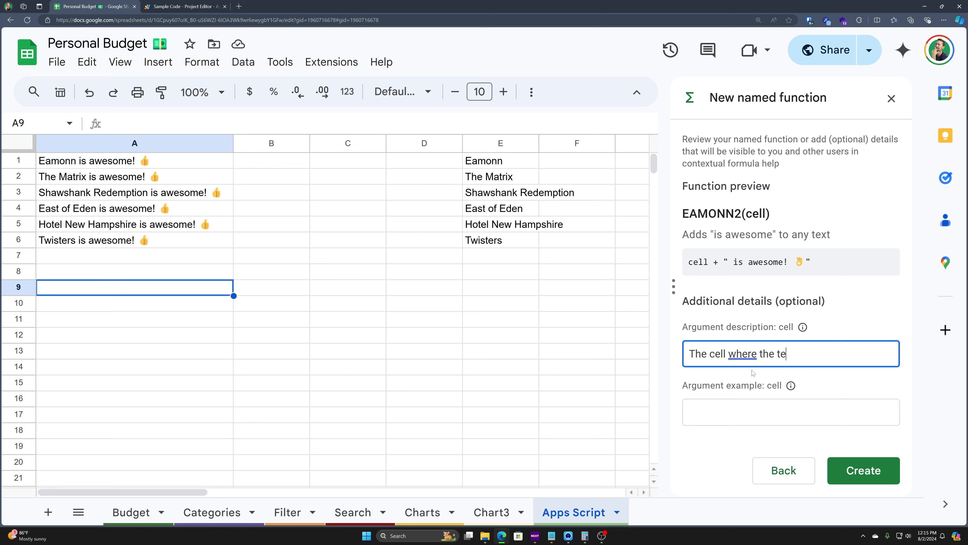
type("xt you want to b")
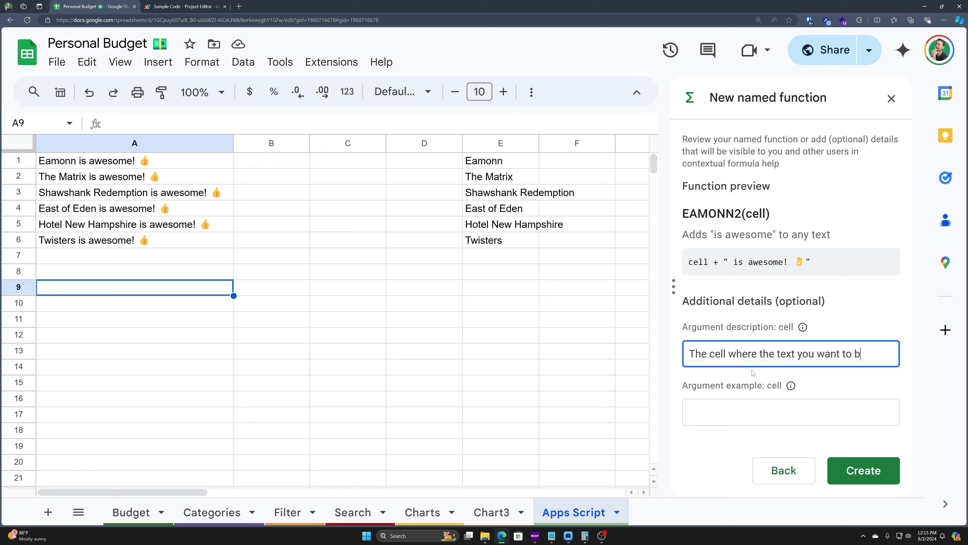
type("e augmented lives.")
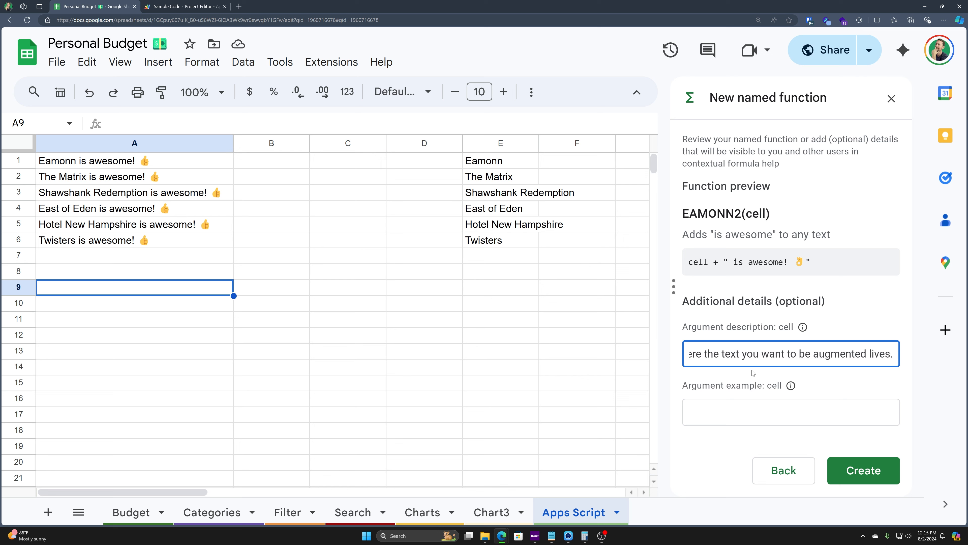
key("Tab")
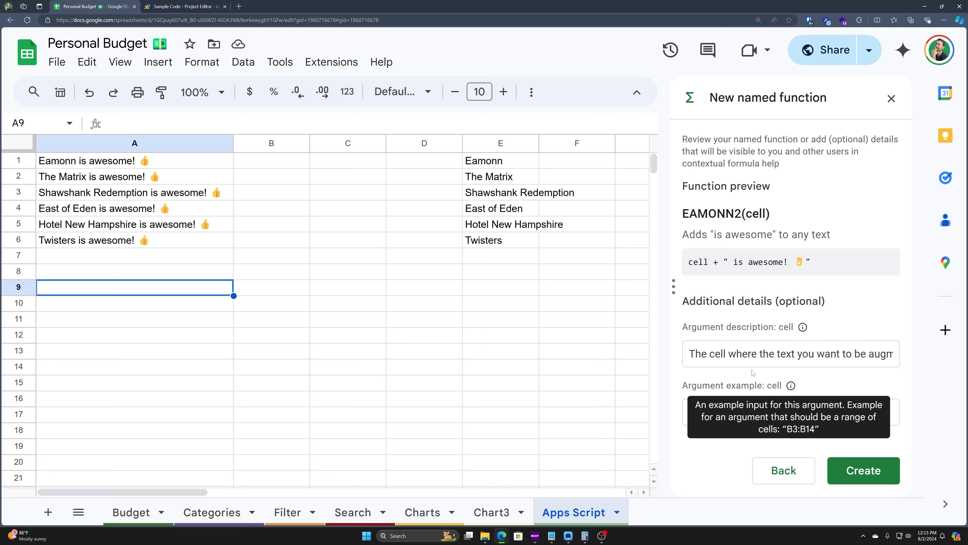
Step: Give the cell argument the example 'a cell of text' and create EAMONN2
left_click(762, 400)
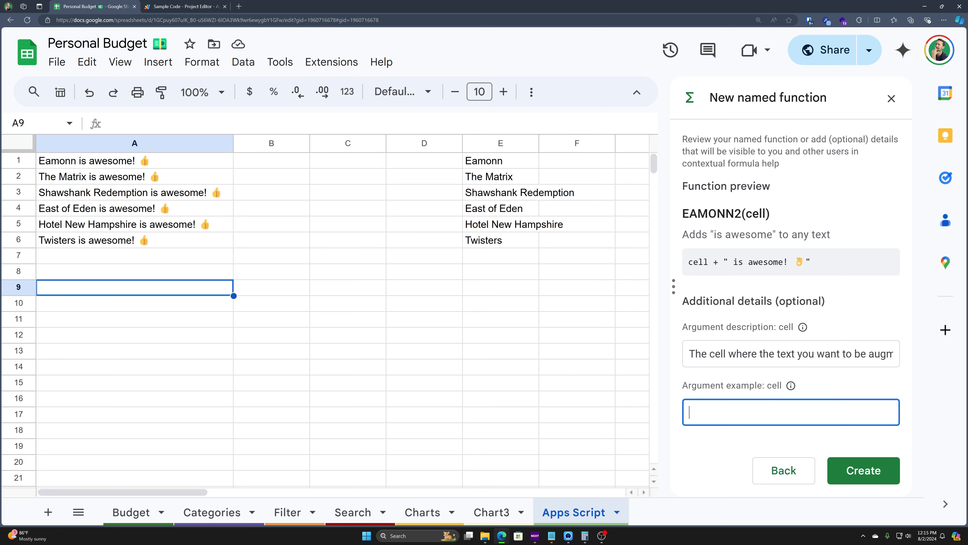
mouse_move(792, 387)
type("a cell o ftext")
key("BackSpace")
key("BackSpace")
type("f")
left_click(863, 471)
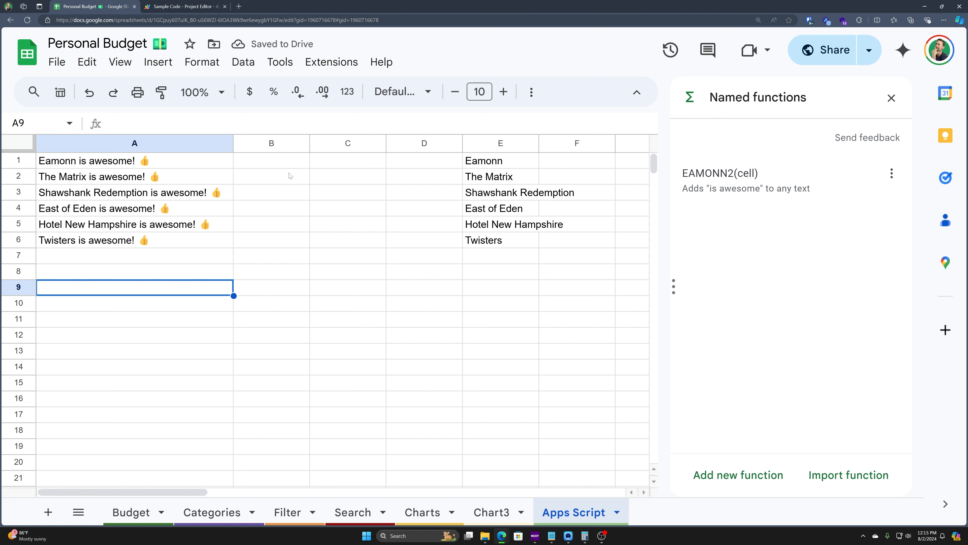
Step: Widen column B and start an EAMONN2 formula in B1 from the autocomplete suggestion
left_click(292, 162)
left_click_drag(309, 142, 402, 143)
type("=")
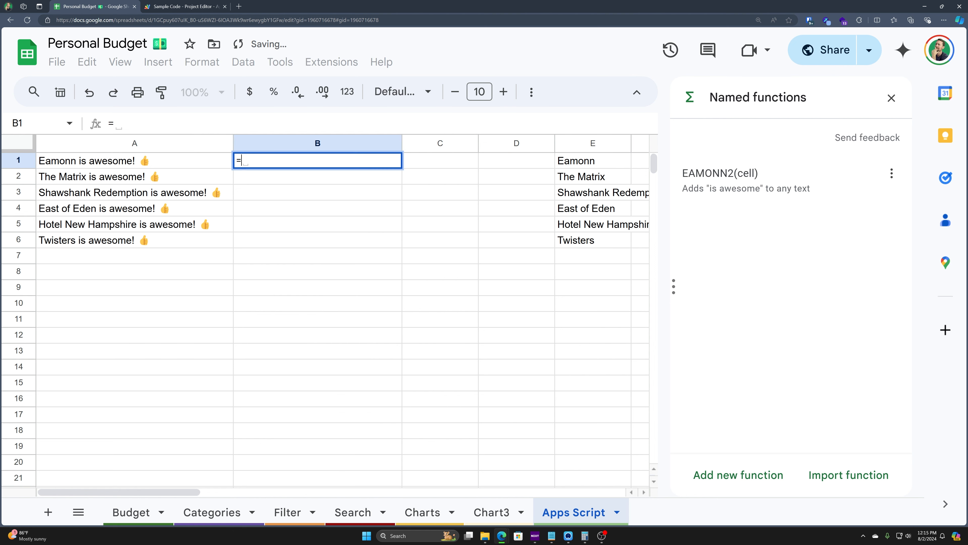
type("eamon")
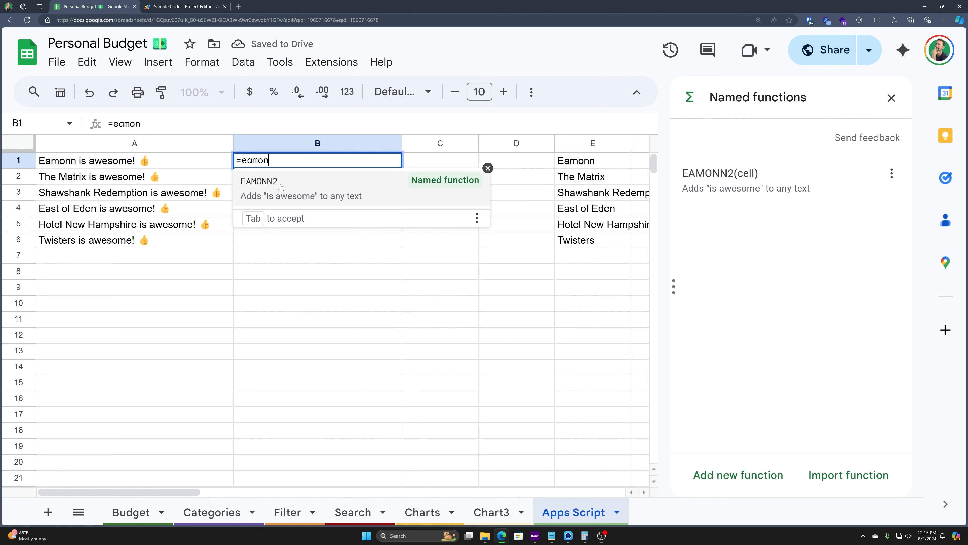
left_click(317, 195)
left_click(479, 188)
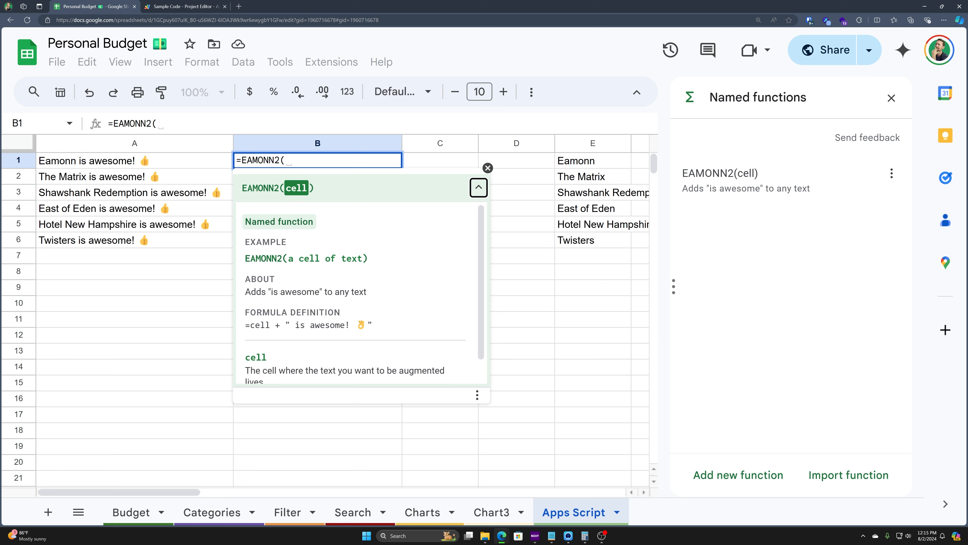
Step: Complete B1's formula as =EAMONN2(E1) and commit it
left_click(608, 164)
type(",")
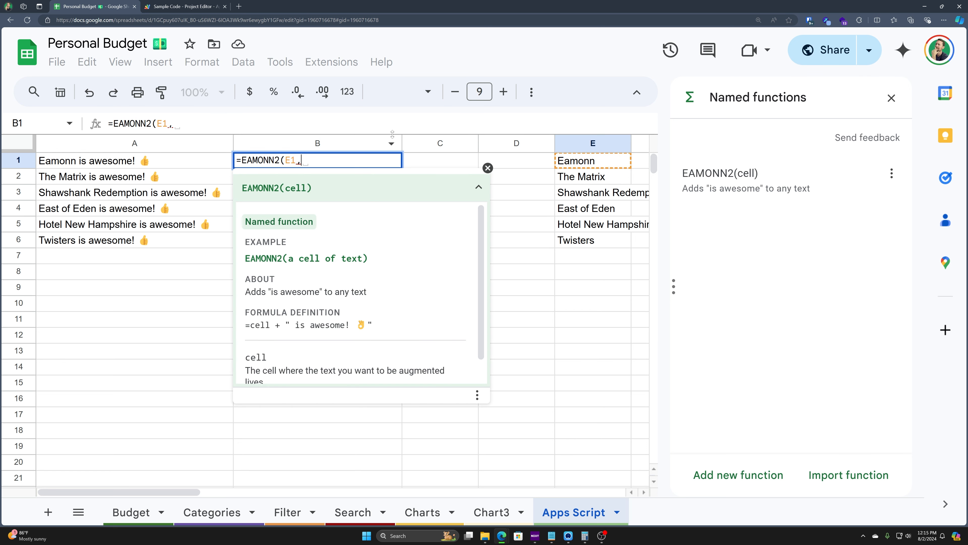
key("BackSpace")
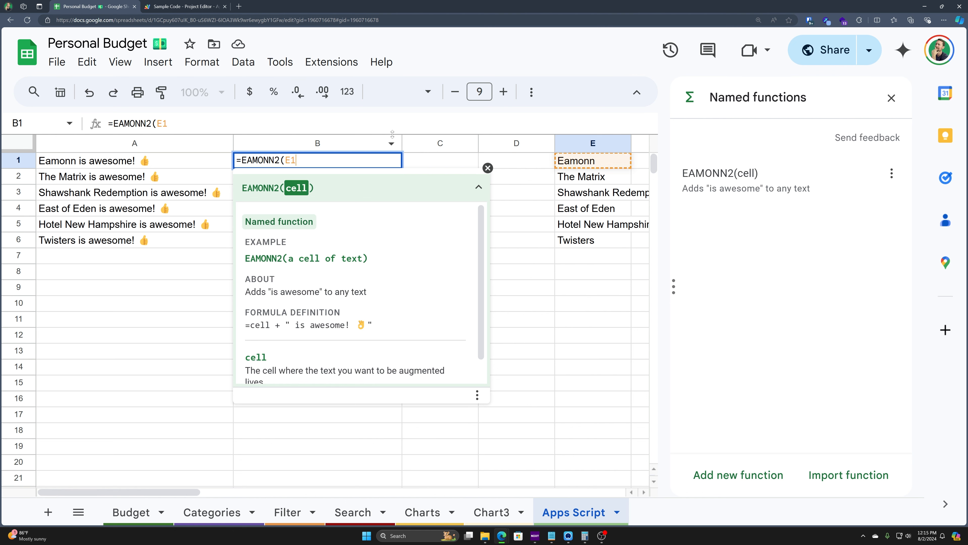
type(")")
key("Return")
key("Up")
key("Return")
key("Escape")
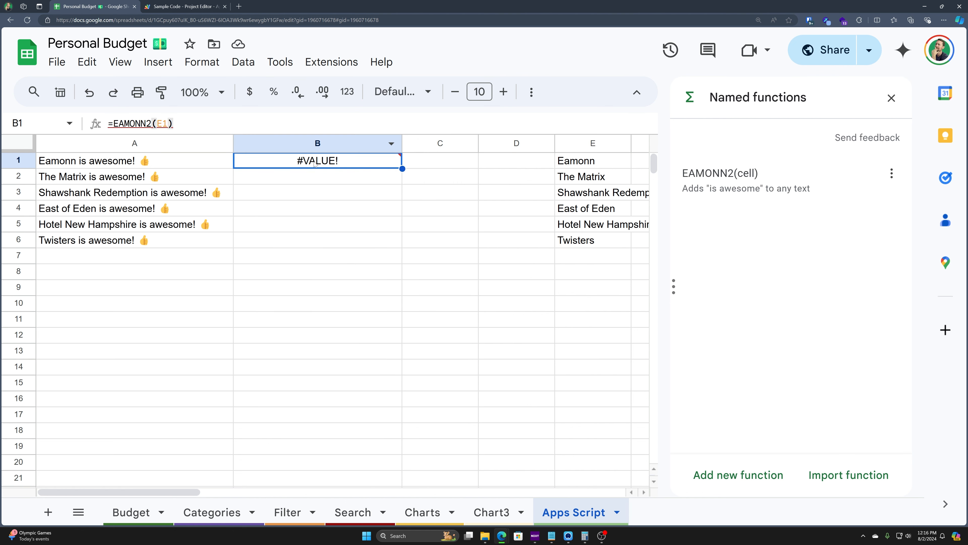